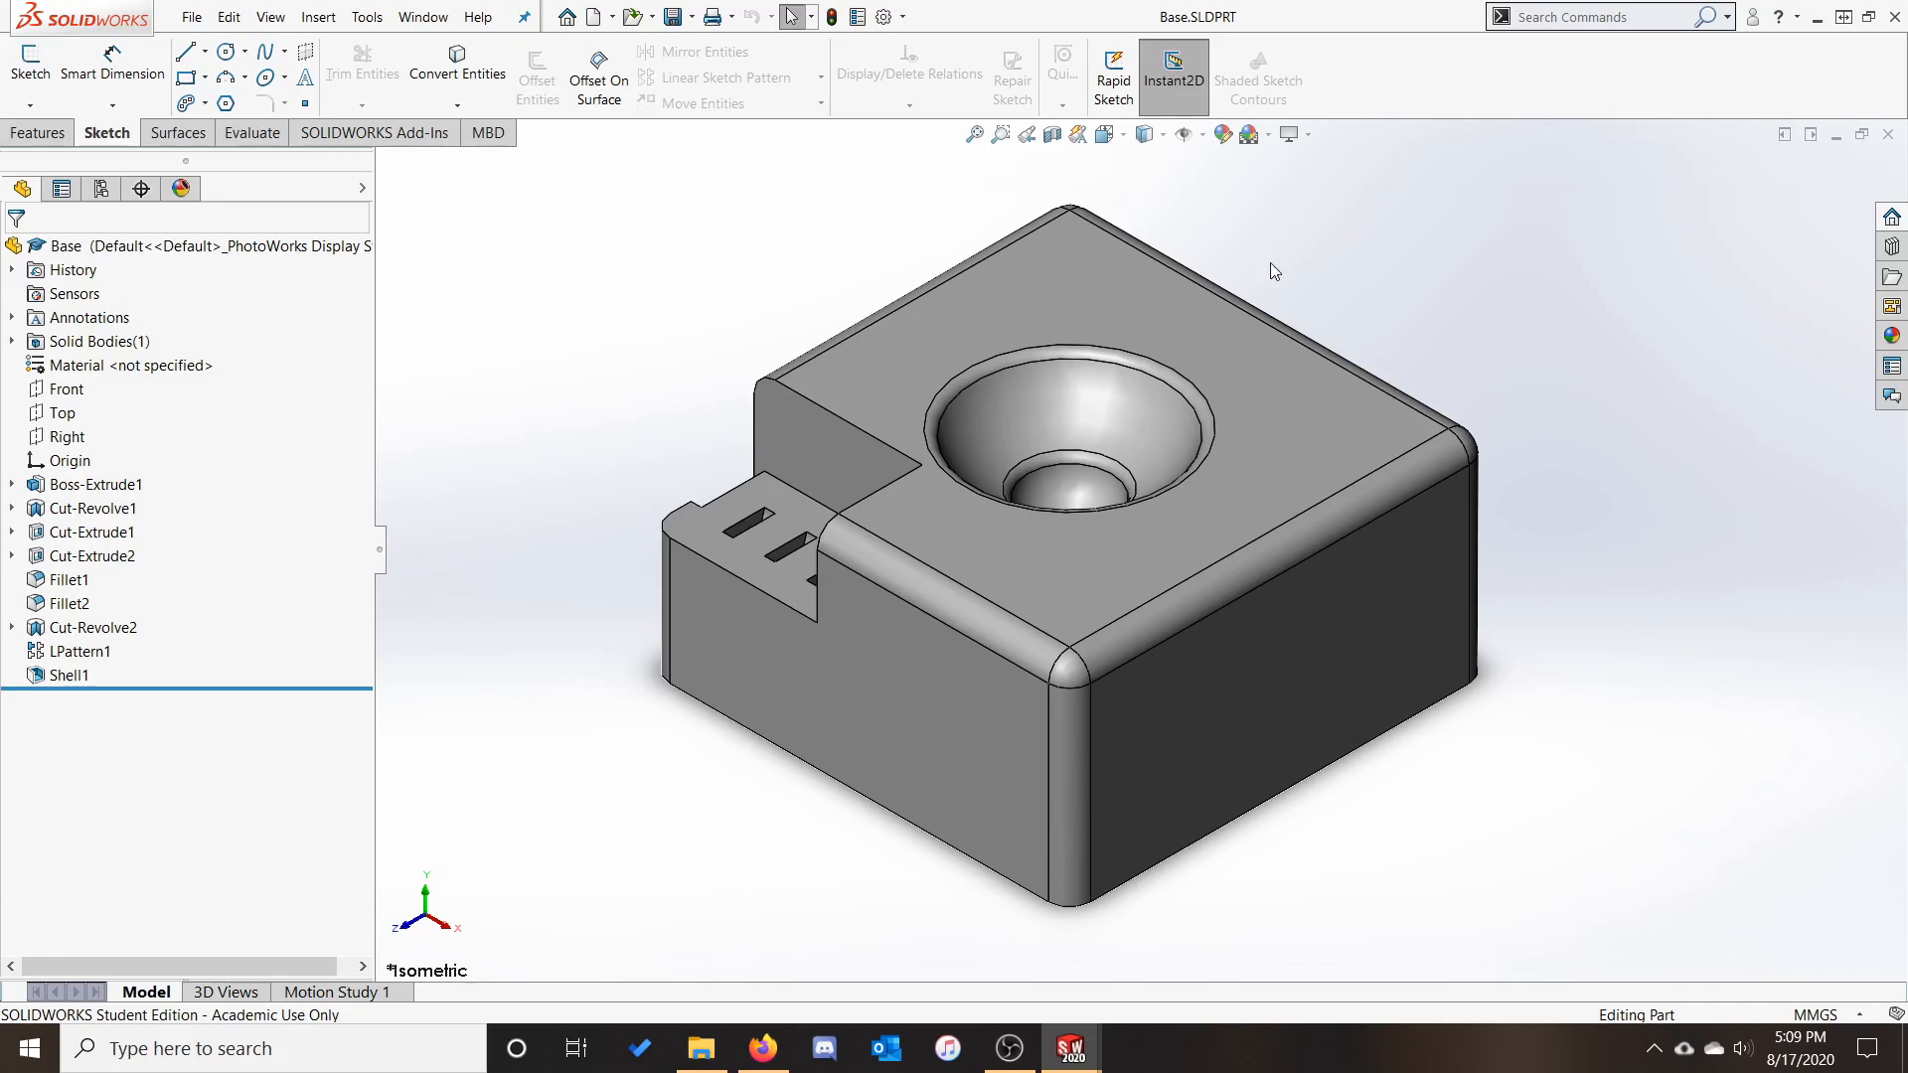
Create a new assembly and insert the Base part at the origin
{"action": "left_click", "coordinate": [594, 17]}
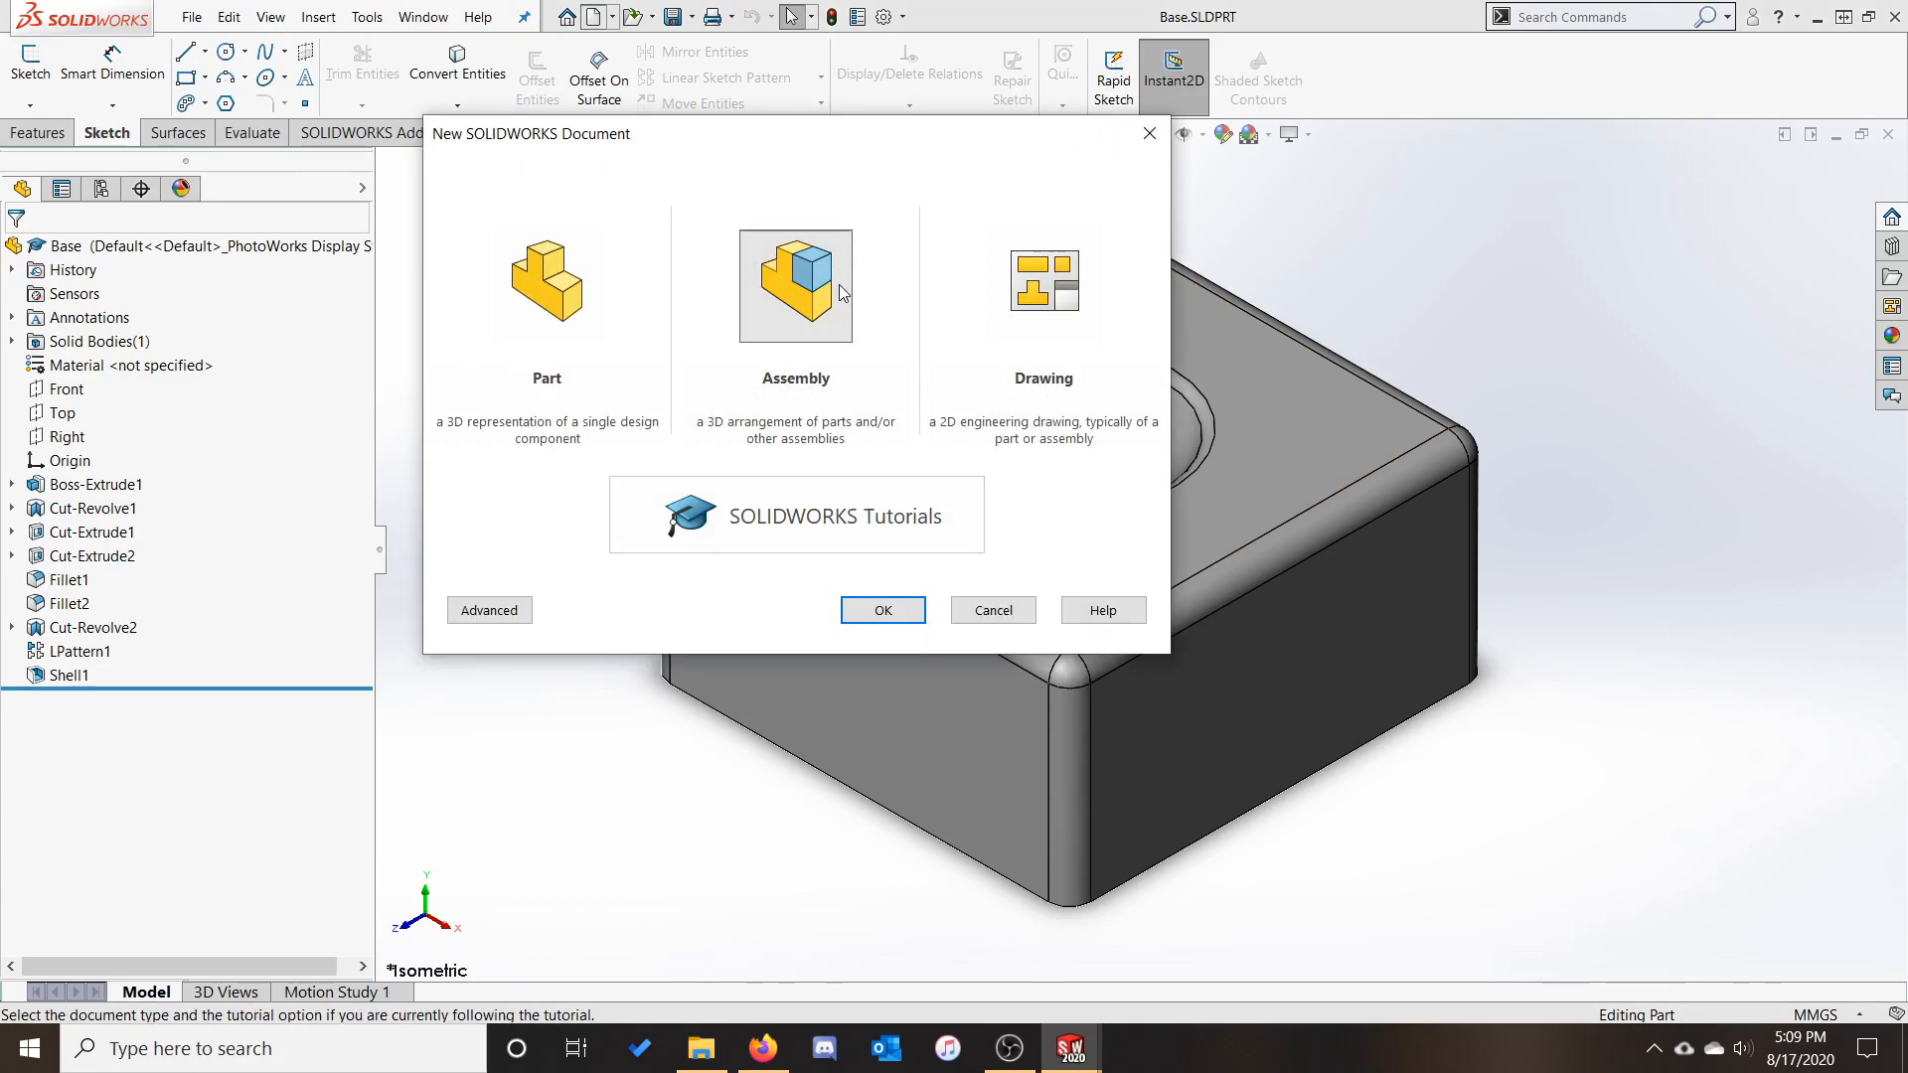
{"action": "double_click", "coordinate": [839, 284]}
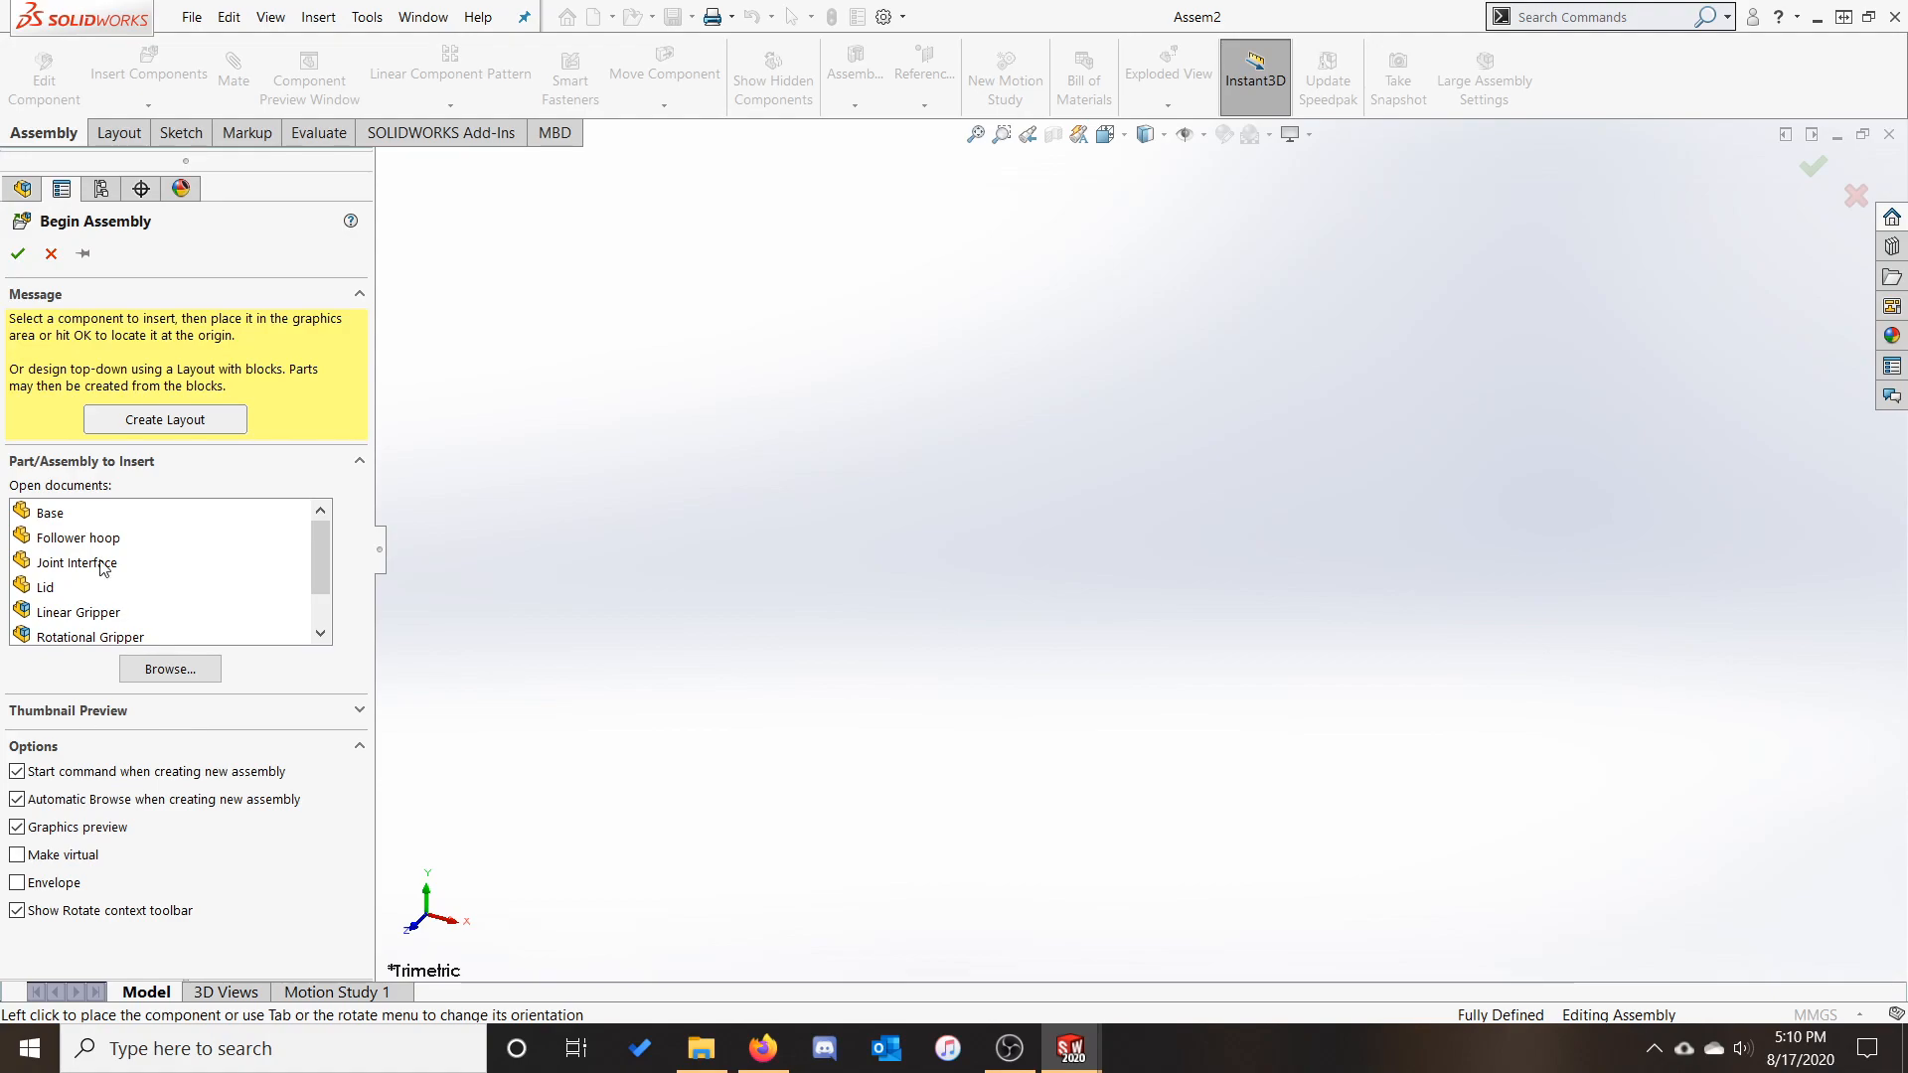
{"action": "left_click", "coordinate": [82, 515]}
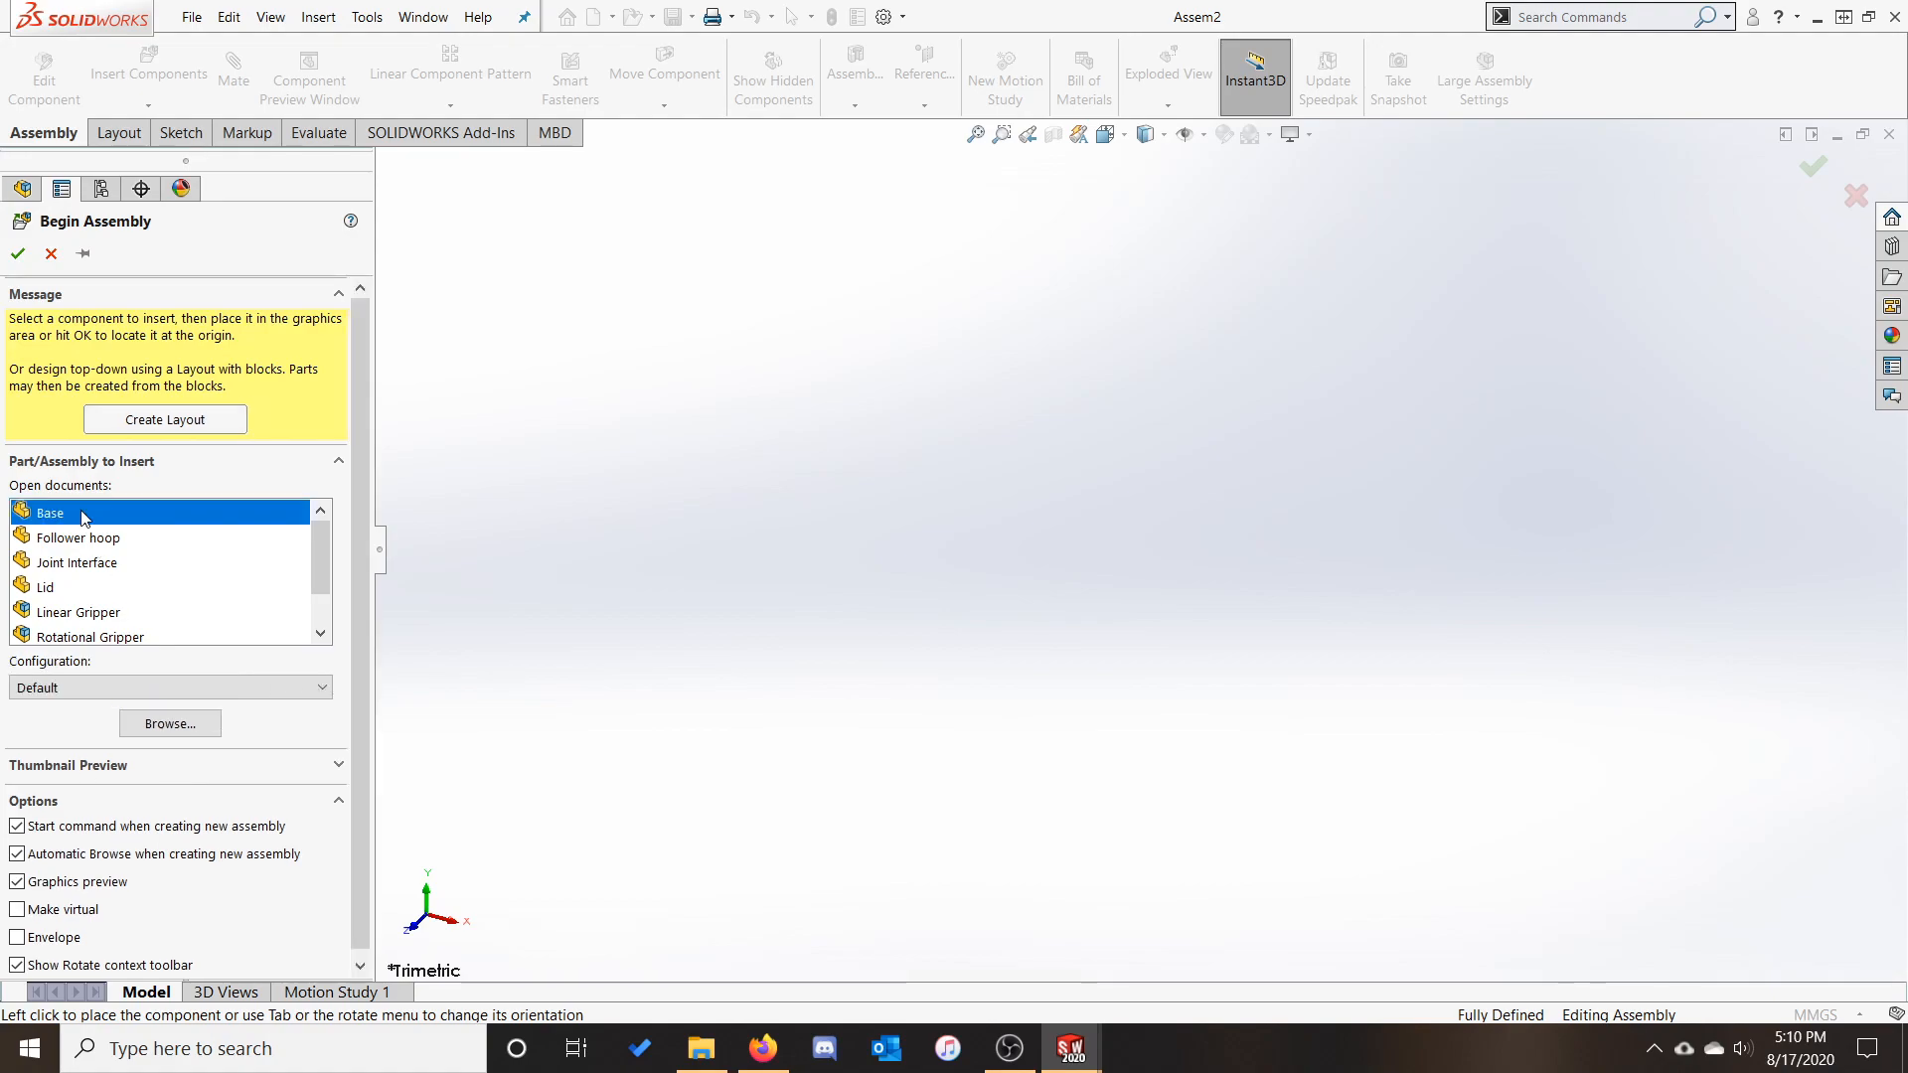
{"action": "left_click", "coordinate": [18, 255]}
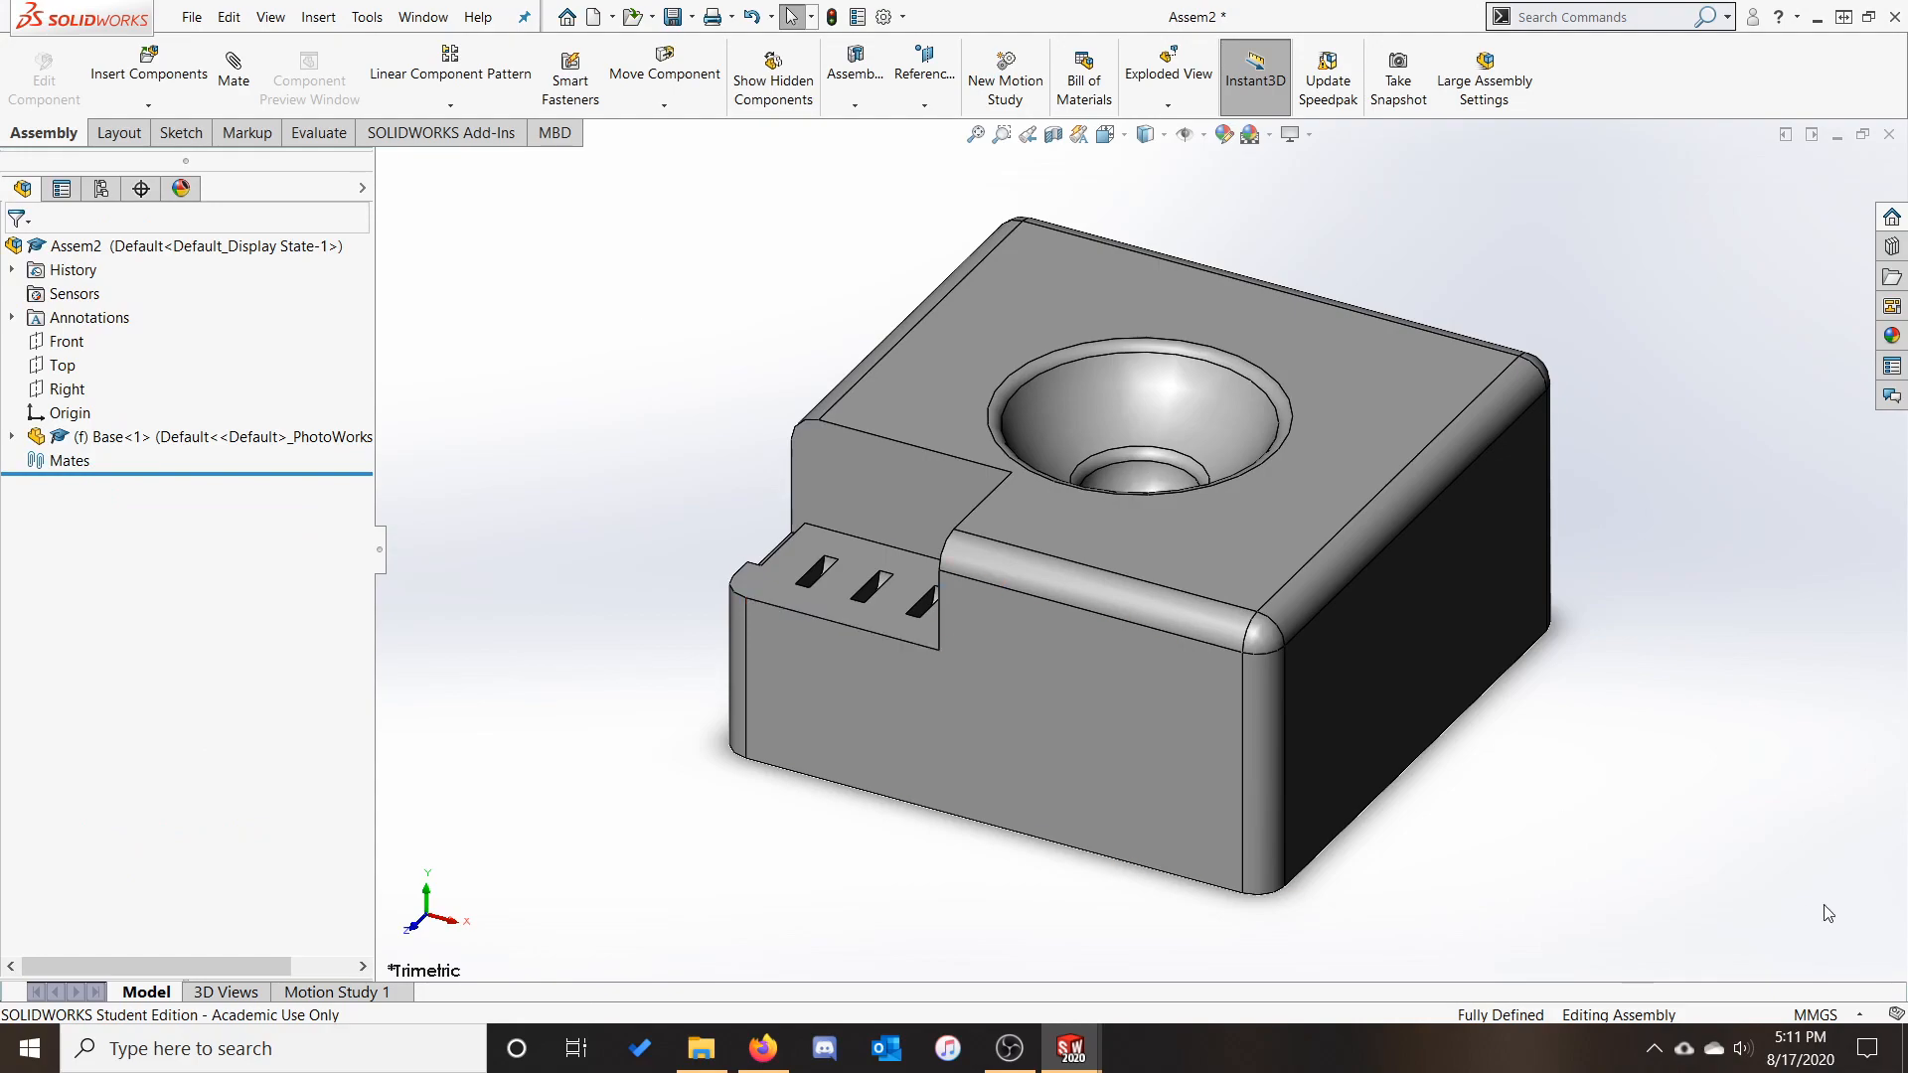
Set the assembly's document units to MMGS (millimeter, gram, second) and expand the Base component in the tree
{"action": "left_click", "coordinate": [1809, 1016]}
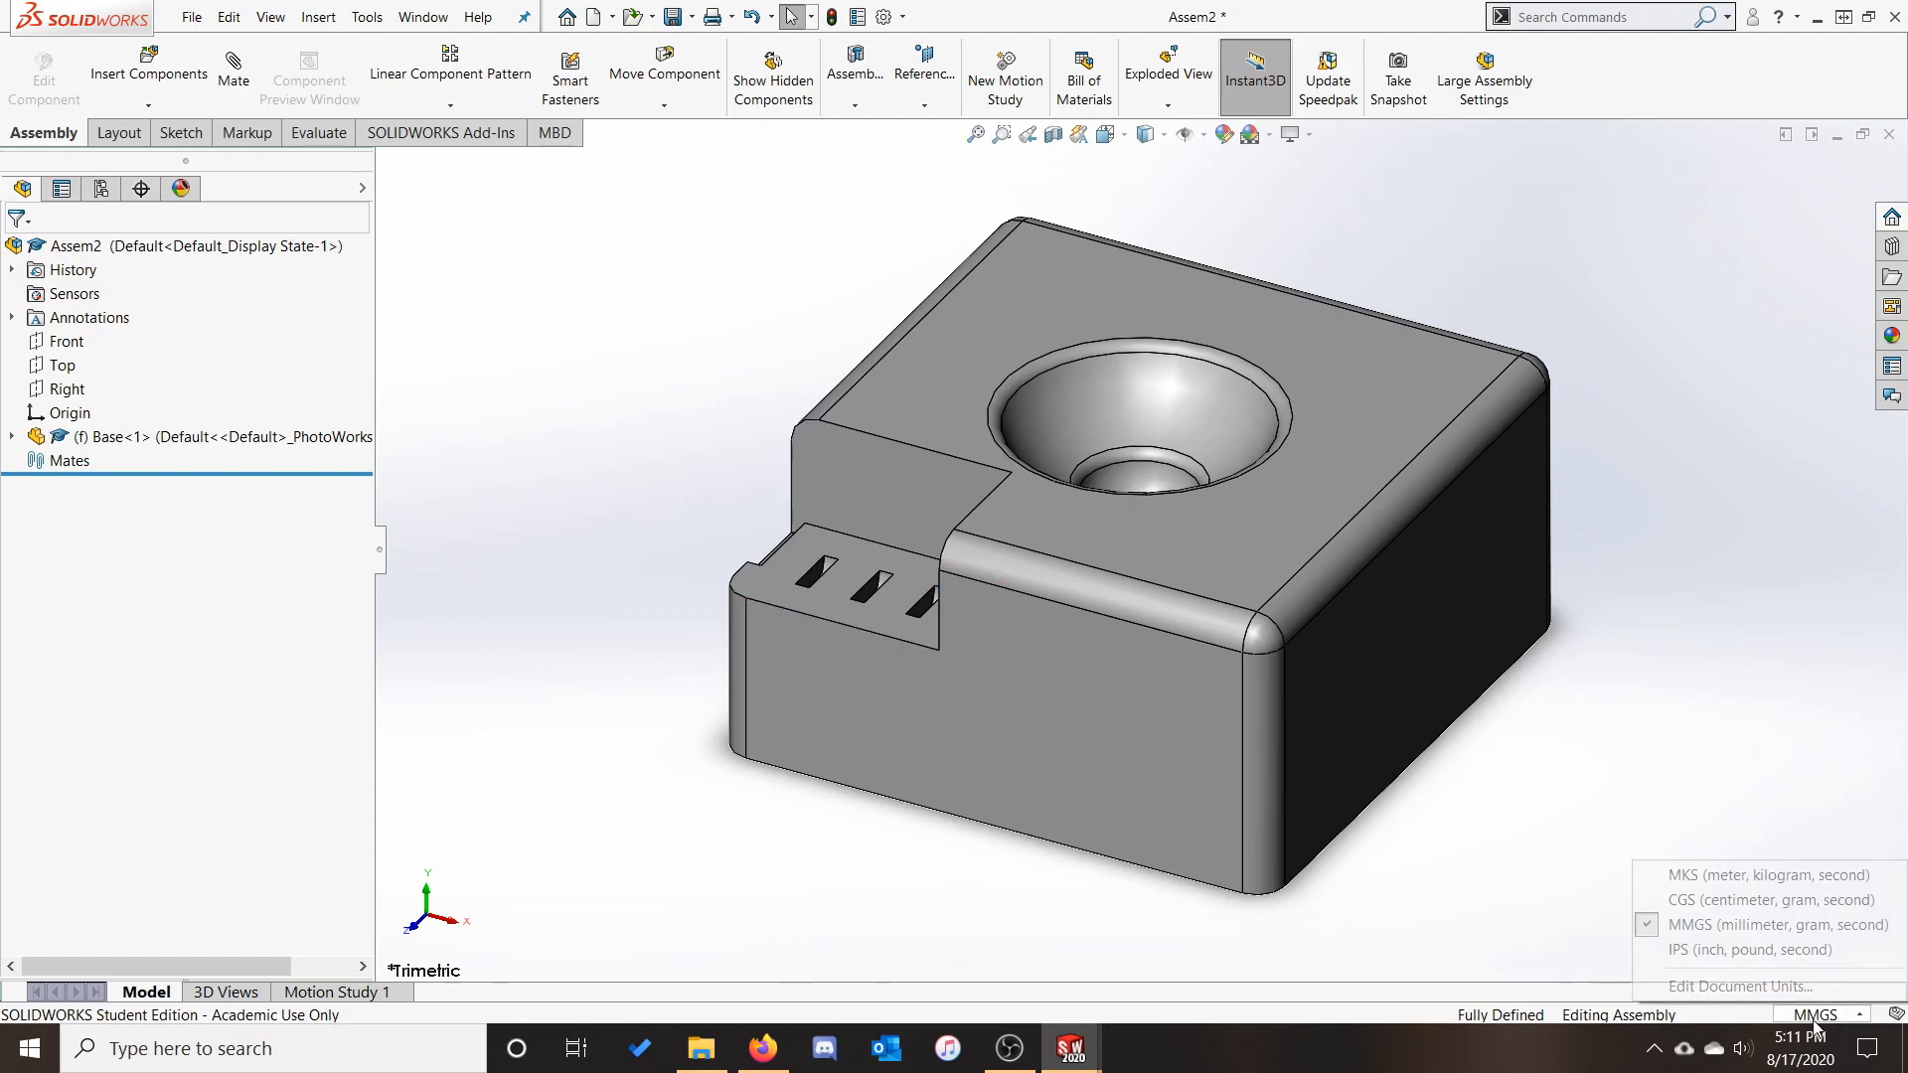
{"action": "left_click", "coordinate": [1861, 934]}
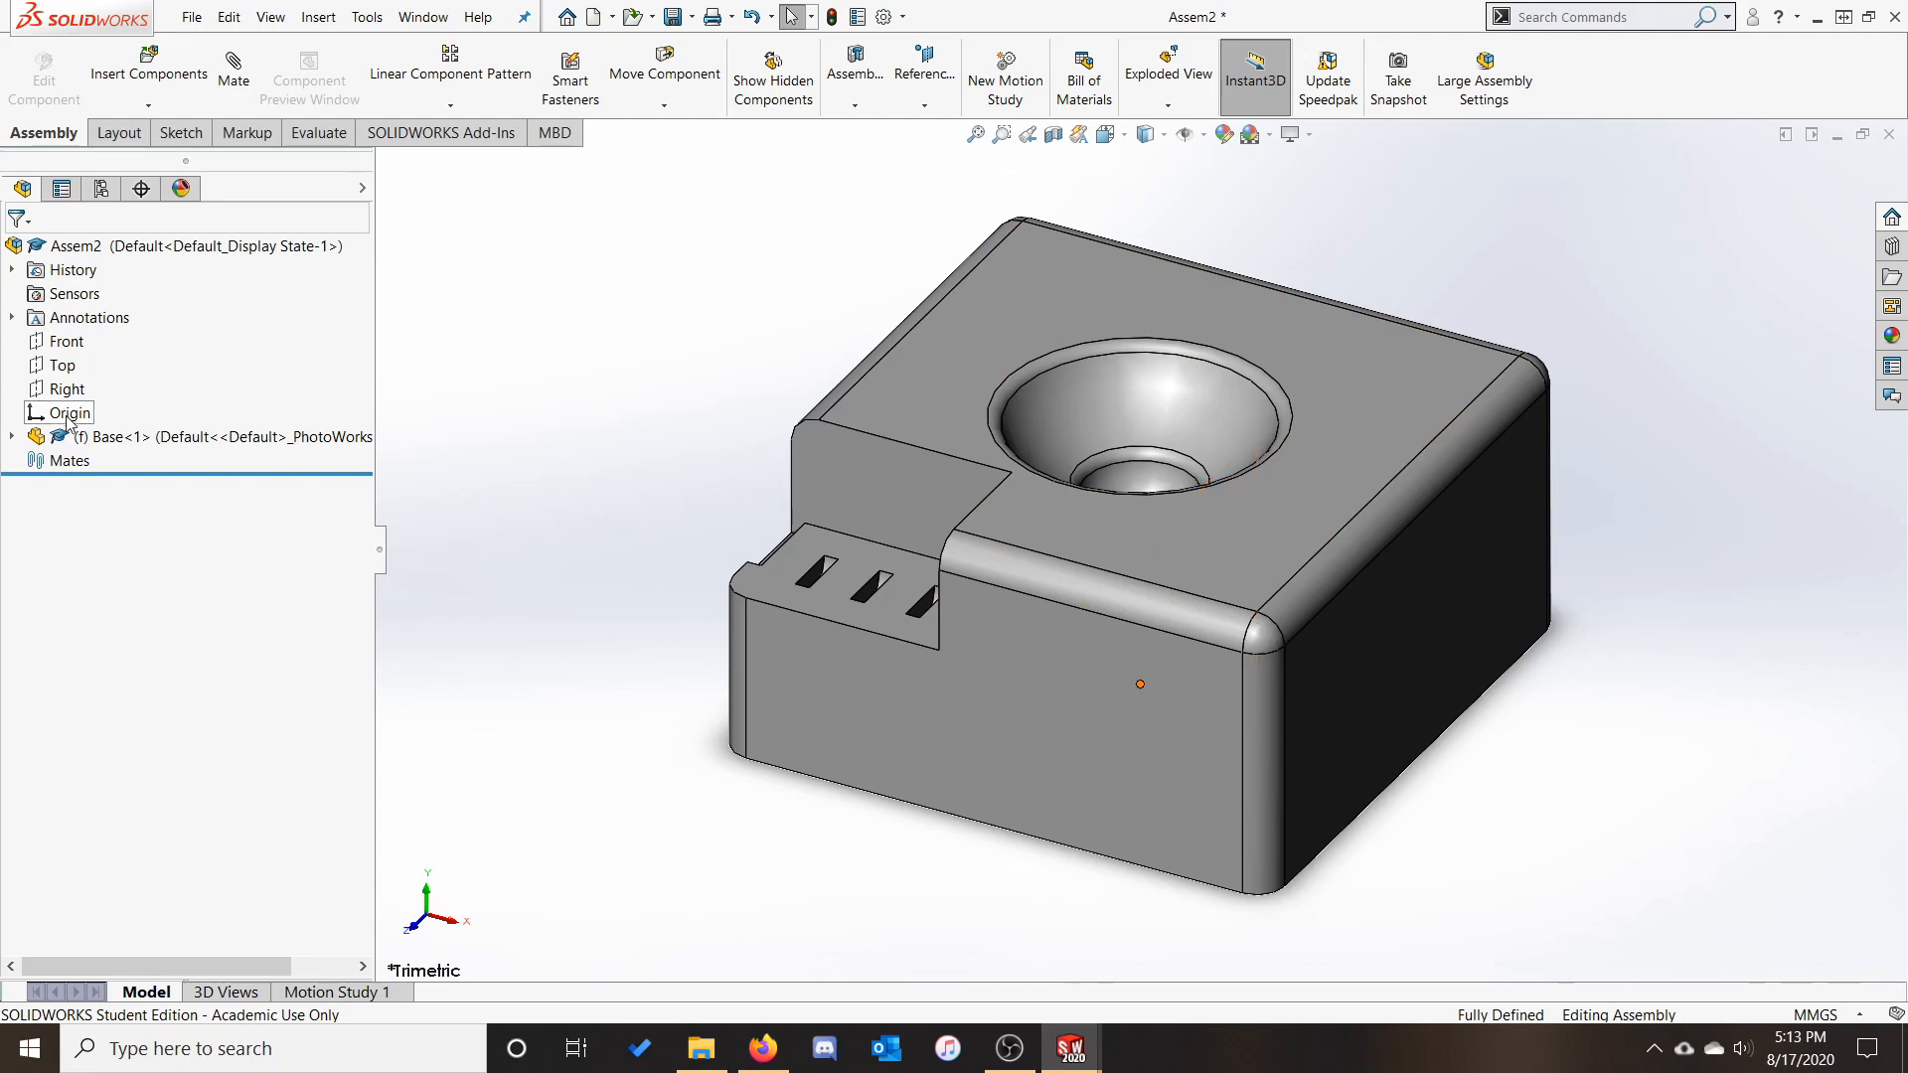
{"action": "left_click", "coordinate": [12, 437]}
Insert the Rotational Joint in its Socket configuration beside the Base, keeping the Insert Component command pinned for further parts
{"action": "left_click", "coordinate": [149, 62]}
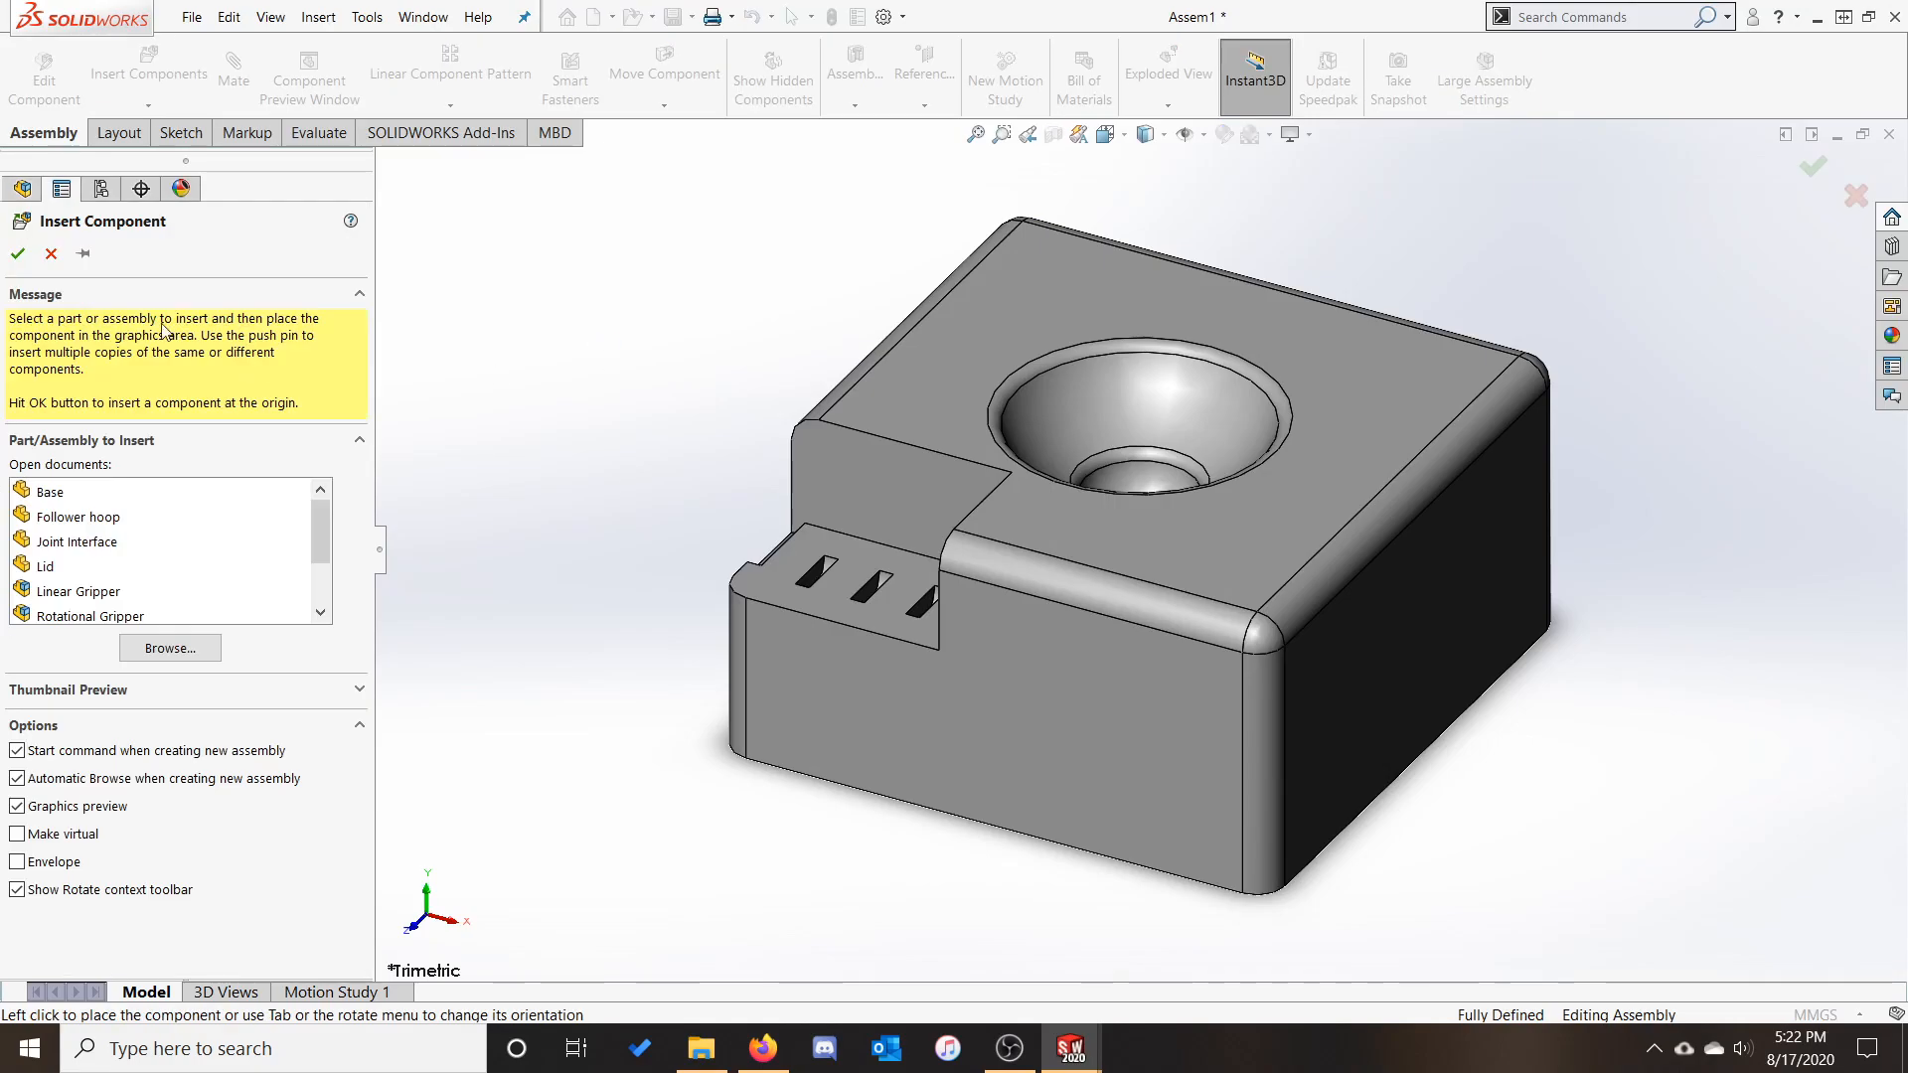
{"action": "left_click", "coordinate": [83, 255]}
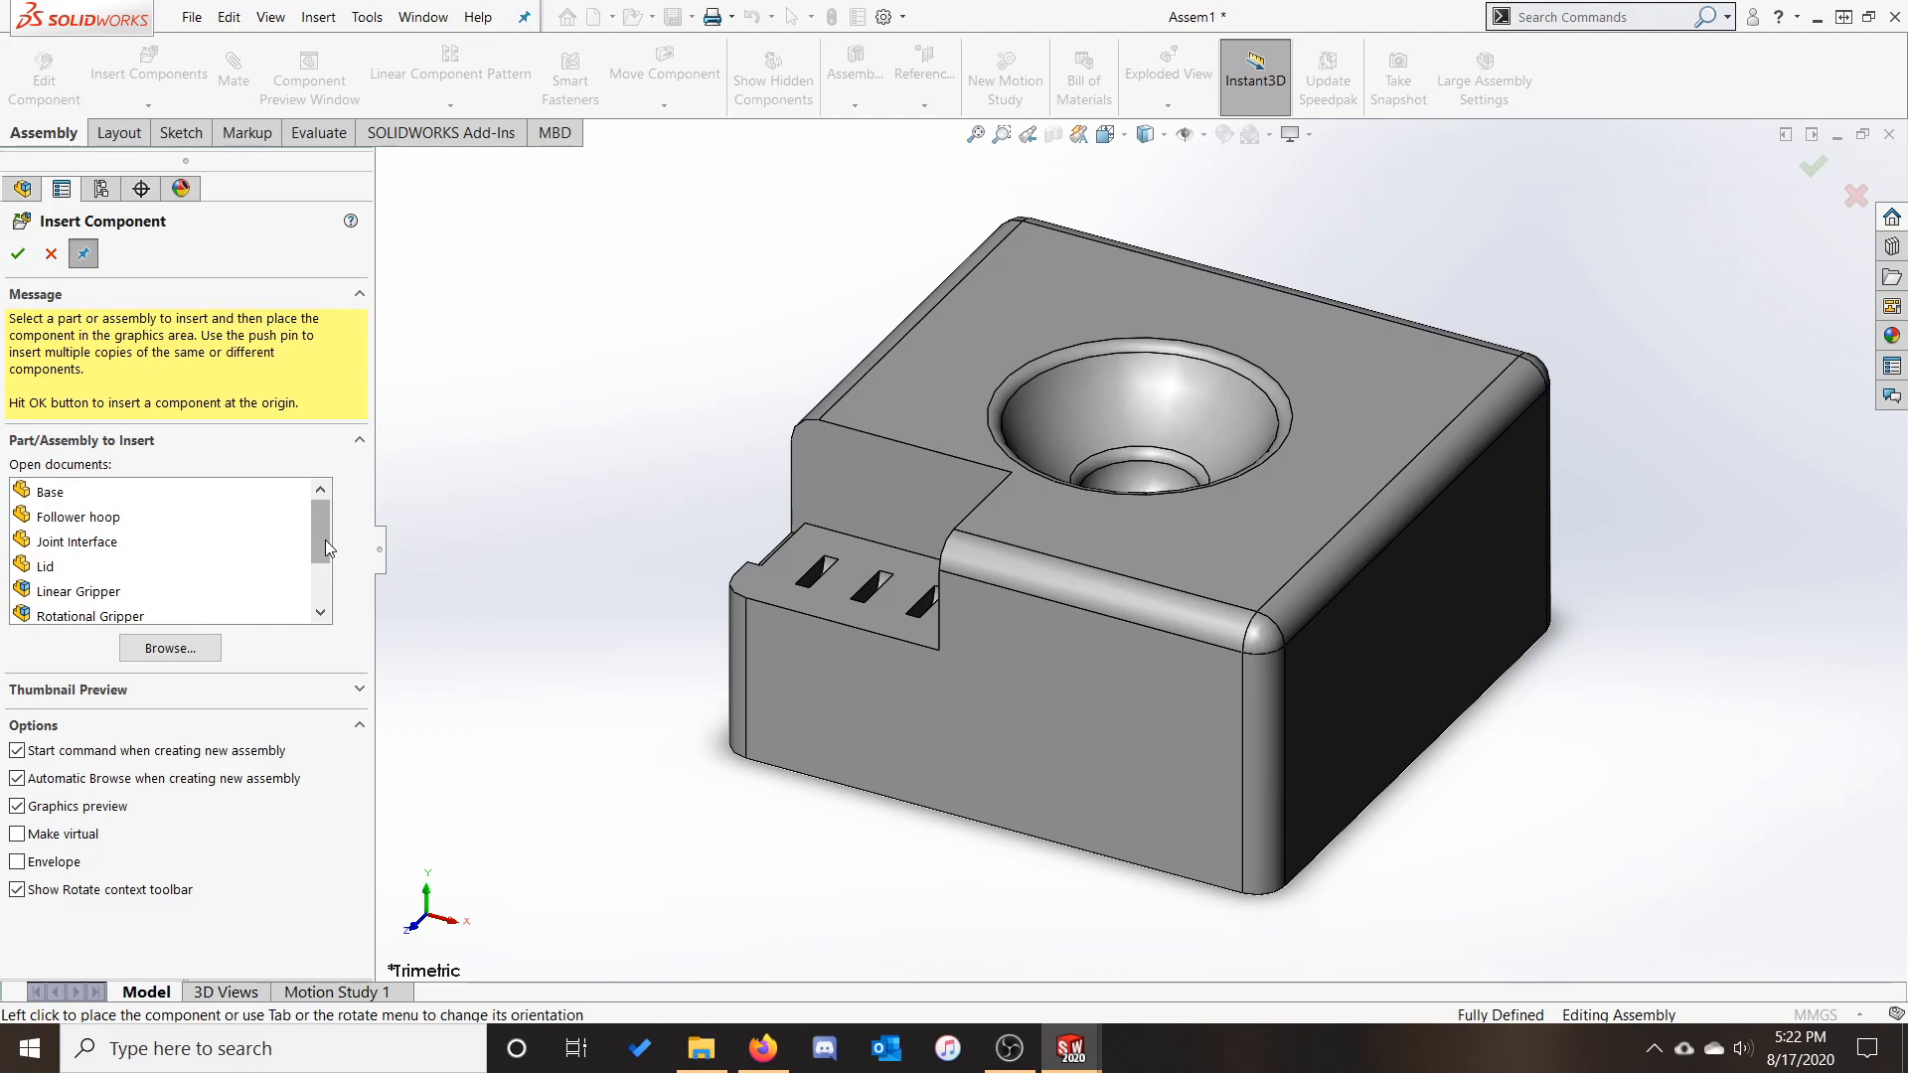
{"action": "scroll", "coordinate": [325, 540], "scroll_direction": "down", "scroll_amount": 1}
{"action": "left_click", "coordinate": [54, 572]}
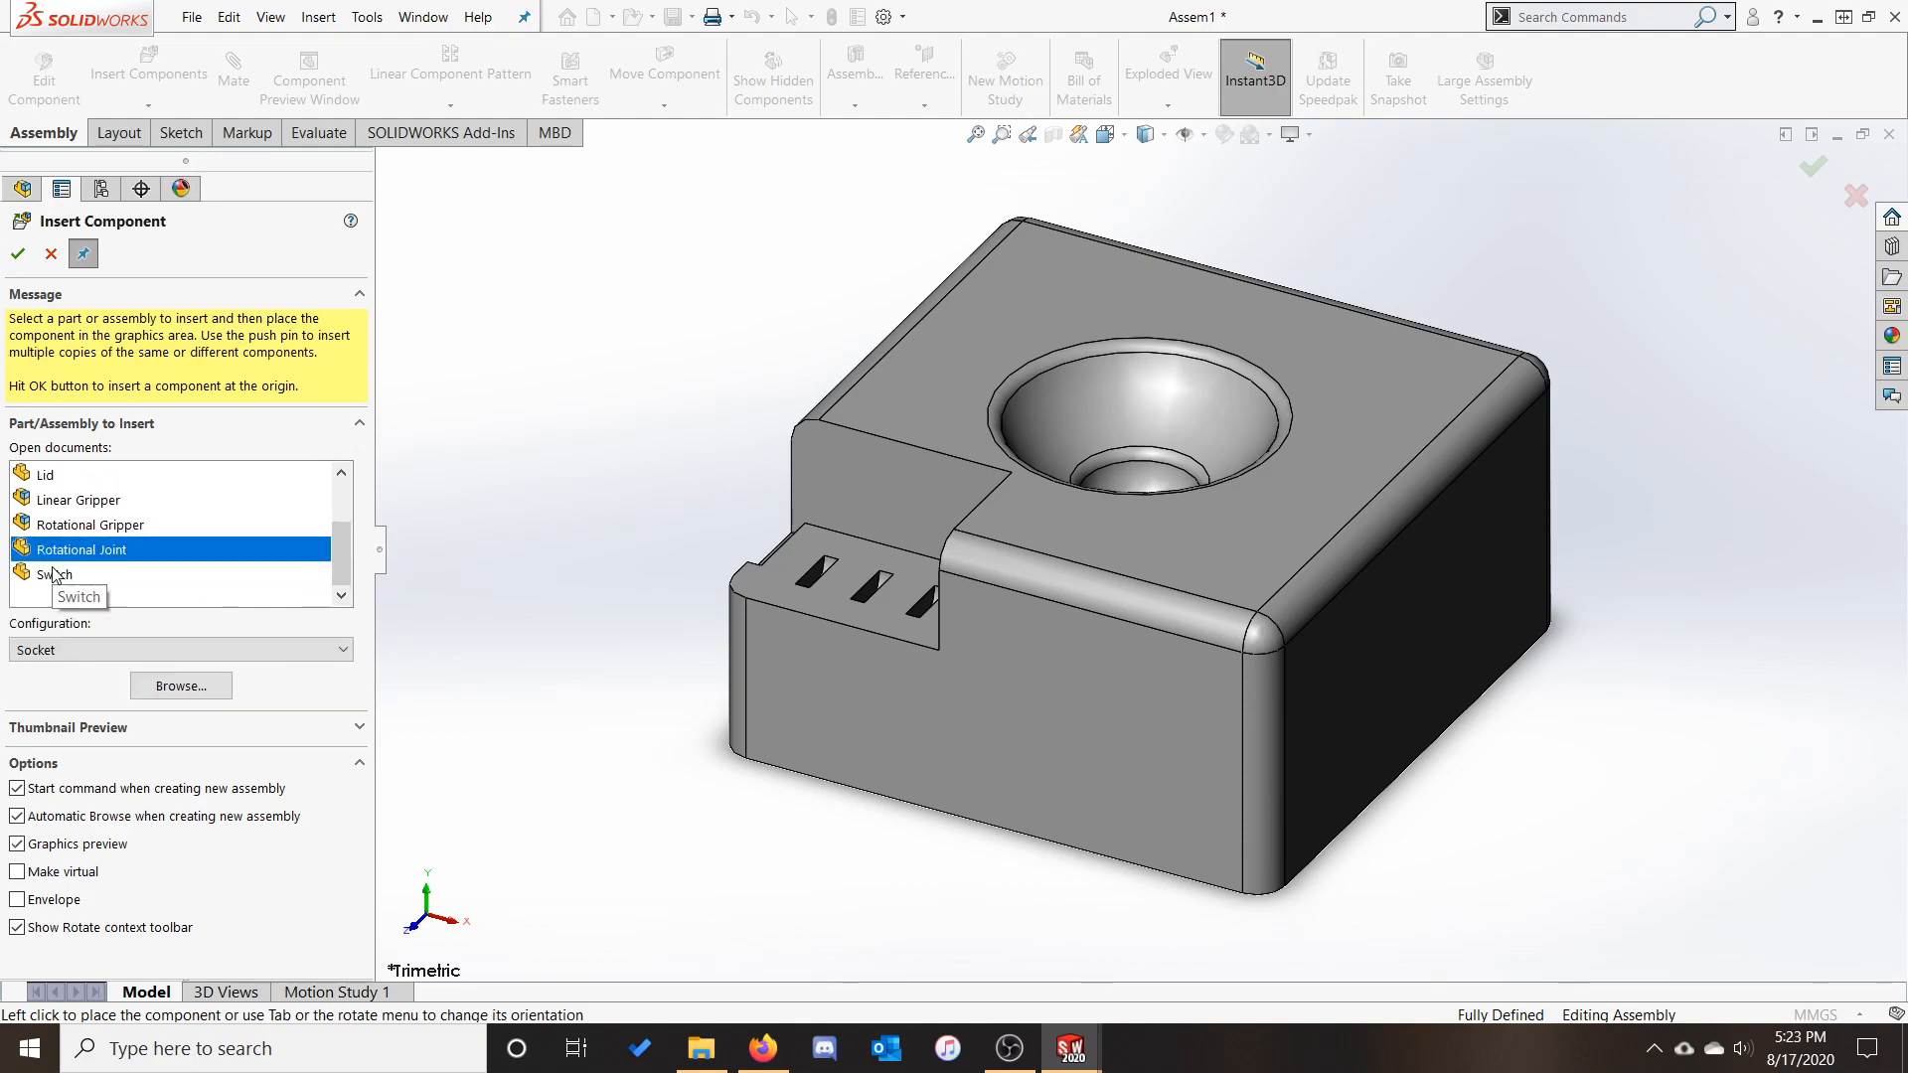
{"action": "left_click", "coordinate": [74, 651]}
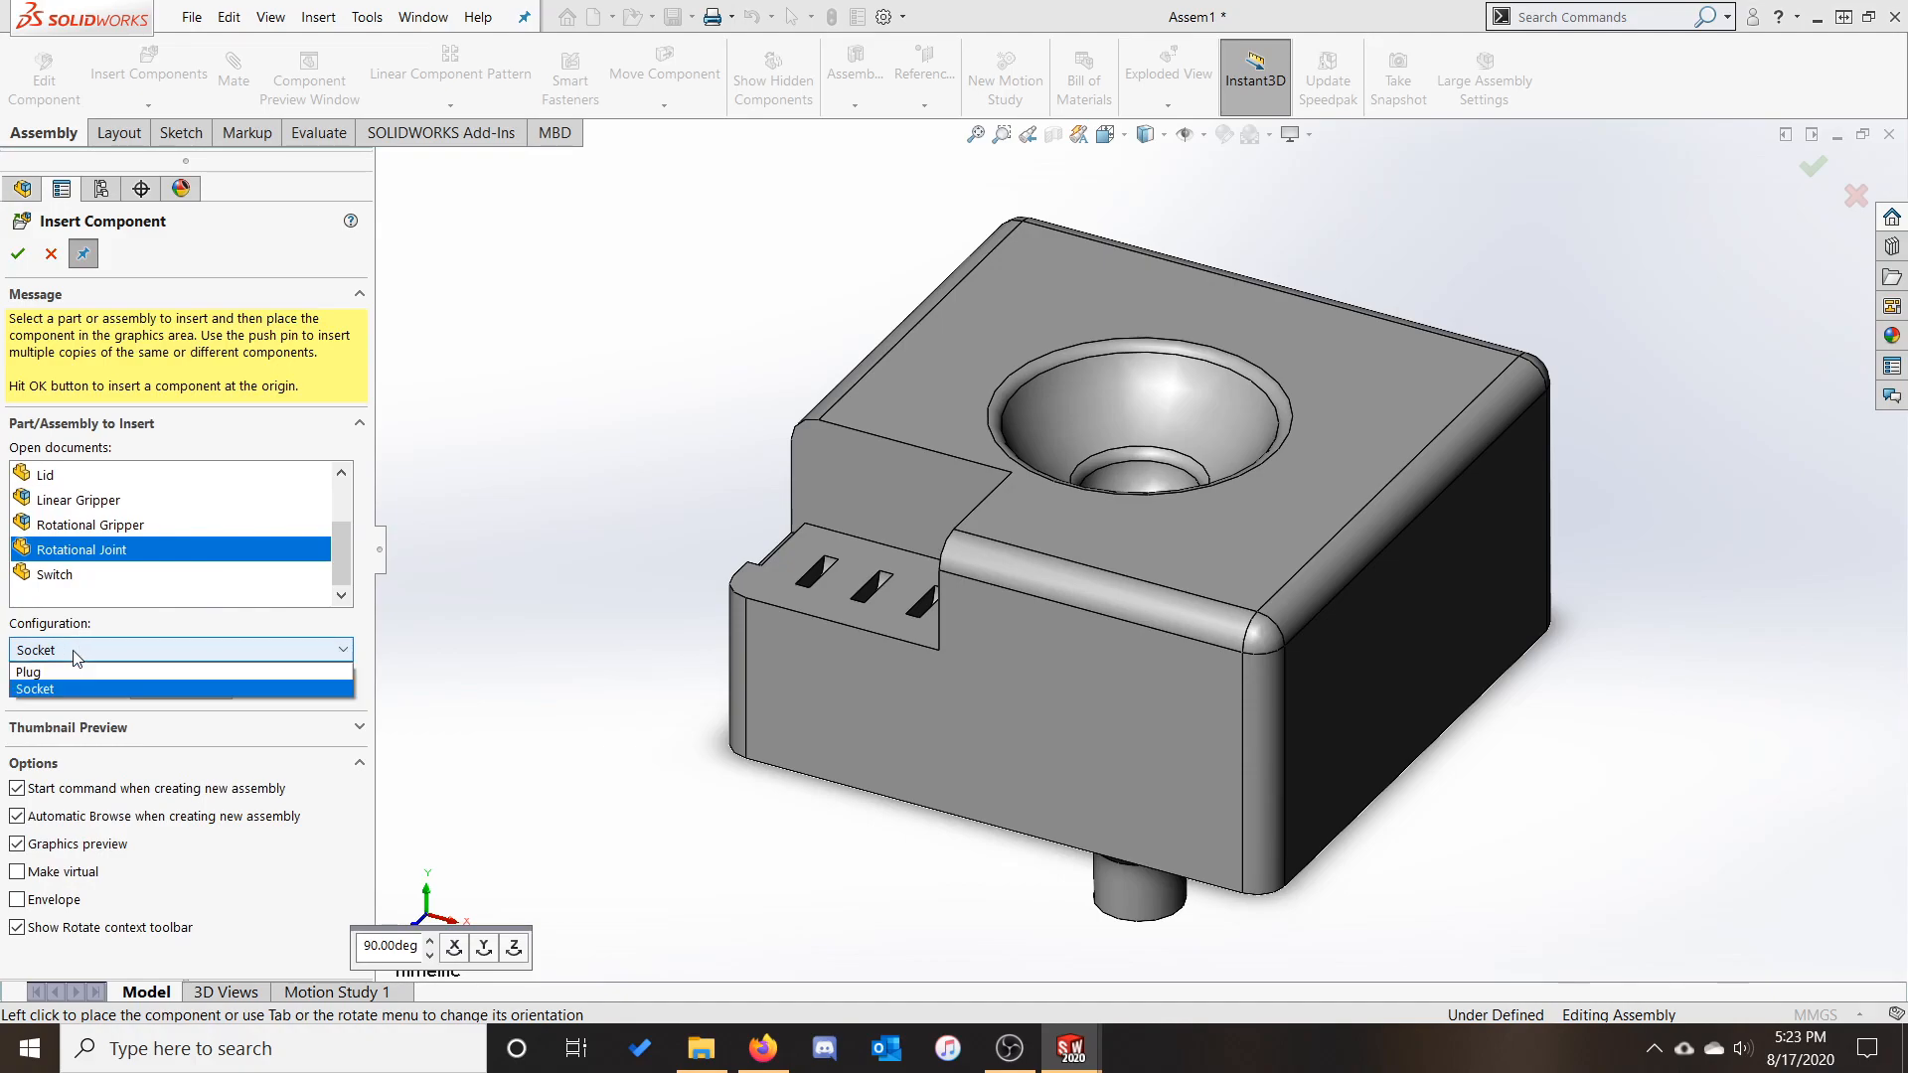
{"action": "left_click", "coordinate": [74, 653]}
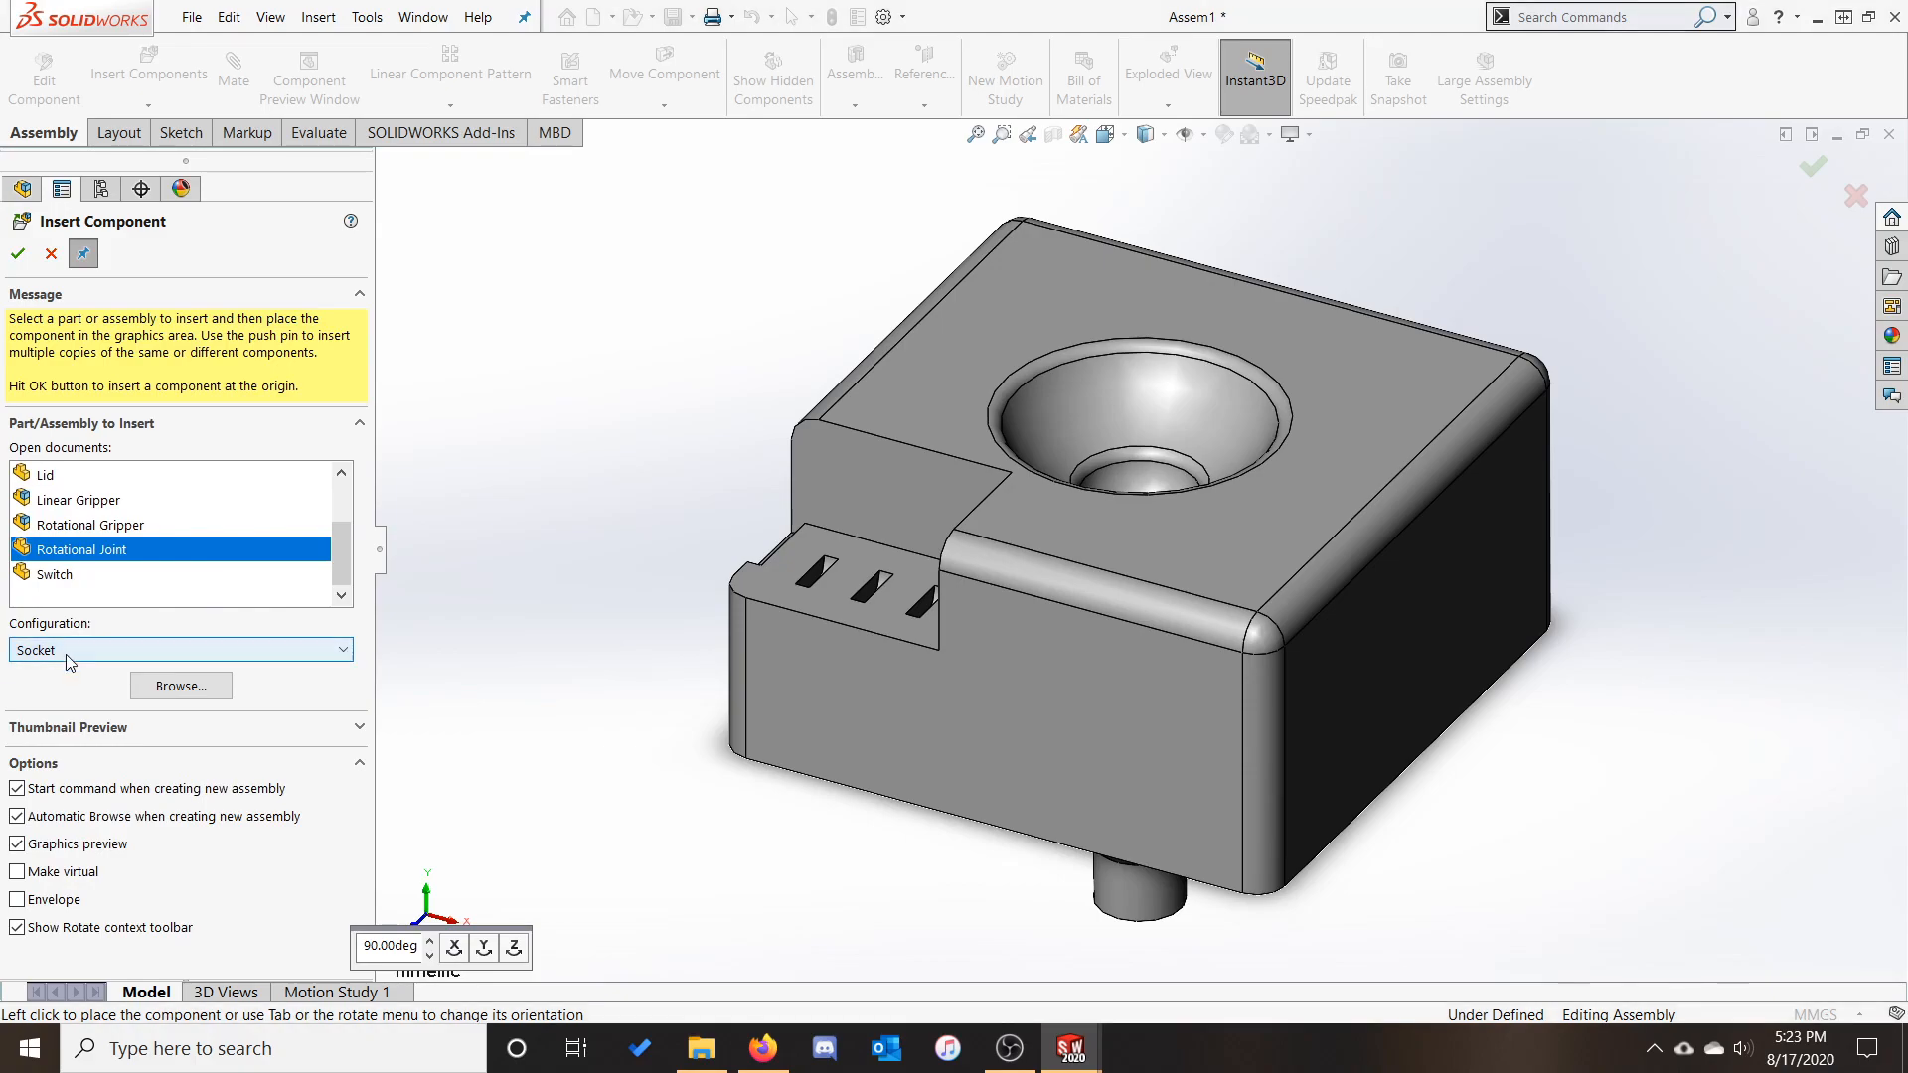
{"action": "left_click", "coordinate": [67, 655]}
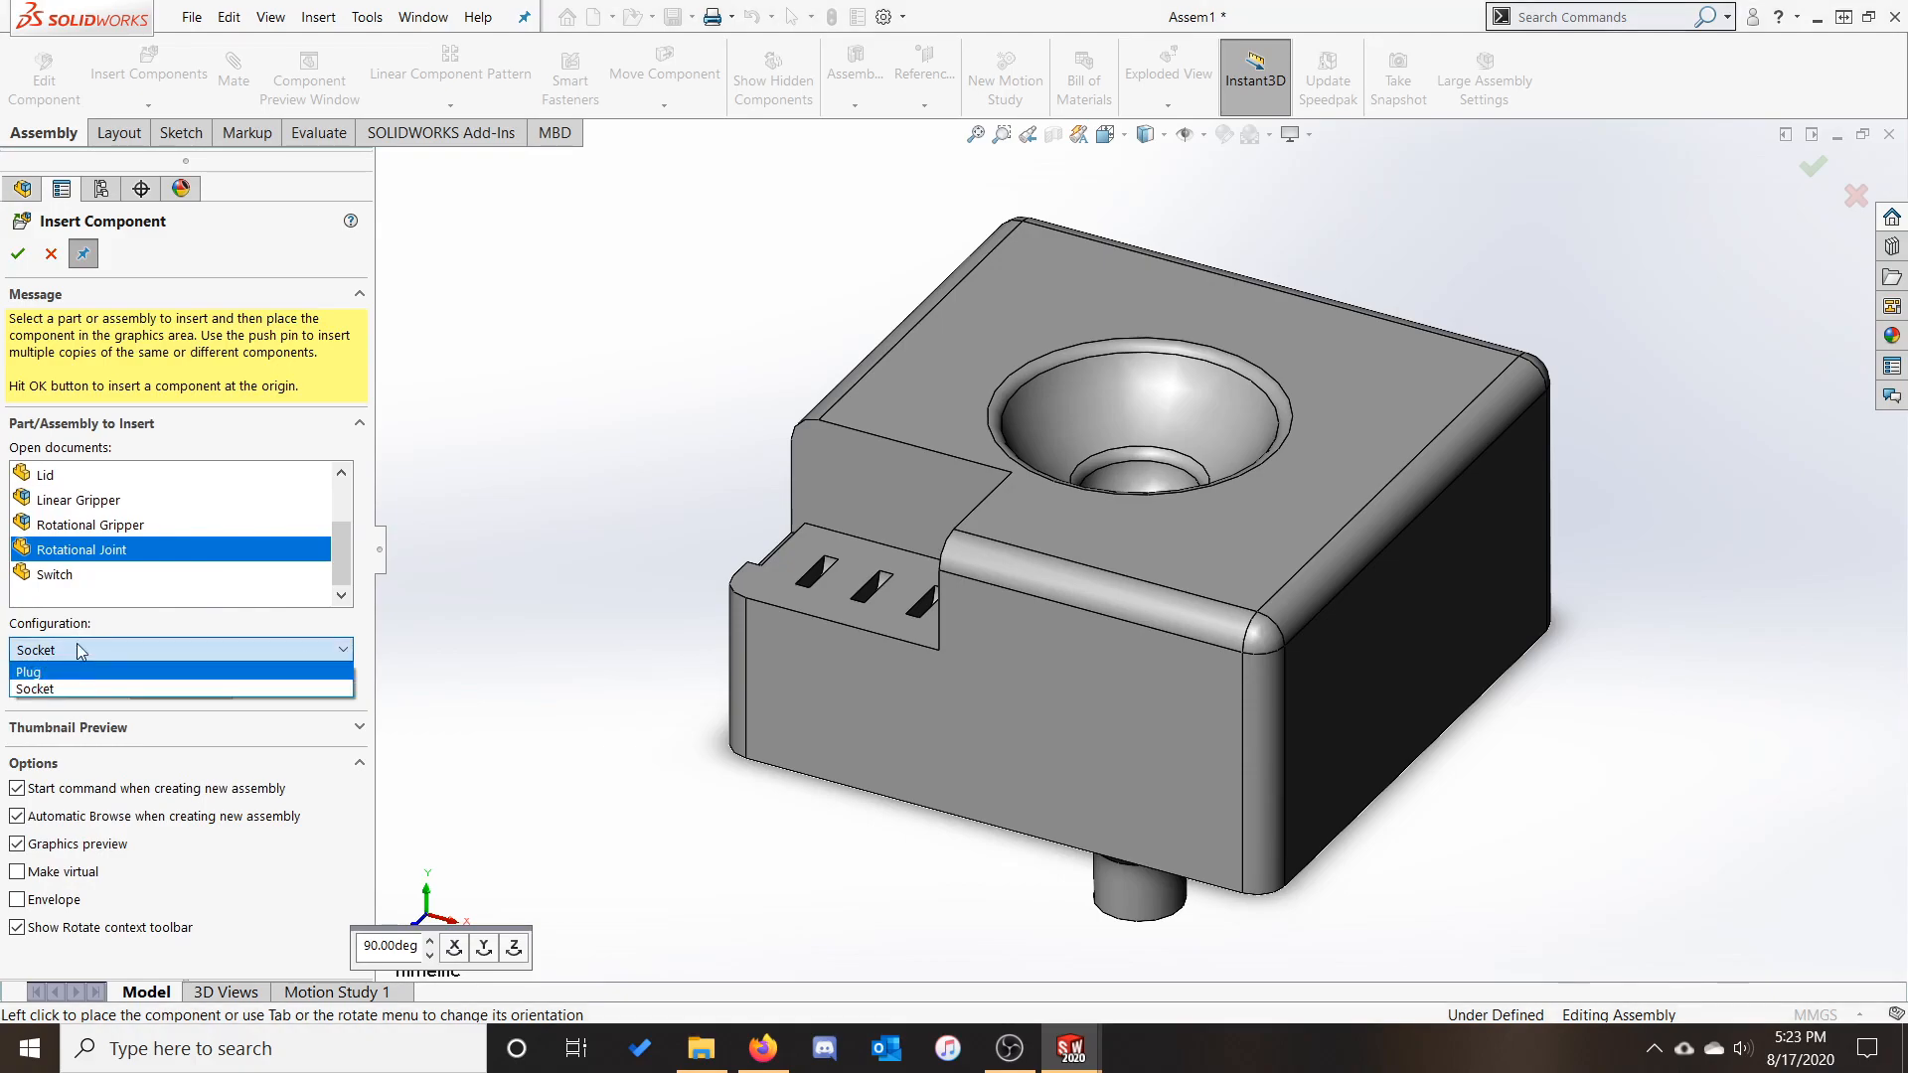
{"action": "left_click", "coordinate": [80, 688]}
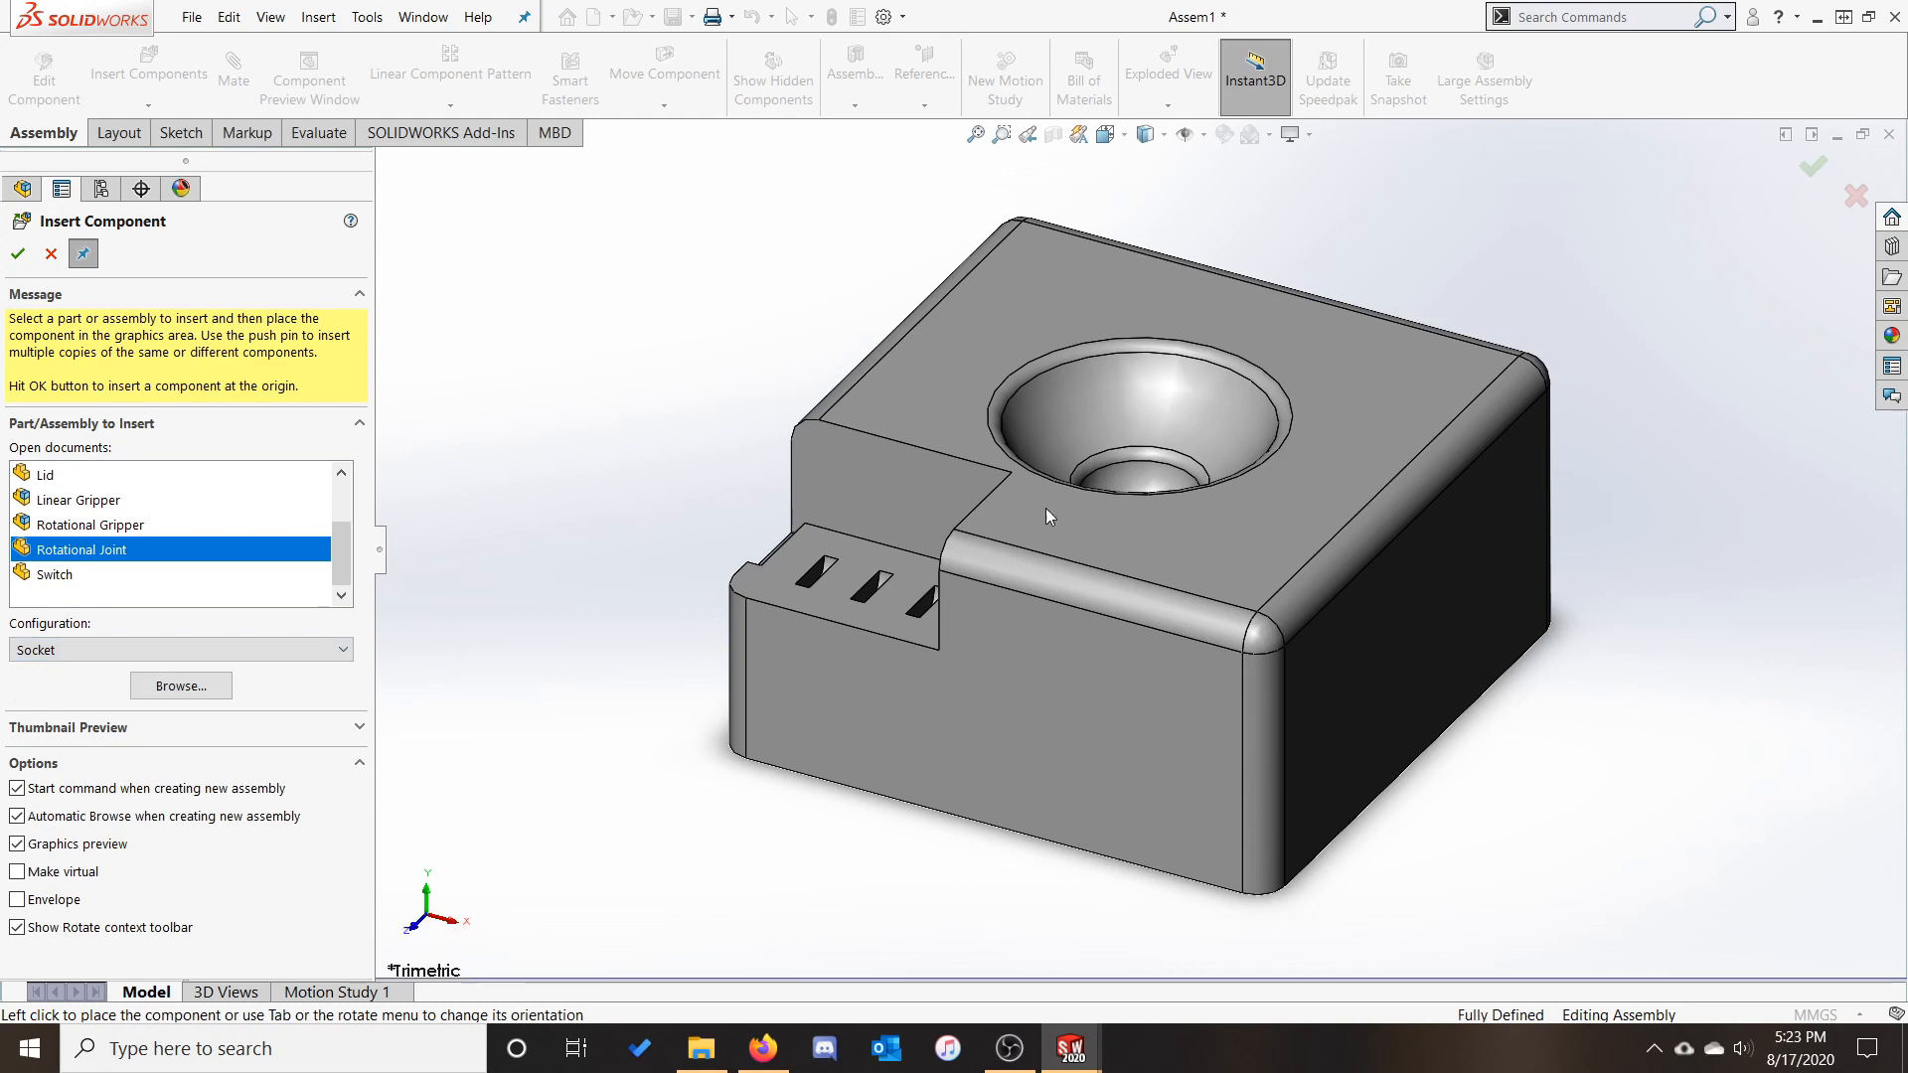
{"action": "left_click", "coordinate": [1632, 373]}
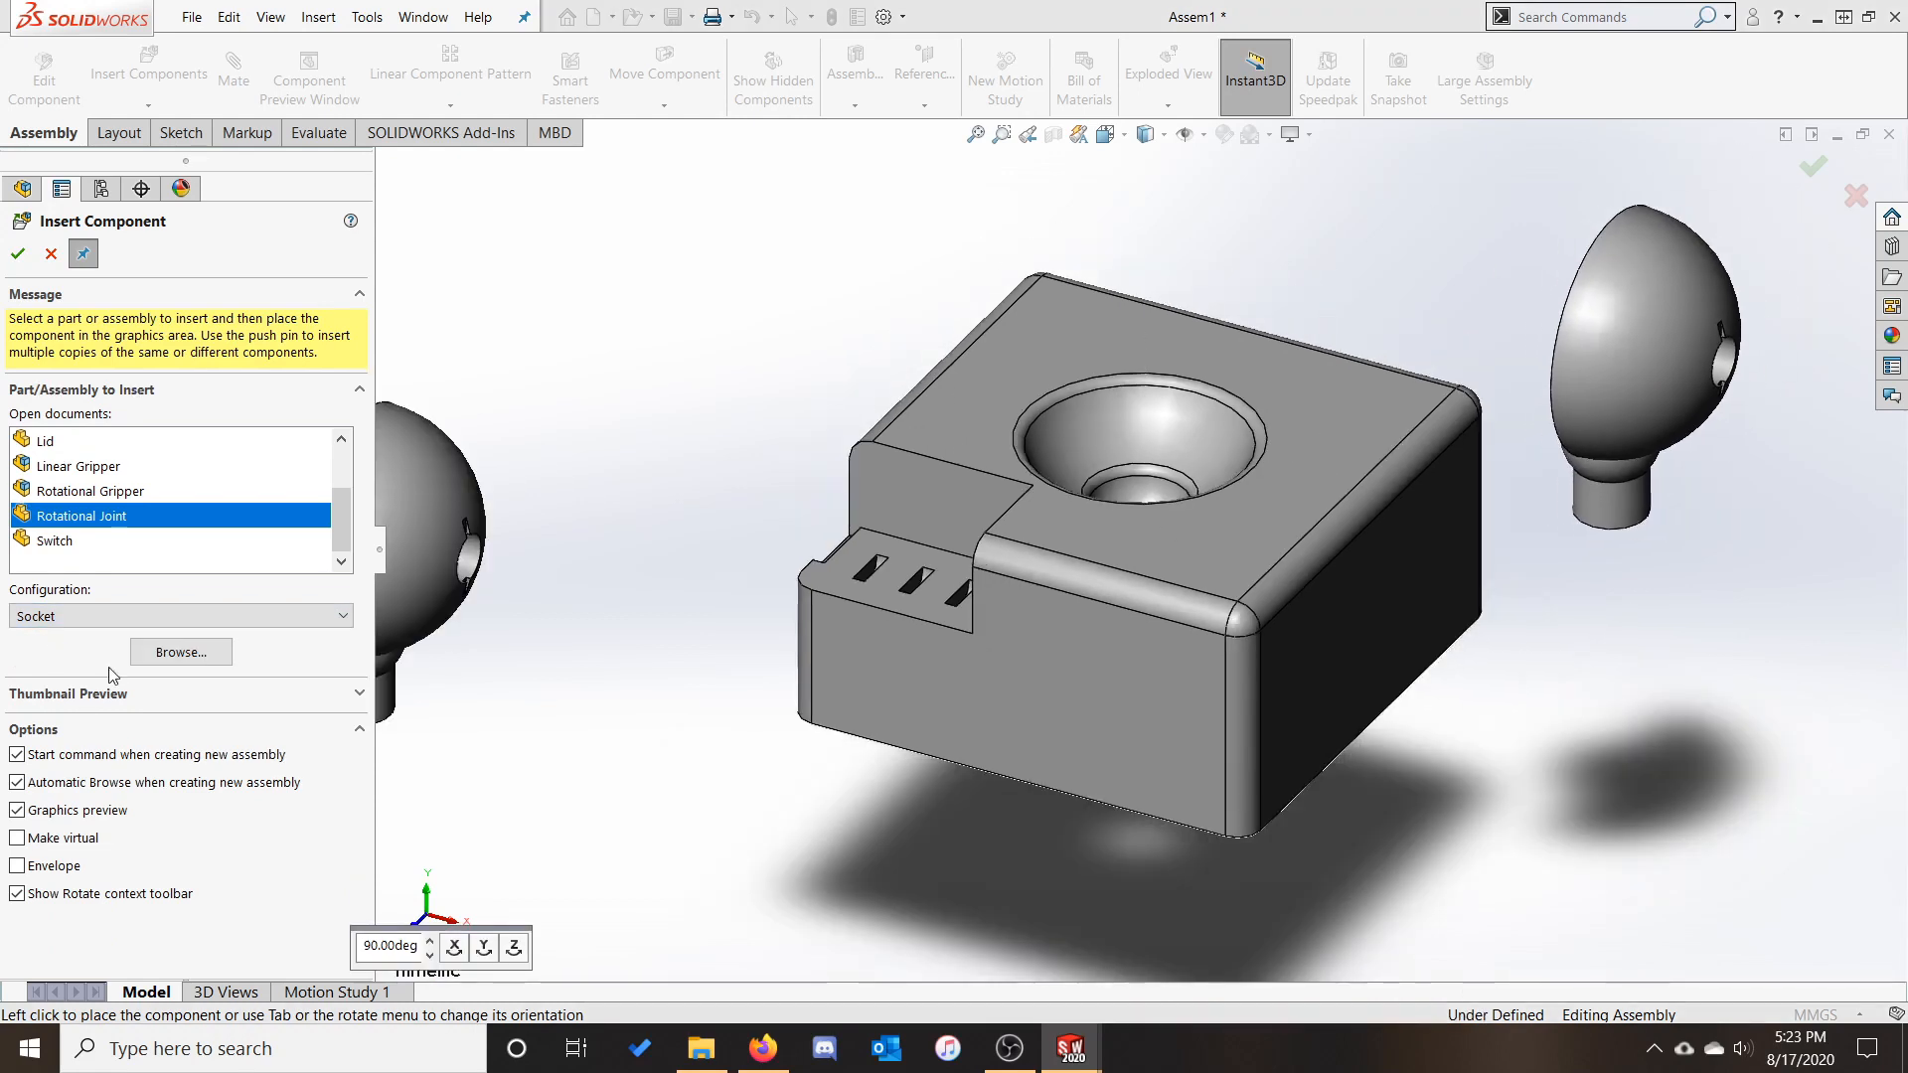
Insert a second Rotational Joint in its Plug configuration near the socket joint
{"action": "left_click", "coordinate": [147, 615]}
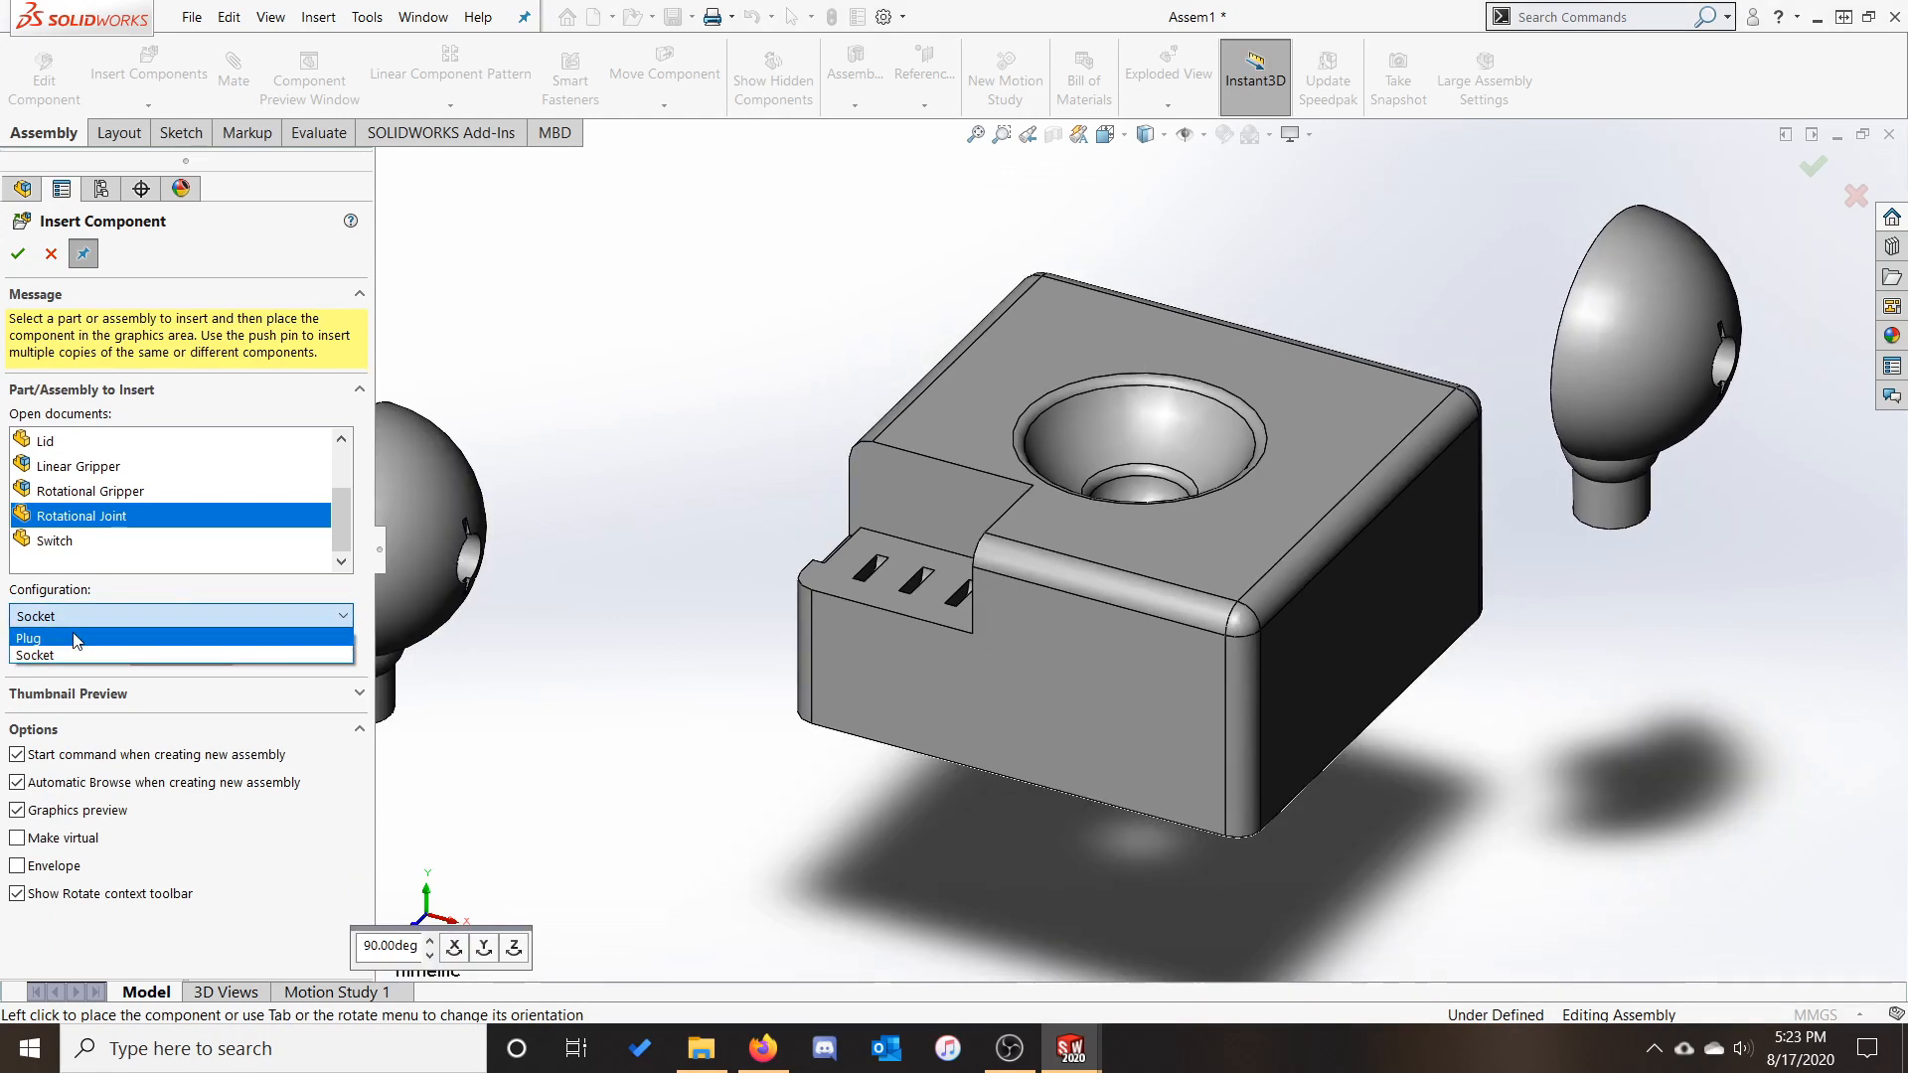
{"action": "left_click", "coordinate": [77, 640]}
{"action": "key", "text": "z"}
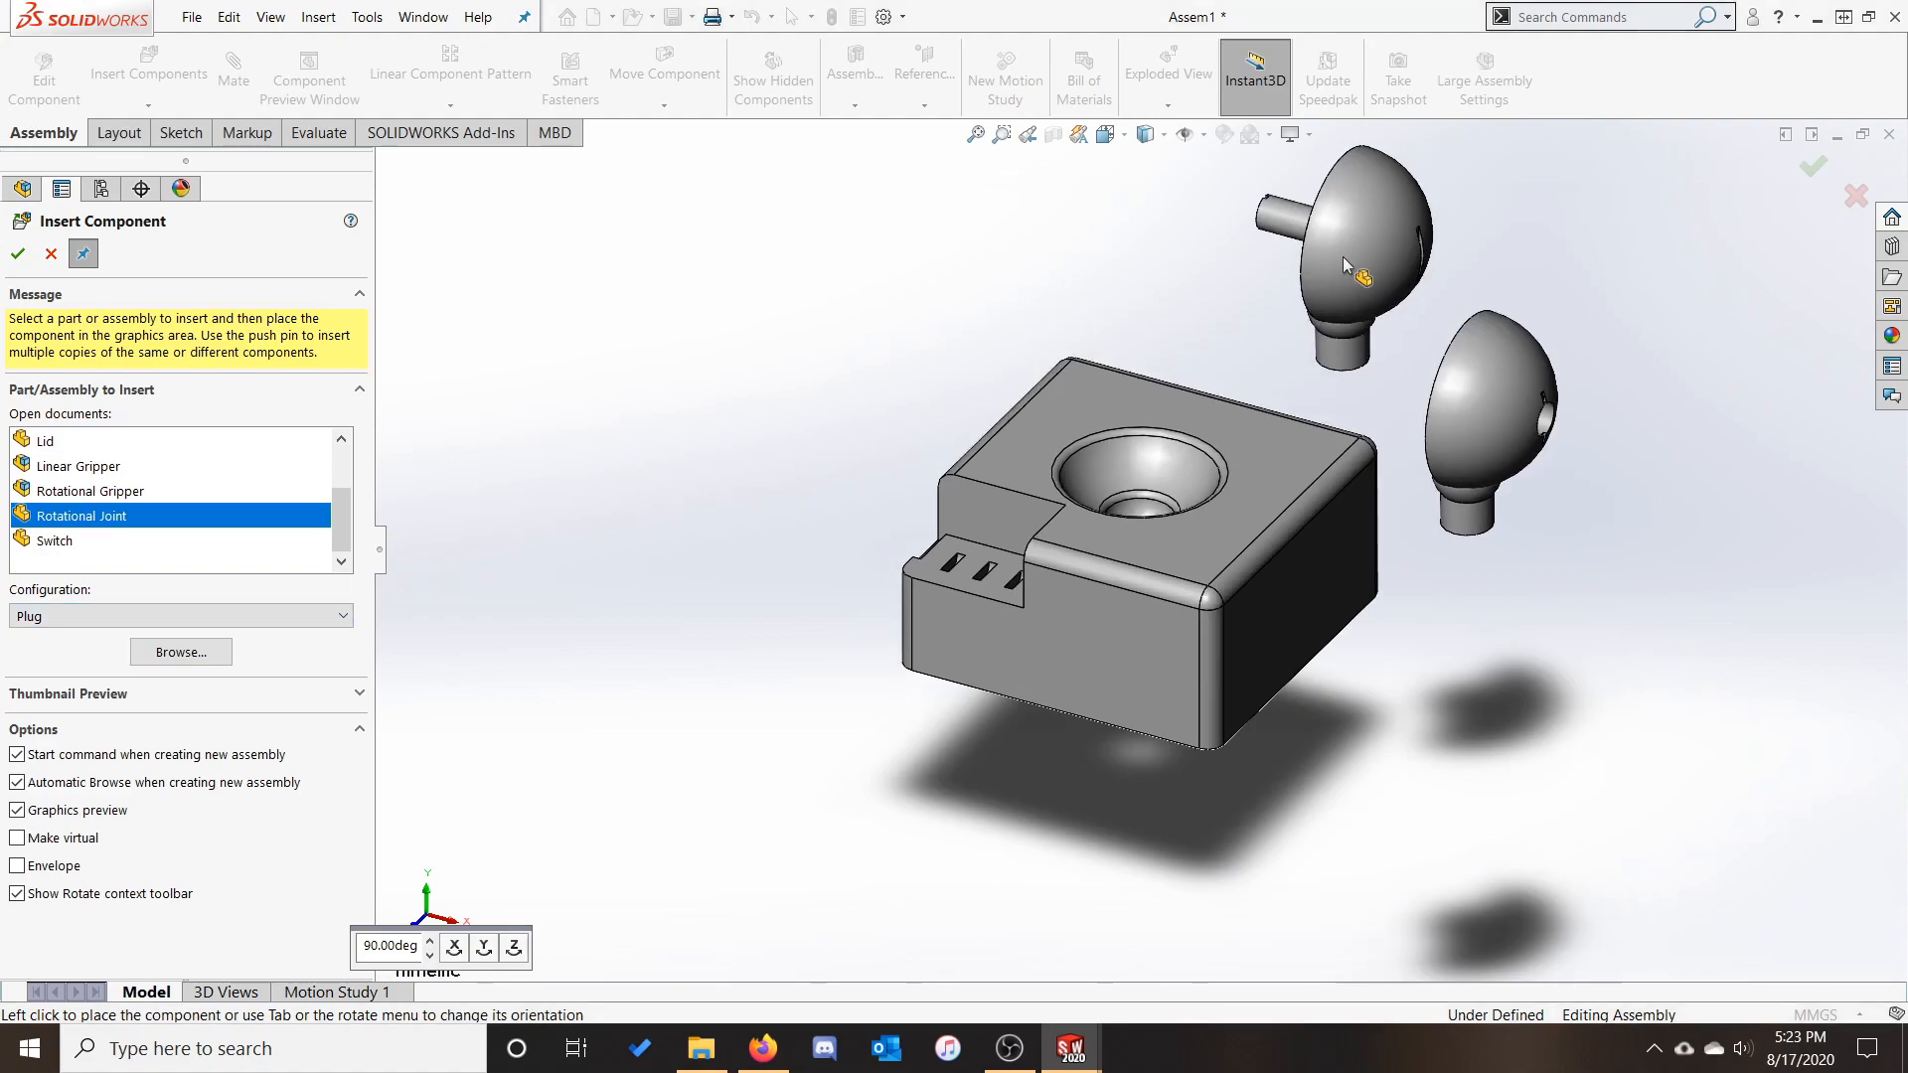
Insert the Joint Interface in its Link configuration in the free space above the Base
{"action": "scroll", "coordinate": [149, 517], "scroll_direction": "up", "scroll_amount": 2}
{"action": "left_click", "coordinate": [79, 524]}
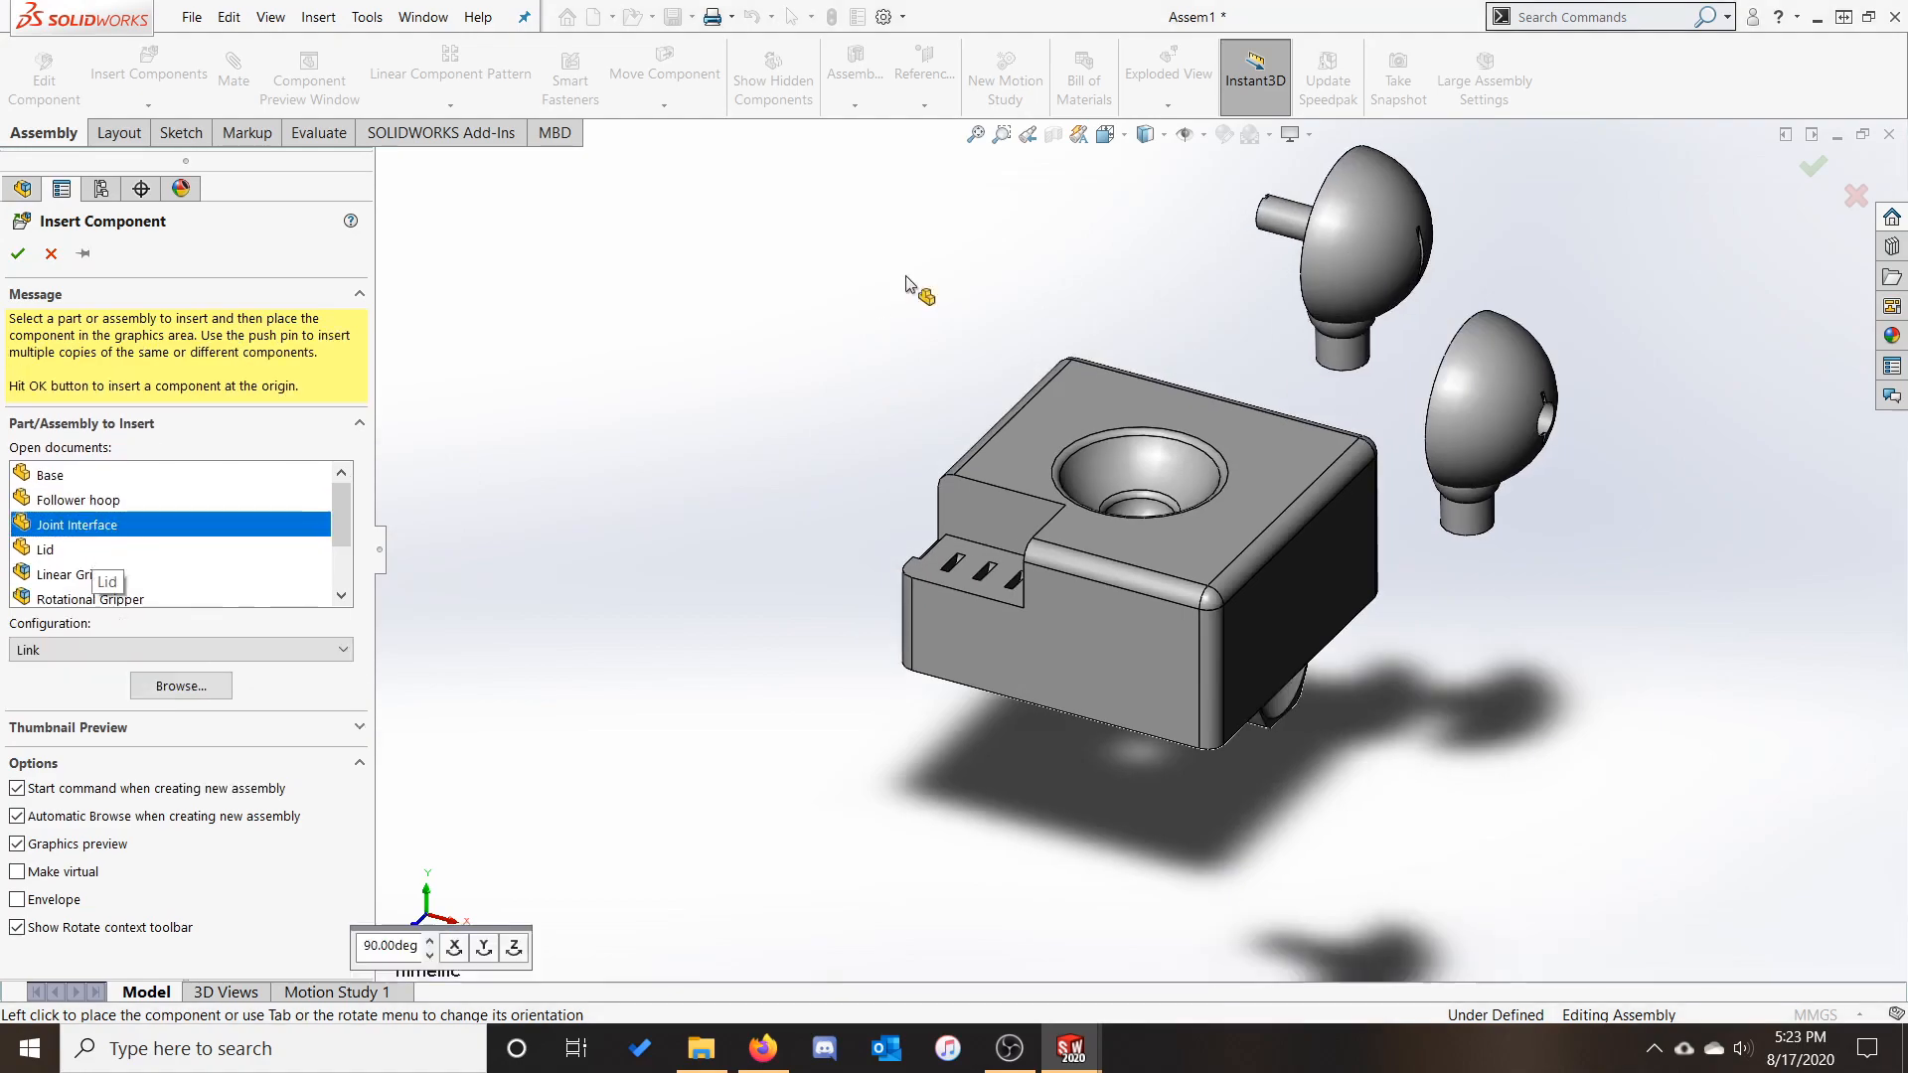
{"action": "scroll", "coordinate": [1046, 209], "scroll_direction": "up", "scroll_amount": 2}
{"action": "left_click", "coordinate": [985, 269]}
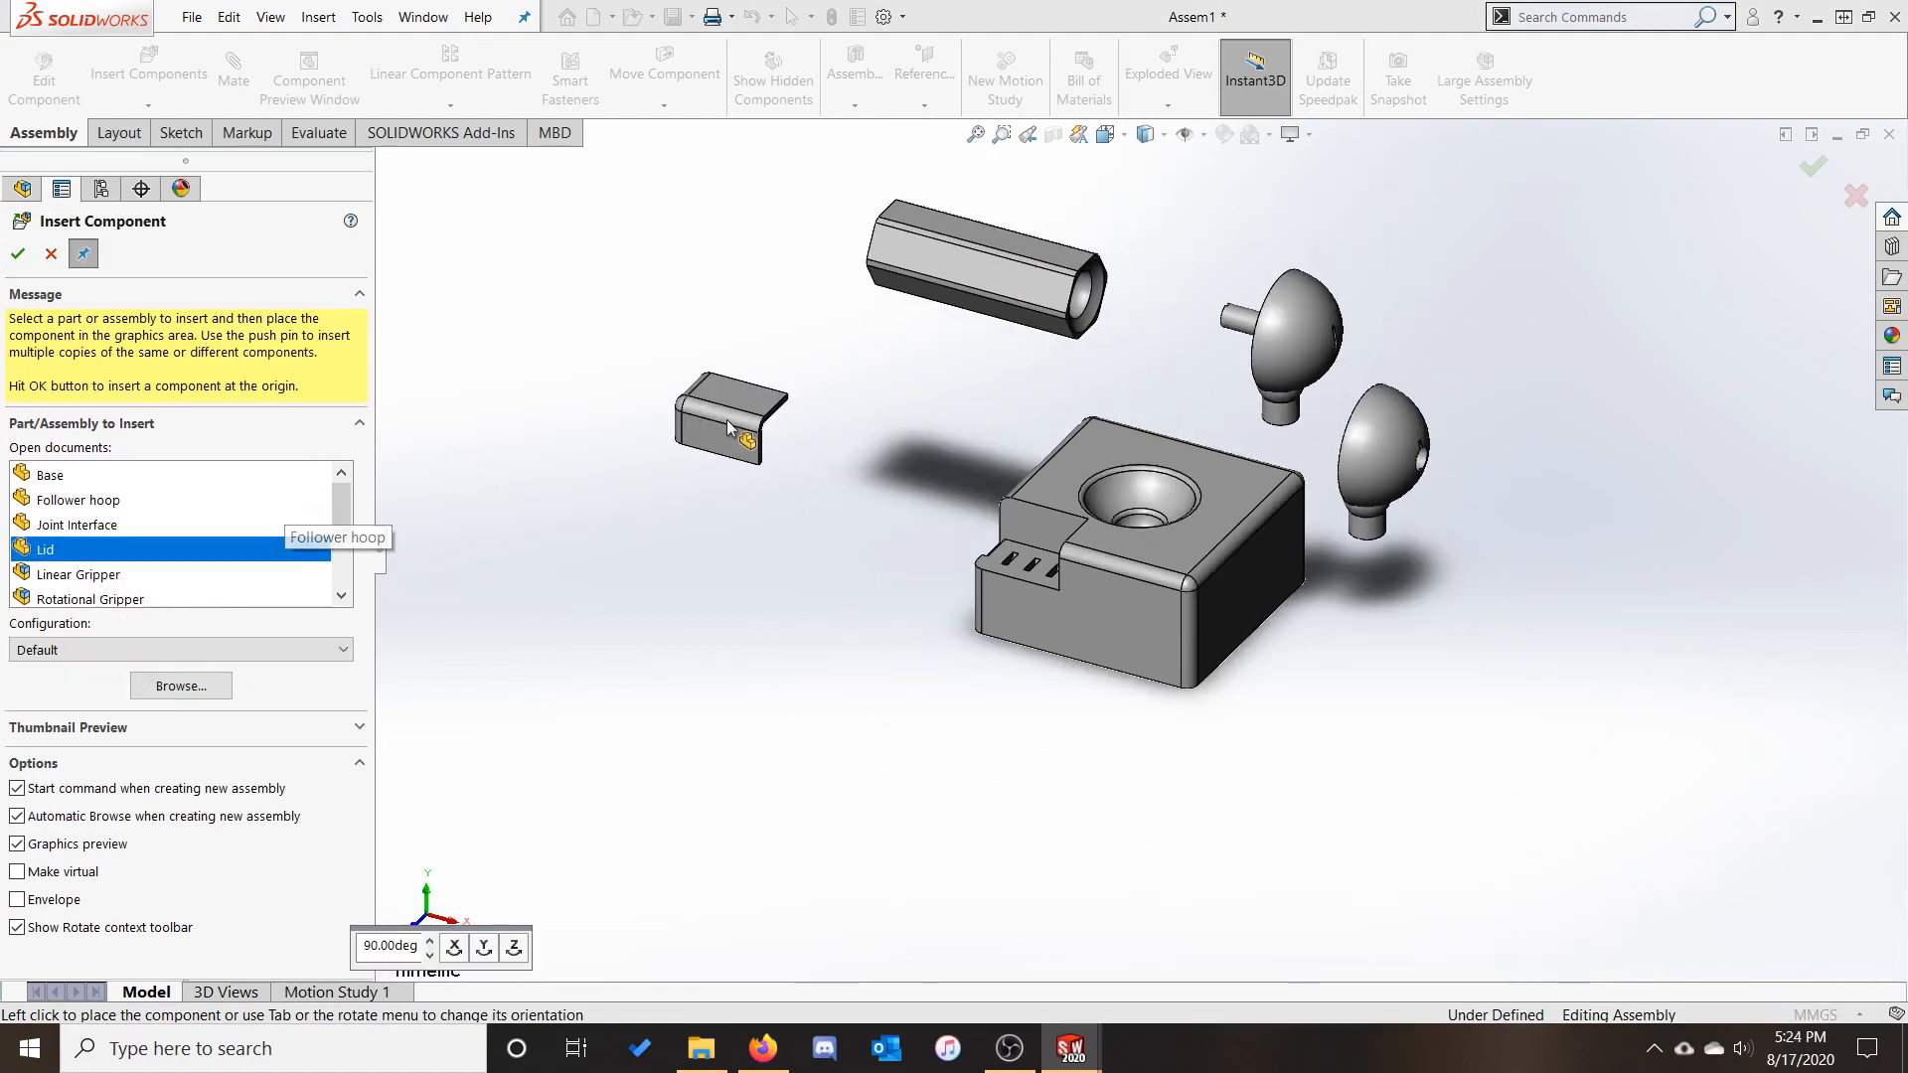
Place the Lid and one Switch in the free space beside the Base's slotted corner
{"action": "left_click", "coordinate": [845, 491]}
{"action": "left_click_drag", "start_coordinate": [344, 509], "coordinate": [344, 552]}
{"action": "left_click", "coordinate": [283, 540]}
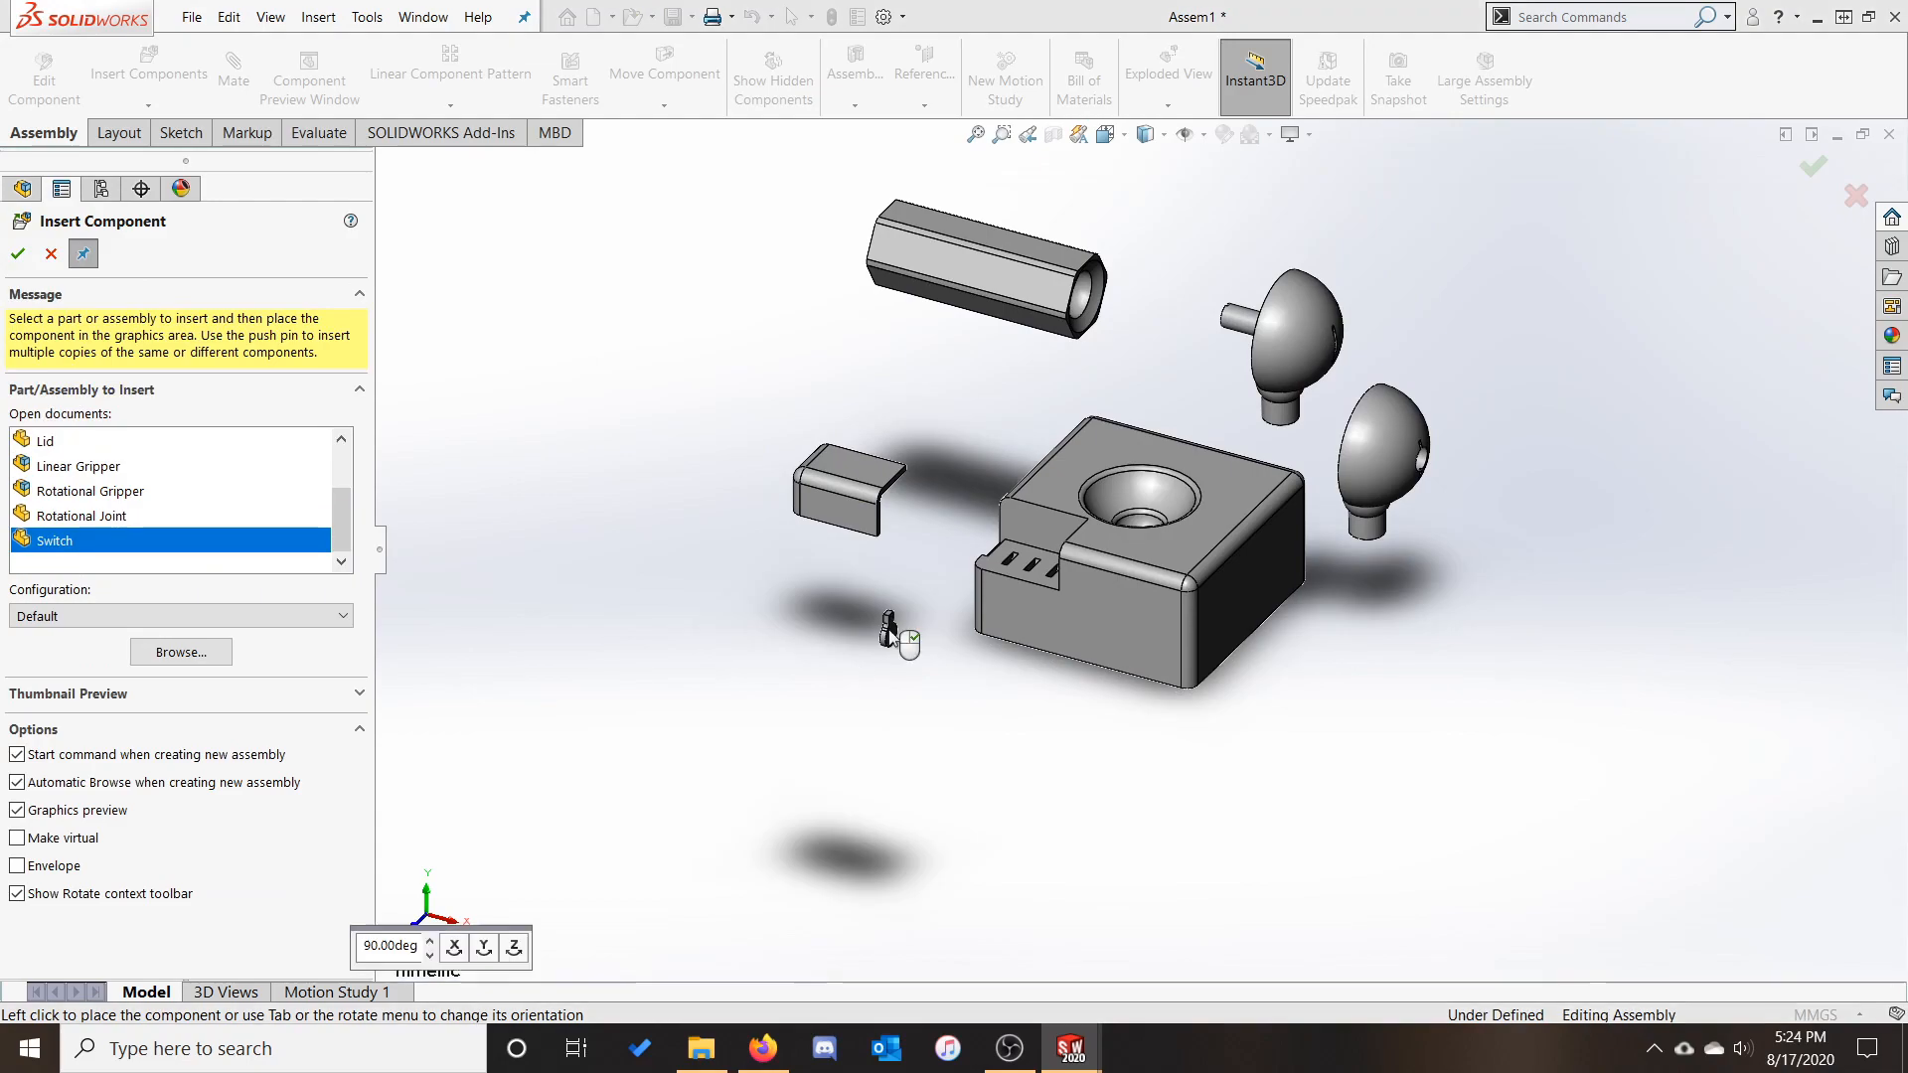
{"action": "left_click", "coordinate": [832, 626]}
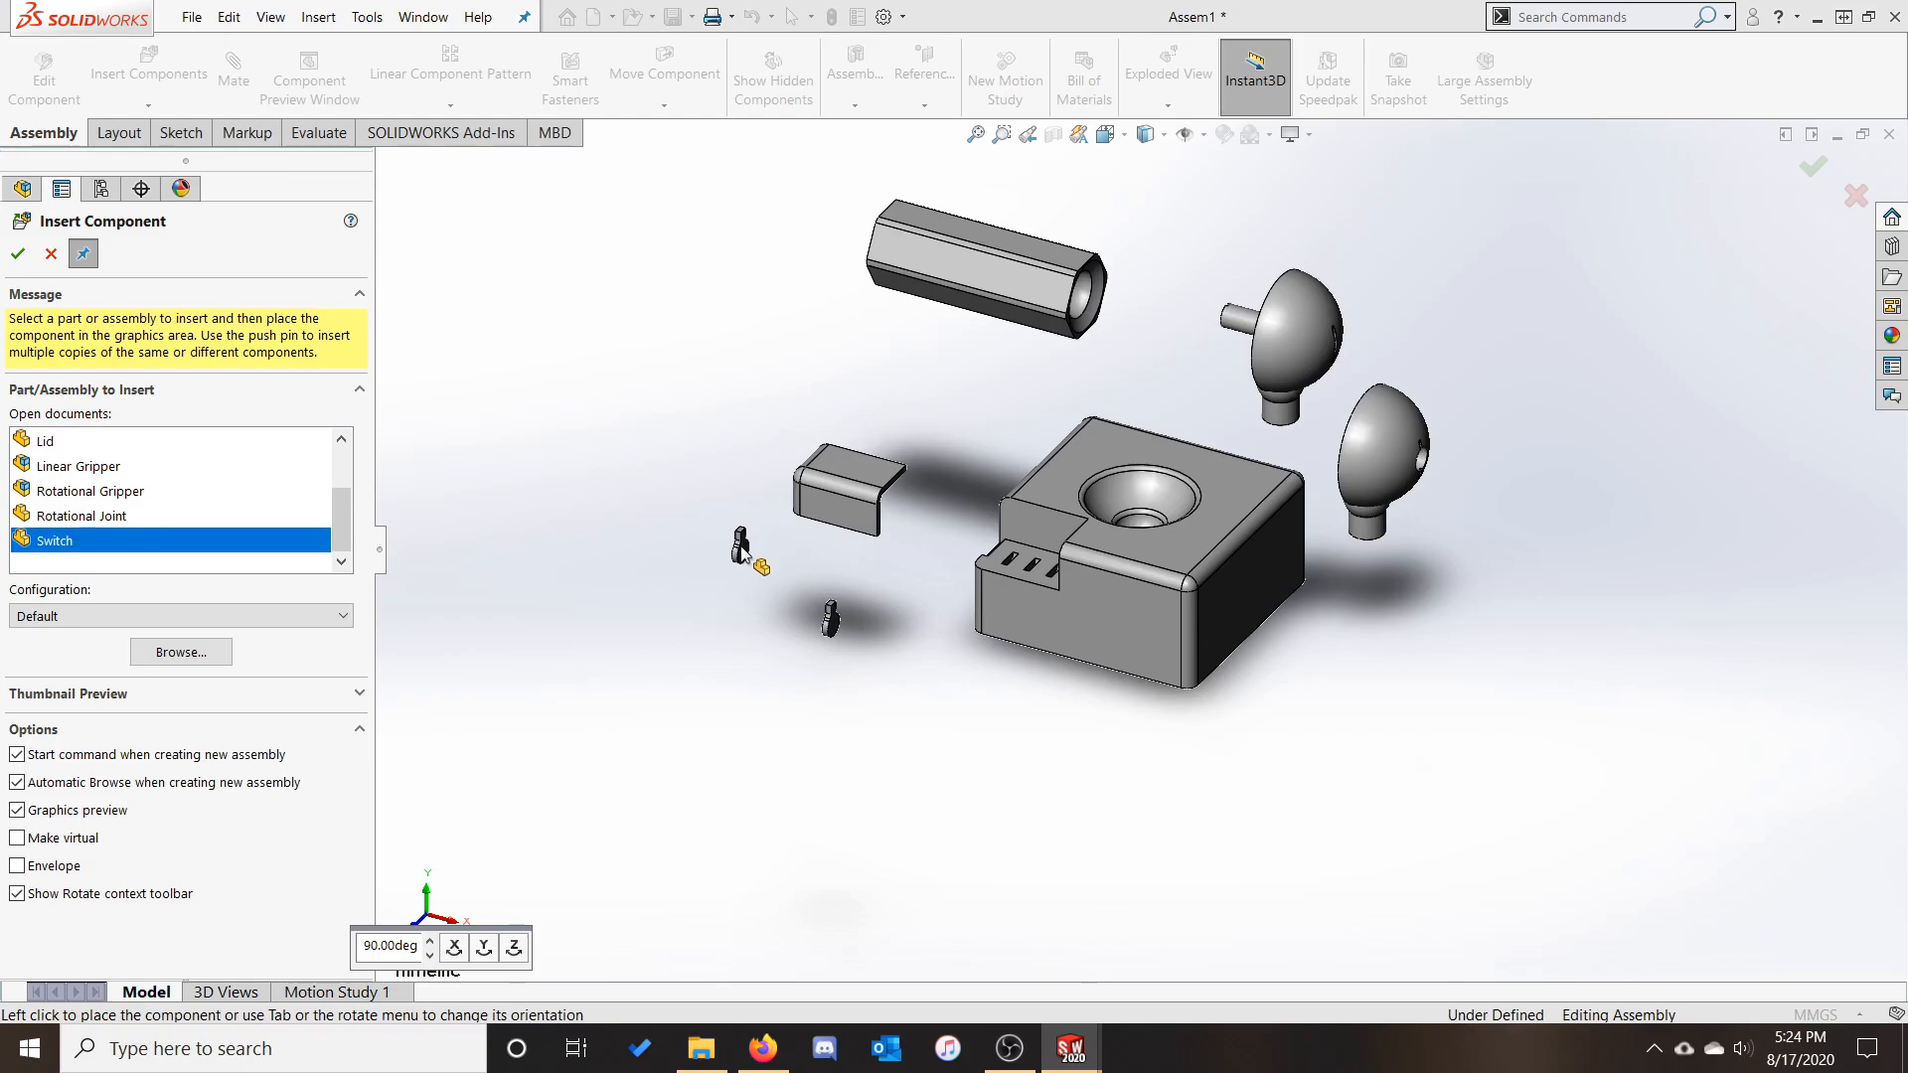
Insert one Linear Gripper in its Linear configuration beside the Joint Interface and finish inserting components
{"action": "left_click", "coordinate": [108, 469]}
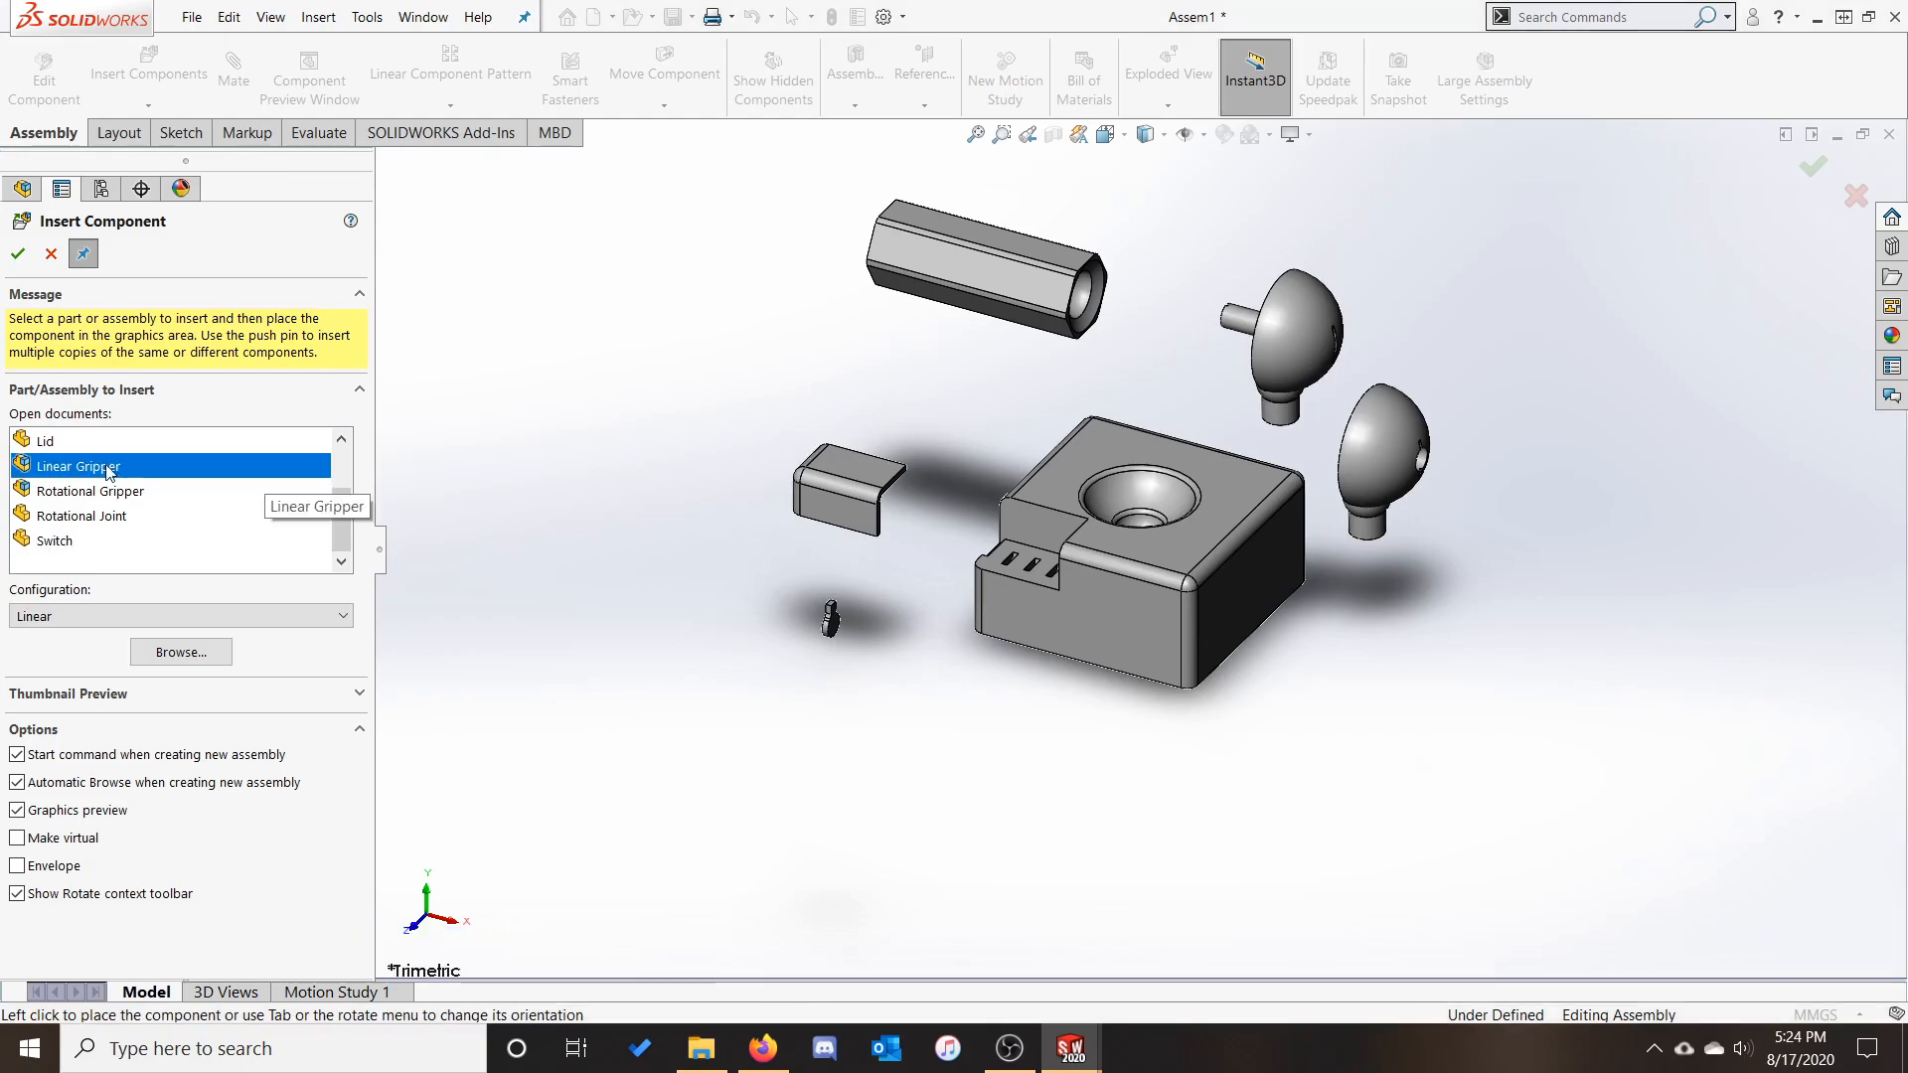
{"action": "left_click", "coordinate": [69, 476]}
{"action": "left_click", "coordinate": [70, 469]}
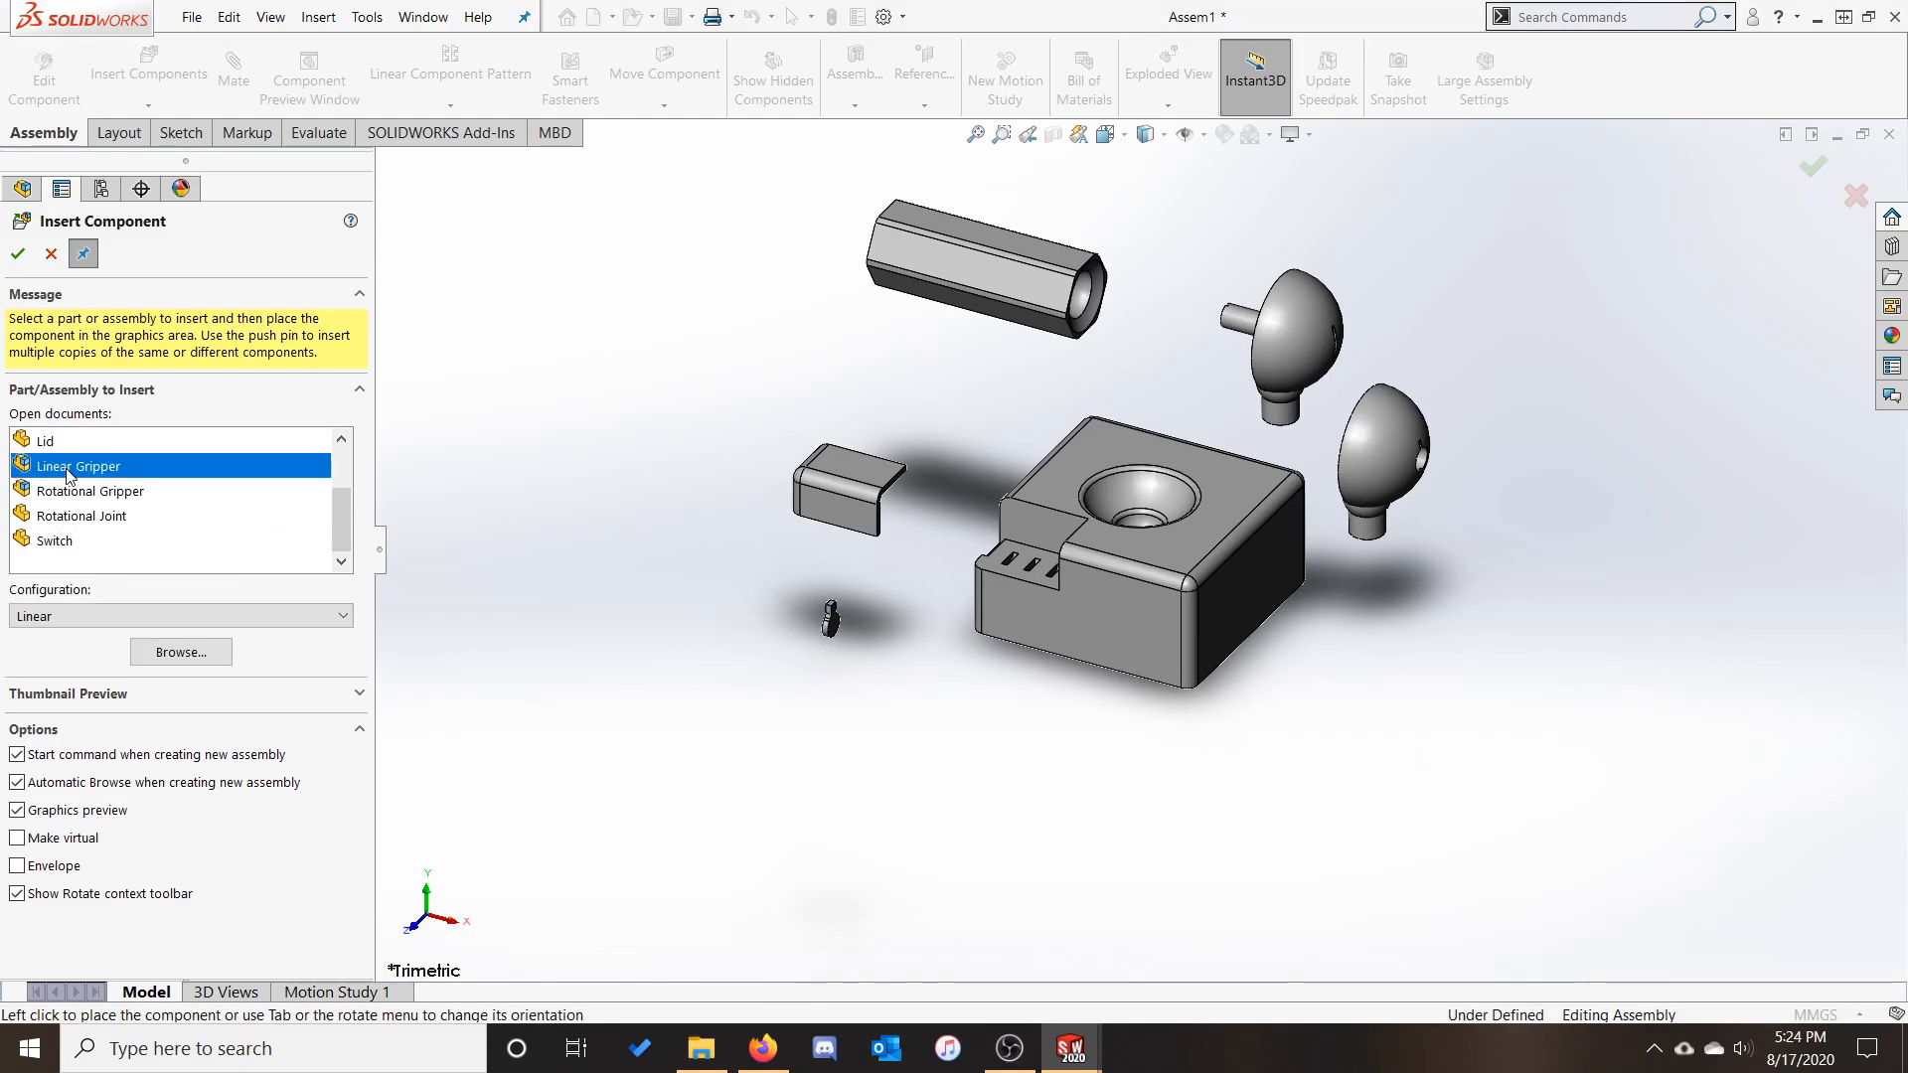
{"action": "scroll", "coordinate": [775, 395], "scroll_direction": "down", "scroll_amount": 2}
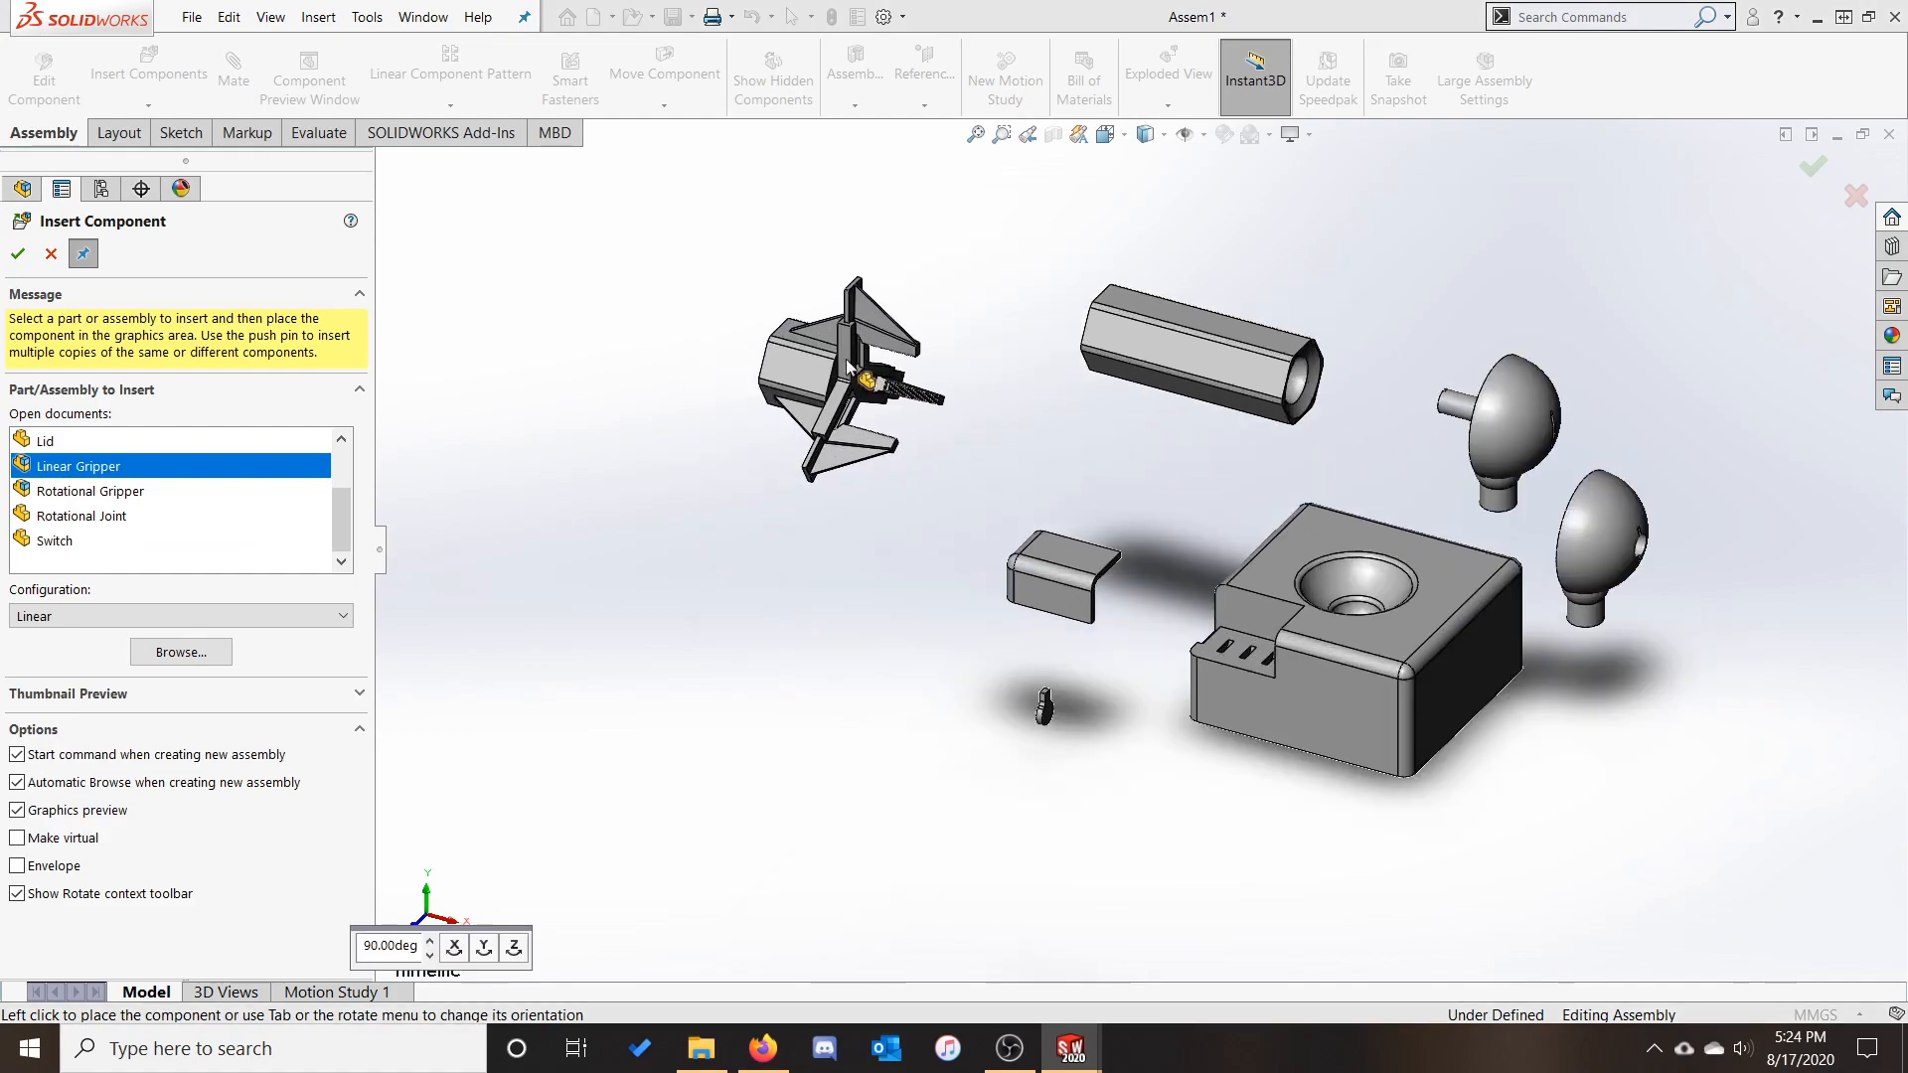
{"action": "left_click", "coordinate": [829, 370]}
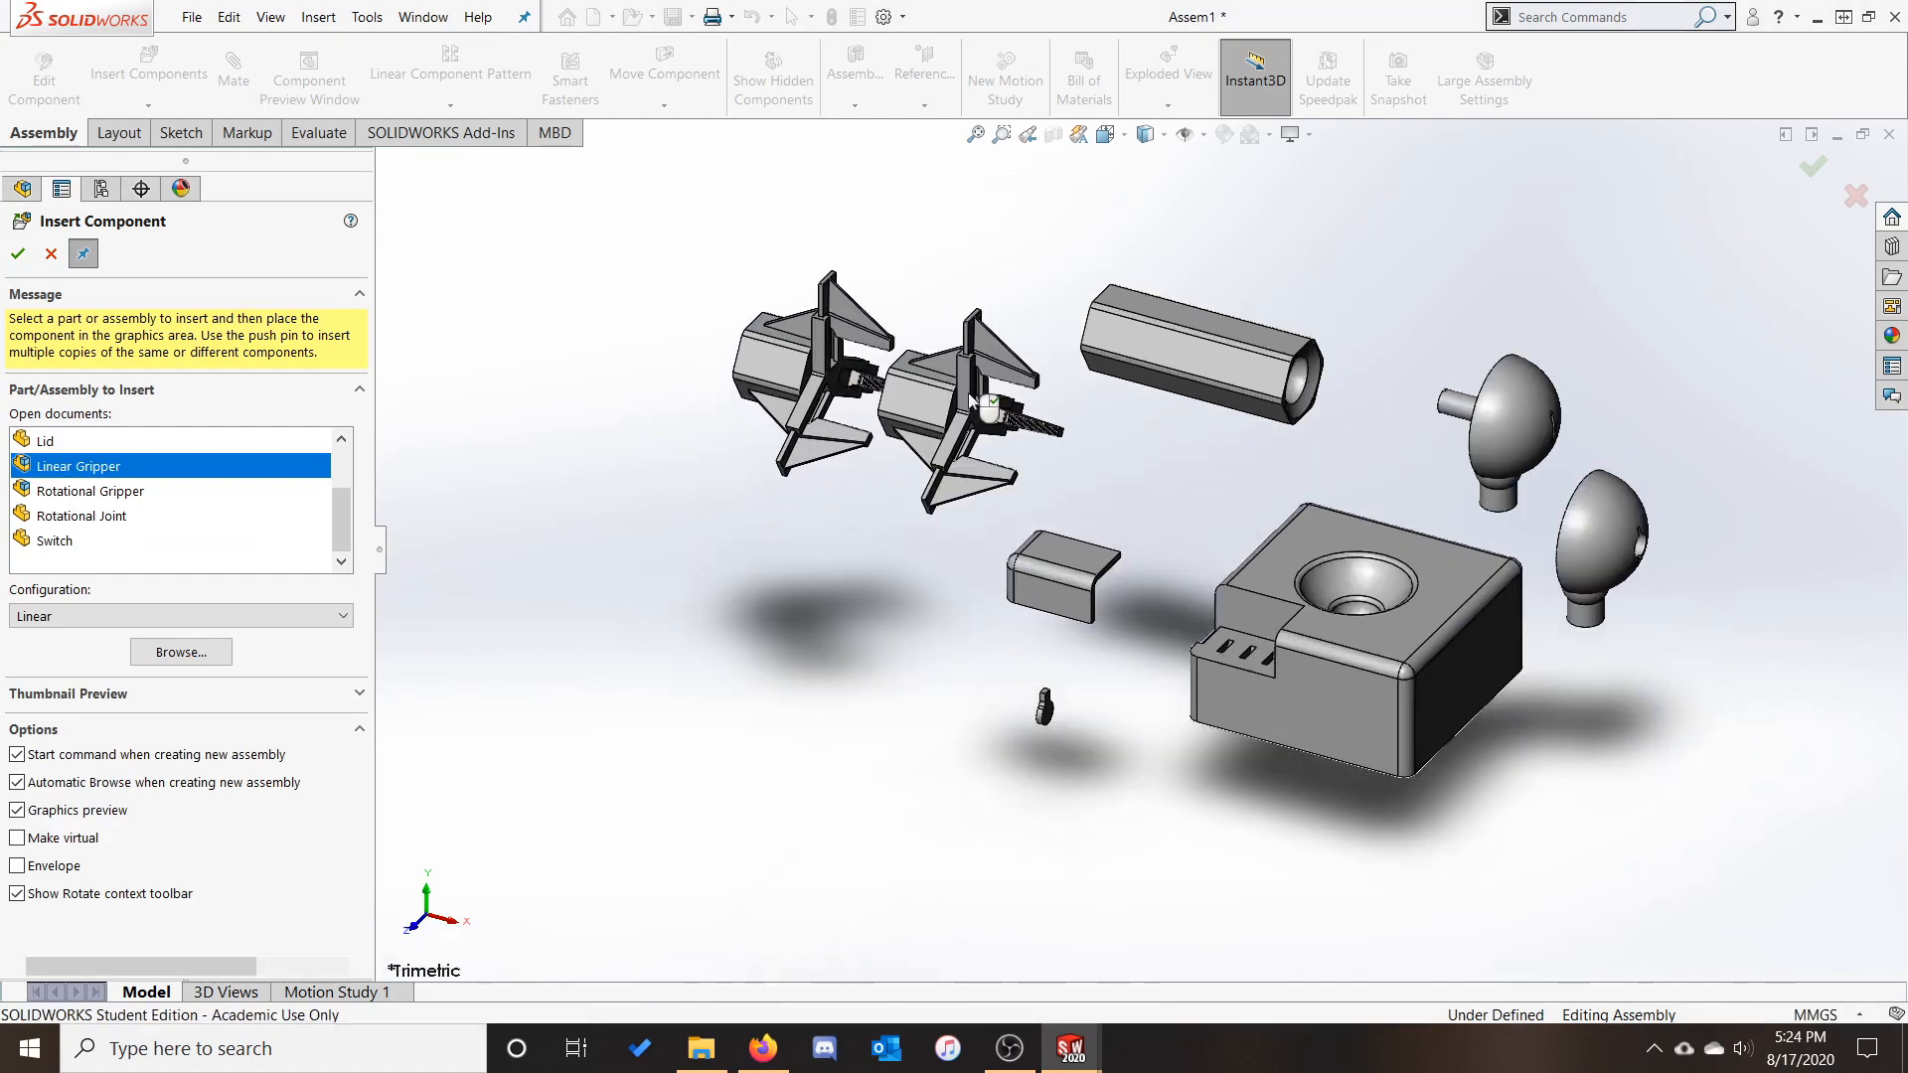
{"action": "key", "text": "Escape"}
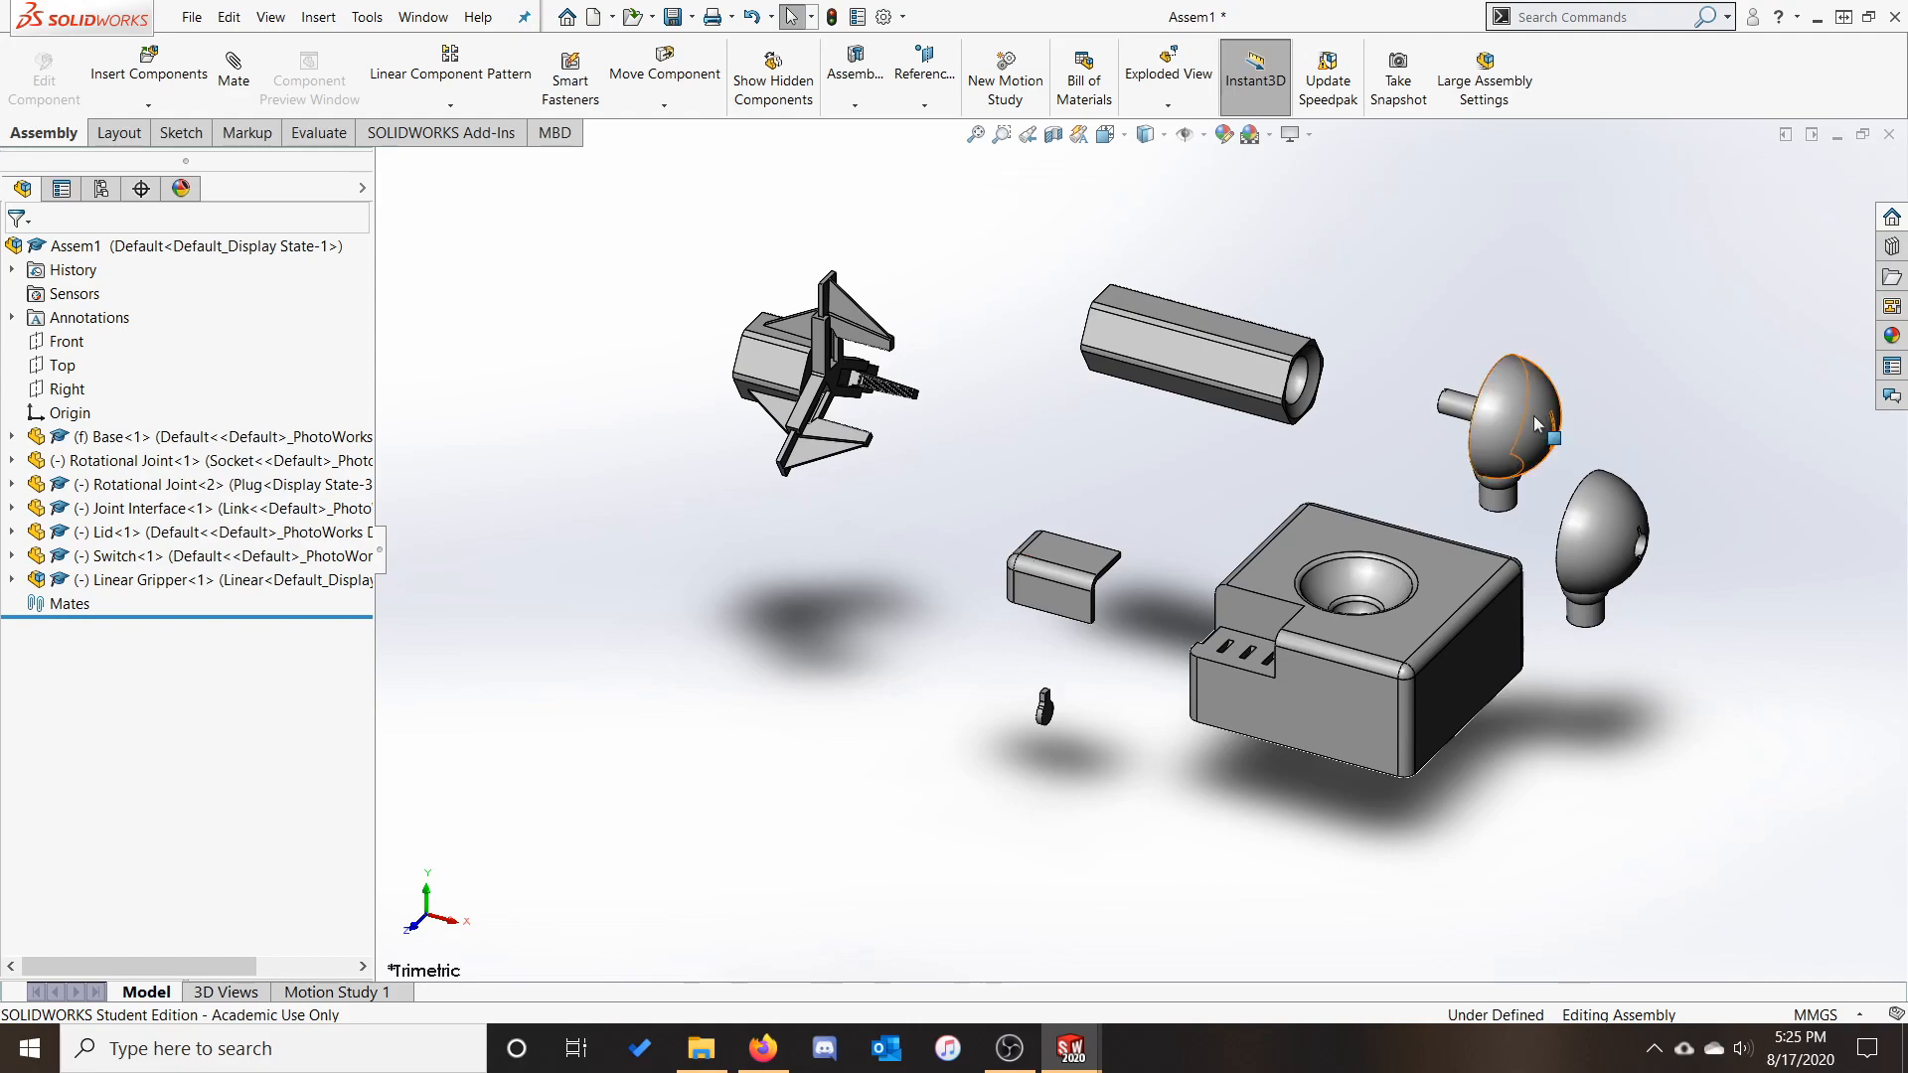
Move the two Rotational Joints side by side above the Base and rotate the socket joint so its open side faces the plug
{"action": "left_click", "coordinate": [1505, 448]}
{"action": "left_click_drag", "start_coordinate": [1504, 443], "coordinate": [1376, 278]}
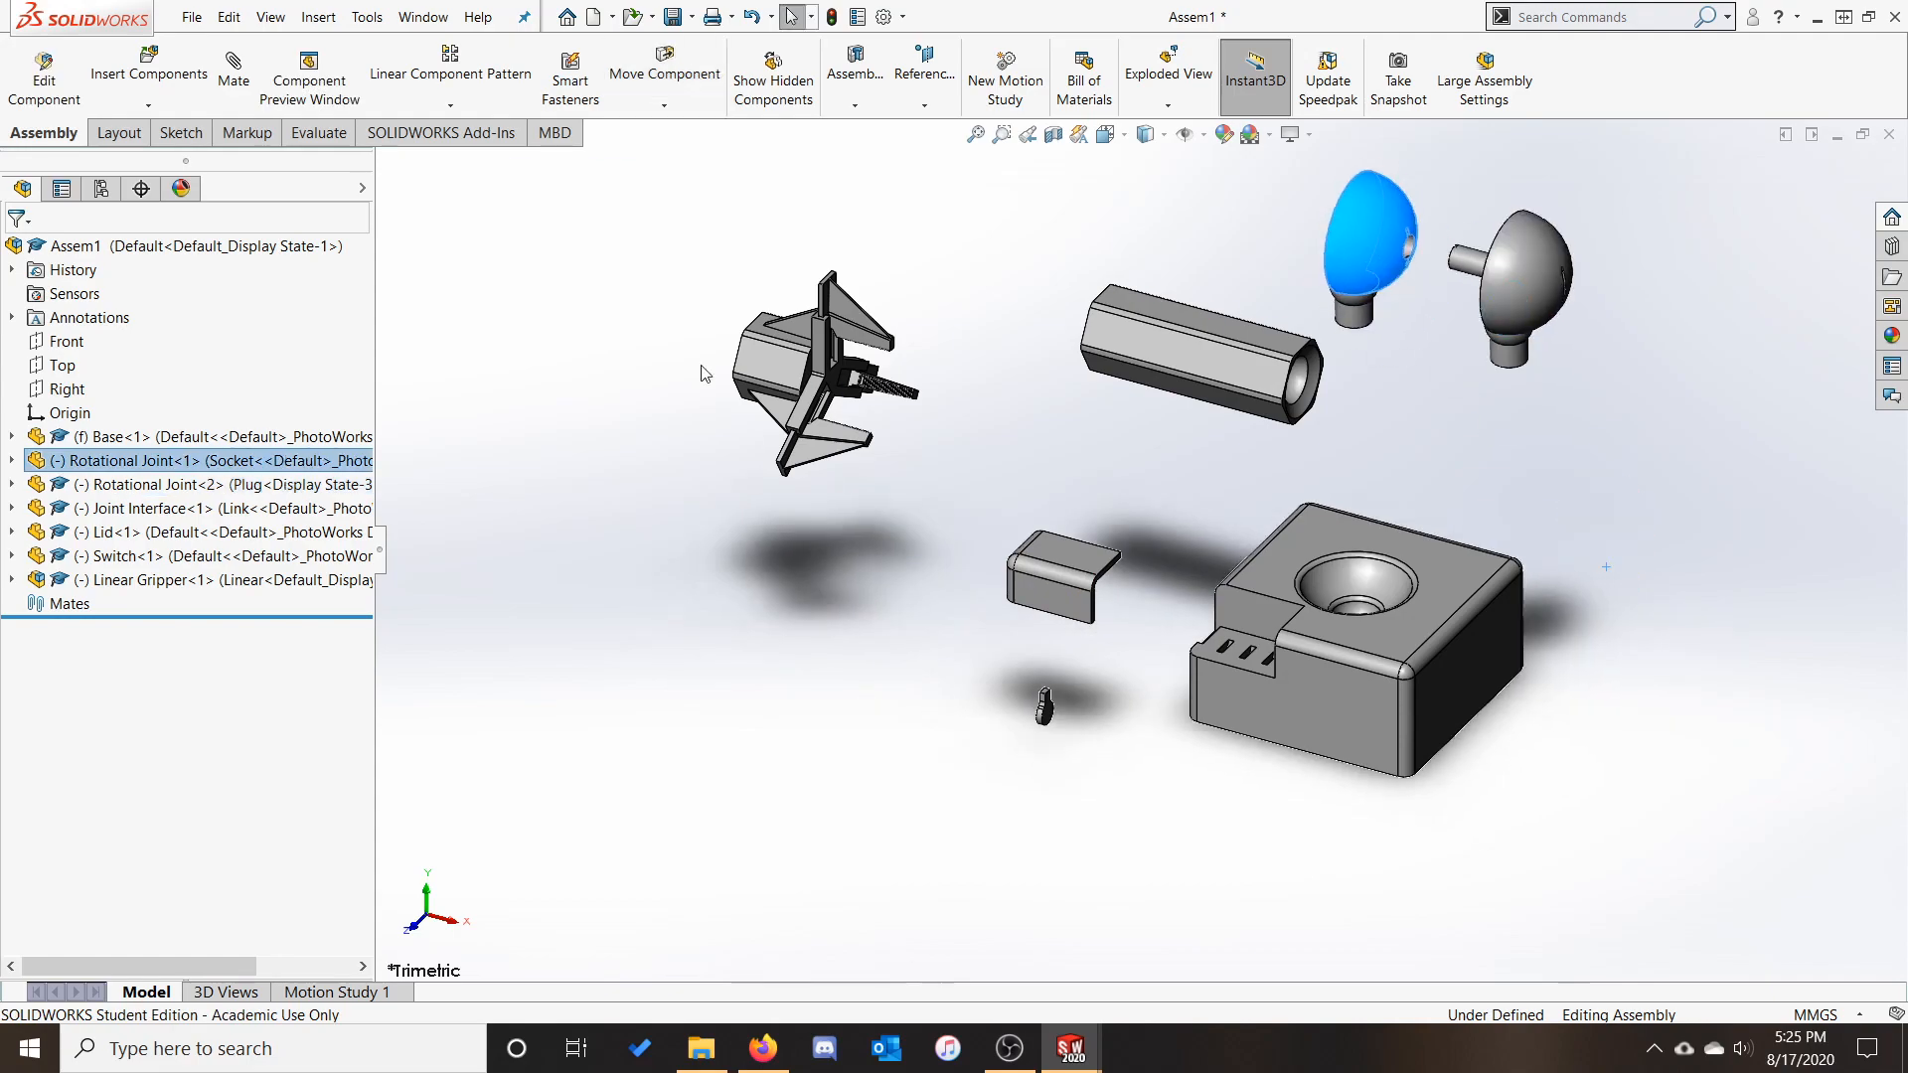
{"action": "left_click", "coordinate": [666, 107]}
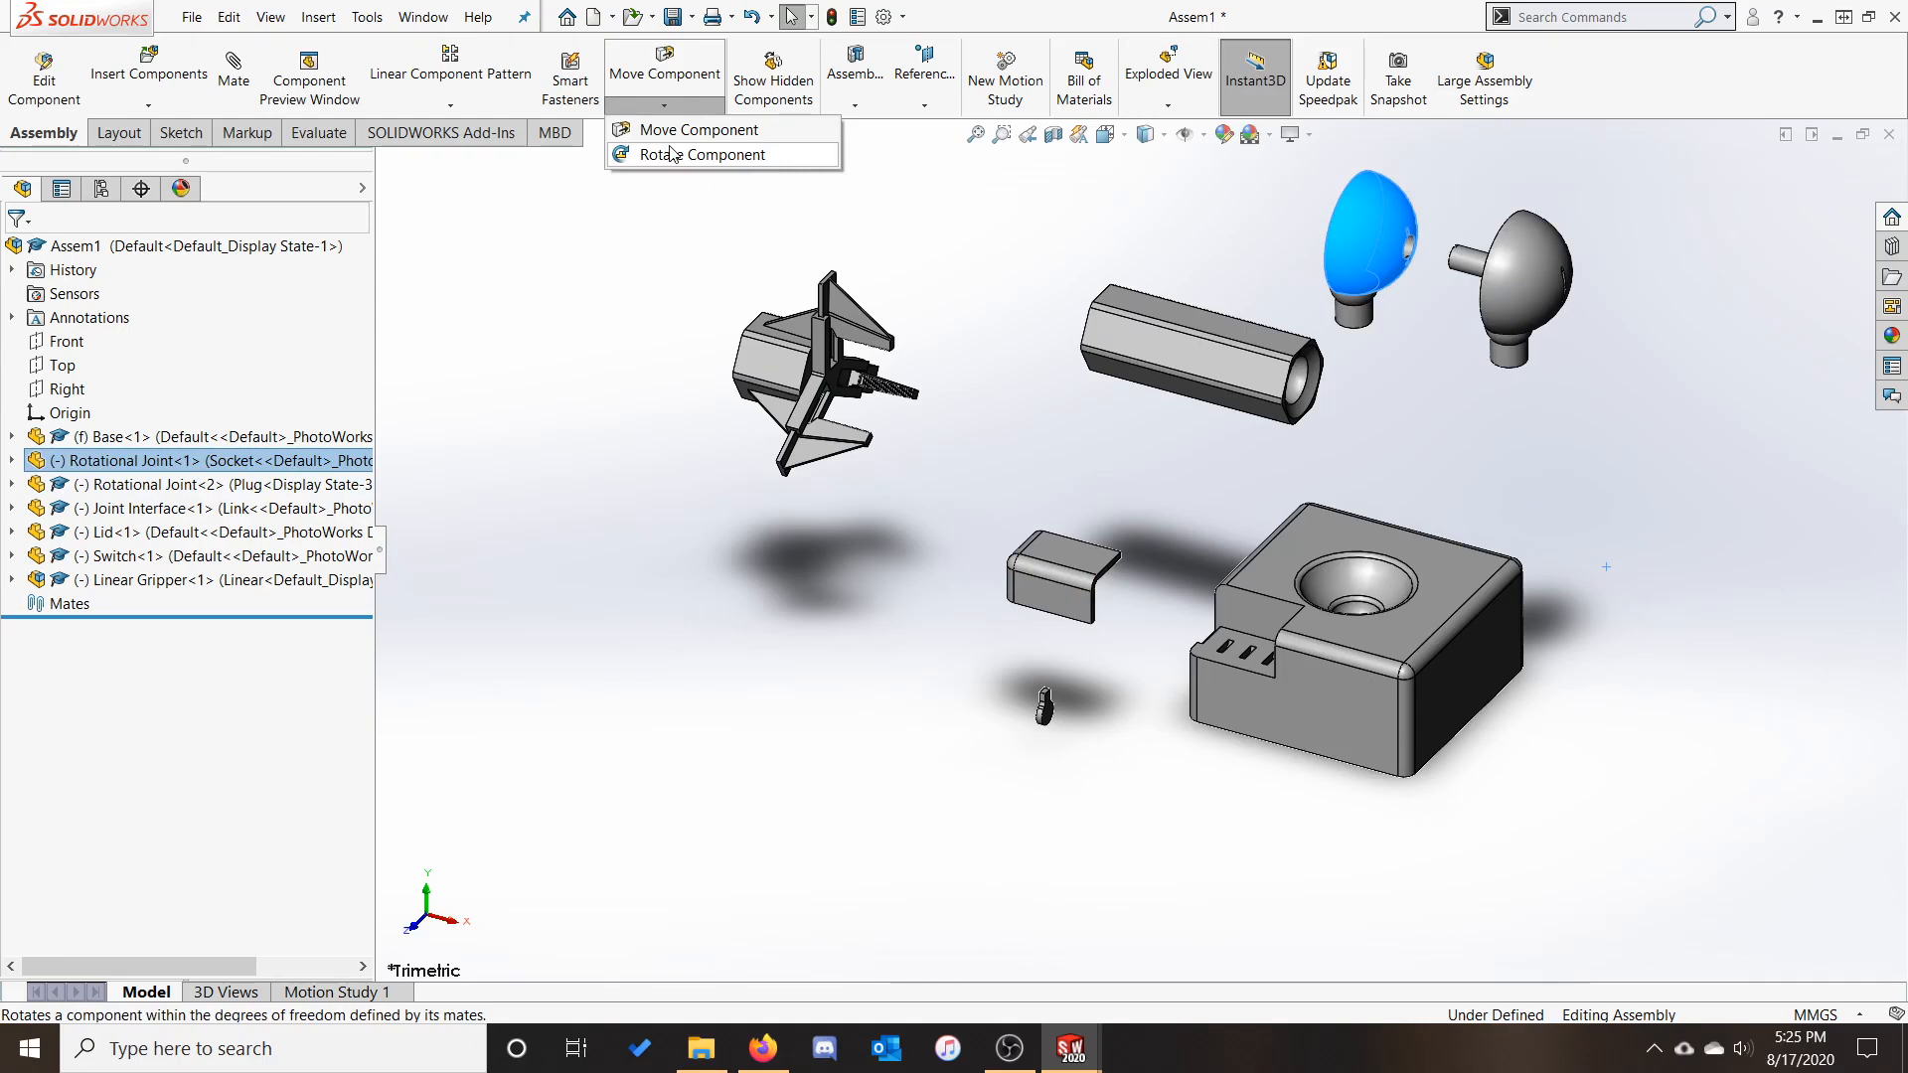
{"action": "left_click", "coordinate": [672, 154]}
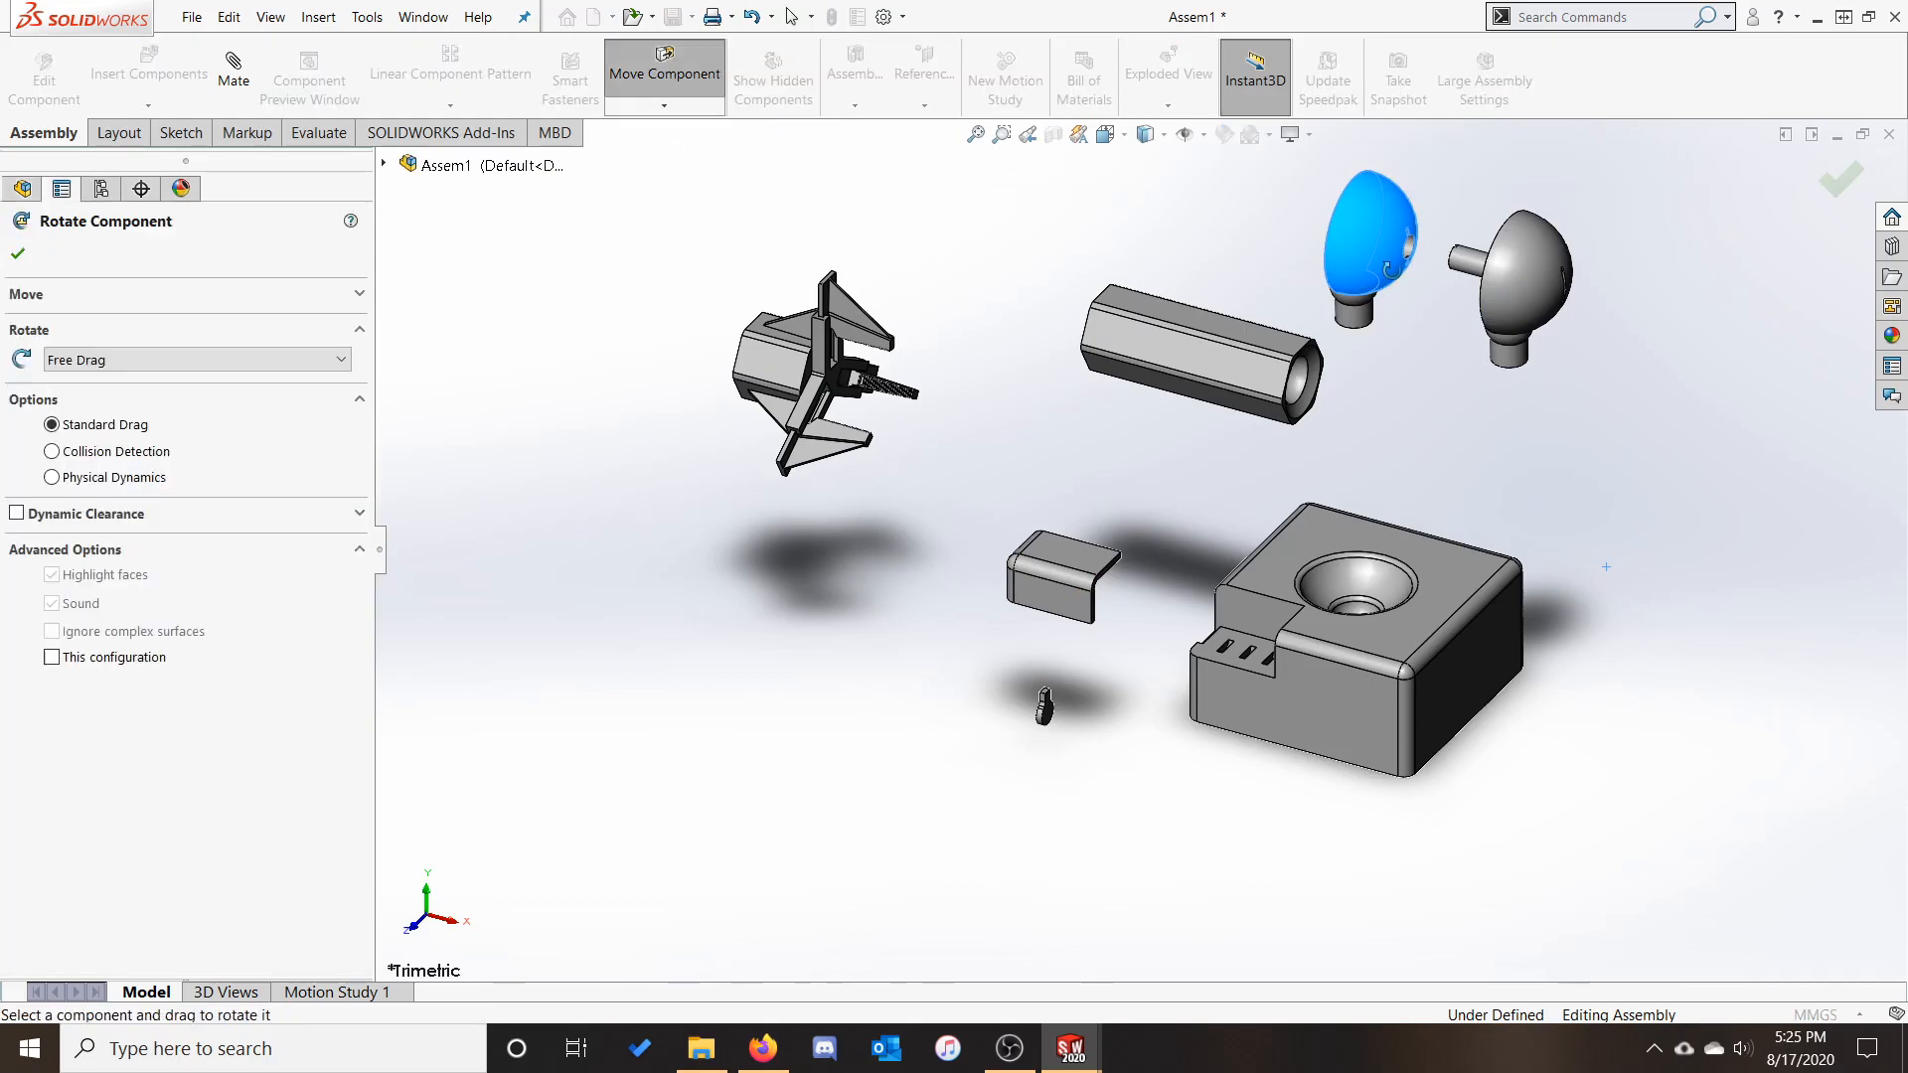
{"action": "left_click_drag", "start_coordinate": [1392, 268], "coordinate": [1421, 221]}
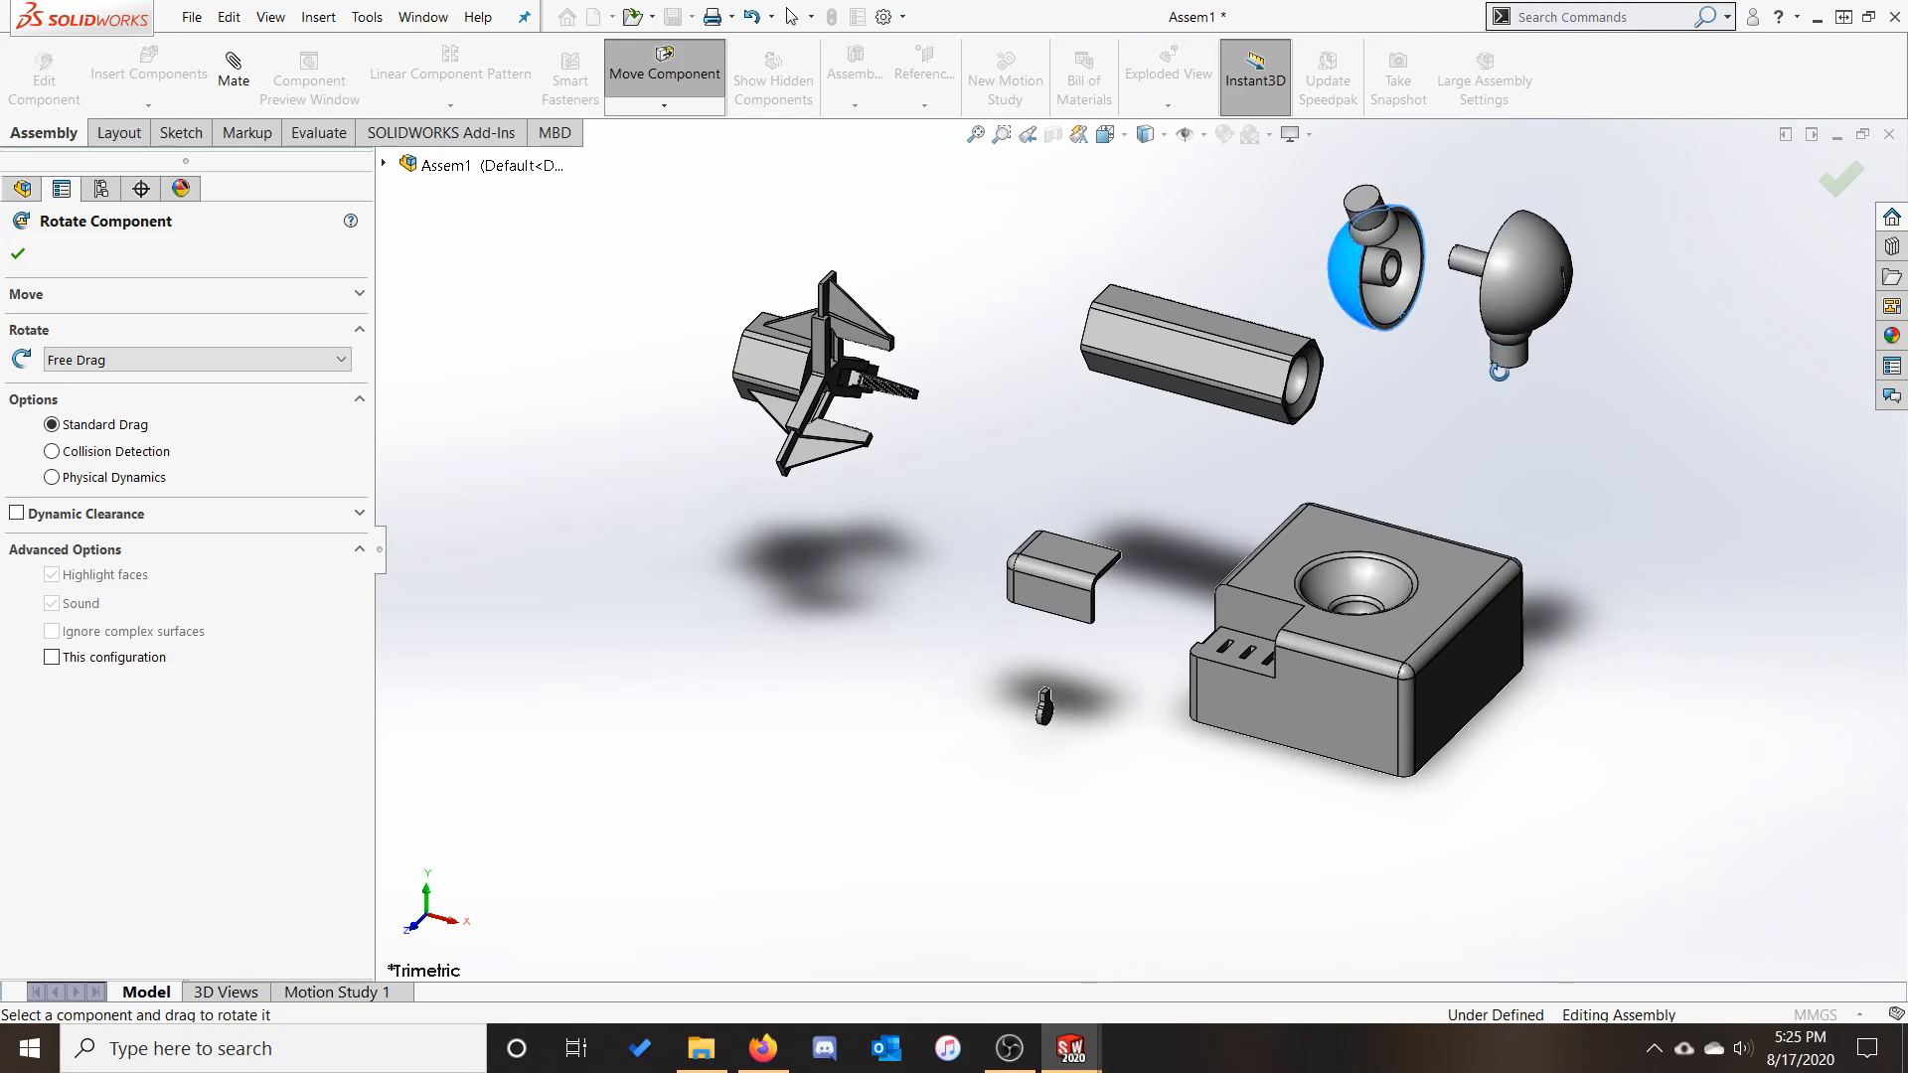
{"action": "key", "text": "Escape"}
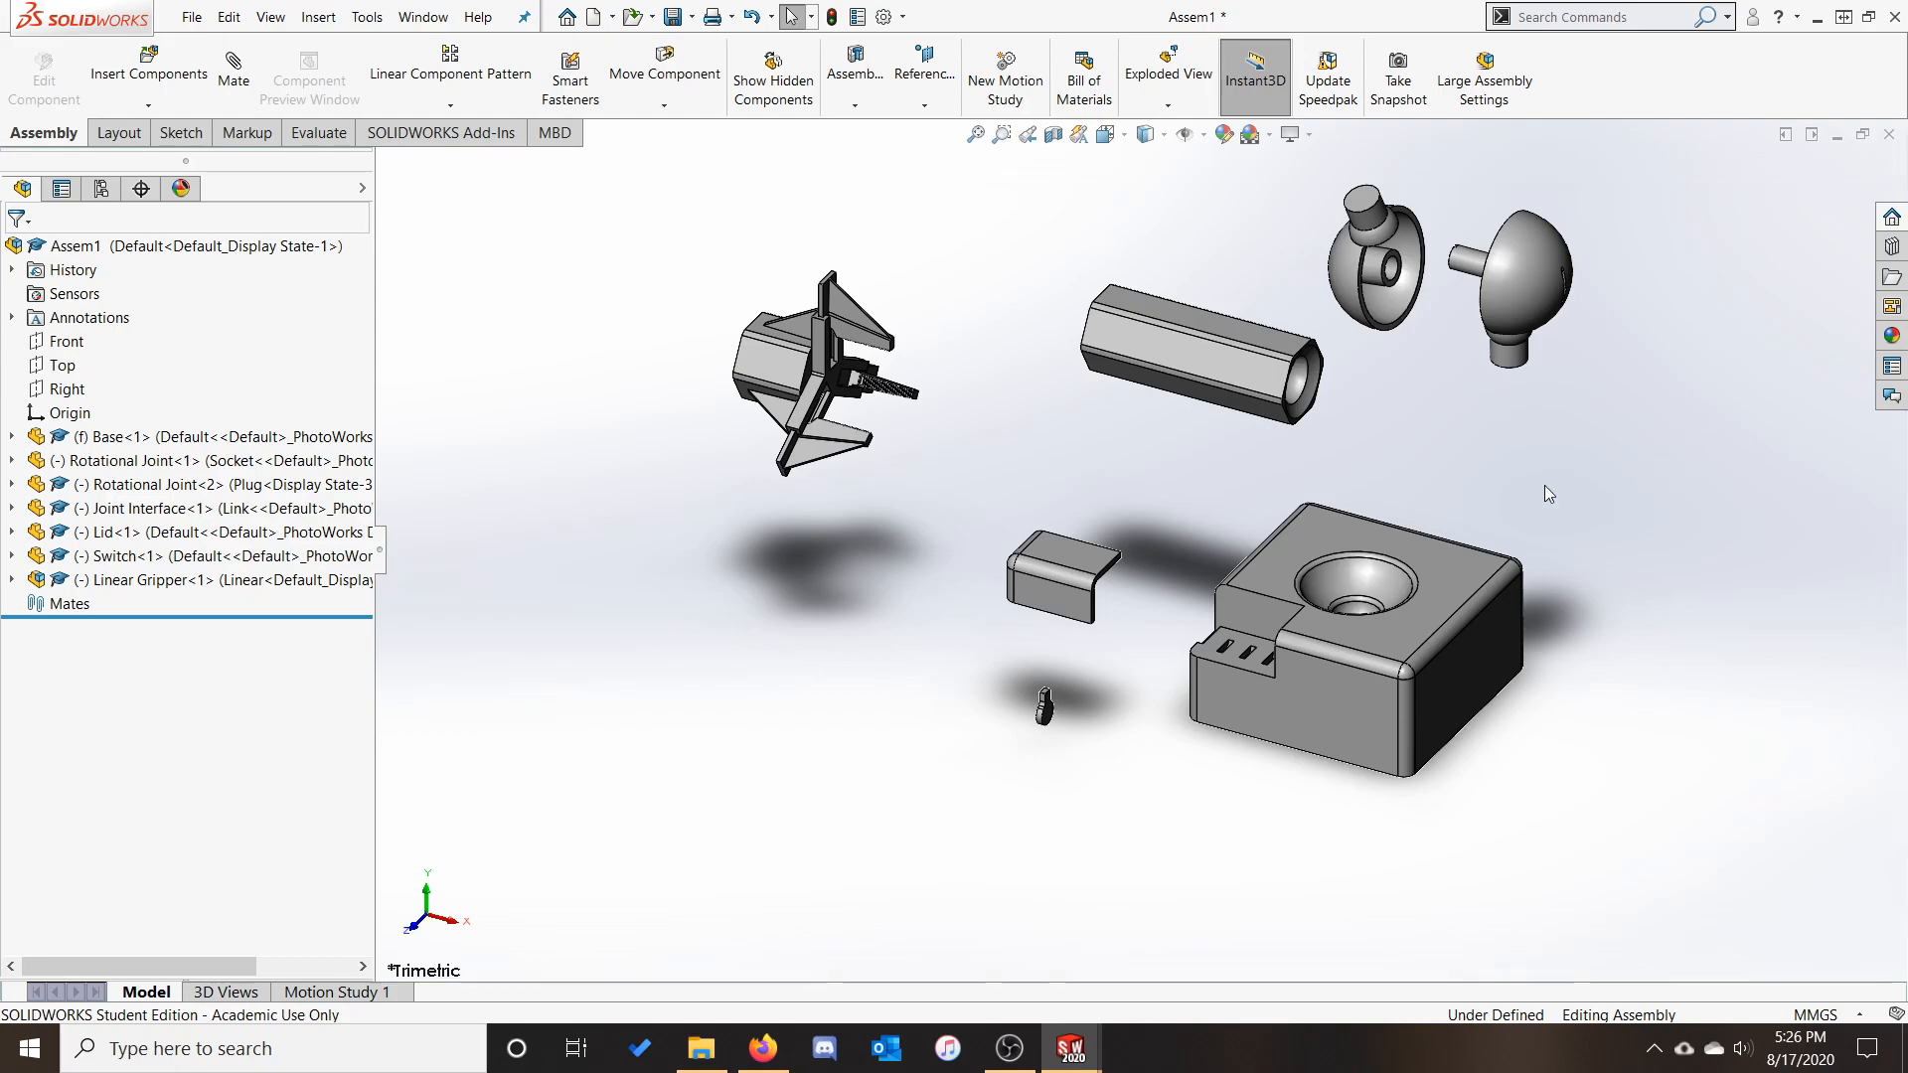
Add a concentric mate between the socket joint's inner bore and the plug joint's pin
{"action": "left_click", "coordinate": [234, 70]}
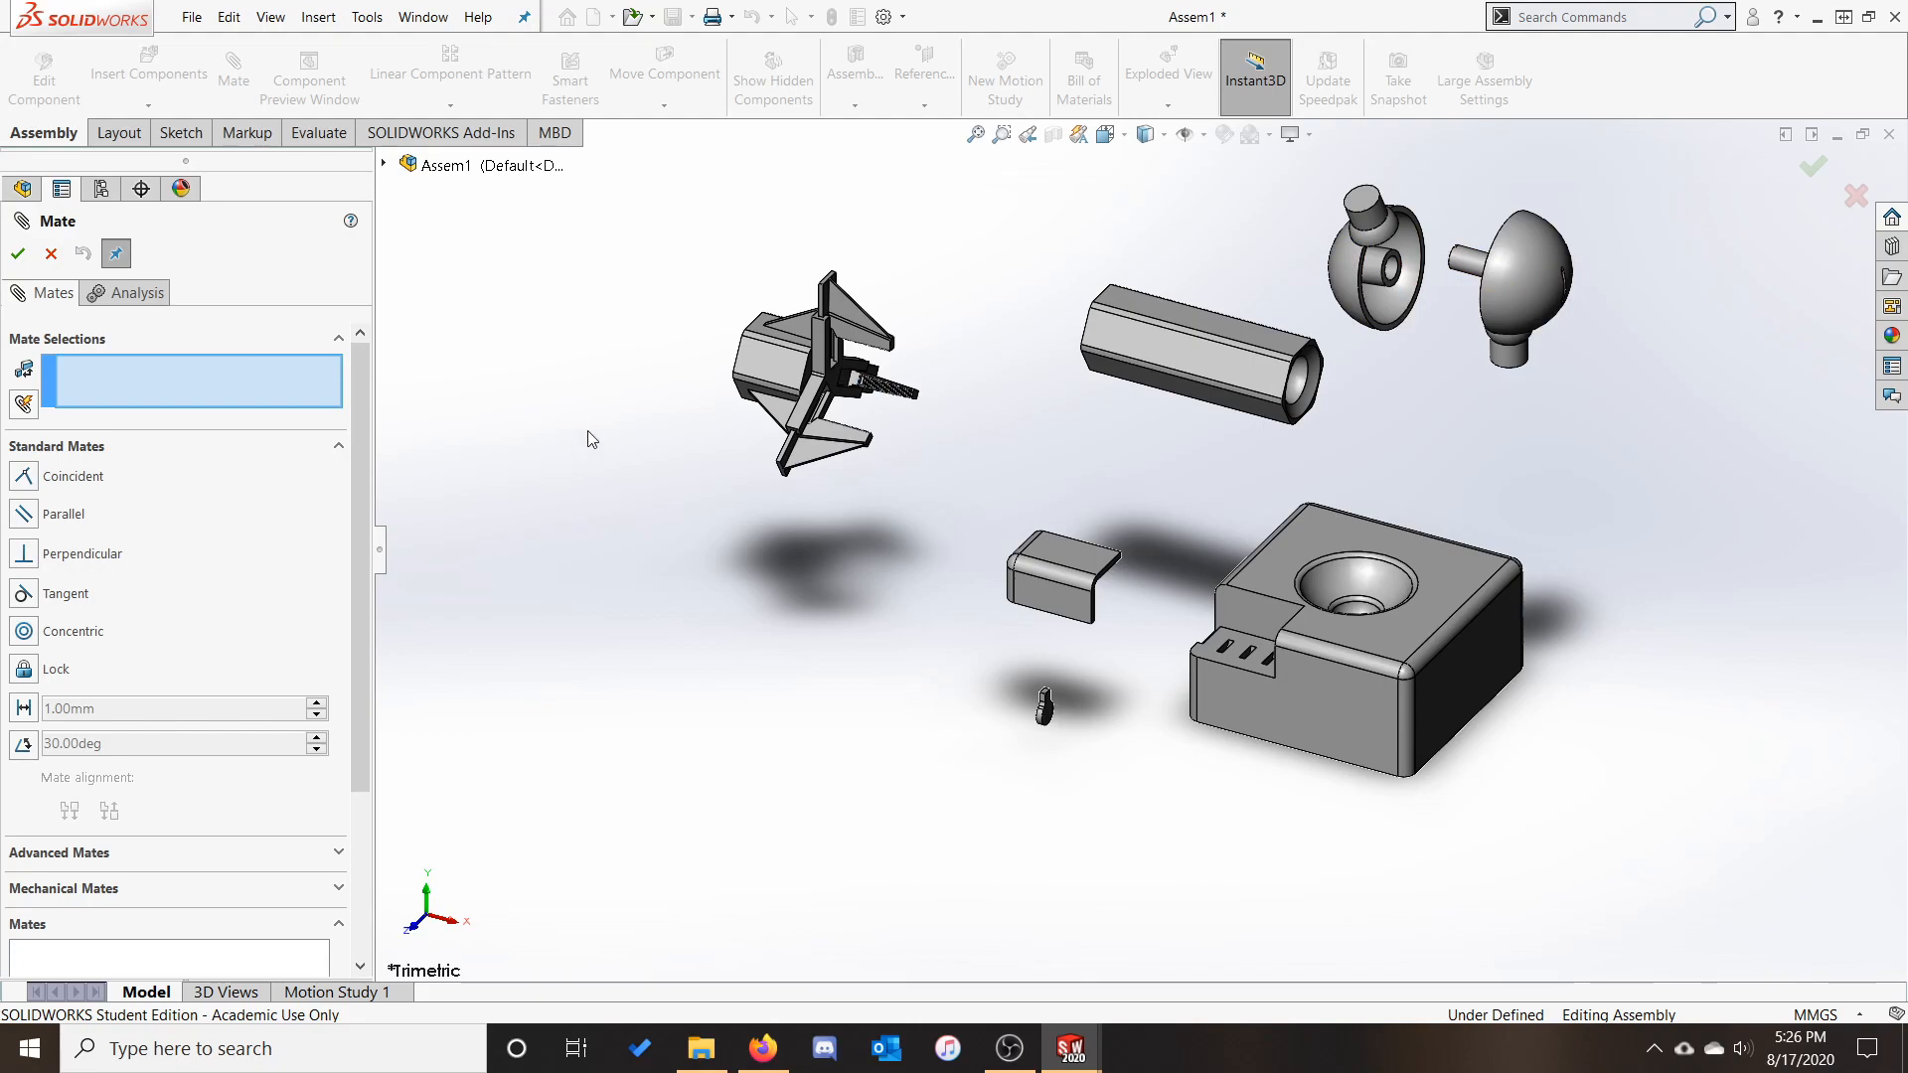
{"action": "left_click", "coordinate": [25, 632]}
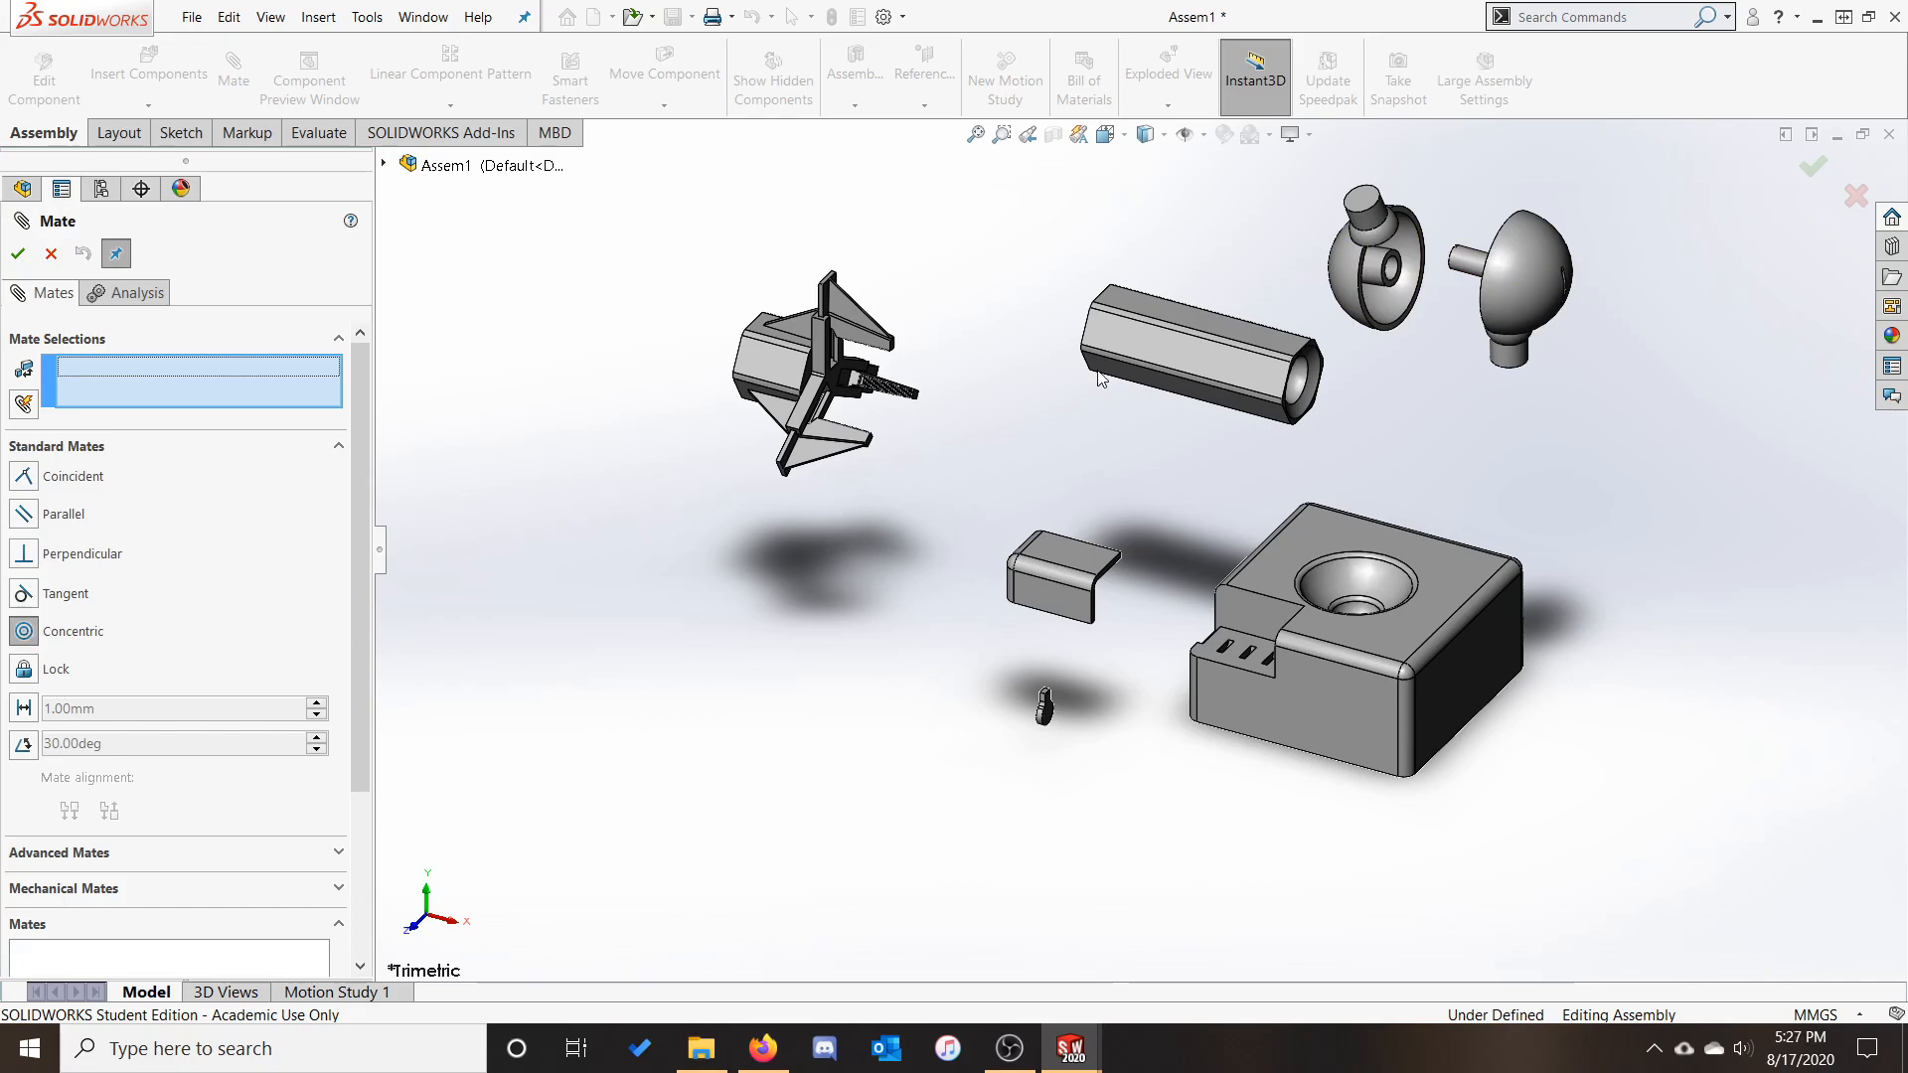
{"action": "scroll", "coordinate": [1491, 184], "scroll_direction": "down", "scroll_amount": 3}
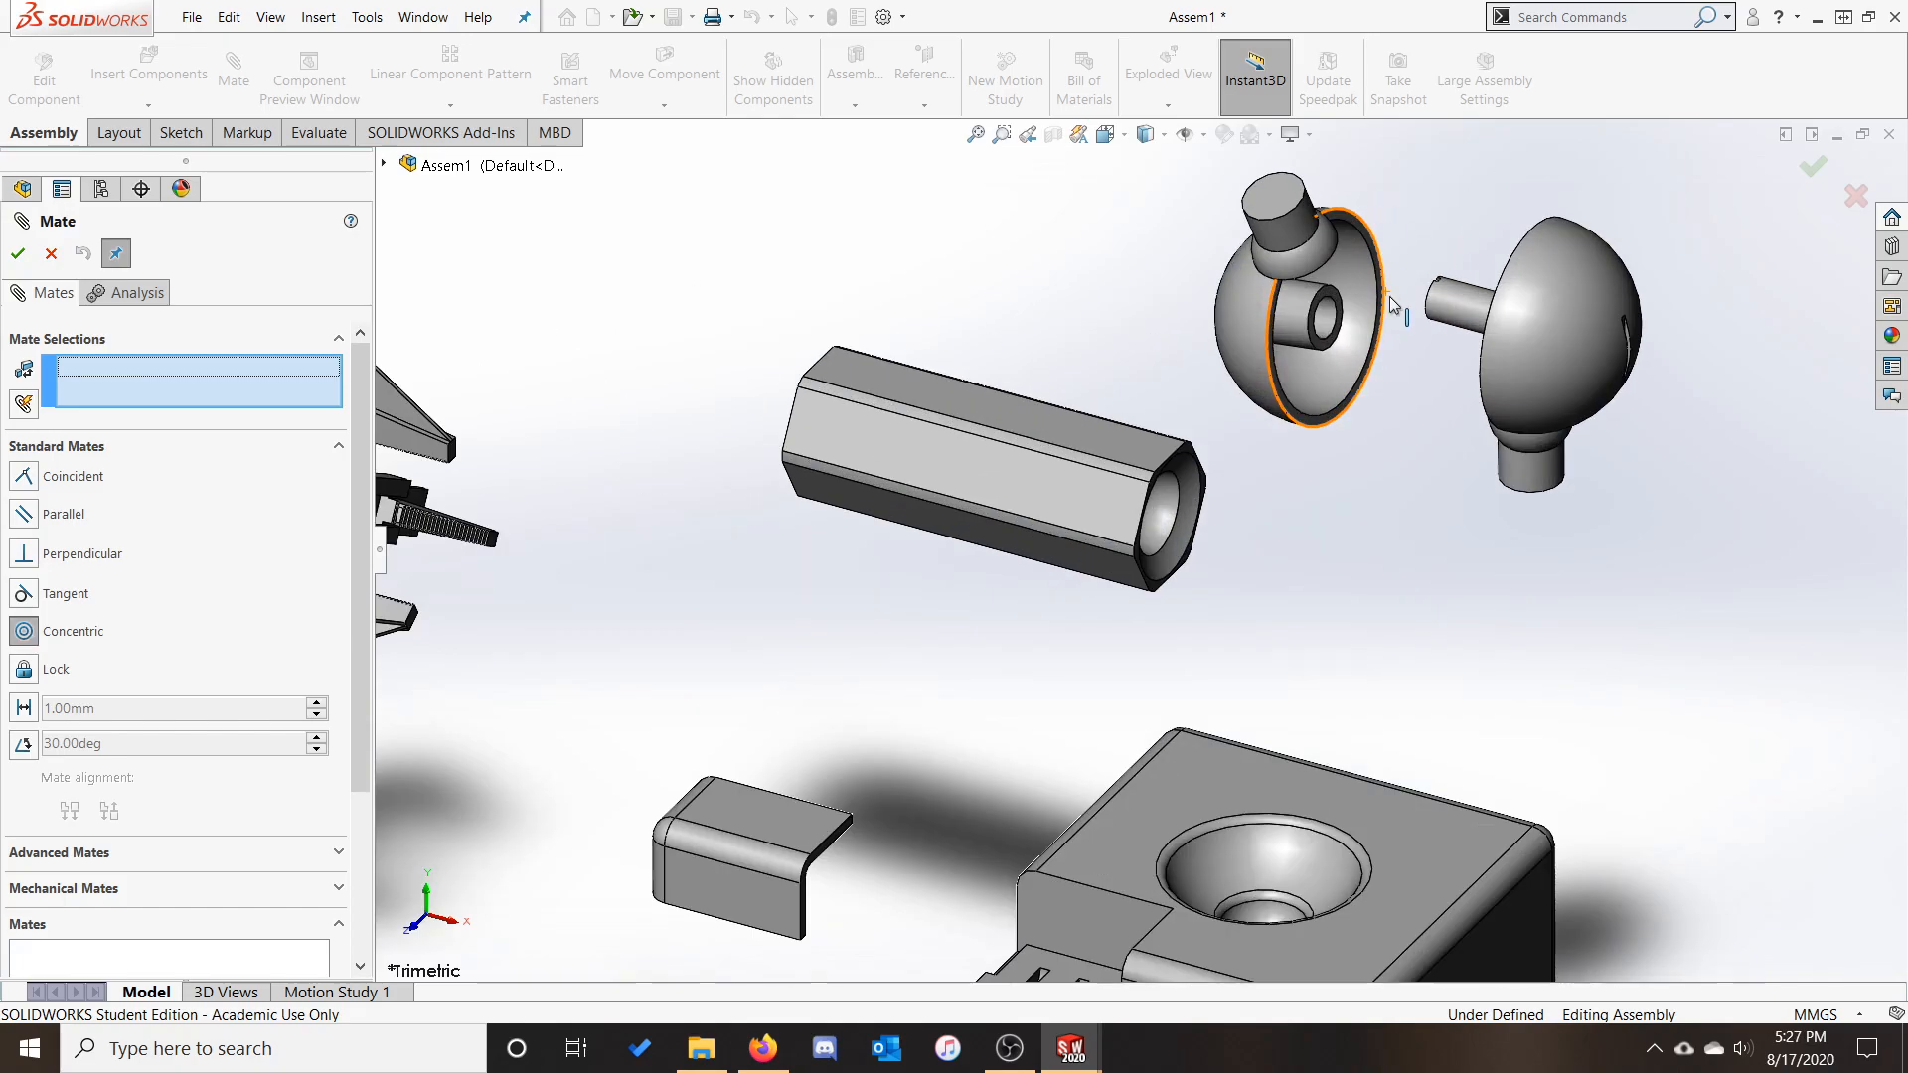
{"action": "left_click", "coordinate": [1328, 331]}
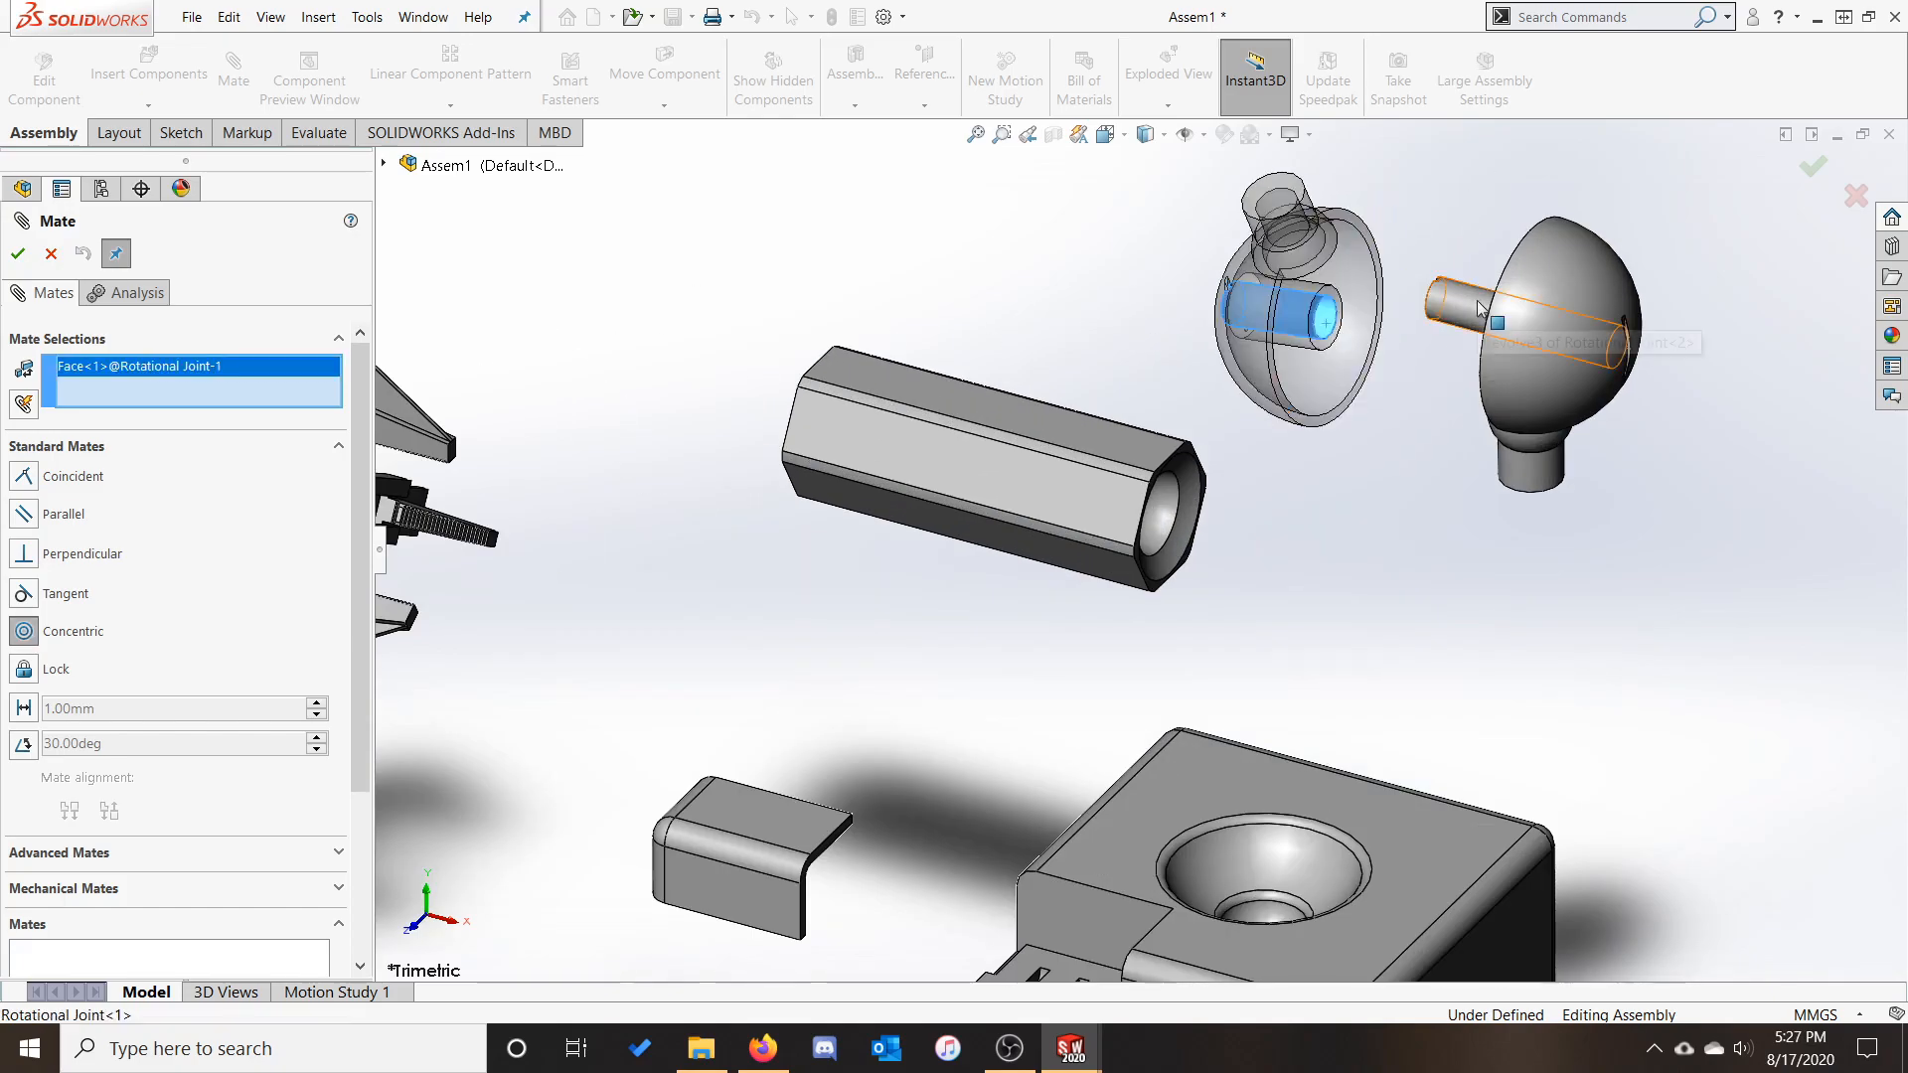
{"action": "left_click", "coordinate": [1453, 300]}
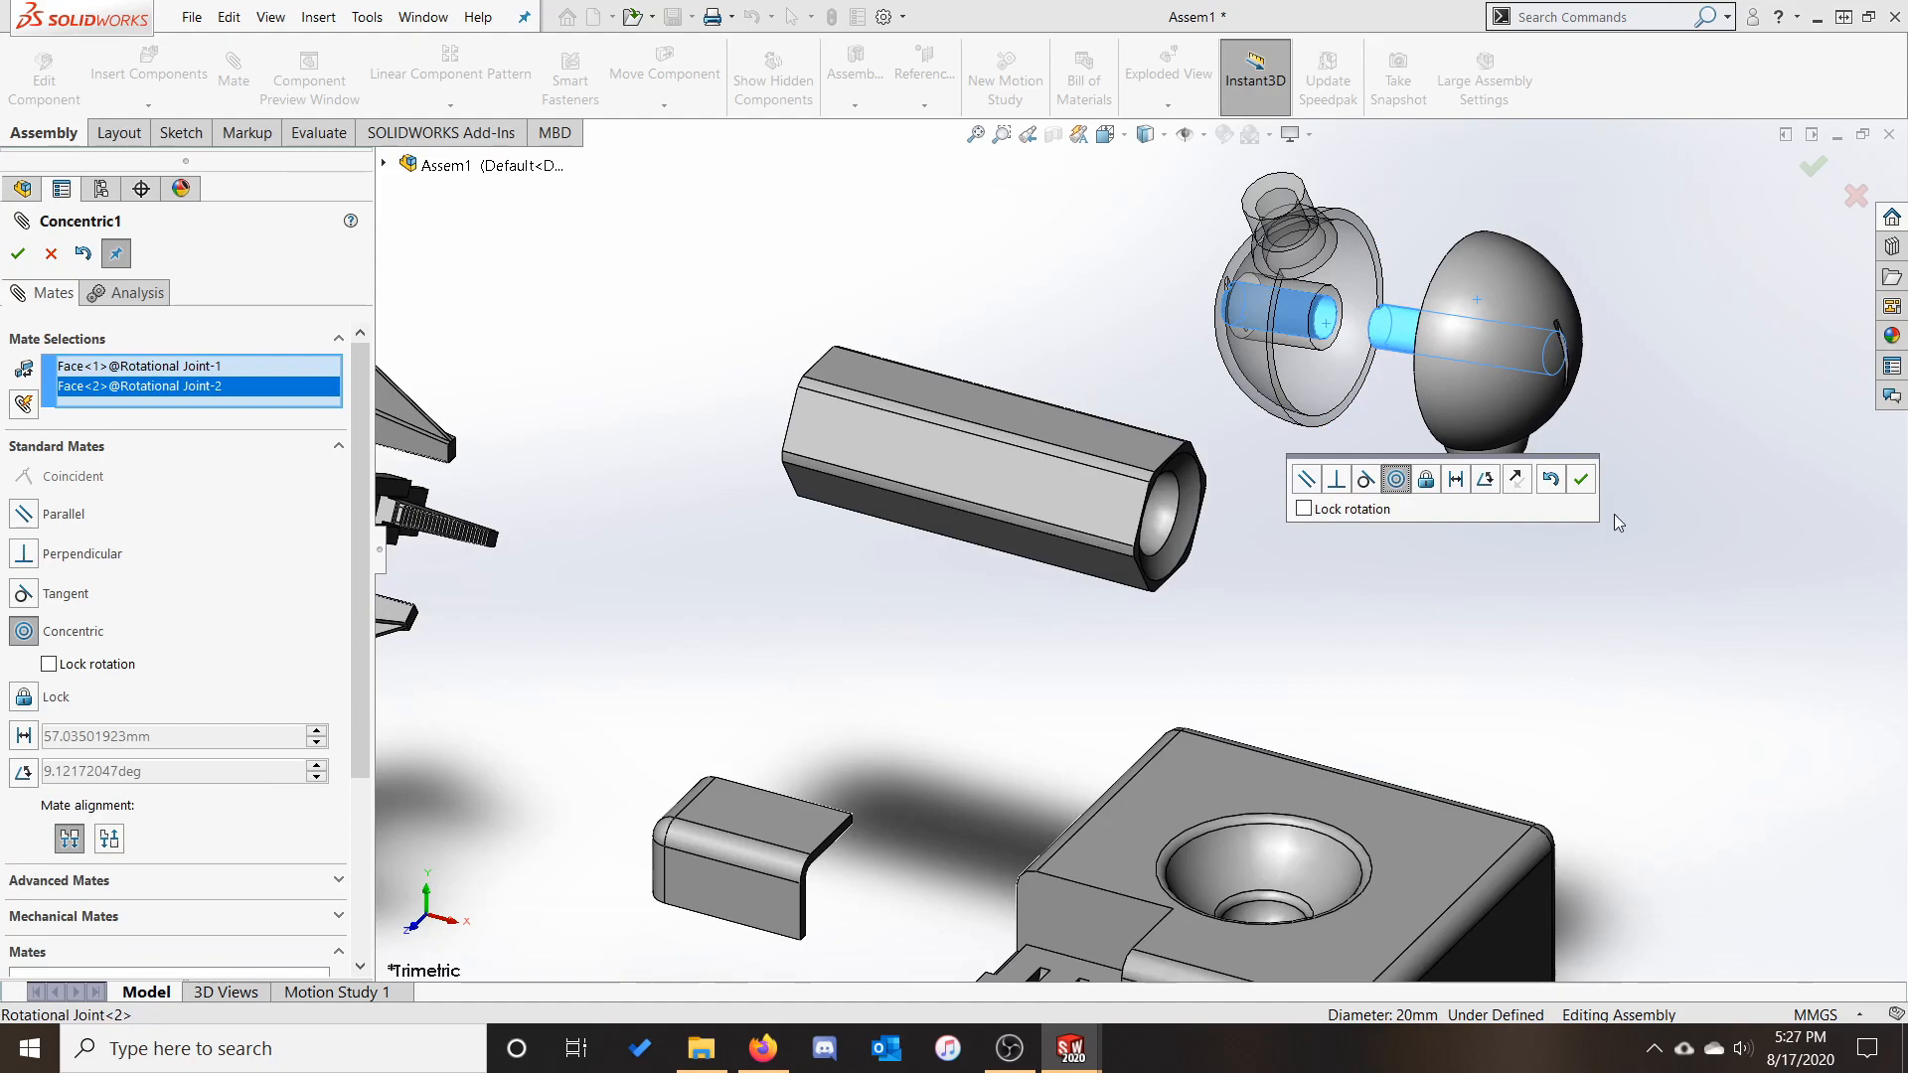
{"action": "left_click", "coordinate": [1582, 481]}
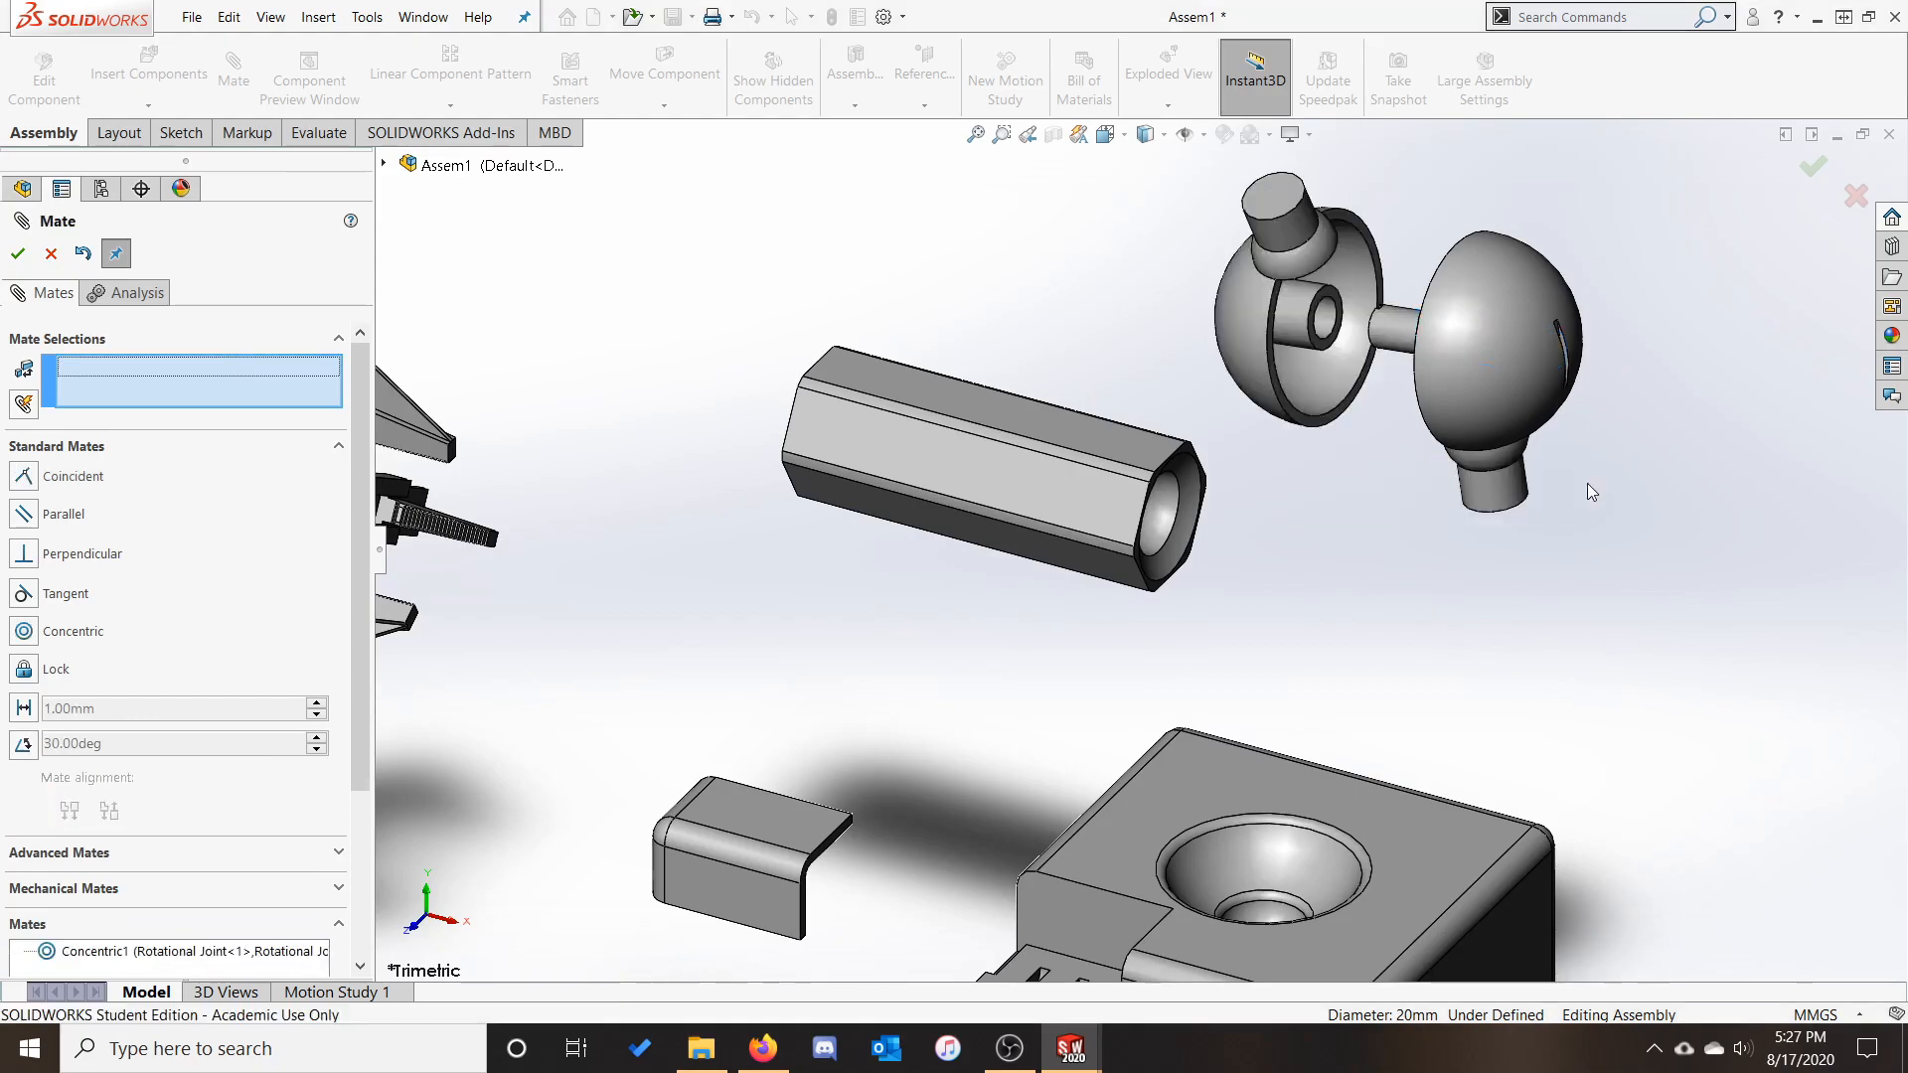
Move the two rotational joints by hand to check how they slide and turn about their shared axis
{"action": "left_click_drag", "start_coordinate": [1518, 376], "coordinate": [1566, 409]}
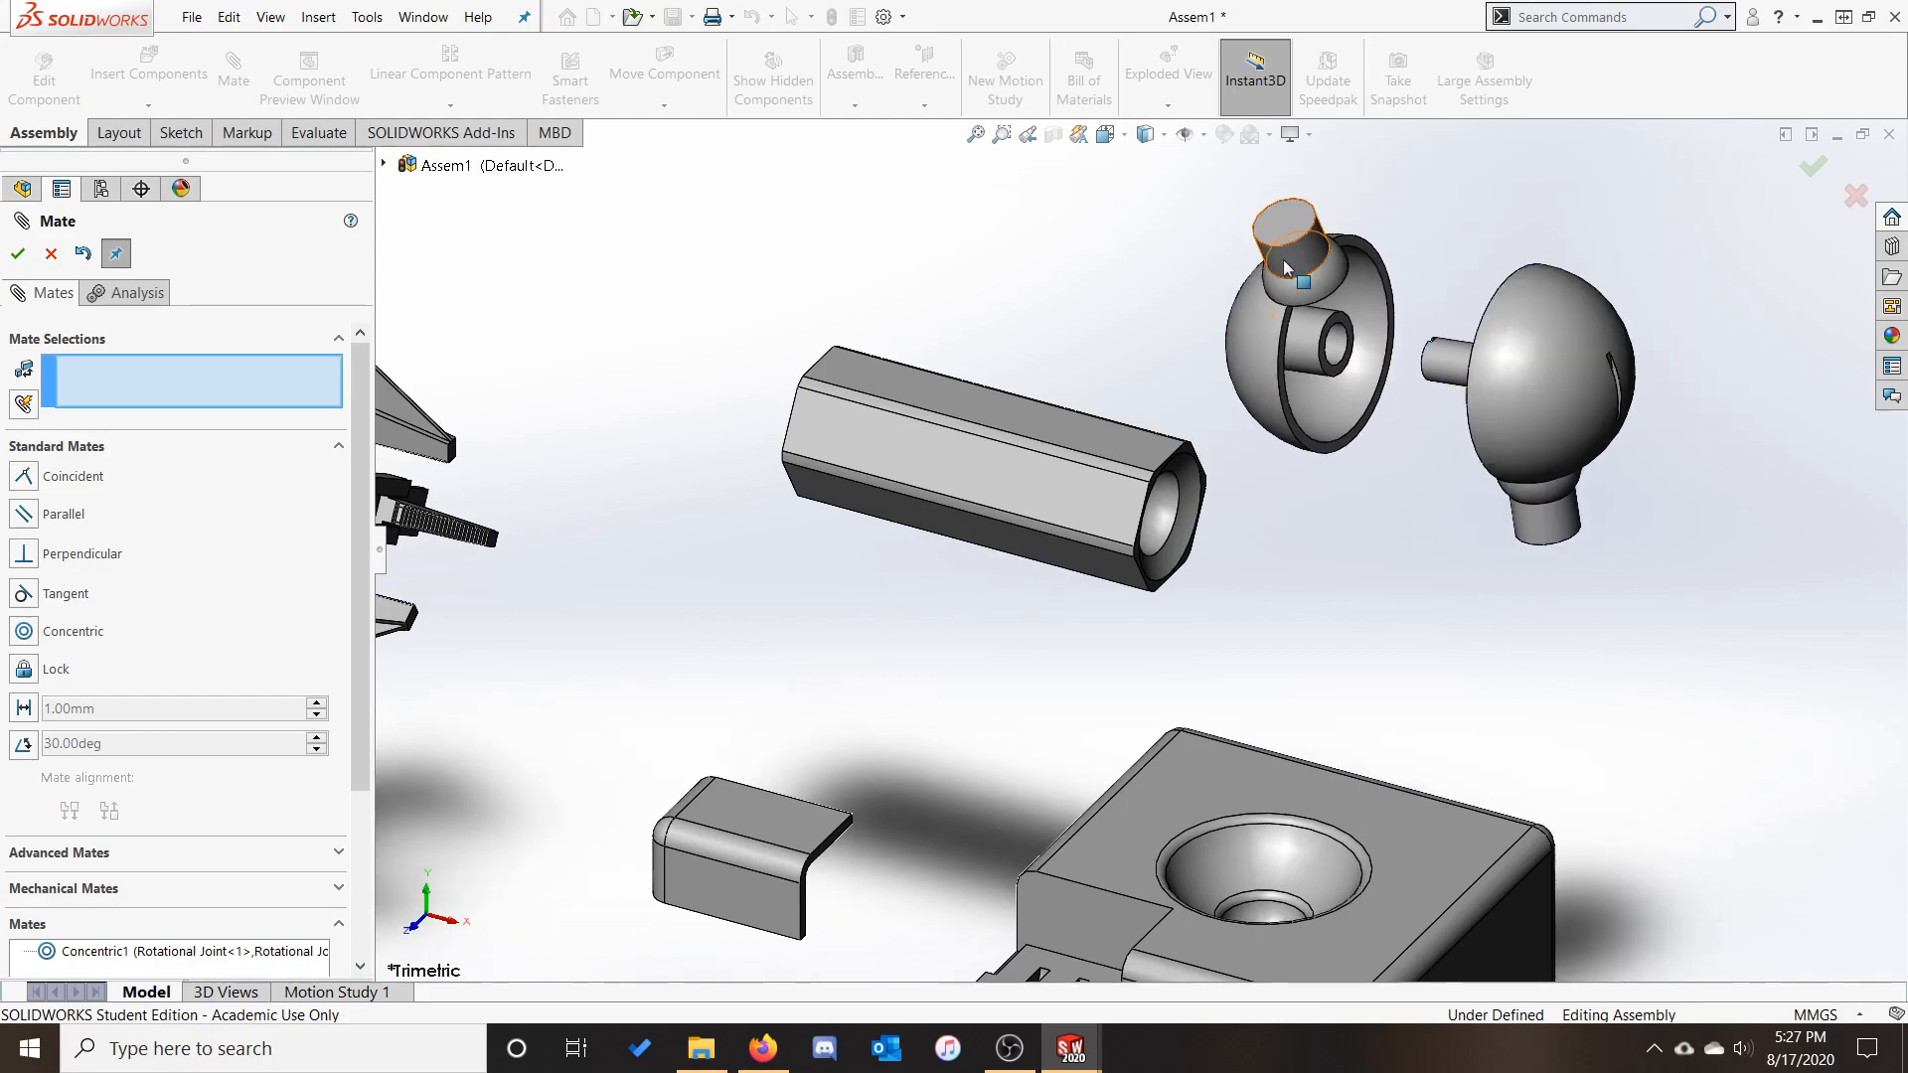
{"action": "left_click_drag", "start_coordinate": [1293, 268], "coordinate": [1314, 222]}
{"action": "left_click_drag", "start_coordinate": [1282, 328], "coordinate": [1240, 351]}
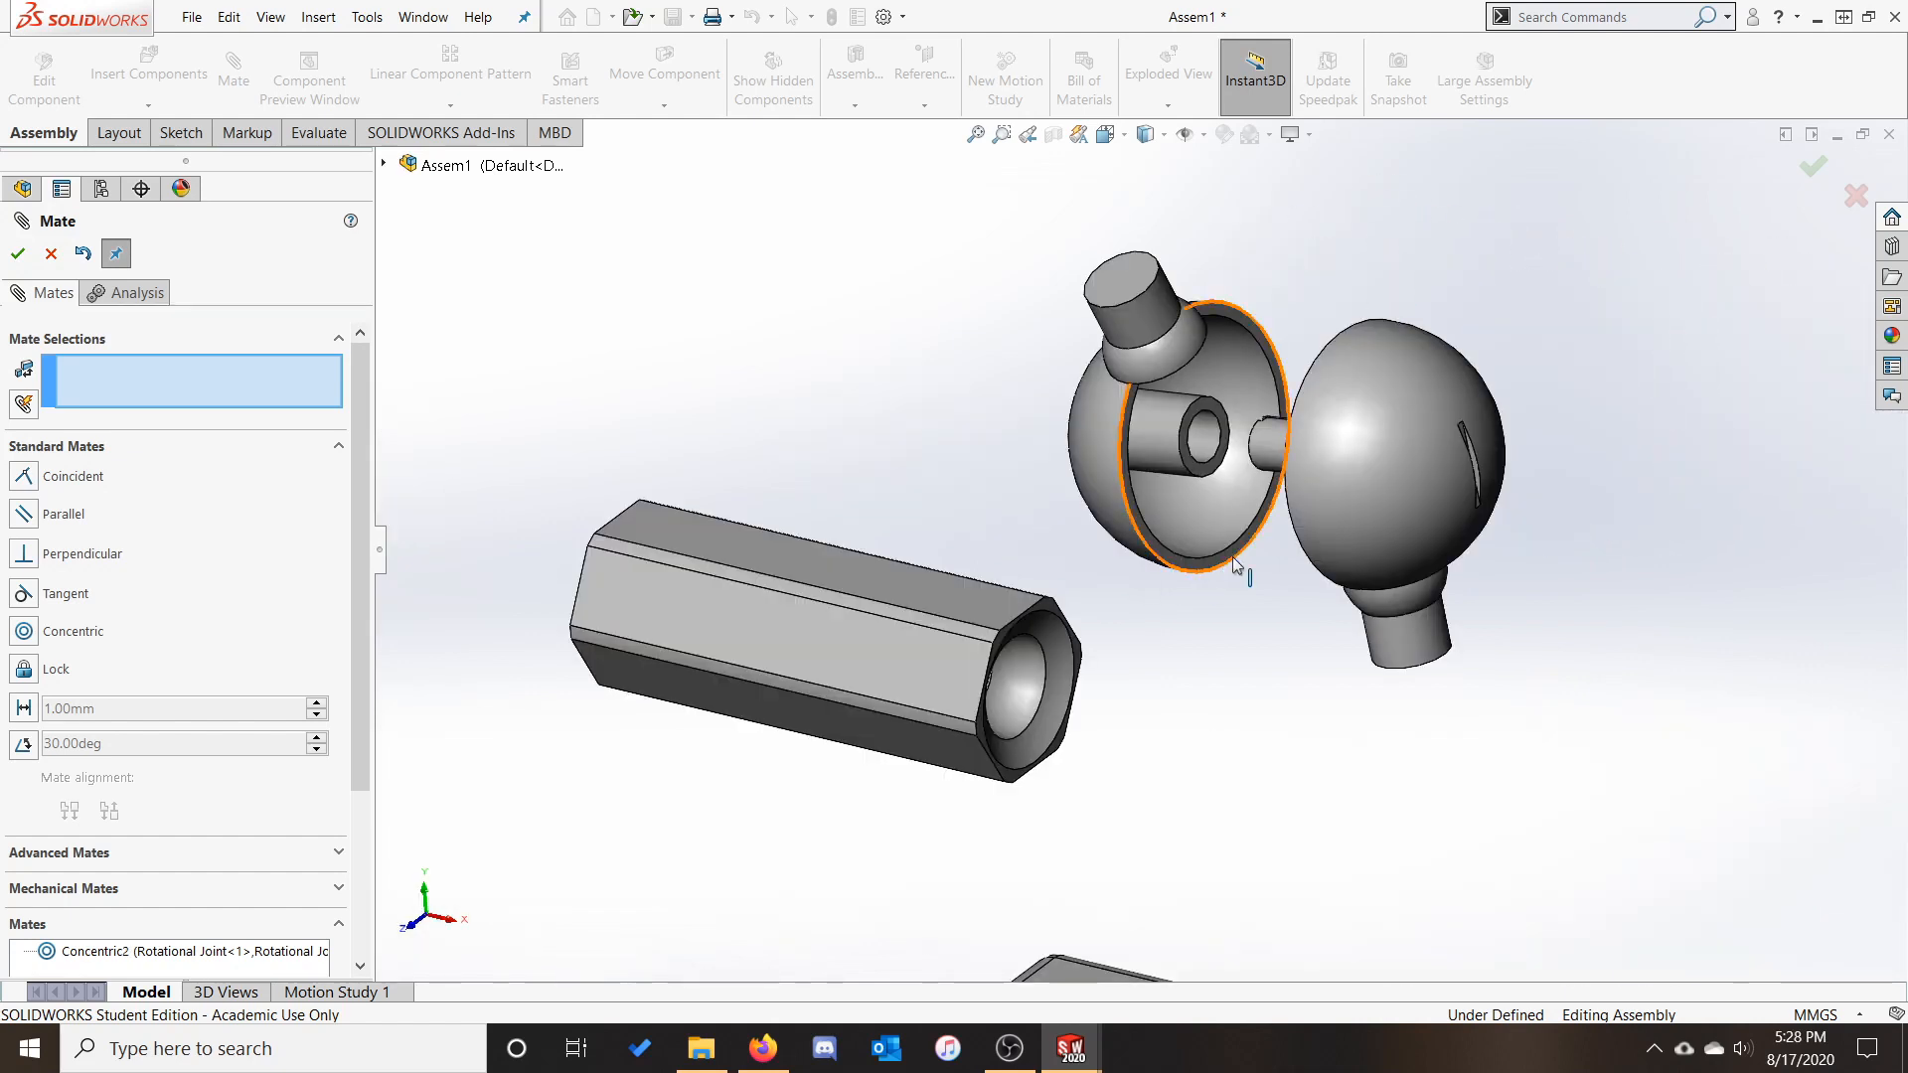
Add a coincident mate between the flat rims of the plug and socket joints to close the ball
{"action": "scroll", "coordinate": [1232, 563], "scroll_direction": "down", "scroll_amount": 3}
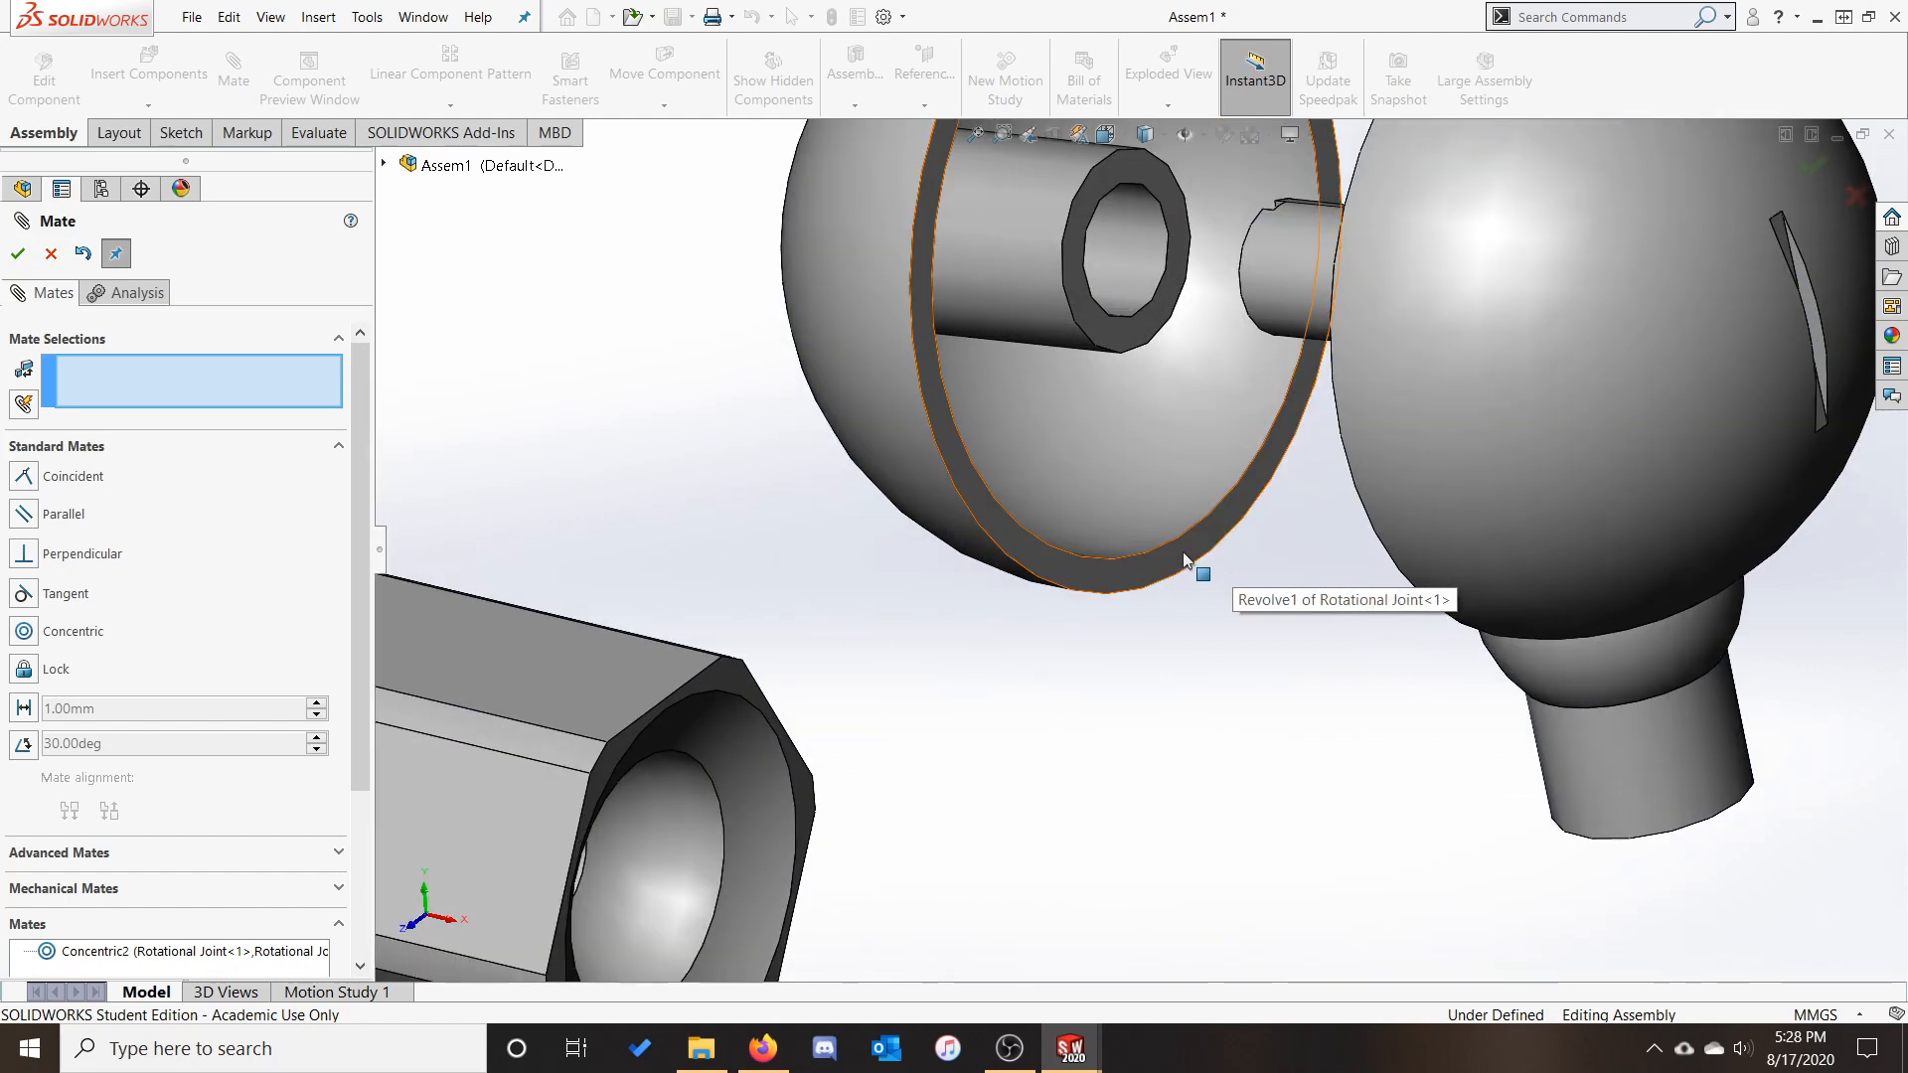
{"action": "middle_click_drag", "start_coordinate": [1249, 646], "coordinate": [1428, 703]}
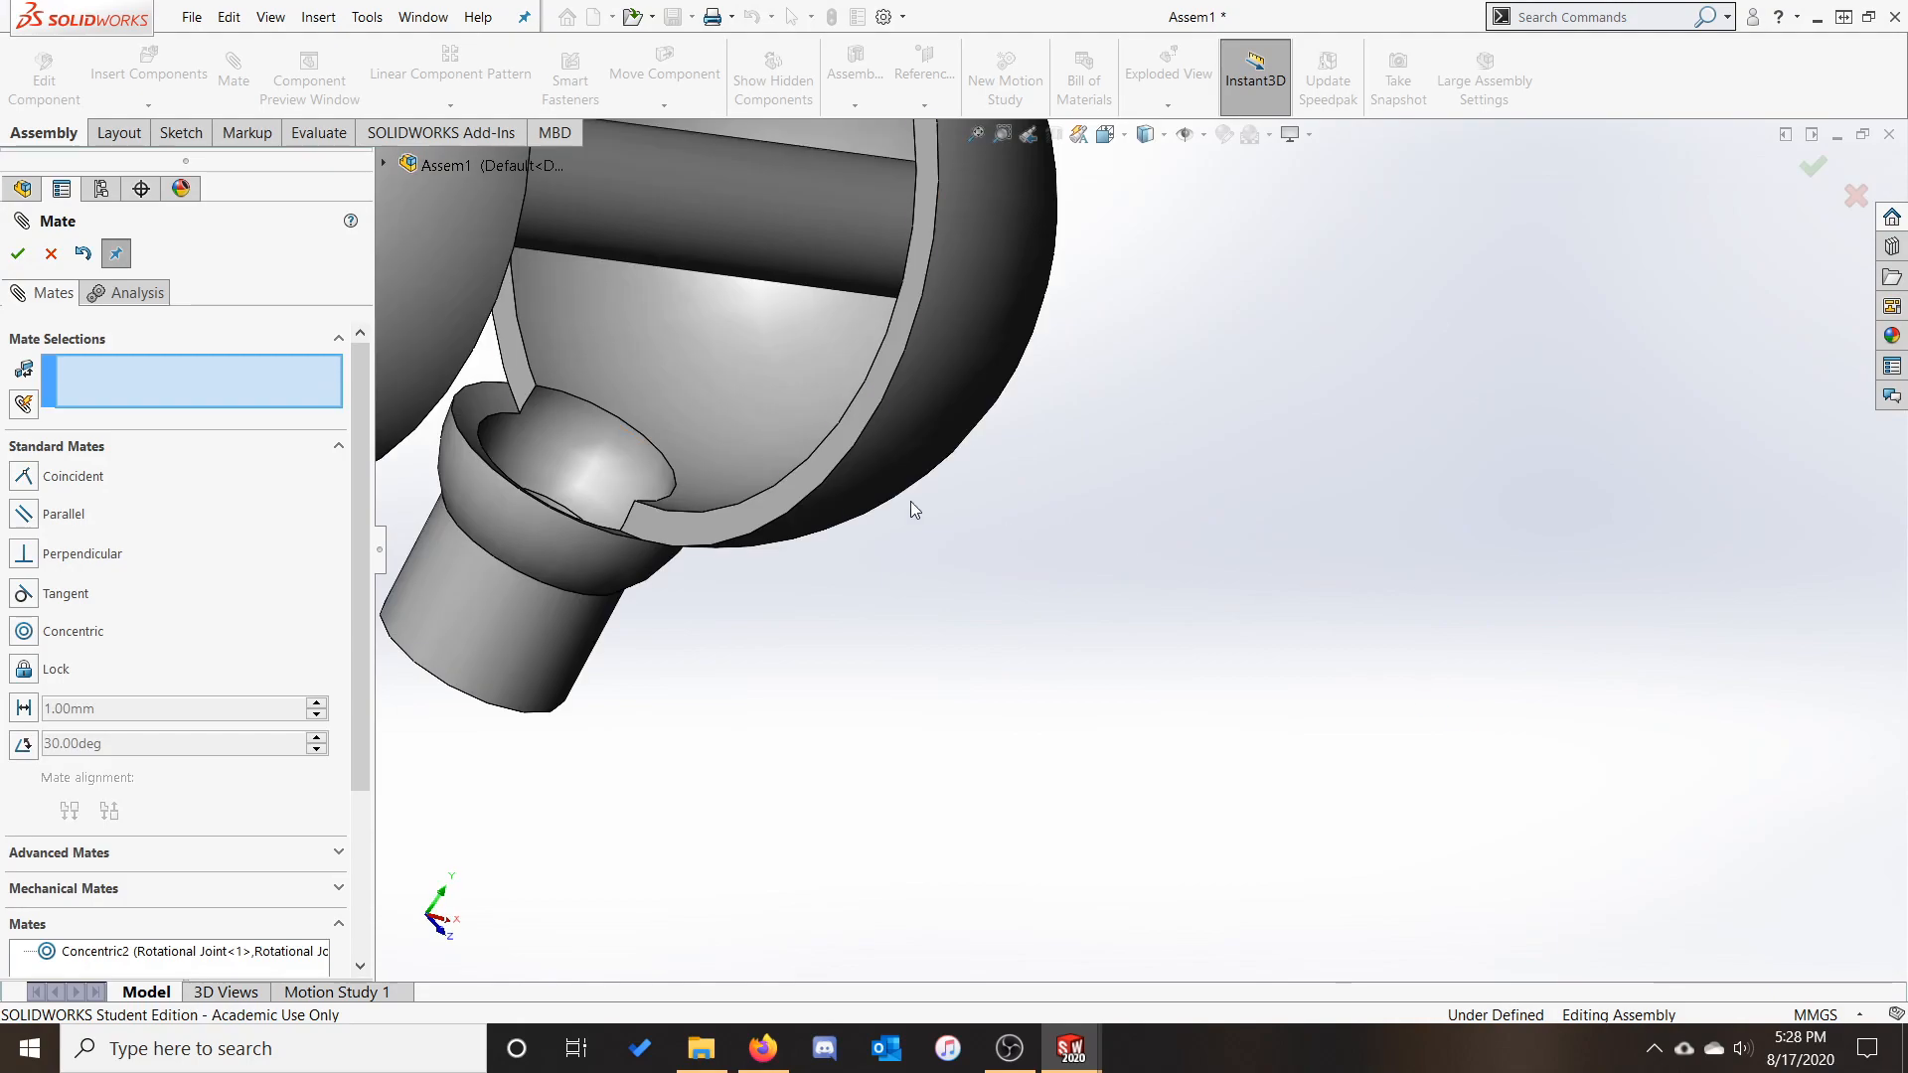
{"action": "scroll", "coordinate": [982, 685], "scroll_direction": "up", "scroll_amount": 2}
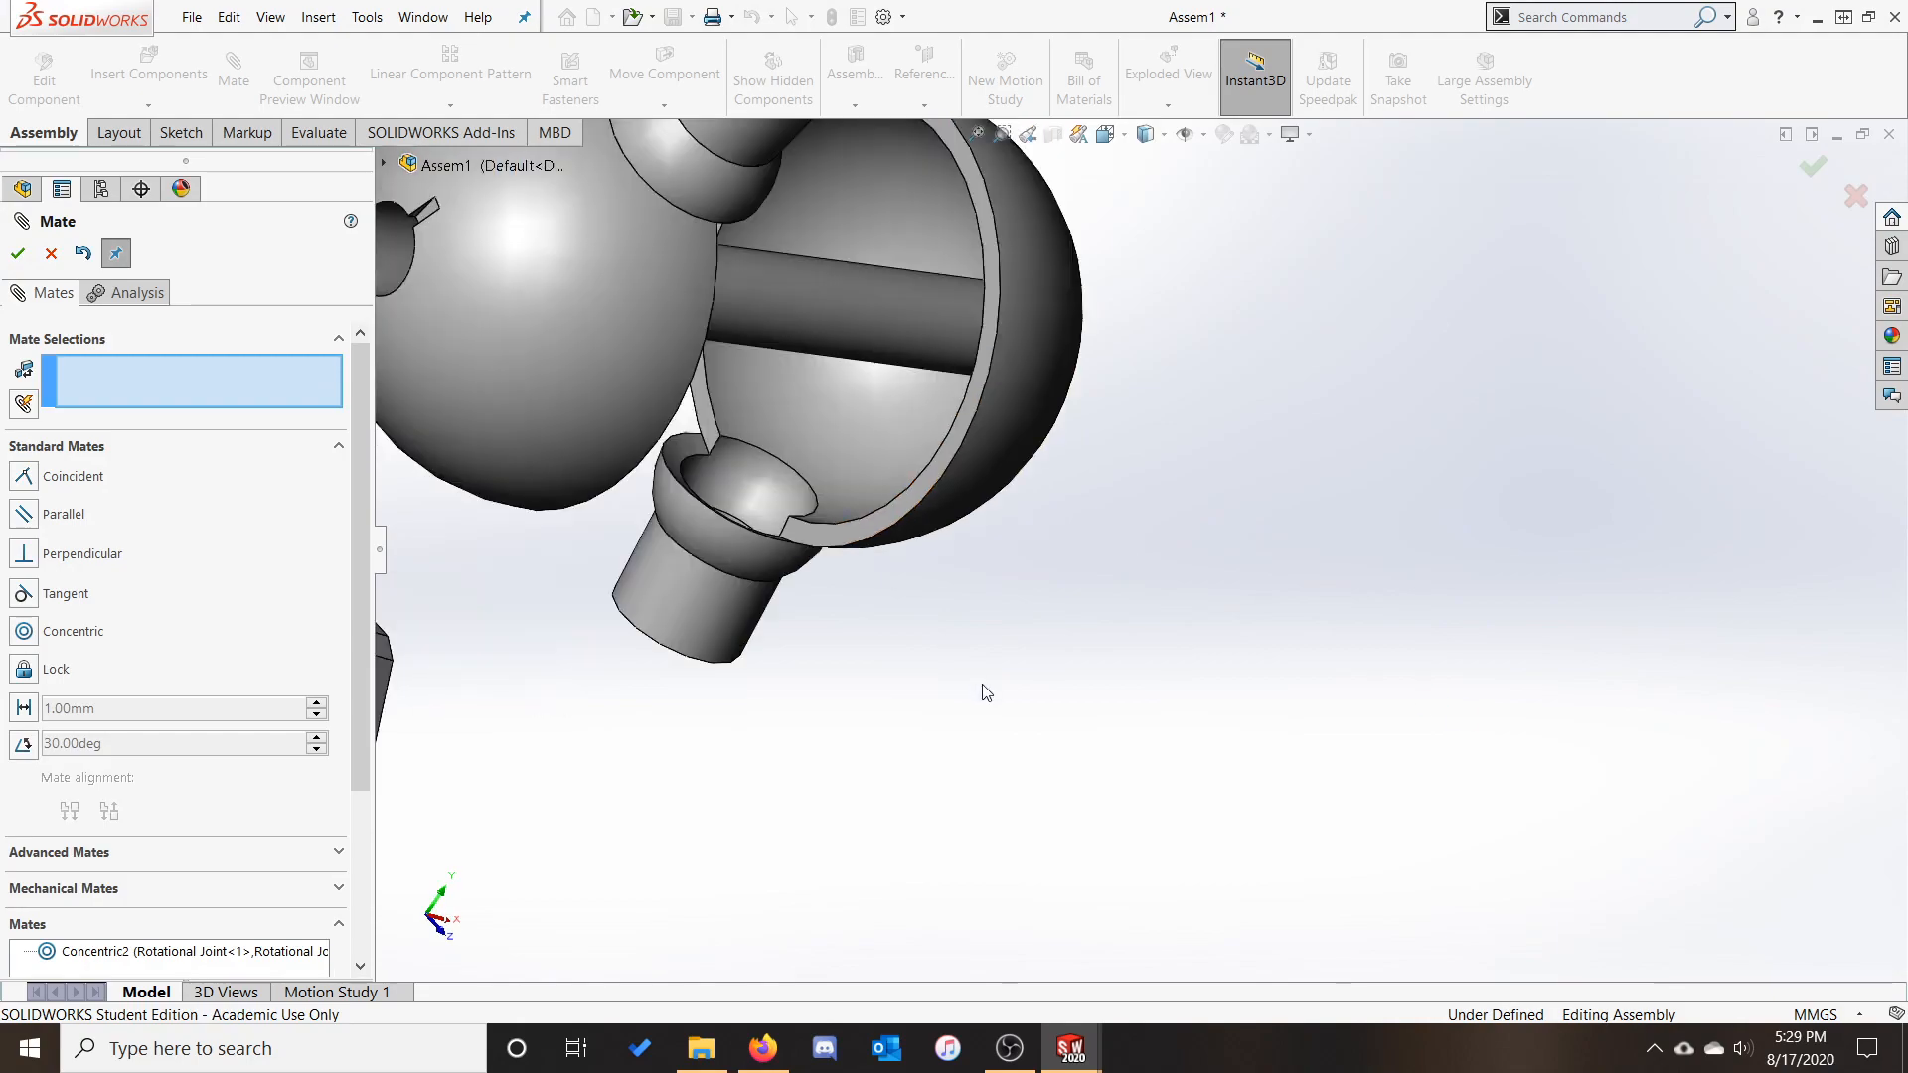
{"action": "scroll", "coordinate": [986, 693], "scroll_direction": "up", "scroll_amount": 1}
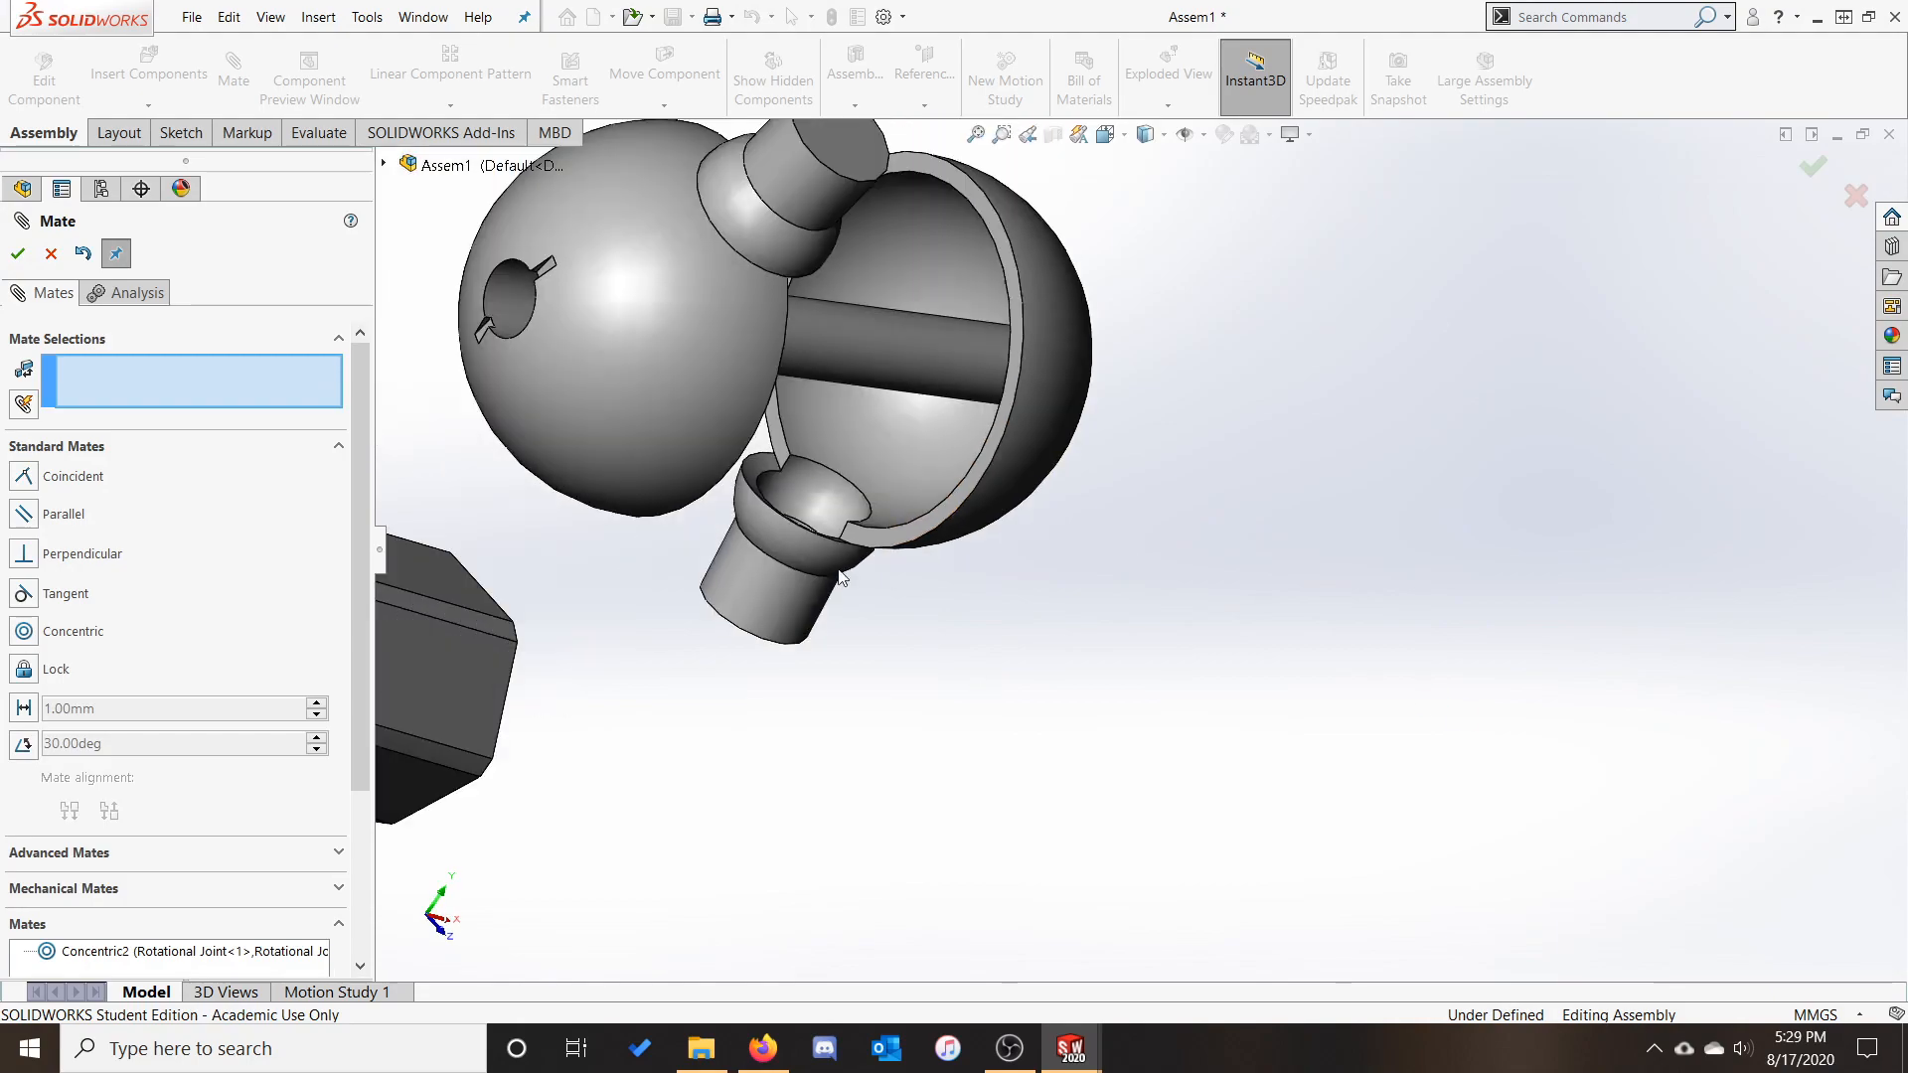
{"action": "left_click", "coordinate": [22, 479]}
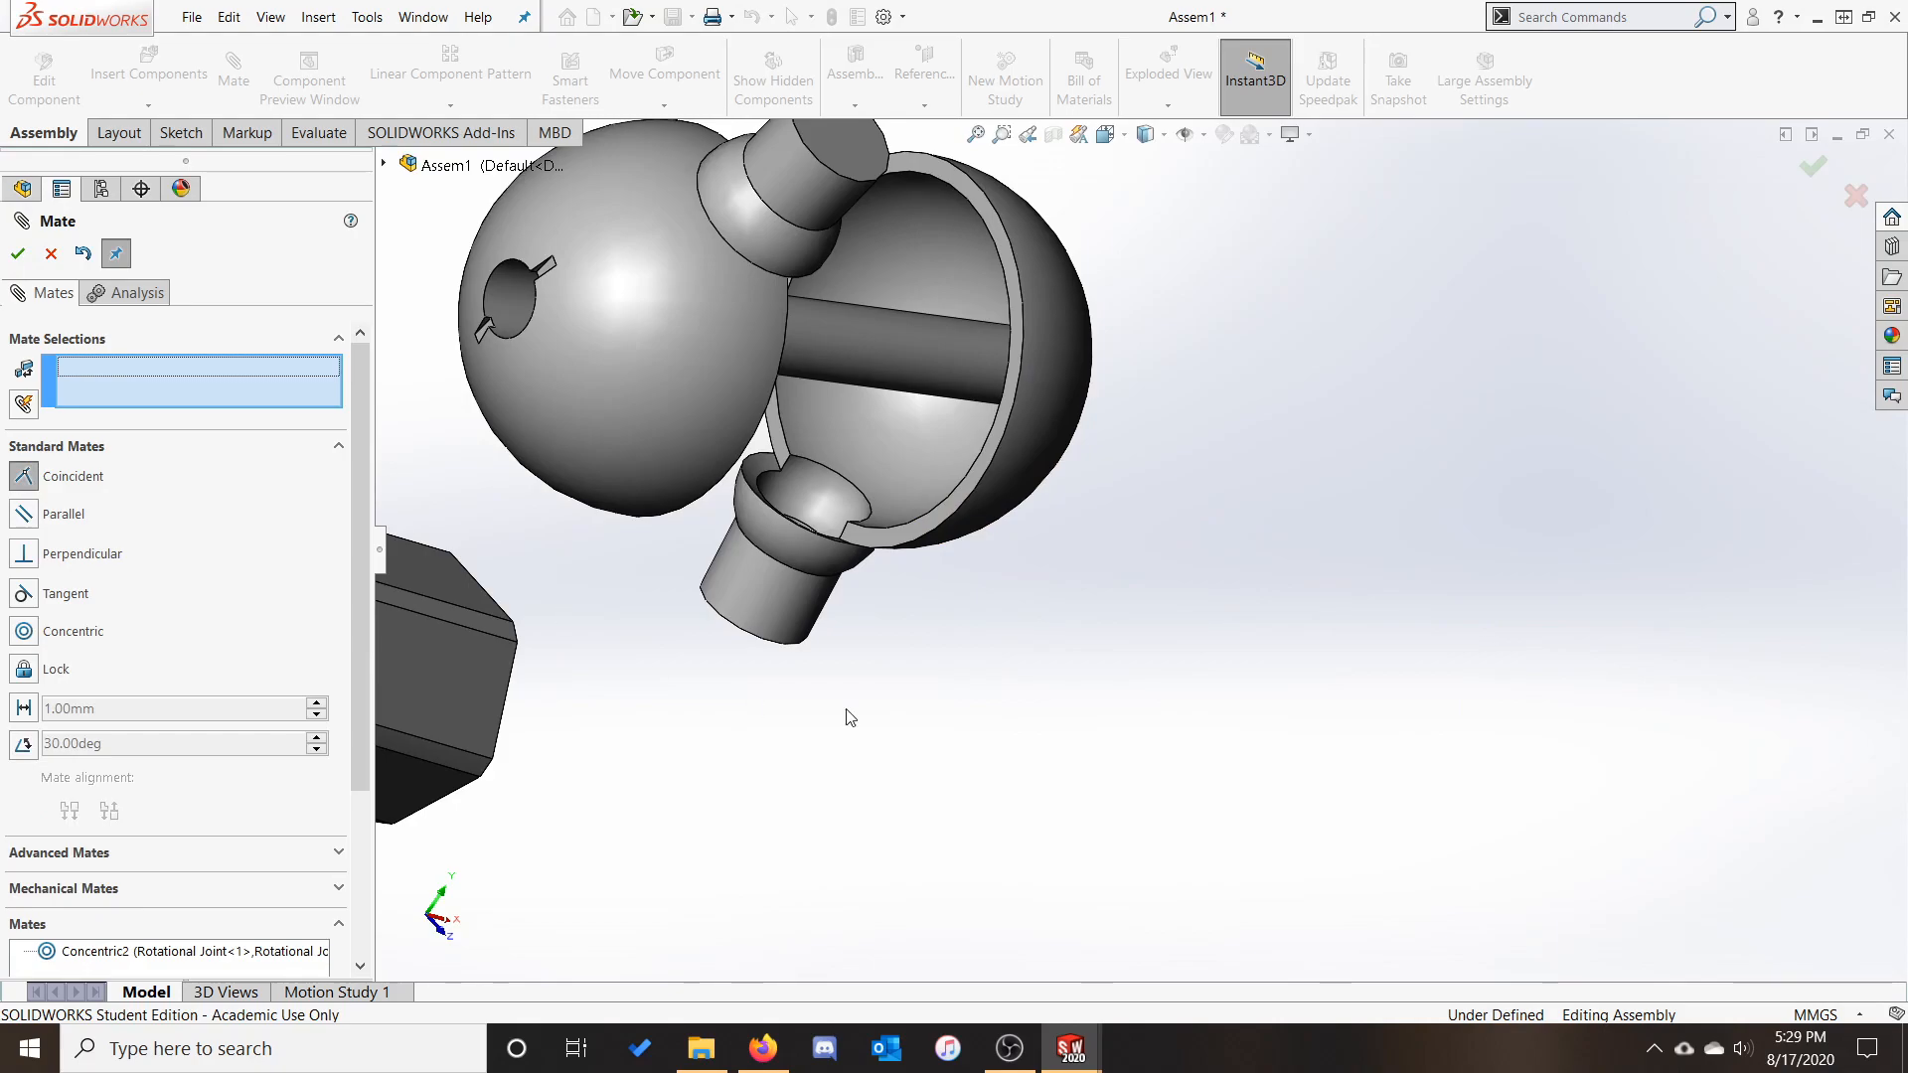
{"action": "left_click", "coordinate": [898, 545]}
{"action": "middle_click_drag", "start_coordinate": [914, 631], "coordinate": [709, 569]}
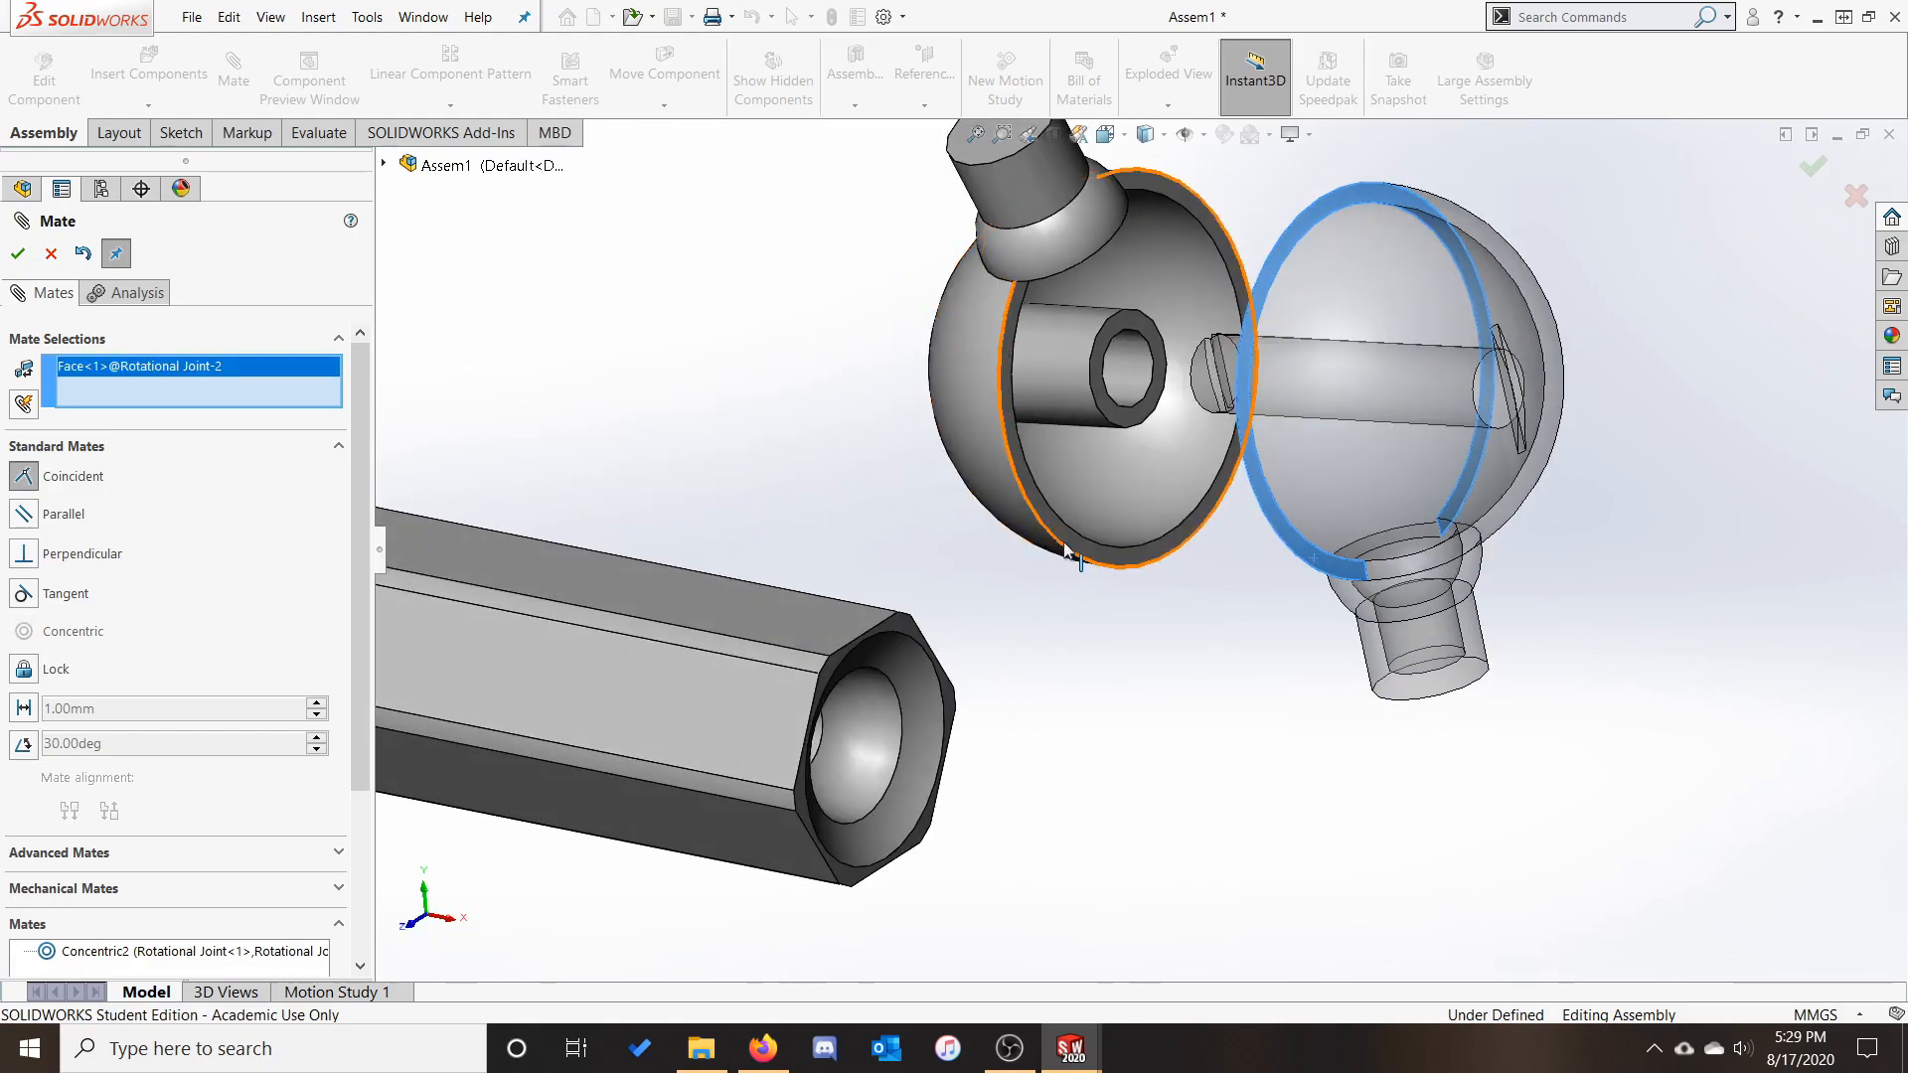
{"action": "left_click", "coordinate": [1065, 550]}
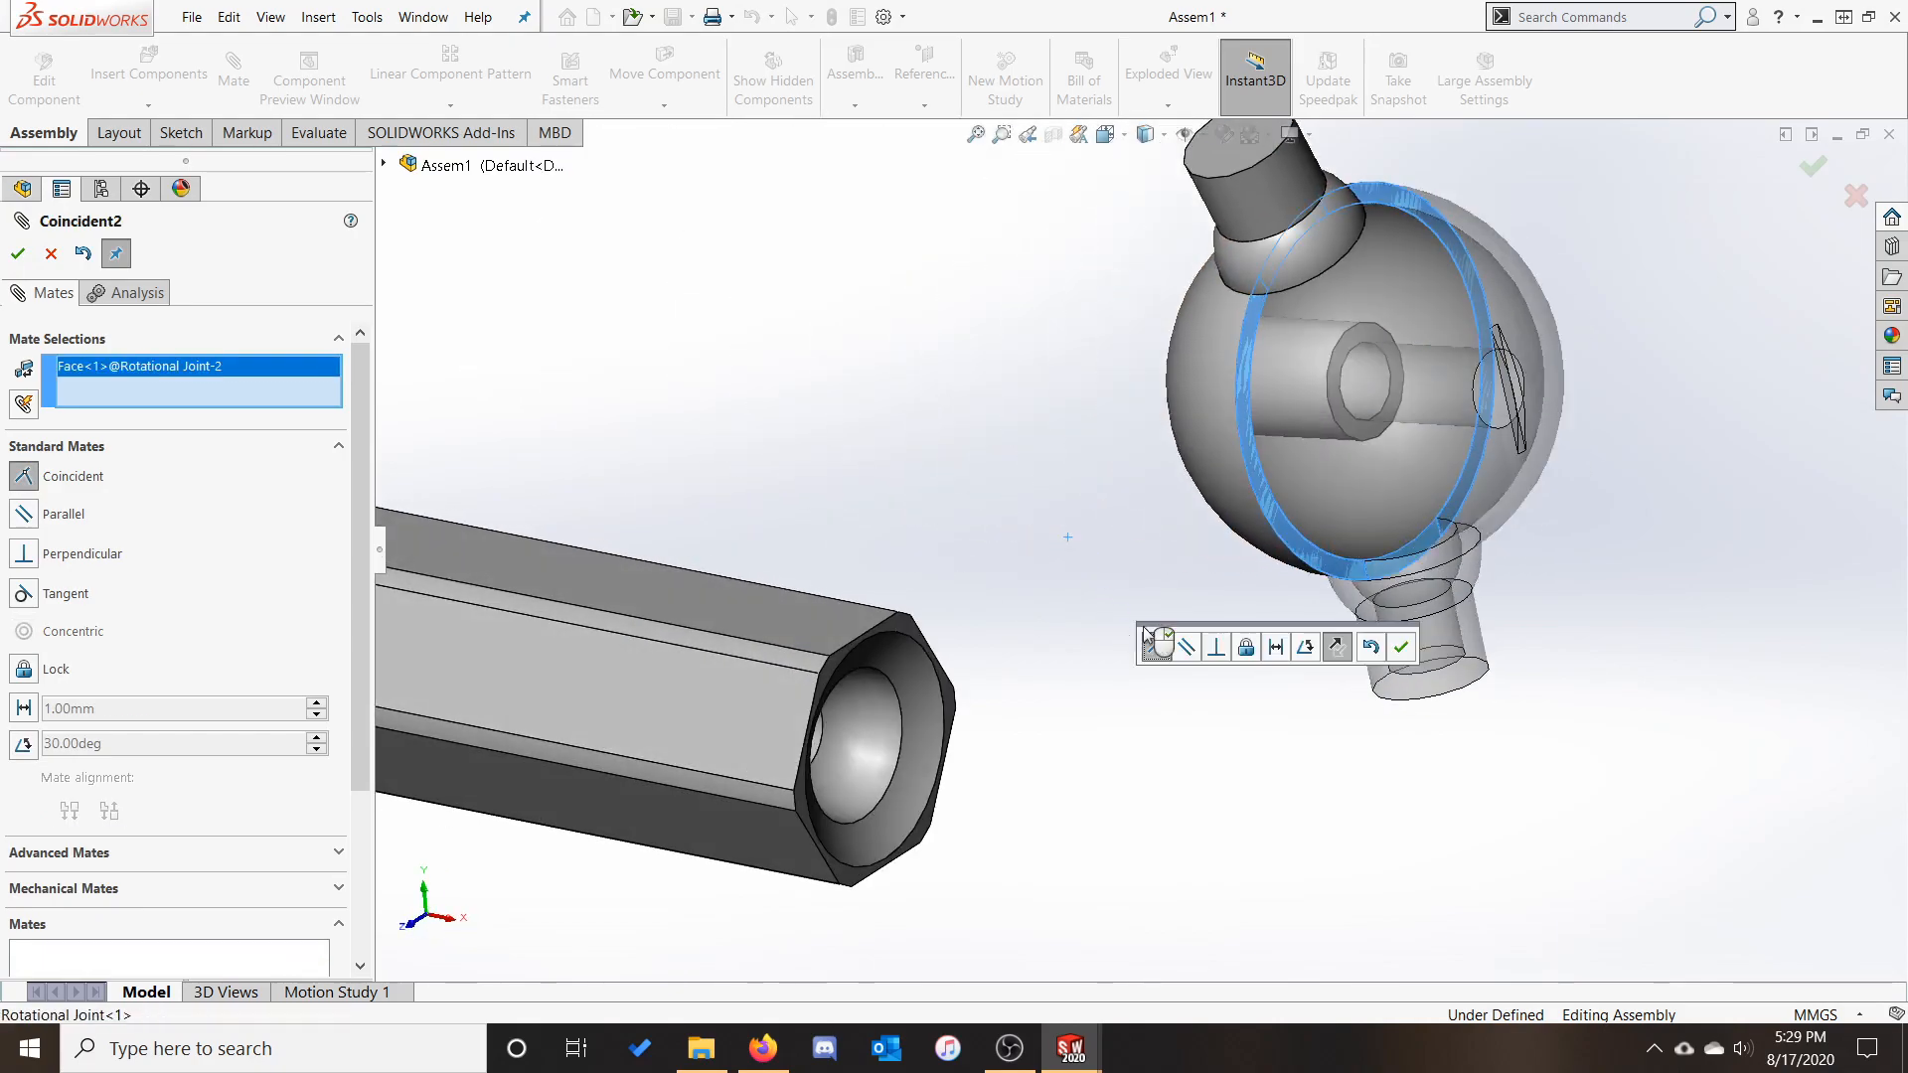
{"action": "left_click", "coordinate": [18, 256]}
Add a concentric mate between the plug joint's cylindrical stem and the small hole at the bottom of the Base's recess
{"action": "middle_click_drag", "start_coordinate": [1200, 227], "coordinate": [1142, 772]}
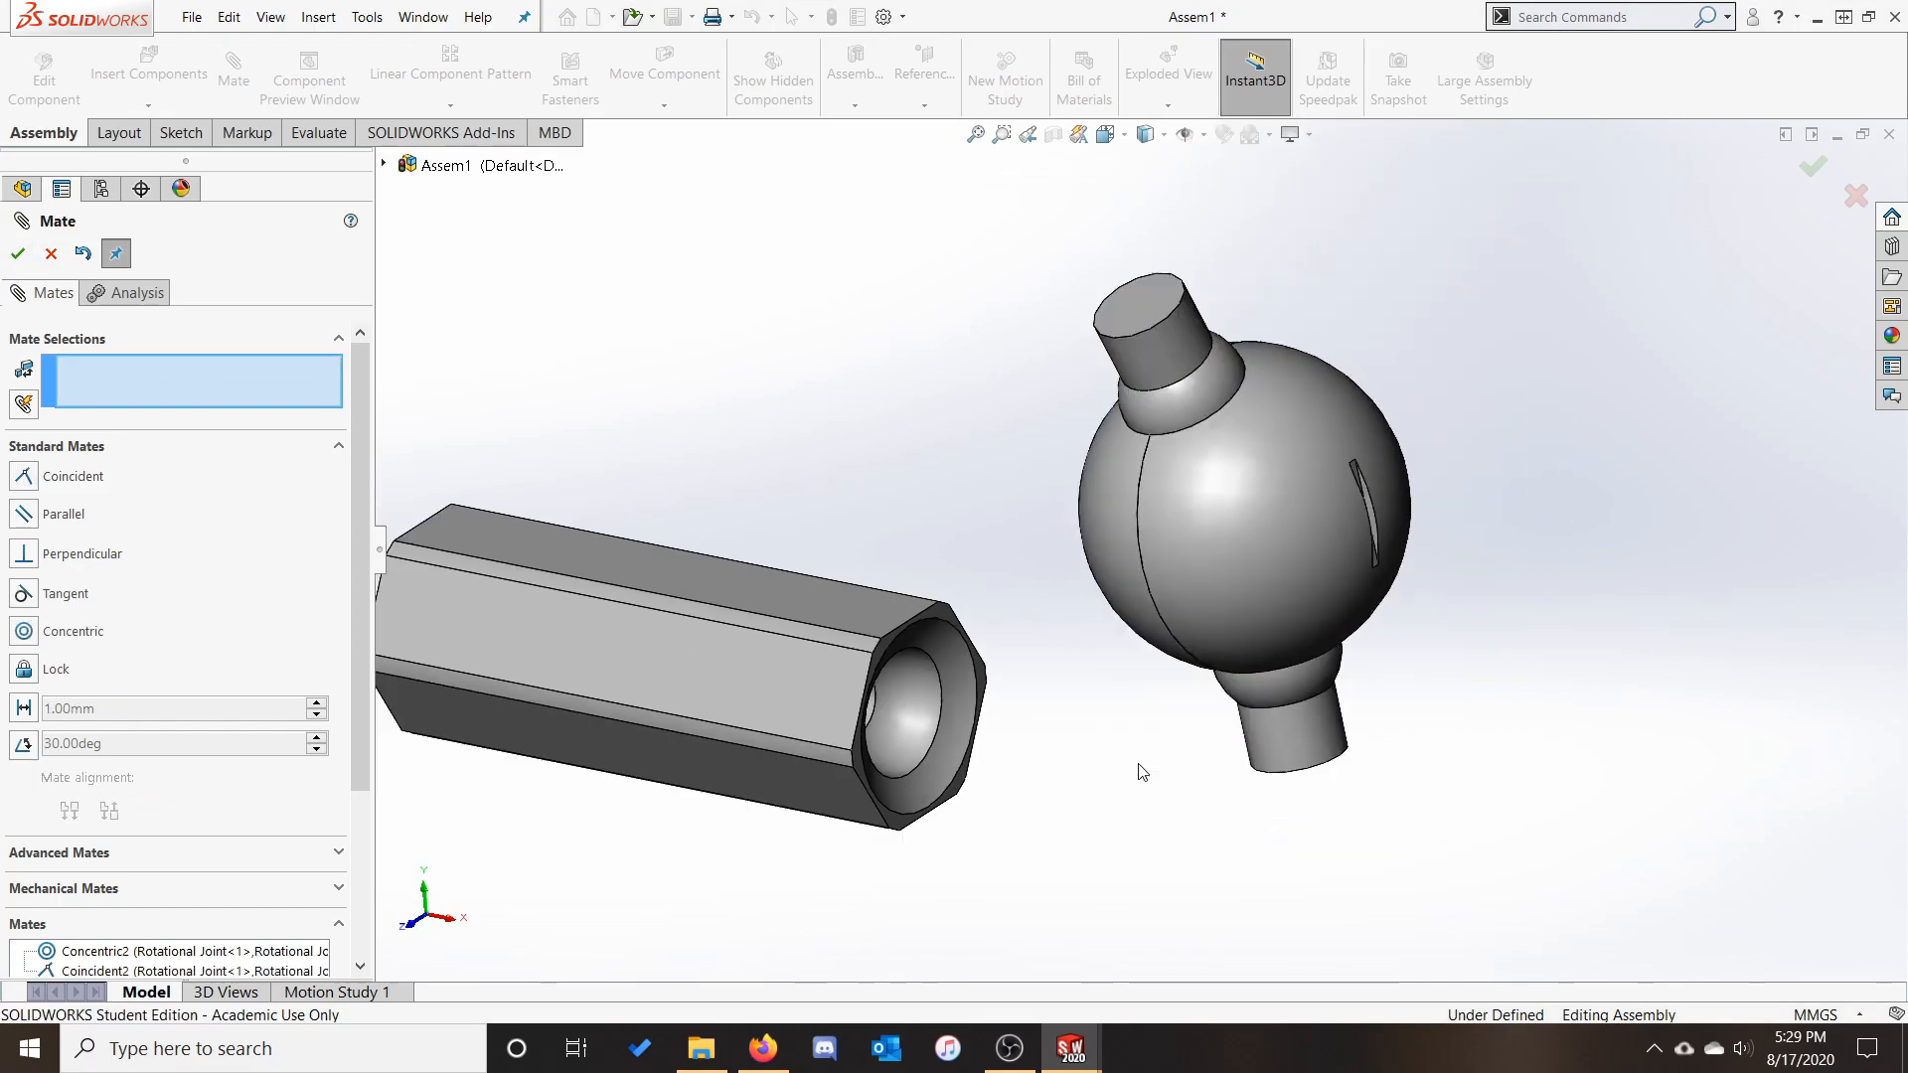
{"action": "scroll", "coordinate": [1142, 772], "scroll_direction": "up", "scroll_amount": 5}
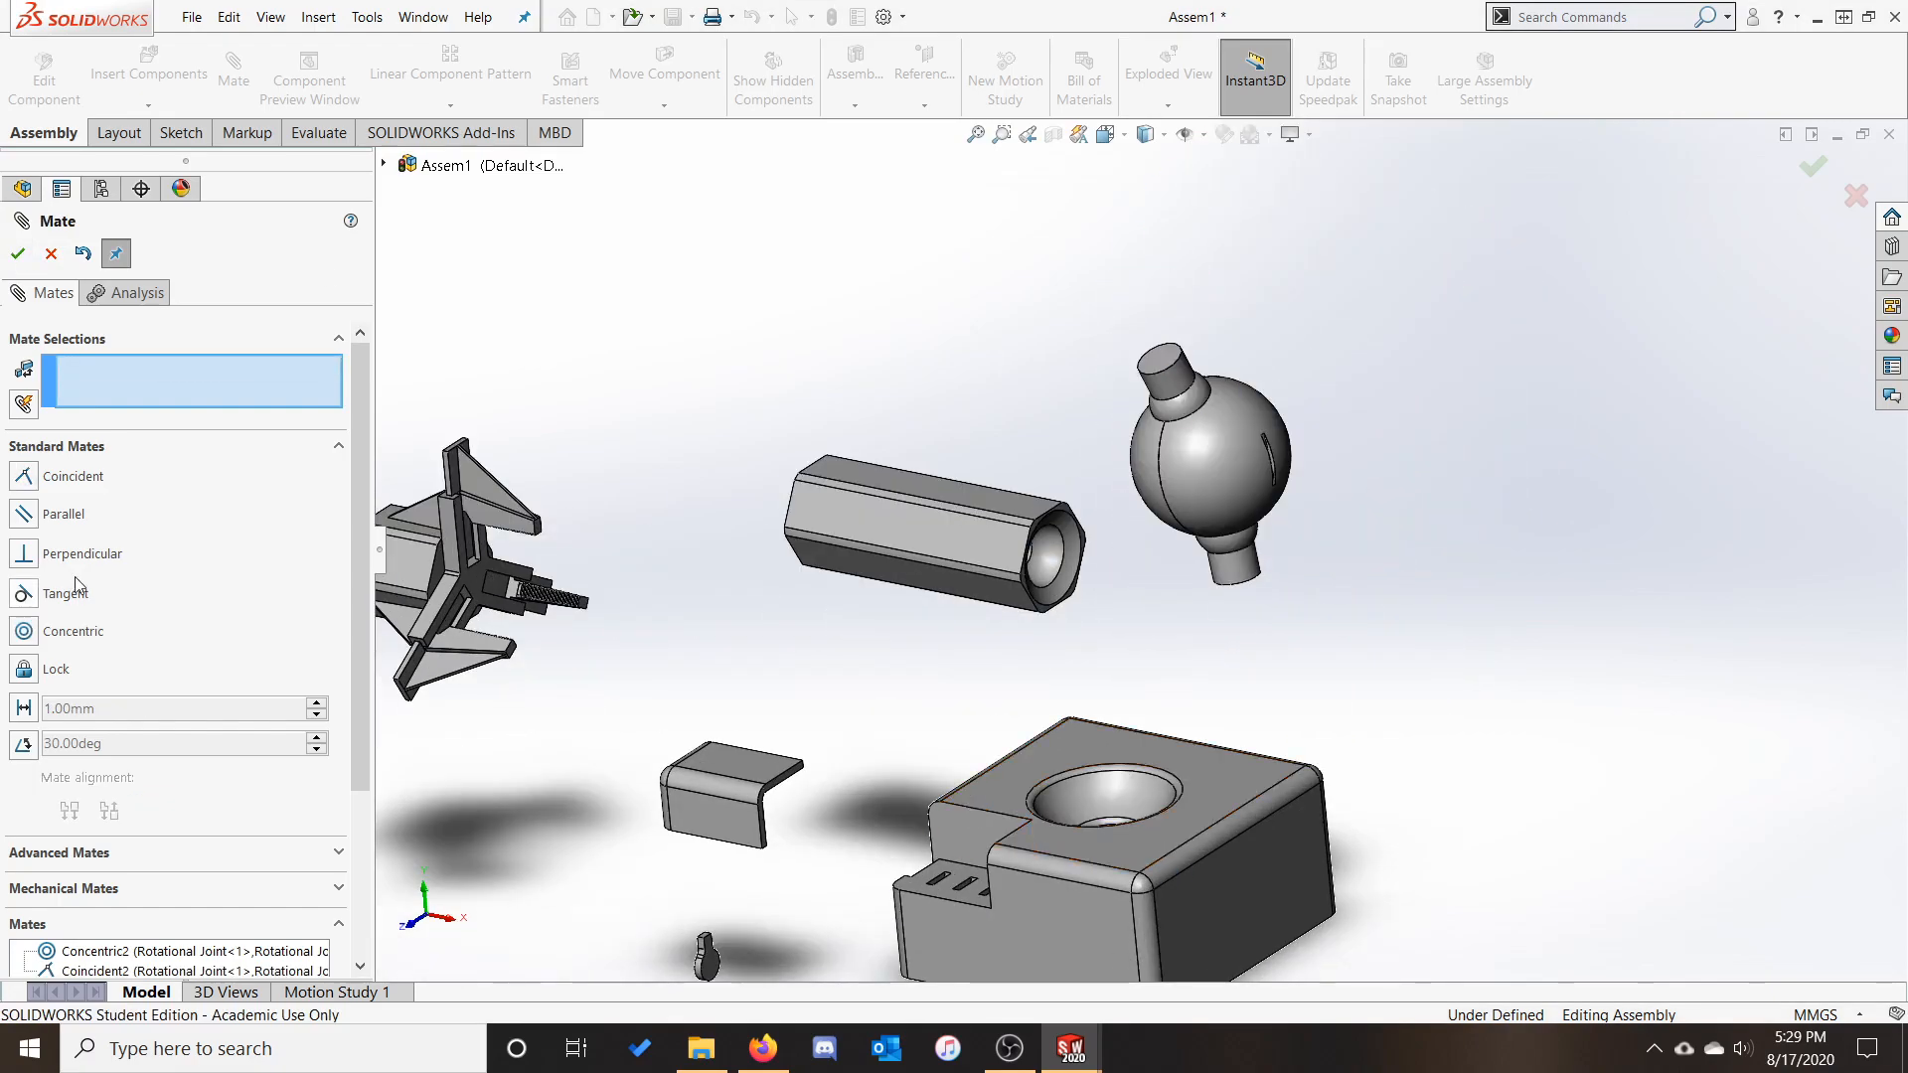
{"action": "left_click", "coordinate": [24, 631]}
{"action": "scroll", "coordinate": [1229, 602], "scroll_direction": "down", "scroll_amount": 3}
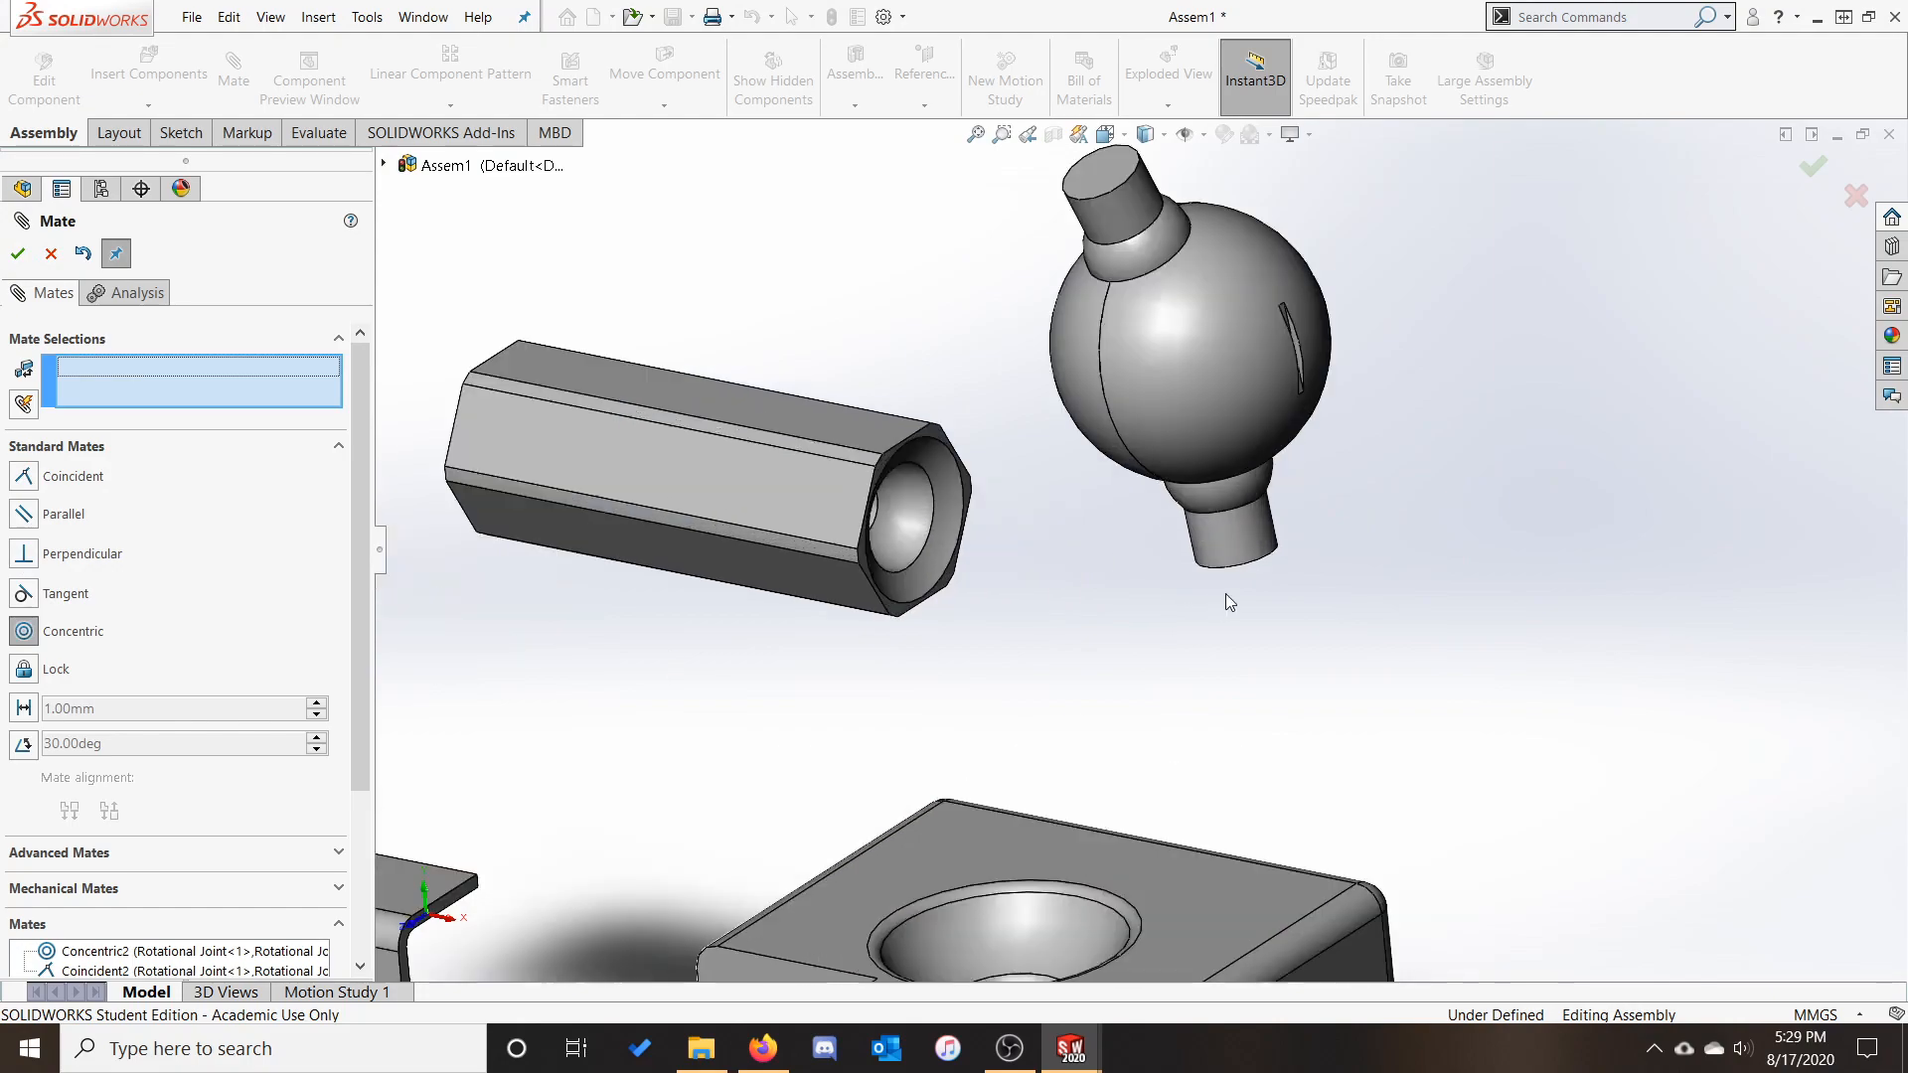
{"action": "left_click", "coordinate": [1248, 533]}
{"action": "scroll", "coordinate": [1248, 533], "scroll_direction": "up", "scroll_amount": 5}
{"action": "scroll", "coordinate": [1066, 719], "scroll_direction": "down", "scroll_amount": 8}
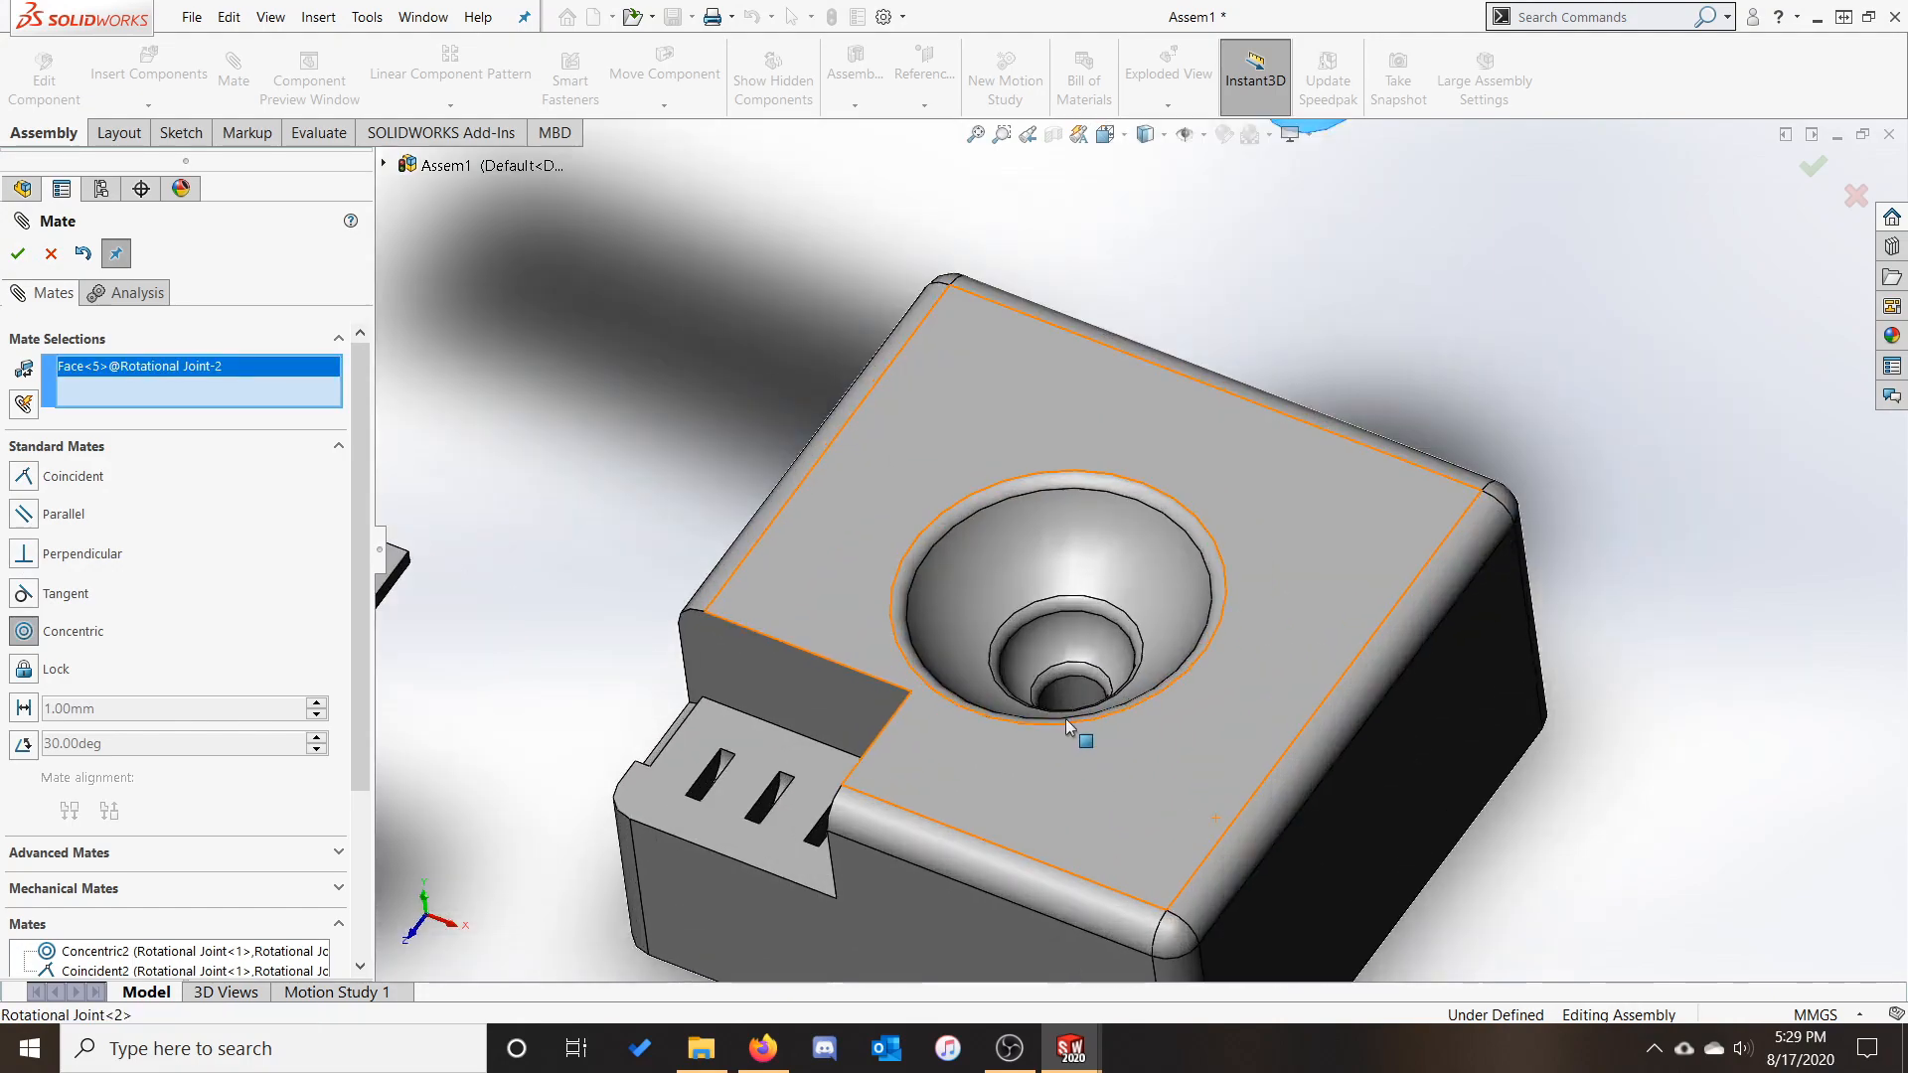
{"action": "left_click", "coordinate": [1067, 696]}
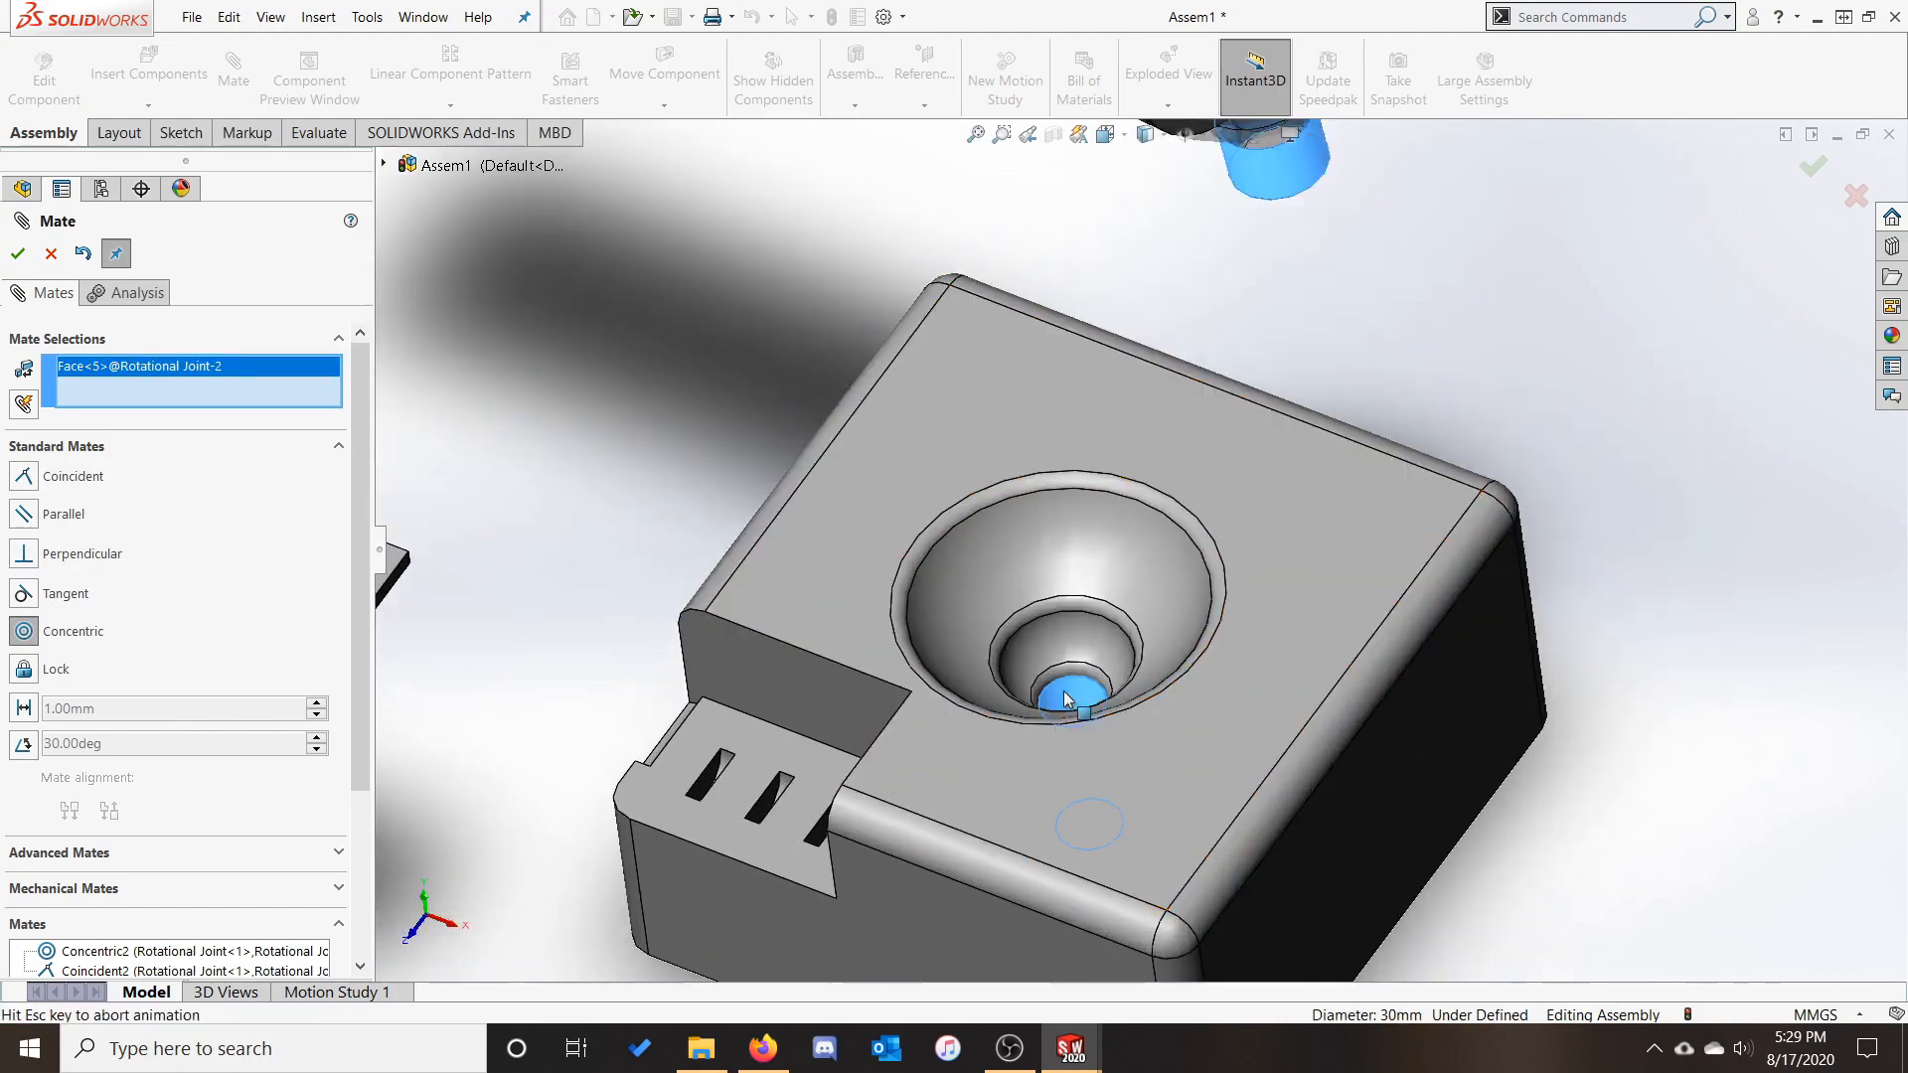
Add a concentric mate between the plug joint's spherical face and the Base's spherical recess to seat the ball
{"action": "left_click", "coordinate": [23, 636]}
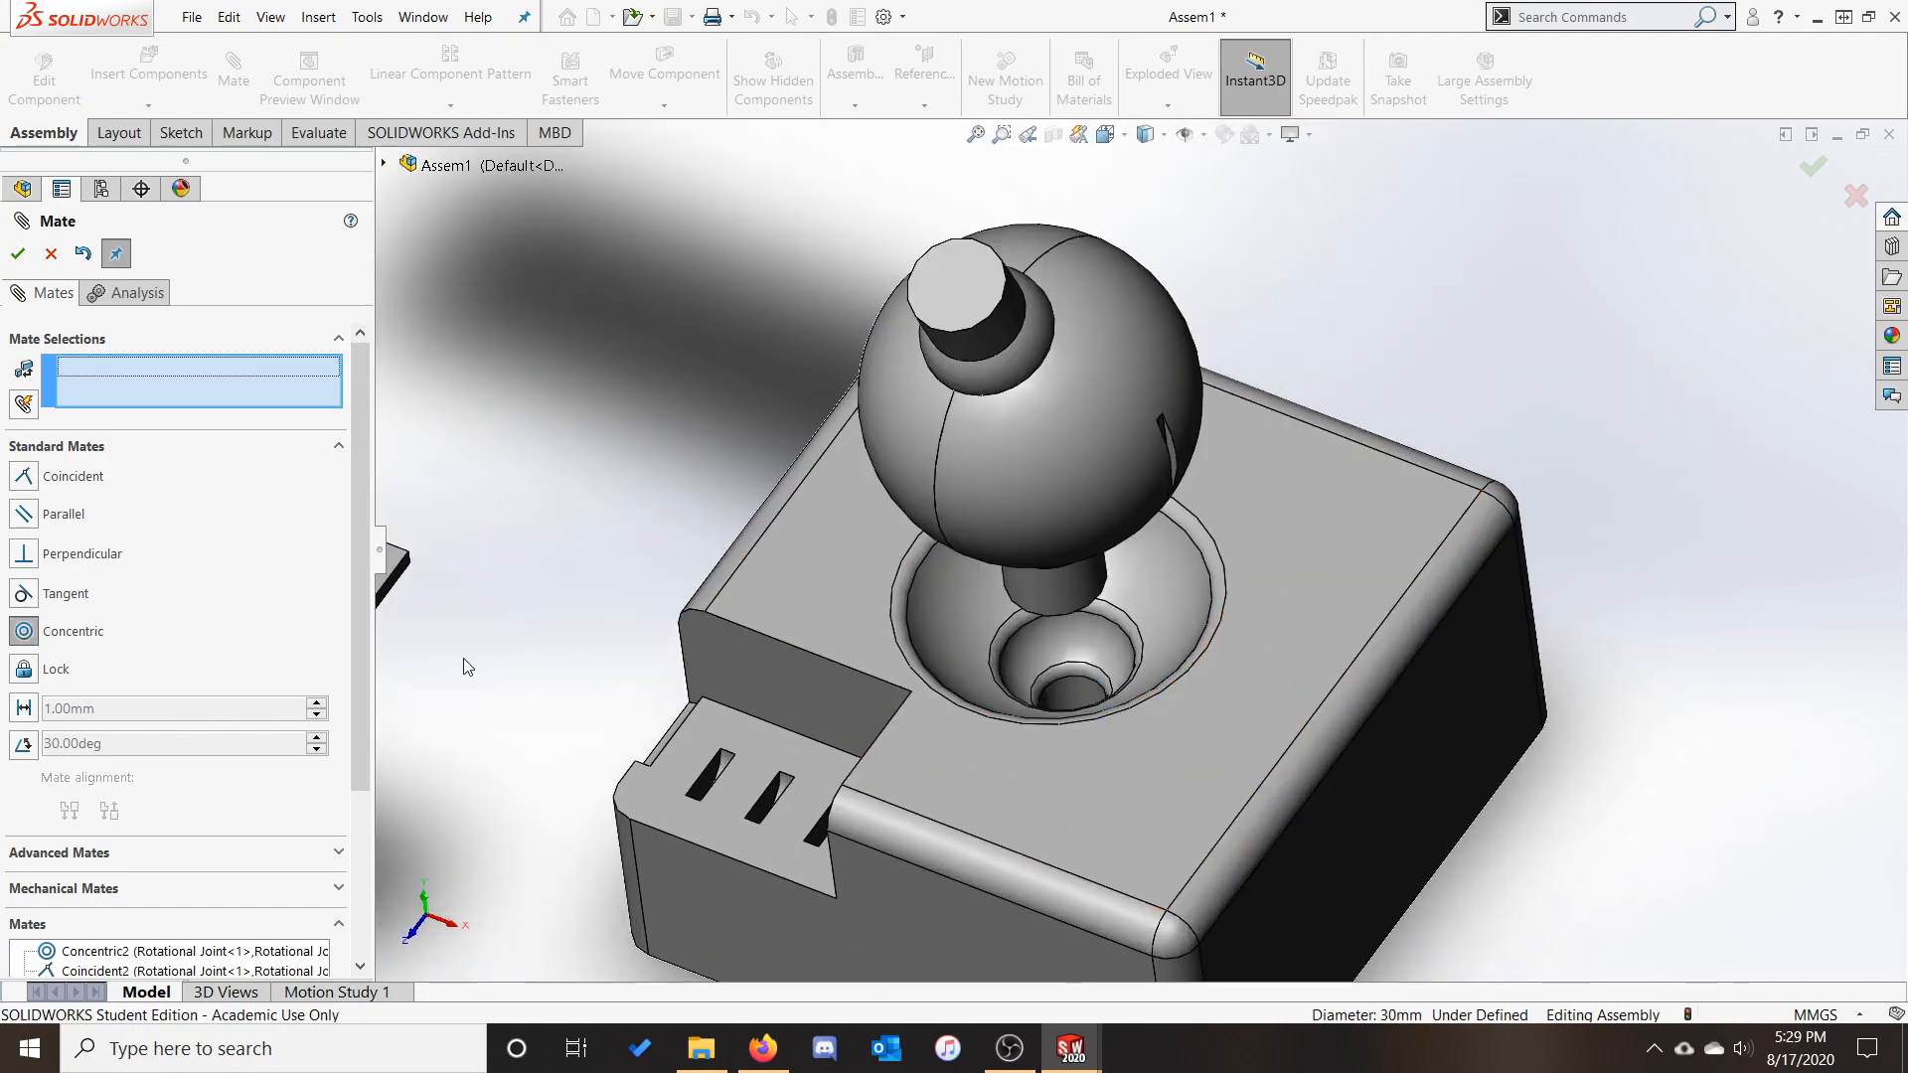
{"action": "left_click", "coordinate": [1101, 490]}
{"action": "left_click", "coordinate": [1166, 588]}
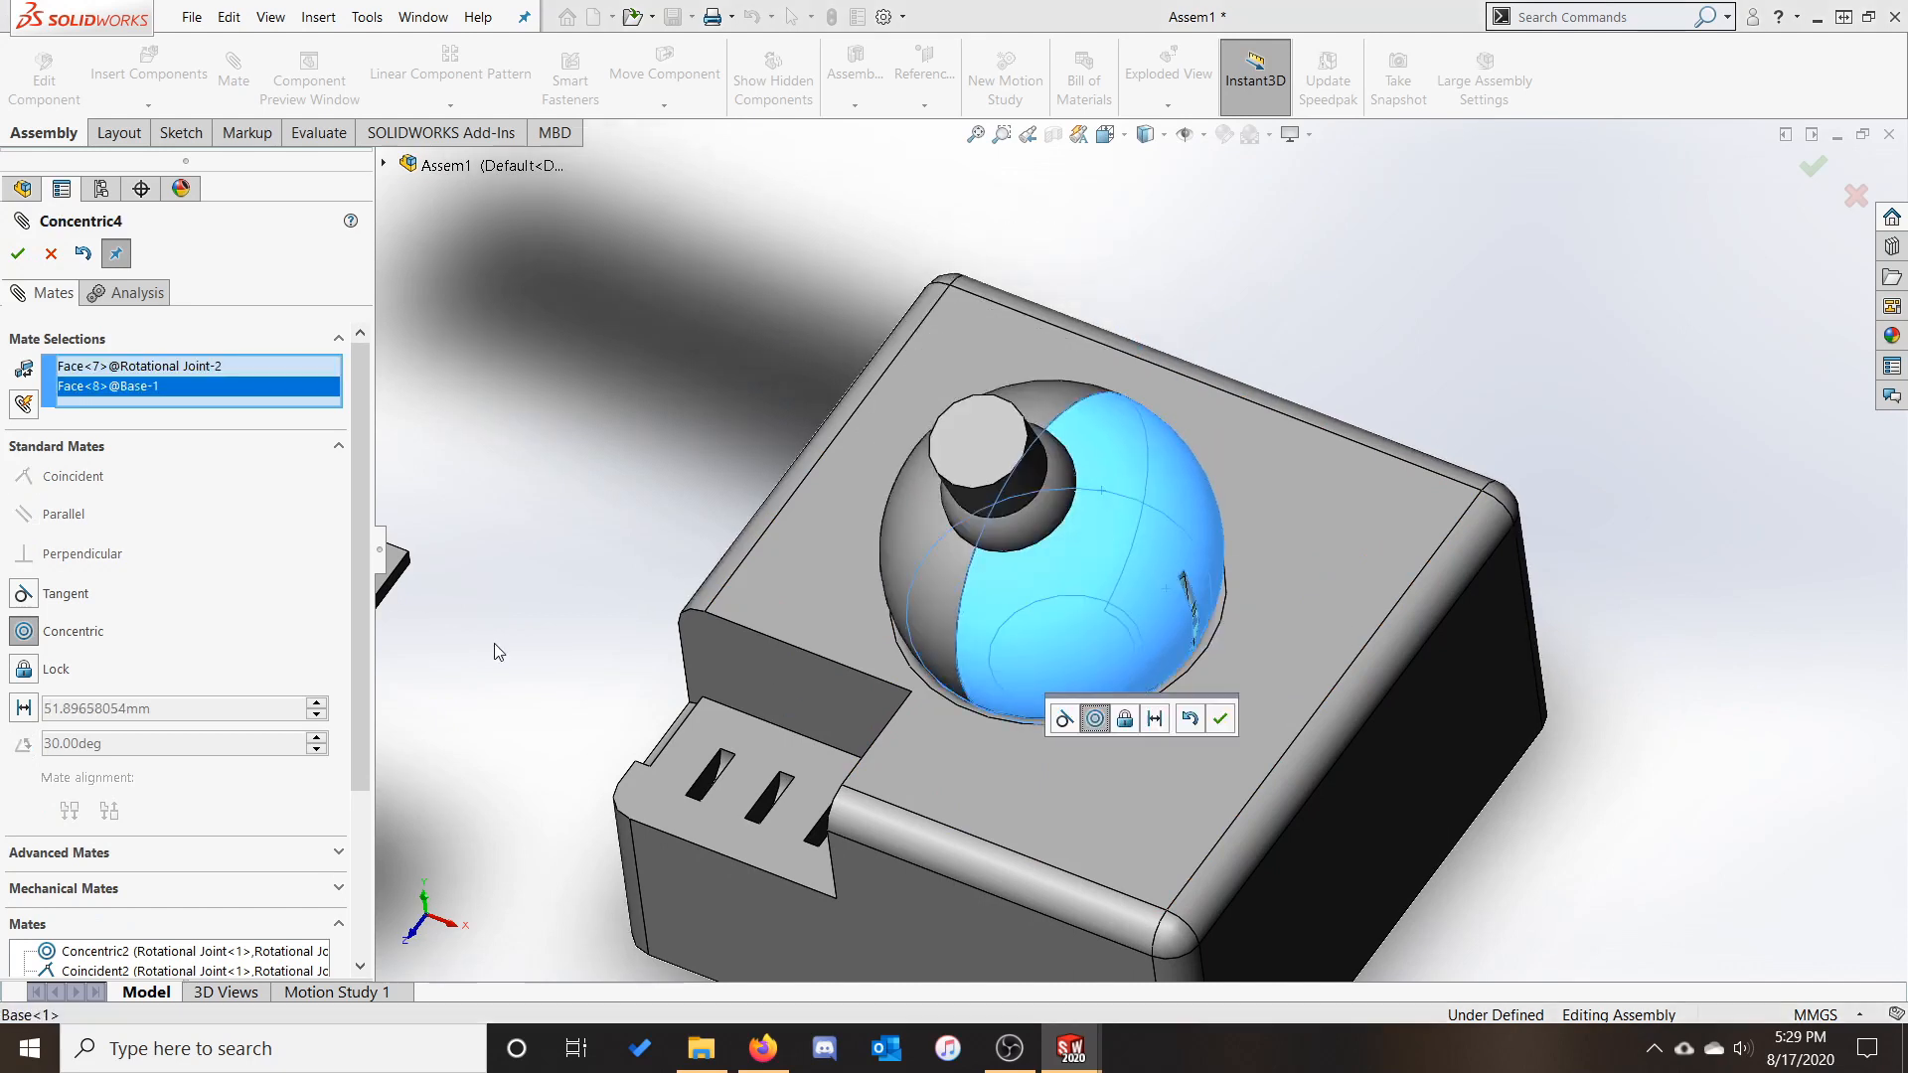
{"action": "left_click", "coordinate": [18, 254]}
Rotate the ball in the Base and swing the socket joint's stem down into the Base, and close the Mate command
{"action": "middle_click_drag", "start_coordinate": [1441, 655], "coordinate": [1576, 700]}
{"action": "left_click", "coordinate": [1106, 354]}
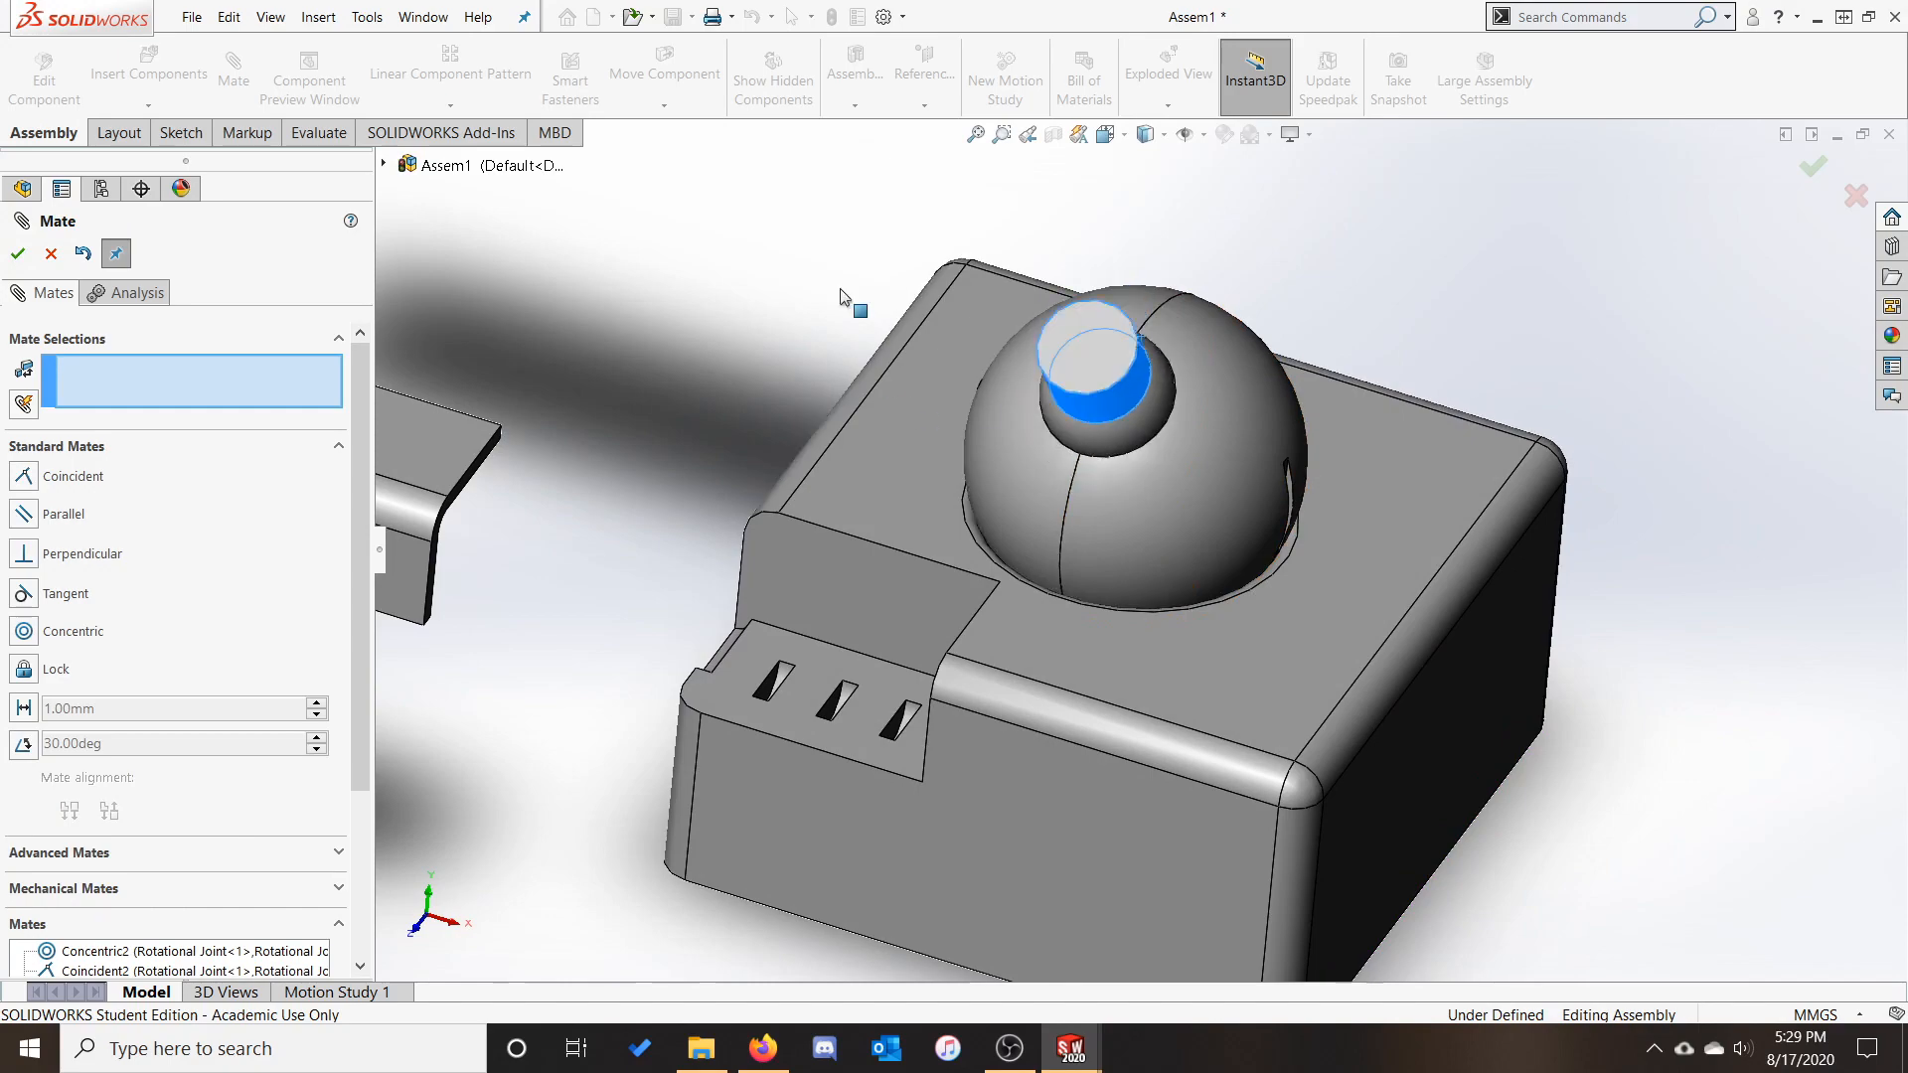
{"action": "left_click_drag", "start_coordinate": [840, 289], "coordinate": [1212, 455]}
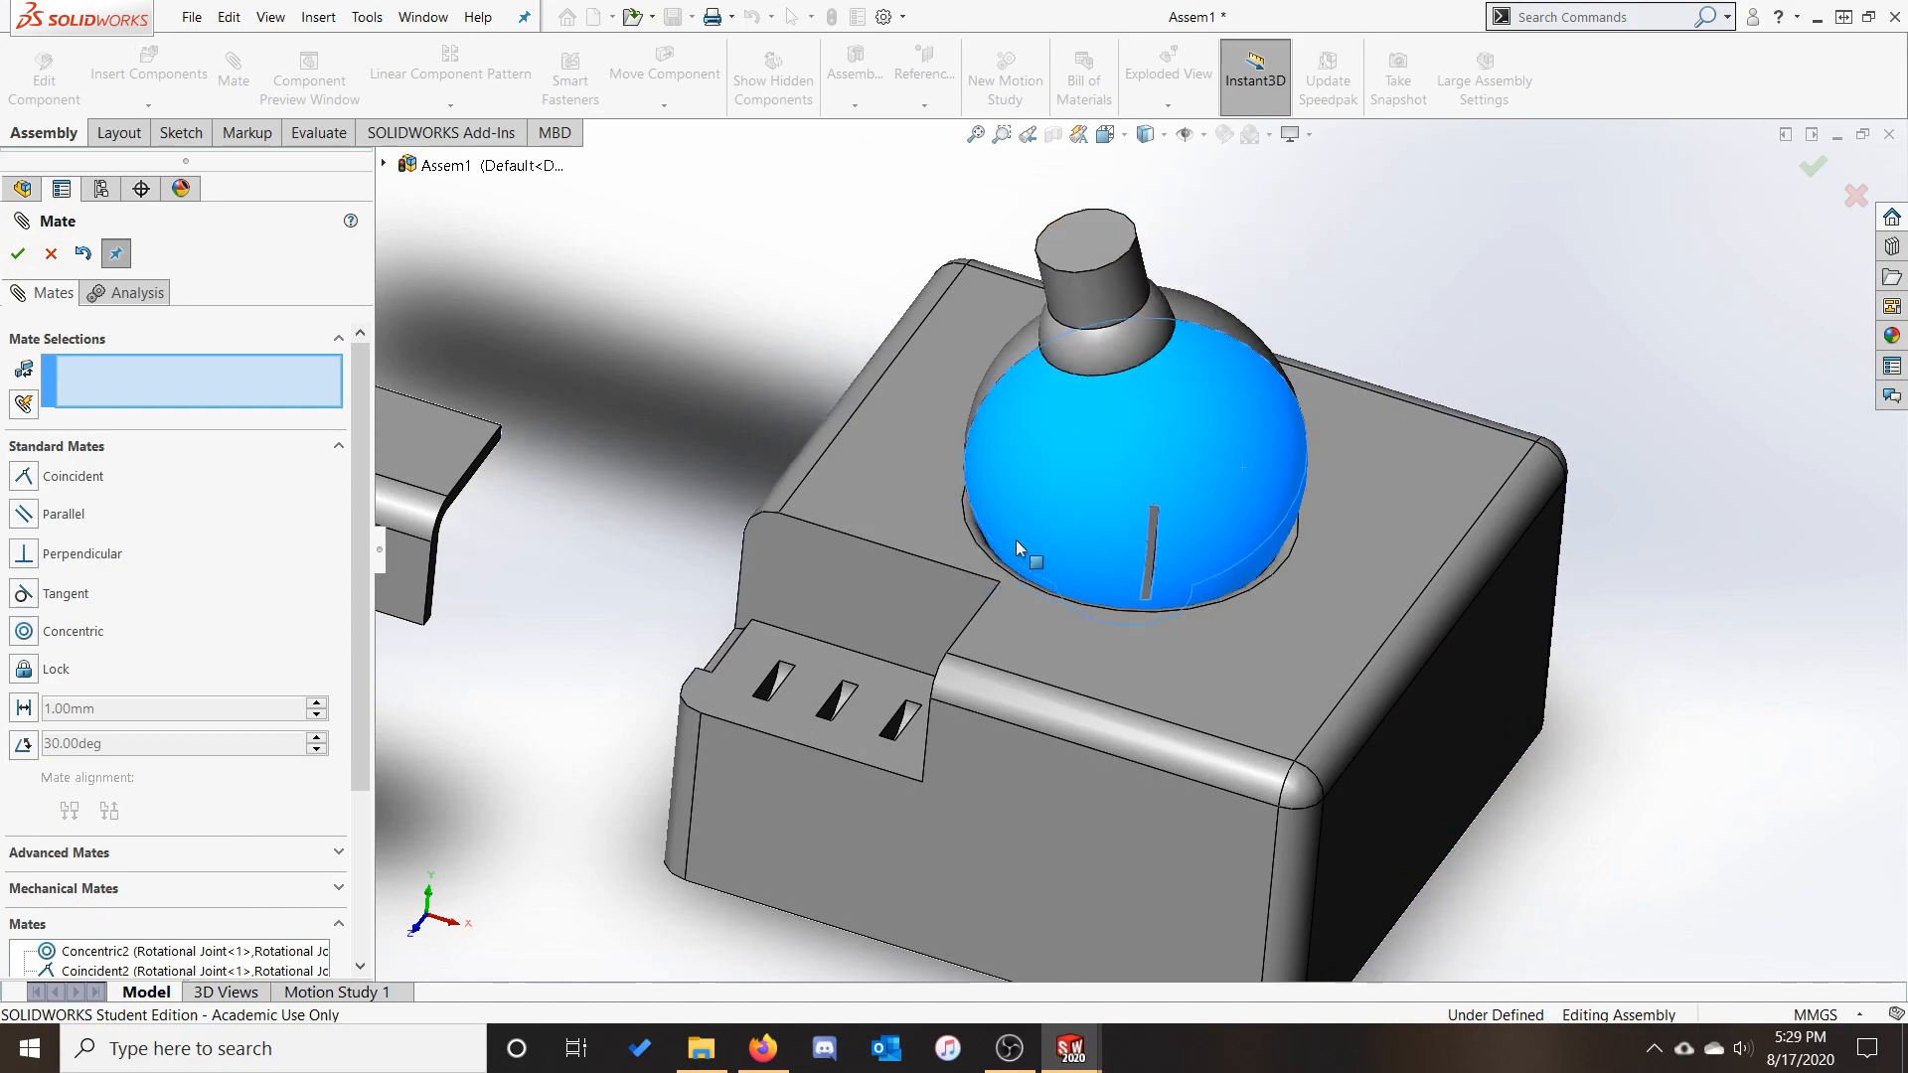
{"action": "left_click_drag", "start_coordinate": [1016, 539], "coordinate": [1141, 509]}
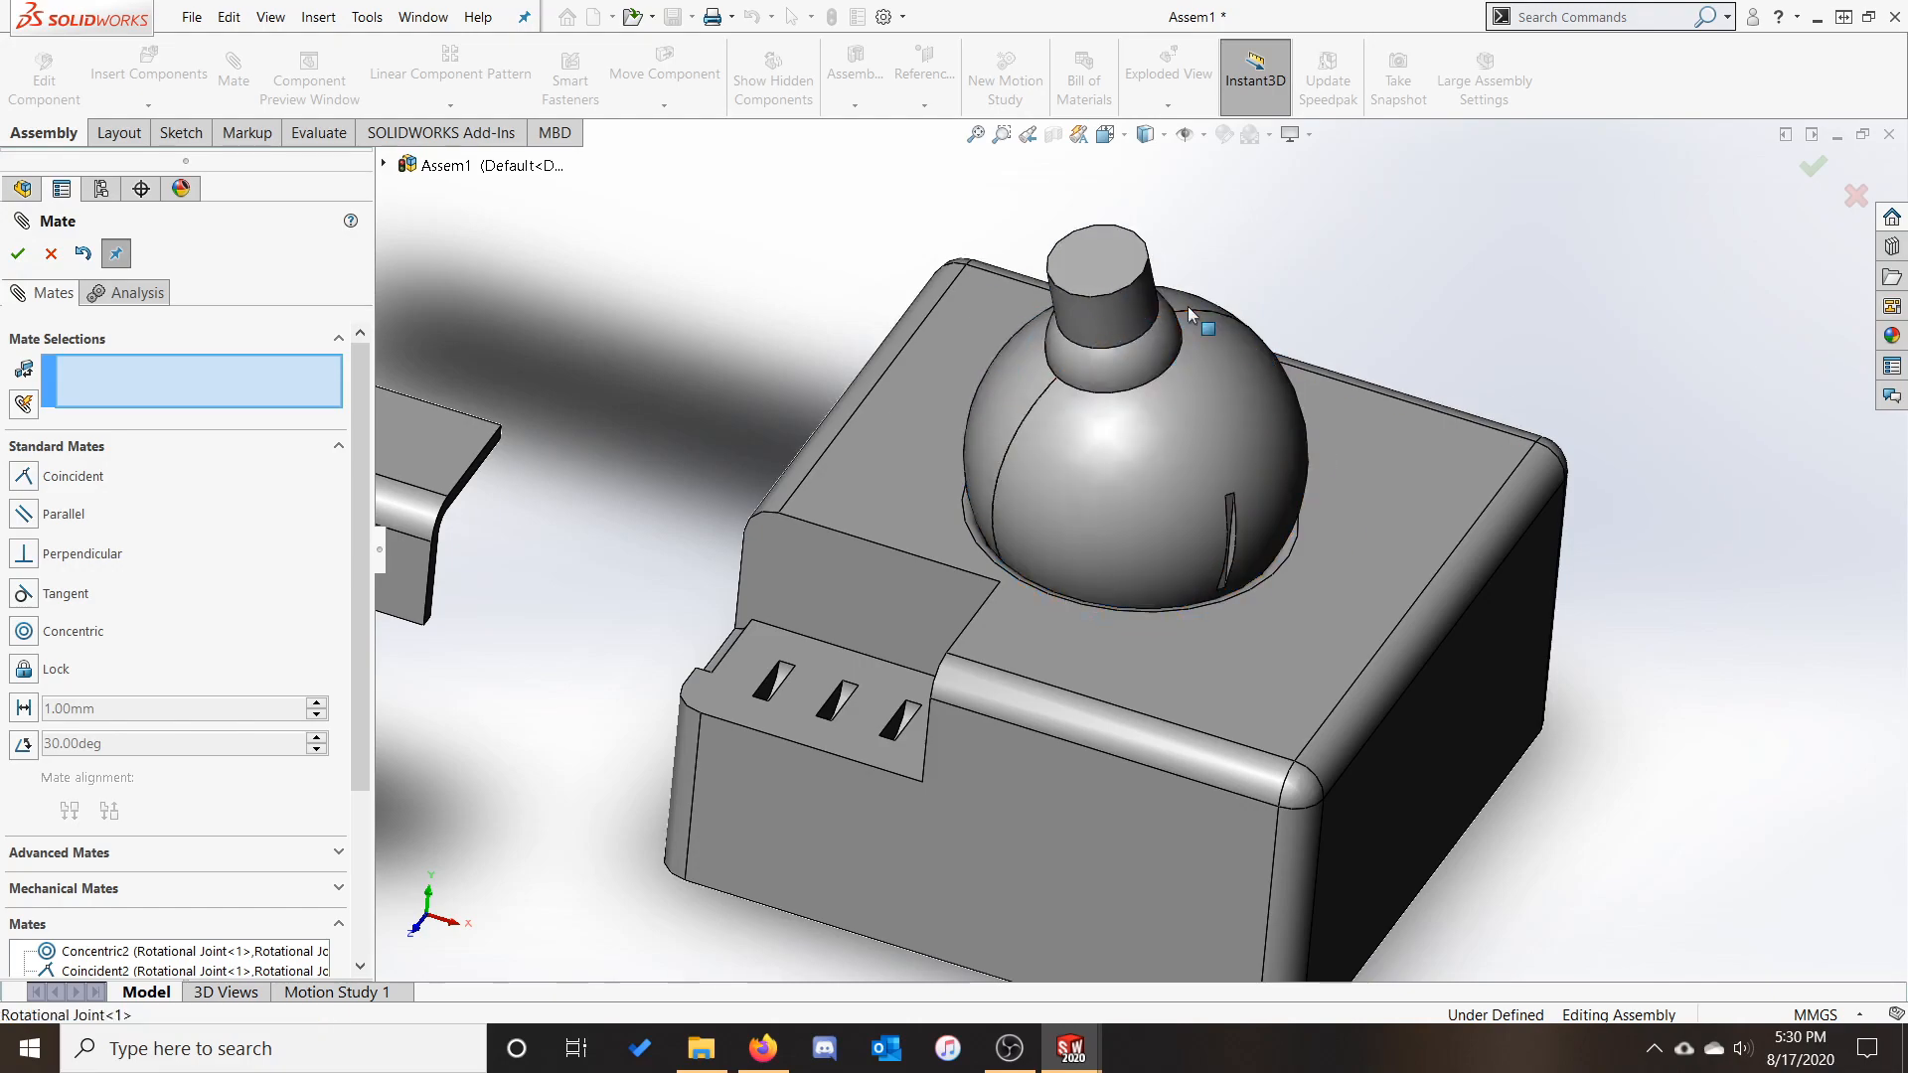
{"action": "left_click_drag", "start_coordinate": [1189, 306], "coordinate": [850, 533]}
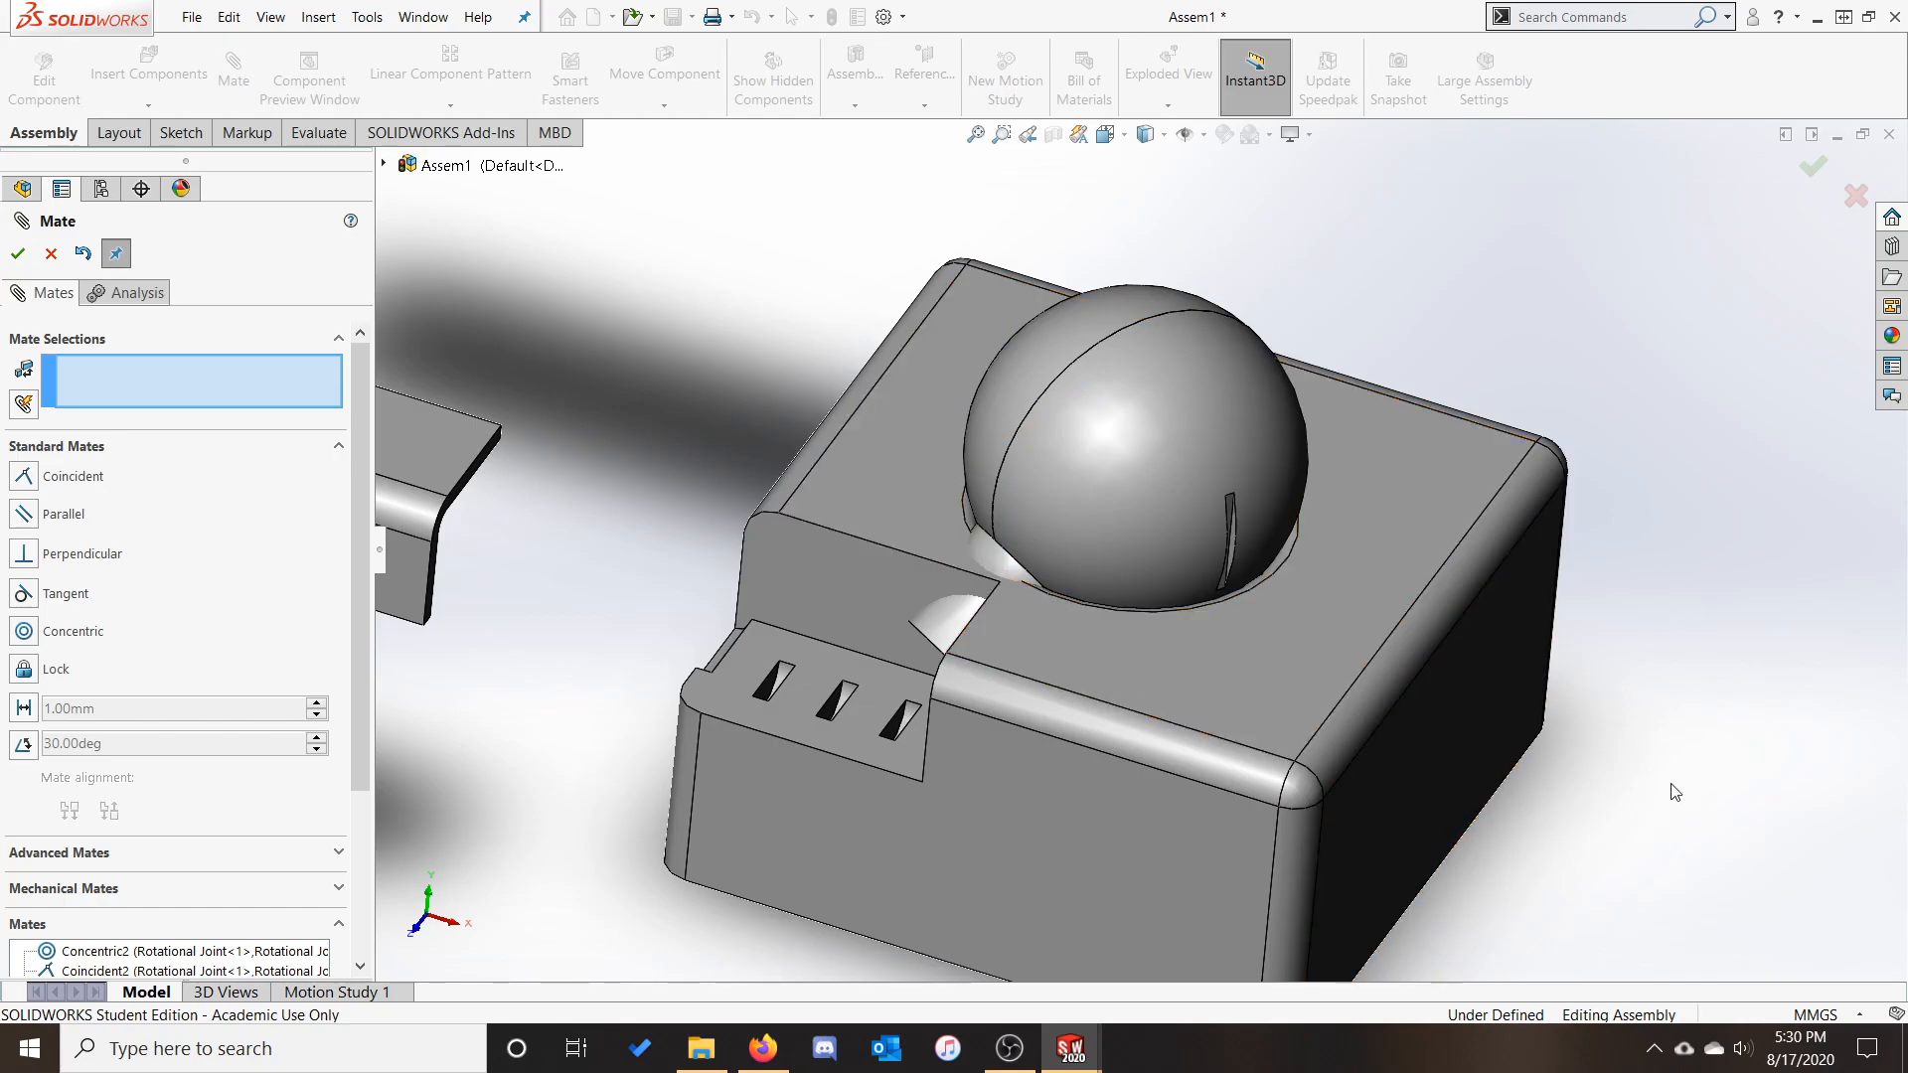
{"action": "key", "text": "Escape"}
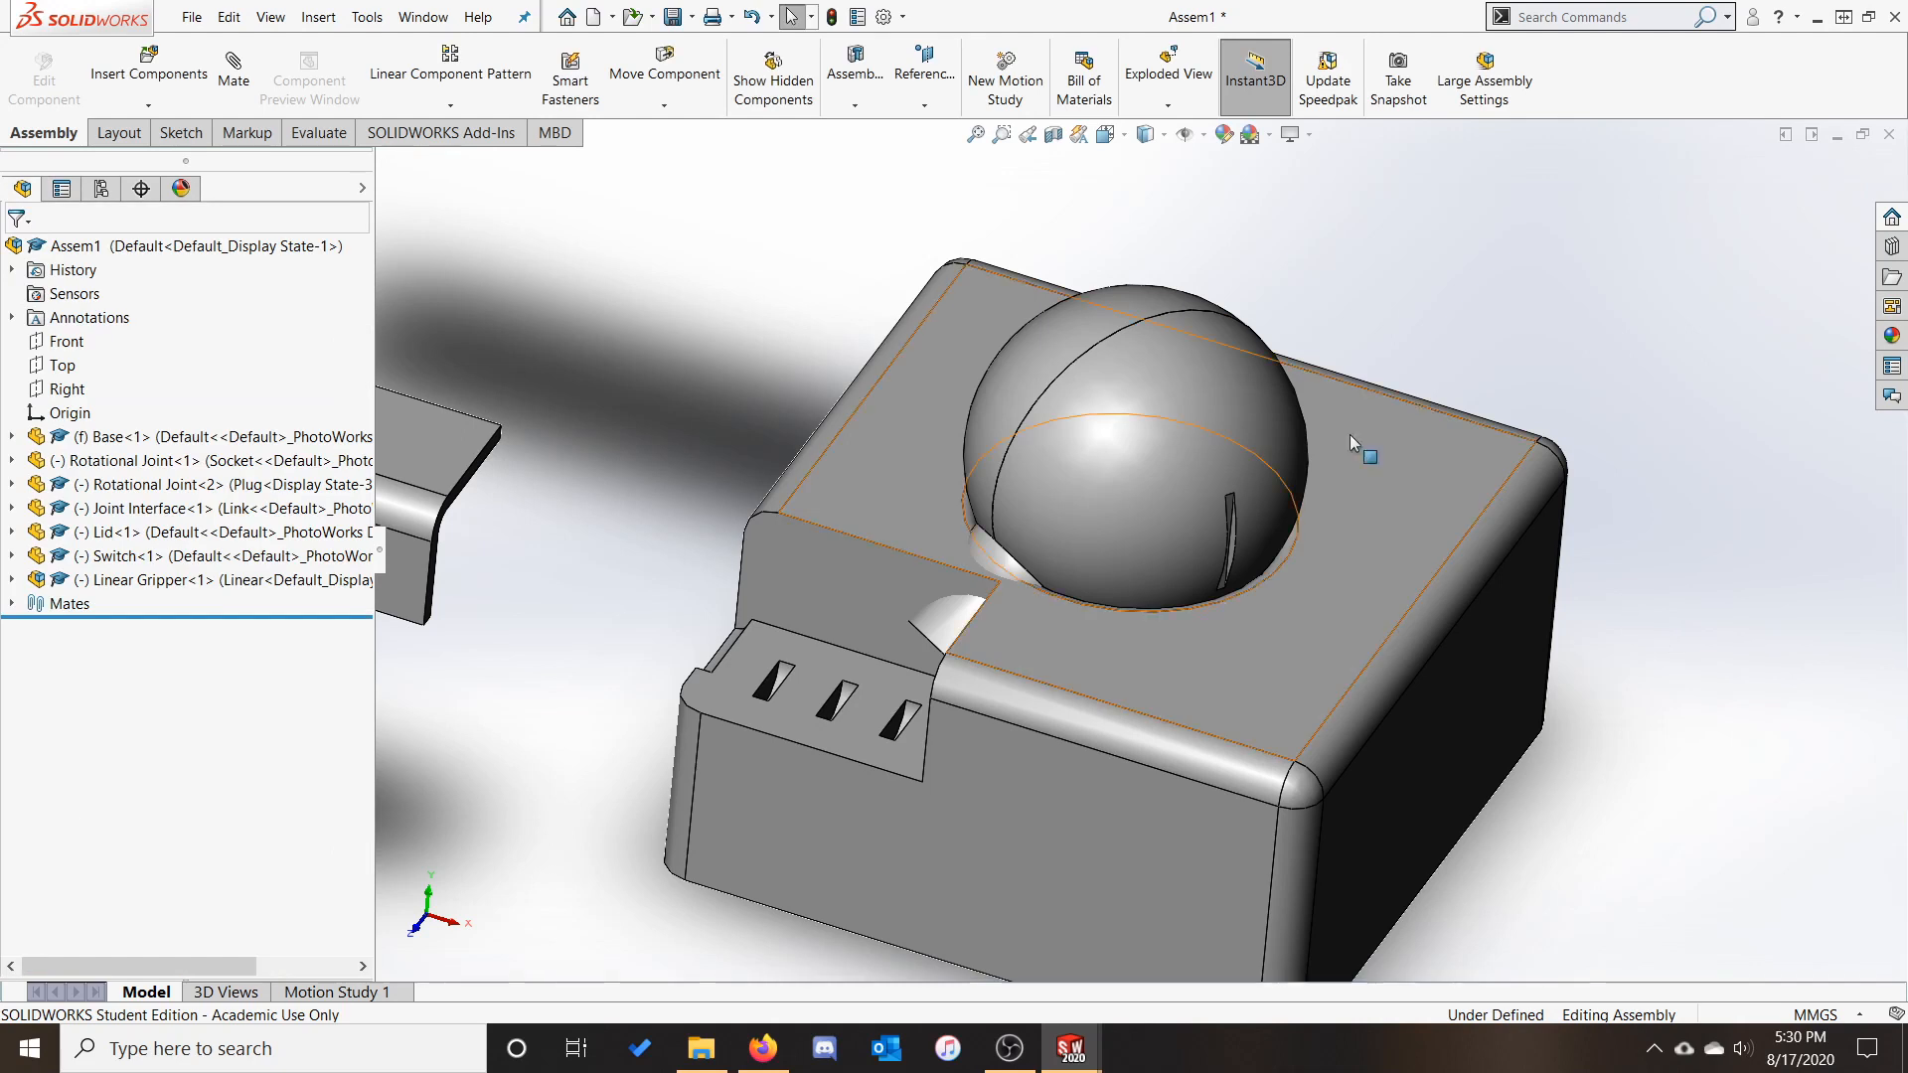
Try Move Component with the Collision Detection option and leave the command
{"action": "left_click", "coordinate": [664, 70]}
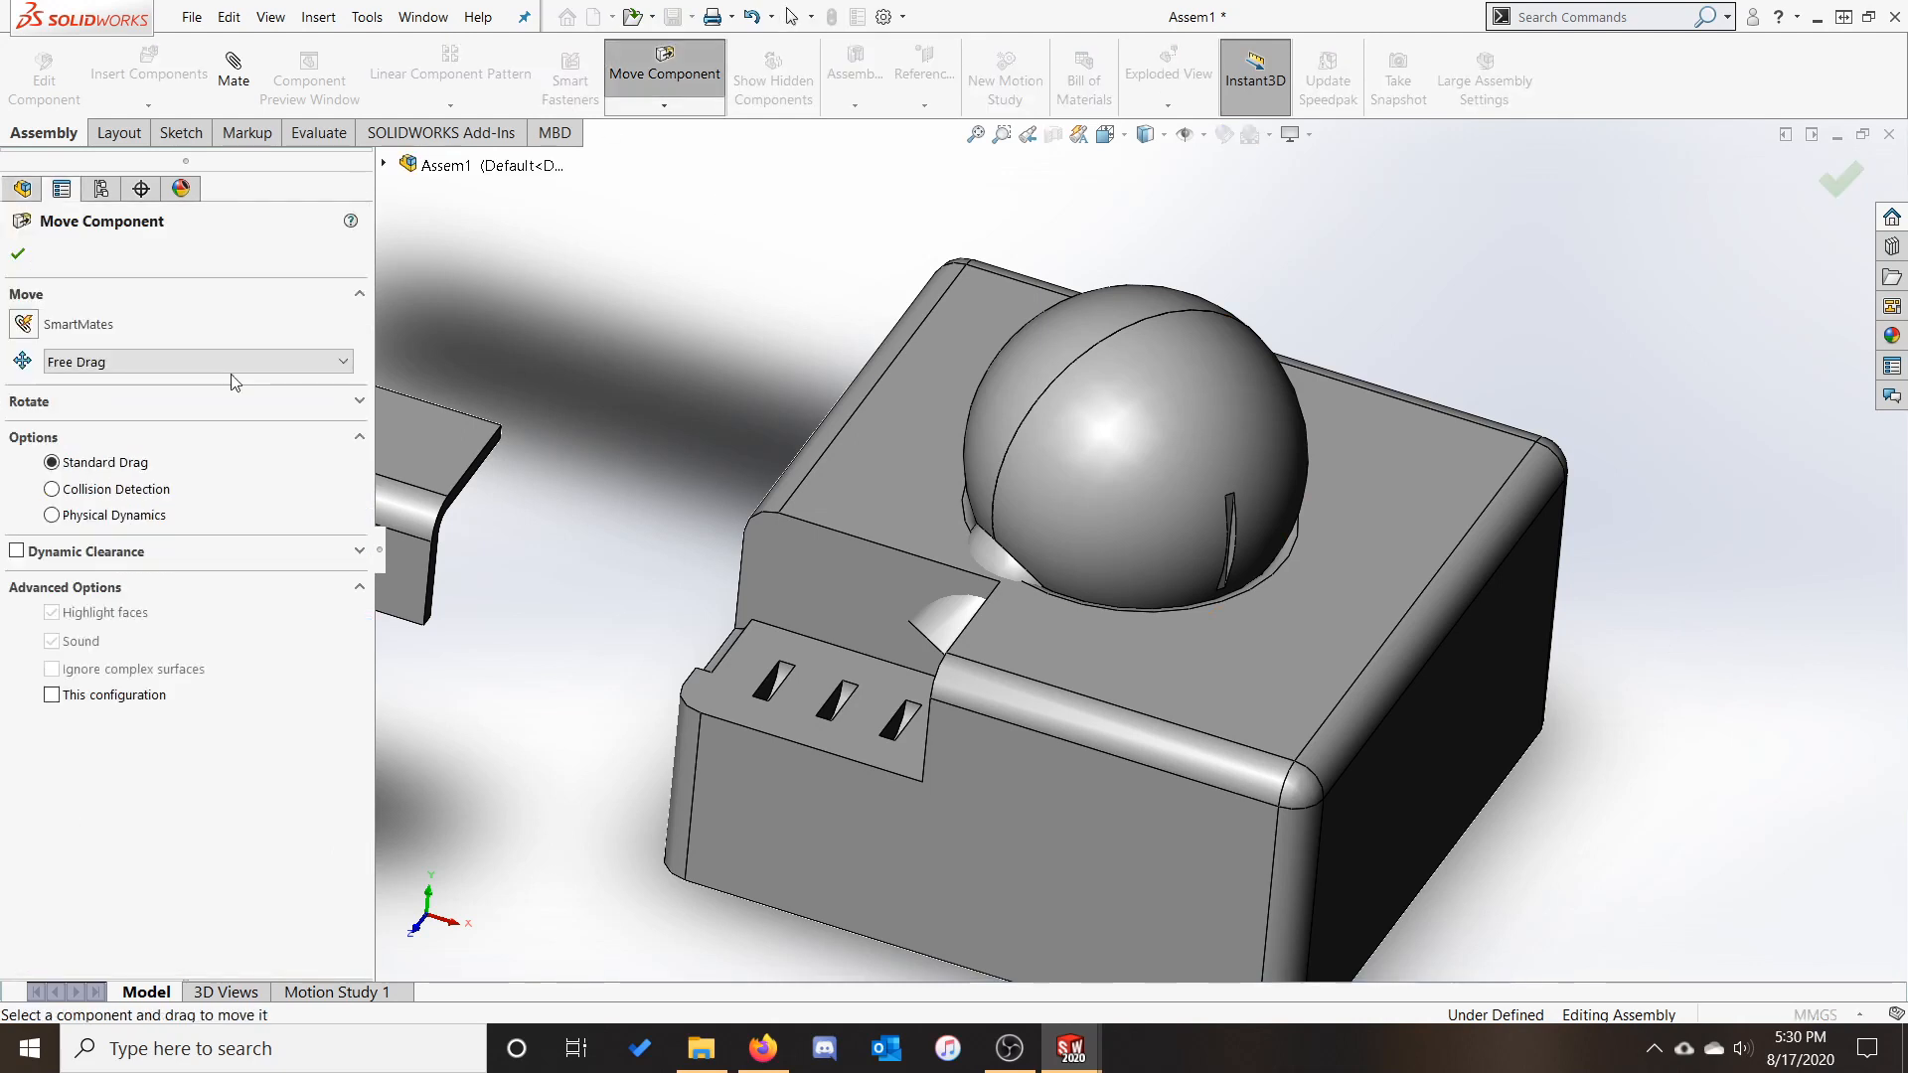
{"action": "left_click", "coordinate": [85, 497]}
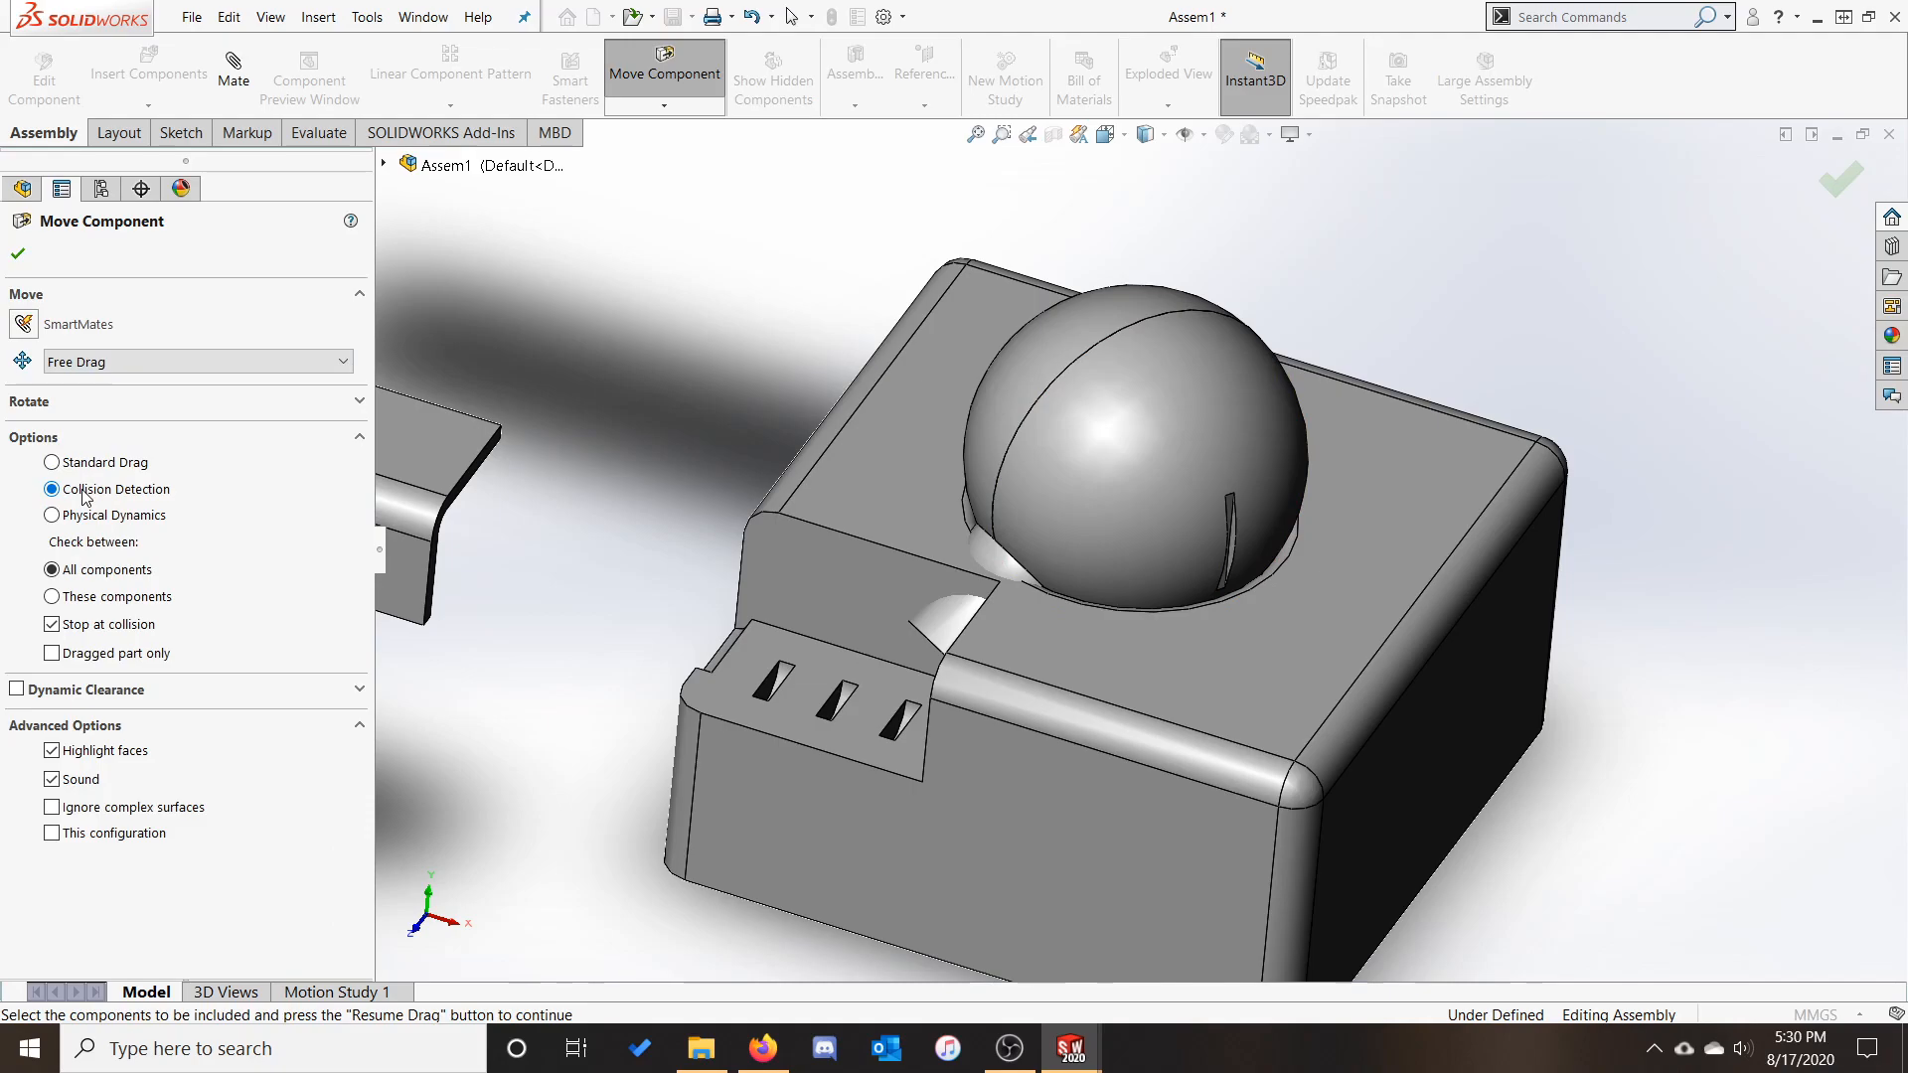
{"action": "key", "text": "Escape"}
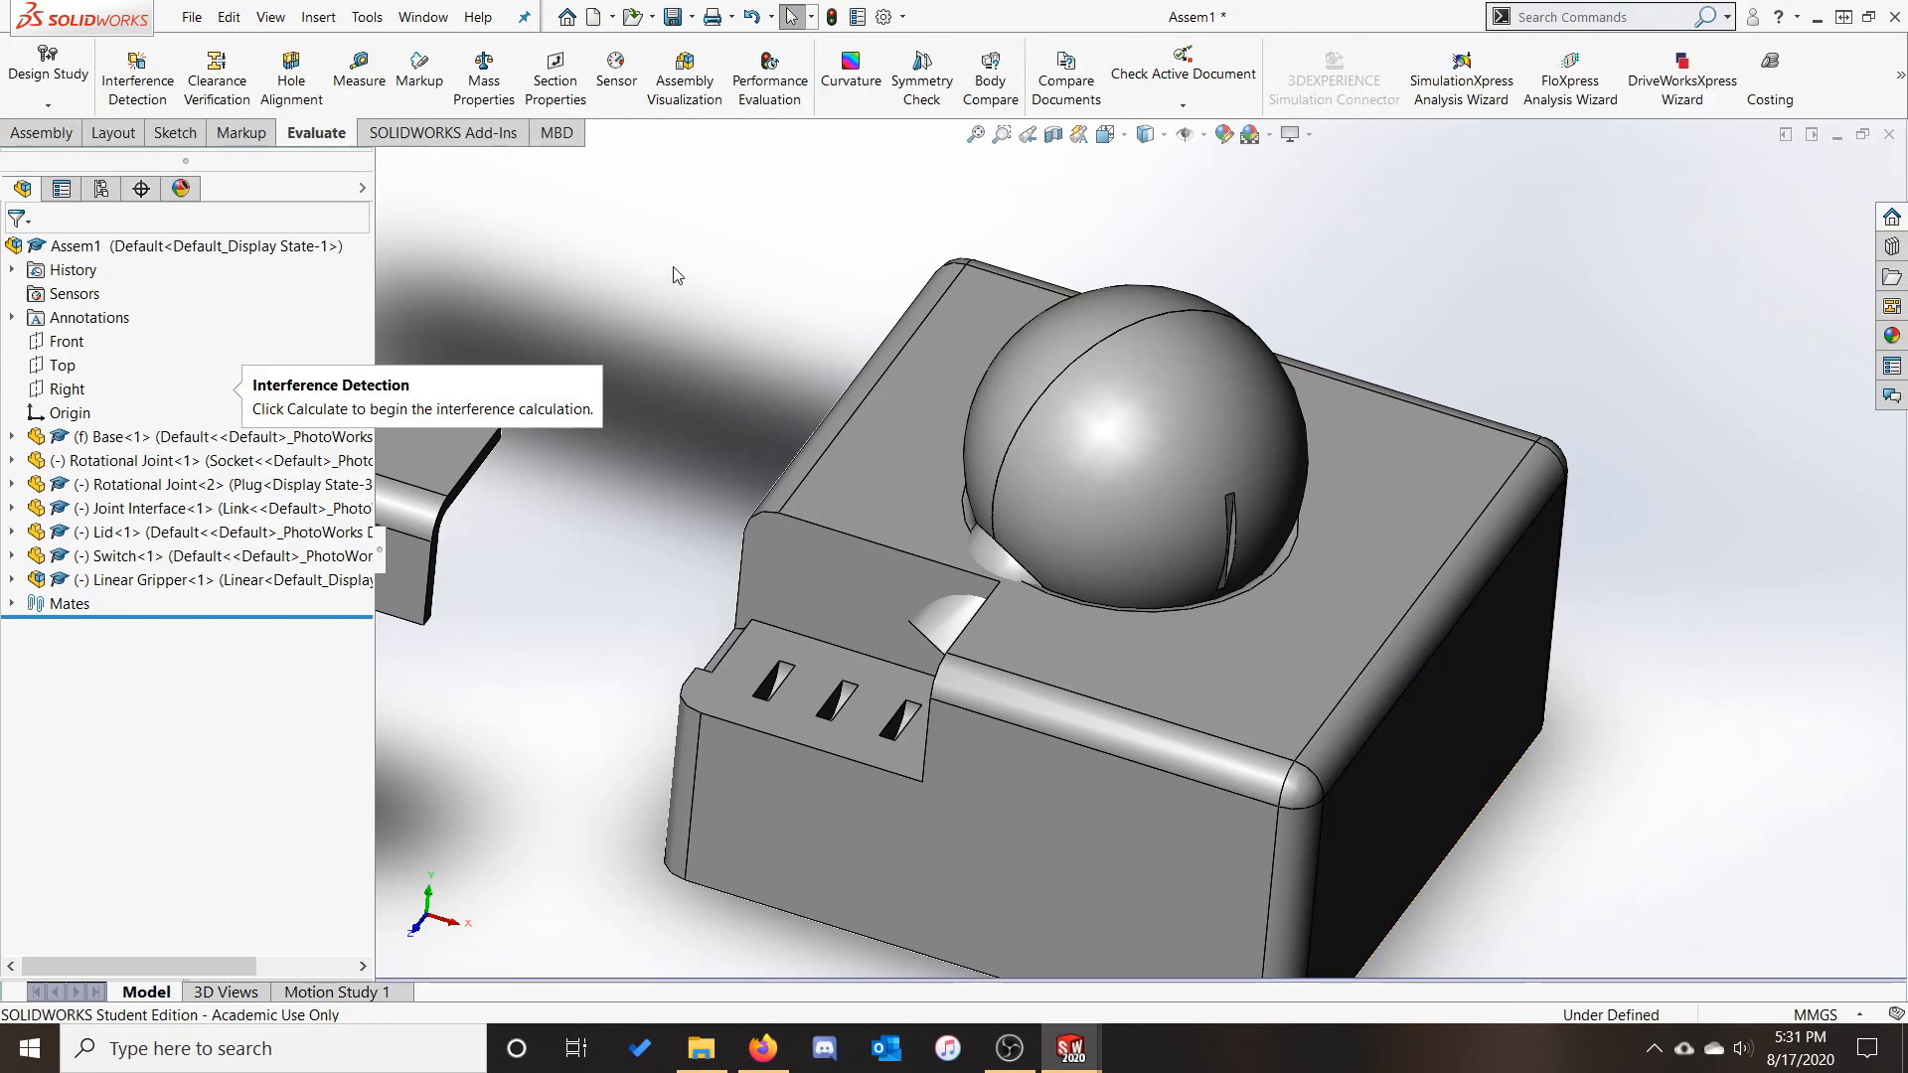
Run Interference Detection on the whole assembly, examine each interference between the joints and the Base, and close it
{"action": "left_click", "coordinate": [319, 131]}
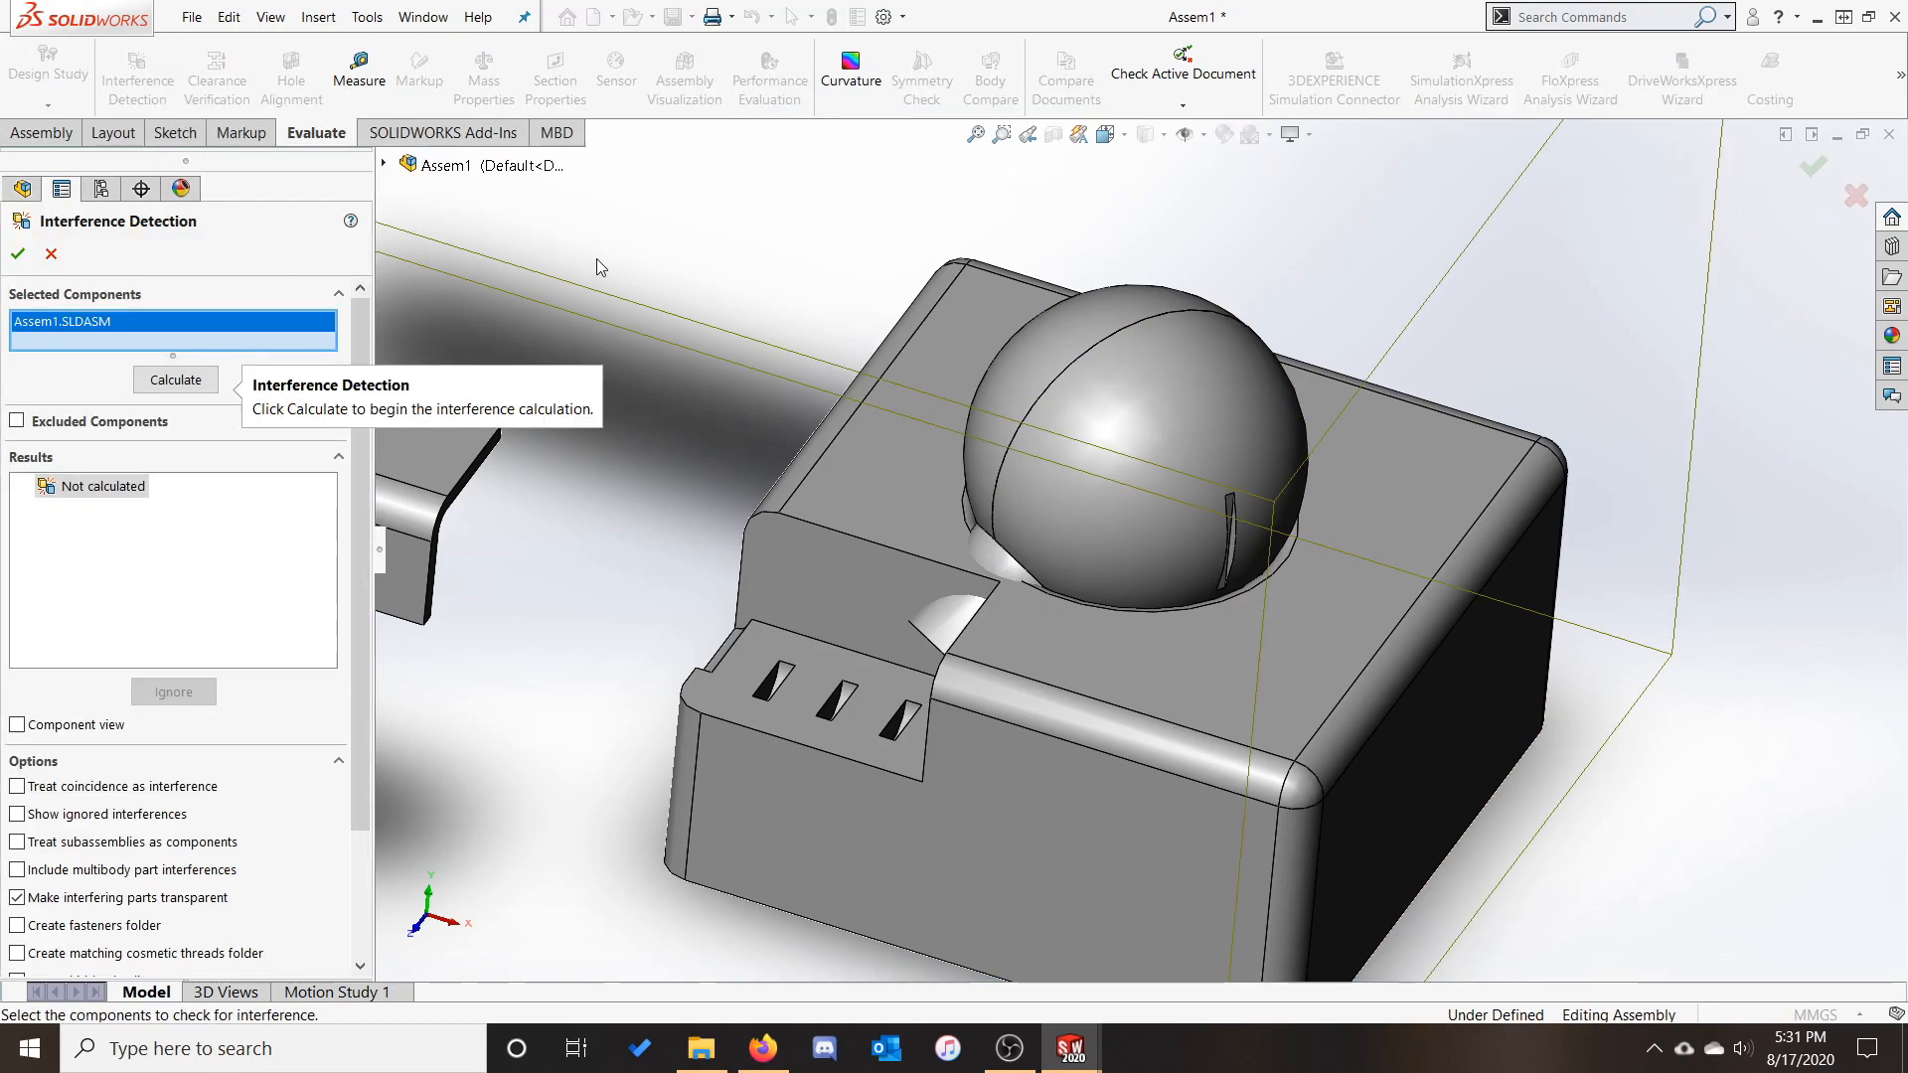
{"action": "left_click", "coordinate": [177, 380]}
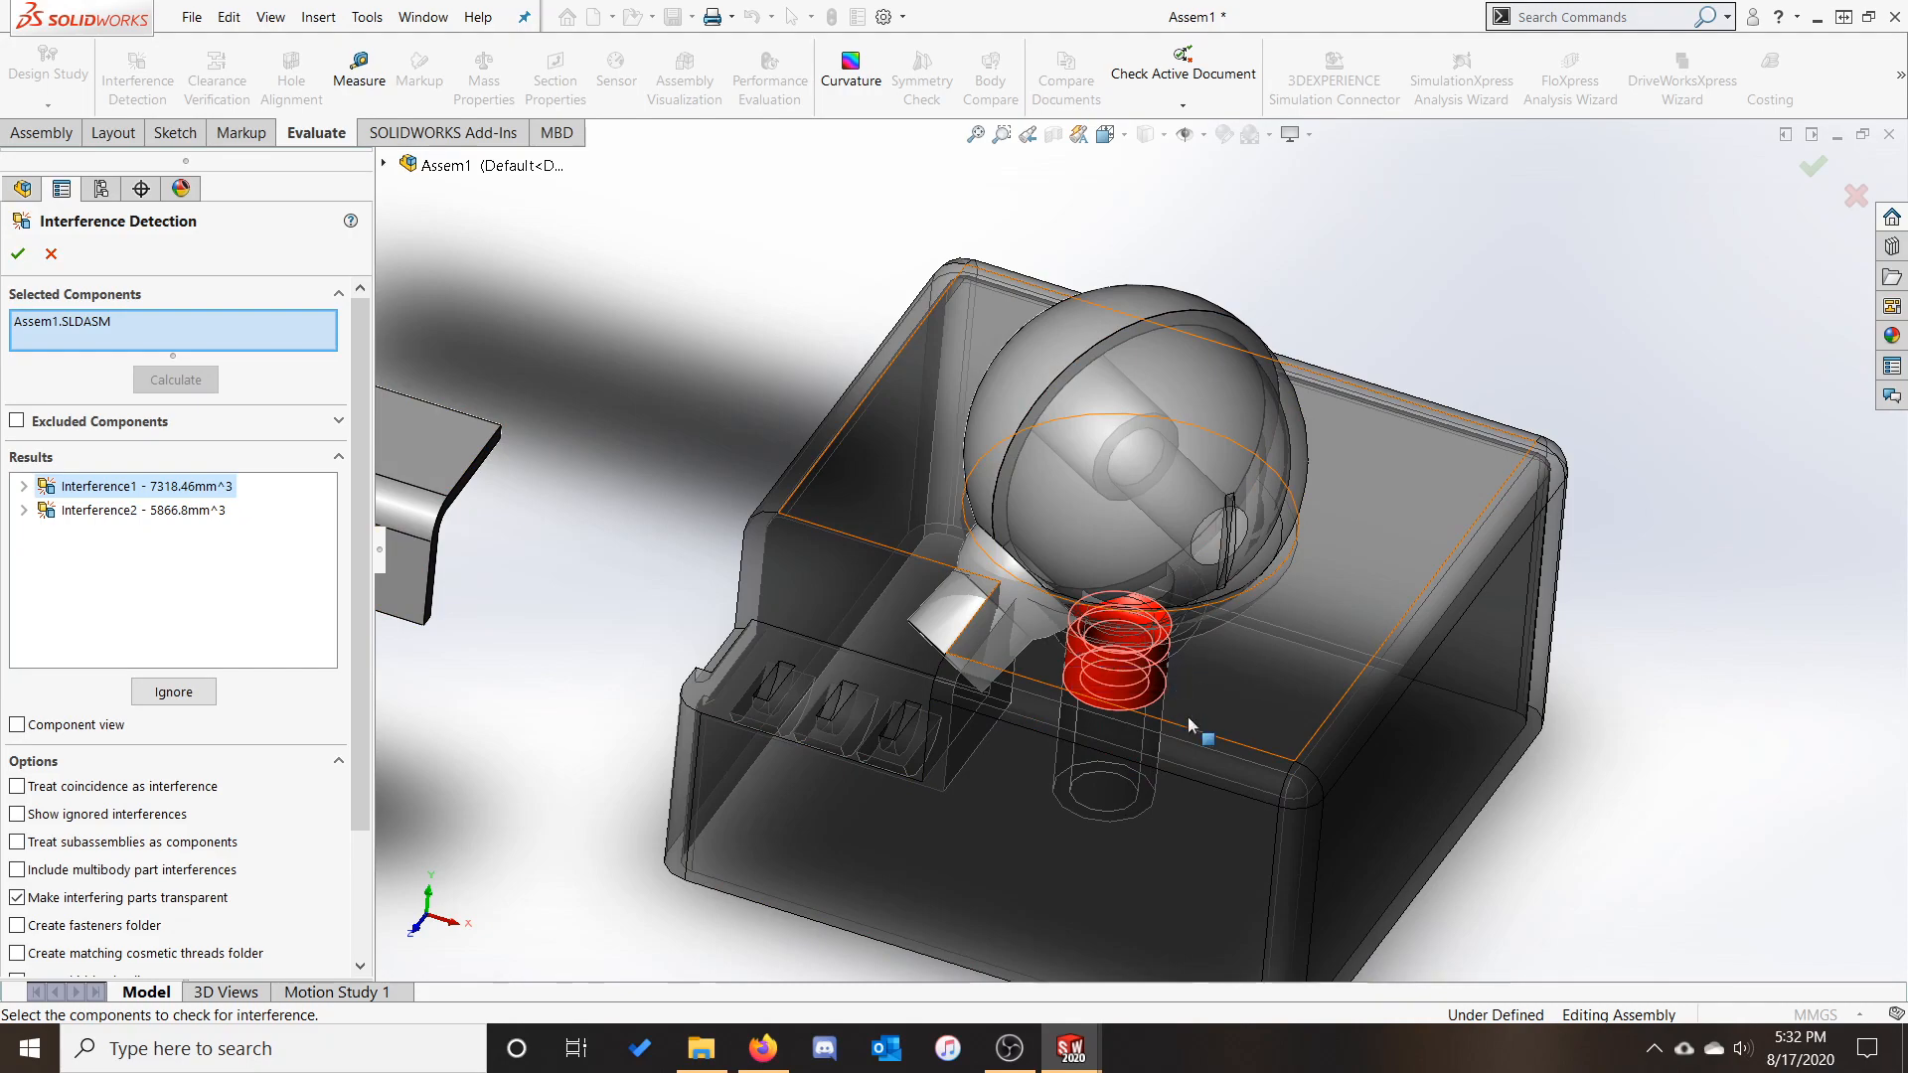
{"action": "left_click", "coordinate": [120, 511]}
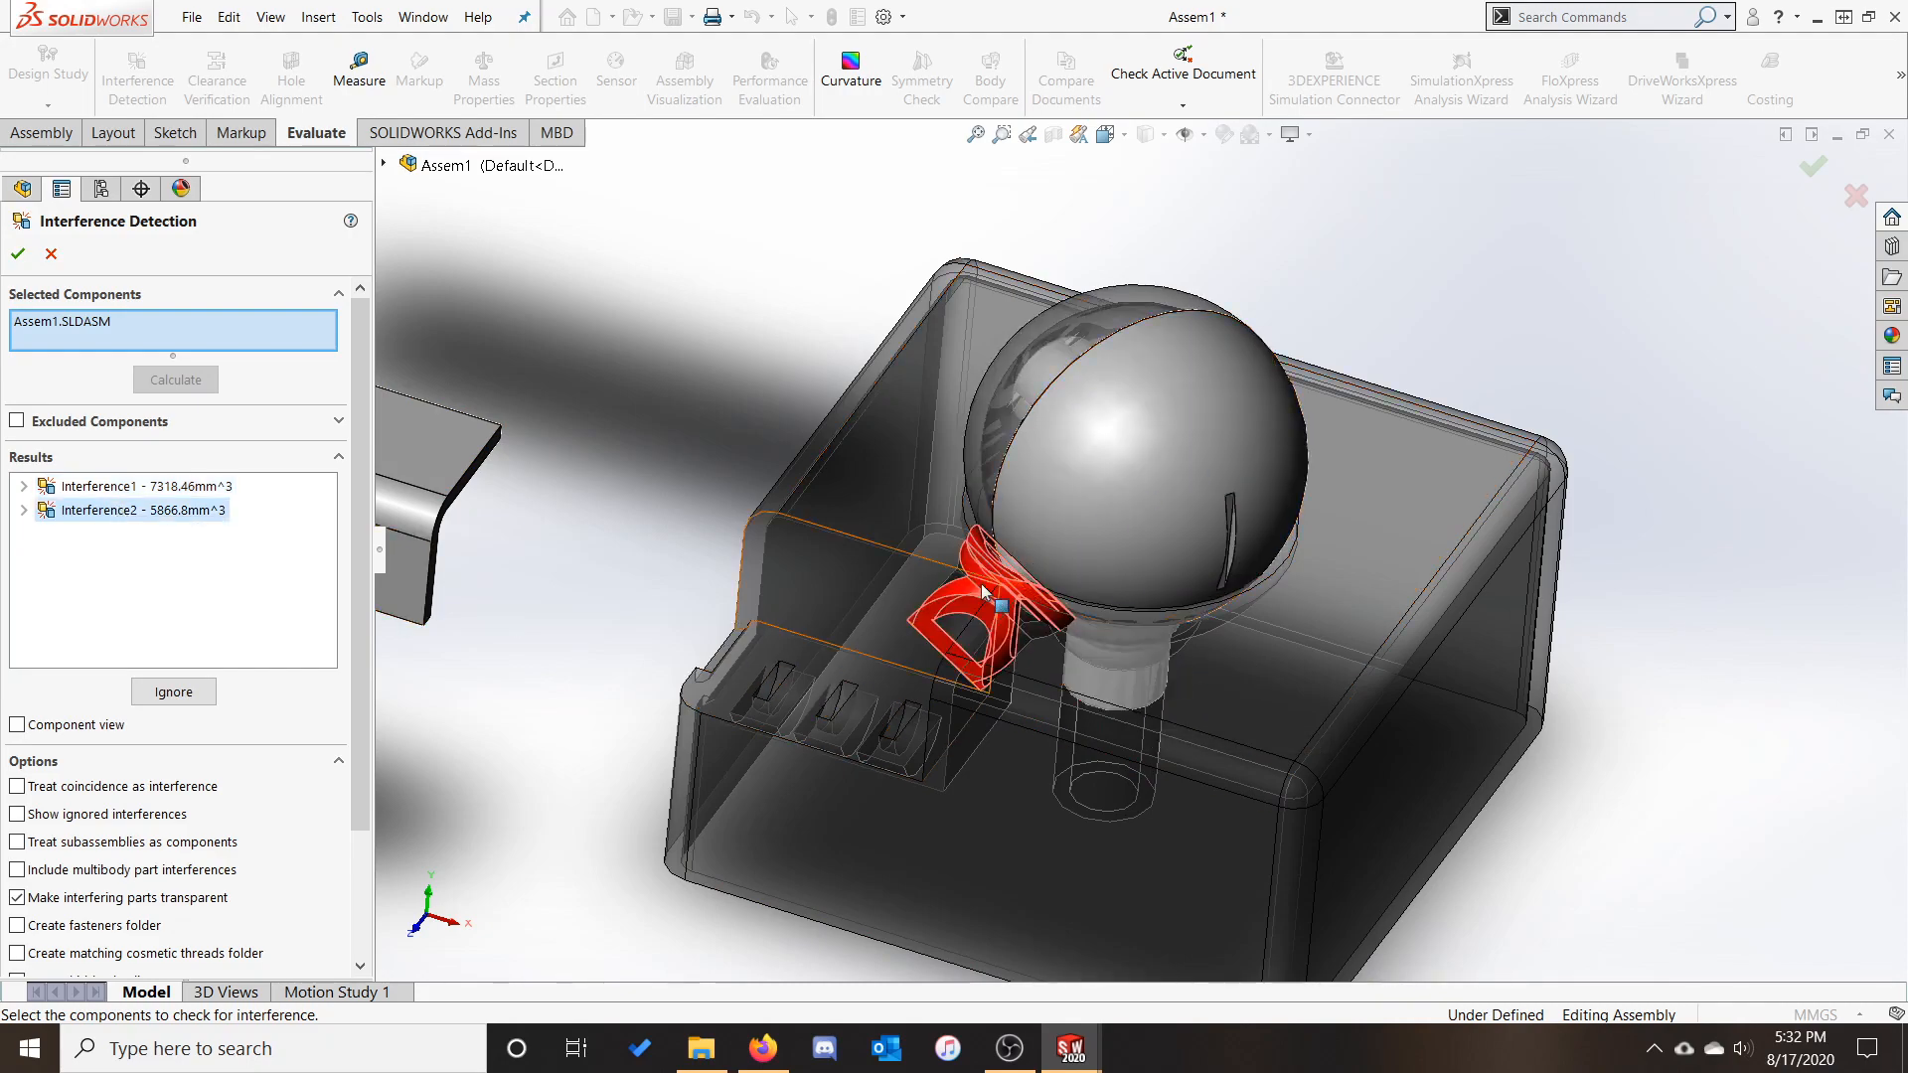
{"action": "left_click", "coordinate": [51, 256]}
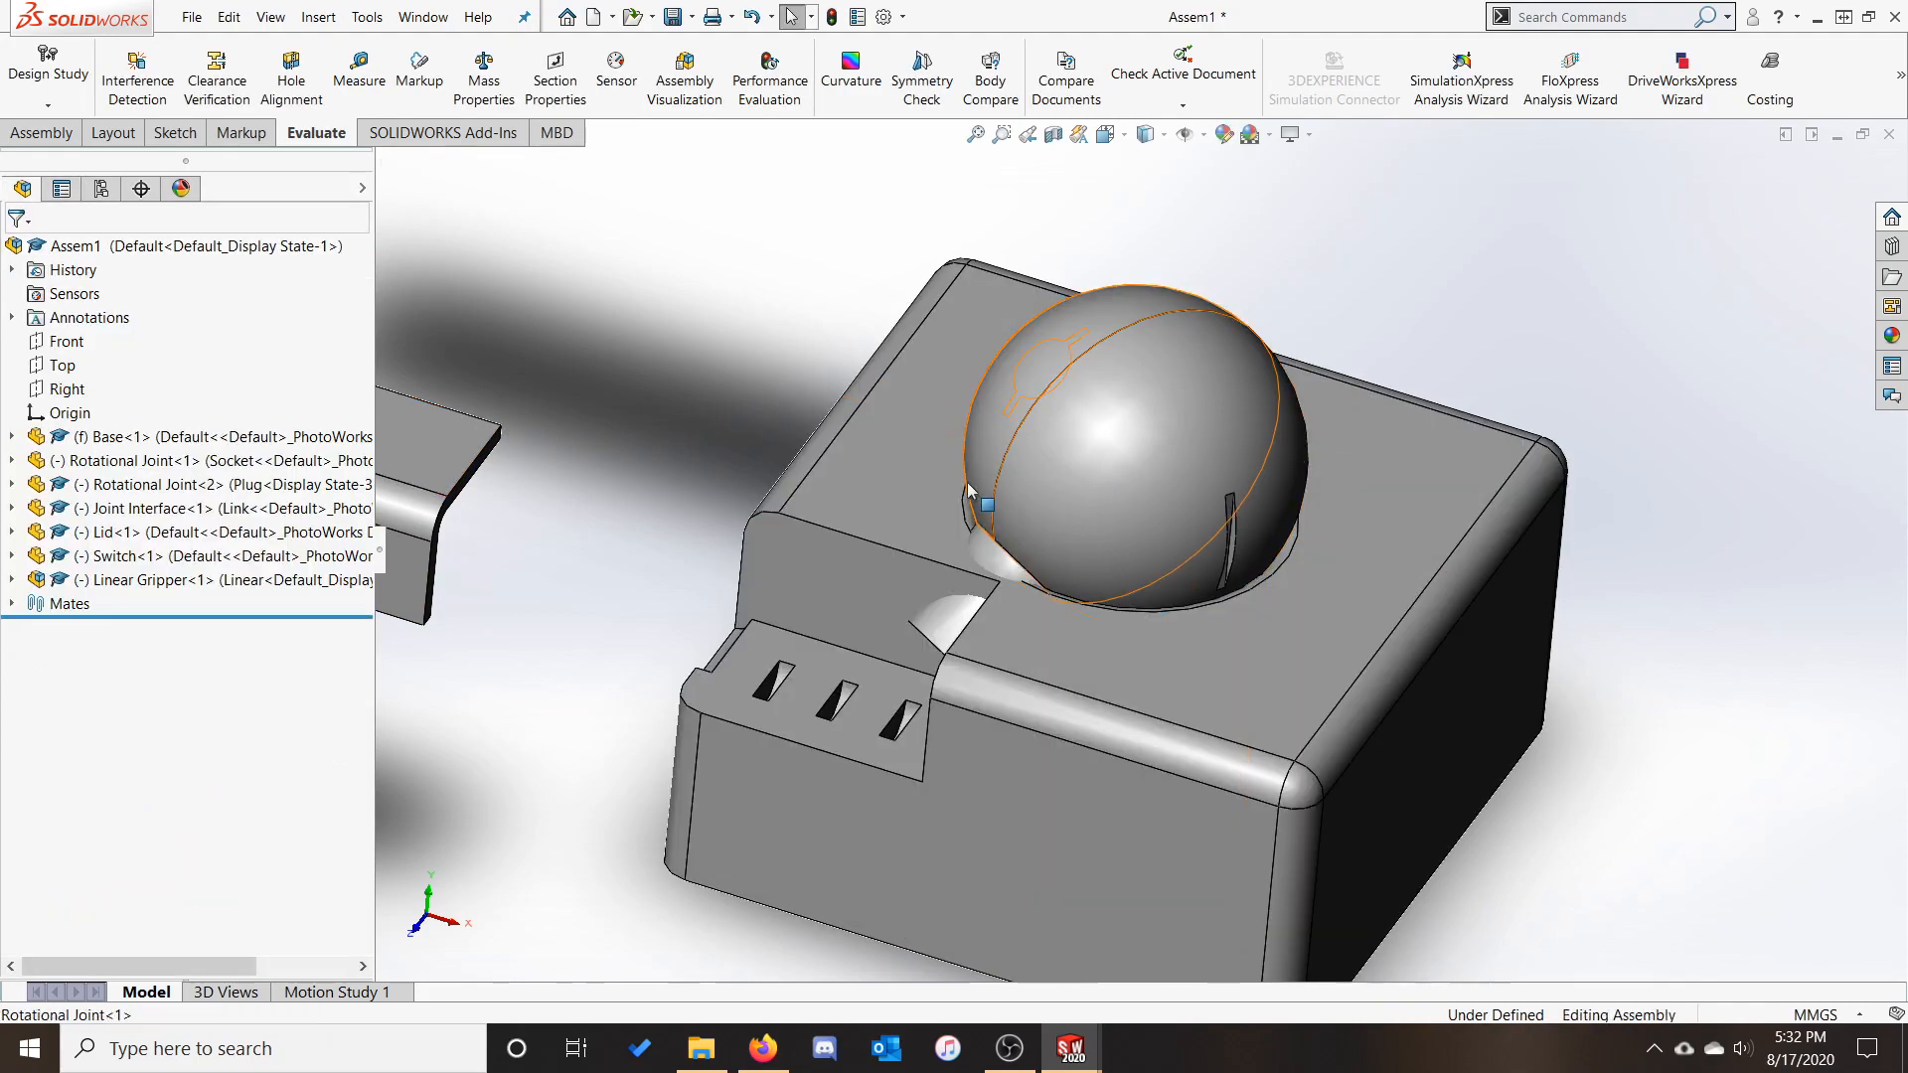
Swing the socket joint's stem back up out of the Base
{"action": "left_click_drag", "start_coordinate": [968, 489], "coordinate": [1114, 296]}
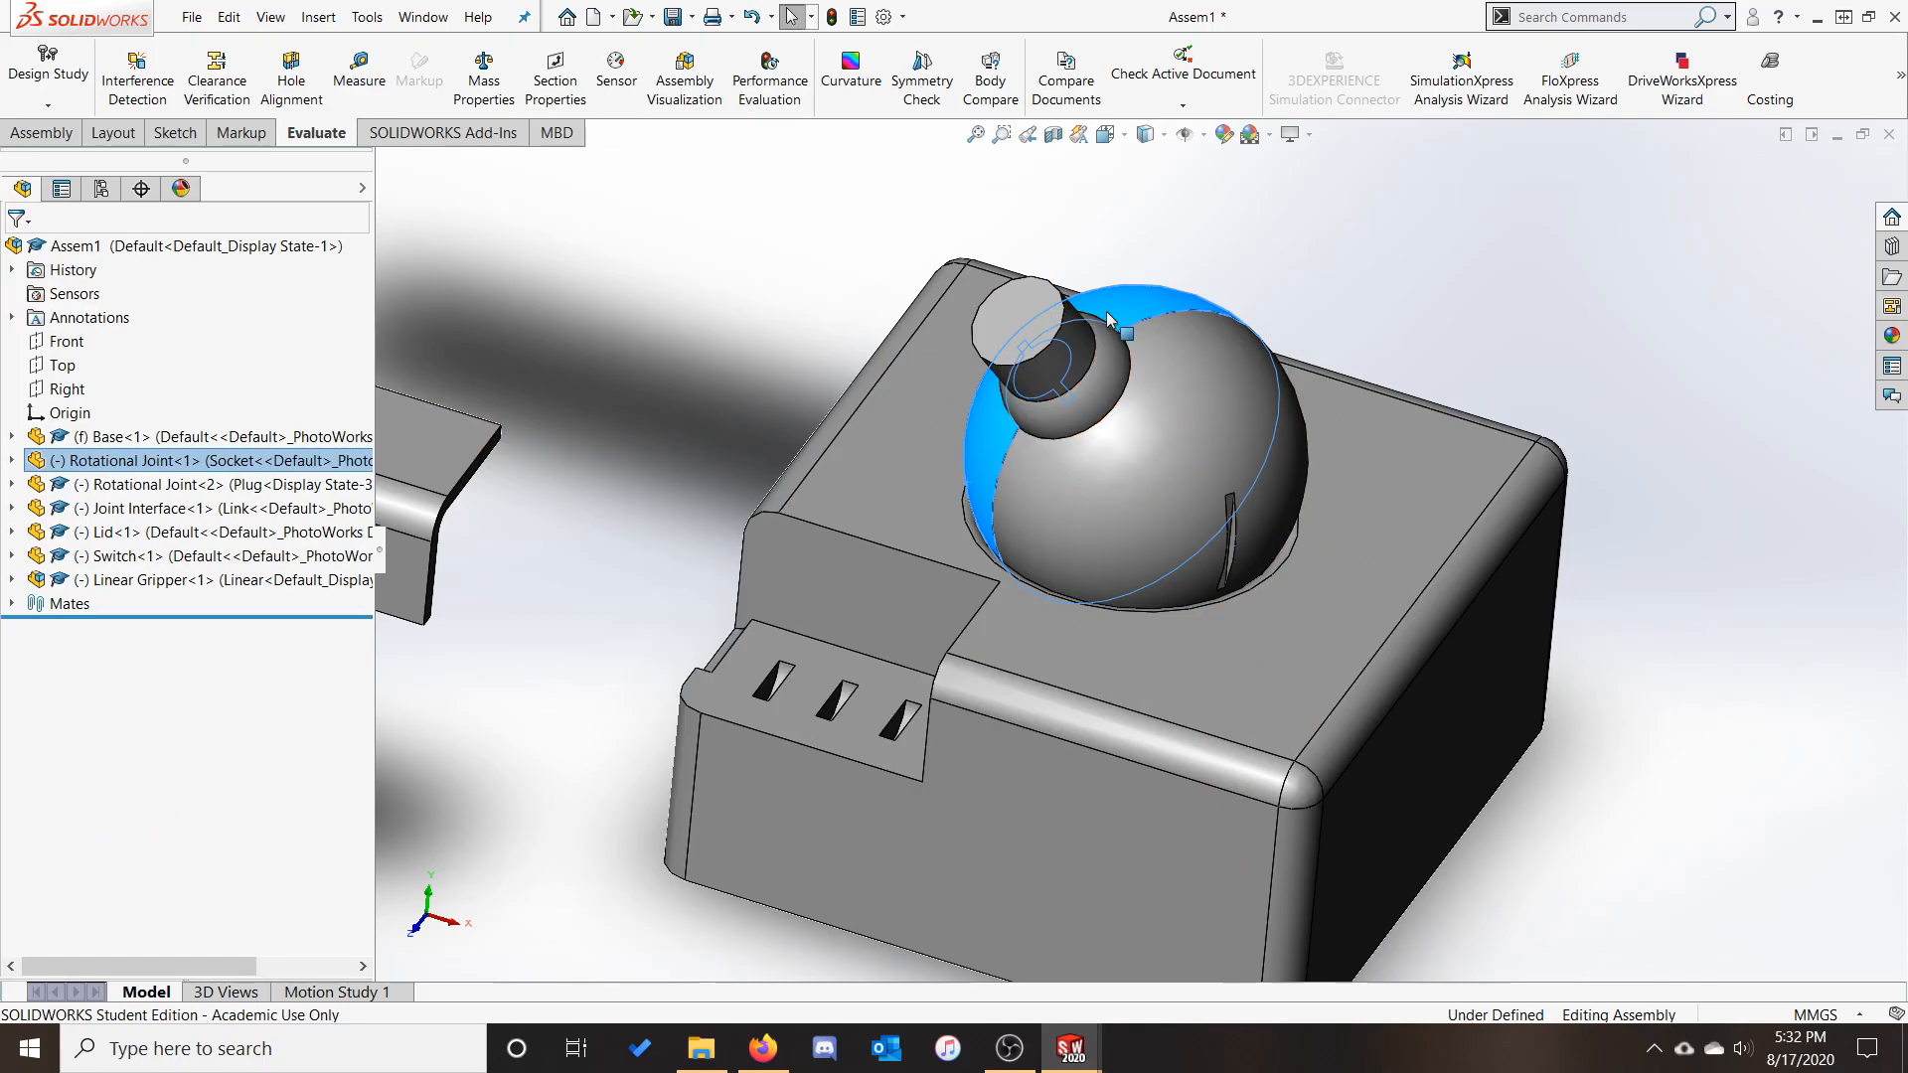
Edit the plug Rotational Joint within the assembly and open the sketch of its stem feature, Revolve2
{"action": "left_click", "coordinate": [1681, 717]}
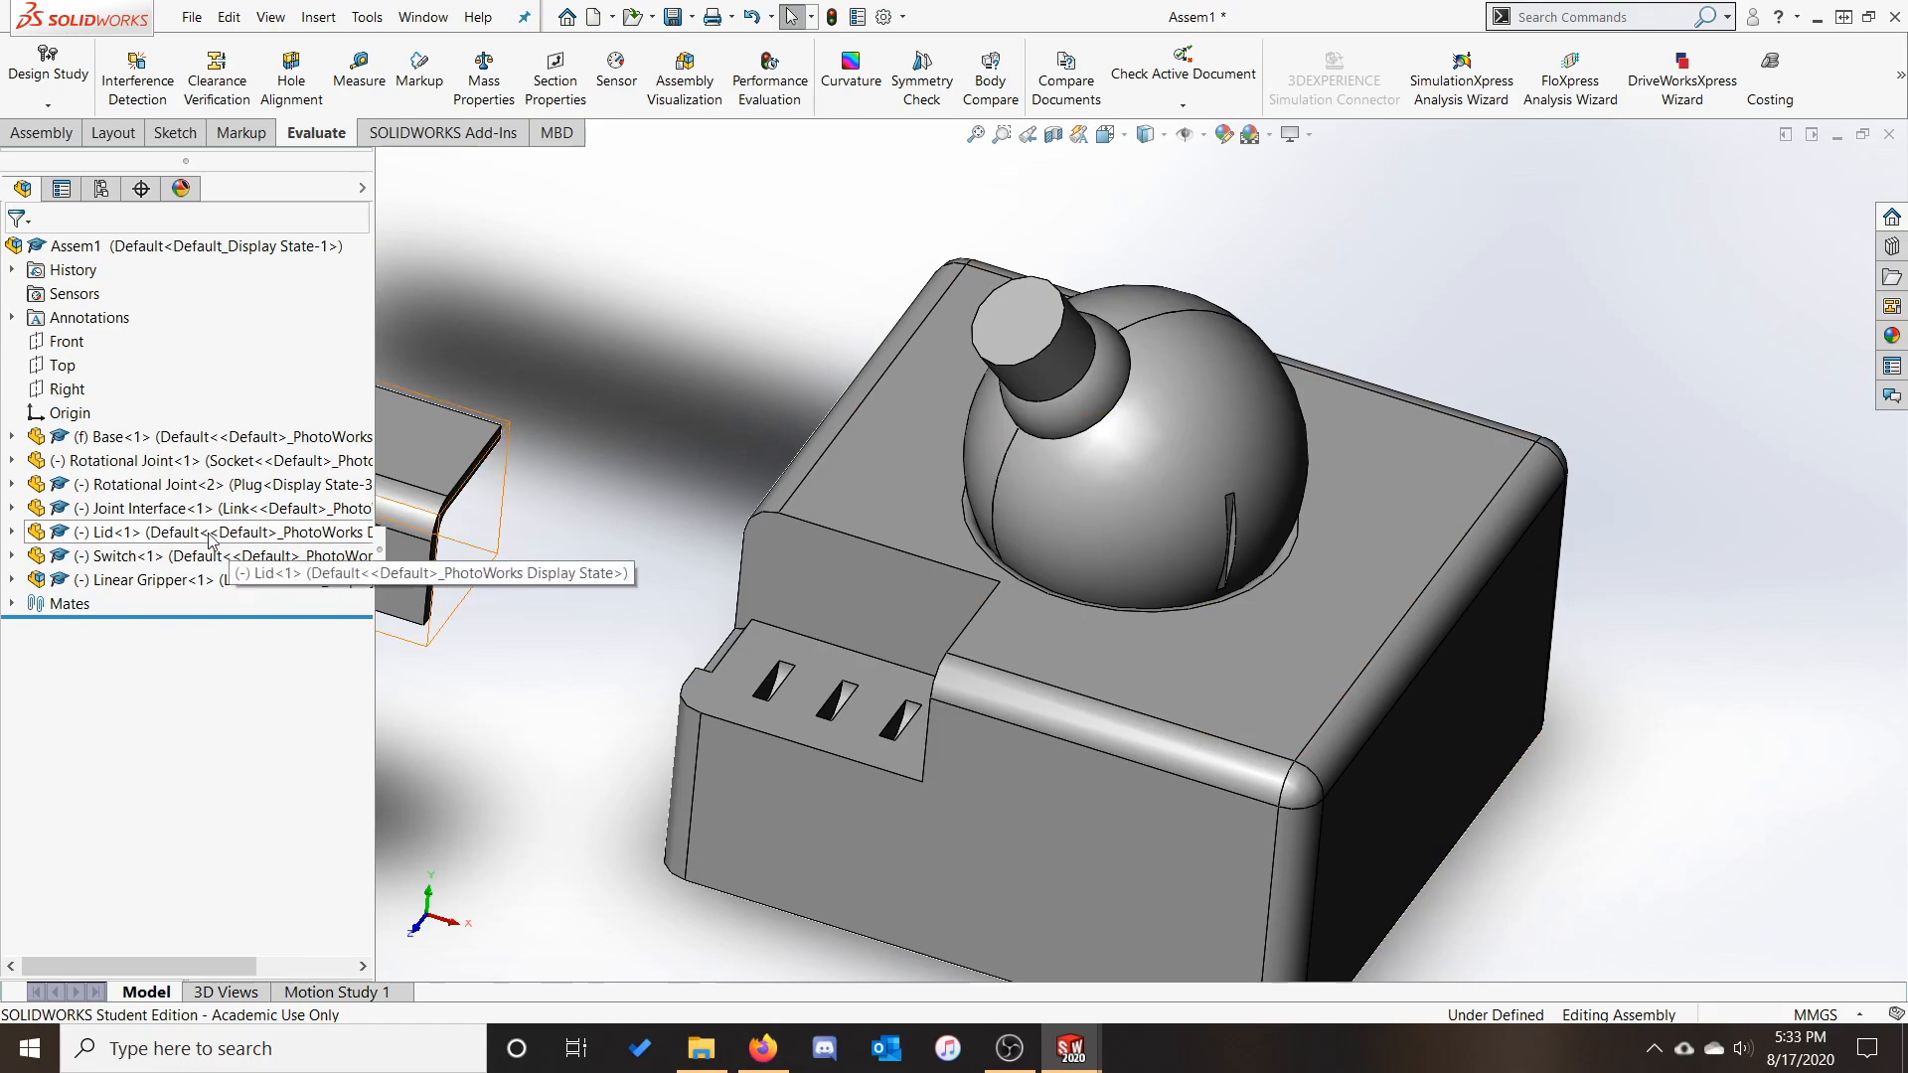
{"action": "right_click", "coordinate": [195, 497]}
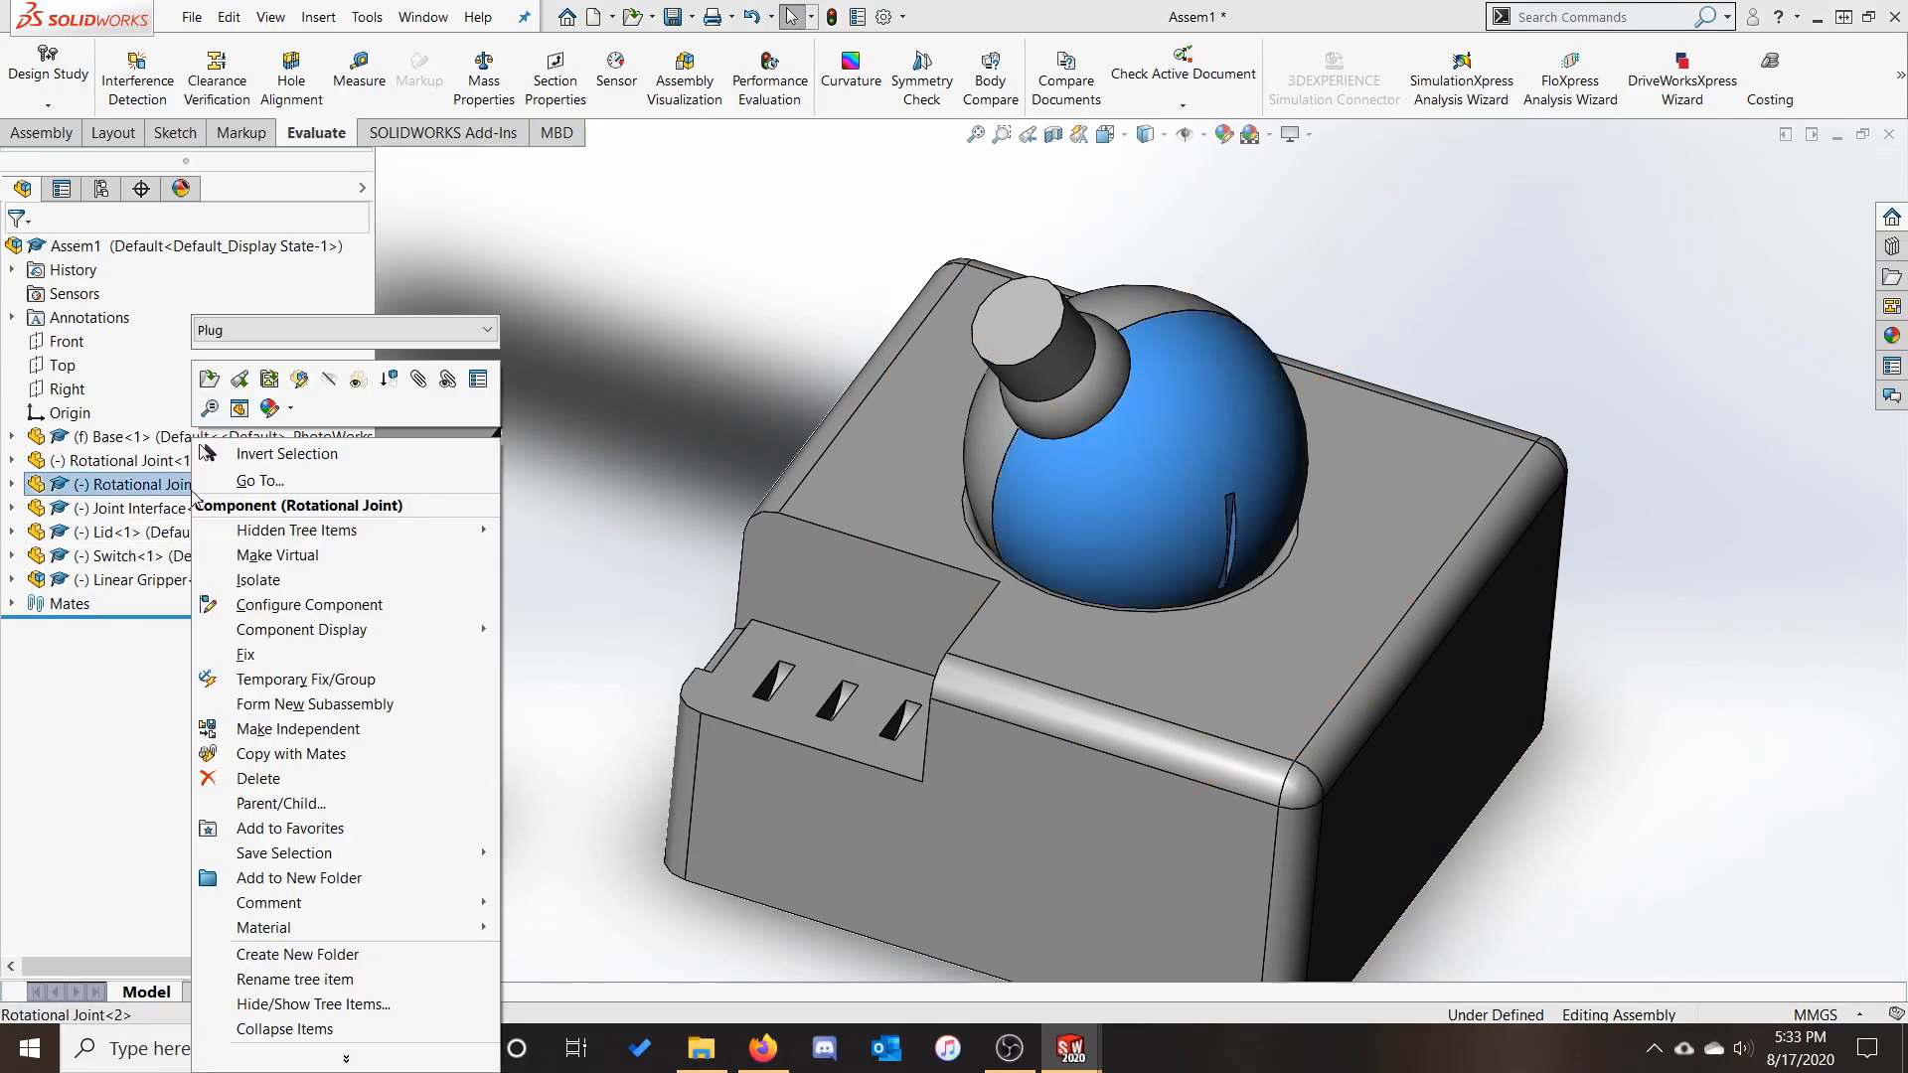
{"action": "left_click", "coordinate": [300, 381]}
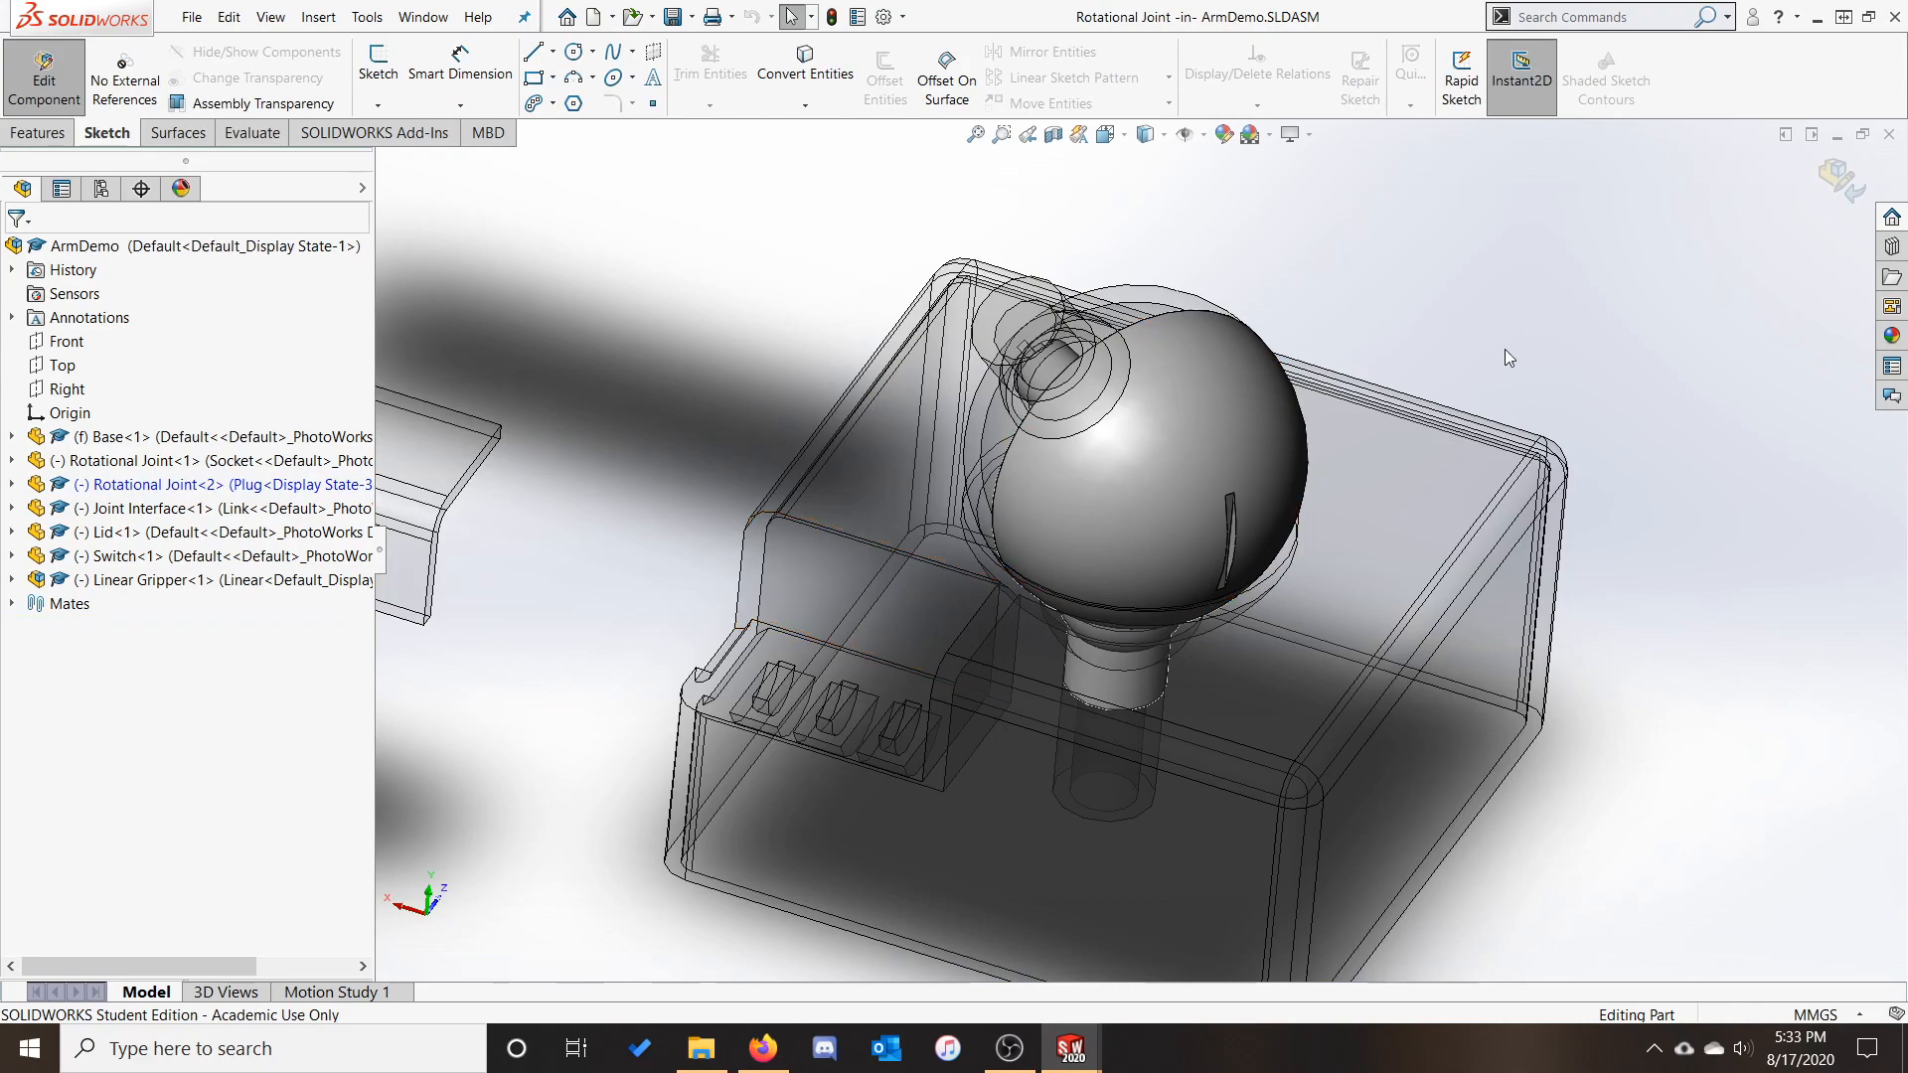
{"action": "left_click", "coordinate": [12, 485]}
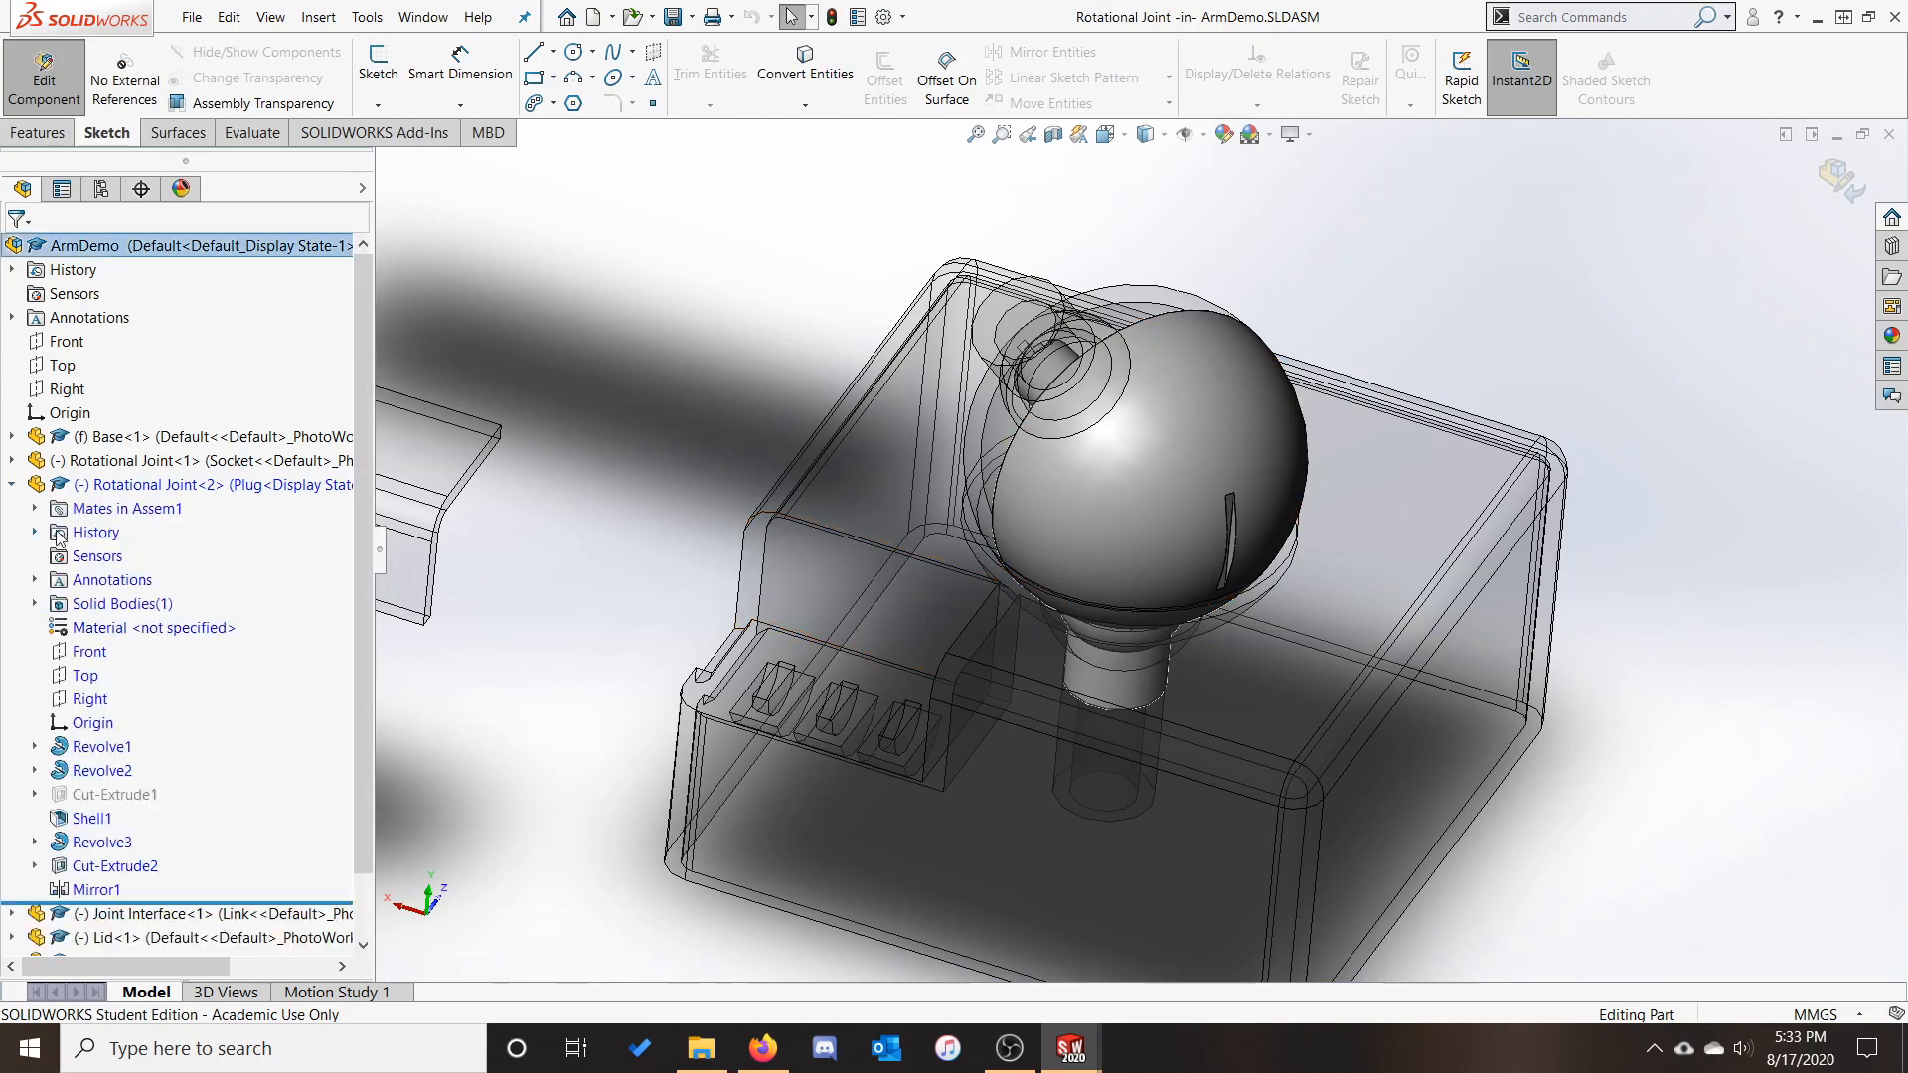
{"action": "left_click", "coordinate": [35, 770]}
{"action": "right_click", "coordinate": [134, 797]}
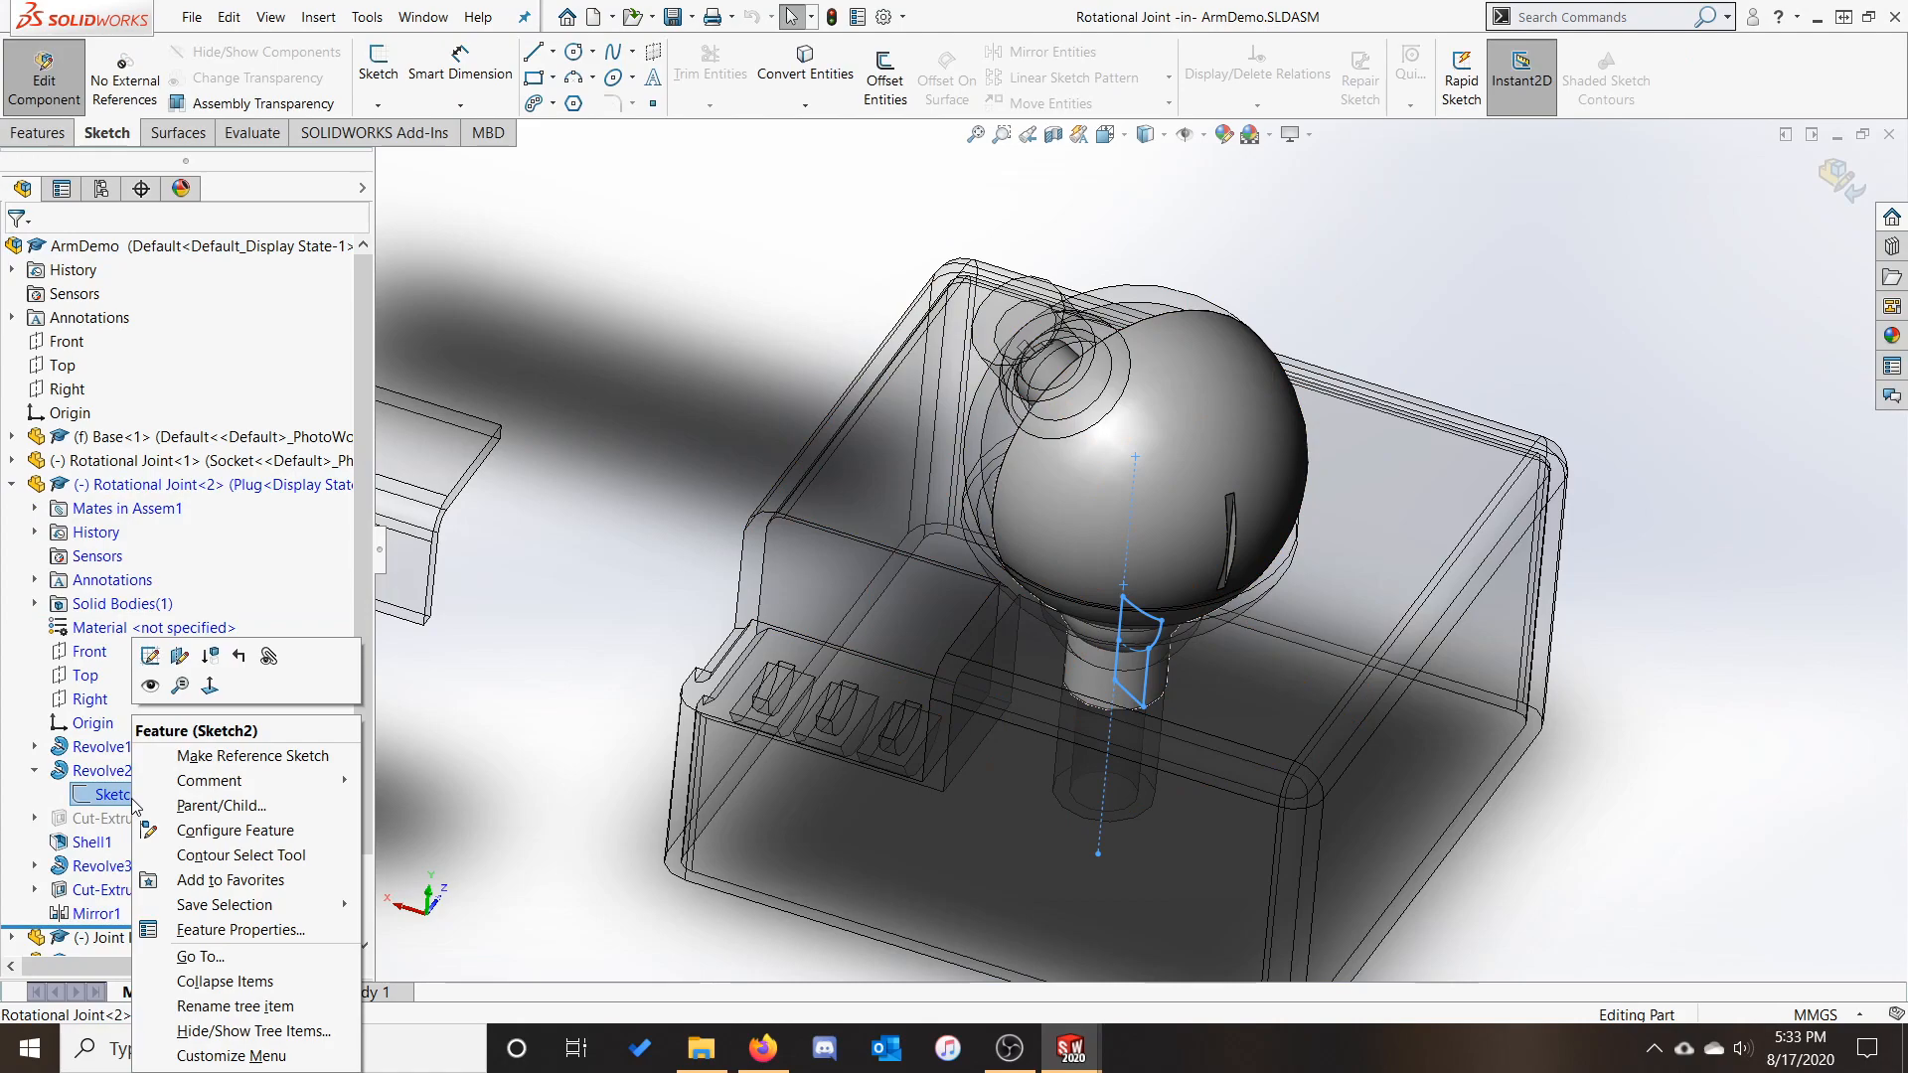
{"action": "left_click", "coordinate": [152, 657]}
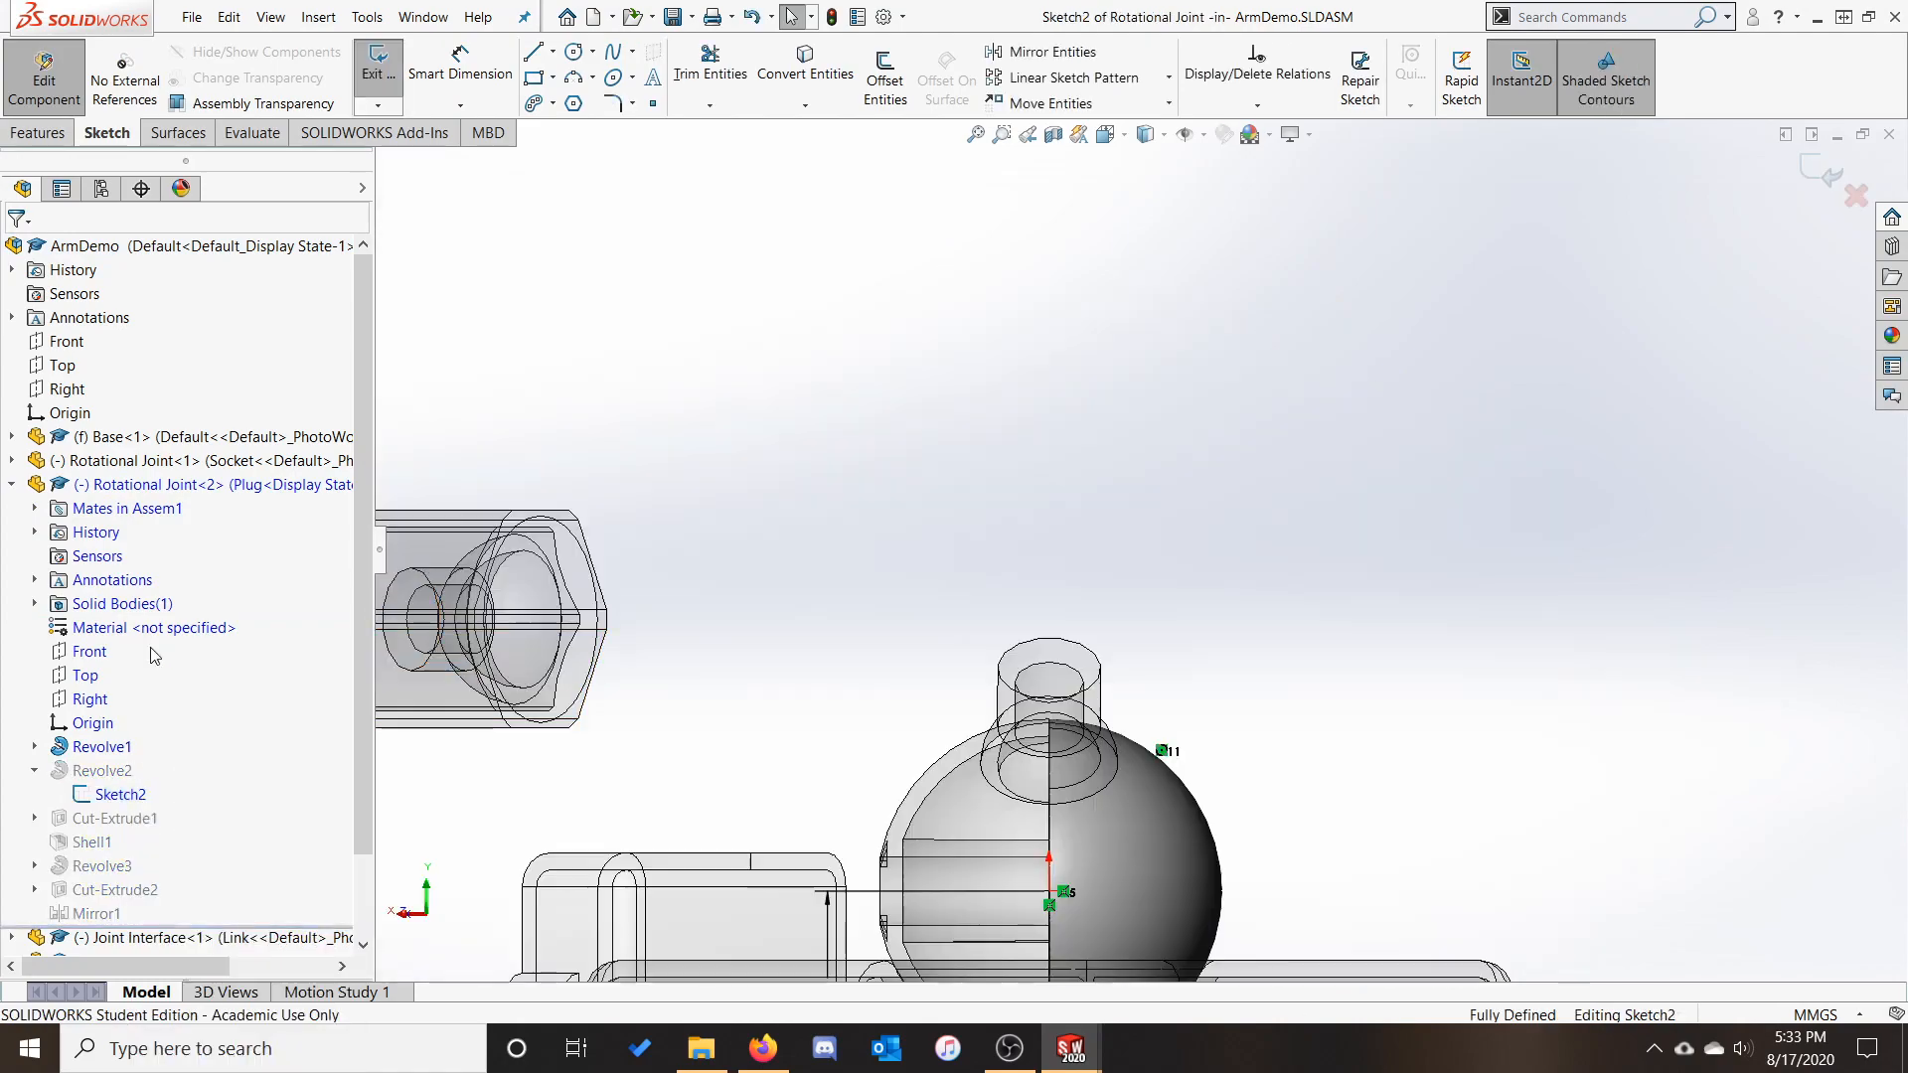
Set the plug stem's diameter to 20 mm and return to editing the assembly
{"action": "scroll", "coordinate": [1188, 834], "scroll_direction": "down", "scroll_amount": 5}
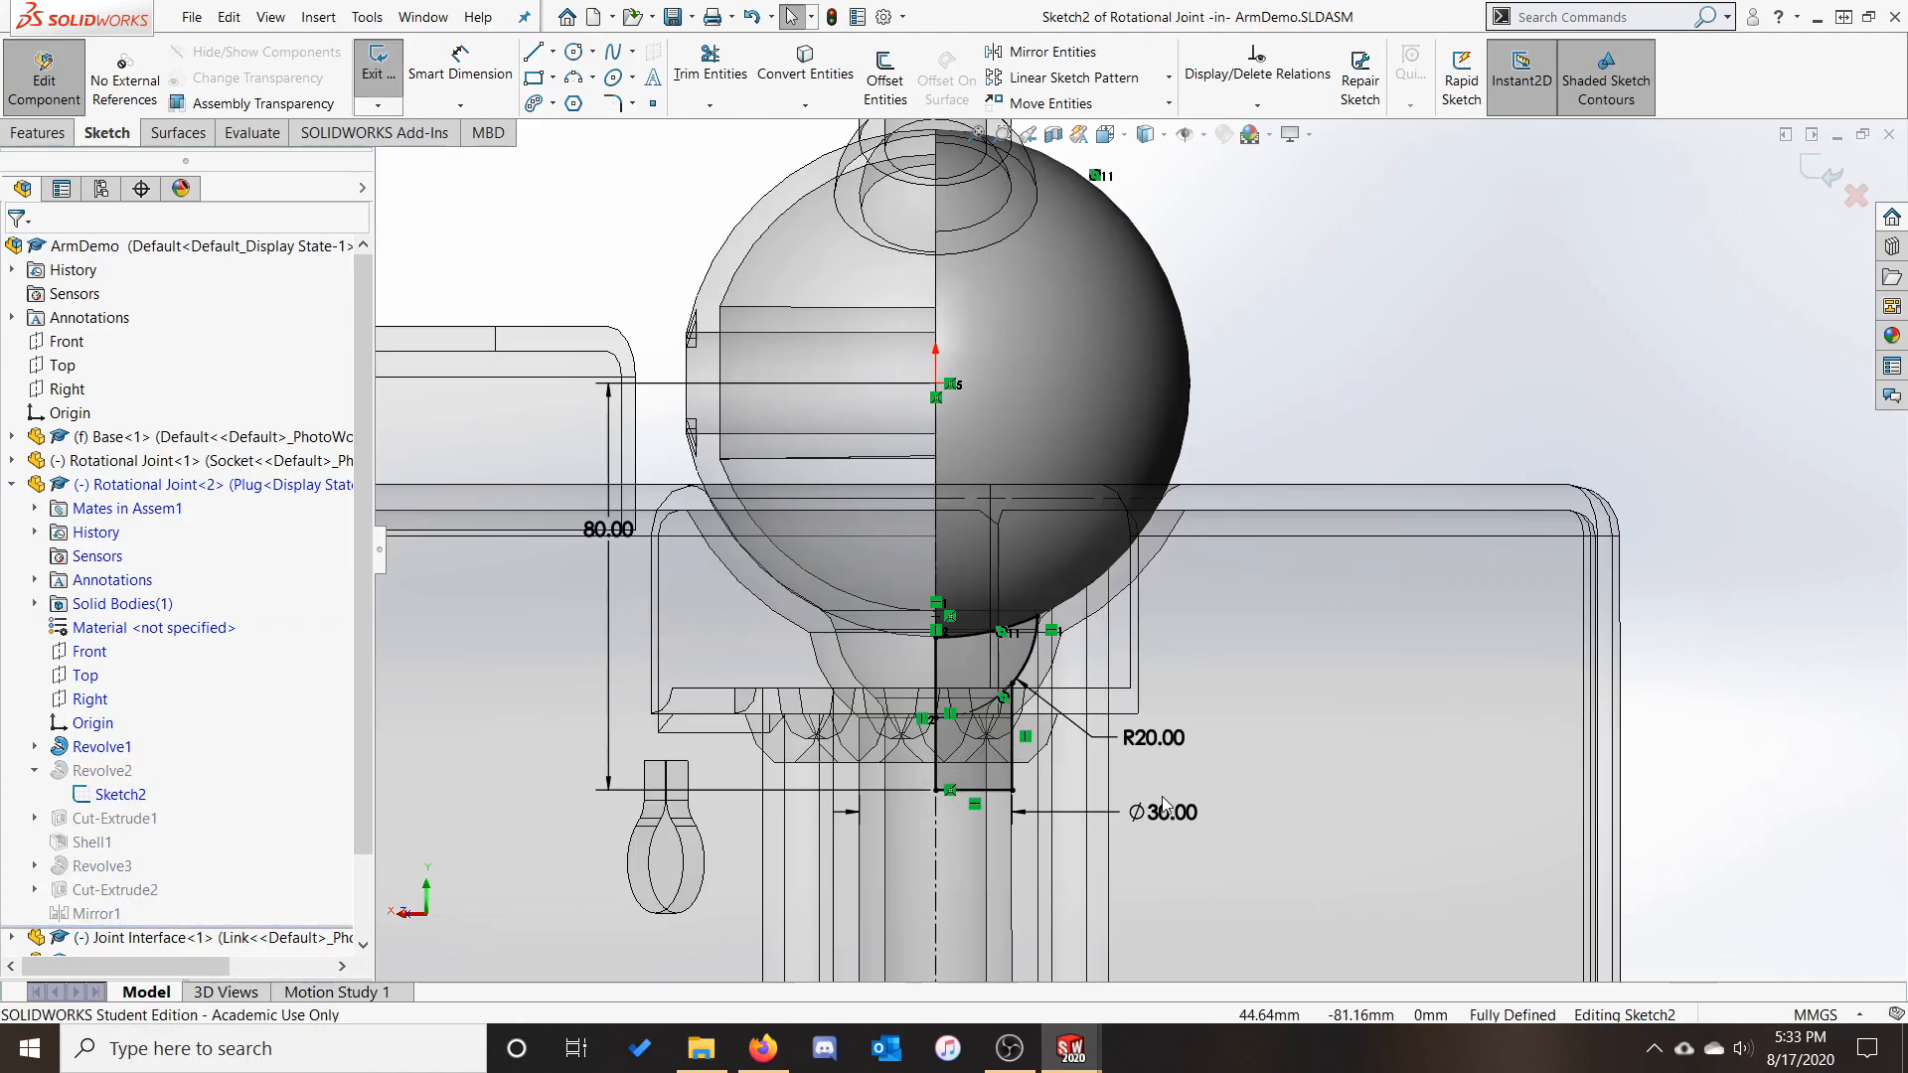
{"action": "left_click", "coordinate": [1171, 817]}
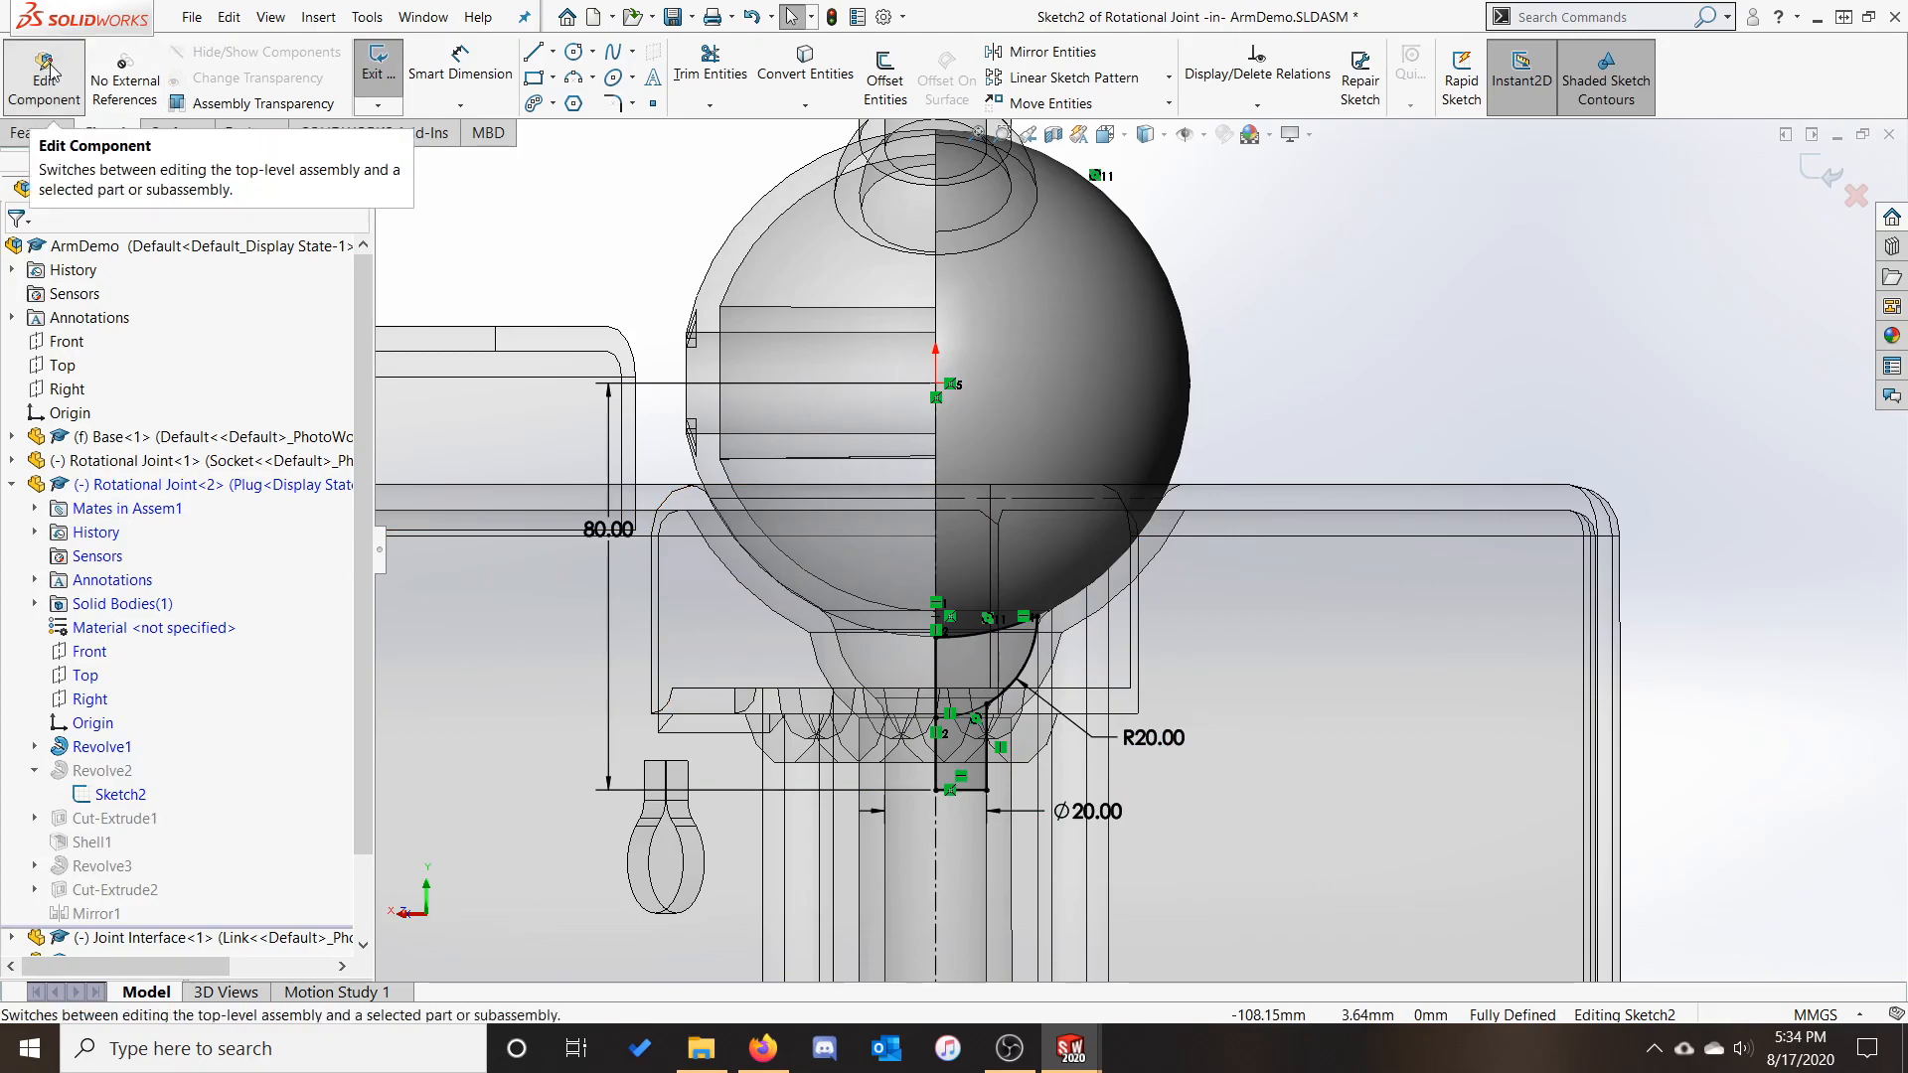
{"action": "left_click", "coordinate": [51, 70]}
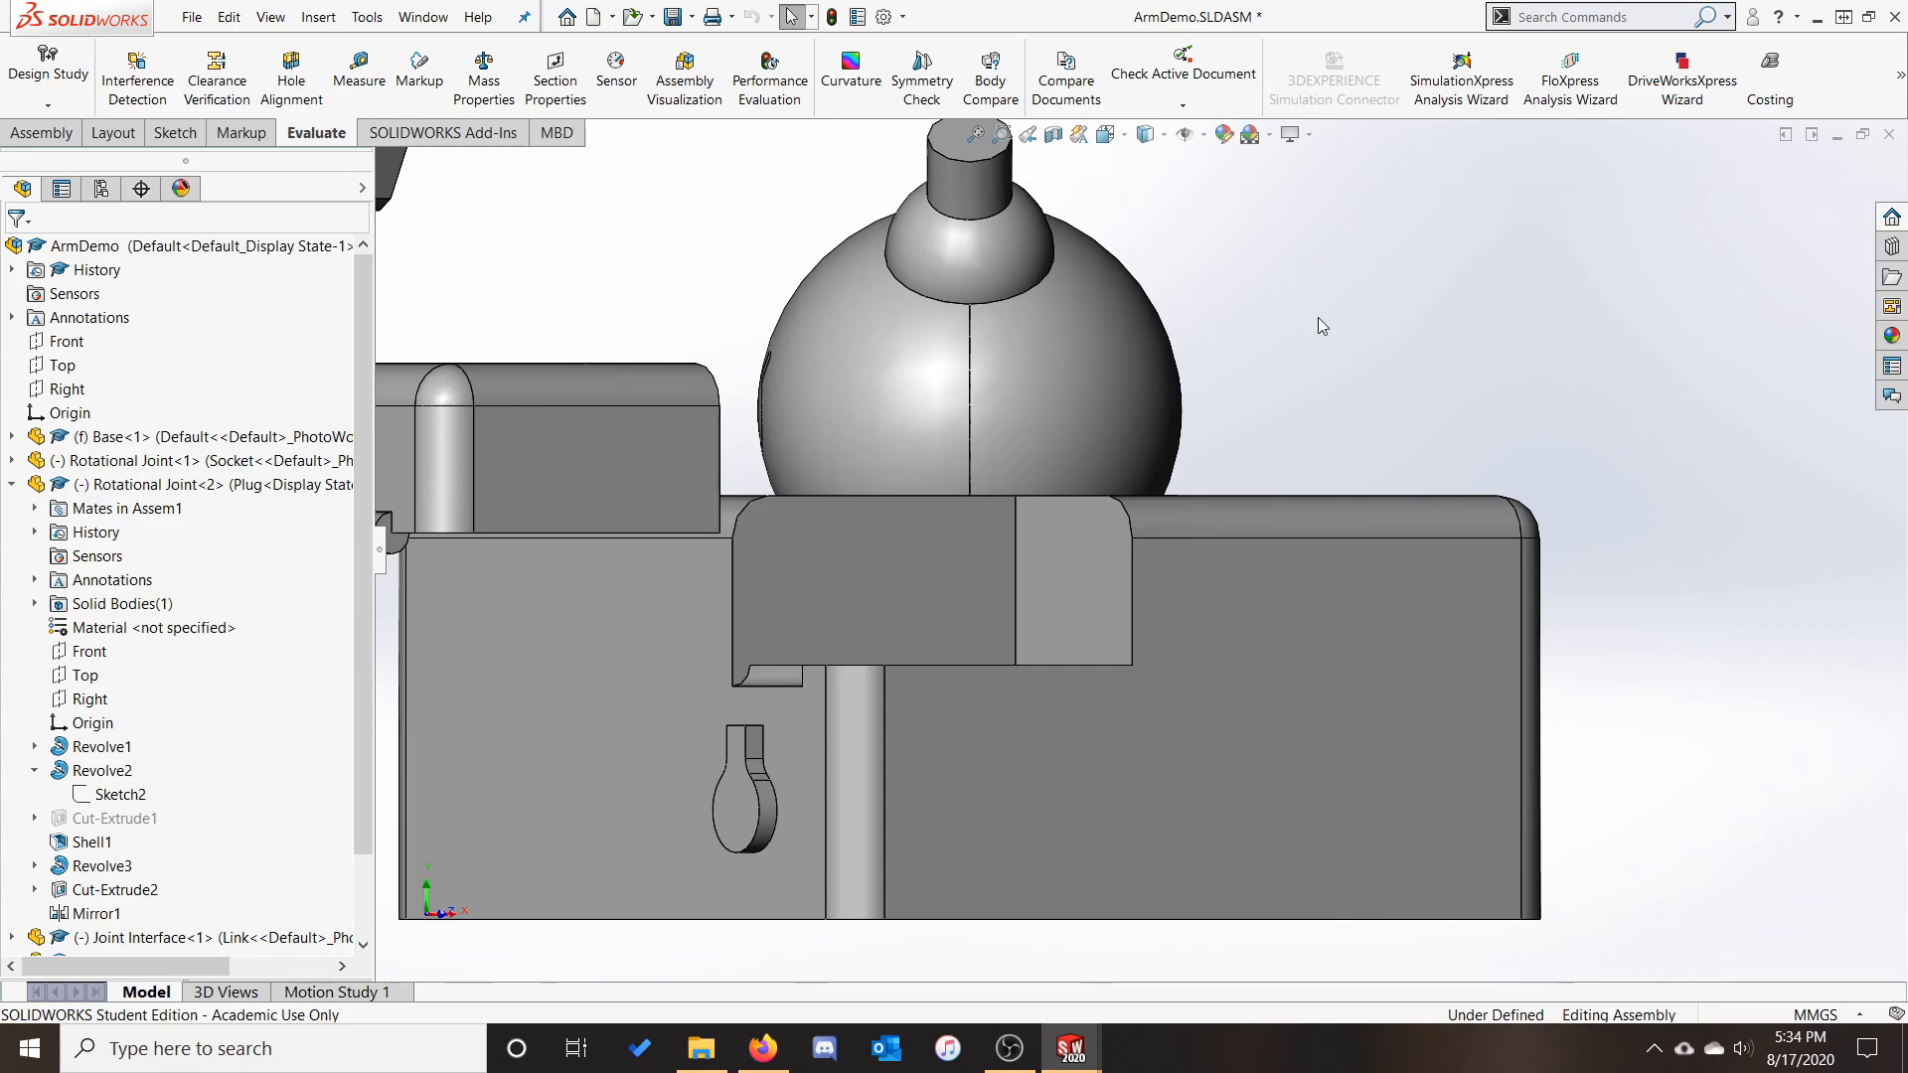
Copy the socket and plug rotational joints together and place two copies of the pair in empty space beside the joint interface
{"action": "key", "text": "ctrl+7"}
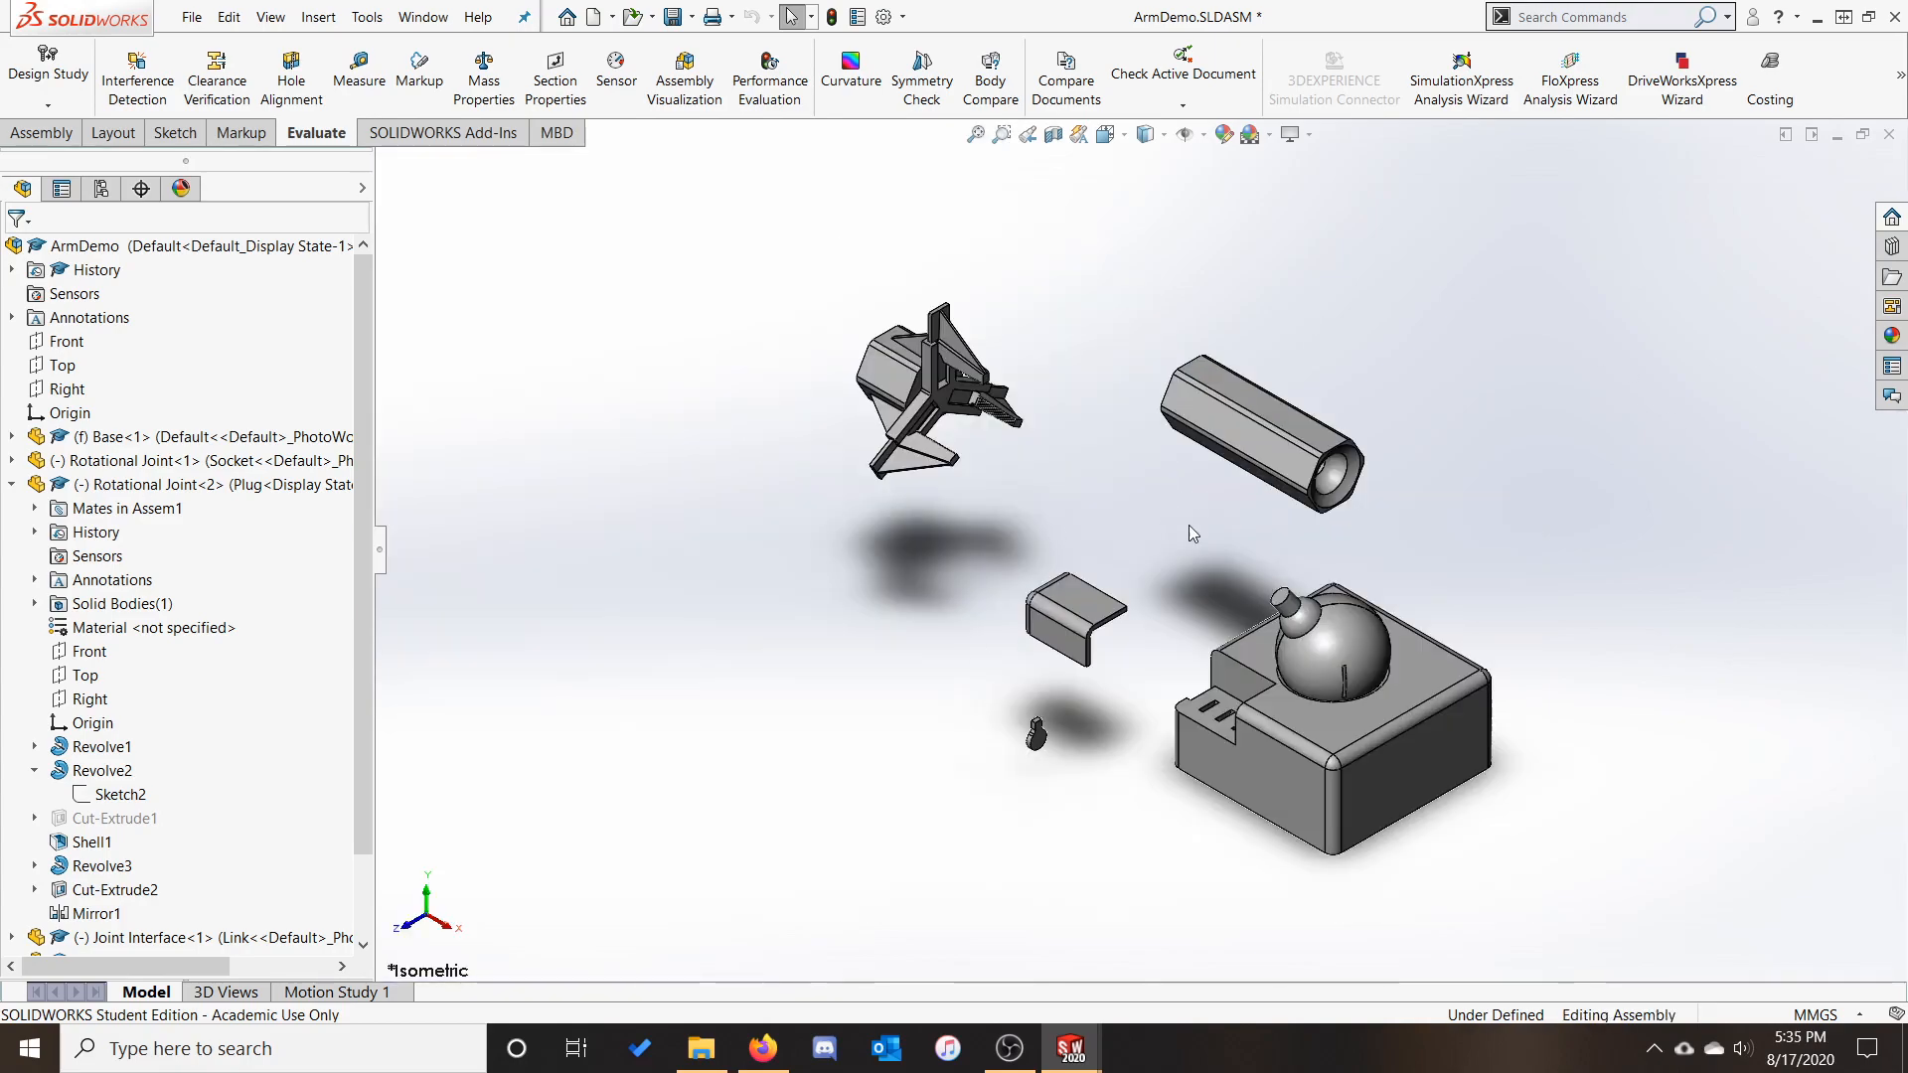
{"action": "scroll", "coordinate": [1208, 532], "scroll_direction": "down", "scroll_amount": 1}
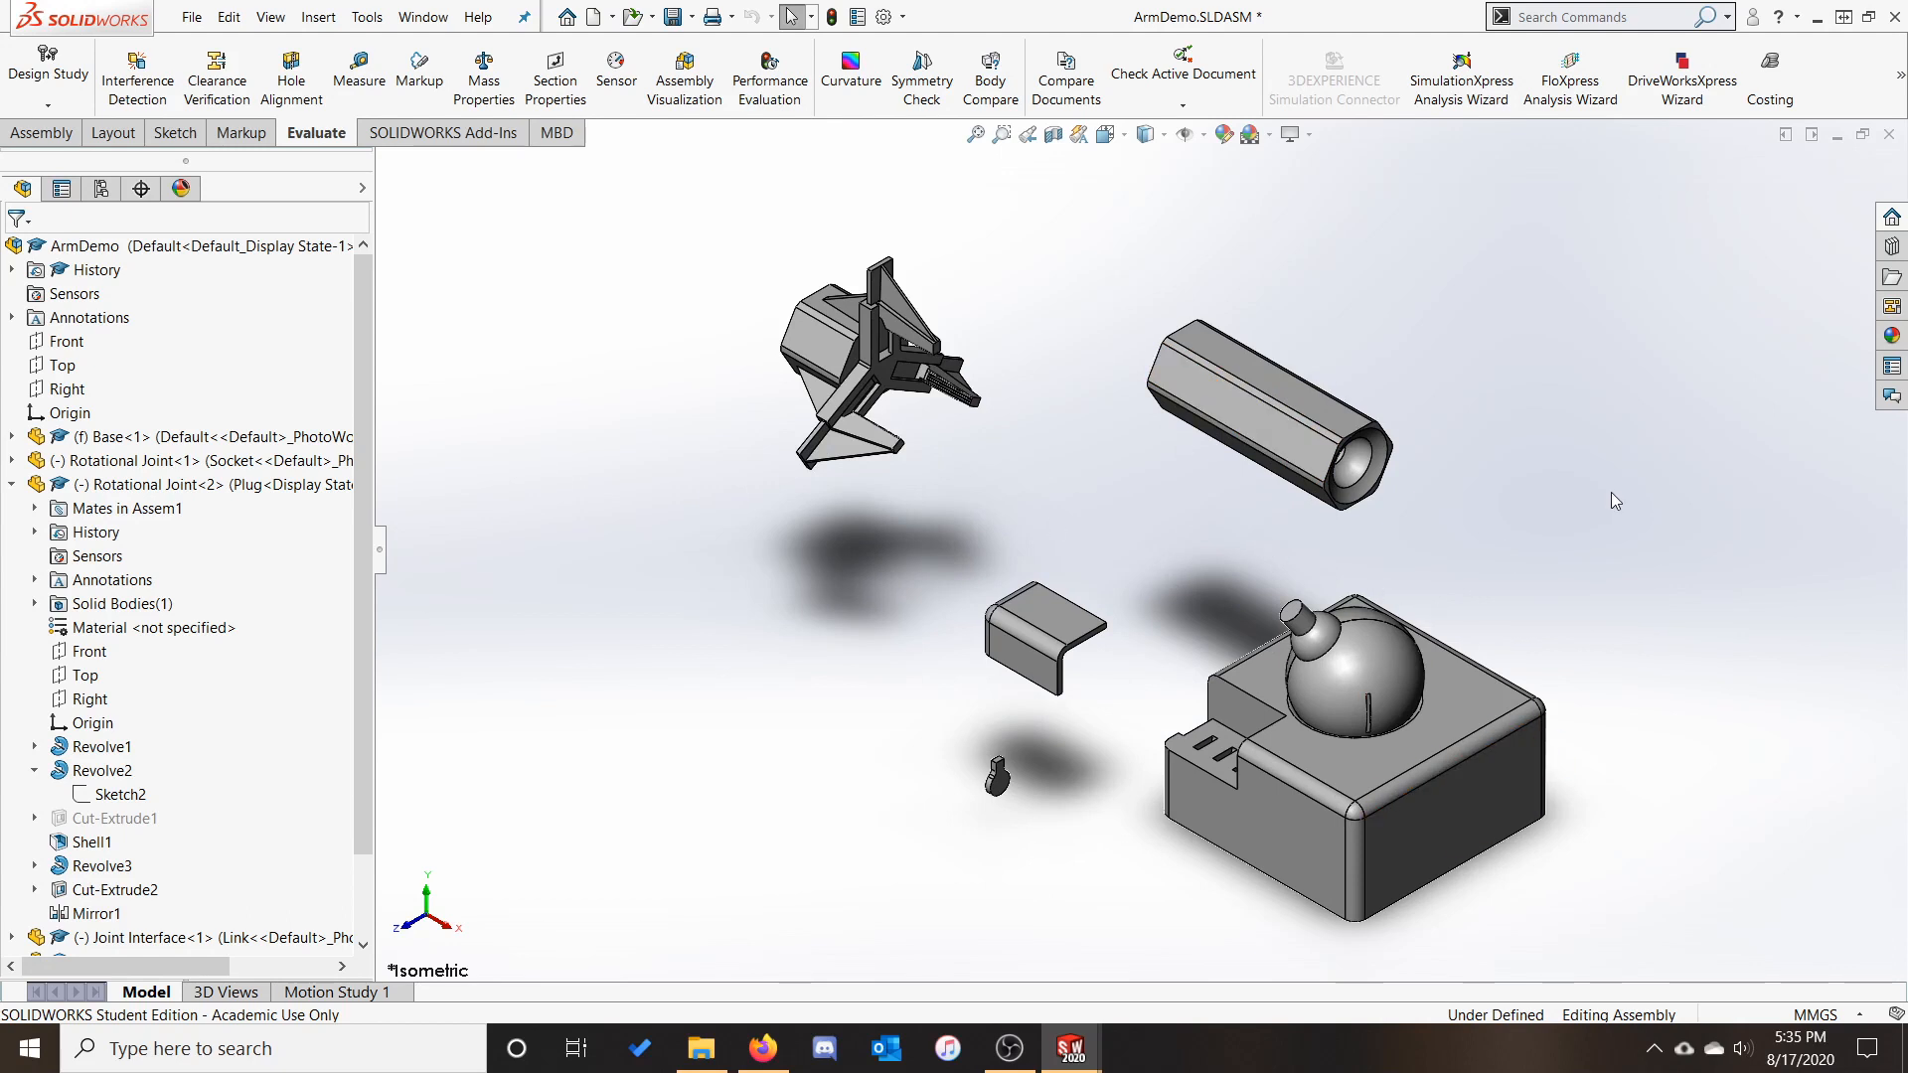
{"action": "left_click", "coordinate": [13, 483]}
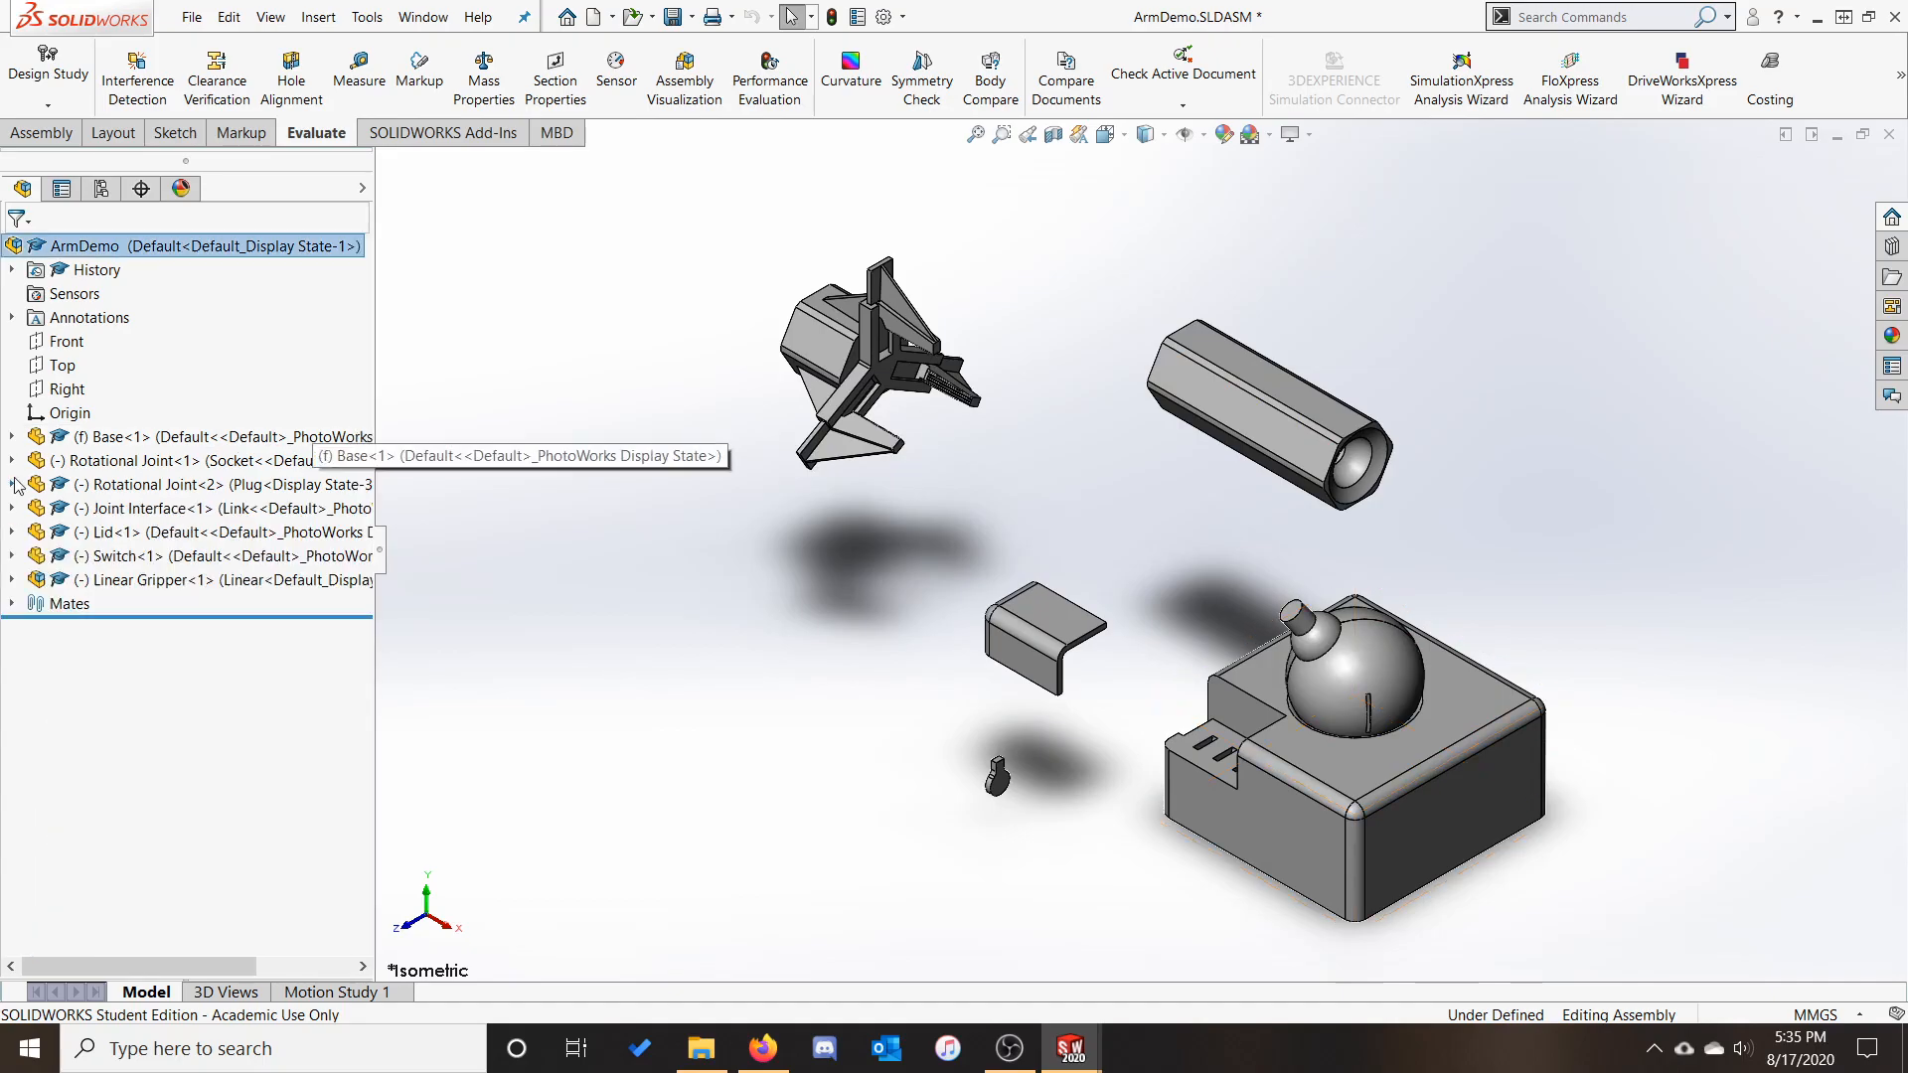
{"action": "left_click", "coordinate": [198, 462]}
{"action": "left_click", "coordinate": [173, 481], "text": "ctrl"}
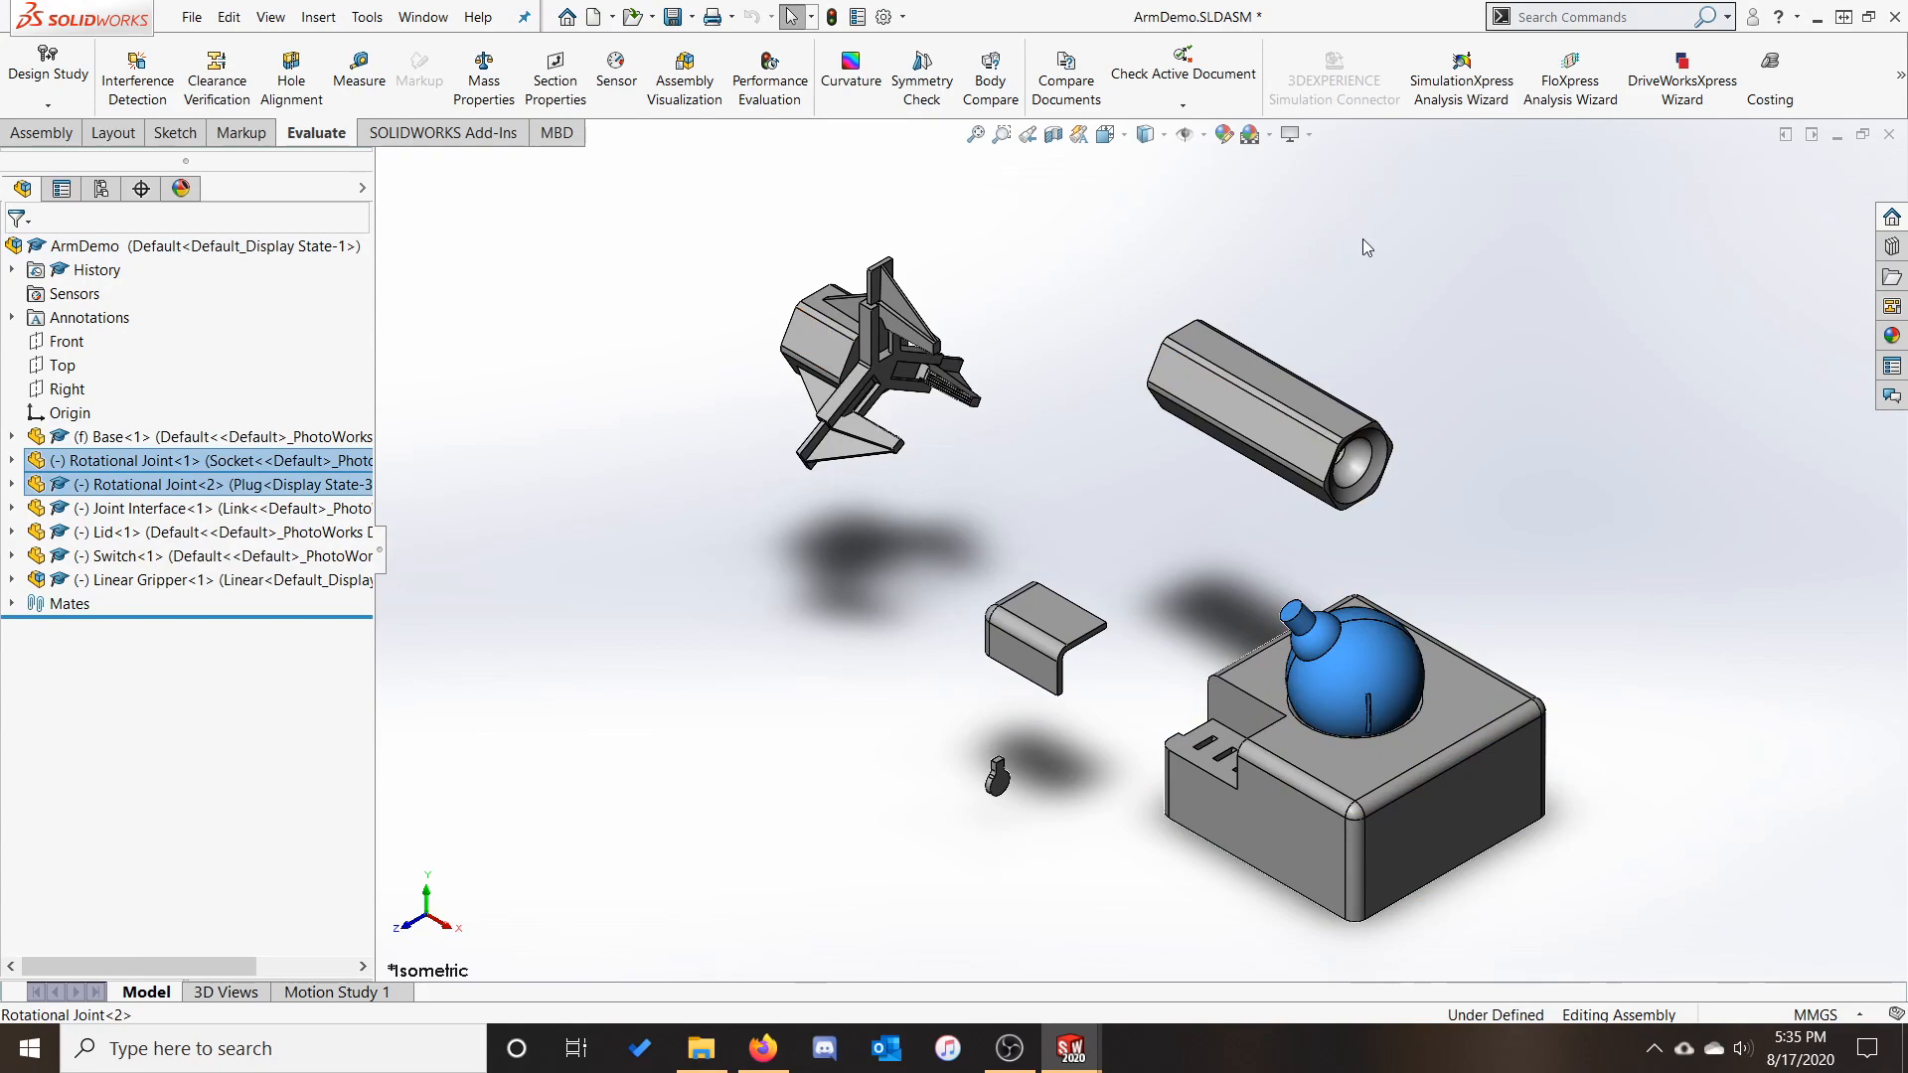
{"action": "left_click", "coordinate": [1400, 231]}
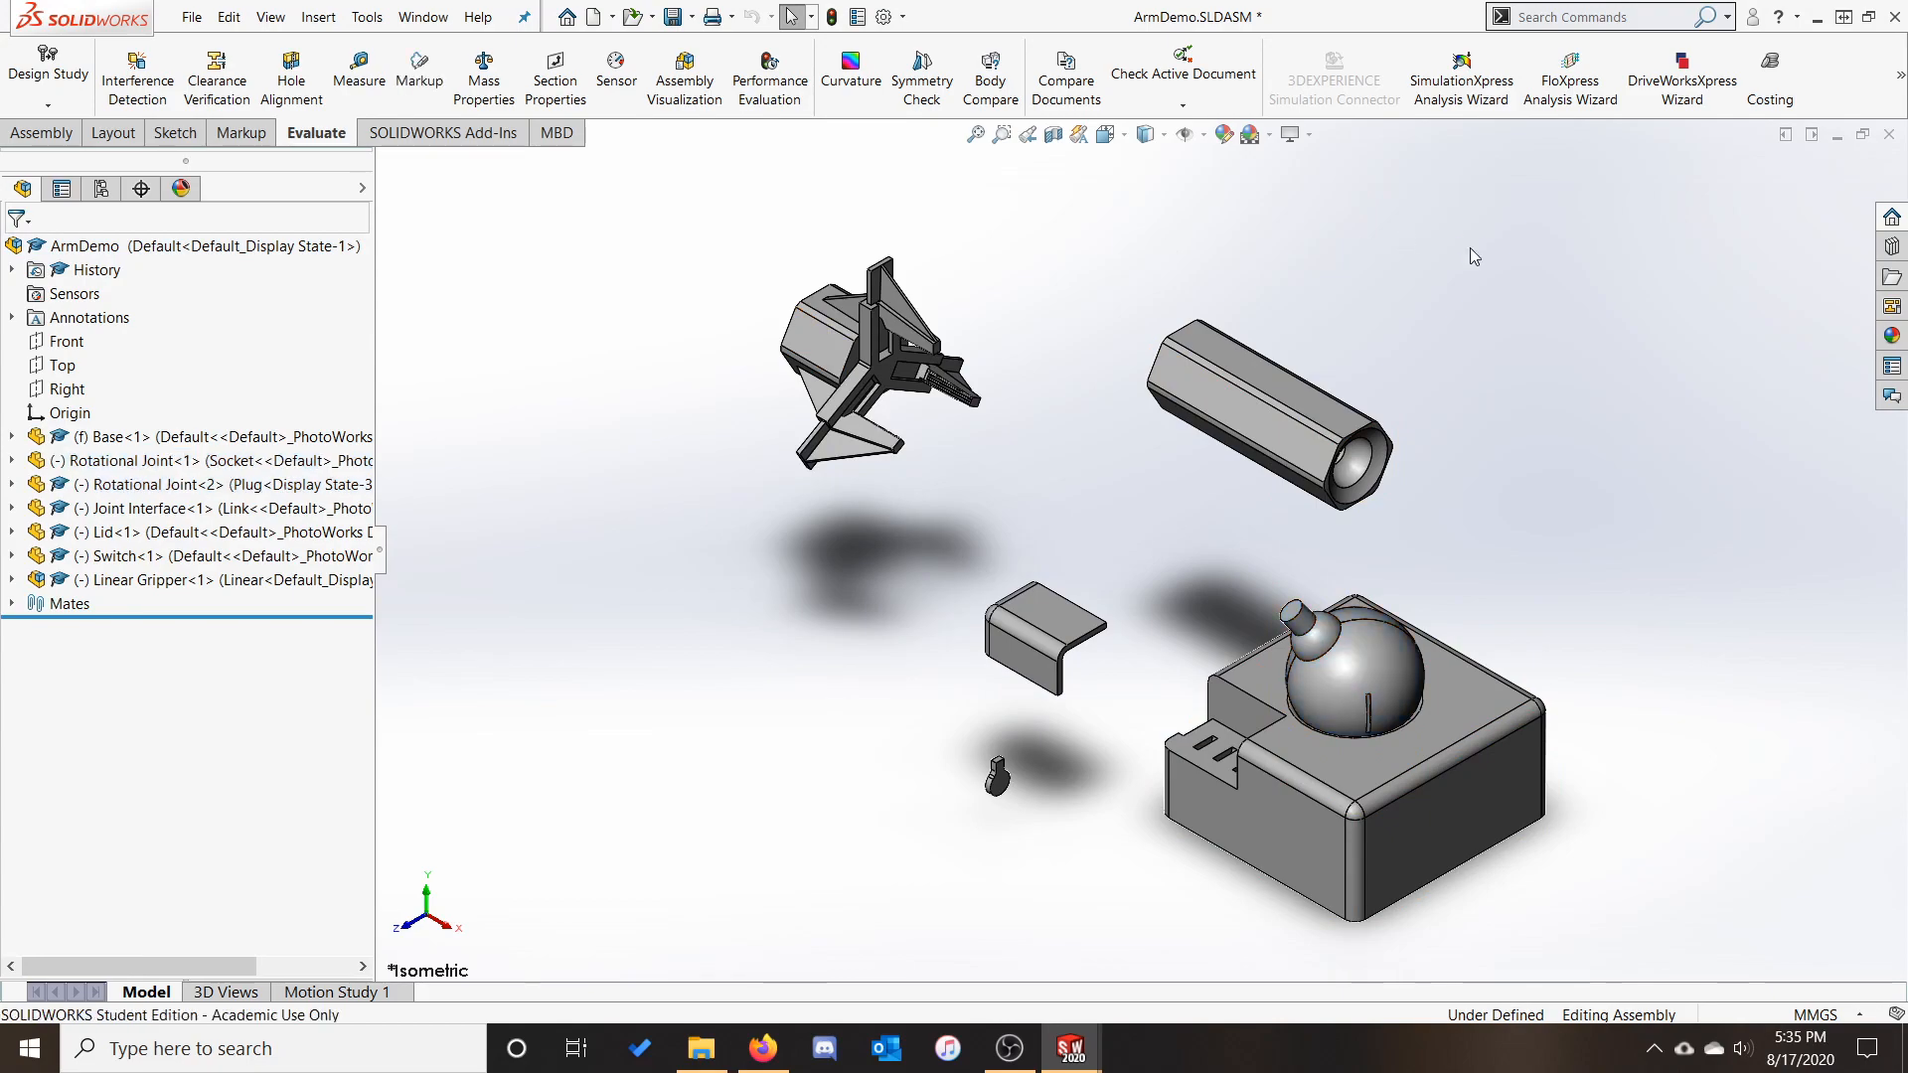
{"action": "key", "text": "ctrl+v"}
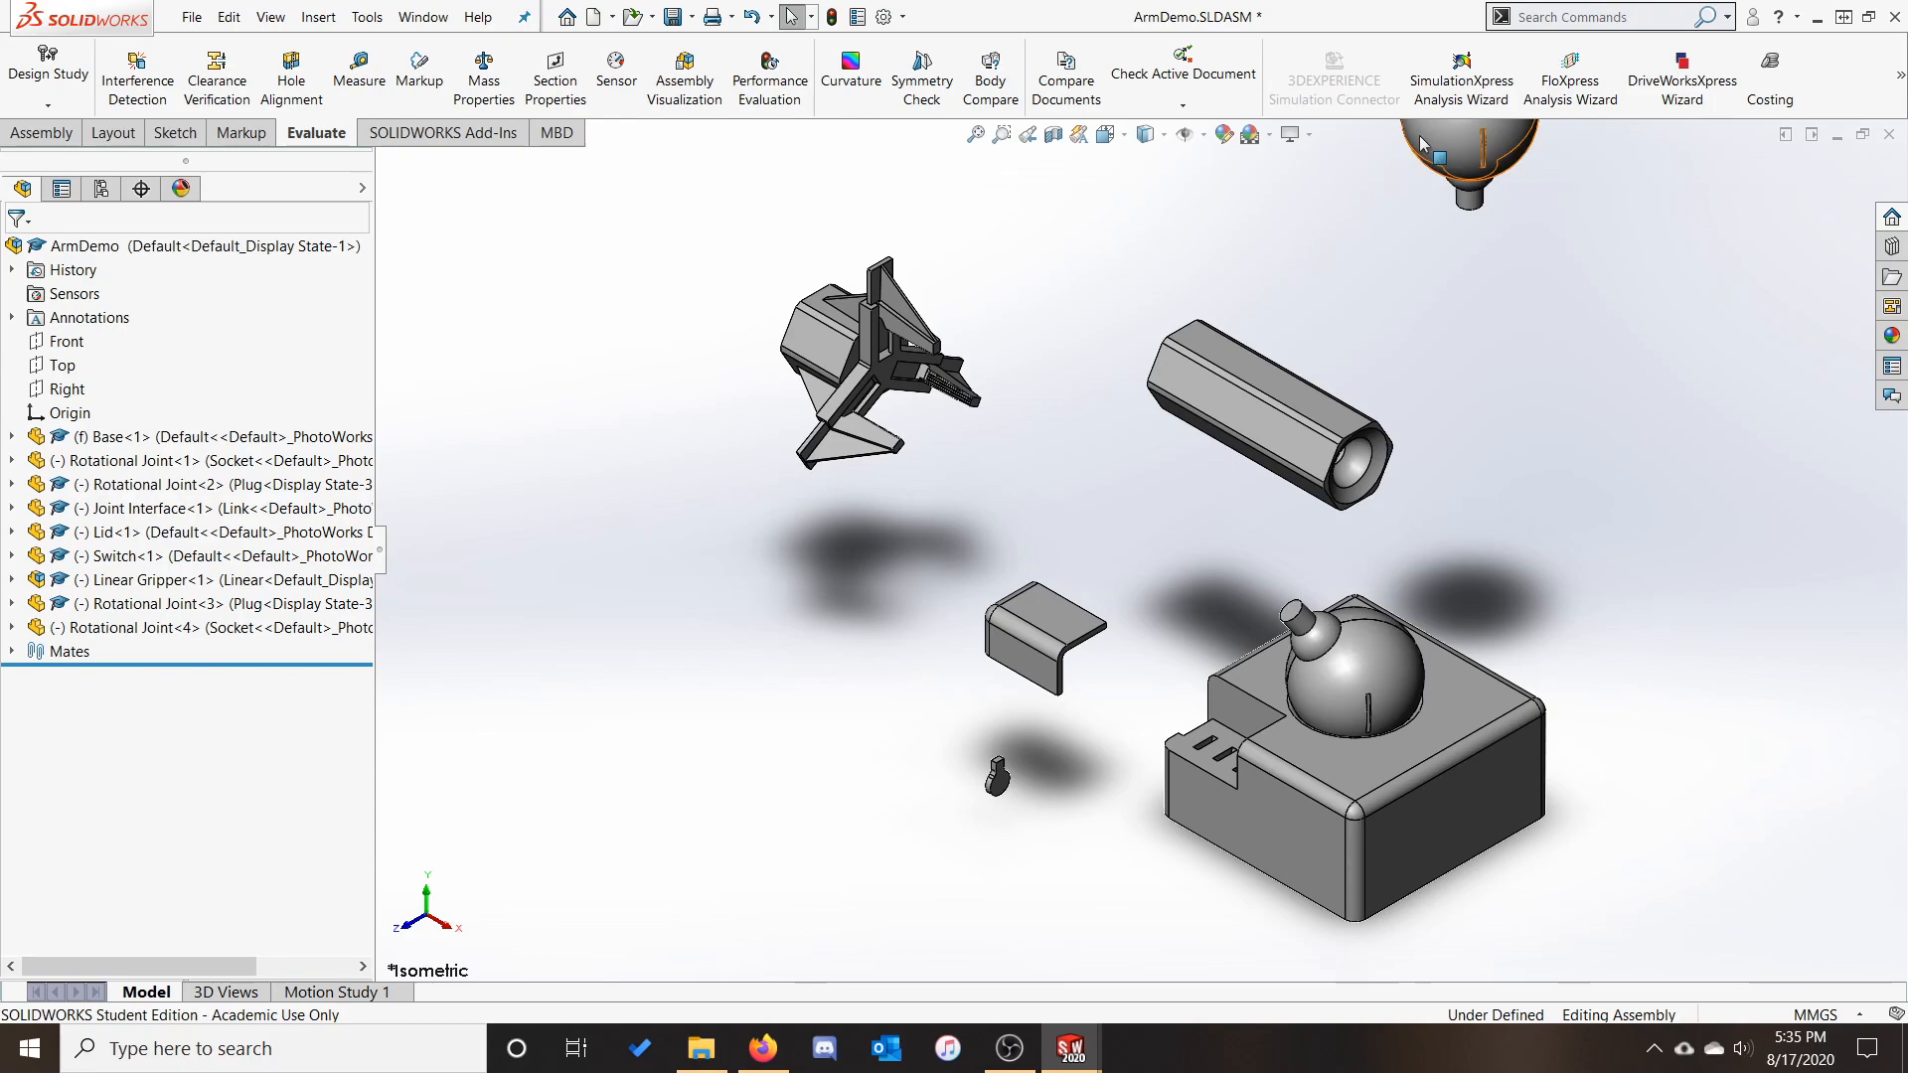
{"action": "left_click_drag", "start_coordinate": [1463, 189], "coordinate": [1515, 509]}
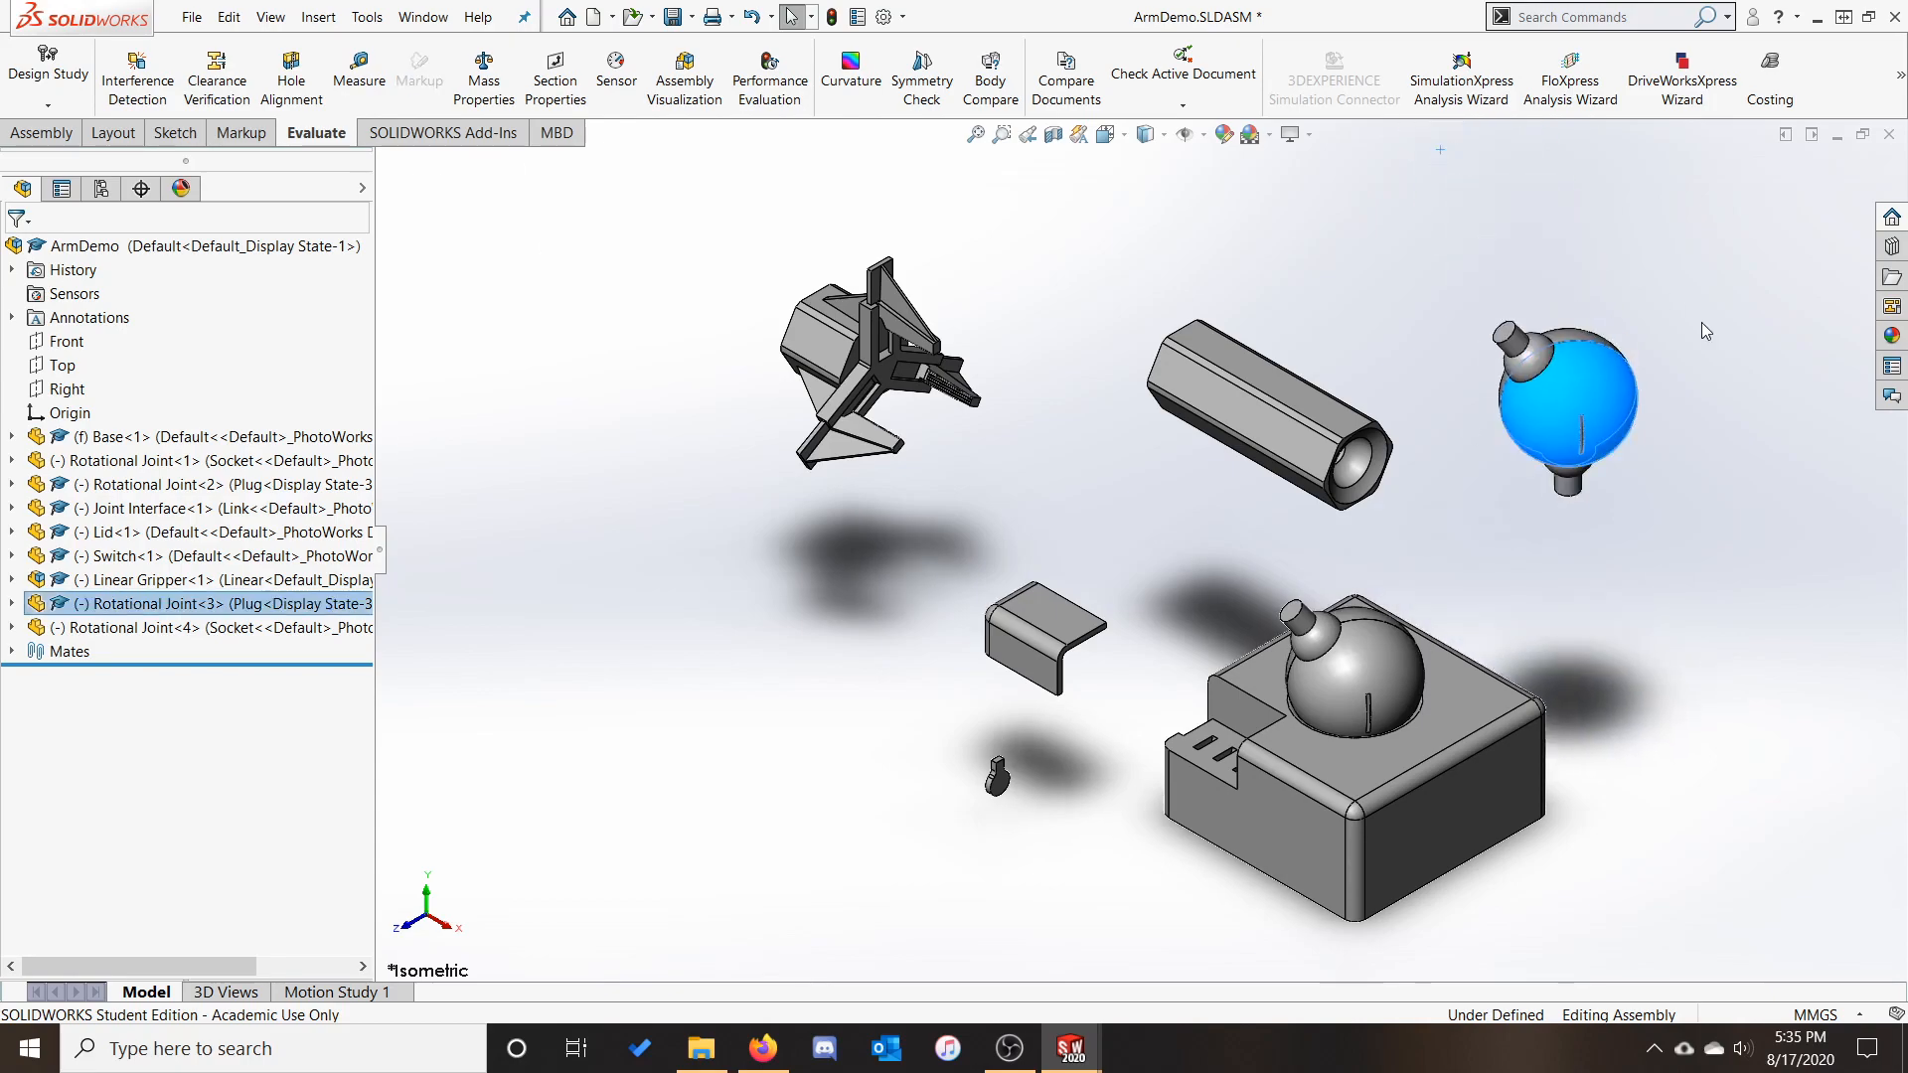
{"action": "left_click", "coordinate": [1744, 473]}
{"action": "key", "text": "ctrl+v"}
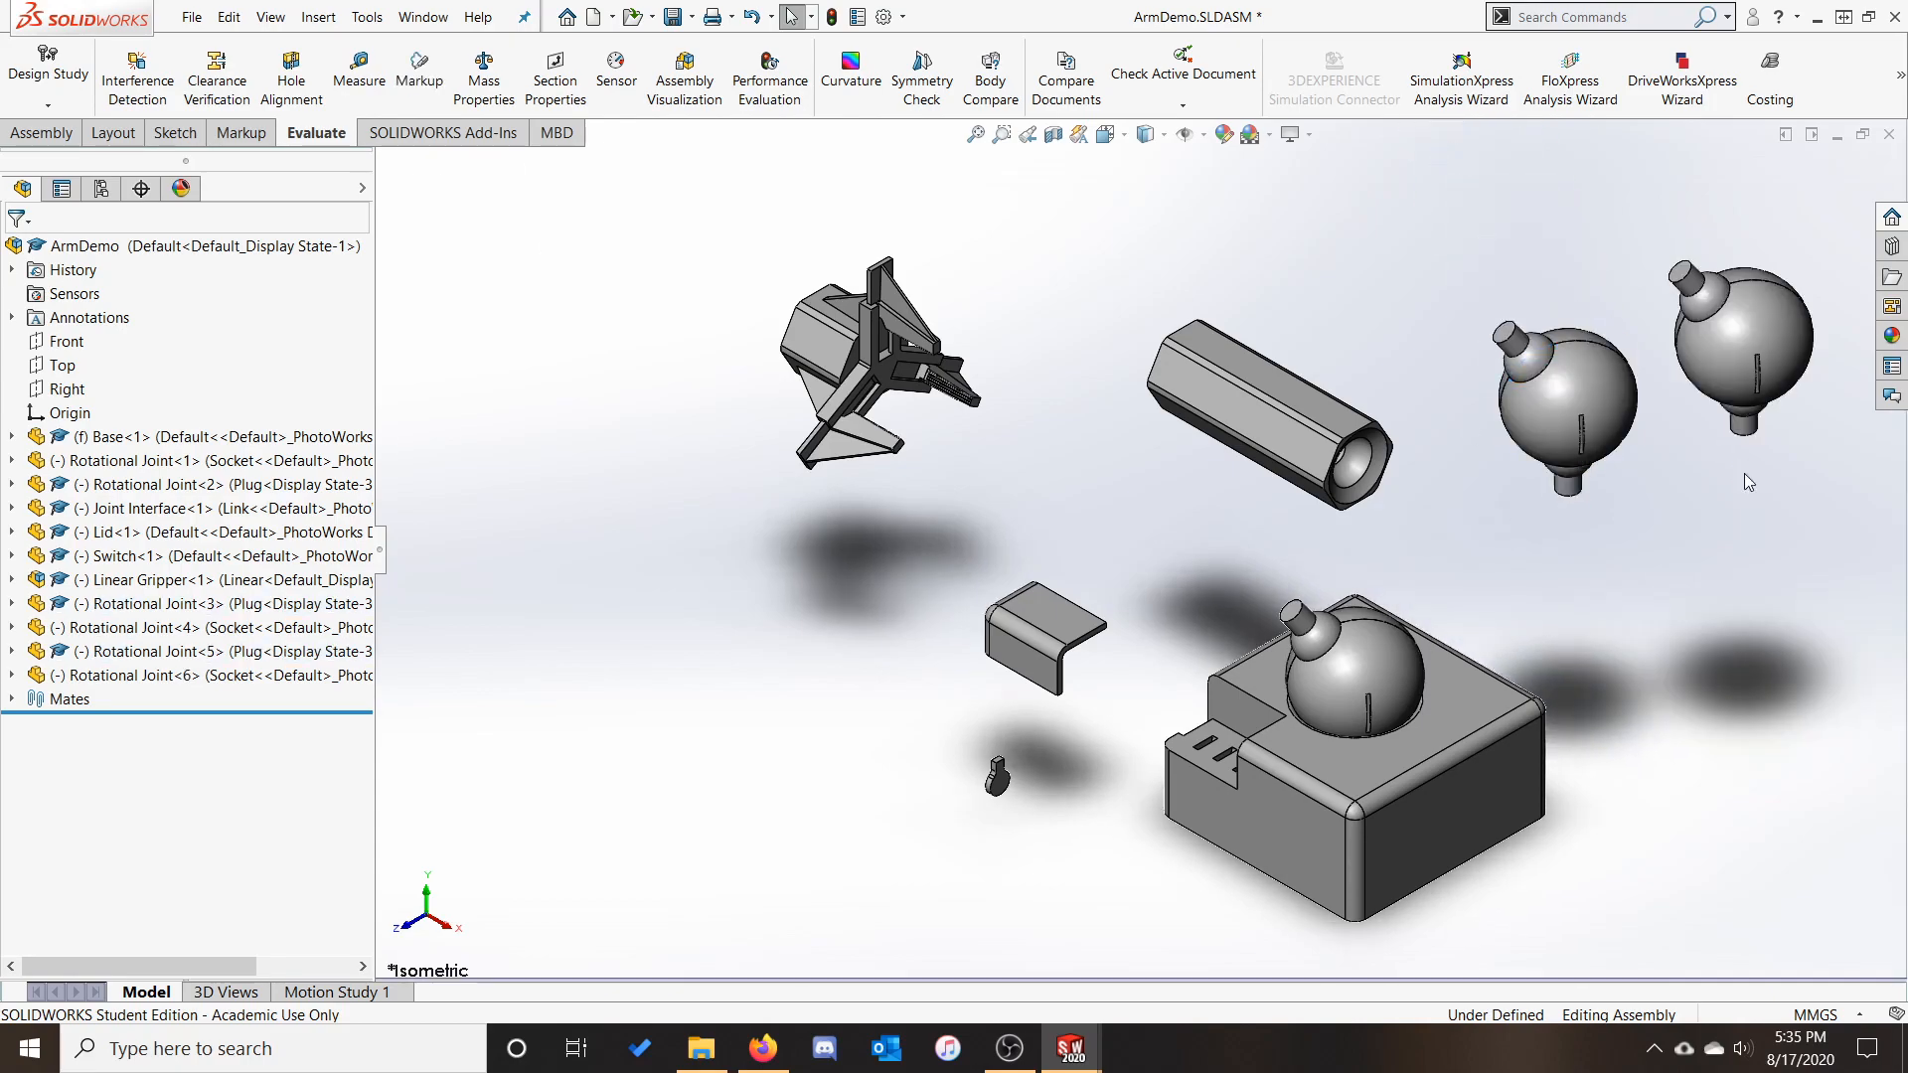
Copy the joint interface and place one copy above the original
{"action": "left_click", "coordinate": [1267, 412]}
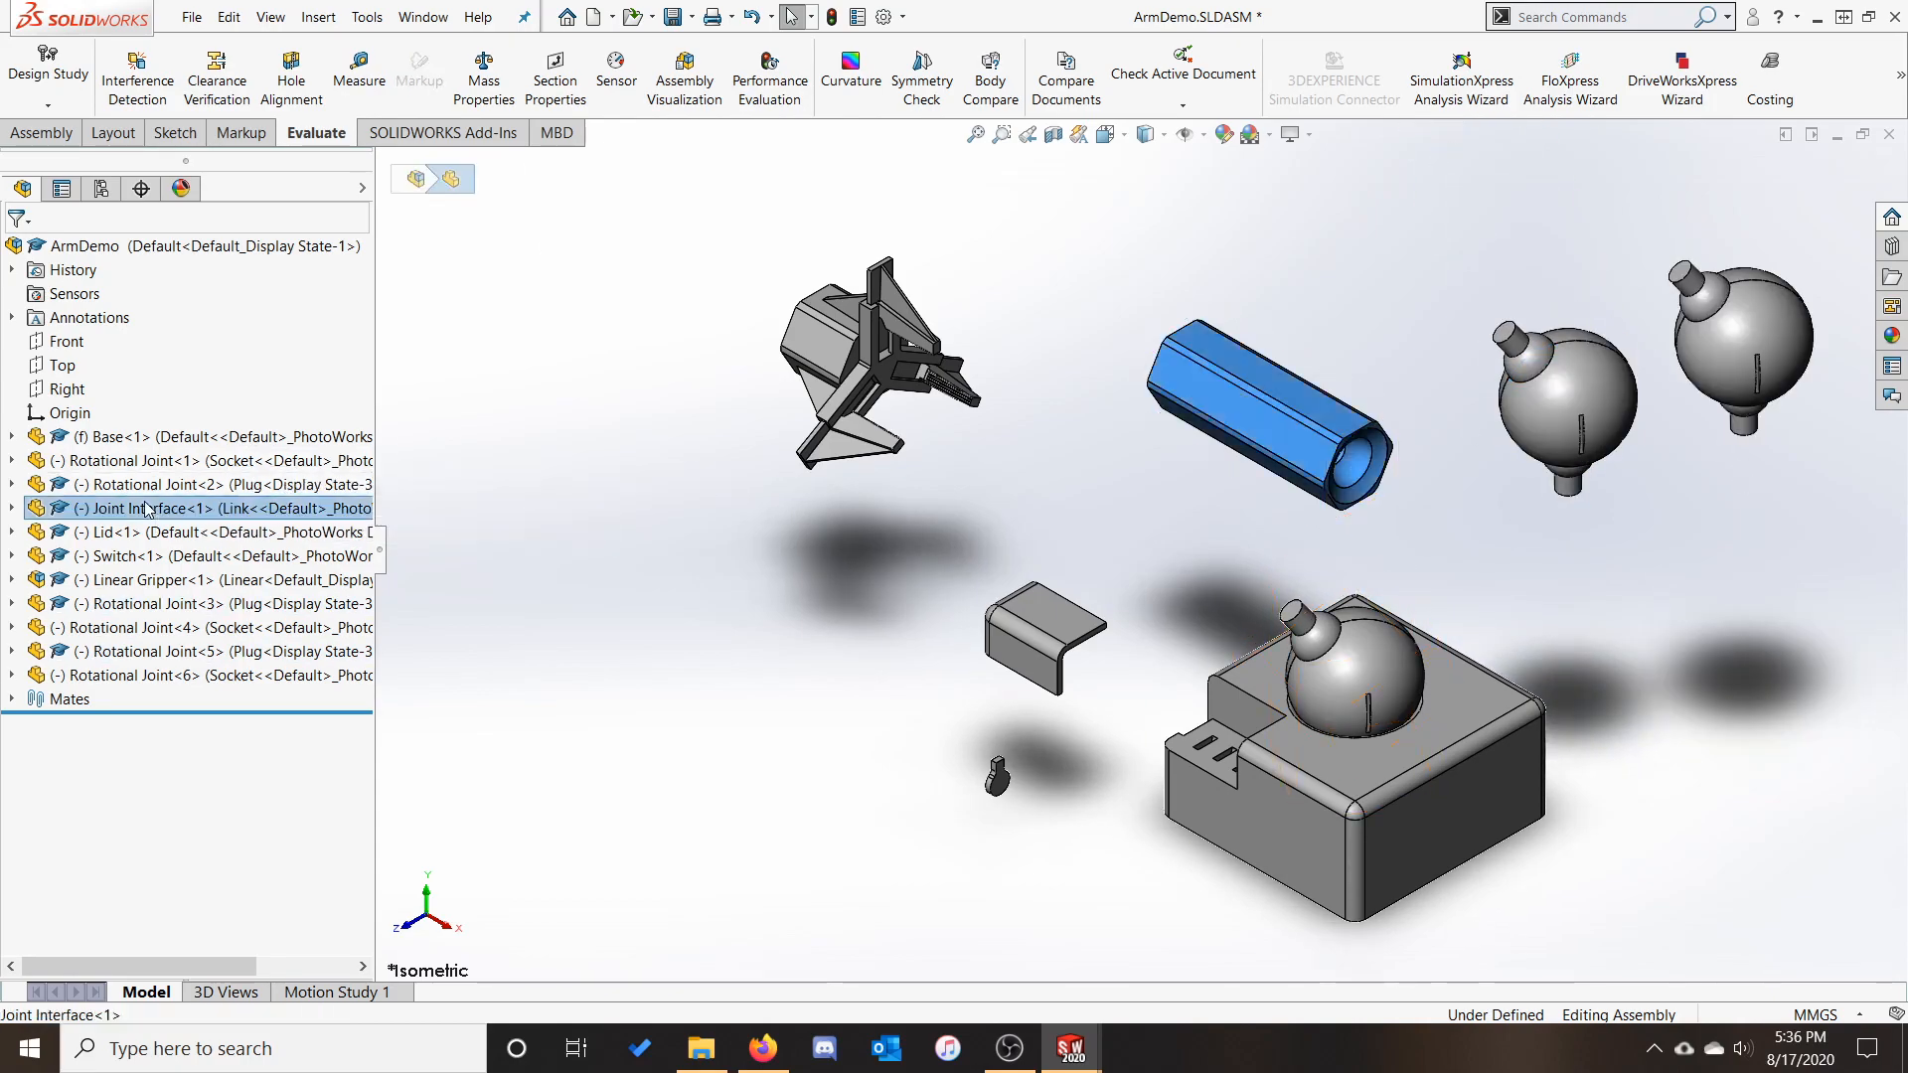
{"action": "left_click", "coordinate": [1152, 254]}
{"action": "key", "text": "ctrl+v"}
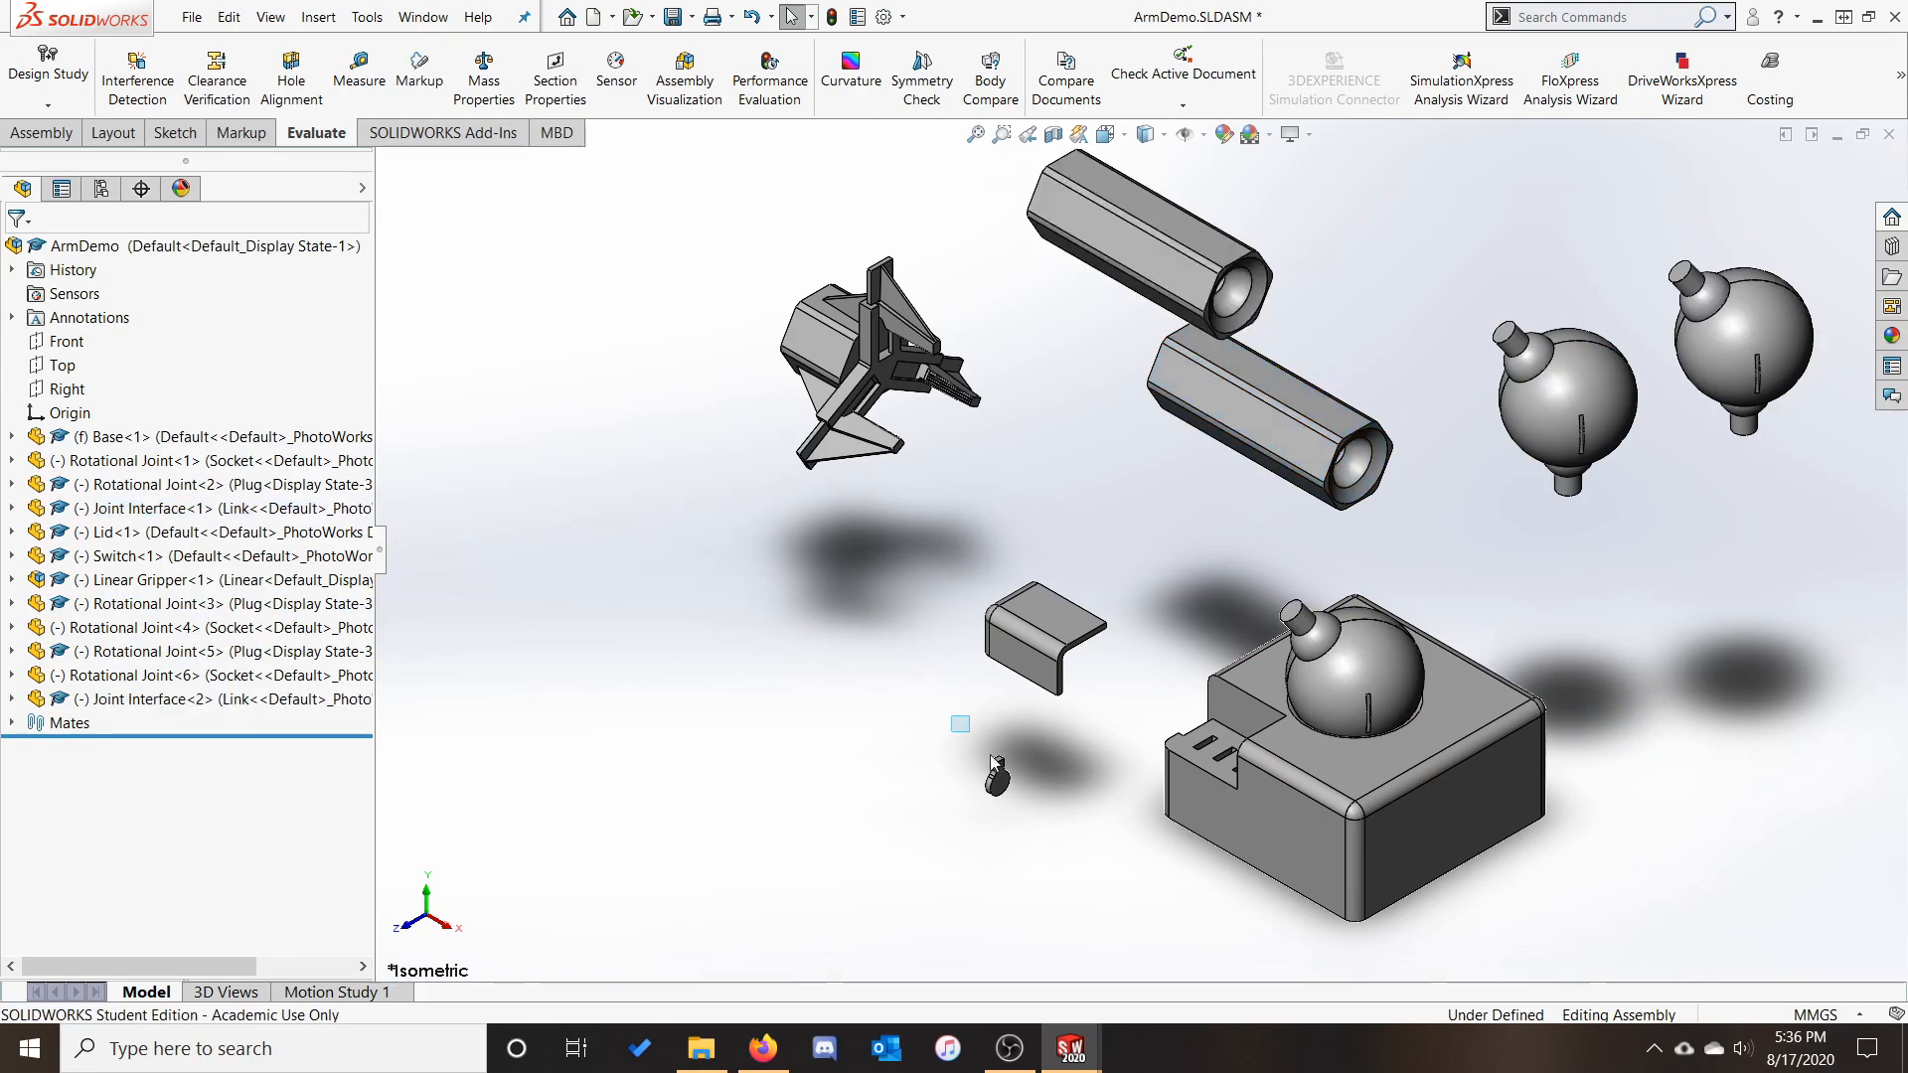
Copy the switch and place two copies near the original
{"action": "left_click", "coordinate": [996, 776]}
{"action": "key", "text": "ctrl+c"}
{"action": "left_click", "coordinate": [756, 713]}
{"action": "key", "text": "ctrl+v"}
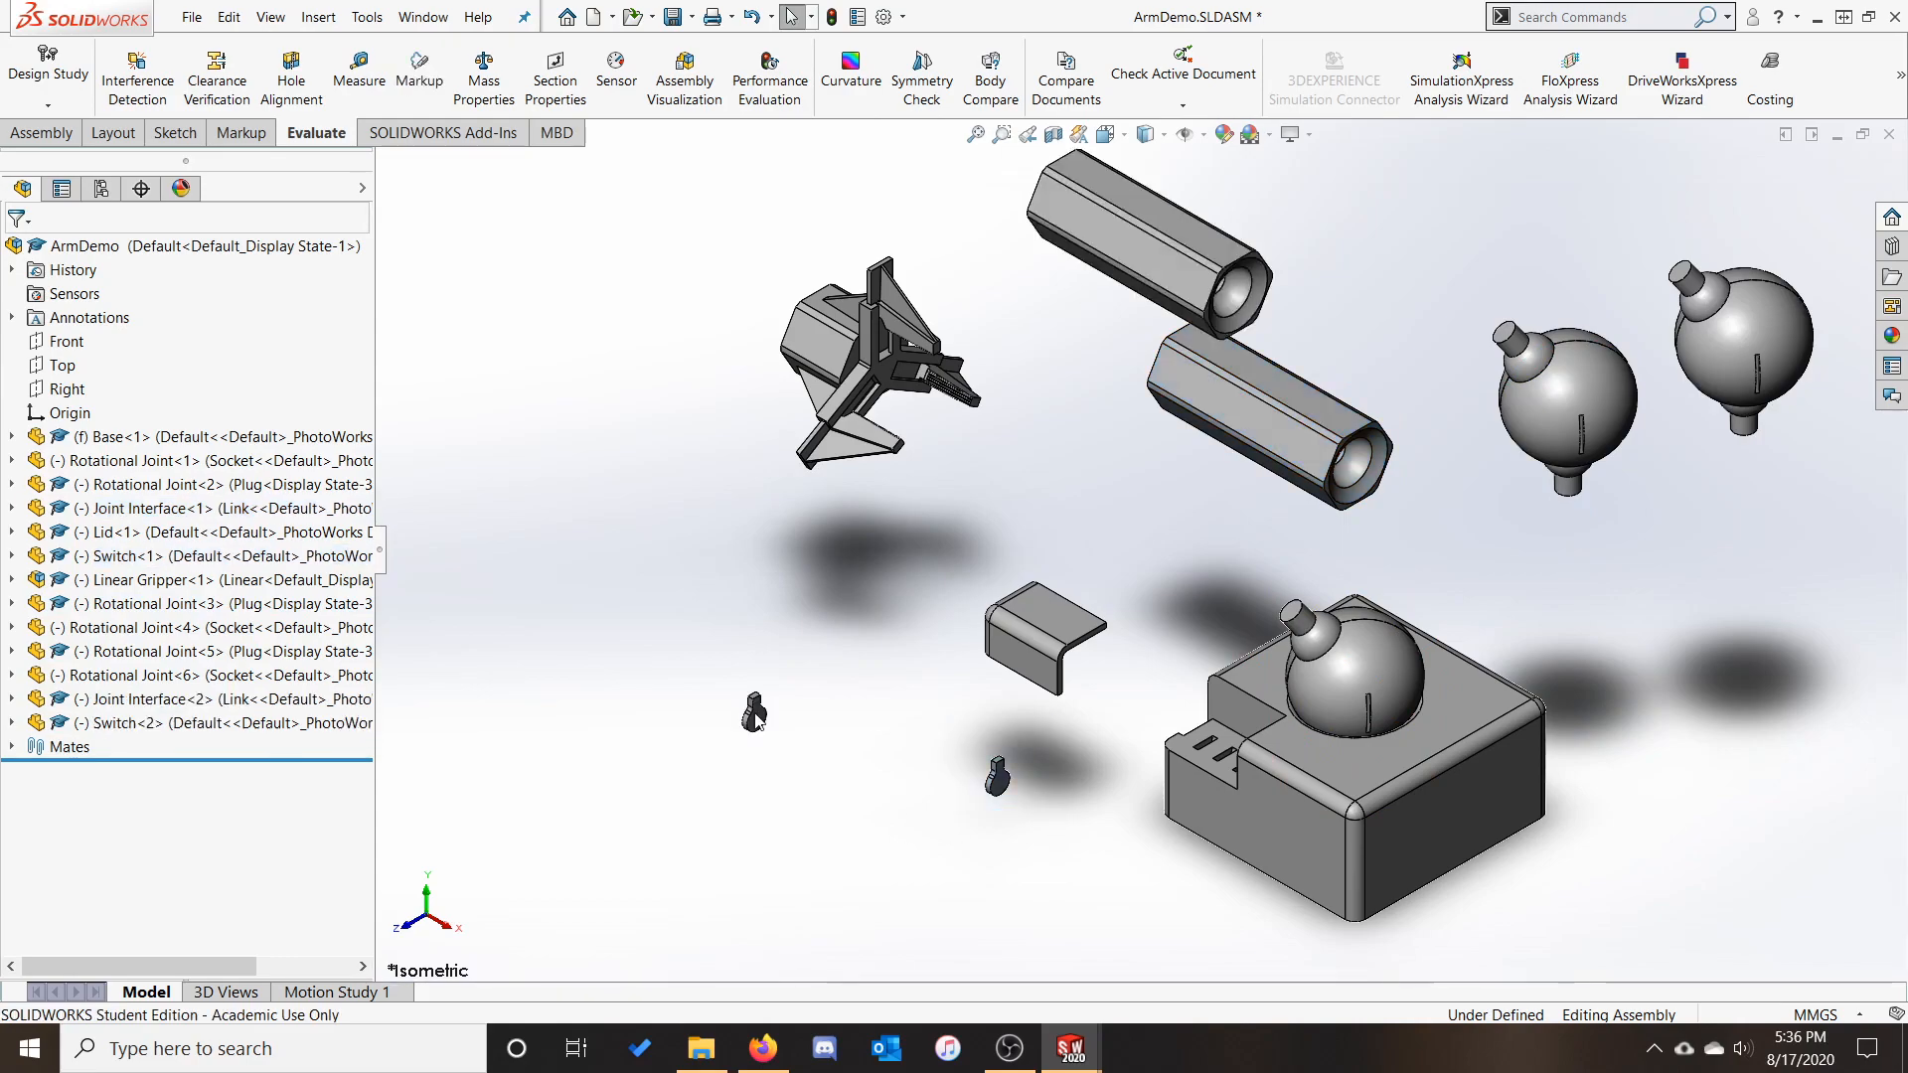
{"action": "left_click", "coordinate": [922, 740]}
{"action": "key", "text": "ctrl+v"}
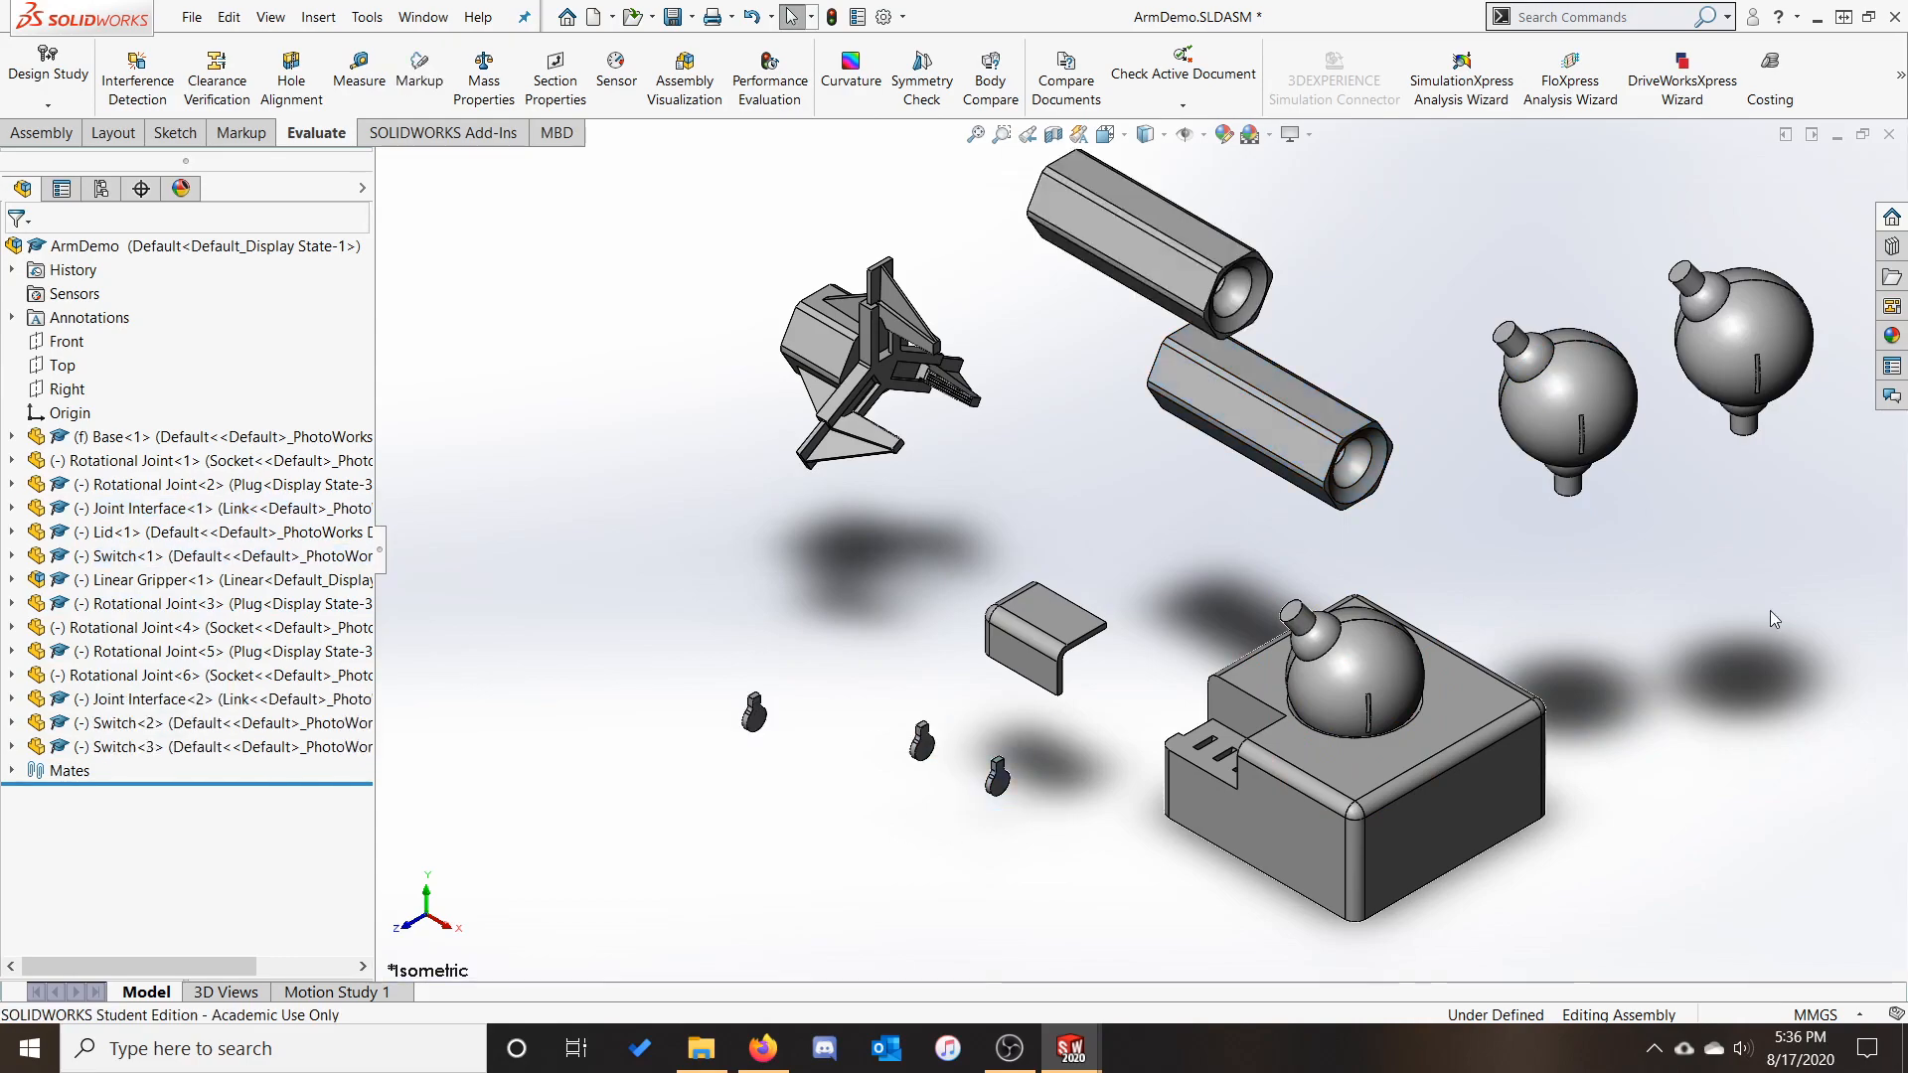
Add a concentric mate between the joint interface's small inner bore and the stem of the socket joint in the Base
{"action": "left_click", "coordinate": [41, 132]}
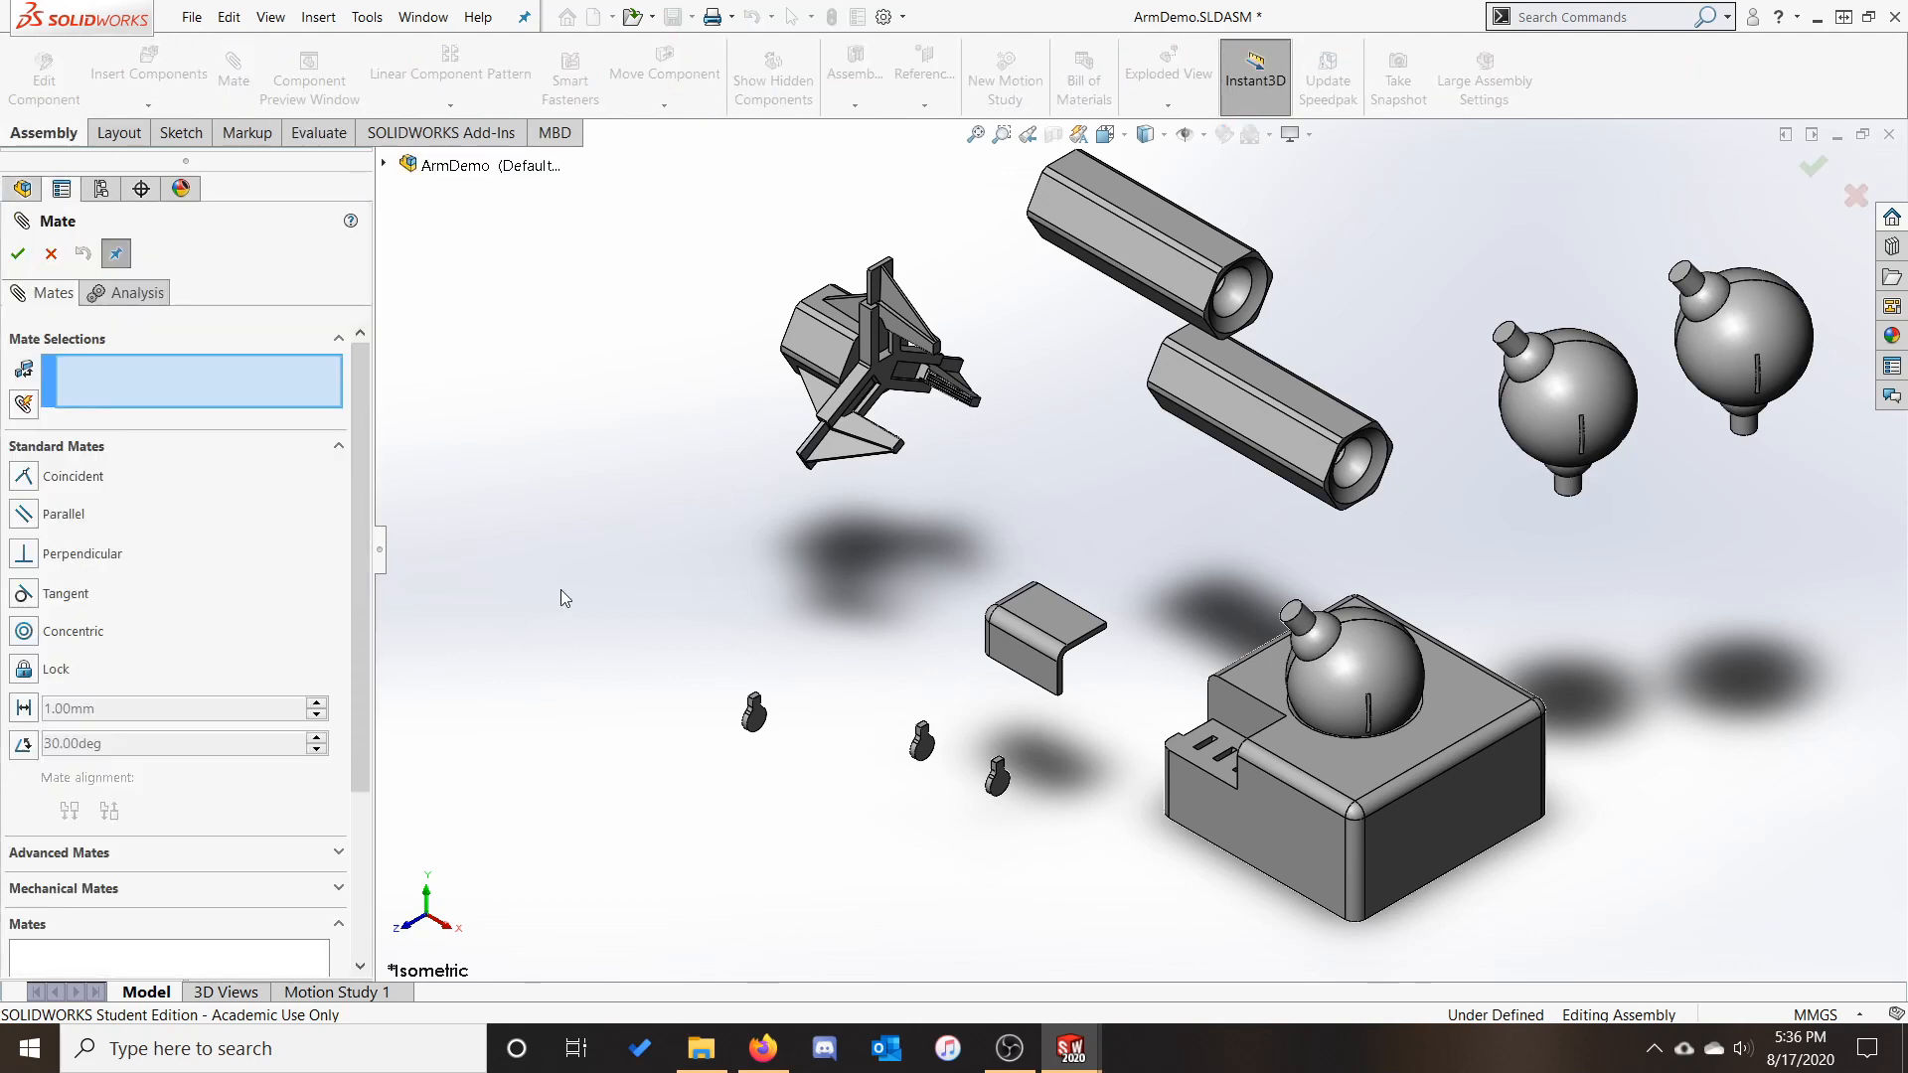
{"action": "scroll", "coordinate": [1285, 505], "scroll_direction": "down", "scroll_amount": 5}
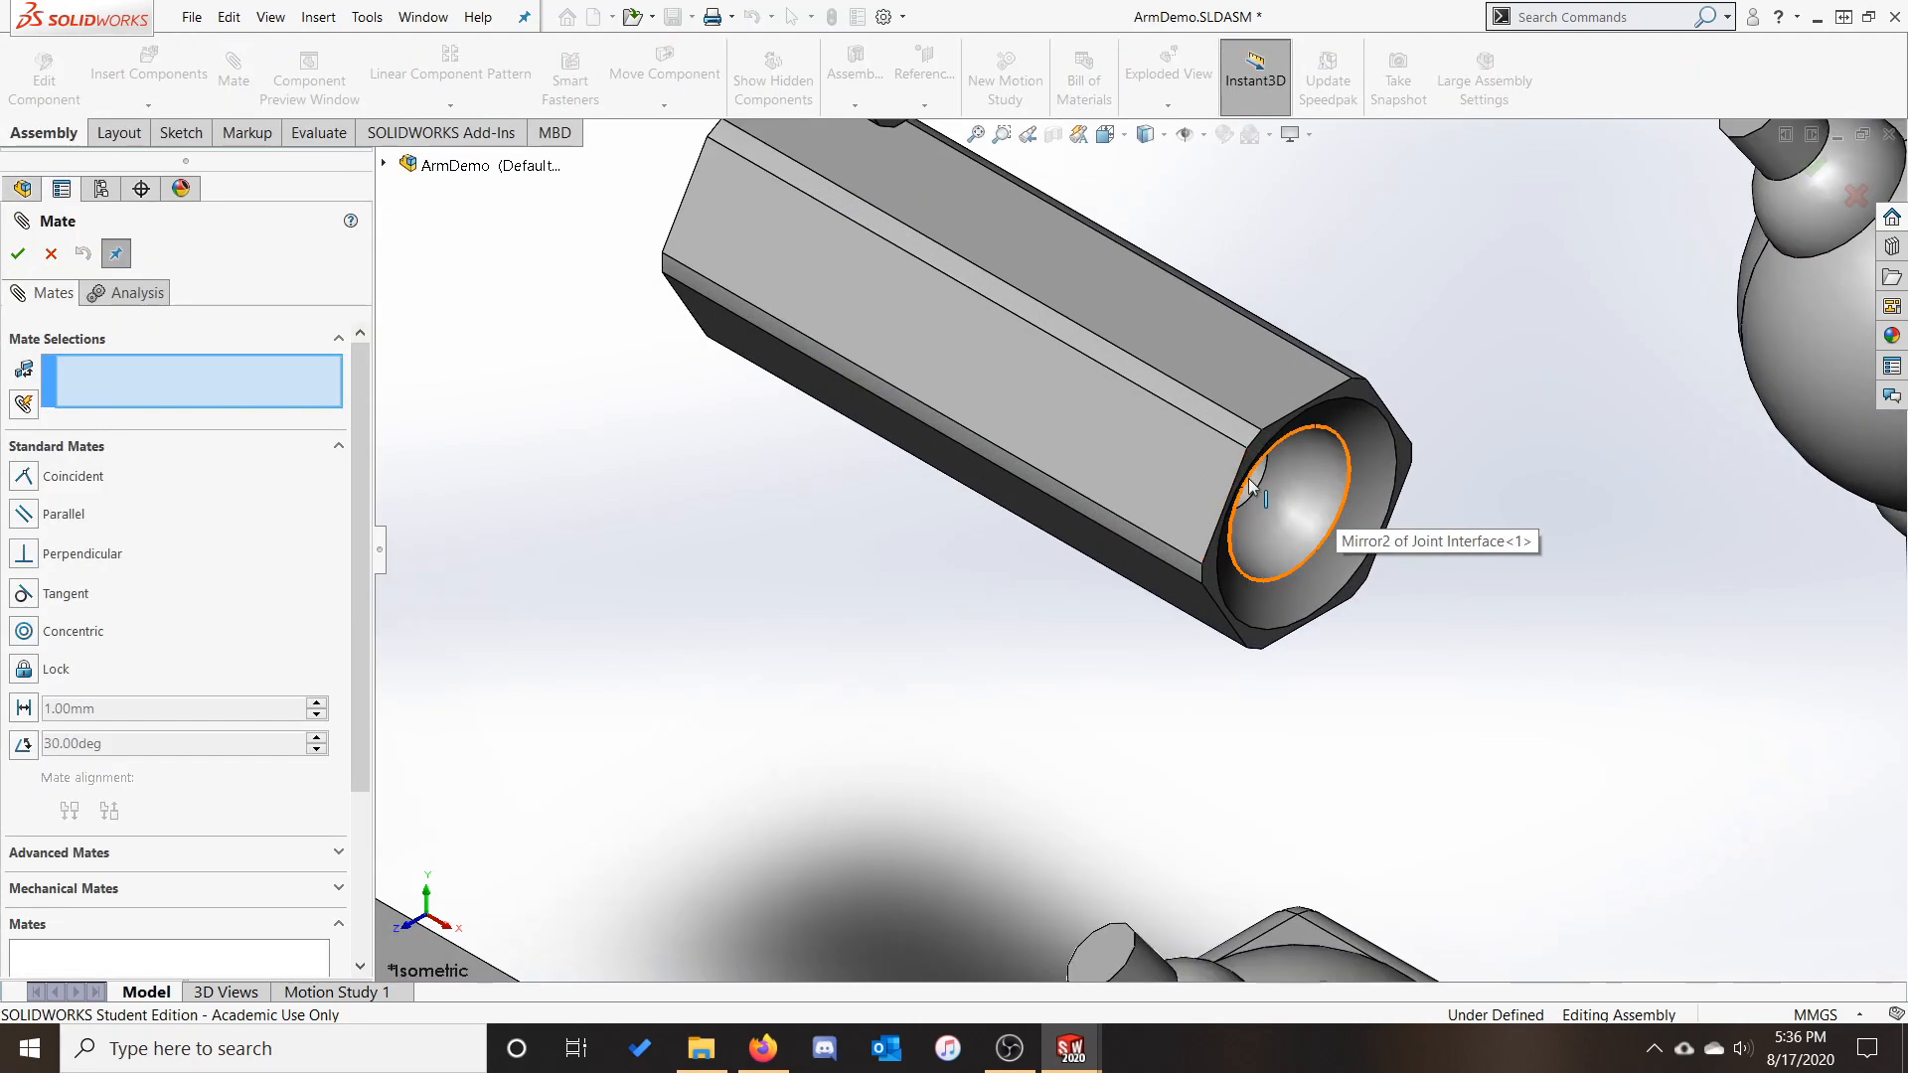
{"action": "left_click", "coordinate": [1248, 479]}
{"action": "scroll", "coordinate": [1143, 507], "scroll_direction": "up", "scroll_amount": 4}
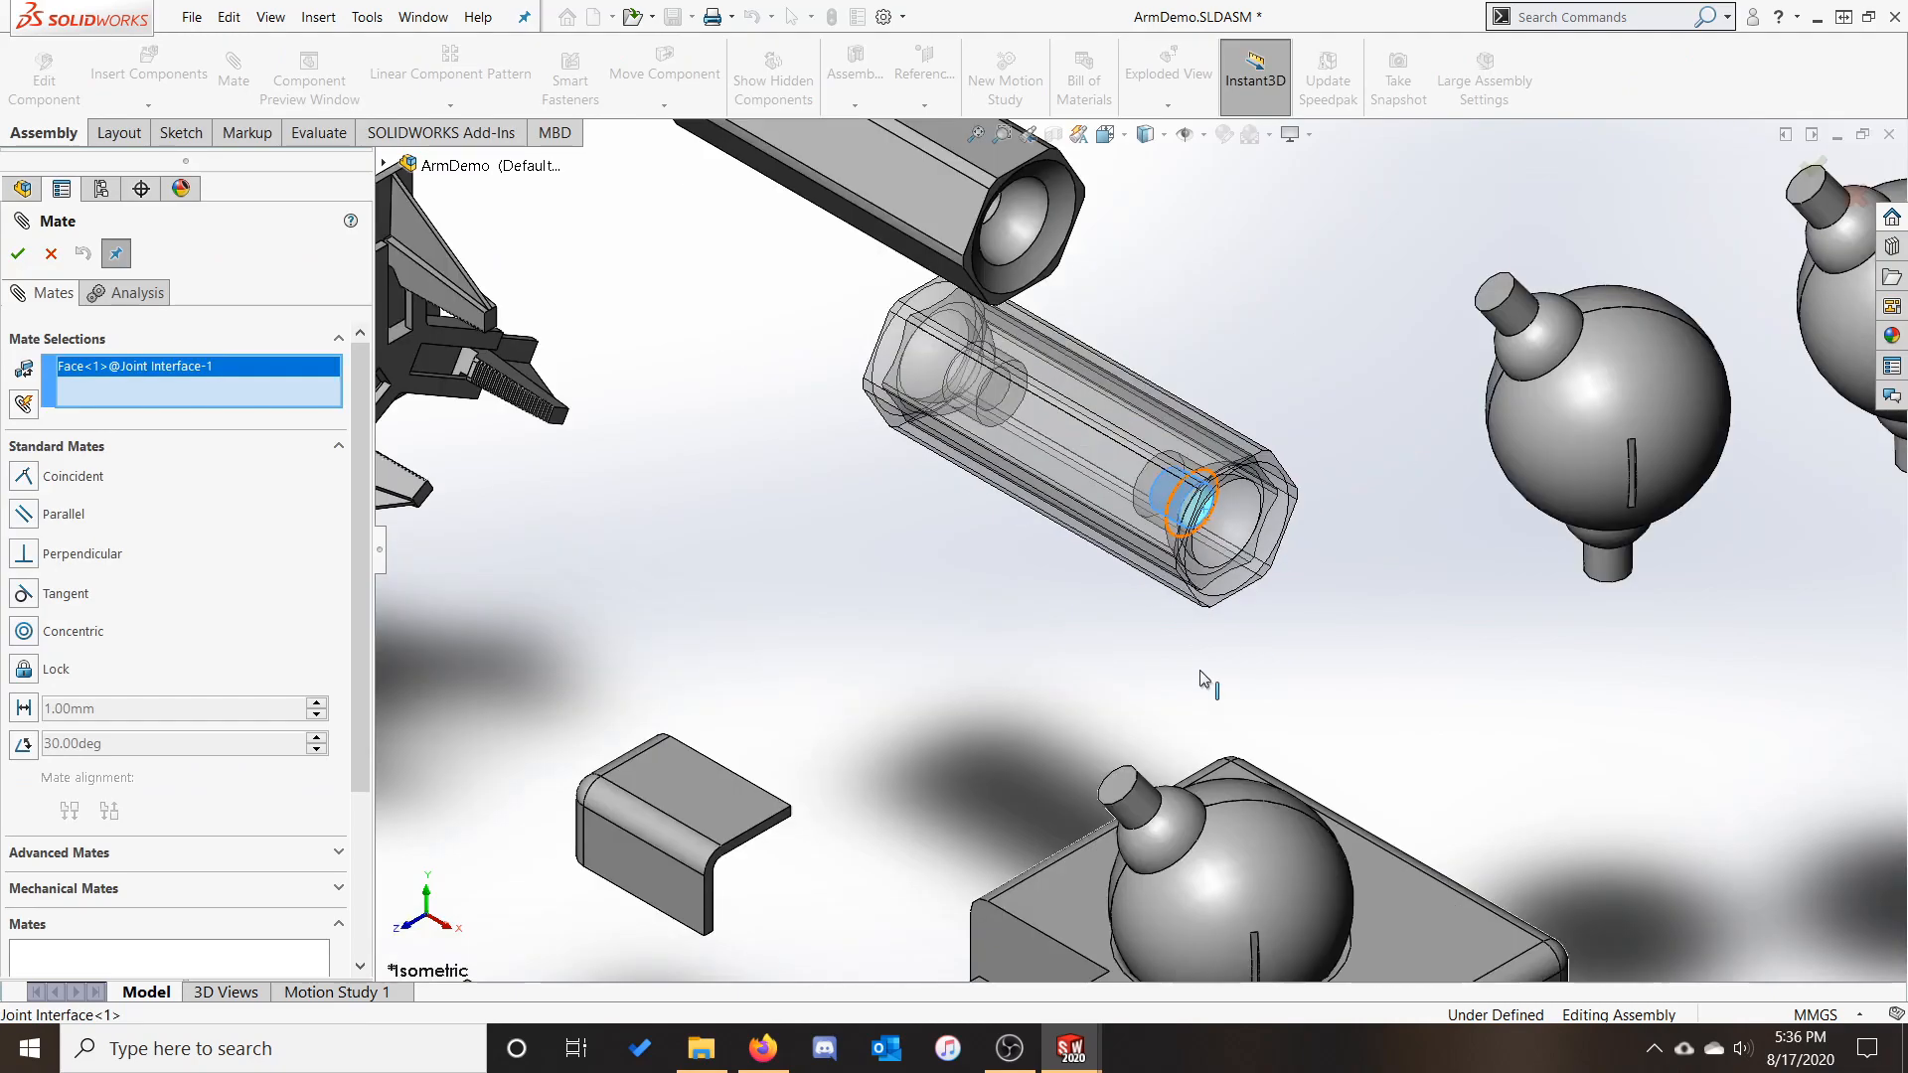
{"action": "left_click", "coordinate": [1150, 826]}
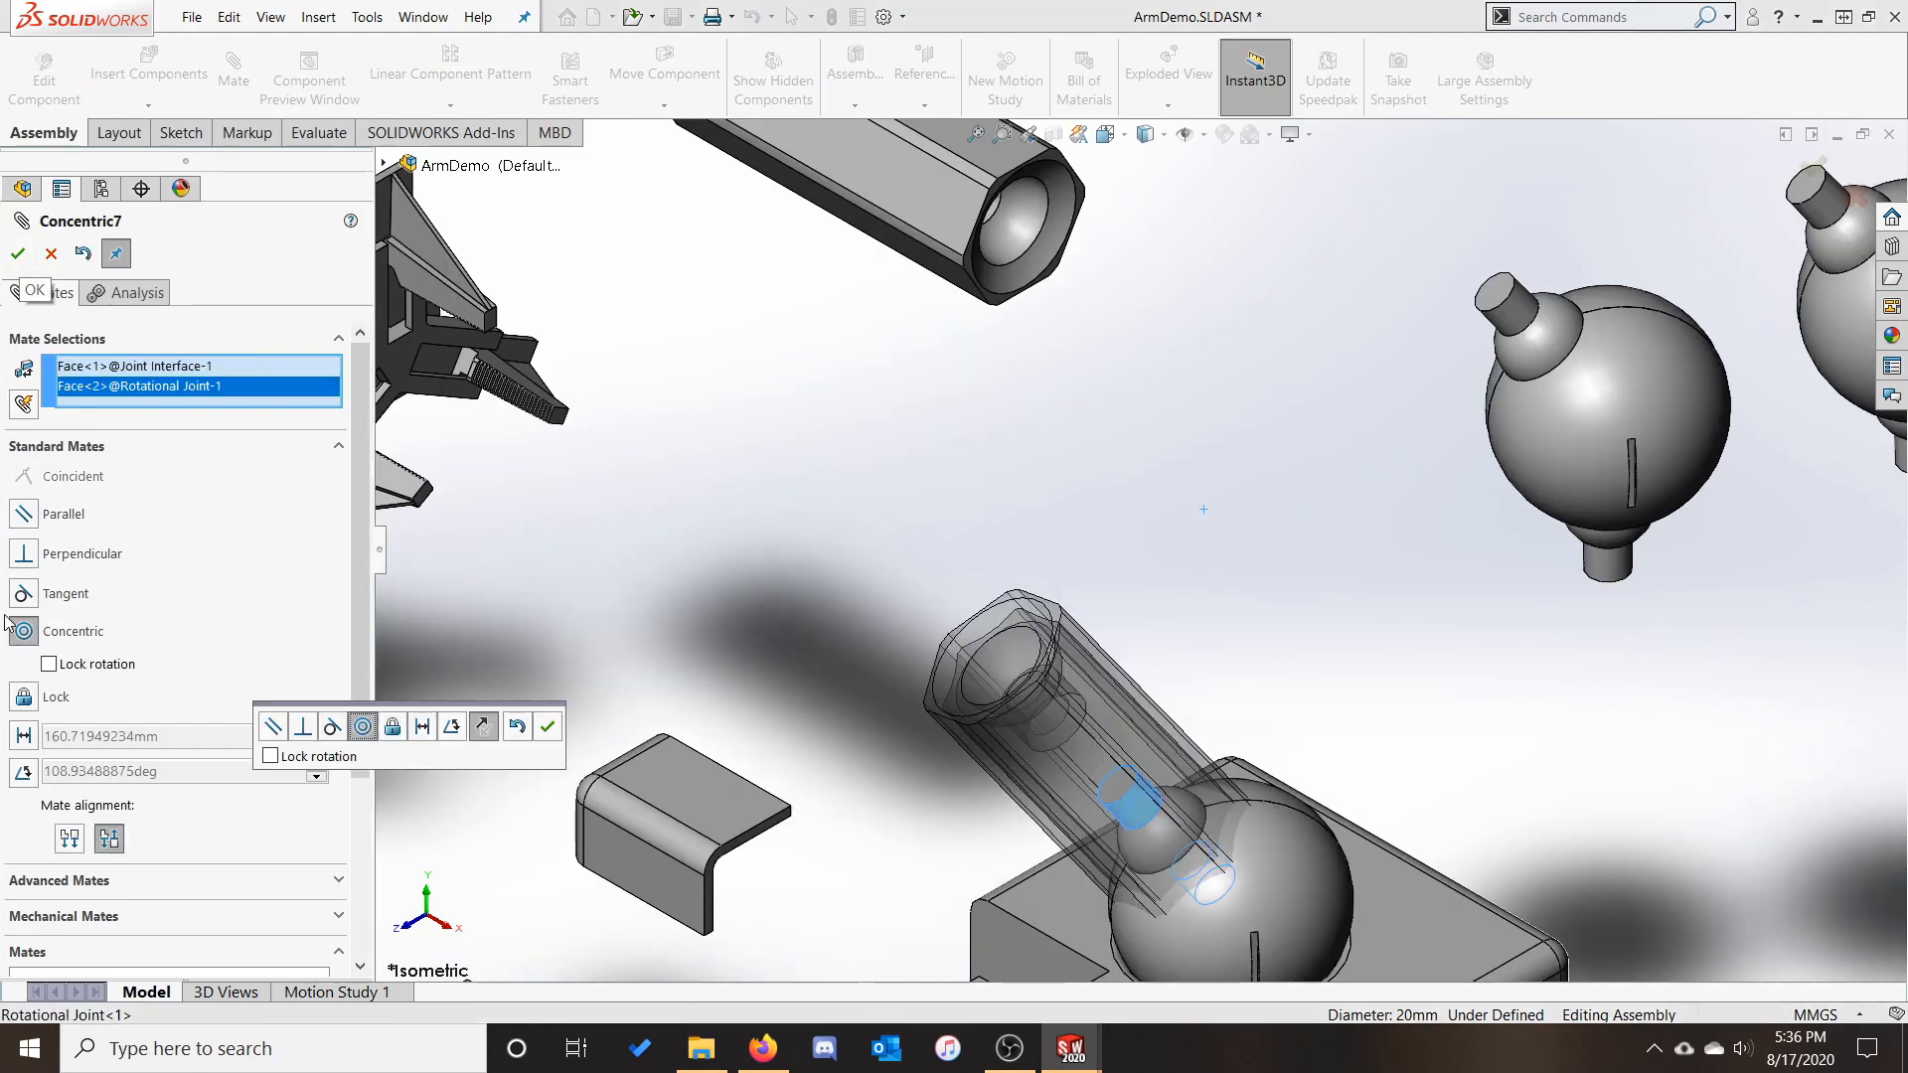
{"action": "left_click", "coordinate": [18, 254]}
Pull the joint interface off the stem and apply a coincident mate between its bore's end face and the stem's end face
{"action": "scroll", "coordinate": [1170, 814], "scroll_direction": "down", "scroll_amount": 1}
{"action": "scroll", "coordinate": [1119, 813], "scroll_direction": "up", "scroll_amount": 1}
{"action": "left_click_drag", "start_coordinate": [1119, 813], "coordinate": [702, 552]}
{"action": "middle_click_drag", "start_coordinate": [1144, 617], "coordinate": [808, 443]}
{"action": "scroll", "coordinate": [825, 427], "scroll_direction": "down", "scroll_amount": 3}
{"action": "left_click", "coordinate": [834, 411]}
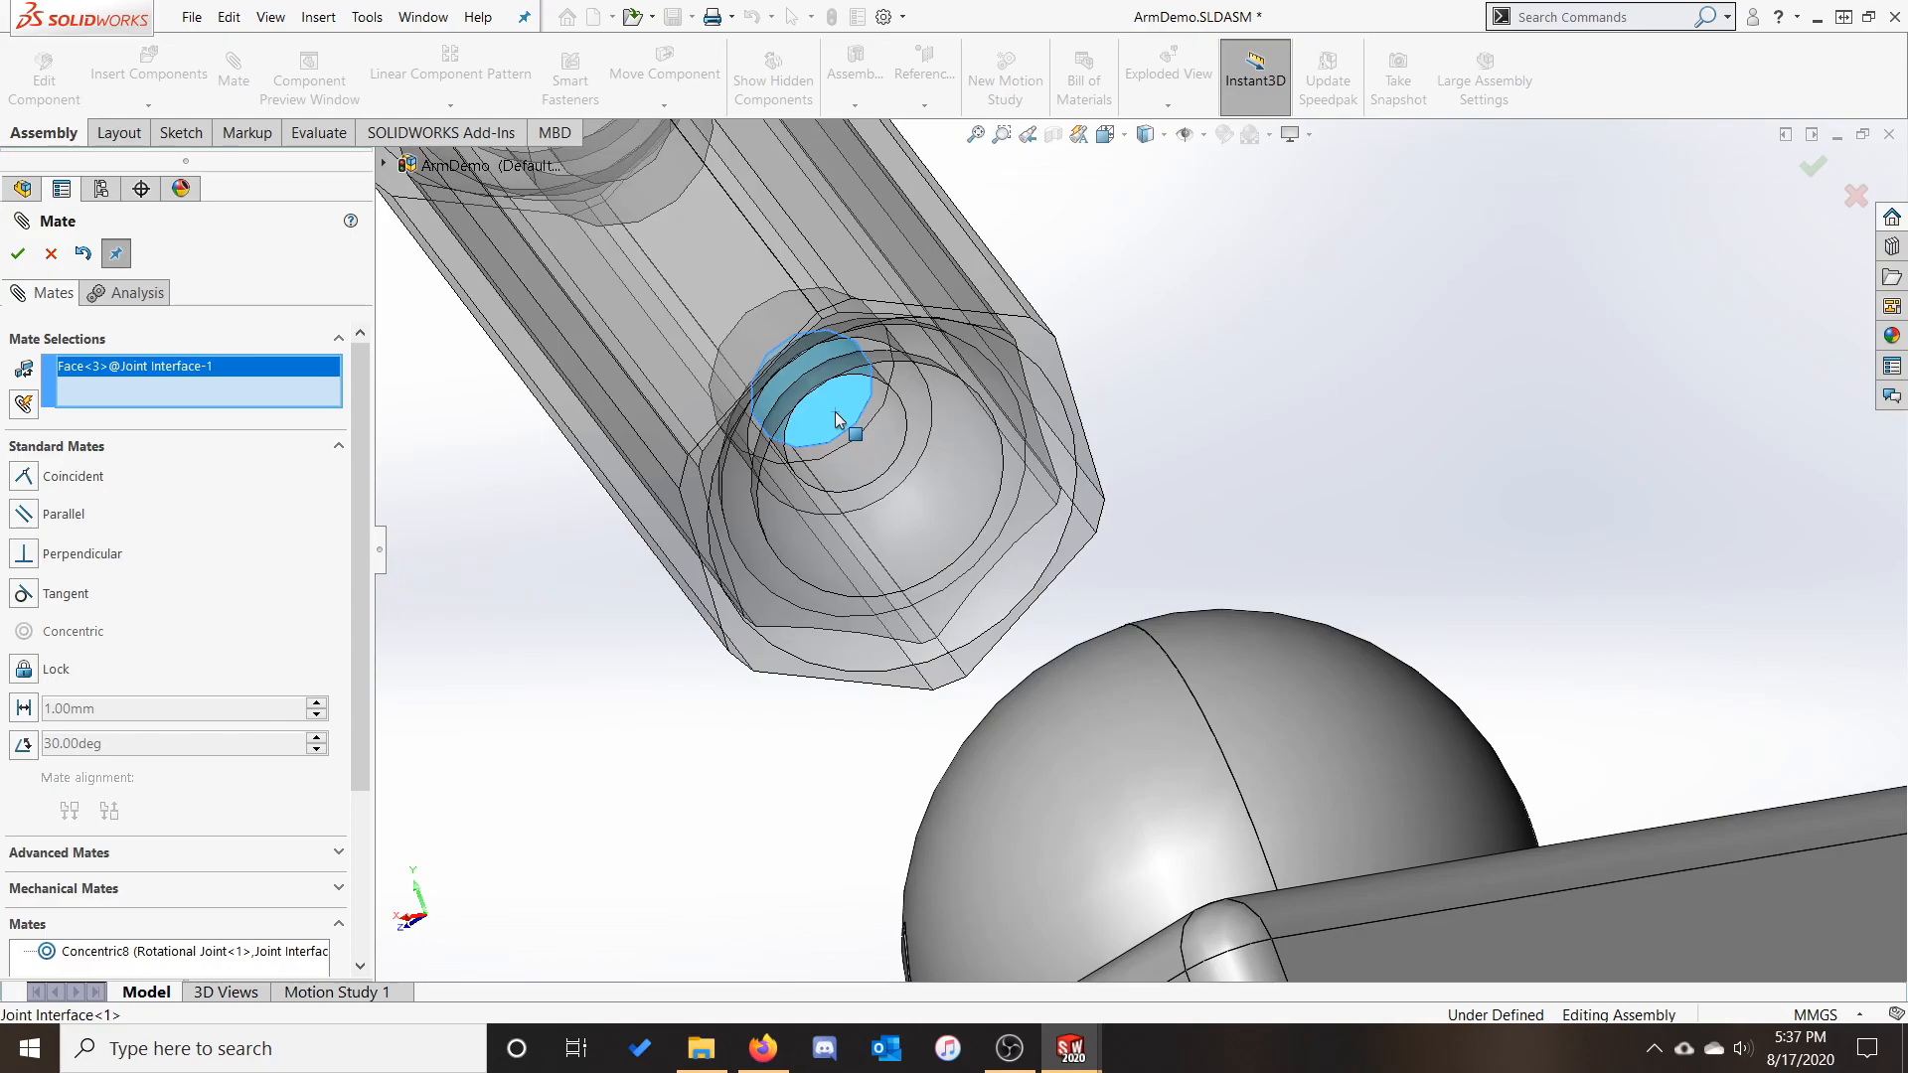
{"action": "middle_click_drag", "start_coordinate": [1180, 453], "coordinate": [1323, 596]}
{"action": "scroll", "coordinate": [1324, 596], "scroll_direction": "up", "scroll_amount": 3}
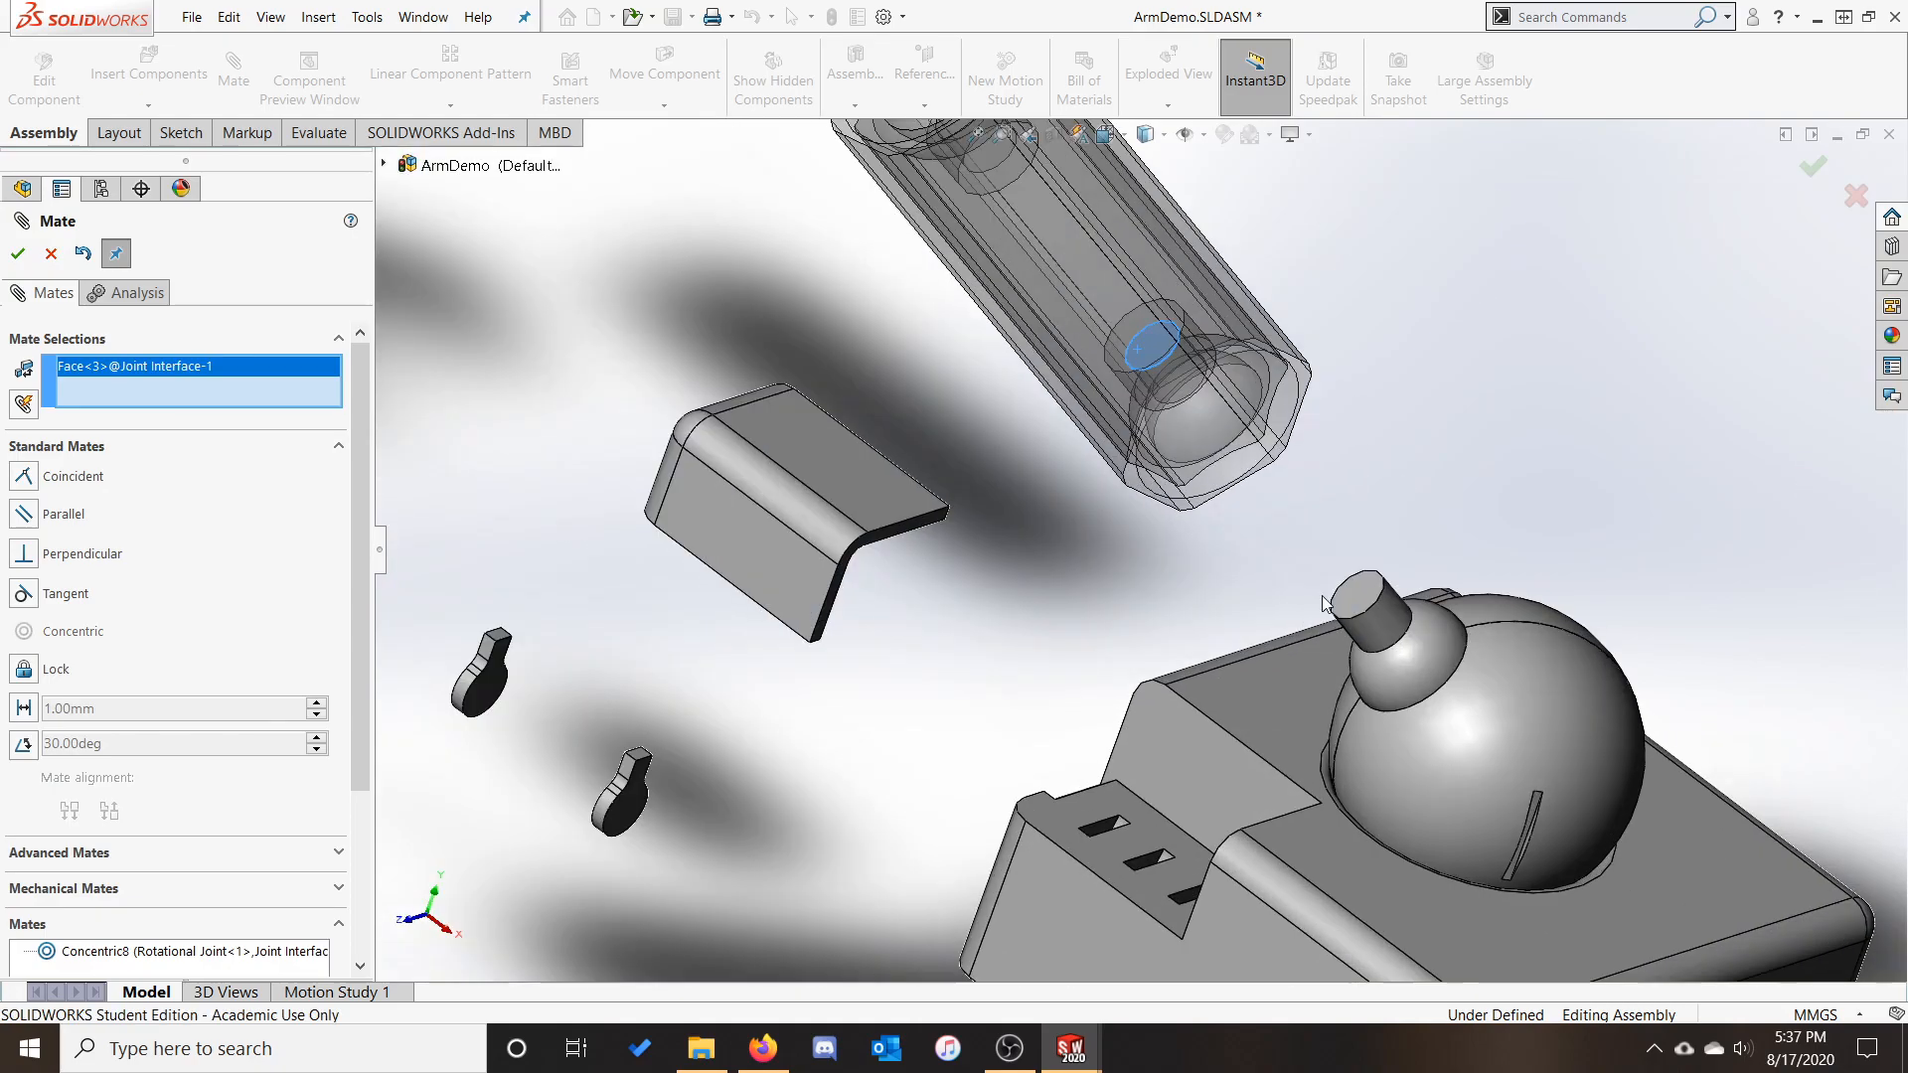
{"action": "left_click", "coordinate": [1356, 611]}
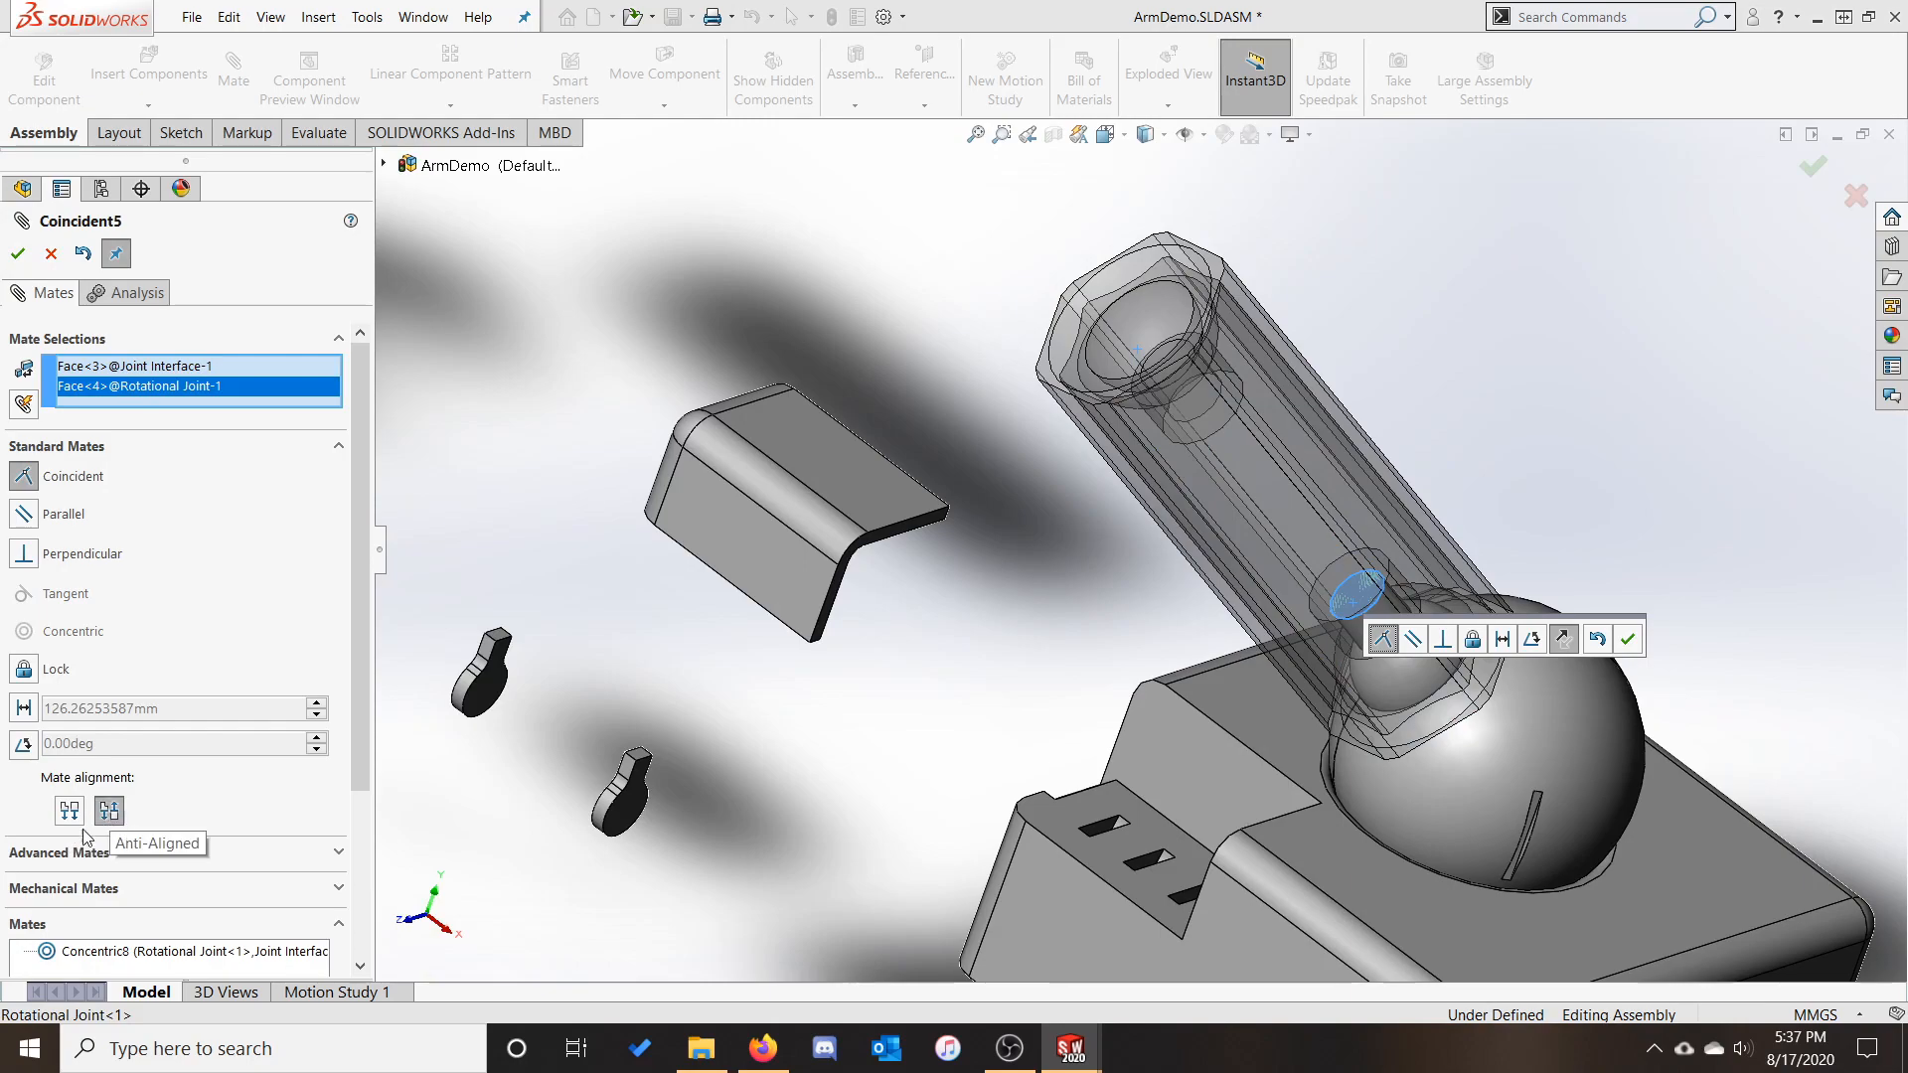
Try the Aligned option for the coincident mate and switch it back to Anti-Aligned, dismissing the alignment messages
{"action": "left_click", "coordinate": [72, 810]}
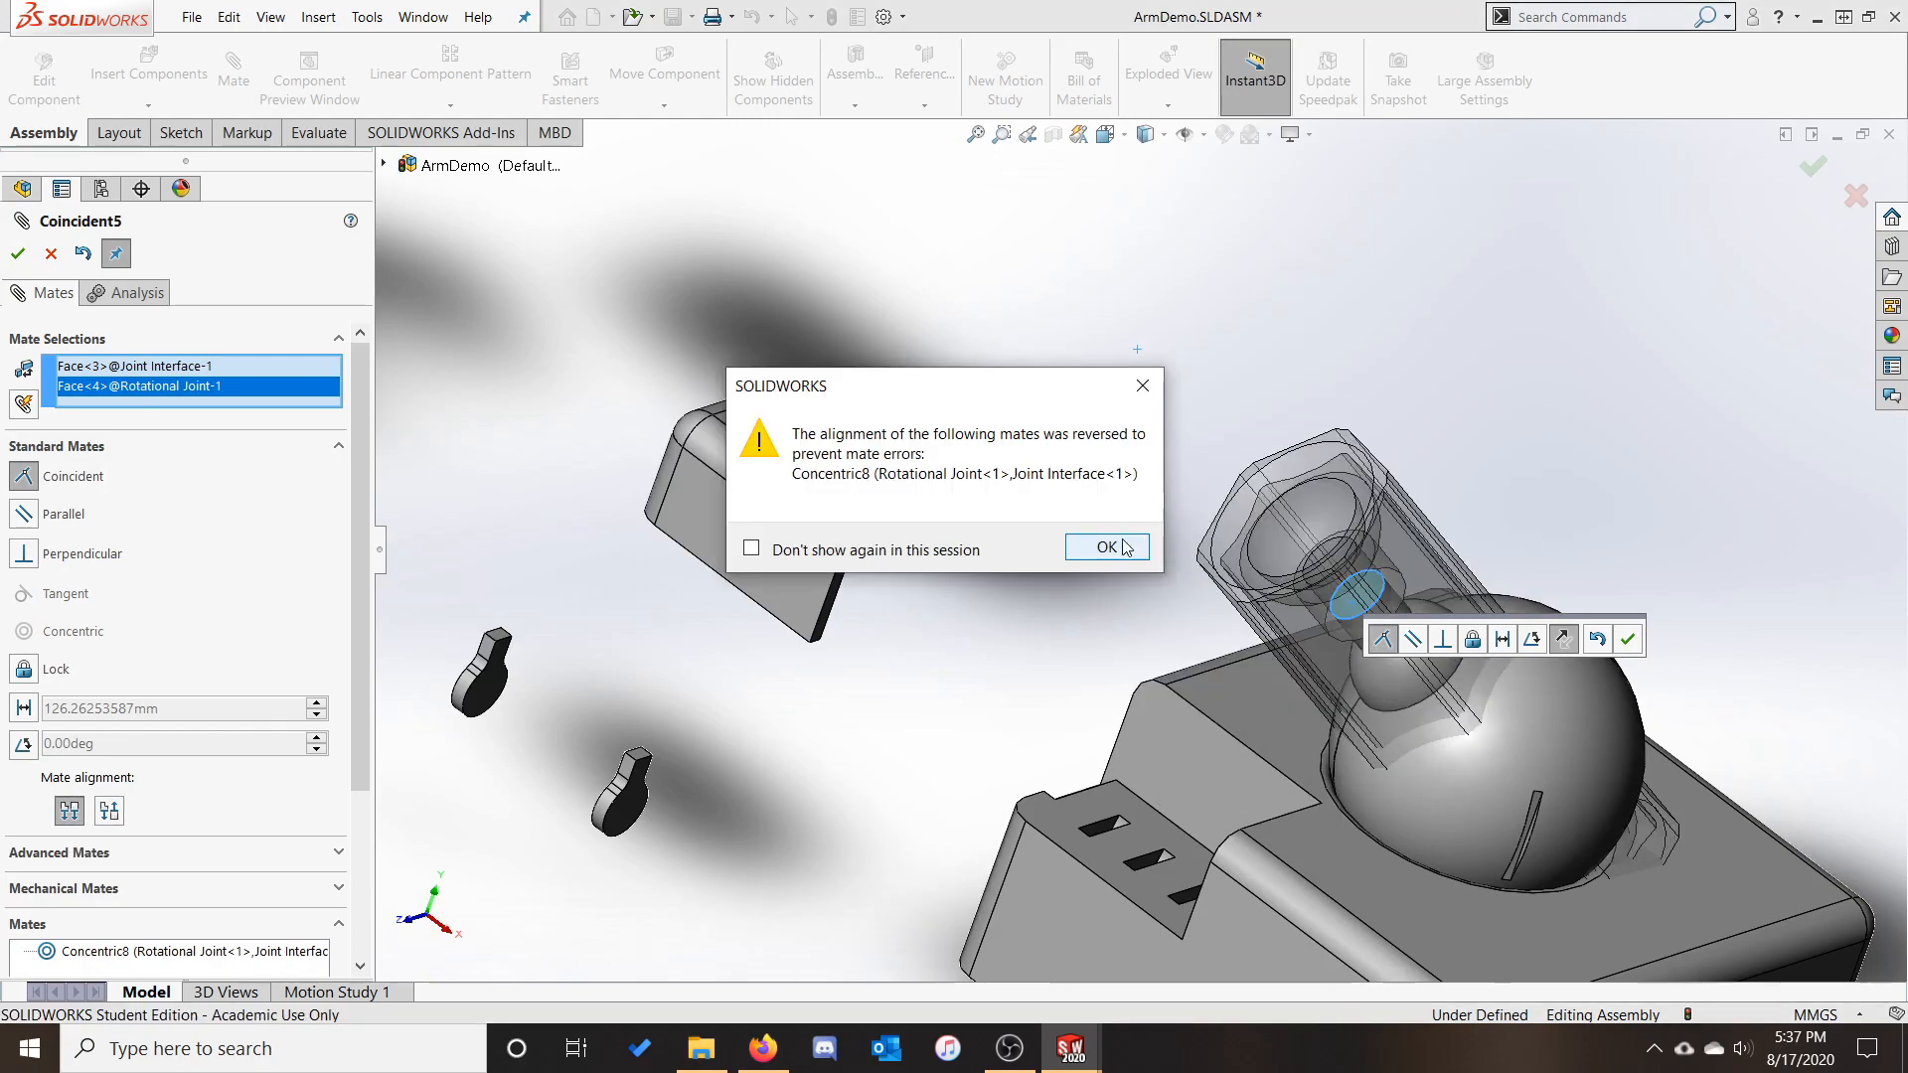
{"action": "left_click", "coordinate": [1106, 547]}
{"action": "left_click", "coordinate": [110, 811]}
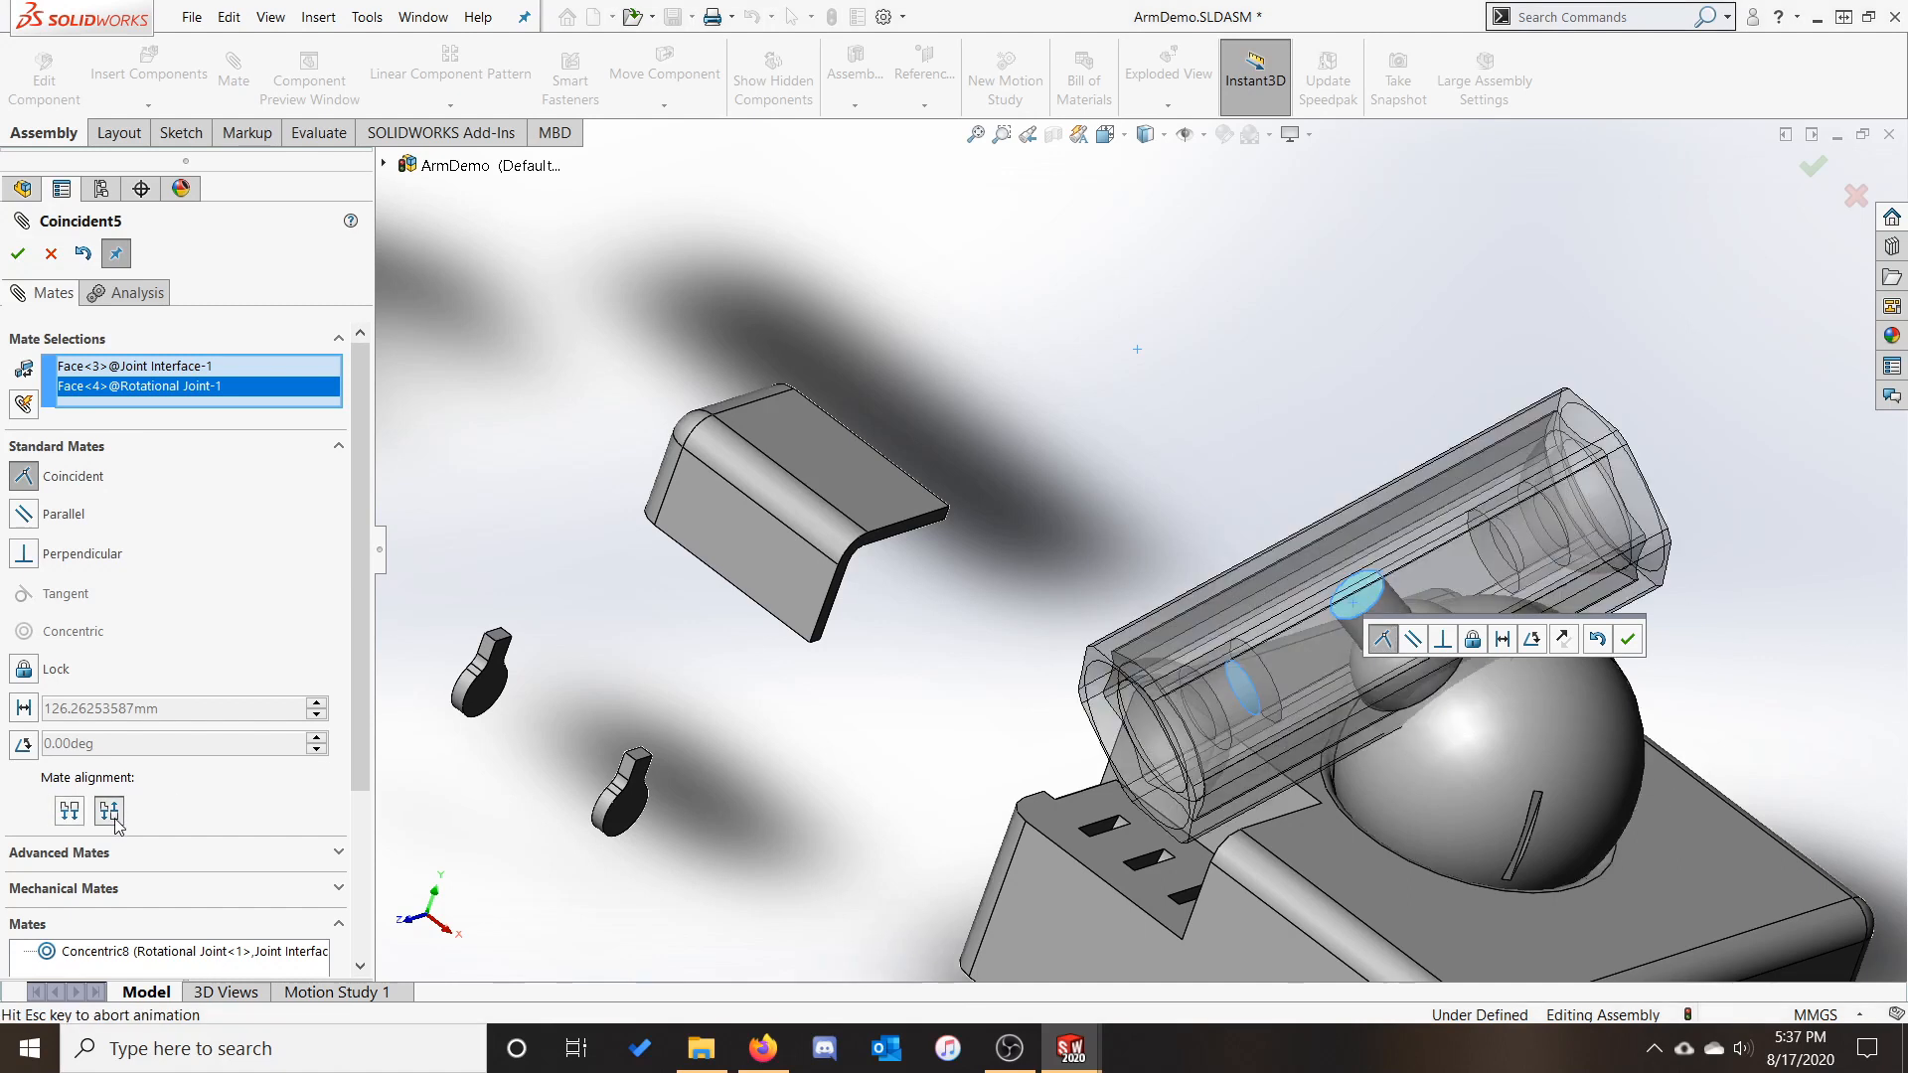
{"action": "left_click", "coordinate": [1103, 547]}
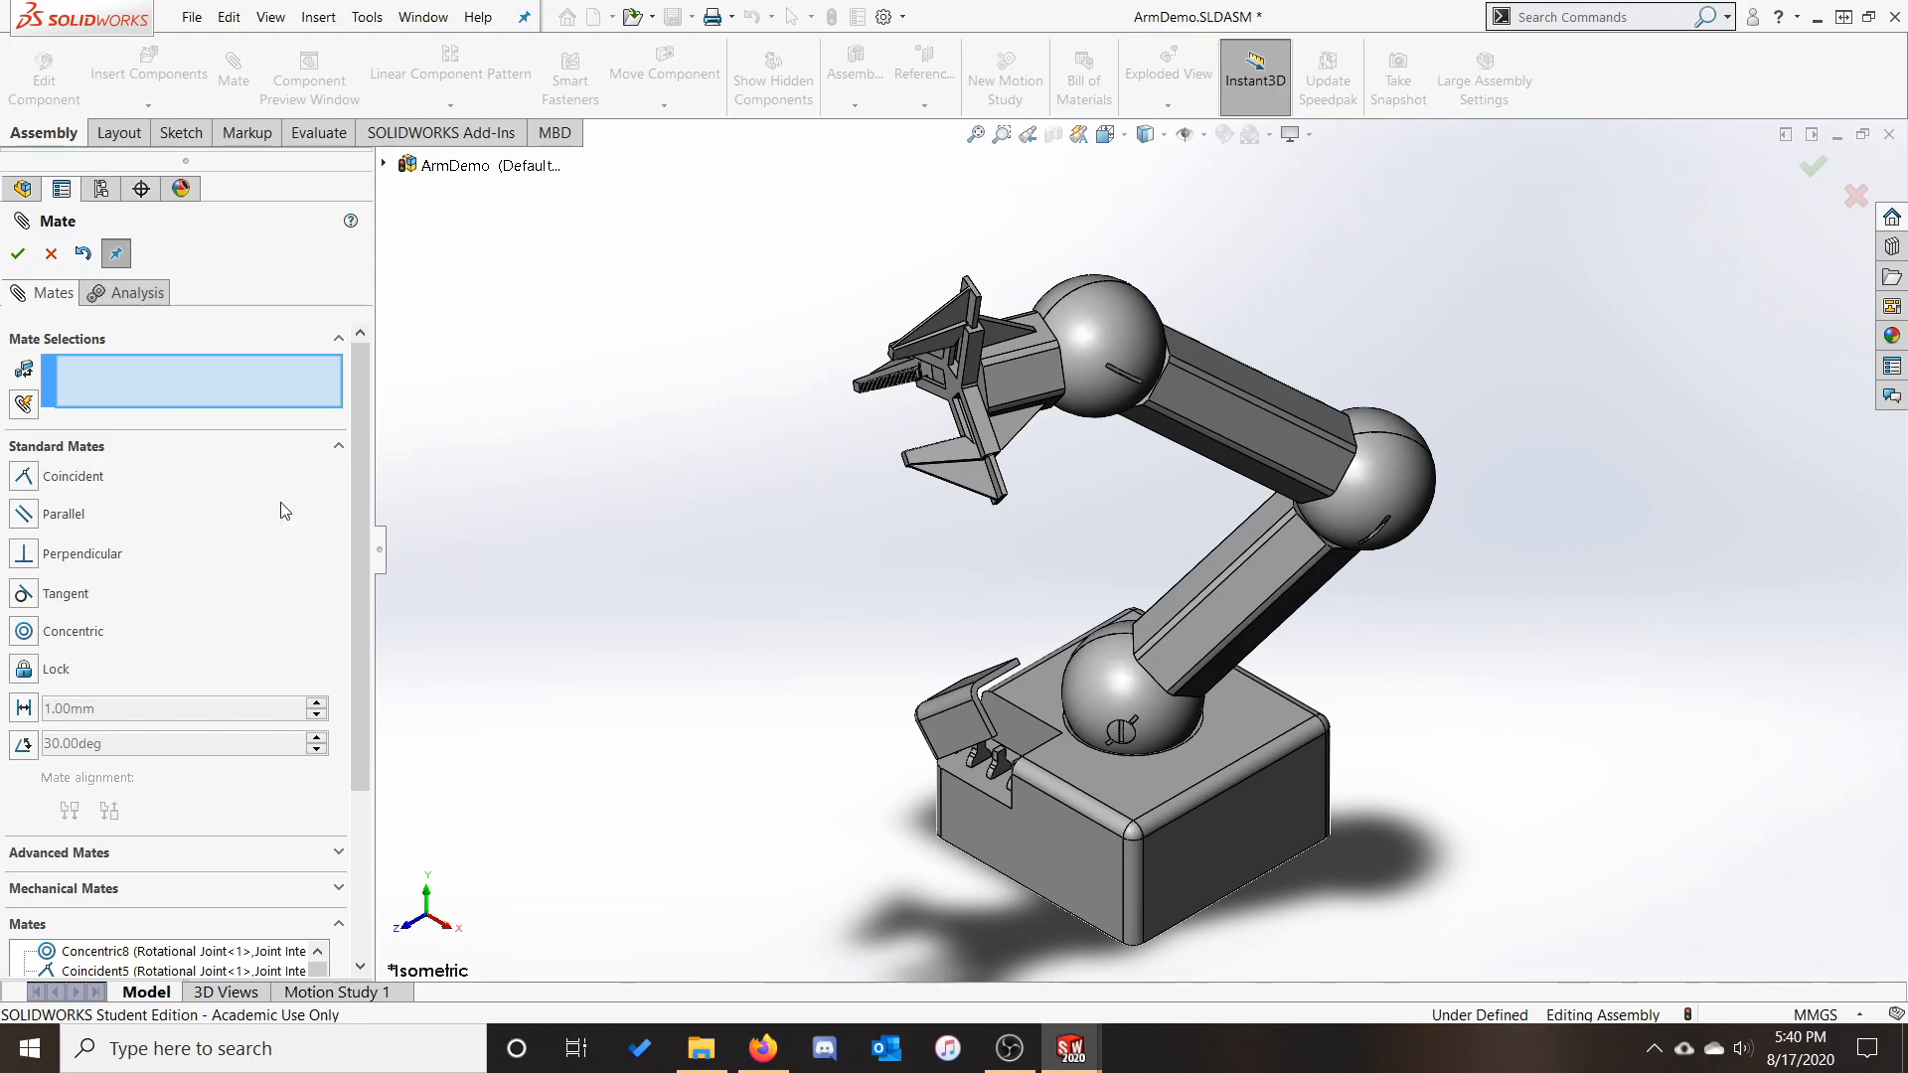
Add a parallel mate between a flat face of the gripper's joint interface and the Base's top face
{"action": "left_click", "coordinate": [24, 514]}
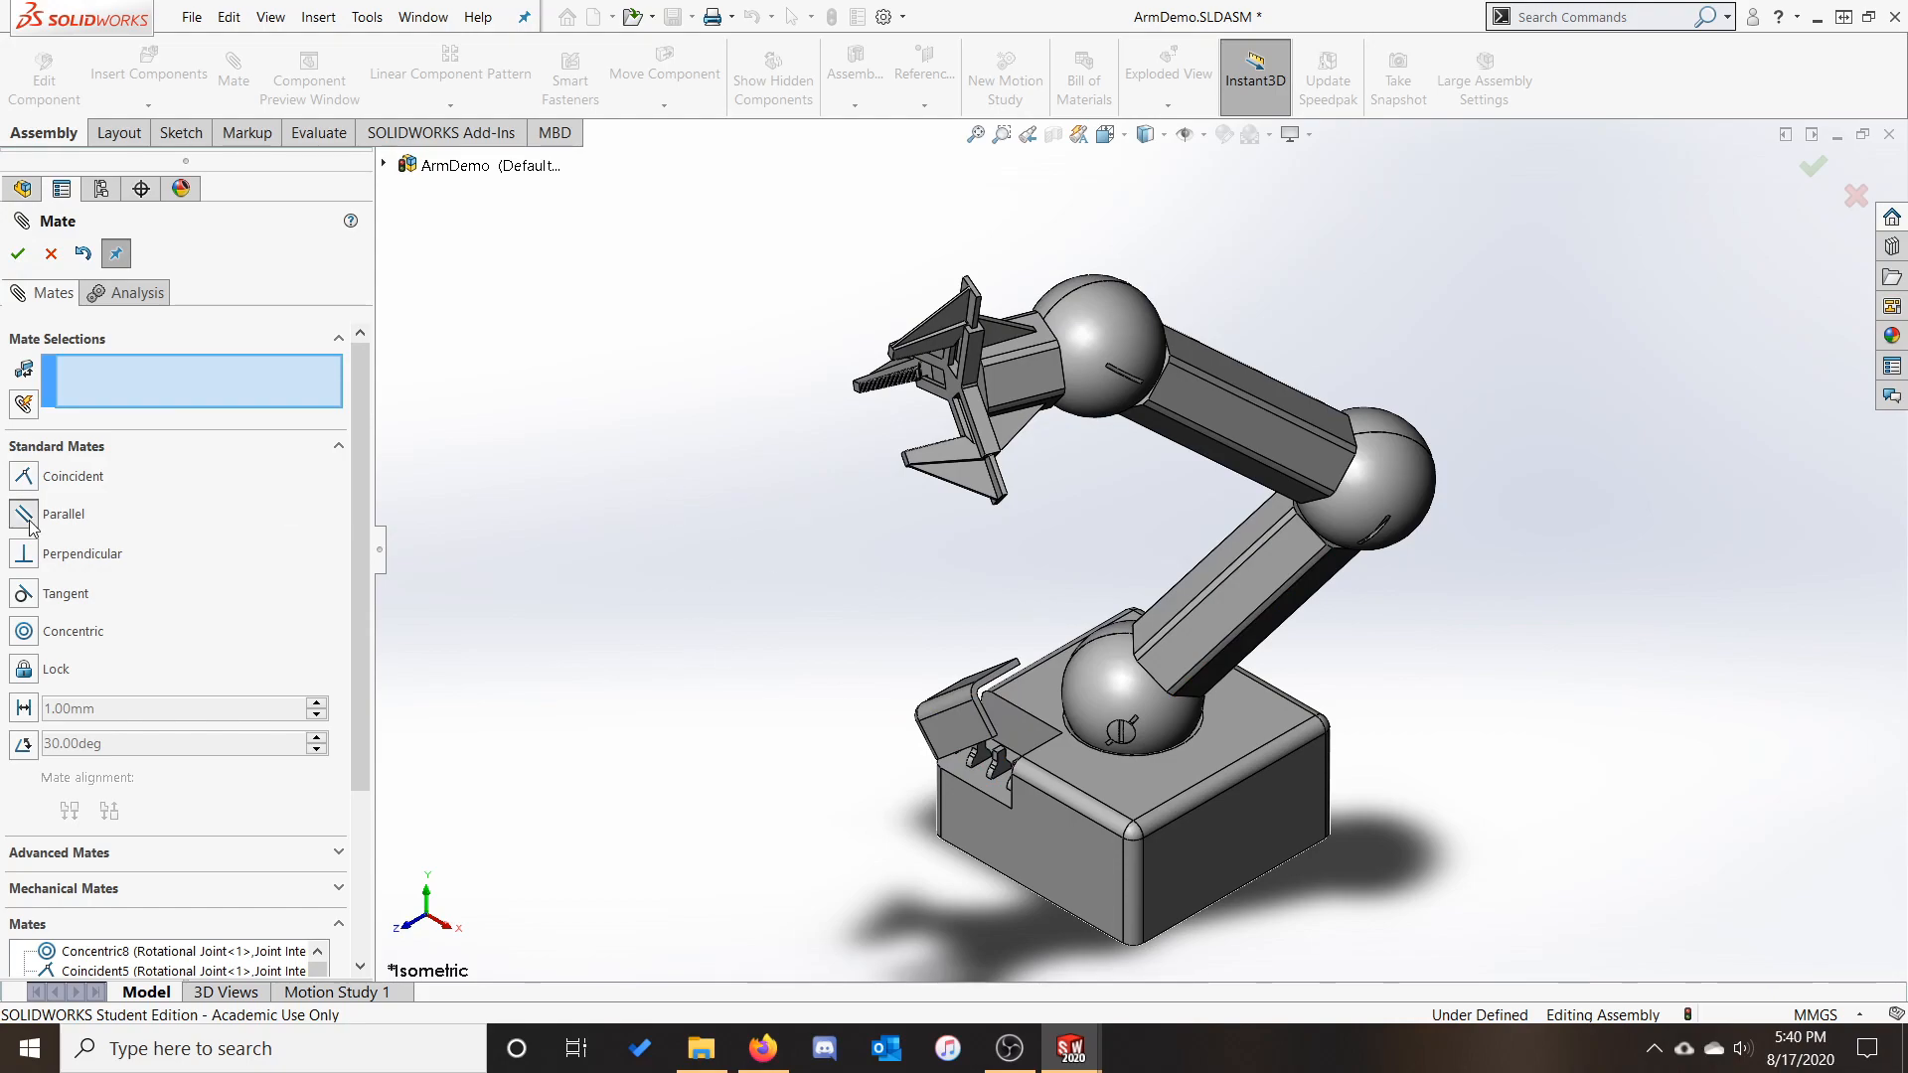
{"action": "left_click", "coordinate": [1034, 385]}
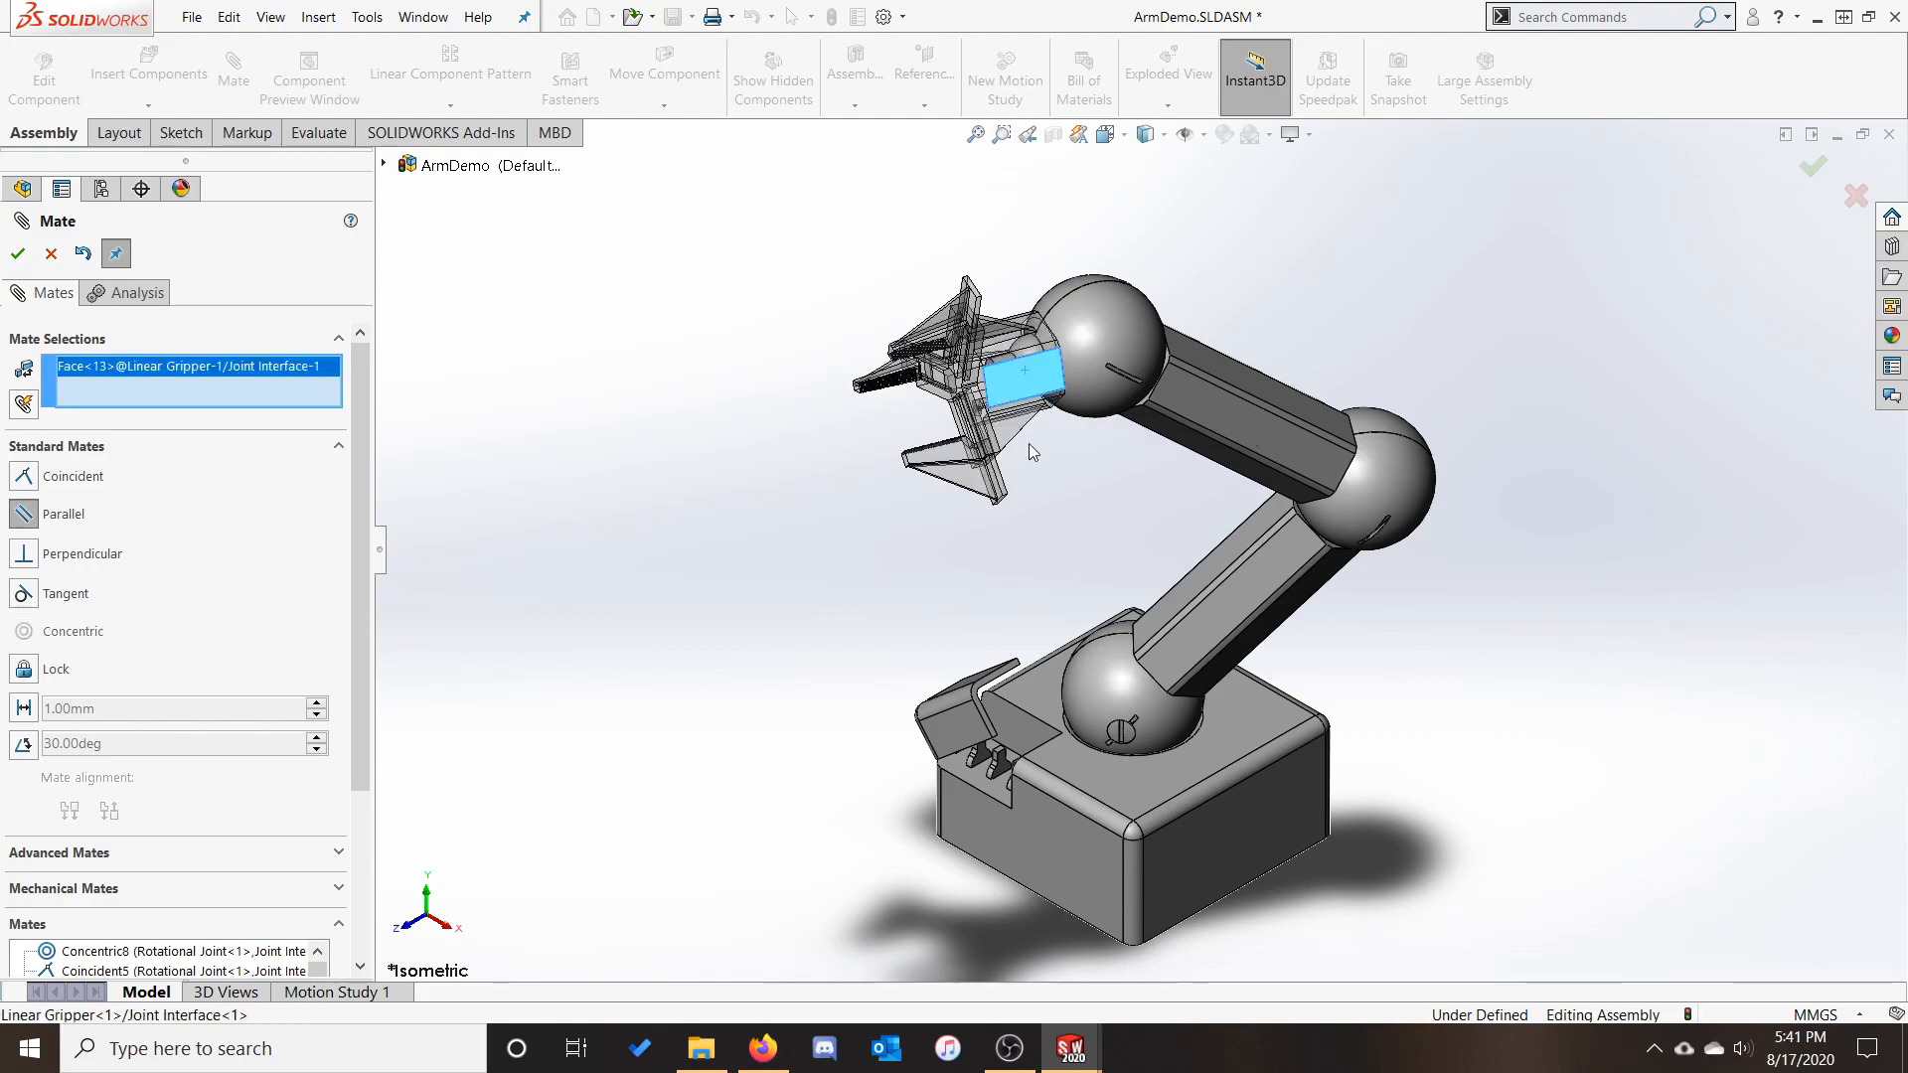
{"action": "left_click", "coordinate": [1058, 699]}
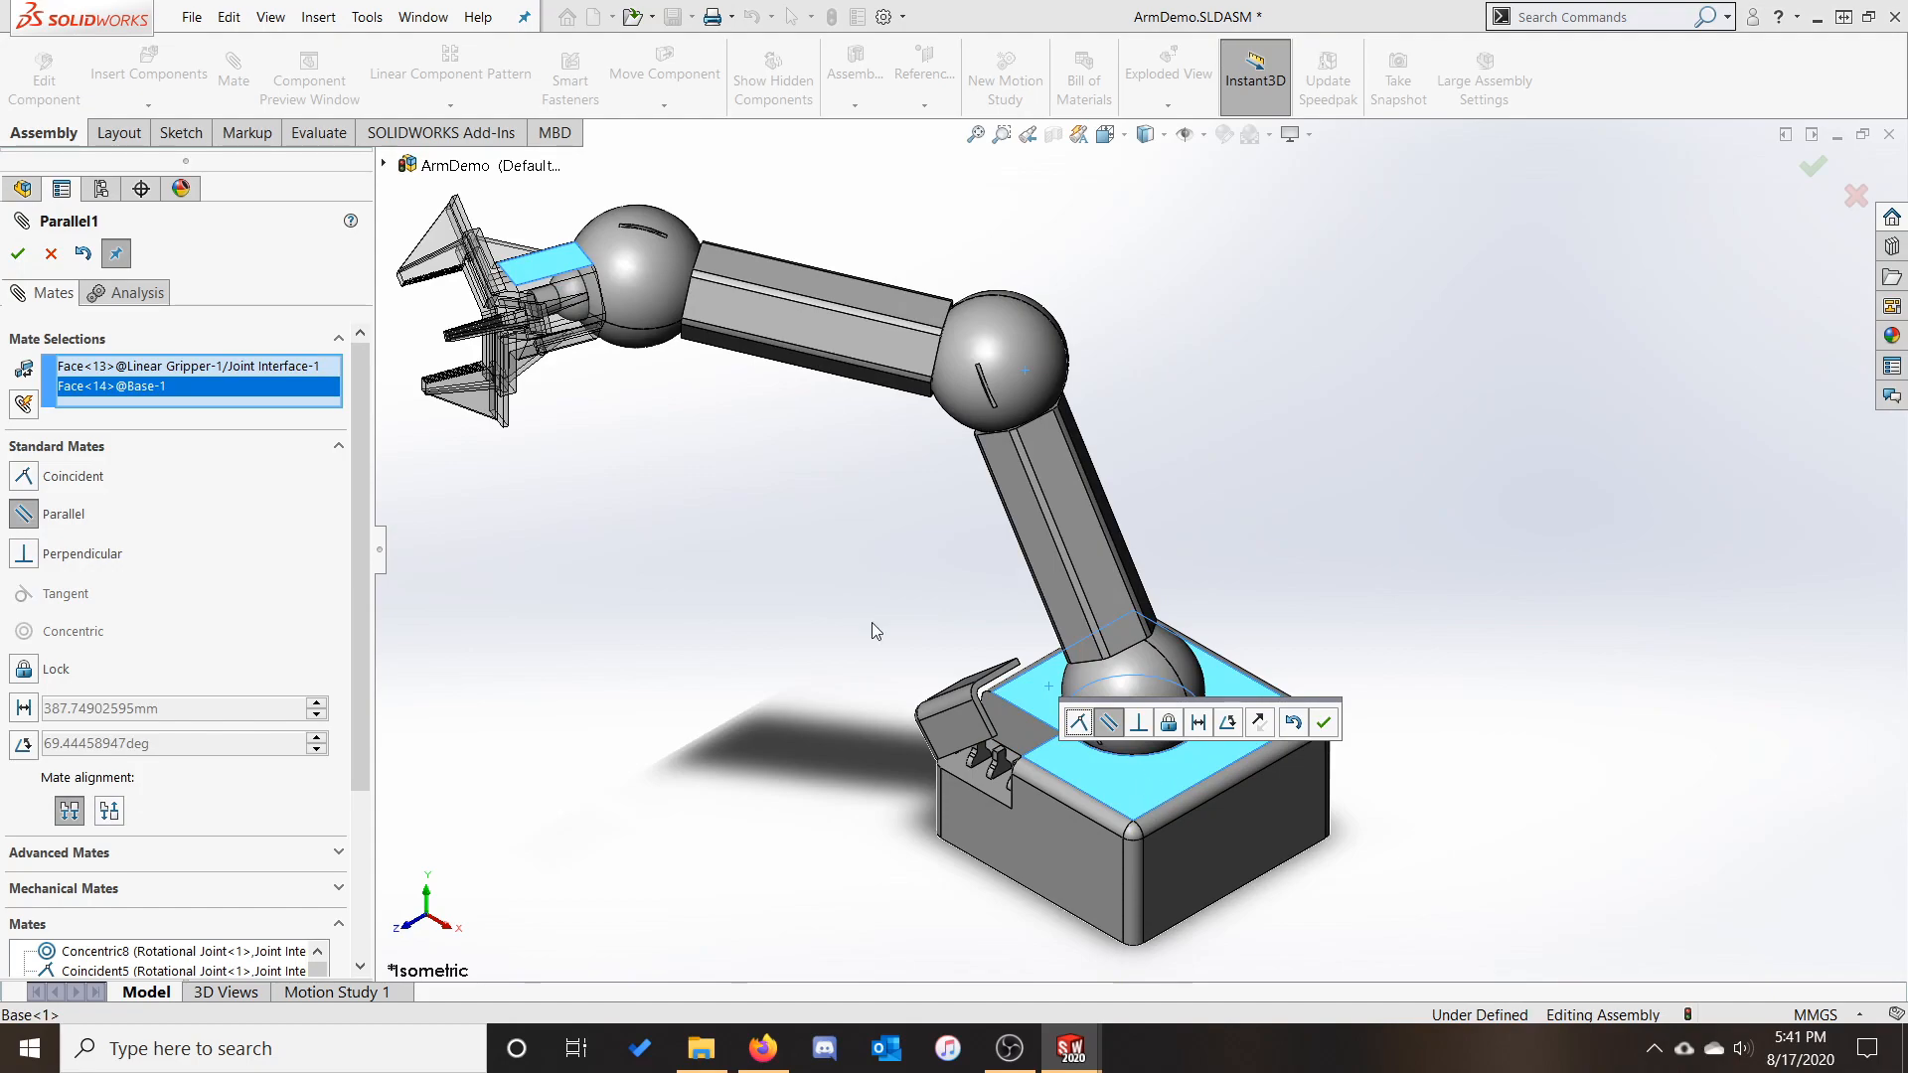
{"action": "key", "text": "Return"}
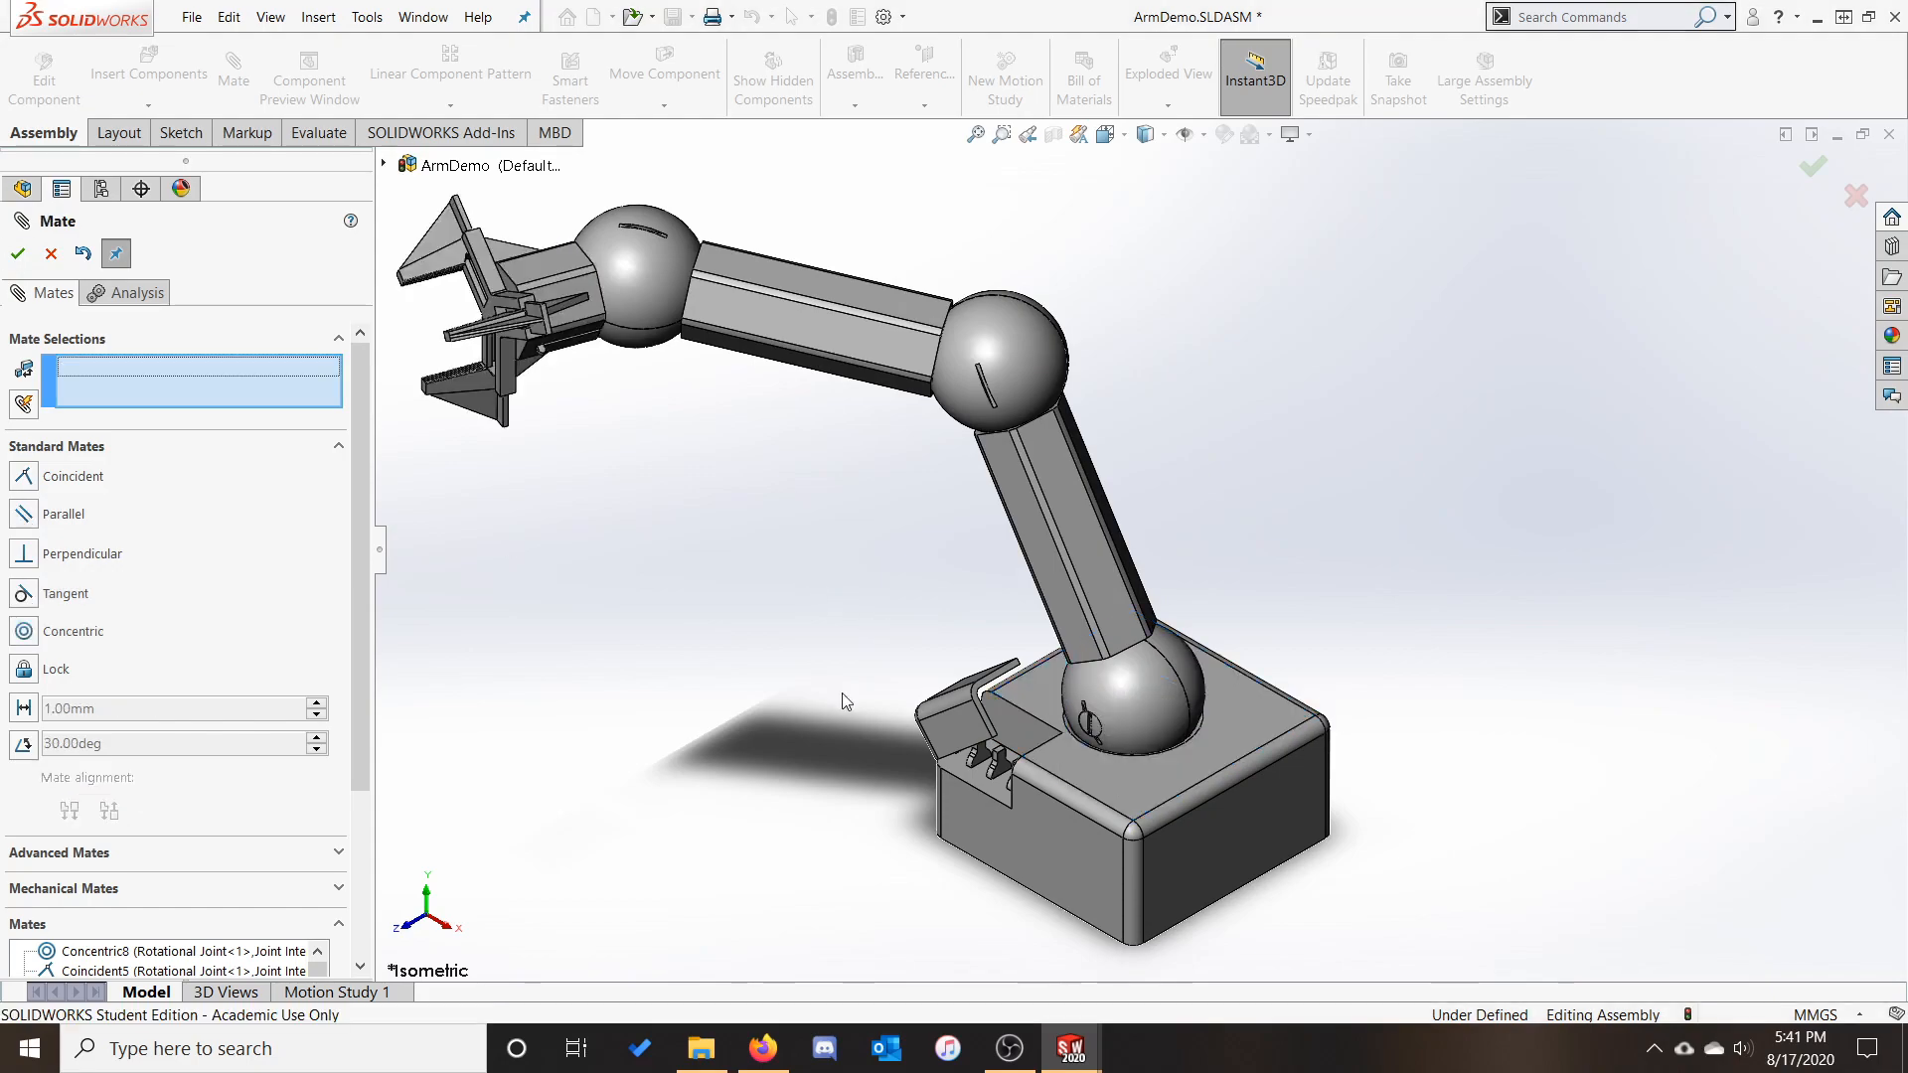
Add a perpendicular mate between the floor of the Base's recess and the Lid's flange face beside the hinge
{"action": "scroll", "coordinate": [874, 760], "scroll_direction": "down", "scroll_amount": 5}
{"action": "left_click", "coordinate": [22, 553]}
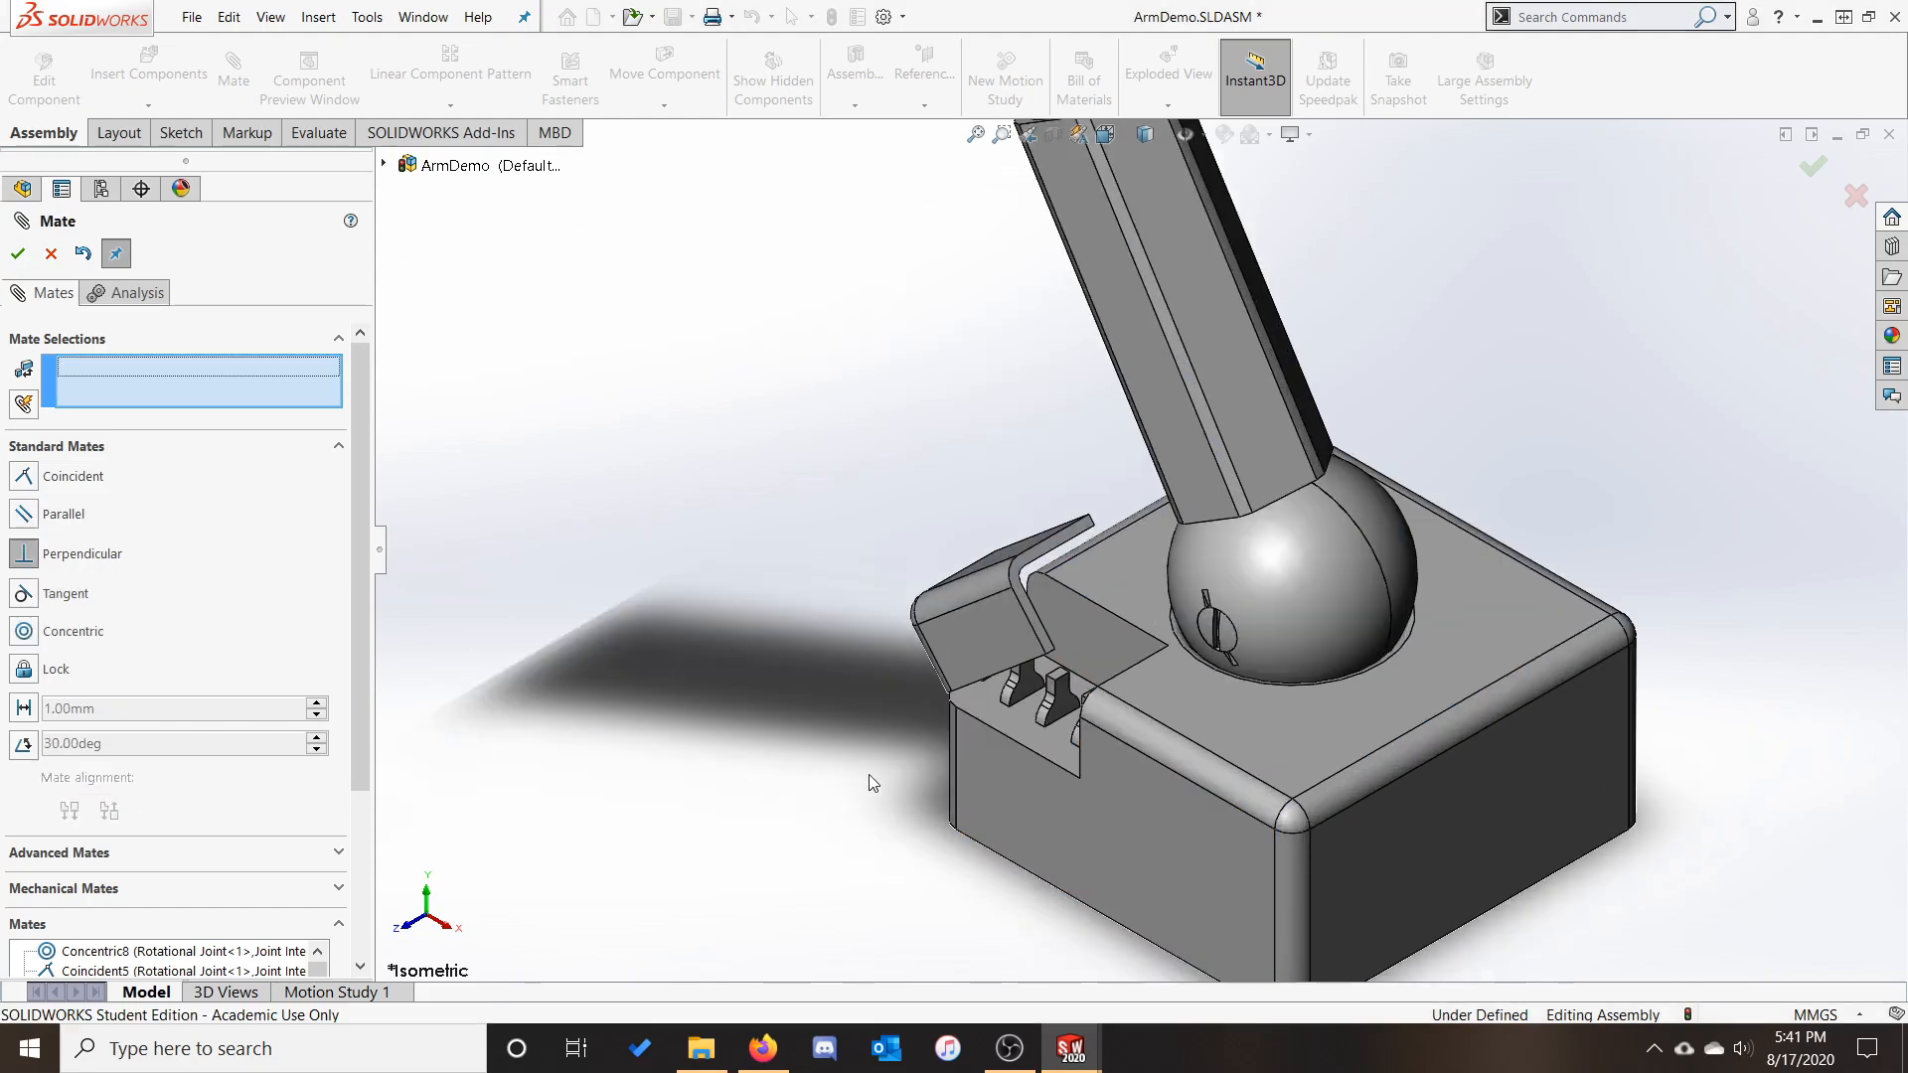
{"action": "scroll", "coordinate": [979, 786], "scroll_direction": "down", "scroll_amount": 5}
{"action": "left_click", "coordinate": [1079, 675]}
{"action": "middle_click_drag", "start_coordinate": [759, 717], "coordinate": [963, 575]}
{"action": "left_click", "coordinate": [963, 575]}
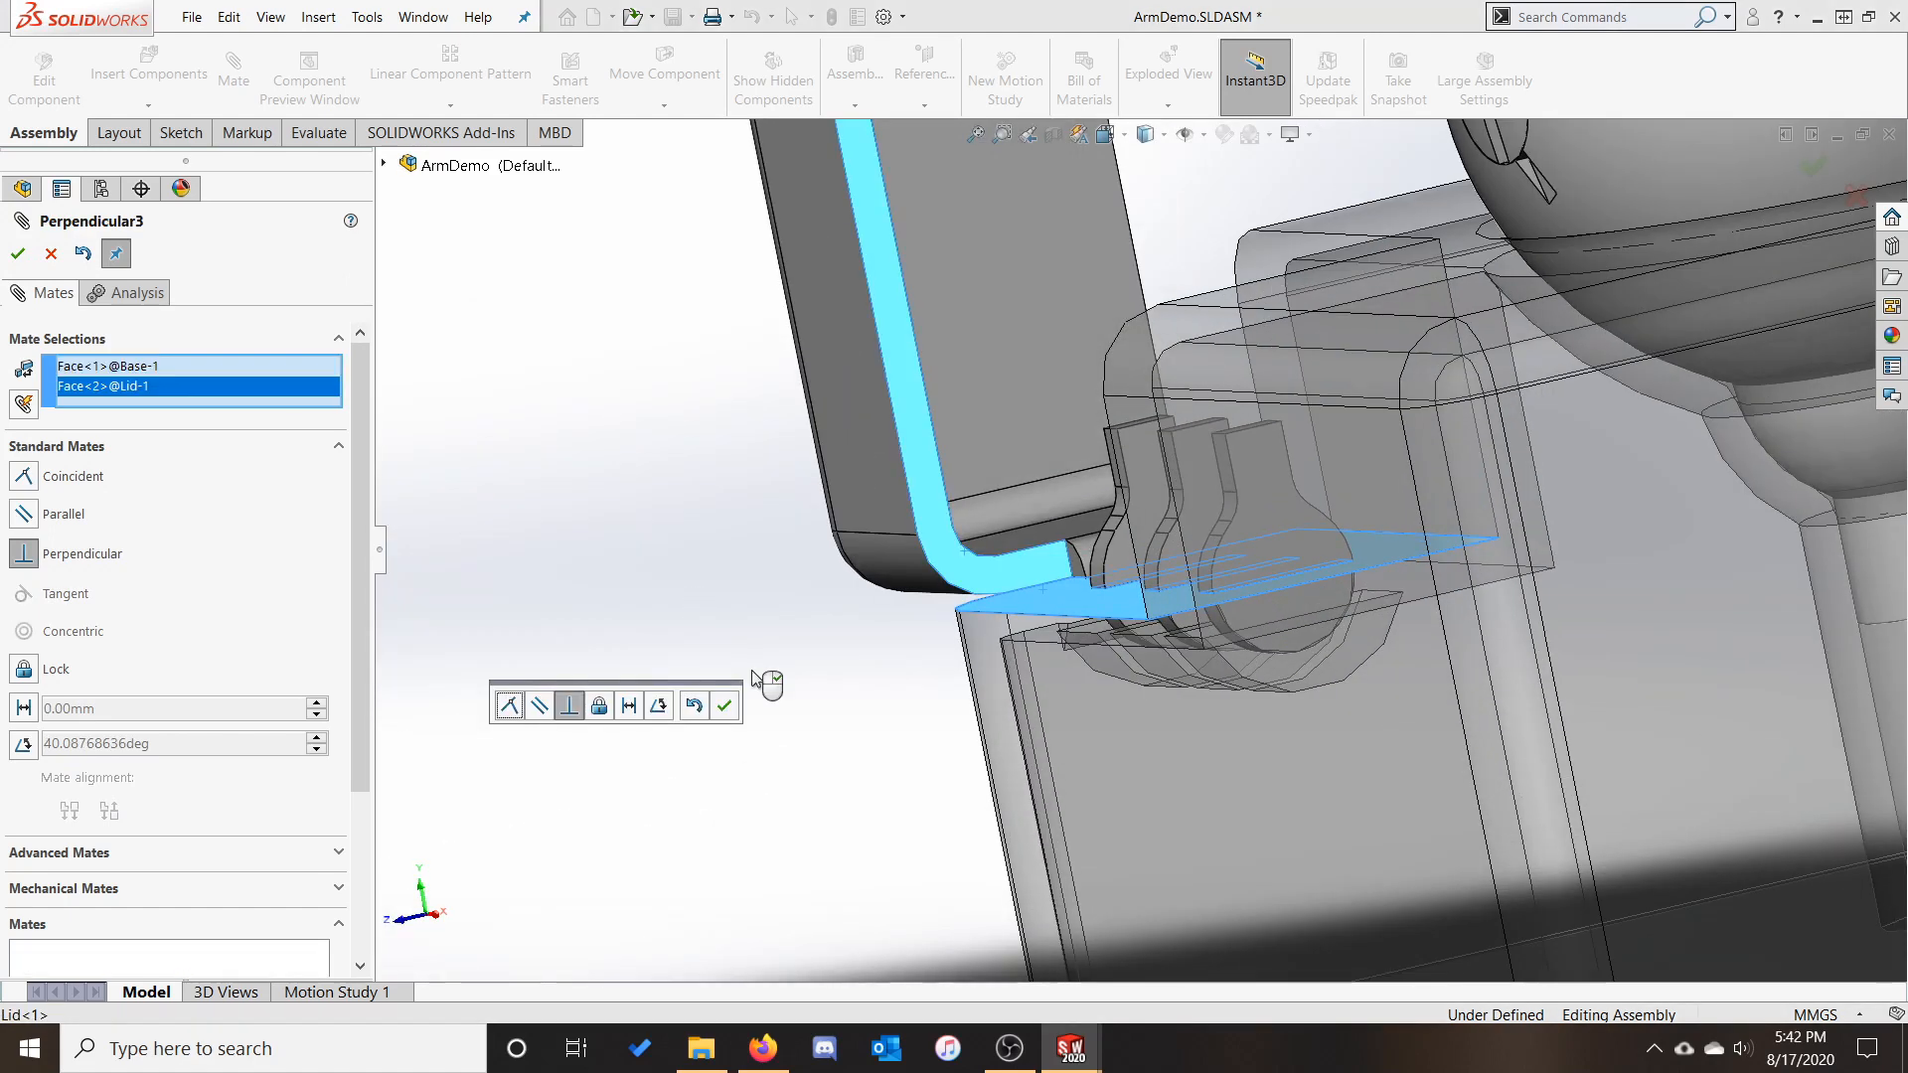
{"action": "left_click", "coordinate": [18, 253]}
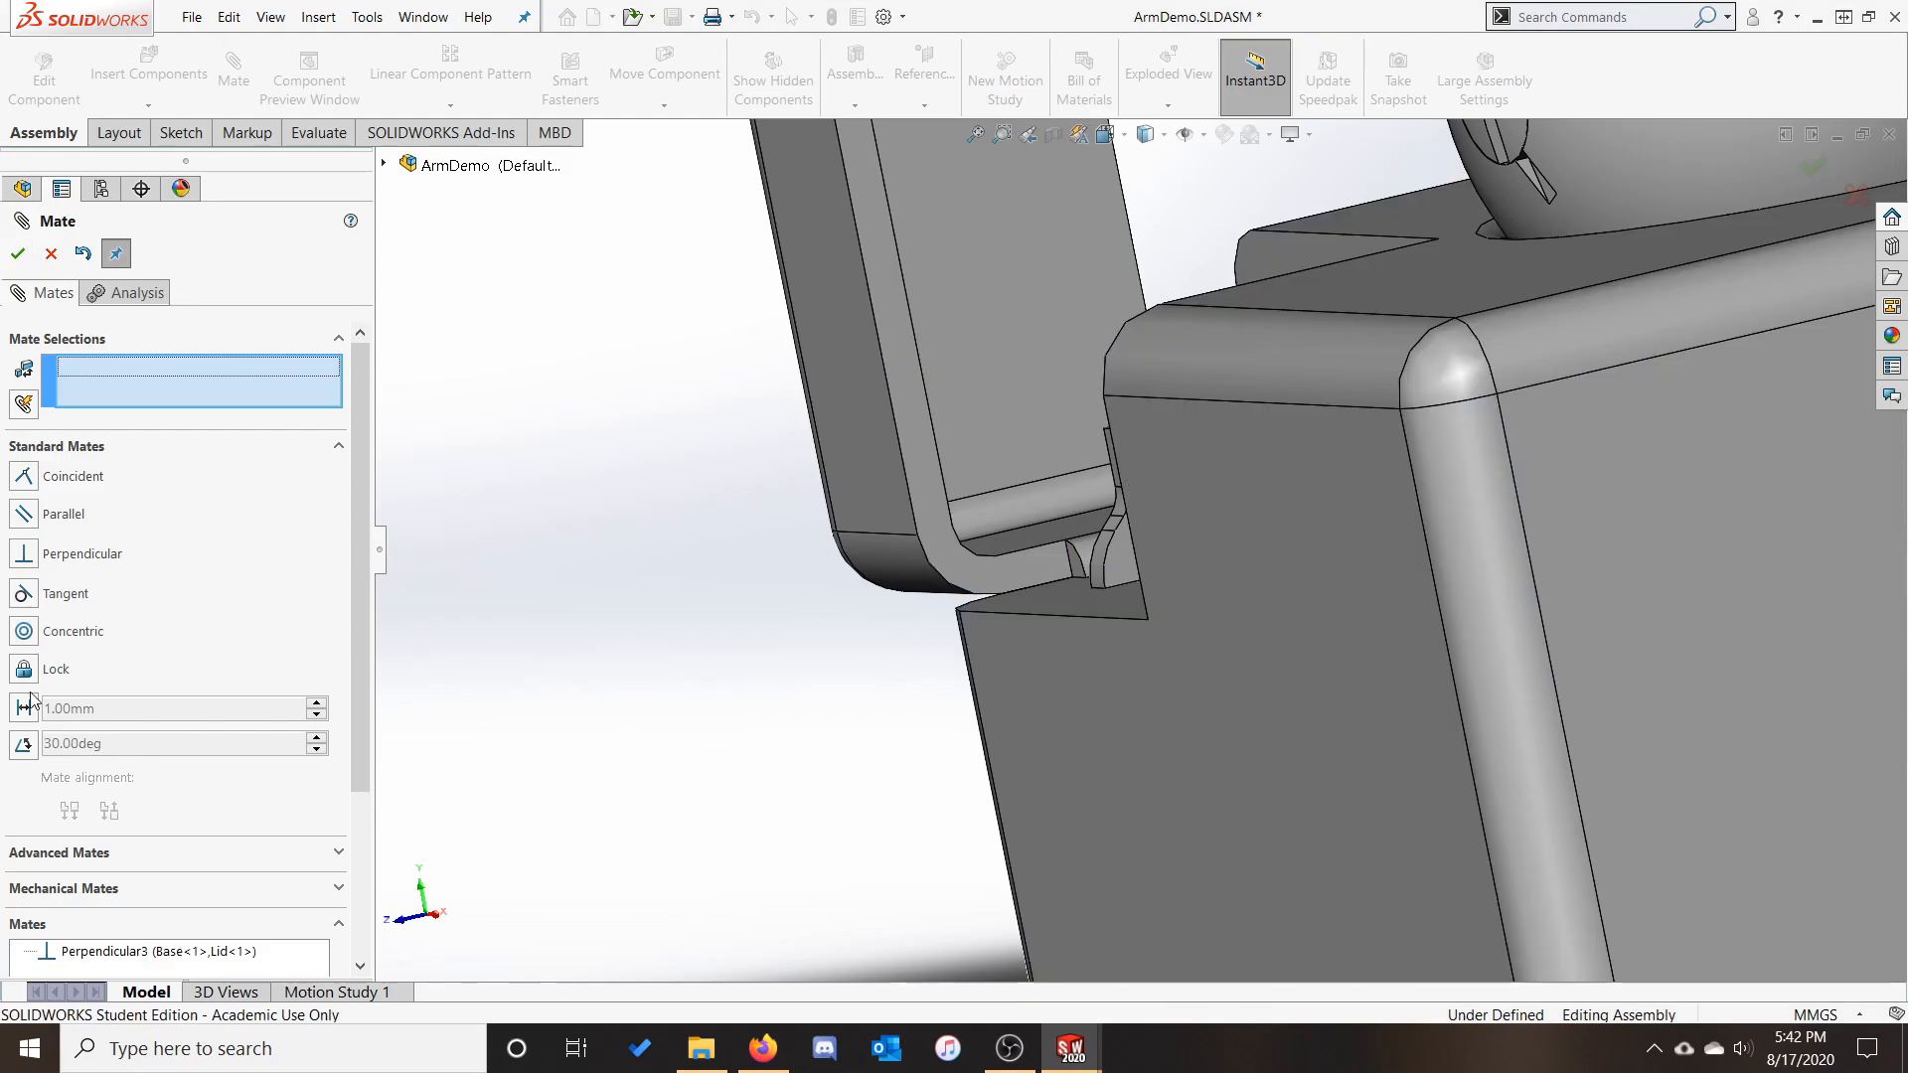
Define a 45-degree angle mate between the upper flat face of the switch nearest the Lid and the Base's recess floor, toggling Flip dimension and choosing Anti-Aligned
{"action": "scroll", "coordinate": [871, 681], "scroll_direction": "up", "scroll_amount": 5}
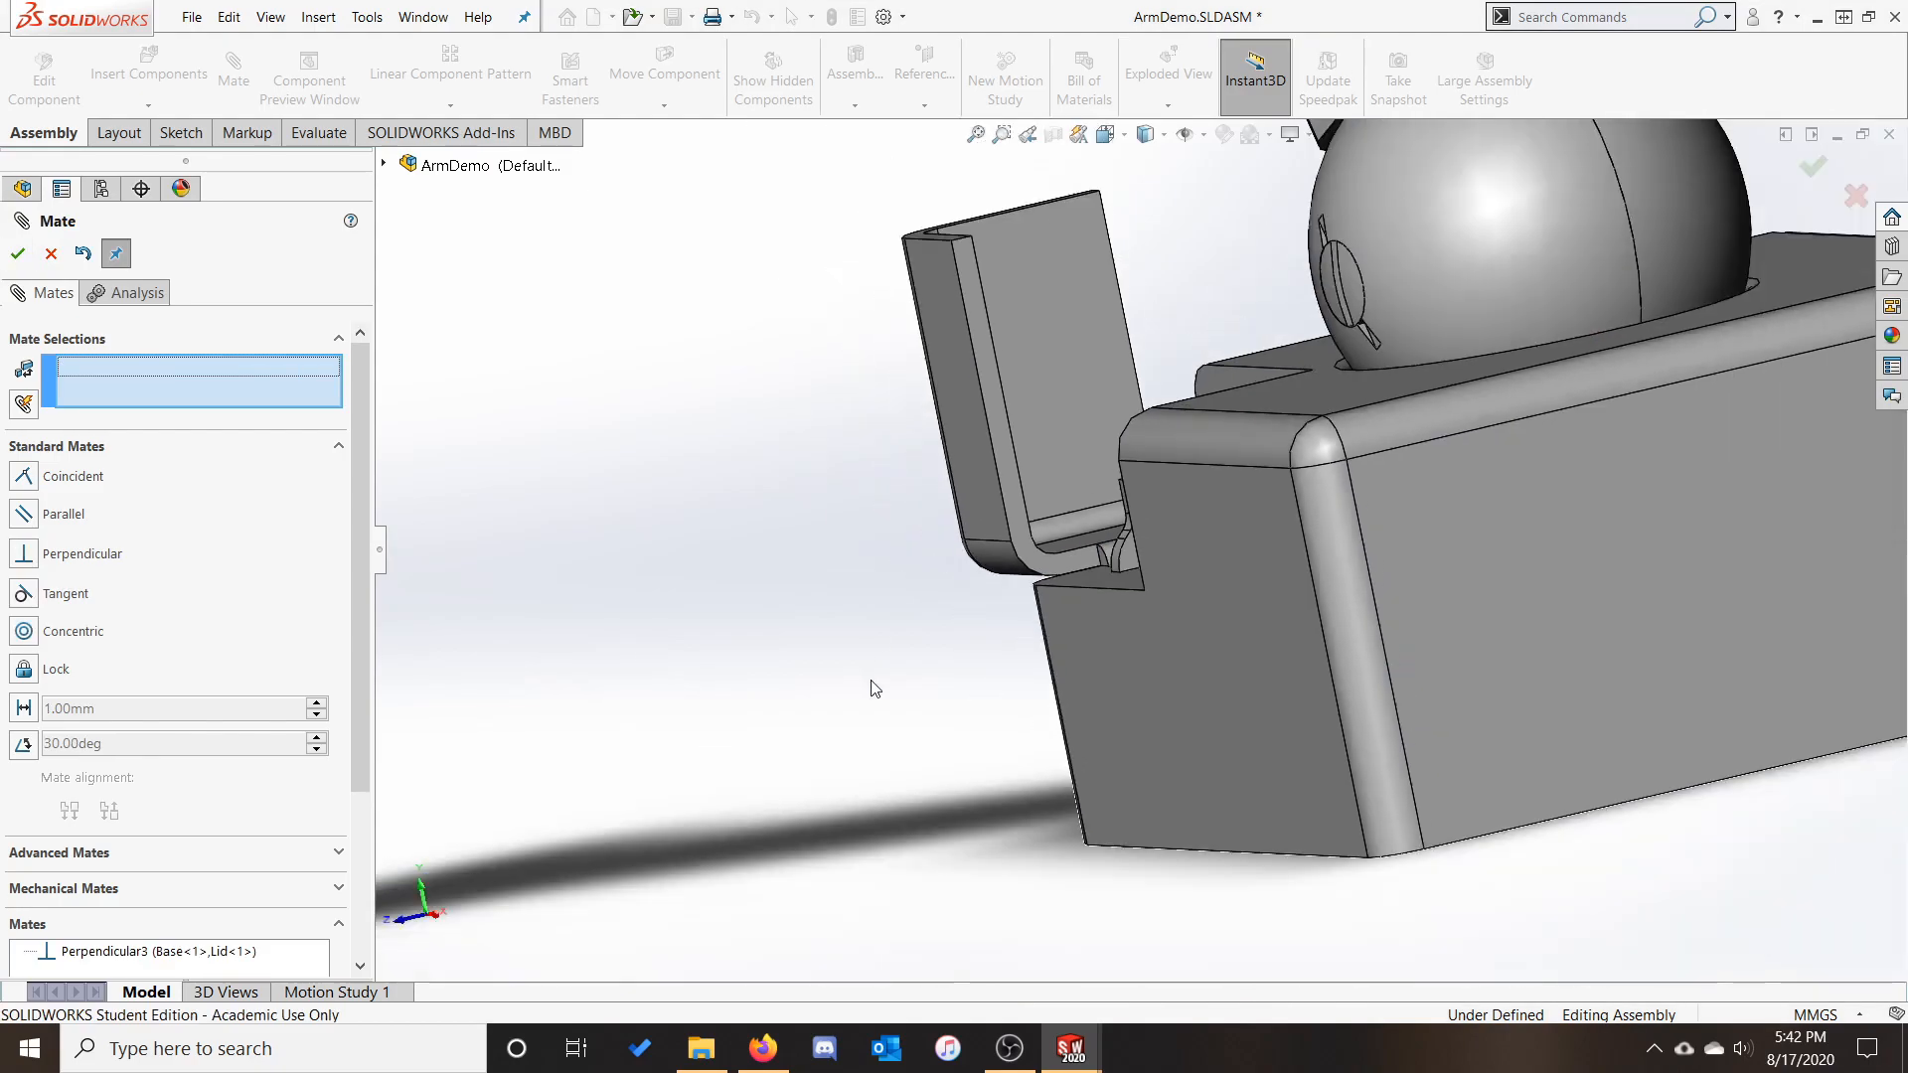
{"action": "middle_click_drag", "start_coordinate": [870, 681], "coordinate": [428, 698]}
{"action": "left_click", "coordinate": [23, 744]}
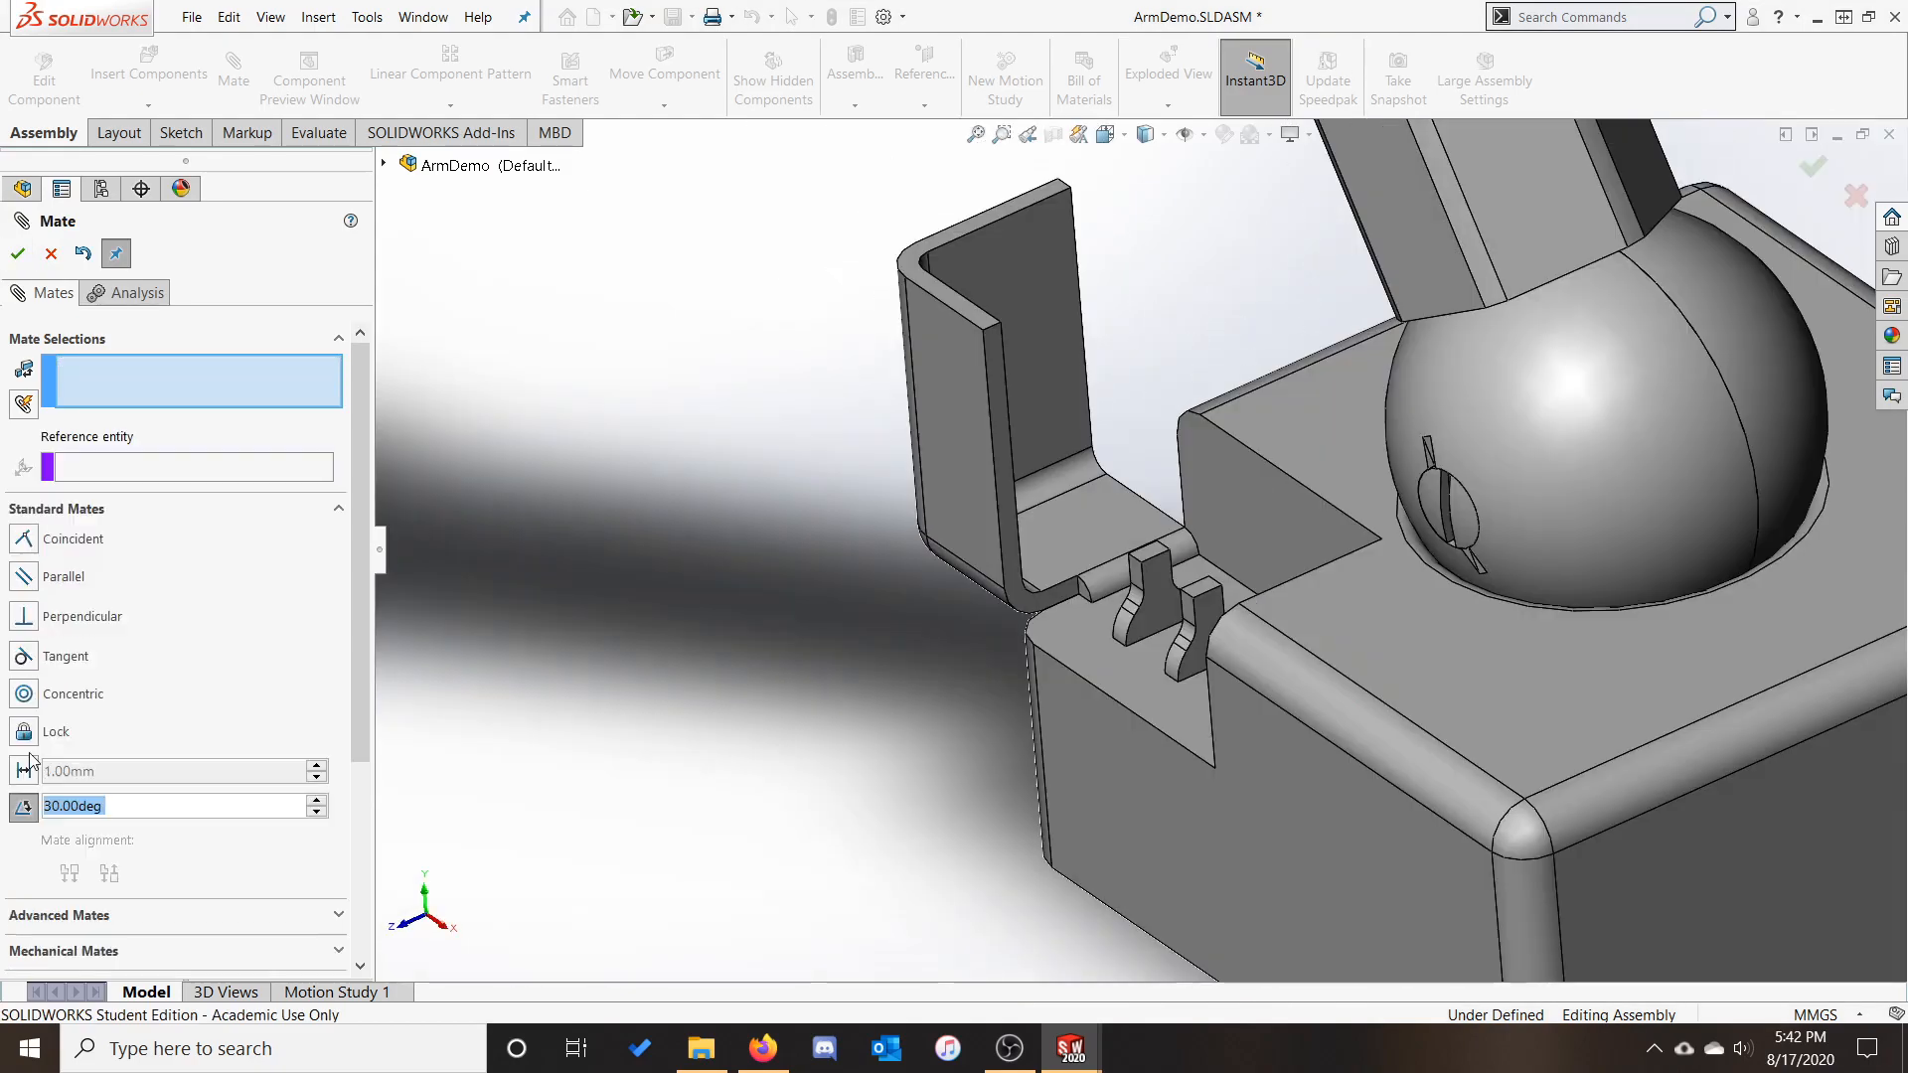
{"action": "scroll", "coordinate": [1108, 585], "scroll_direction": "down", "scroll_amount": 4}
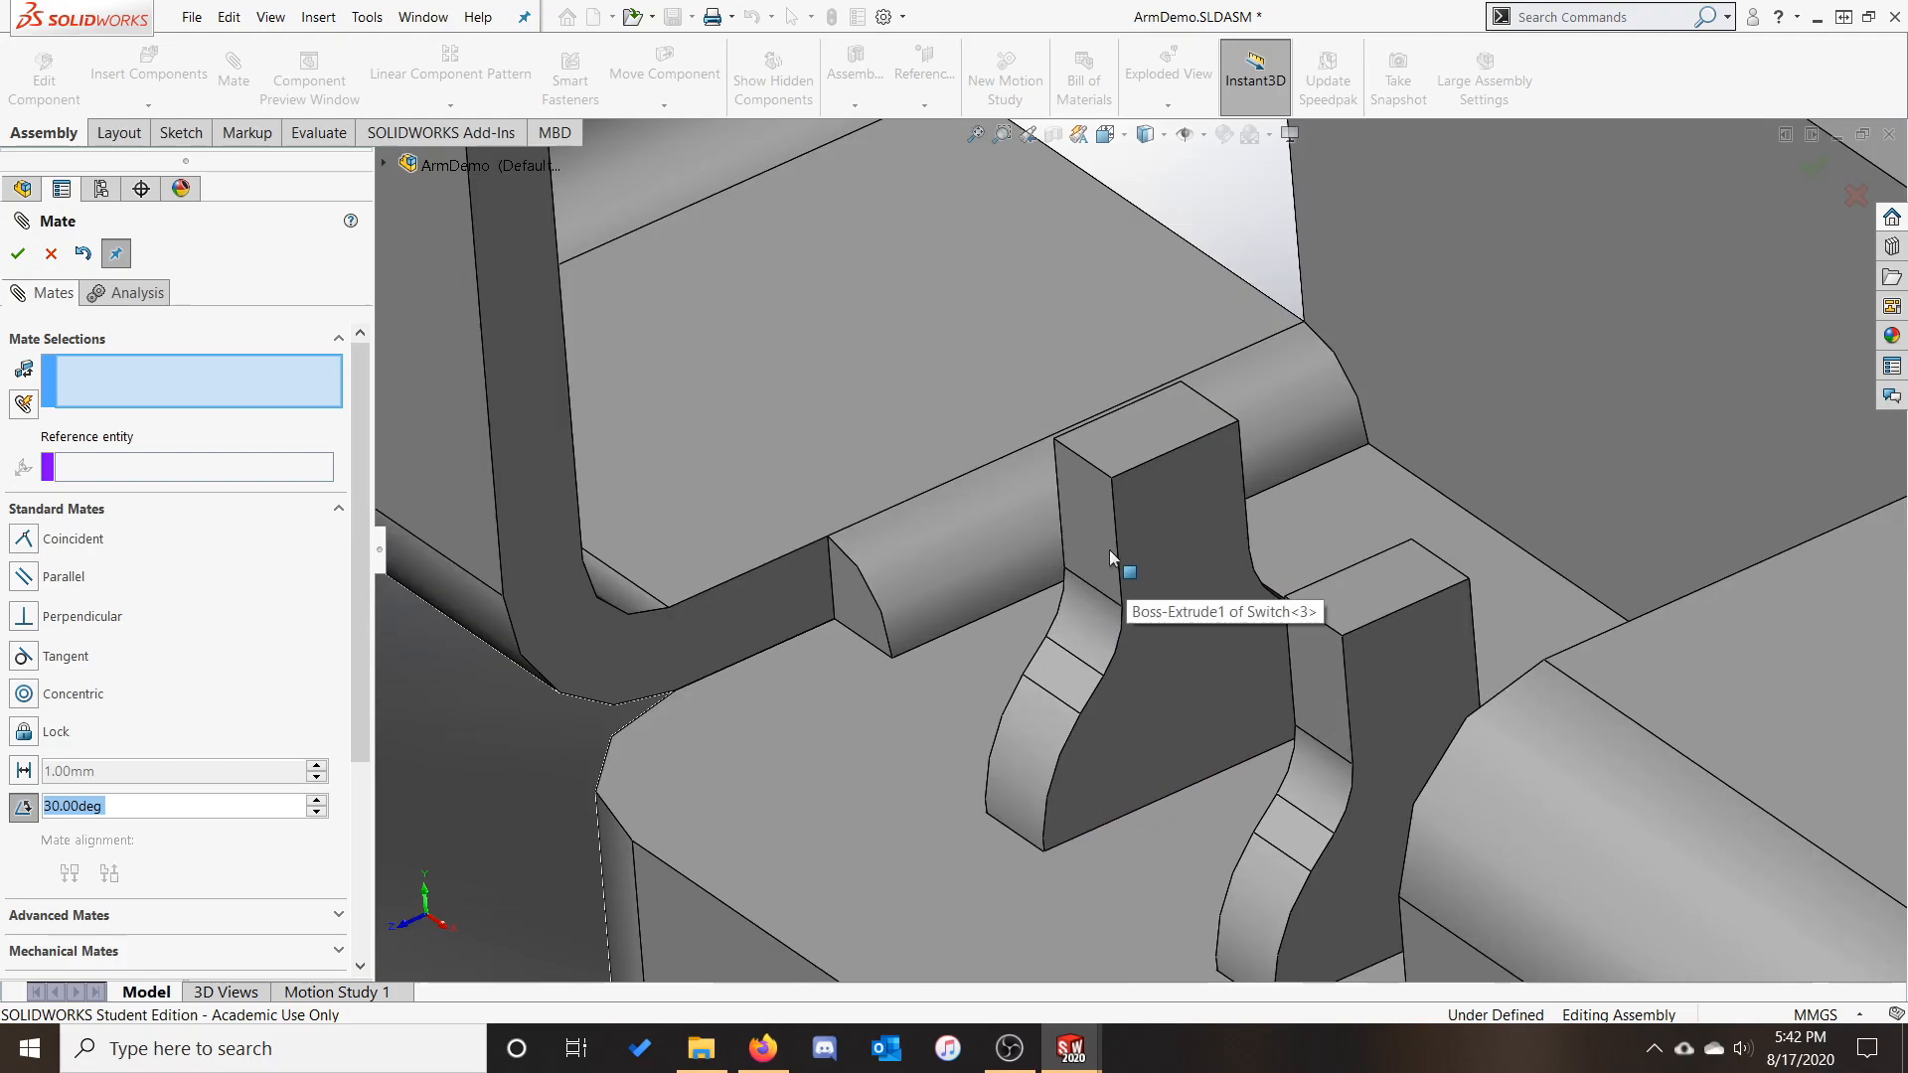
{"action": "left_click", "coordinate": [1108, 585]}
{"action": "scroll", "coordinate": [887, 811], "scroll_direction": "down", "scroll_amount": 3}
{"action": "left_click", "coordinate": [886, 811]}
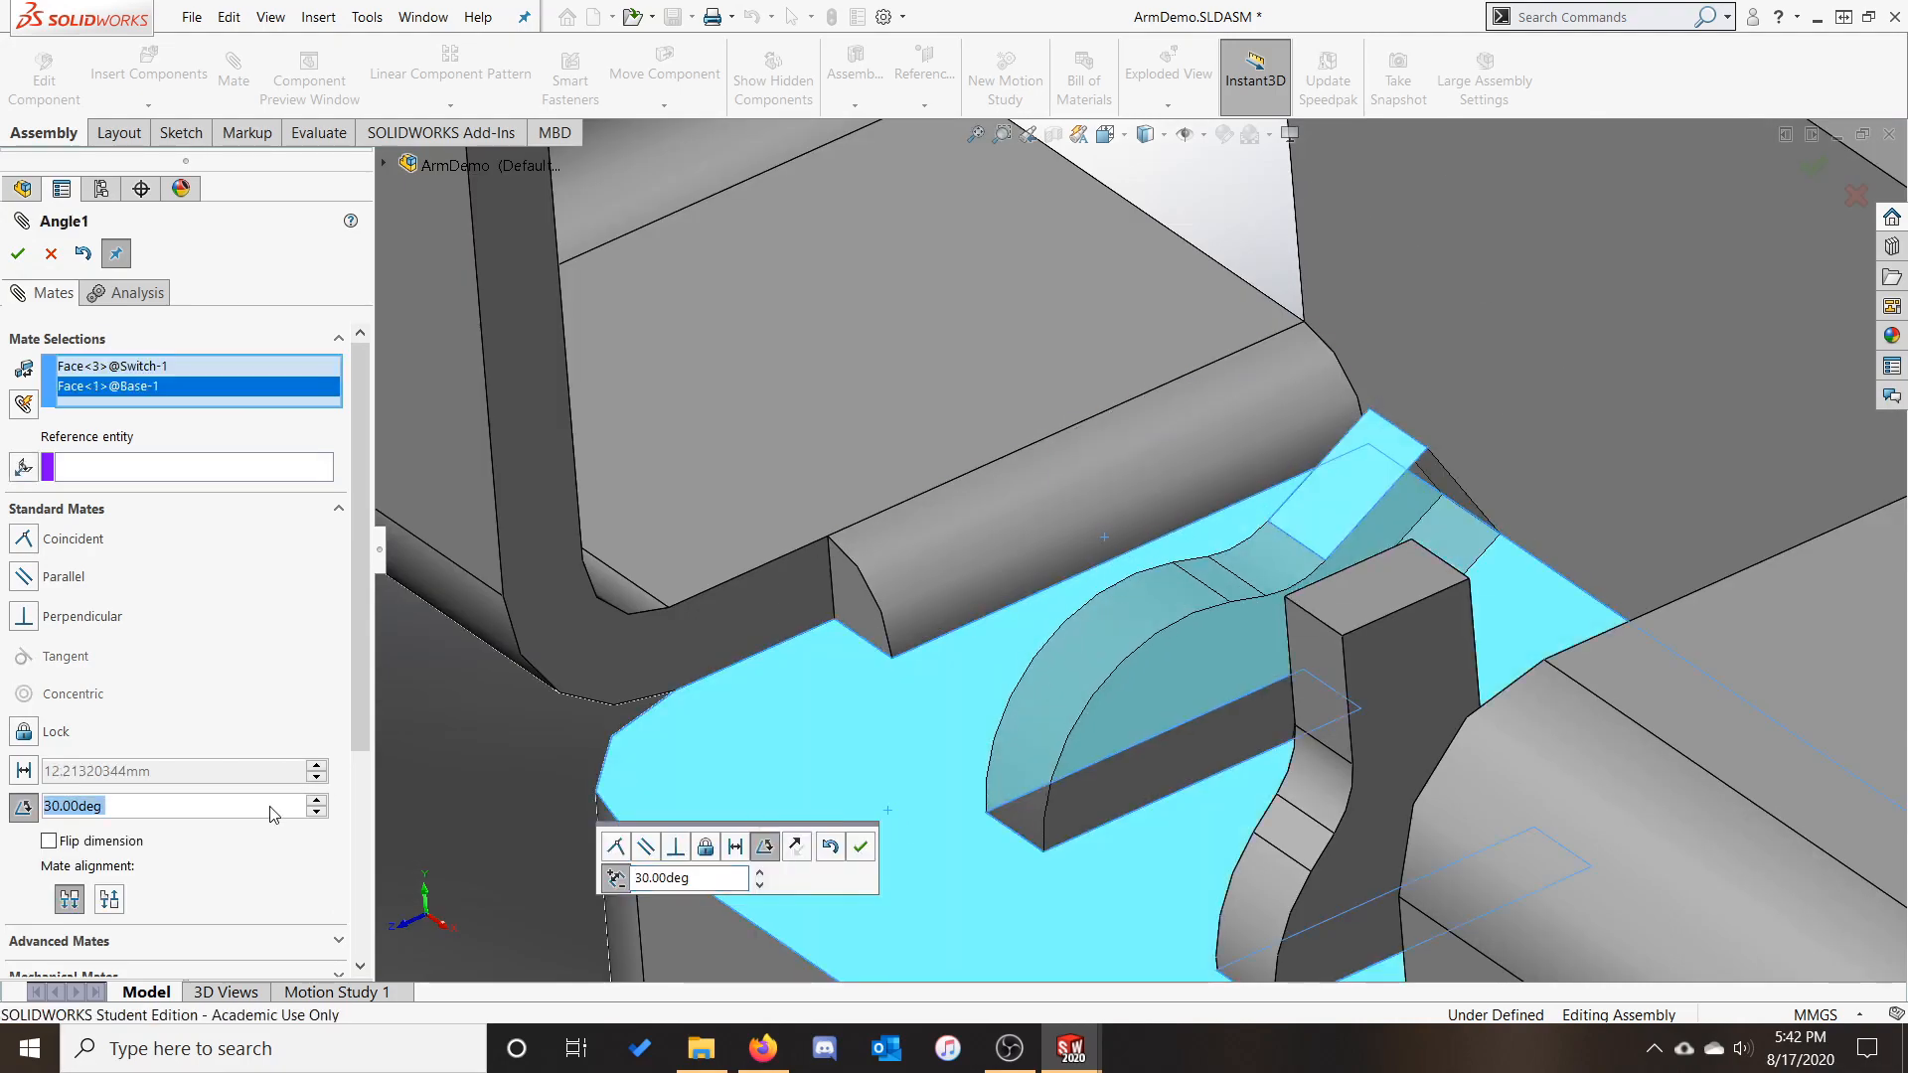
{"action": "type", "text": "45"}
{"action": "key", "text": "Return"}
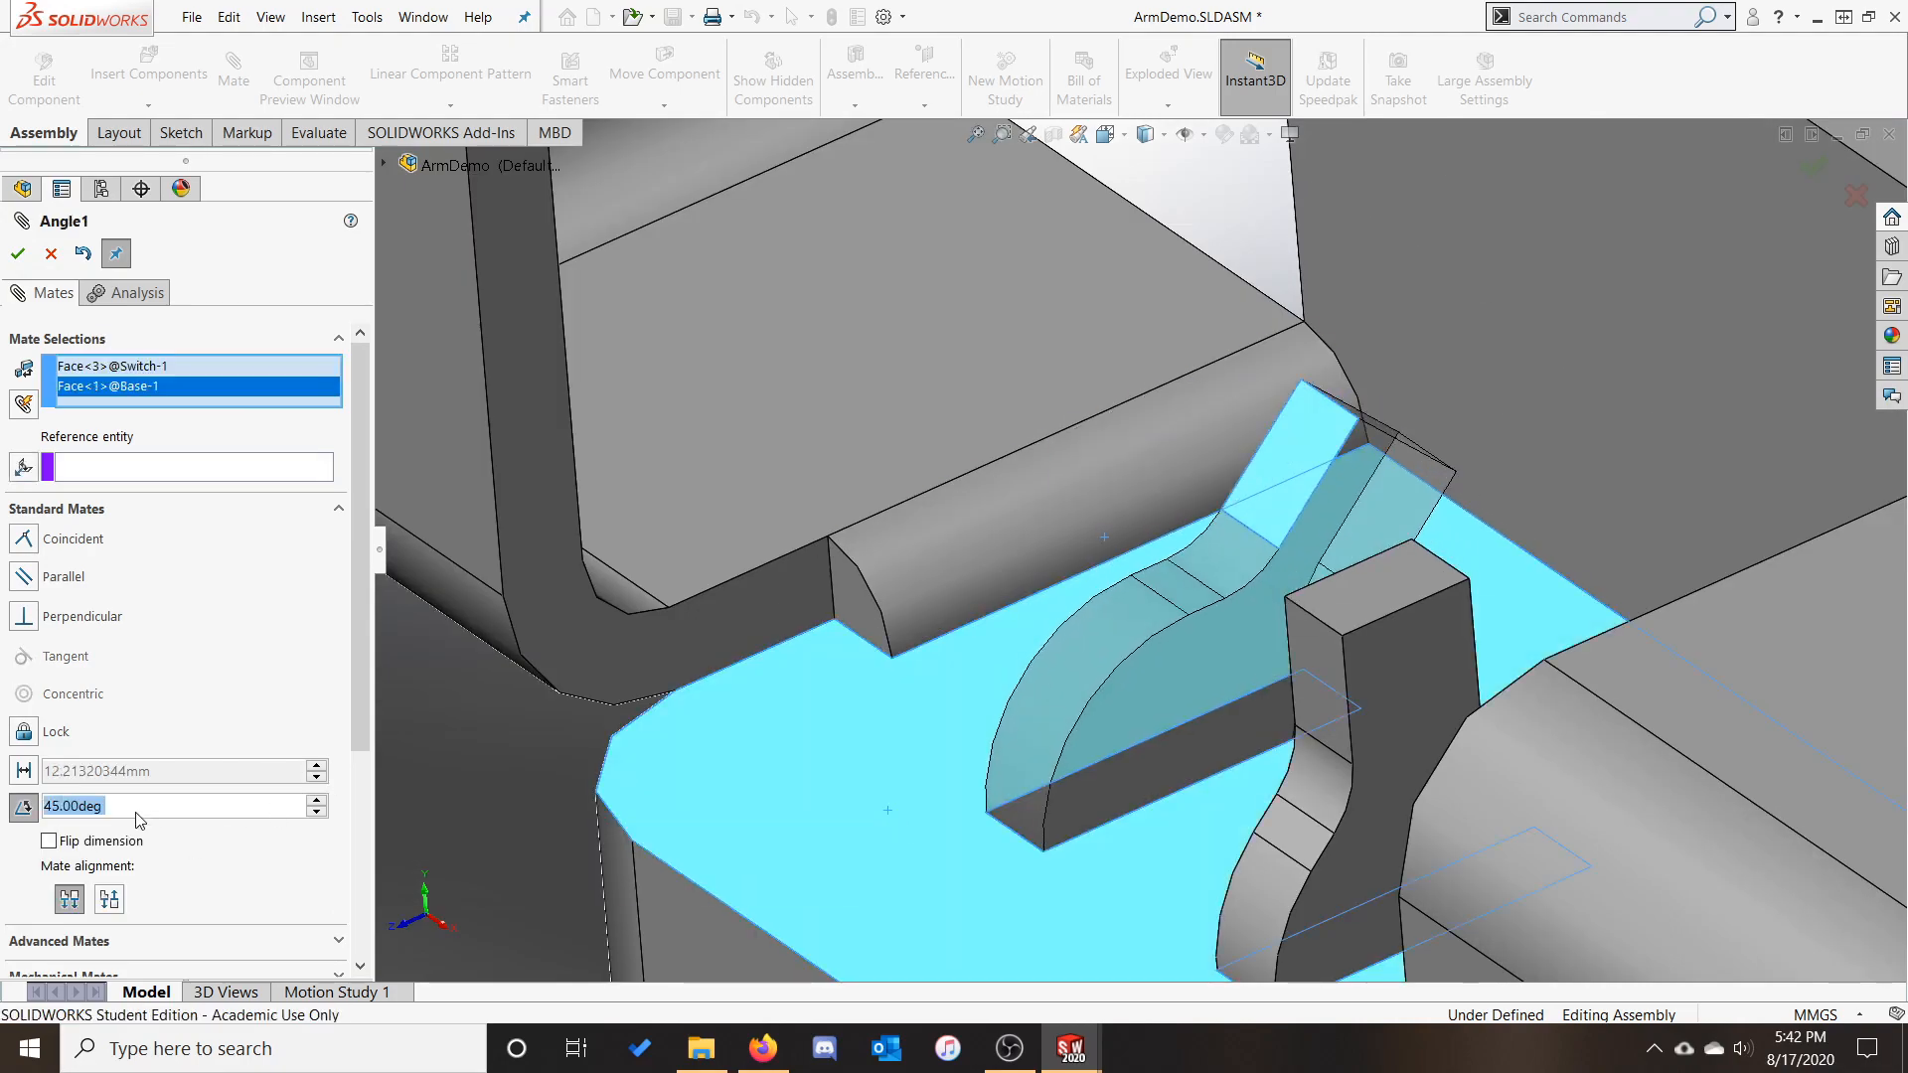
{"action": "left_click", "coordinate": [94, 844]}
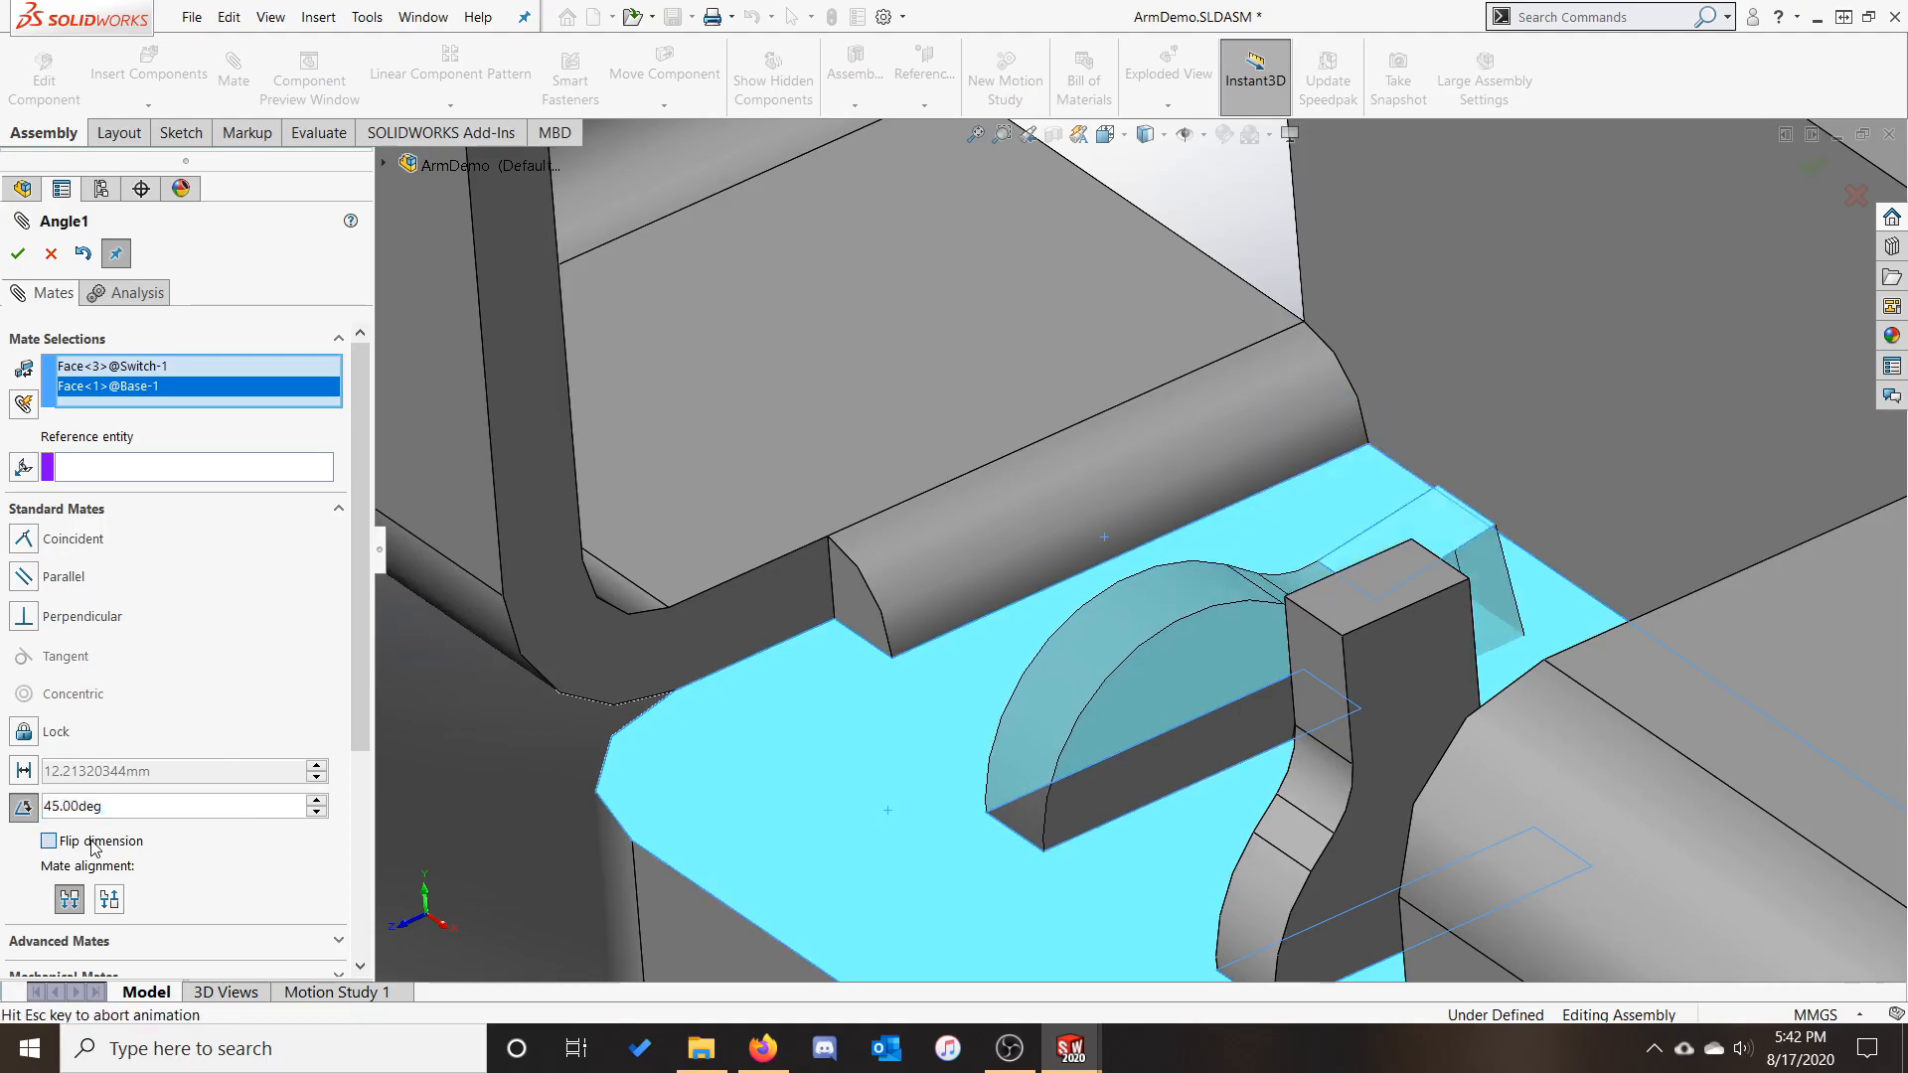
{"action": "left_click", "coordinate": [110, 899]}
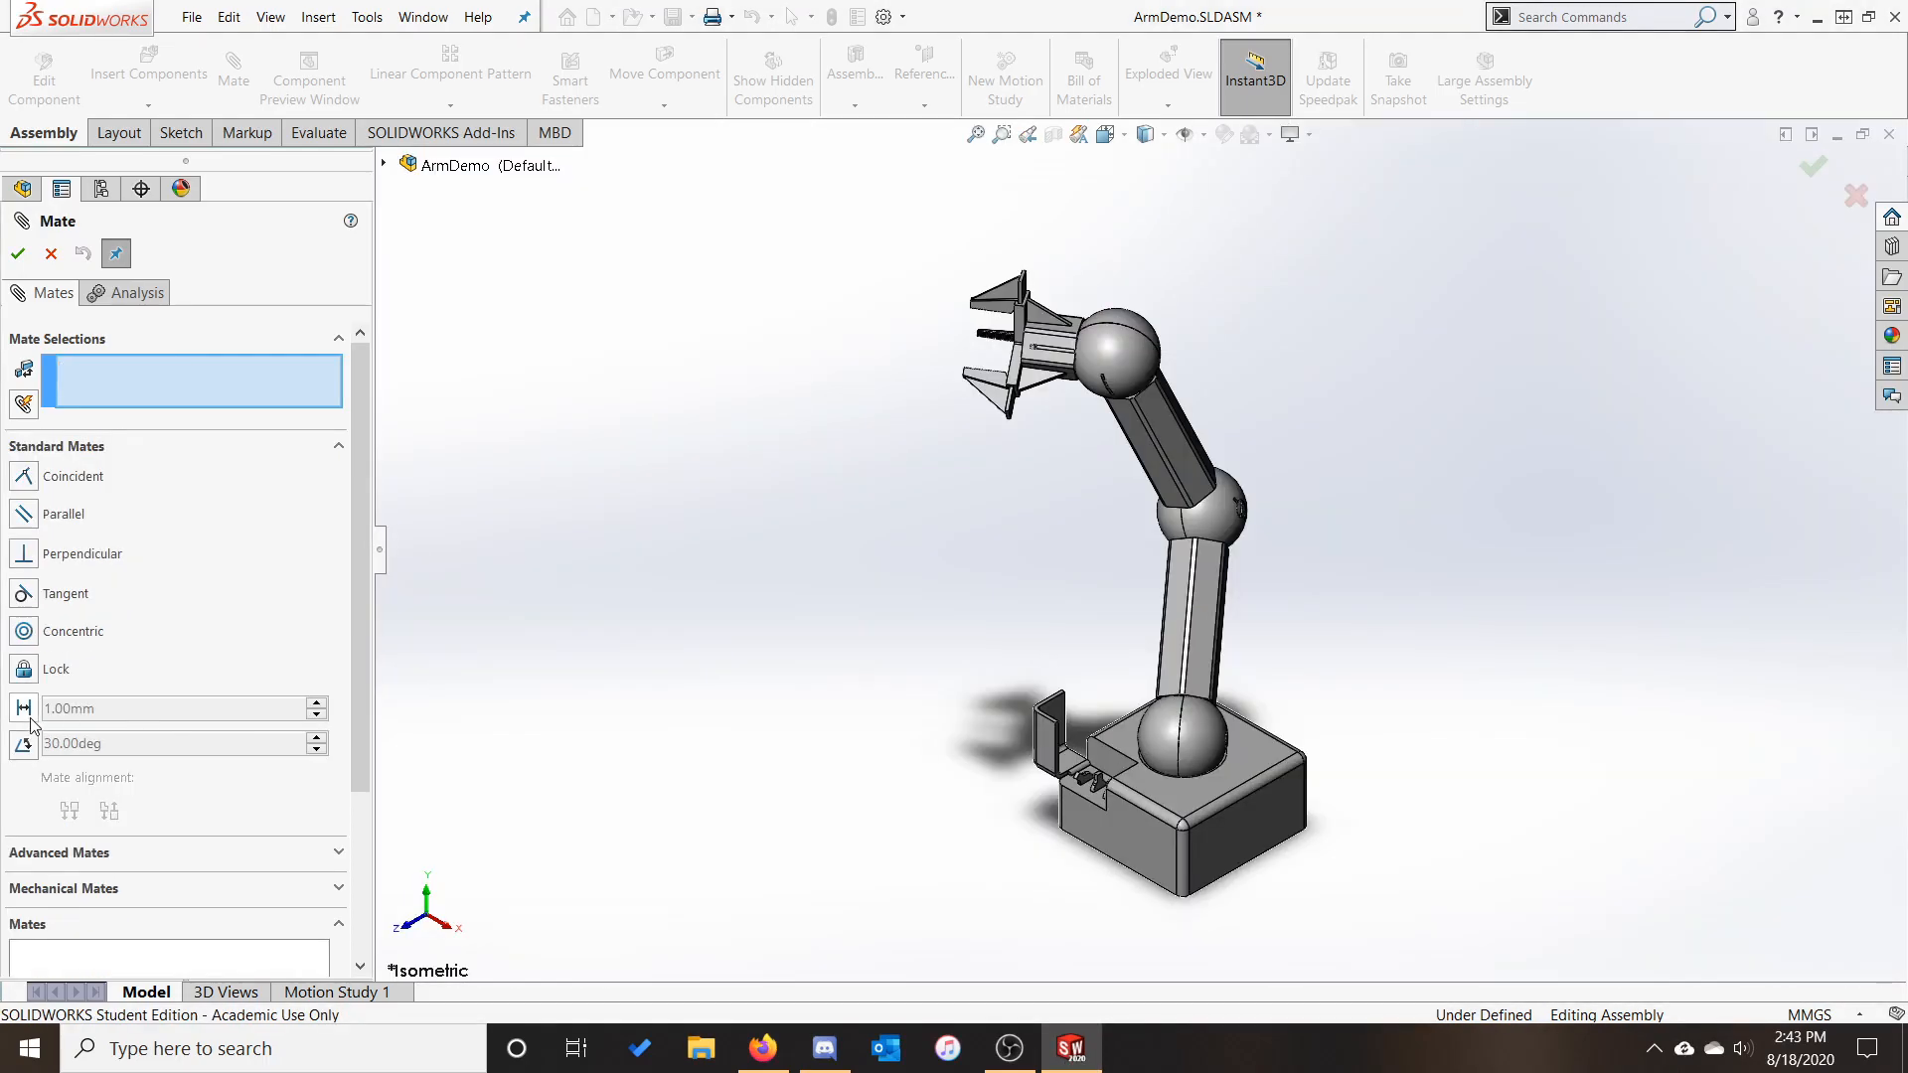
Define a 200 mm distance mate between the assembly origin and the origin of Rotational Joint<3>
{"action": "left_click", "coordinate": [23, 708]}
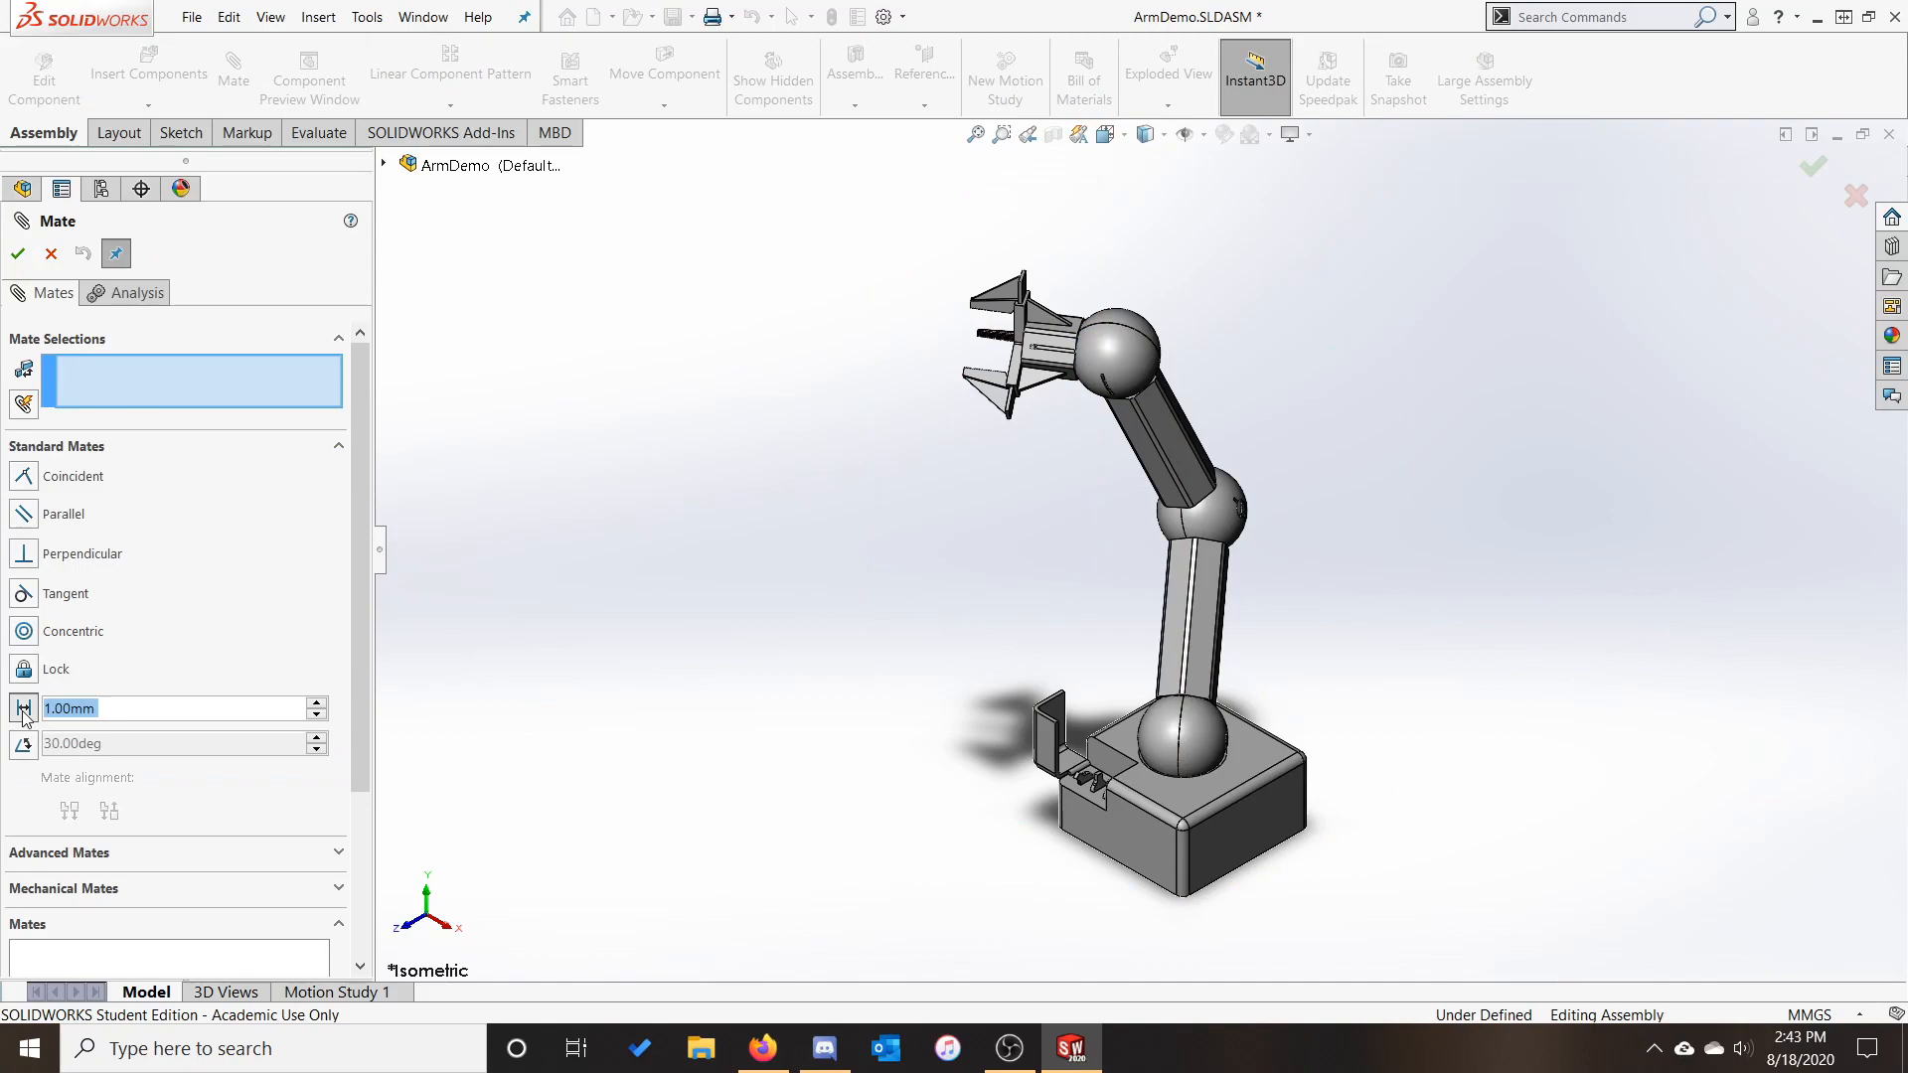
{"action": "left_click", "coordinate": [383, 165]}
{"action": "left_click", "coordinate": [464, 334]}
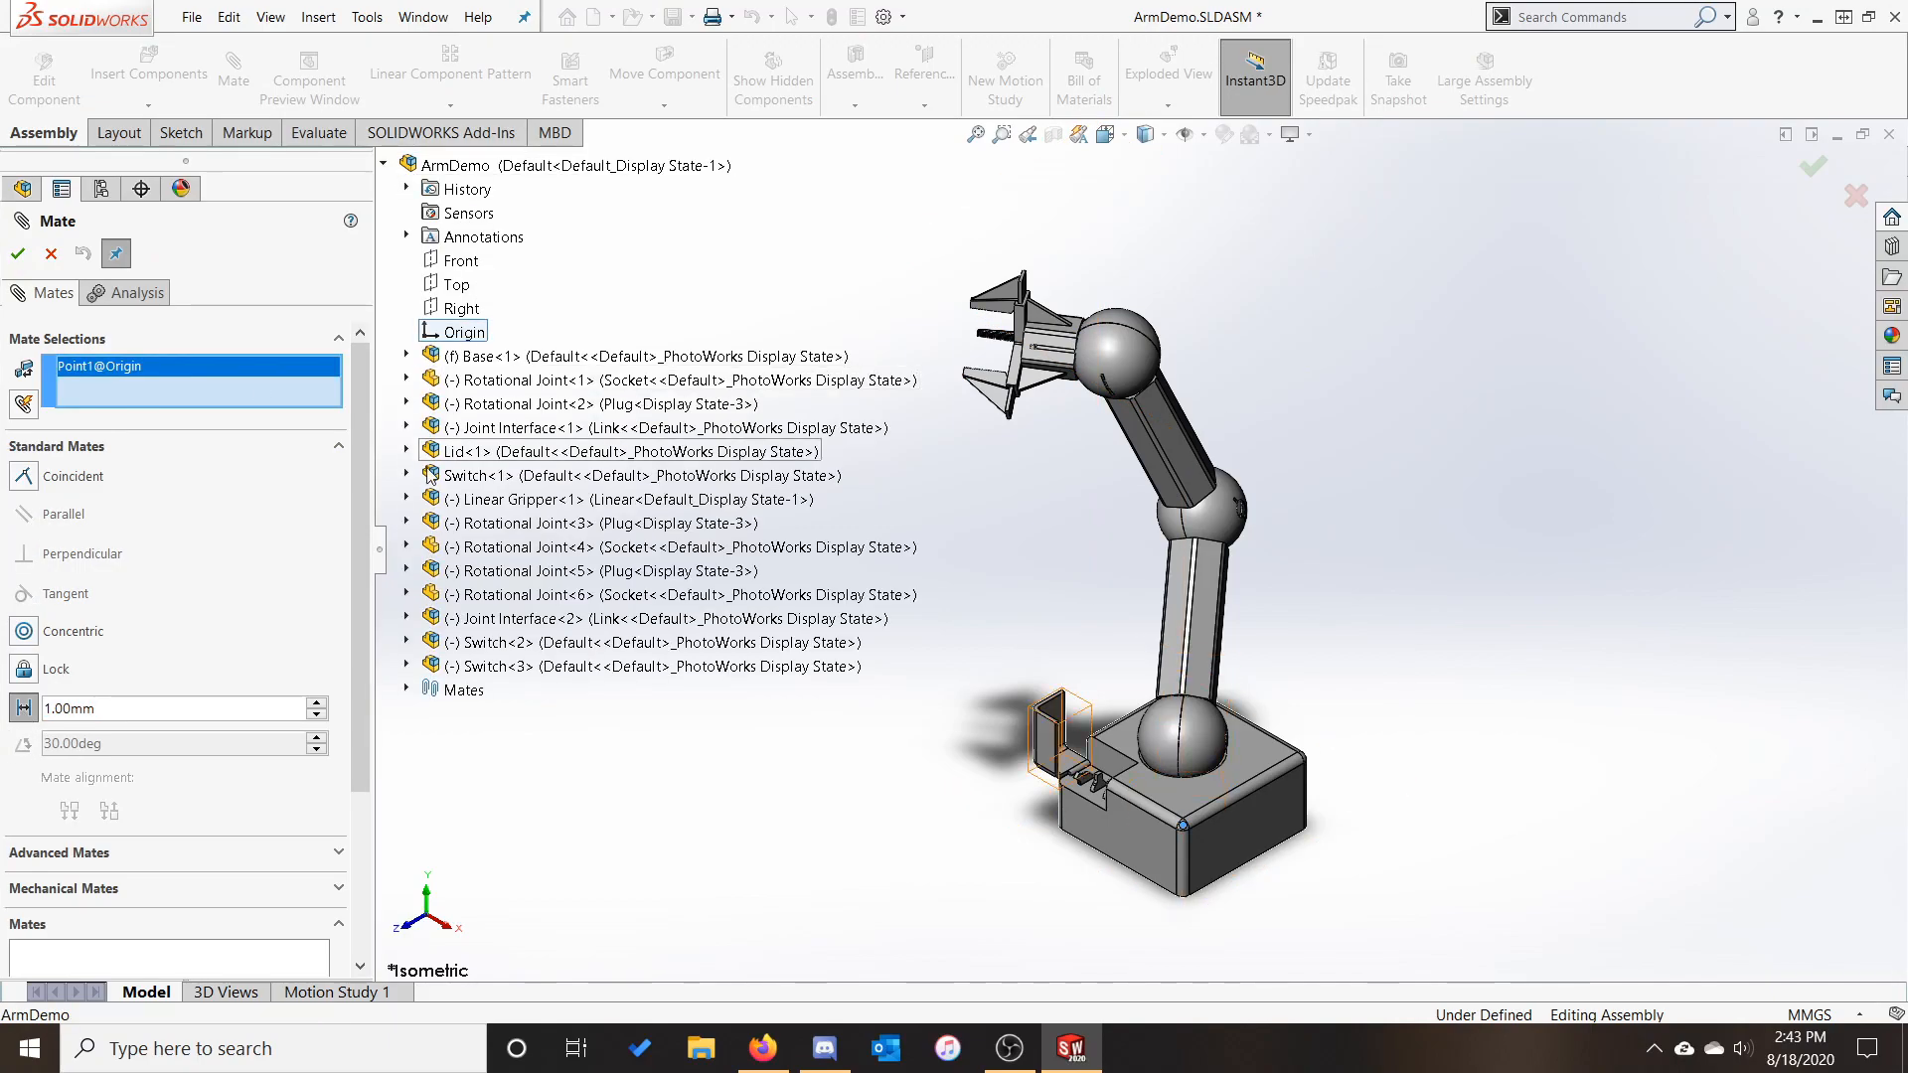
{"action": "left_click", "coordinate": [407, 522]}
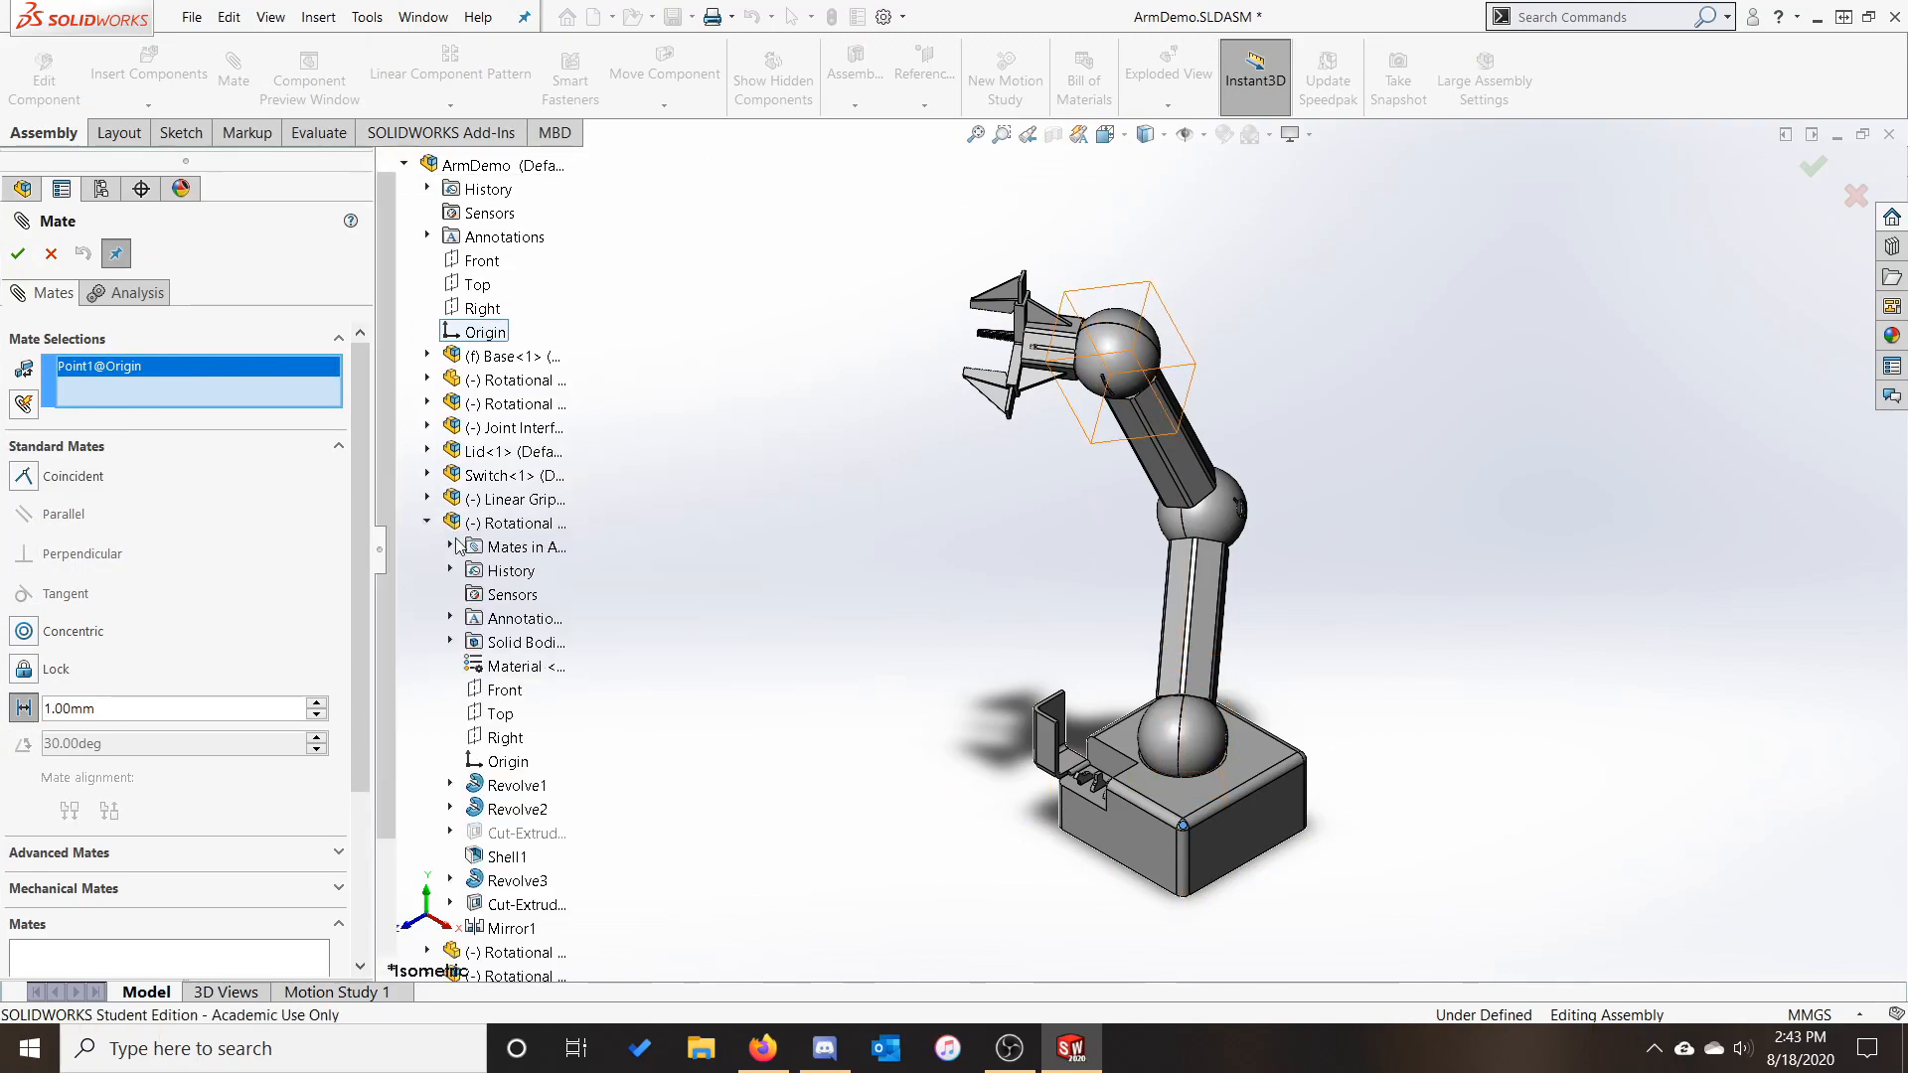
{"action": "left_click", "coordinate": [507, 761]}
{"action": "left_click_drag", "start_coordinate": [398, 809], "coordinate": [170, 843]}
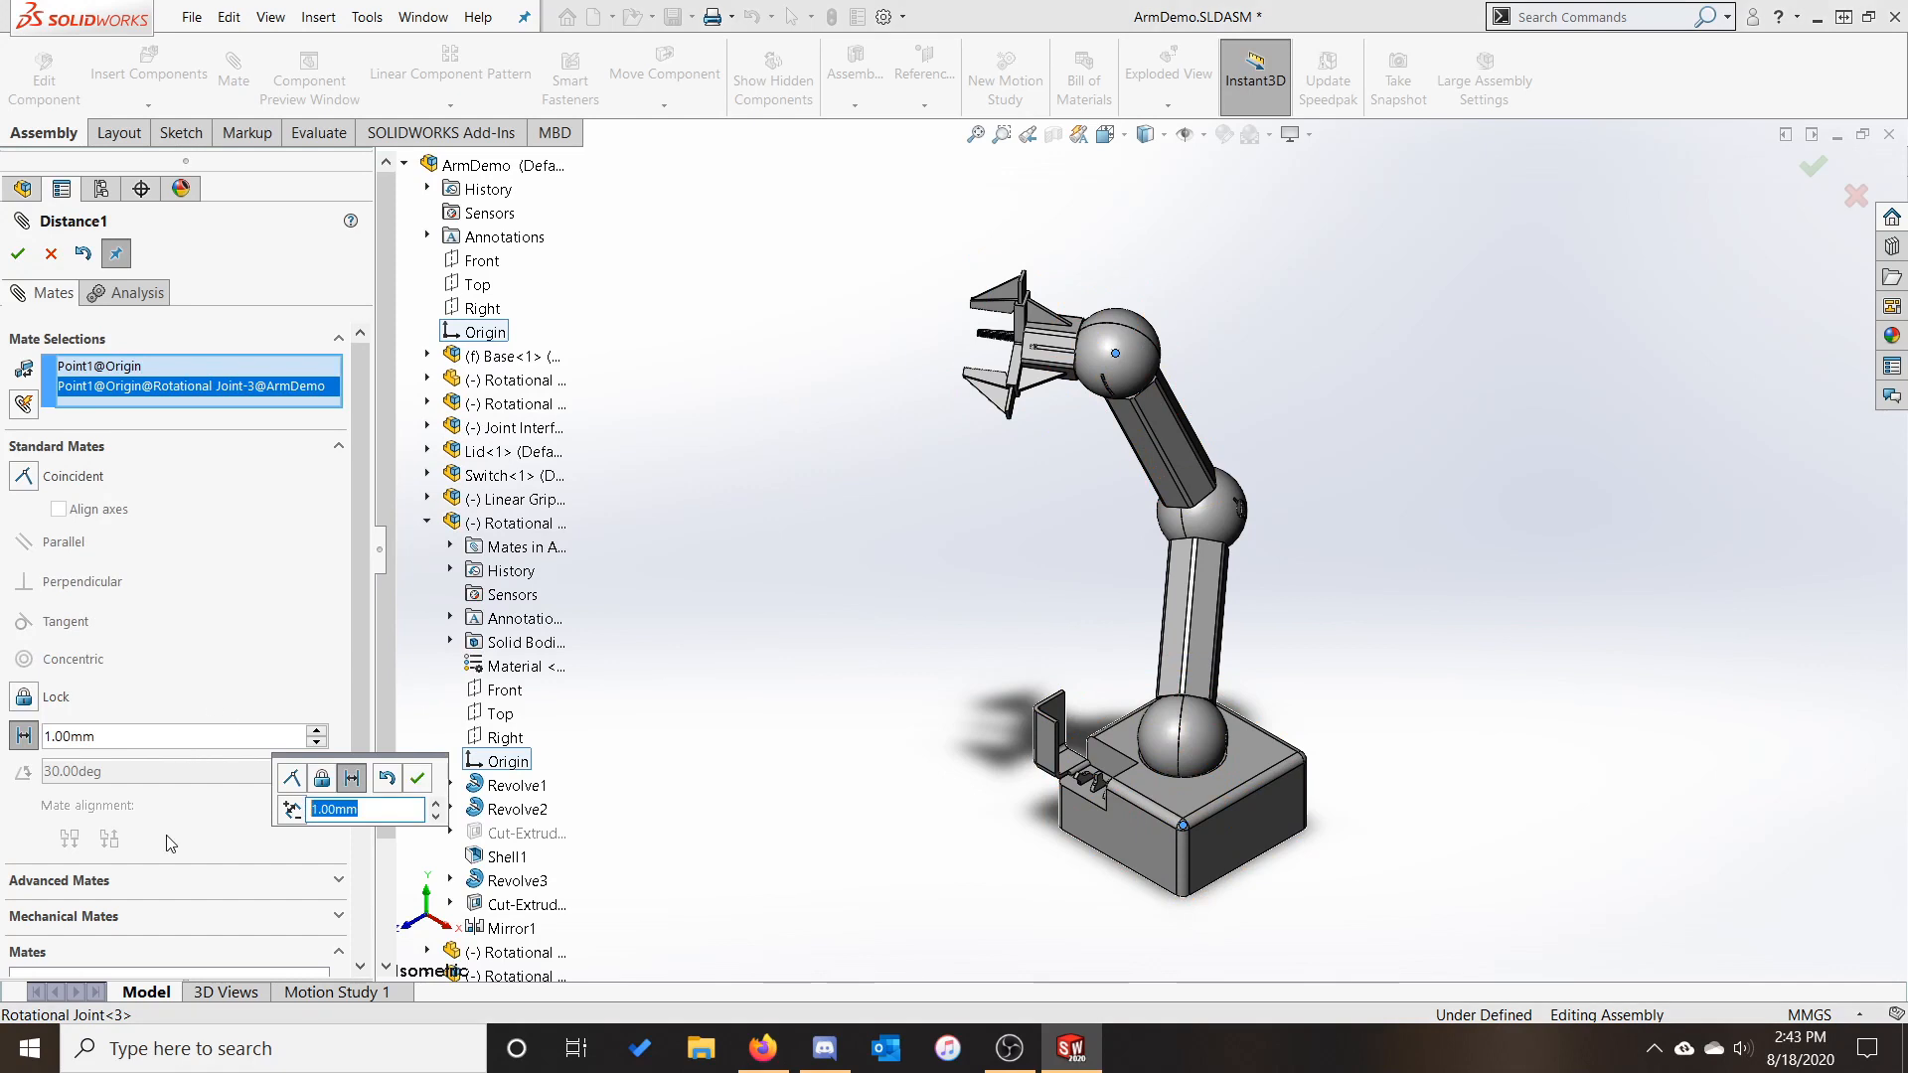
{"action": "type", "text": "200"}
{"action": "key", "text": "Return"}
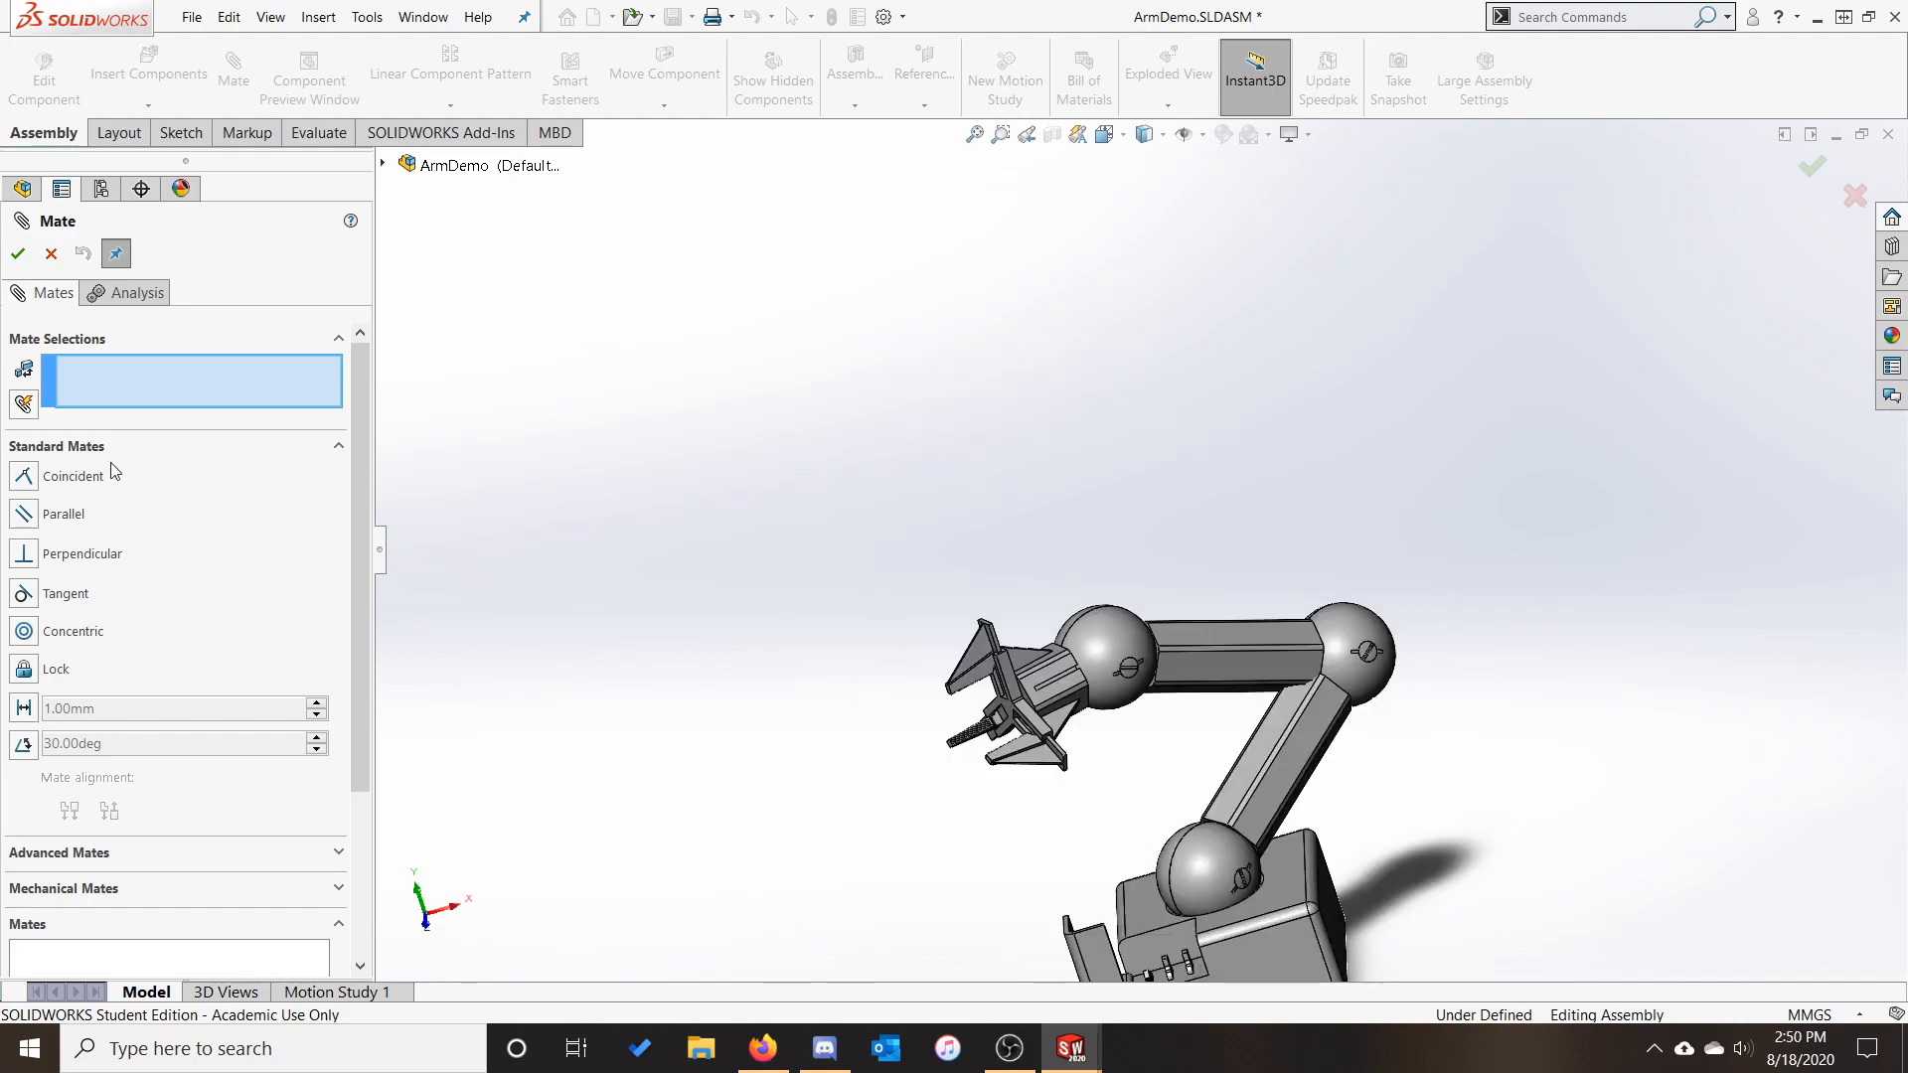
Close the mate command and insert the Follower hoop component into the space in front of the gripper
{"action": "left_click", "coordinate": [51, 254]}
{"action": "left_click", "coordinate": [148, 70]}
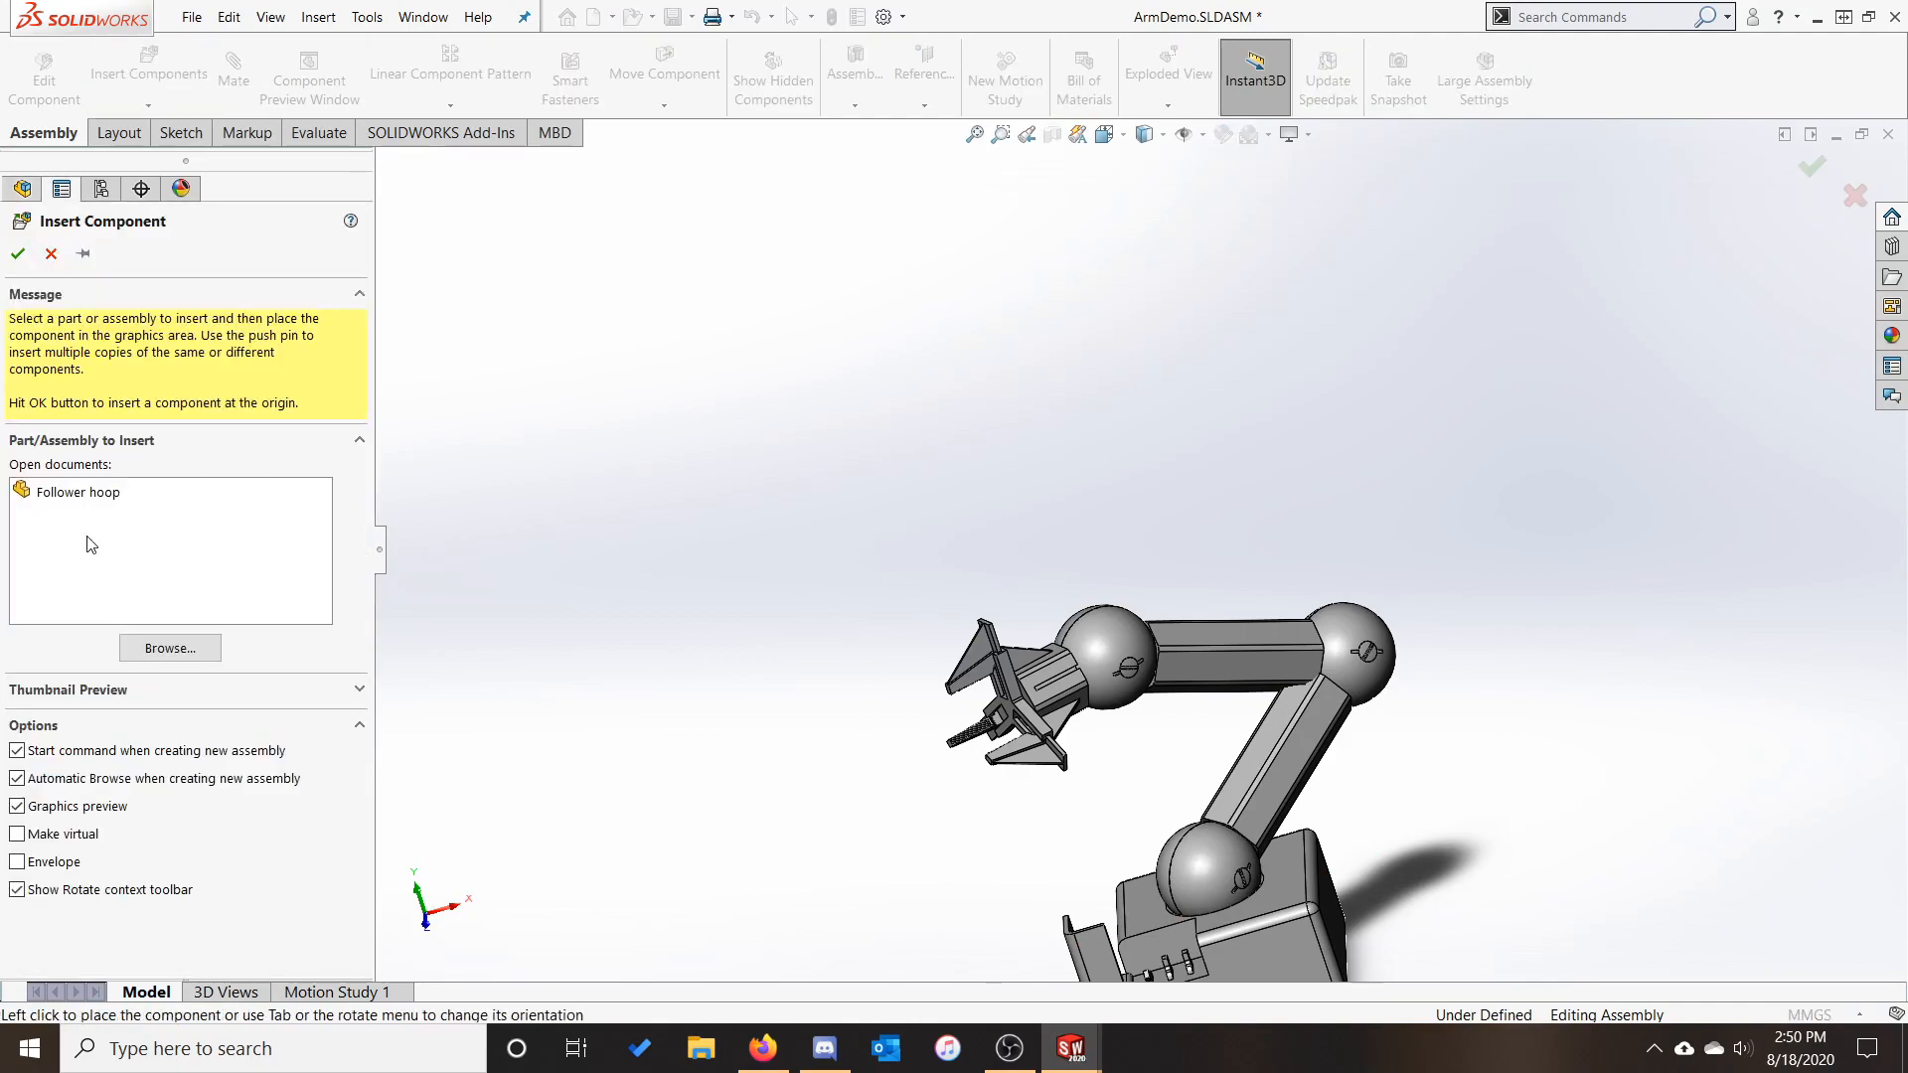
{"action": "left_click", "coordinate": [75, 497]}
{"action": "left_click", "coordinate": [795, 636]}
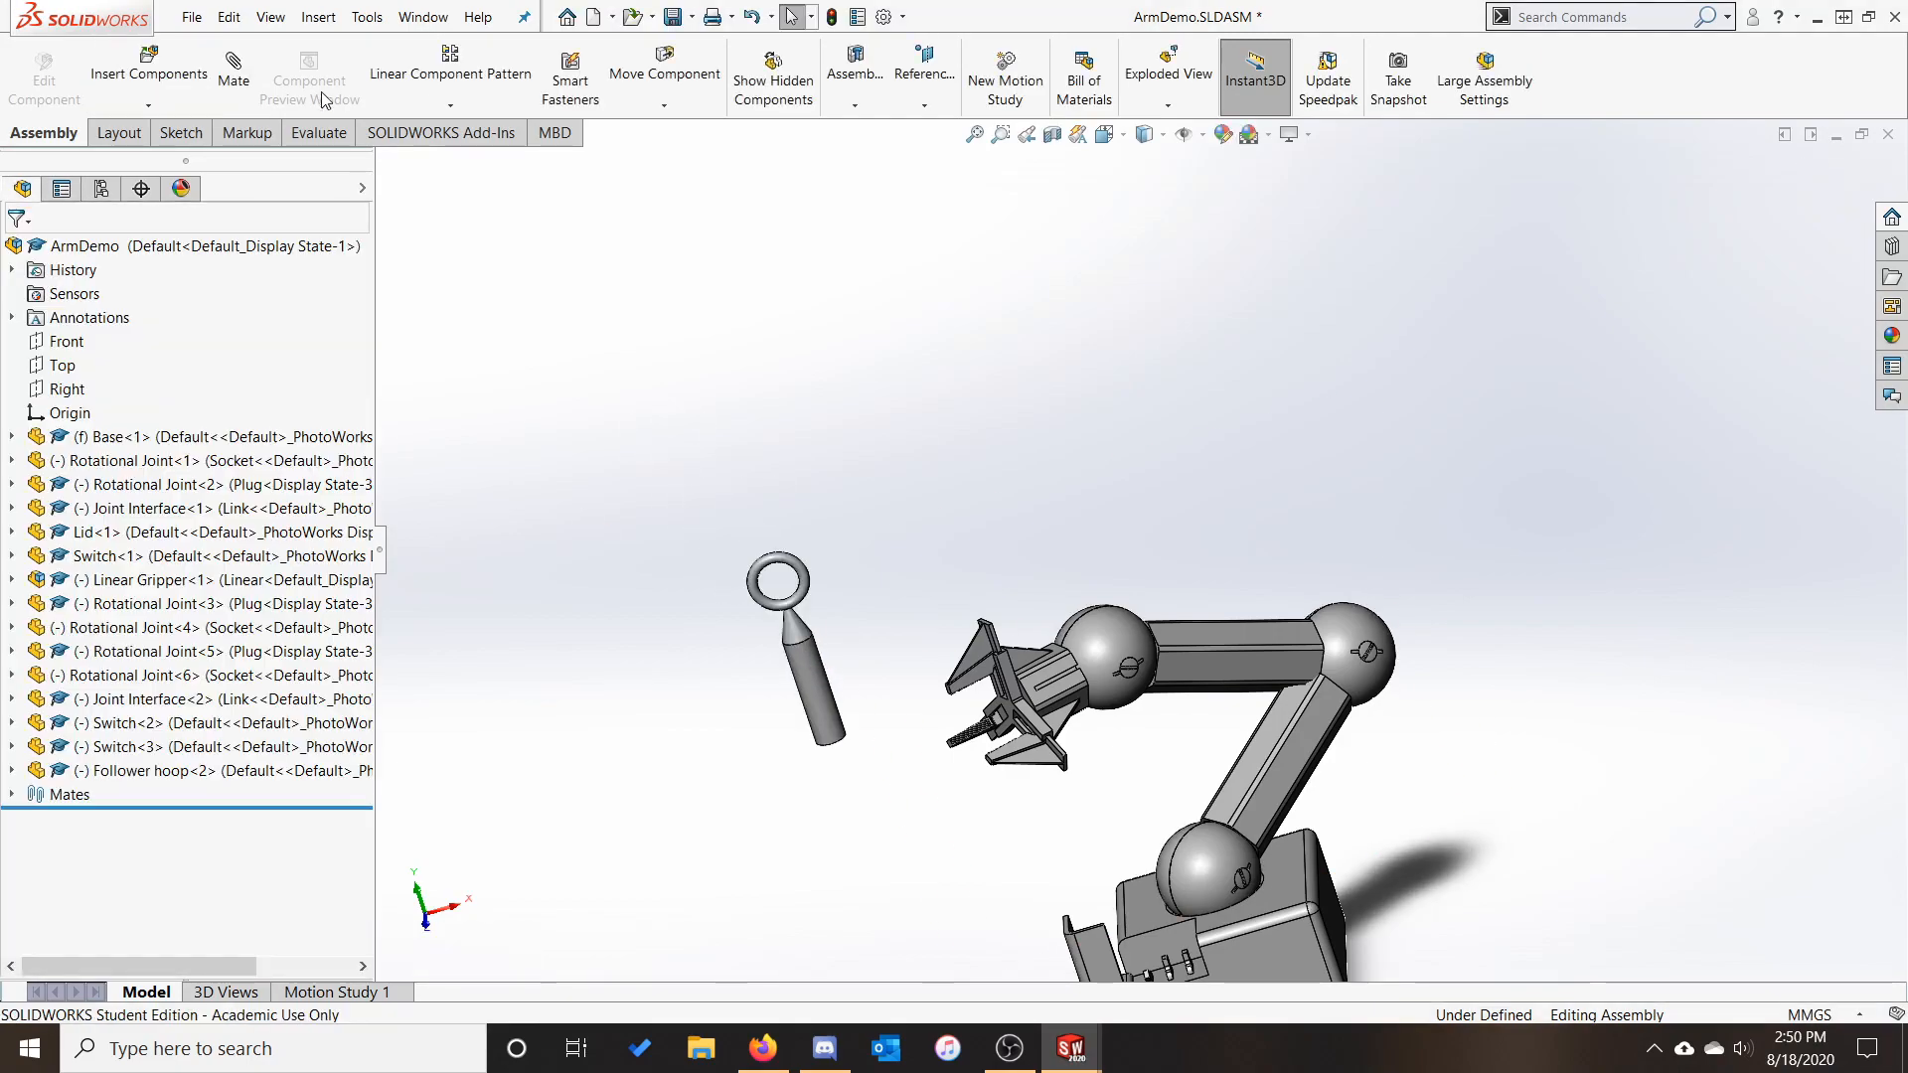
Set up a tangent mate between the Follower hoop's cylindrical handle and the innermost gripping face of Linear Finger-1
{"action": "left_click", "coordinate": [233, 67]}
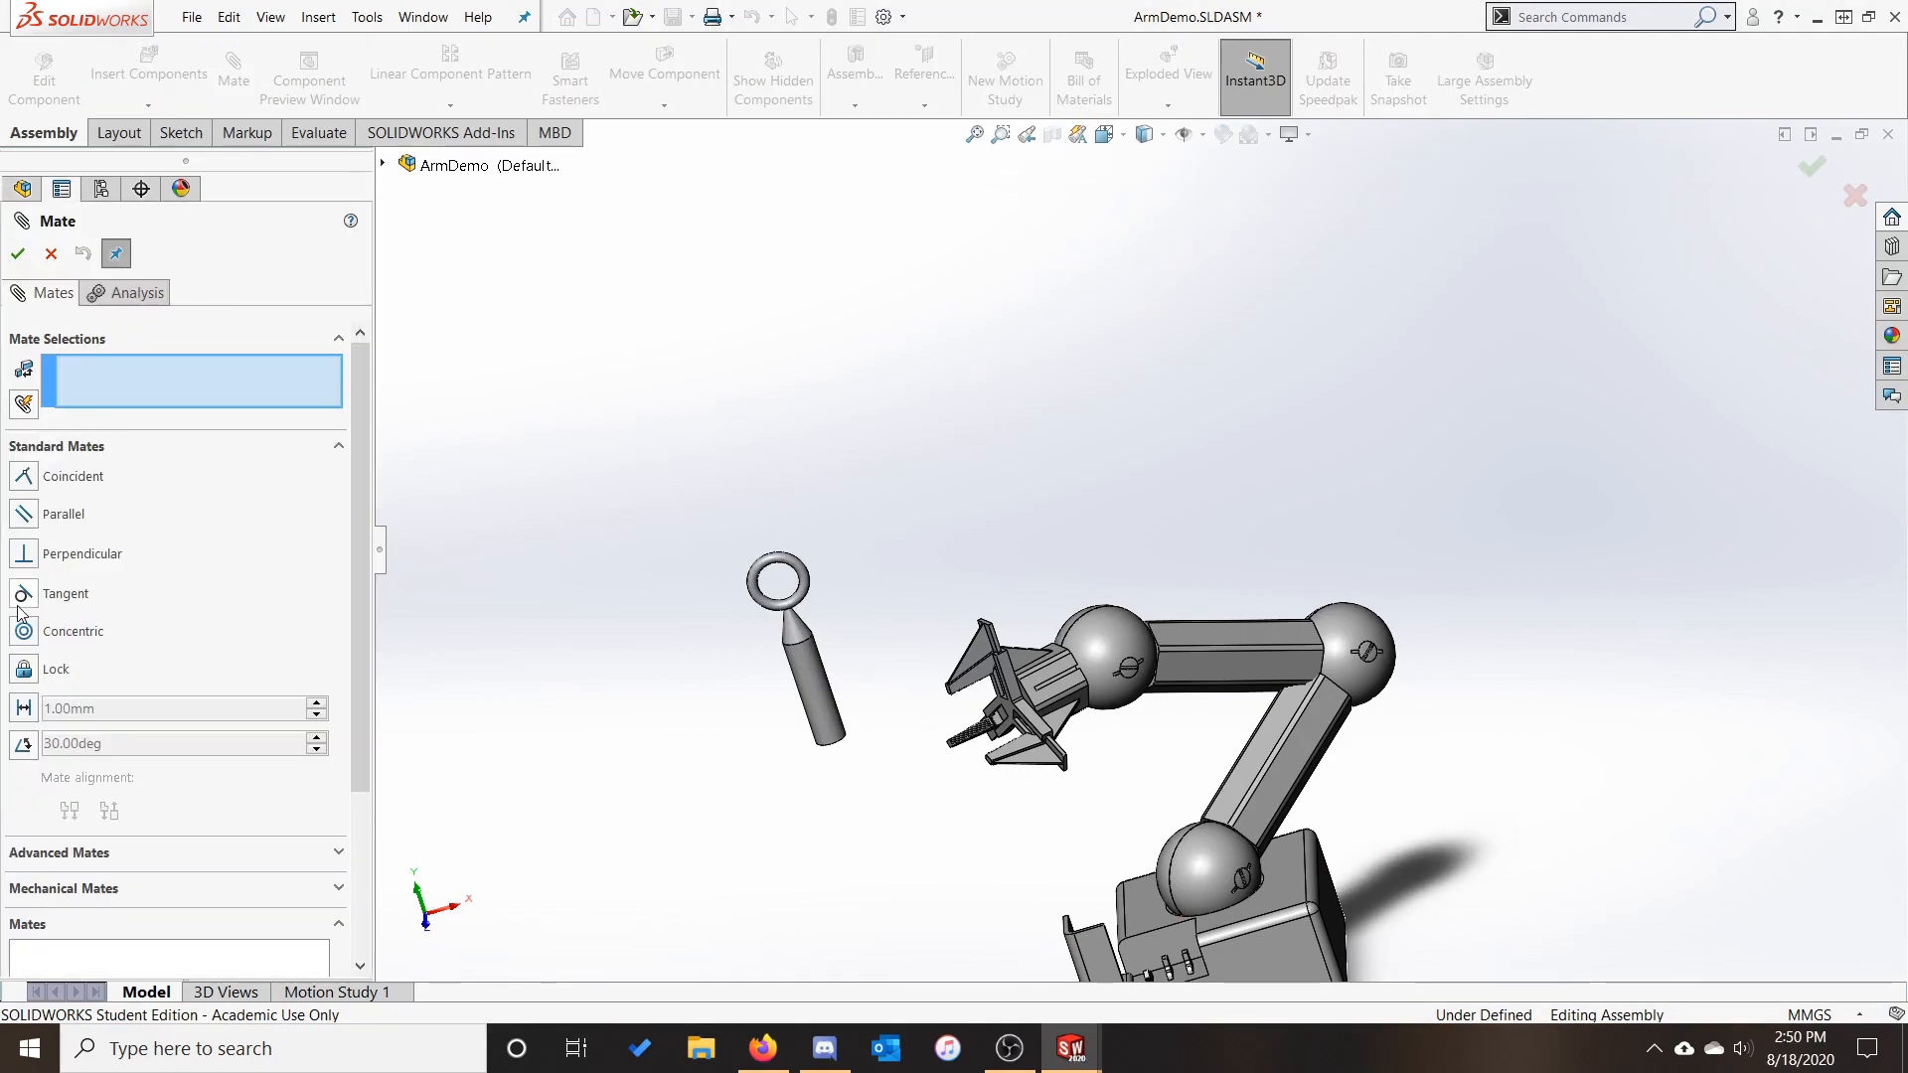
{"action": "left_click", "coordinate": [22, 596]}
{"action": "scroll", "coordinate": [894, 710], "scroll_direction": "down", "scroll_amount": 4}
{"action": "left_click", "coordinate": [890, 651]}
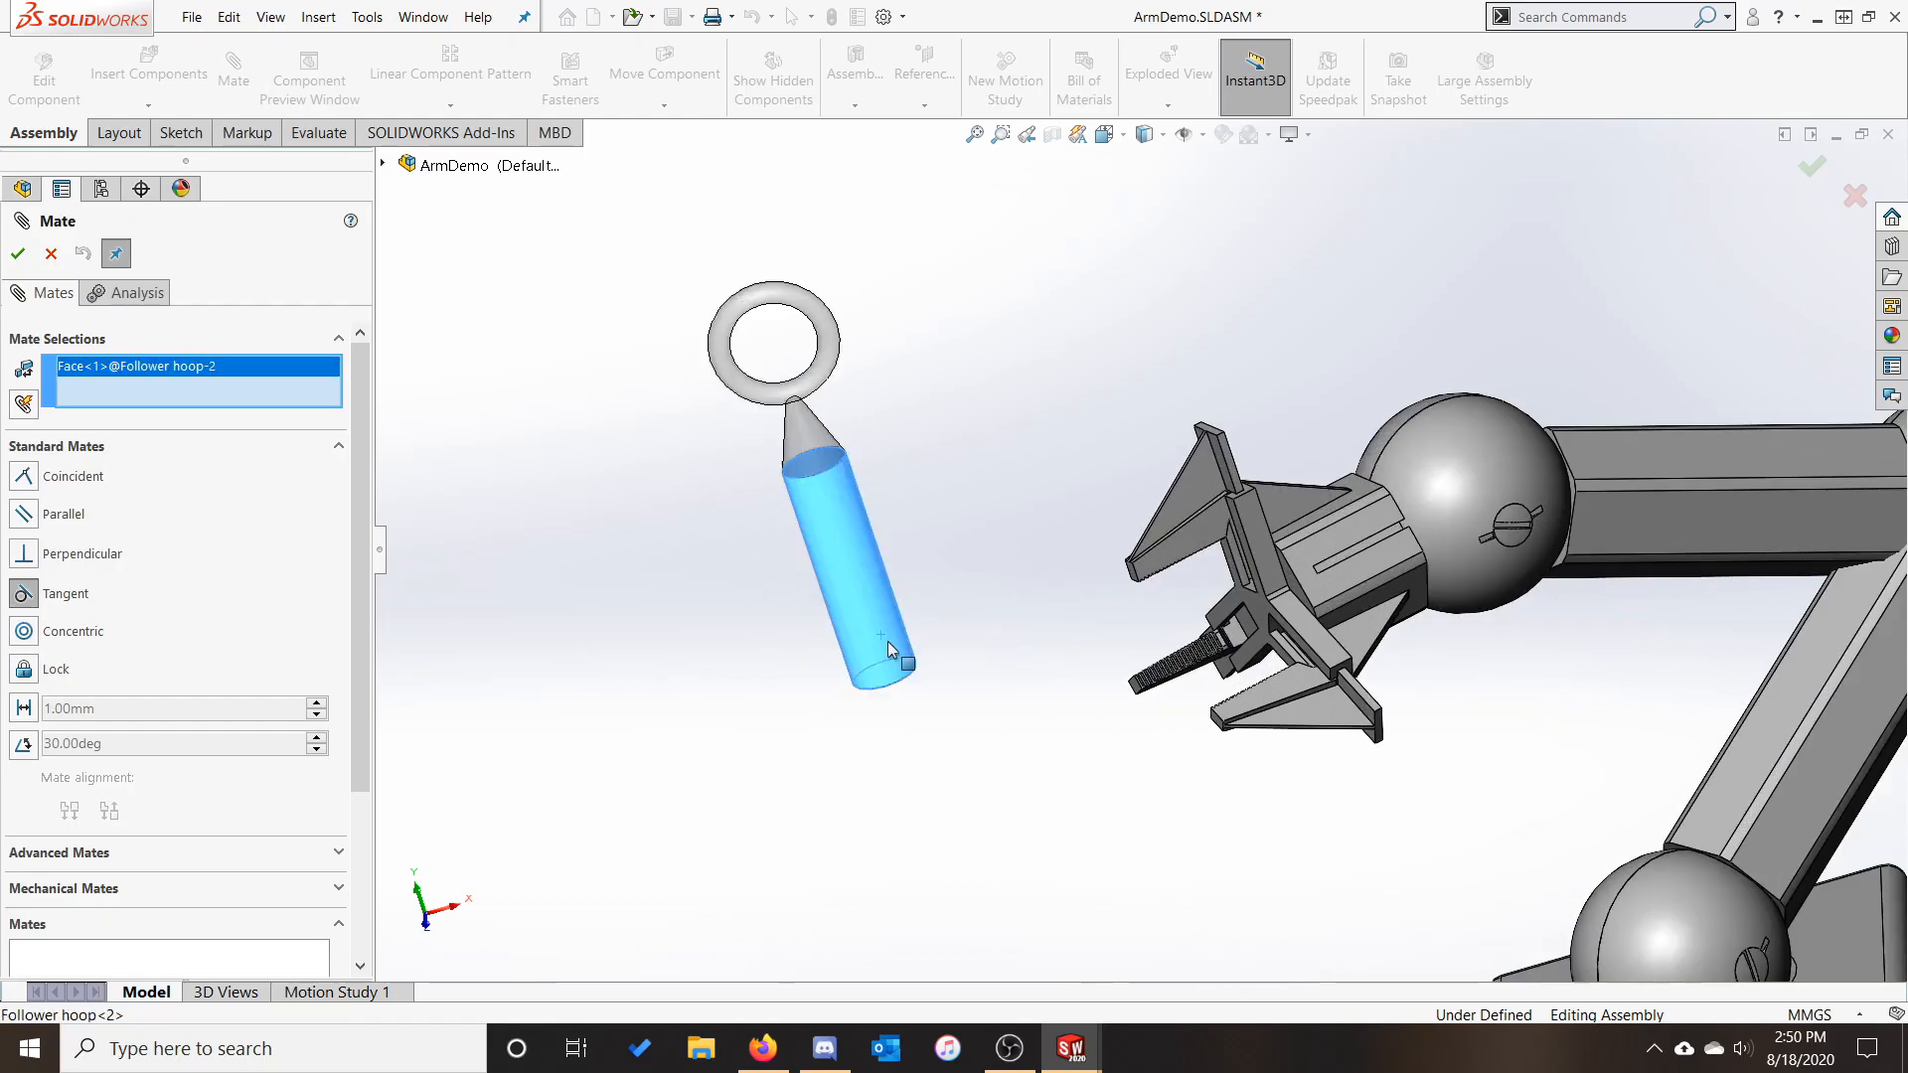
{"action": "scroll", "coordinate": [1173, 577], "scroll_direction": "down", "scroll_amount": 5}
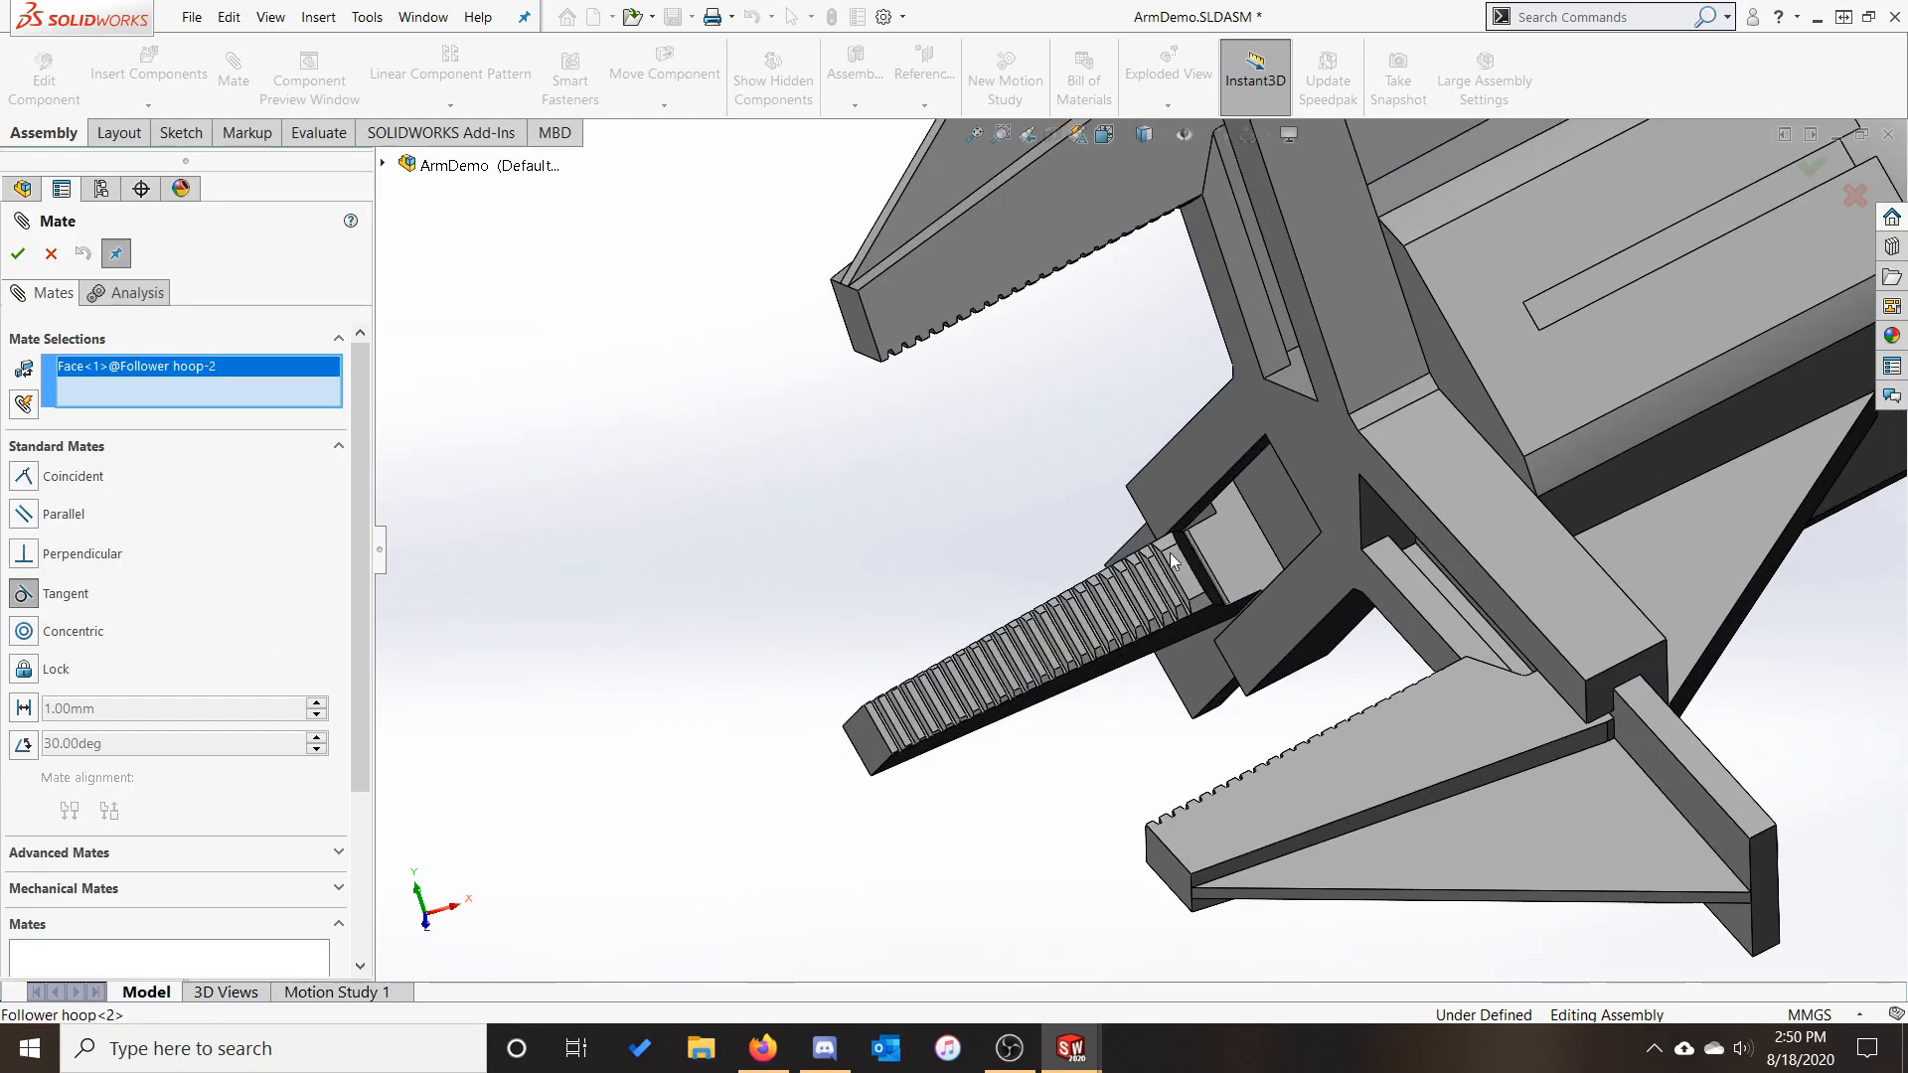
{"action": "left_click", "coordinate": [1178, 564]}
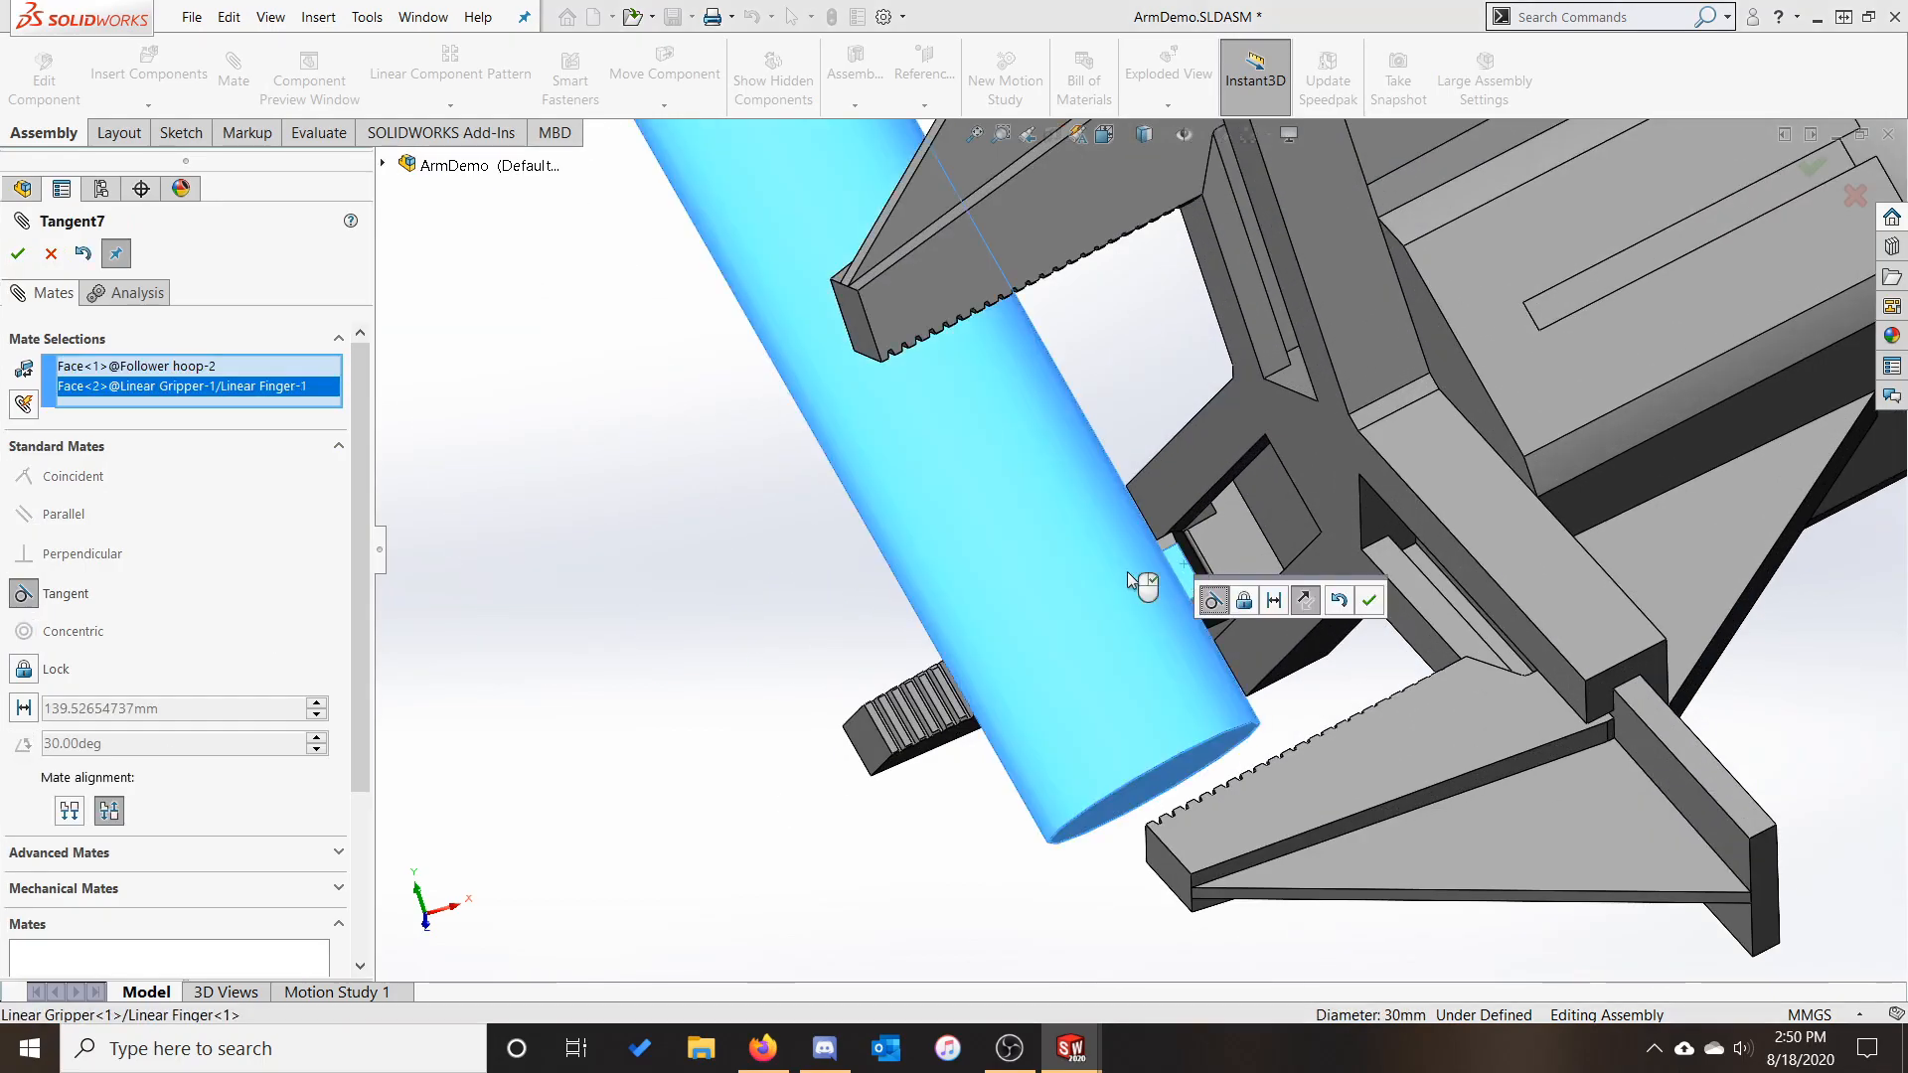
Preview the Aligned option for the handle's tangent mate, return it to Anti-Aligned and accept the mate
{"action": "left_click", "coordinate": [85, 819]}
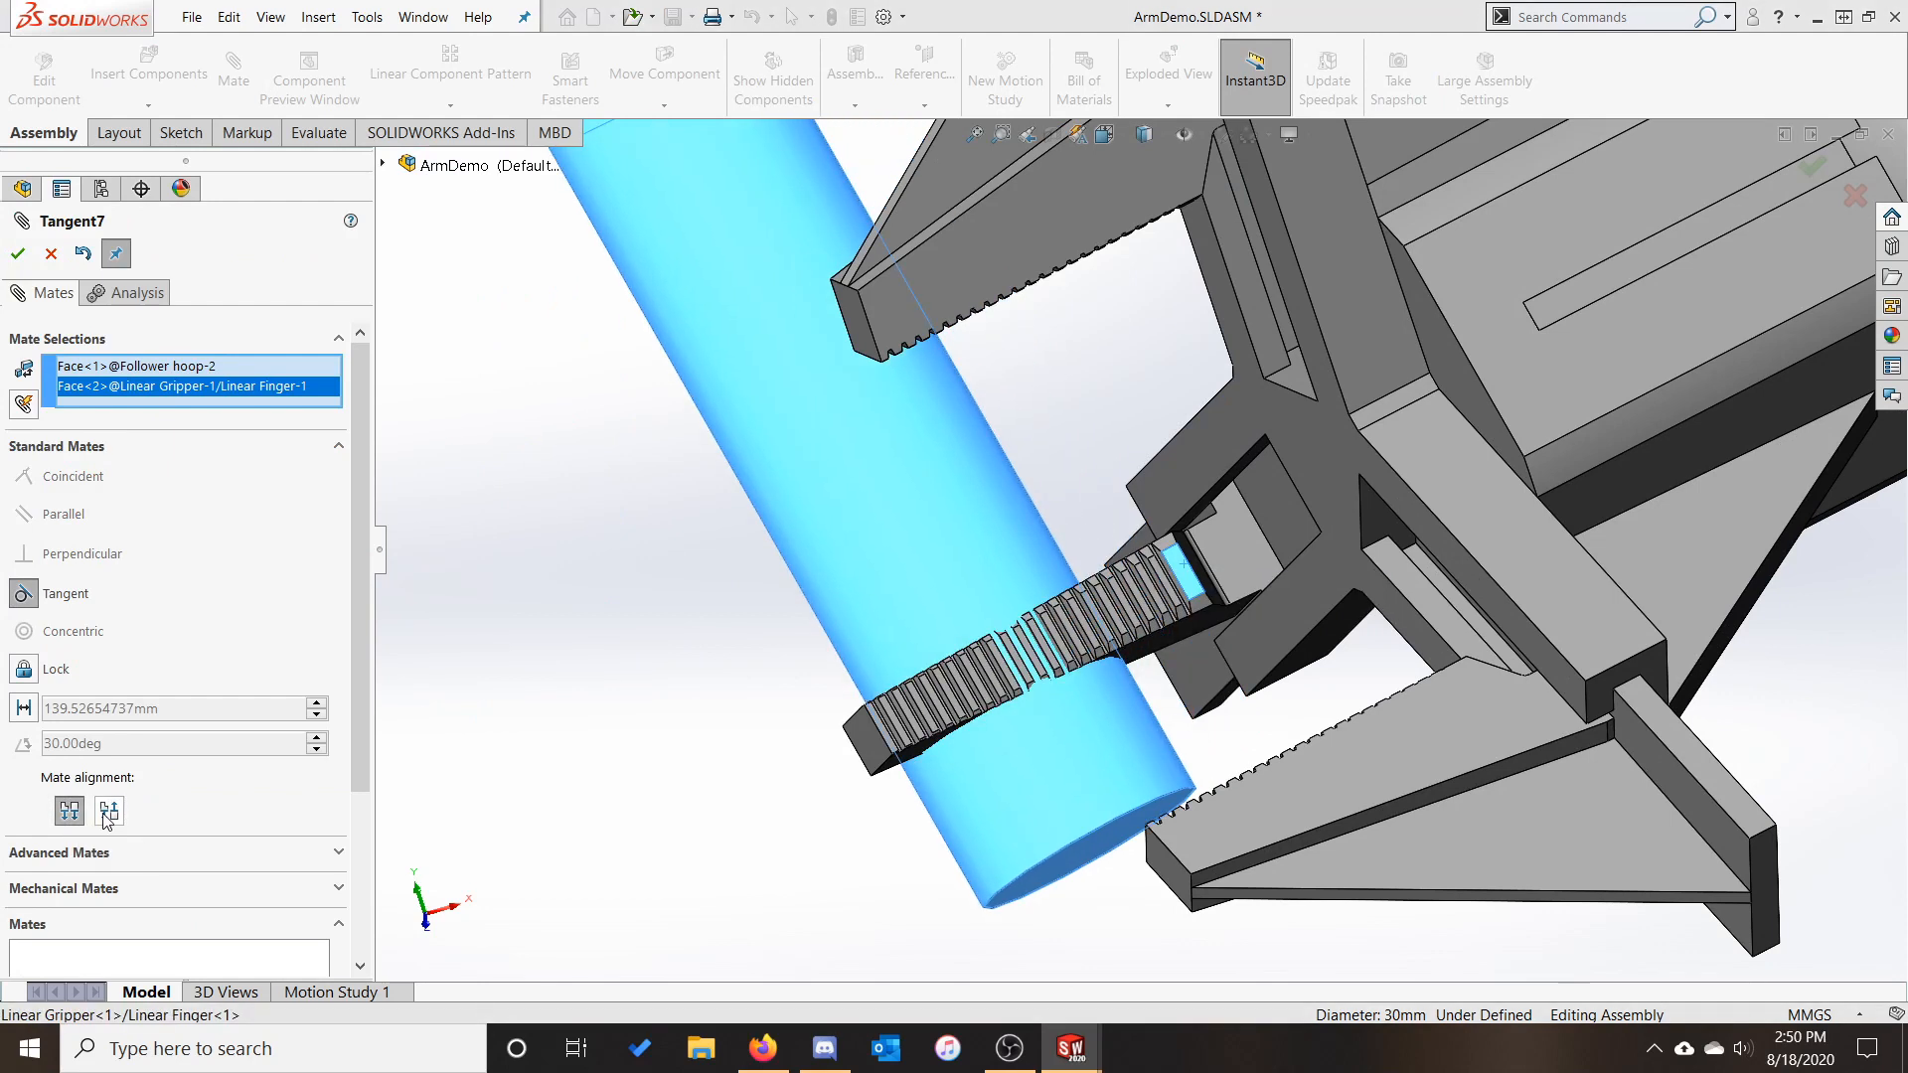
{"action": "left_click", "coordinate": [107, 813]}
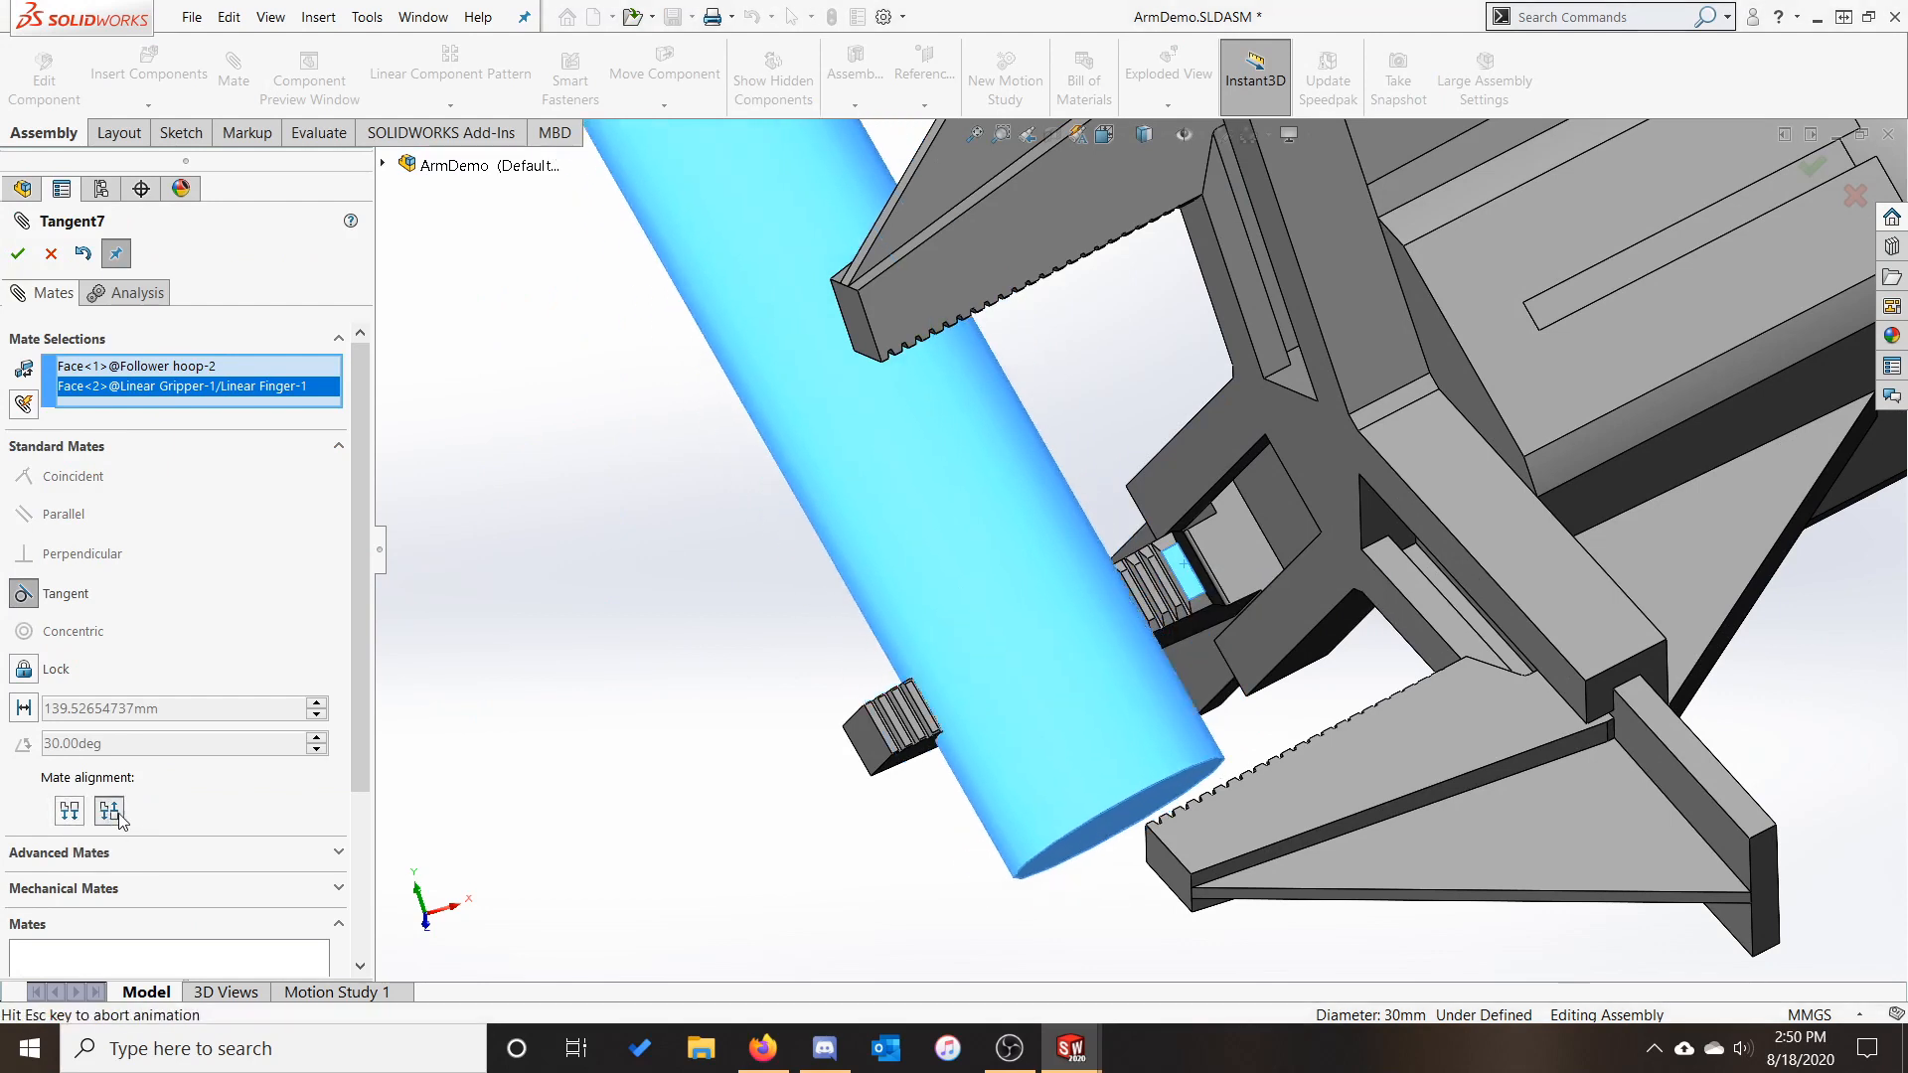
{"action": "left_click", "coordinate": [18, 253]}
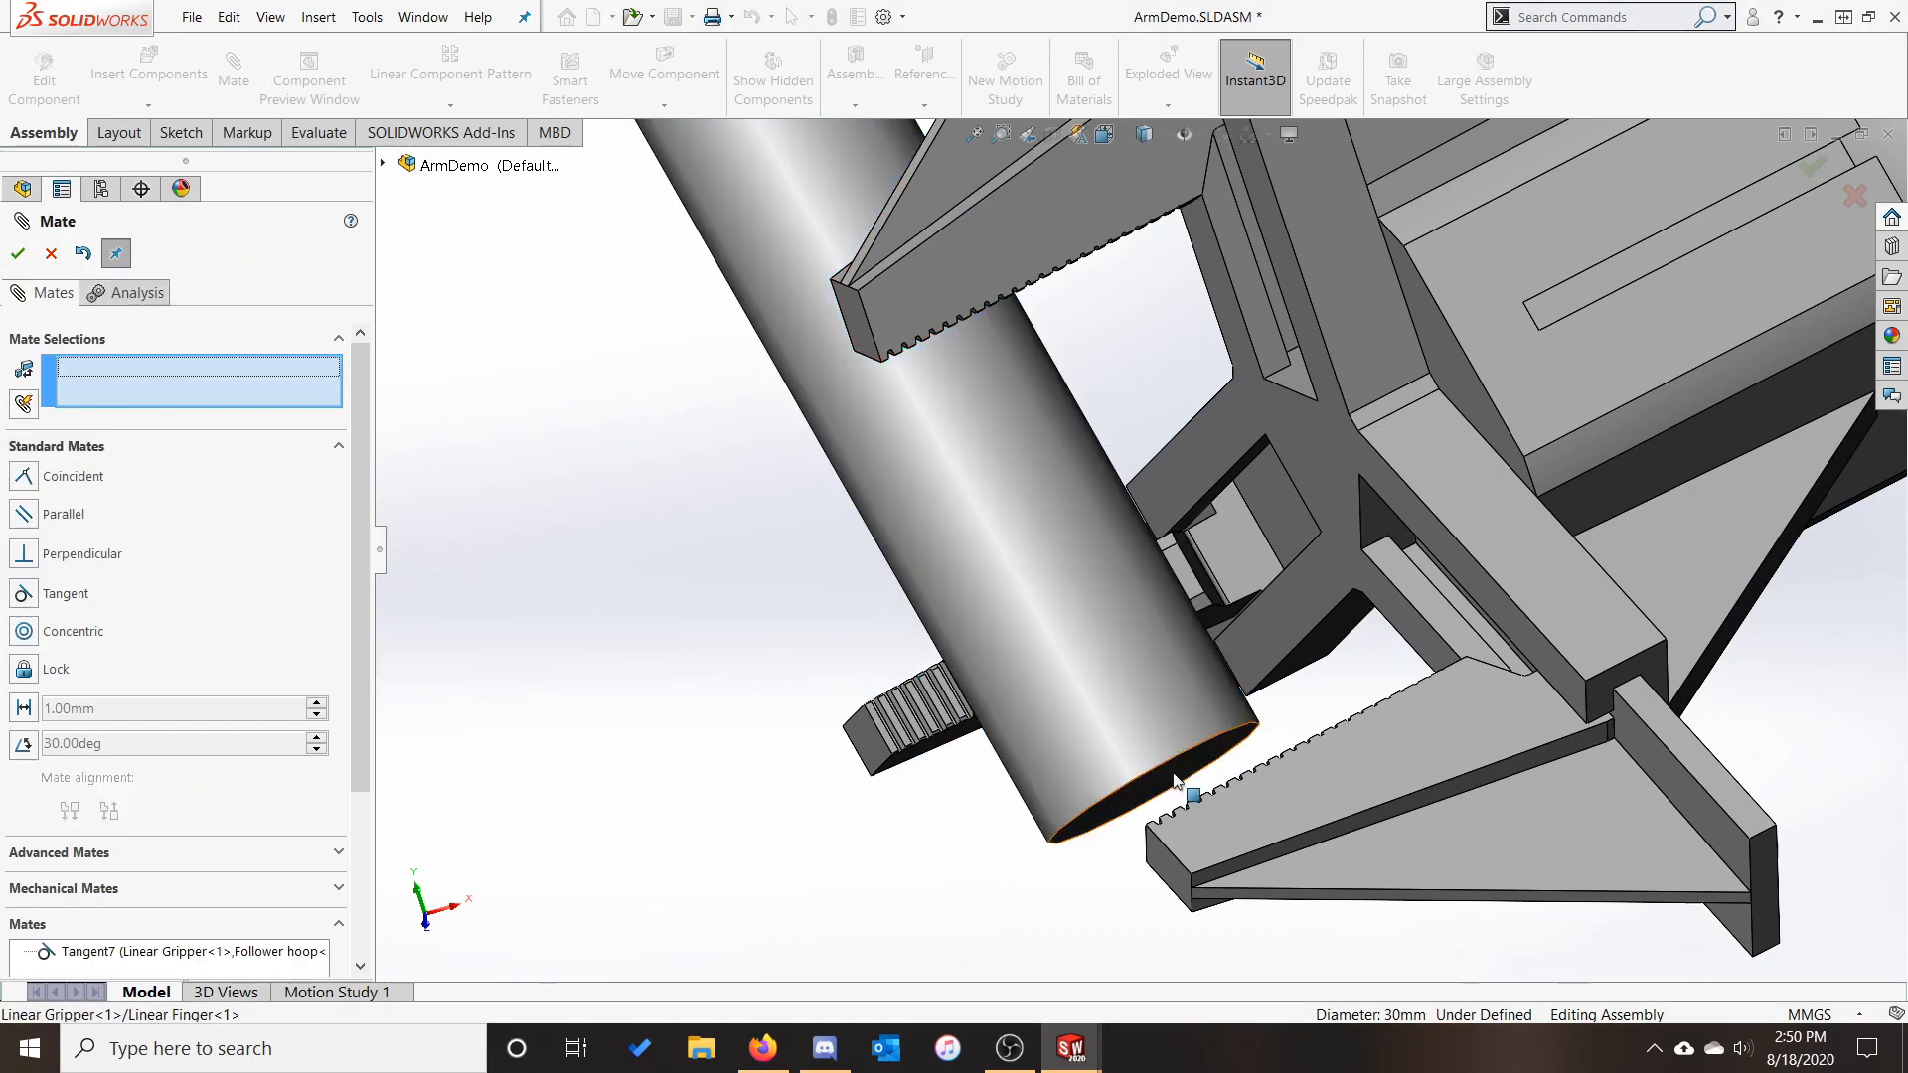
Add a coincident mate between the hoop handle's end face and the front face of the gripper's joint interface, and move the hoop closer to the gripper
{"action": "left_click", "coordinate": [1229, 701]}
{"action": "left_click", "coordinate": [1311, 436]}
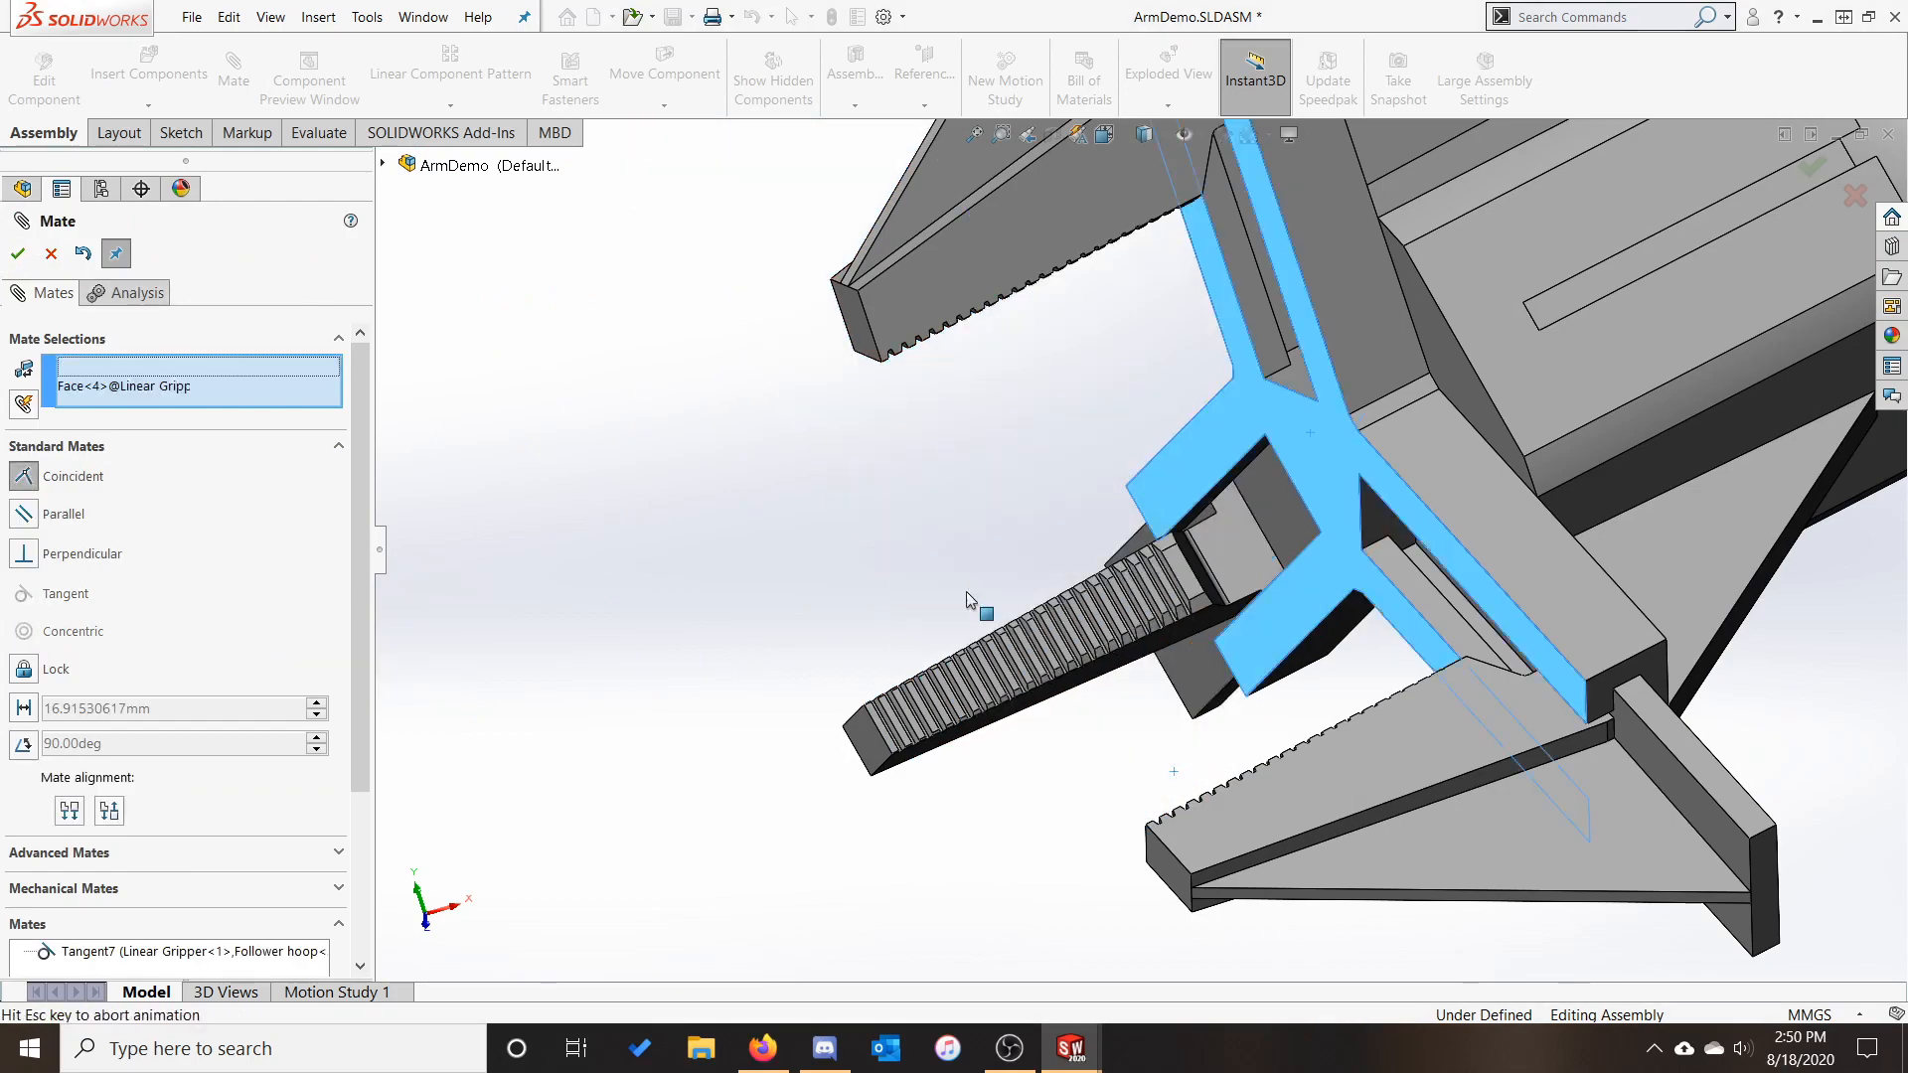
{"action": "scroll", "coordinate": [1029, 555], "scroll_direction": "up", "scroll_amount": 5}
{"action": "scroll", "coordinate": [1034, 553], "scroll_direction": "up", "scroll_amount": 3}
{"action": "scroll", "coordinate": [1079, 550], "scroll_direction": "down", "scroll_amount": 1}
{"action": "left_click", "coordinate": [18, 253]}
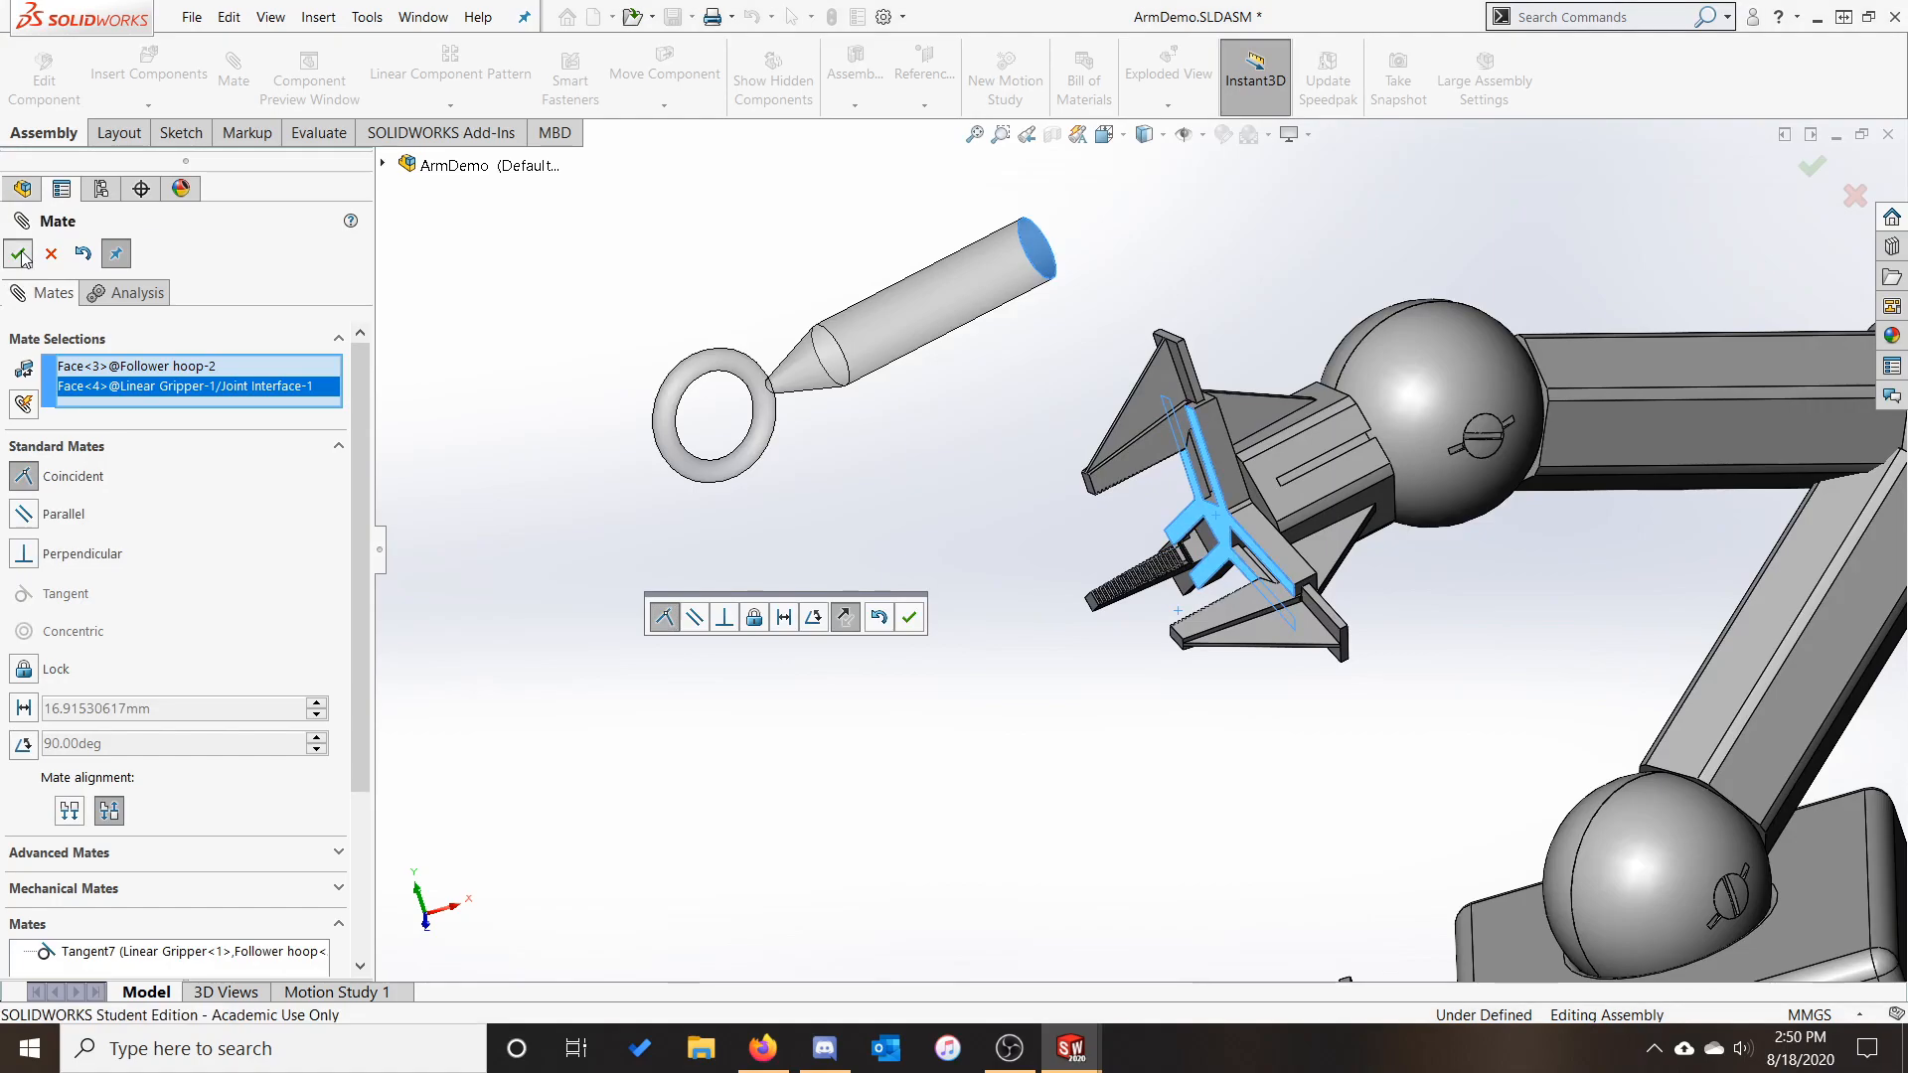
{"action": "left_click_drag", "start_coordinate": [993, 288], "coordinate": [1024, 568]}
Add a tangent mate between the Follower hoop's cylindrical handle and the innermost gripping face of Linear Finger-3
{"action": "middle_click_drag", "start_coordinate": [815, 398], "coordinate": [892, 429]}
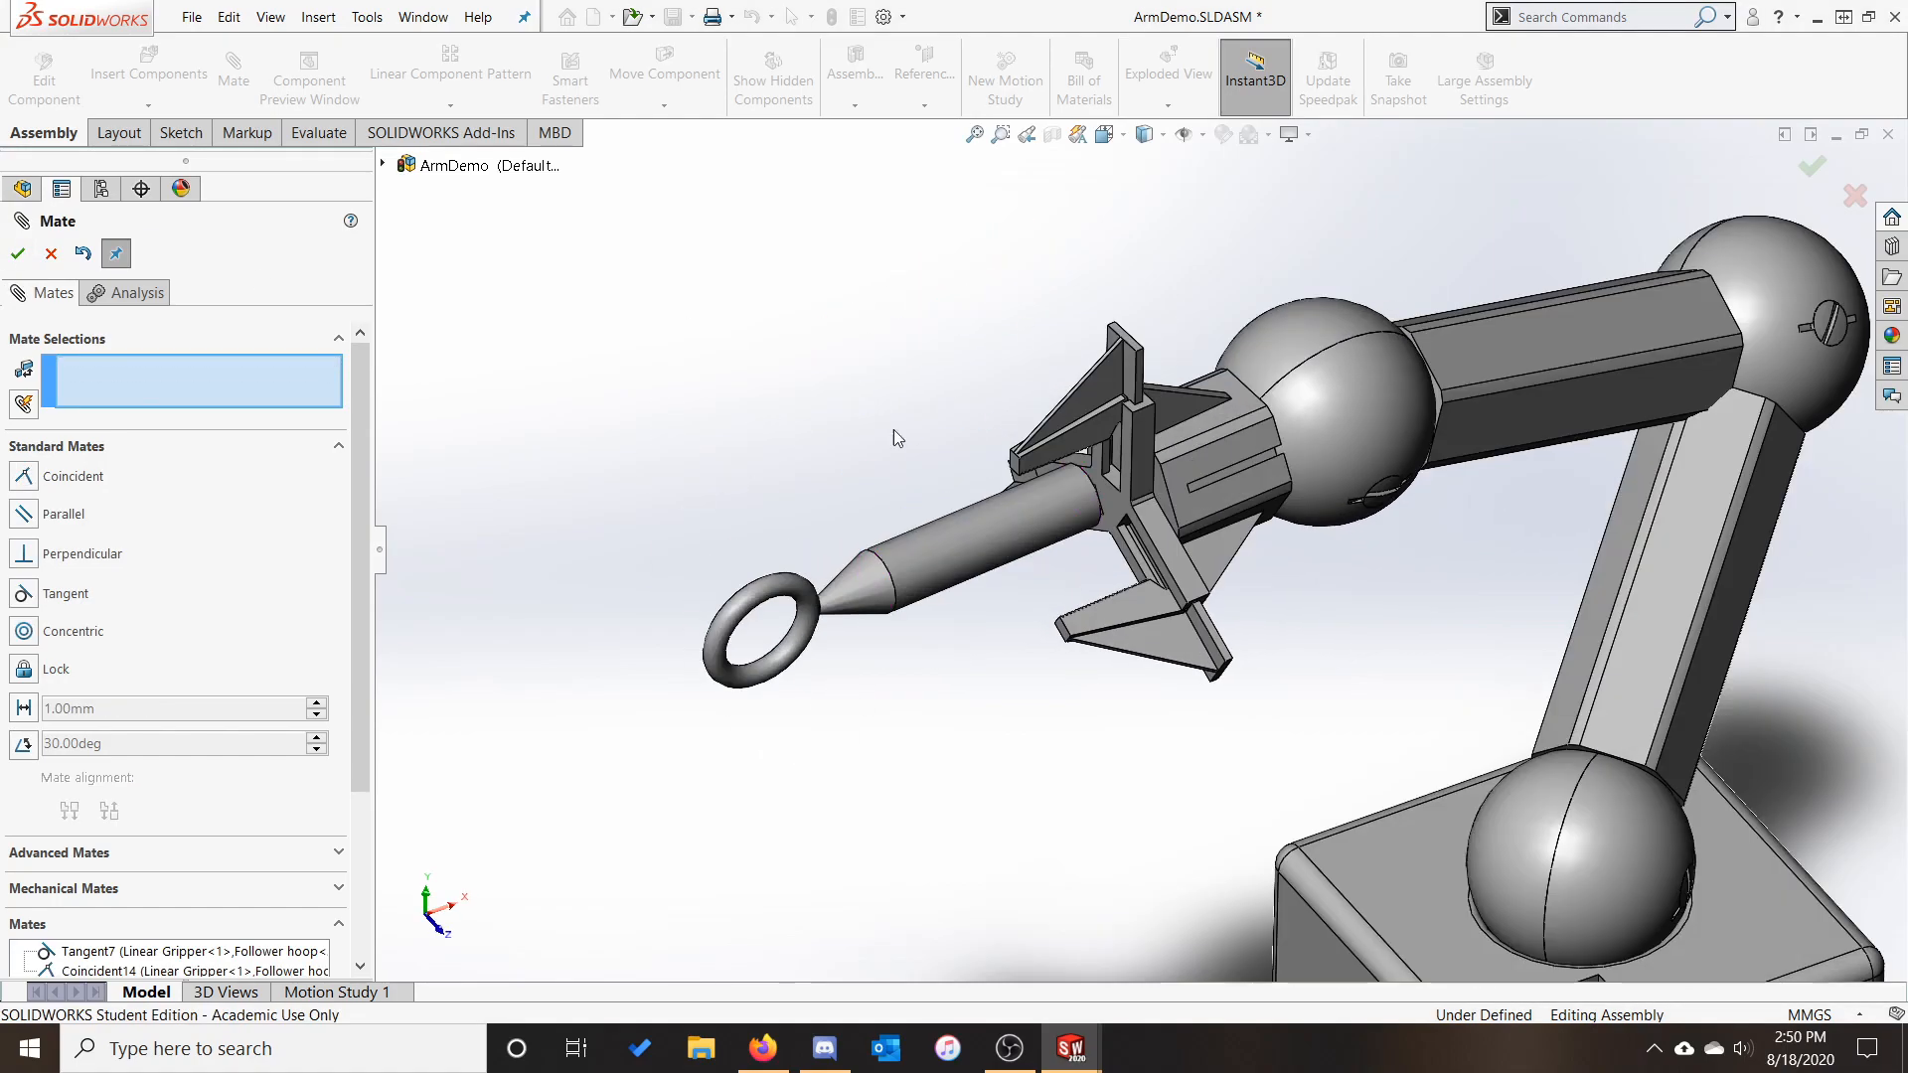
{"action": "left_click", "coordinate": [1040, 514]}
{"action": "scroll", "coordinate": [1070, 437], "scroll_direction": "down", "scroll_amount": 8}
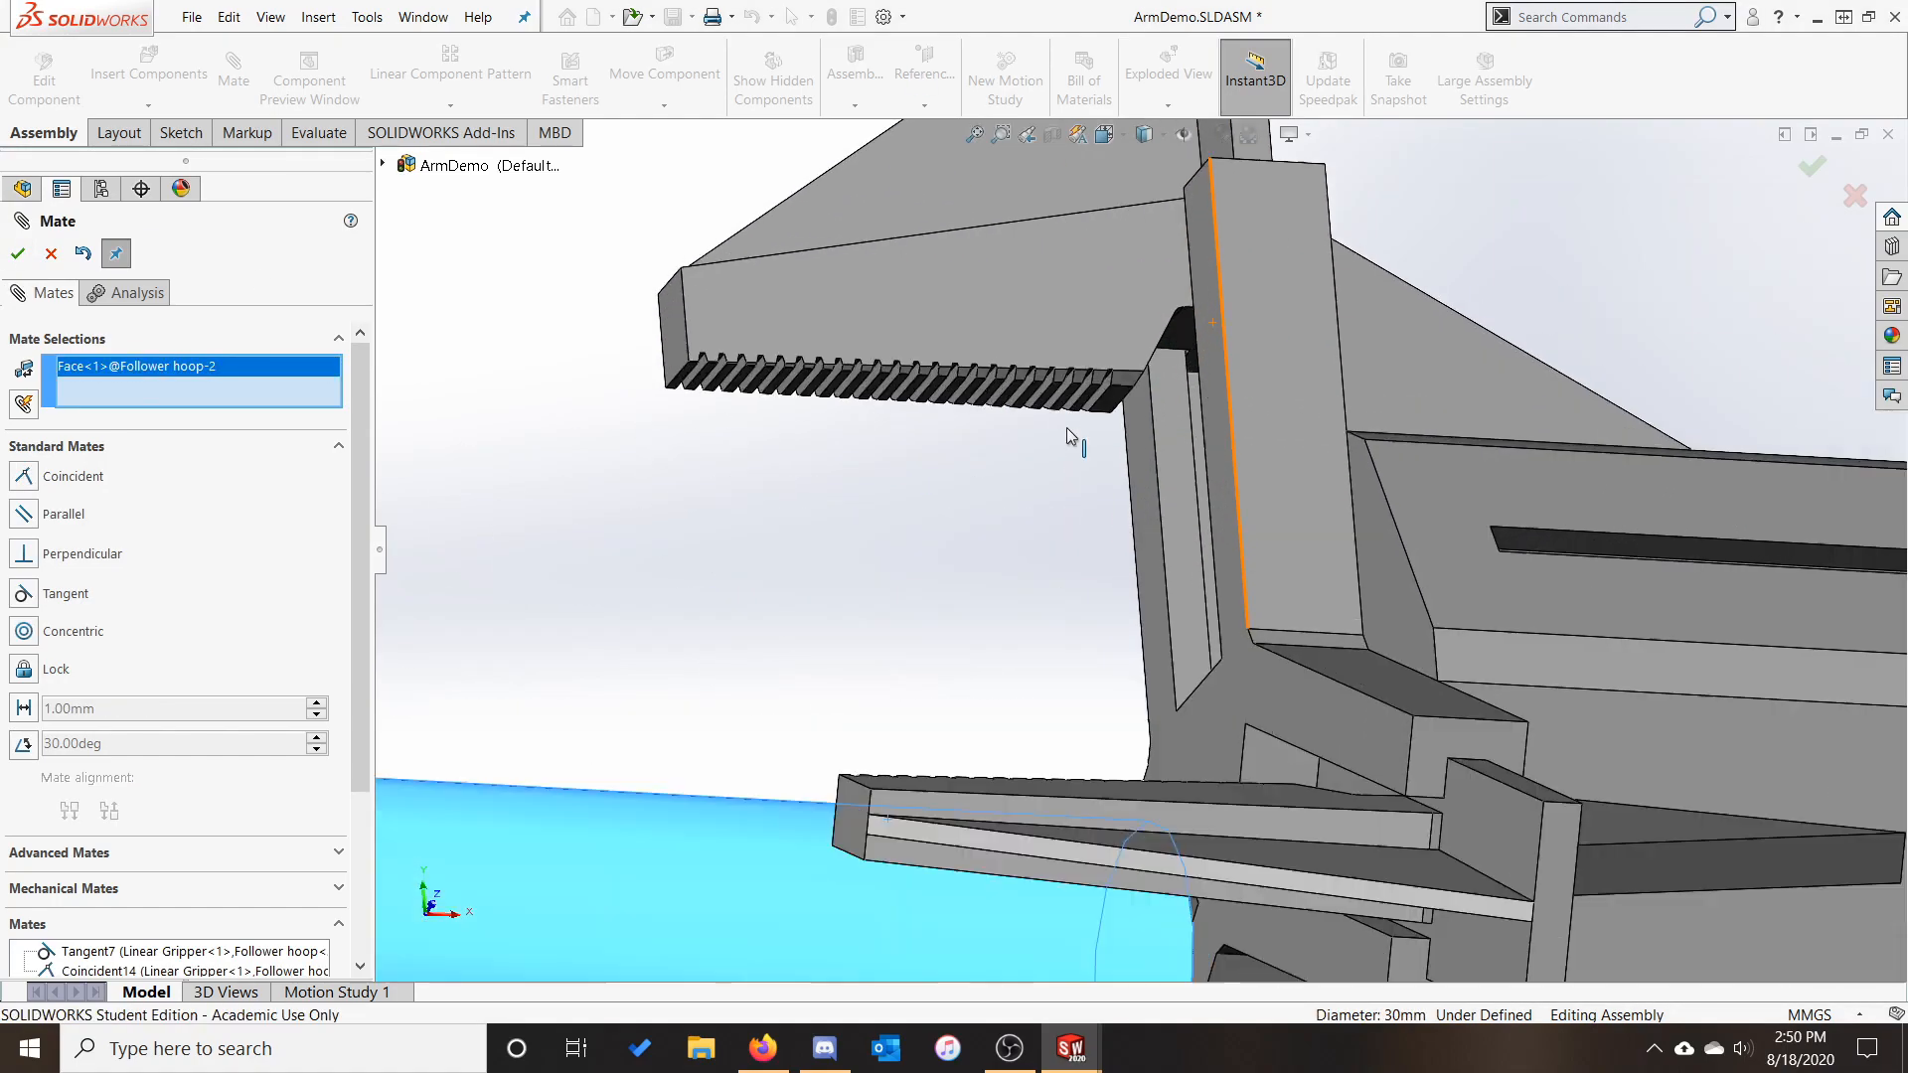
{"action": "left_click", "coordinate": [1111, 399]}
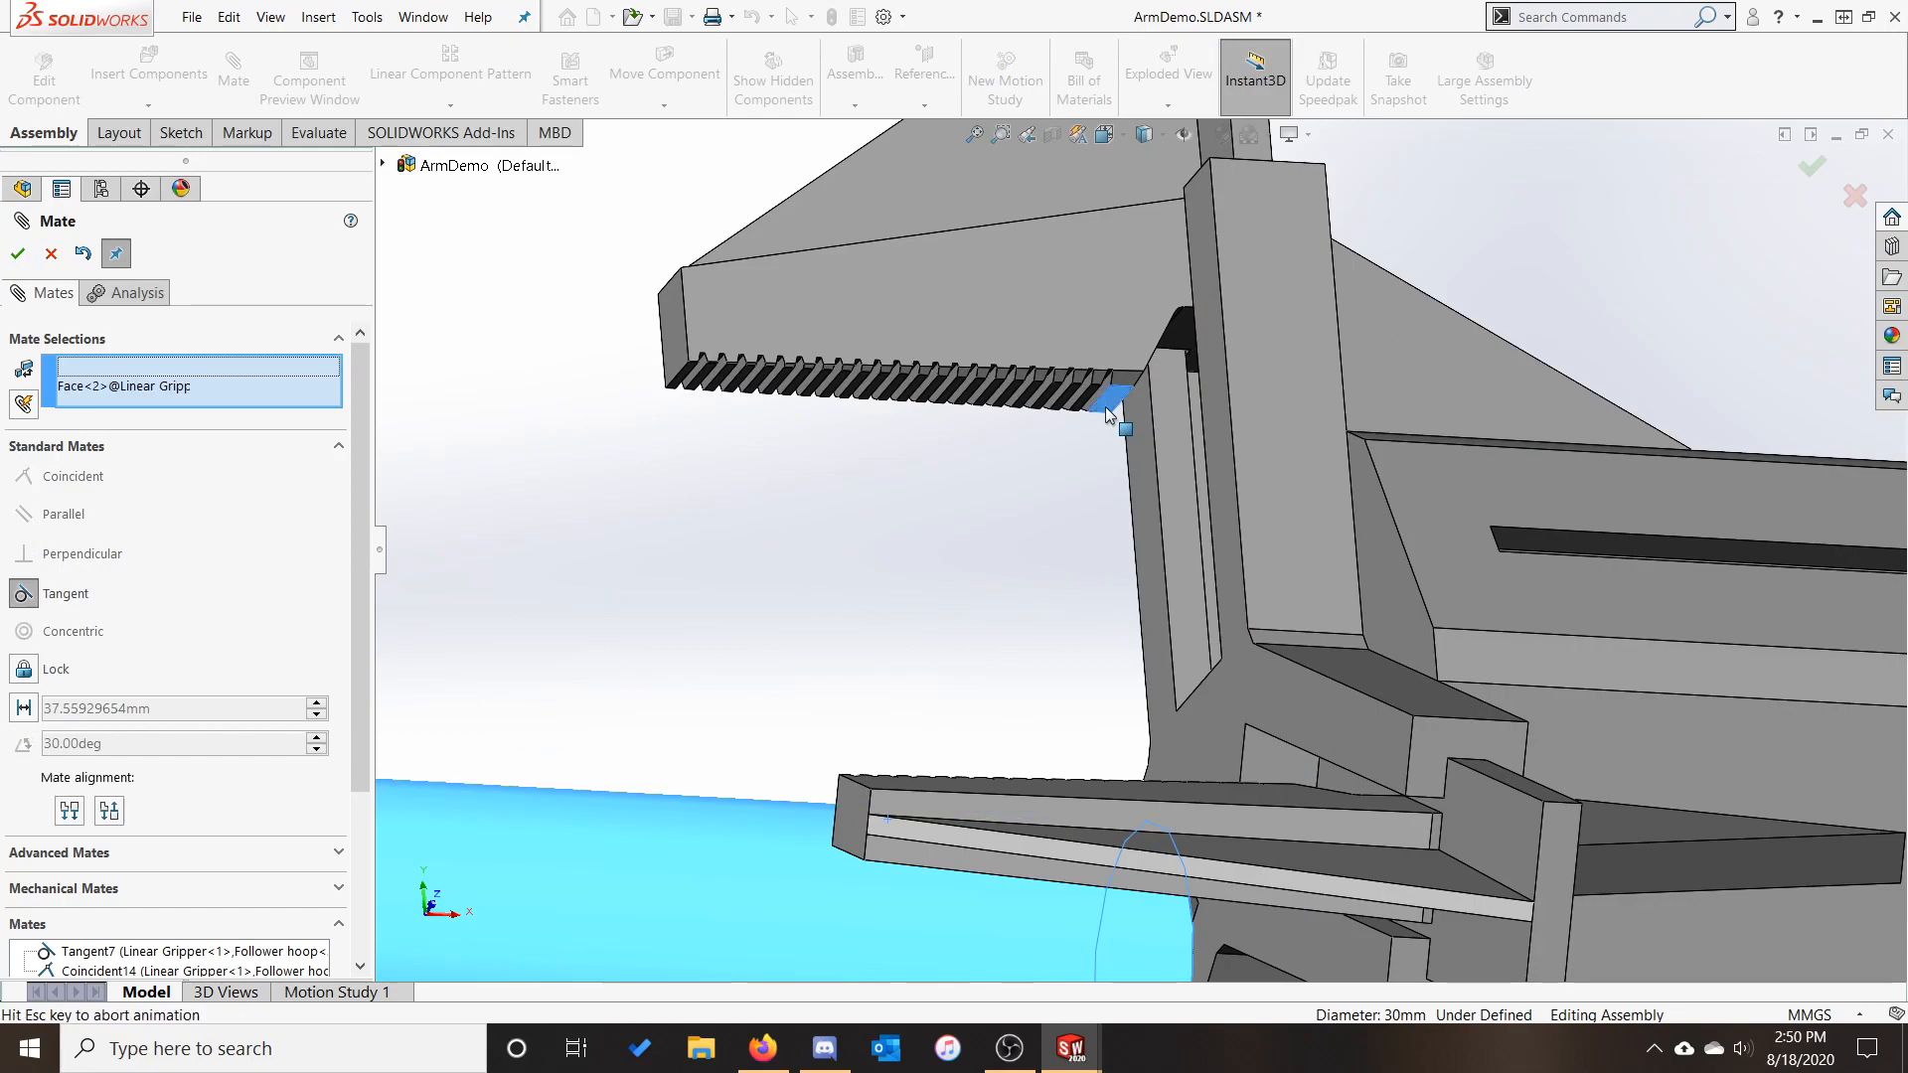
{"action": "middle_click_drag", "start_coordinate": [813, 433], "coordinate": [1112, 523]}
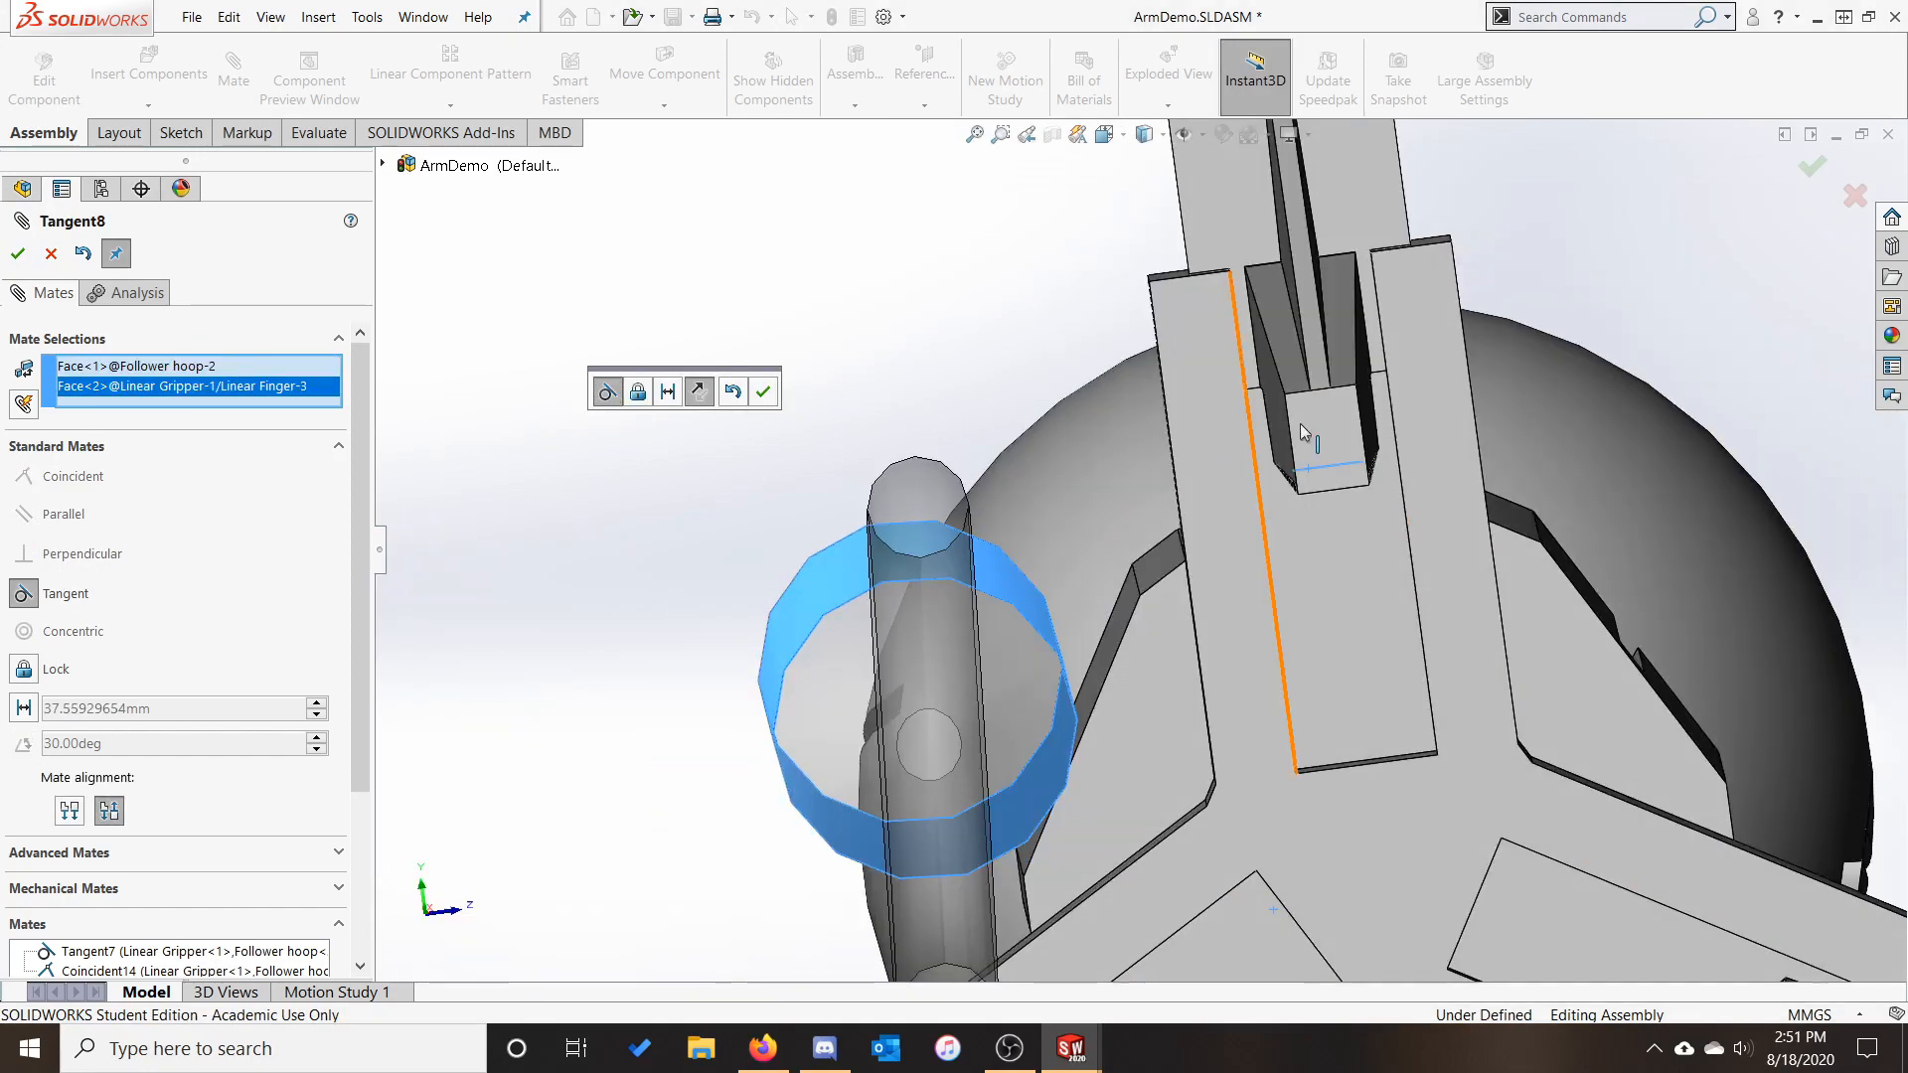
{"action": "scroll", "coordinate": [1416, 571], "scroll_direction": "up", "scroll_amount": 5}
{"action": "left_click", "coordinate": [51, 253]}
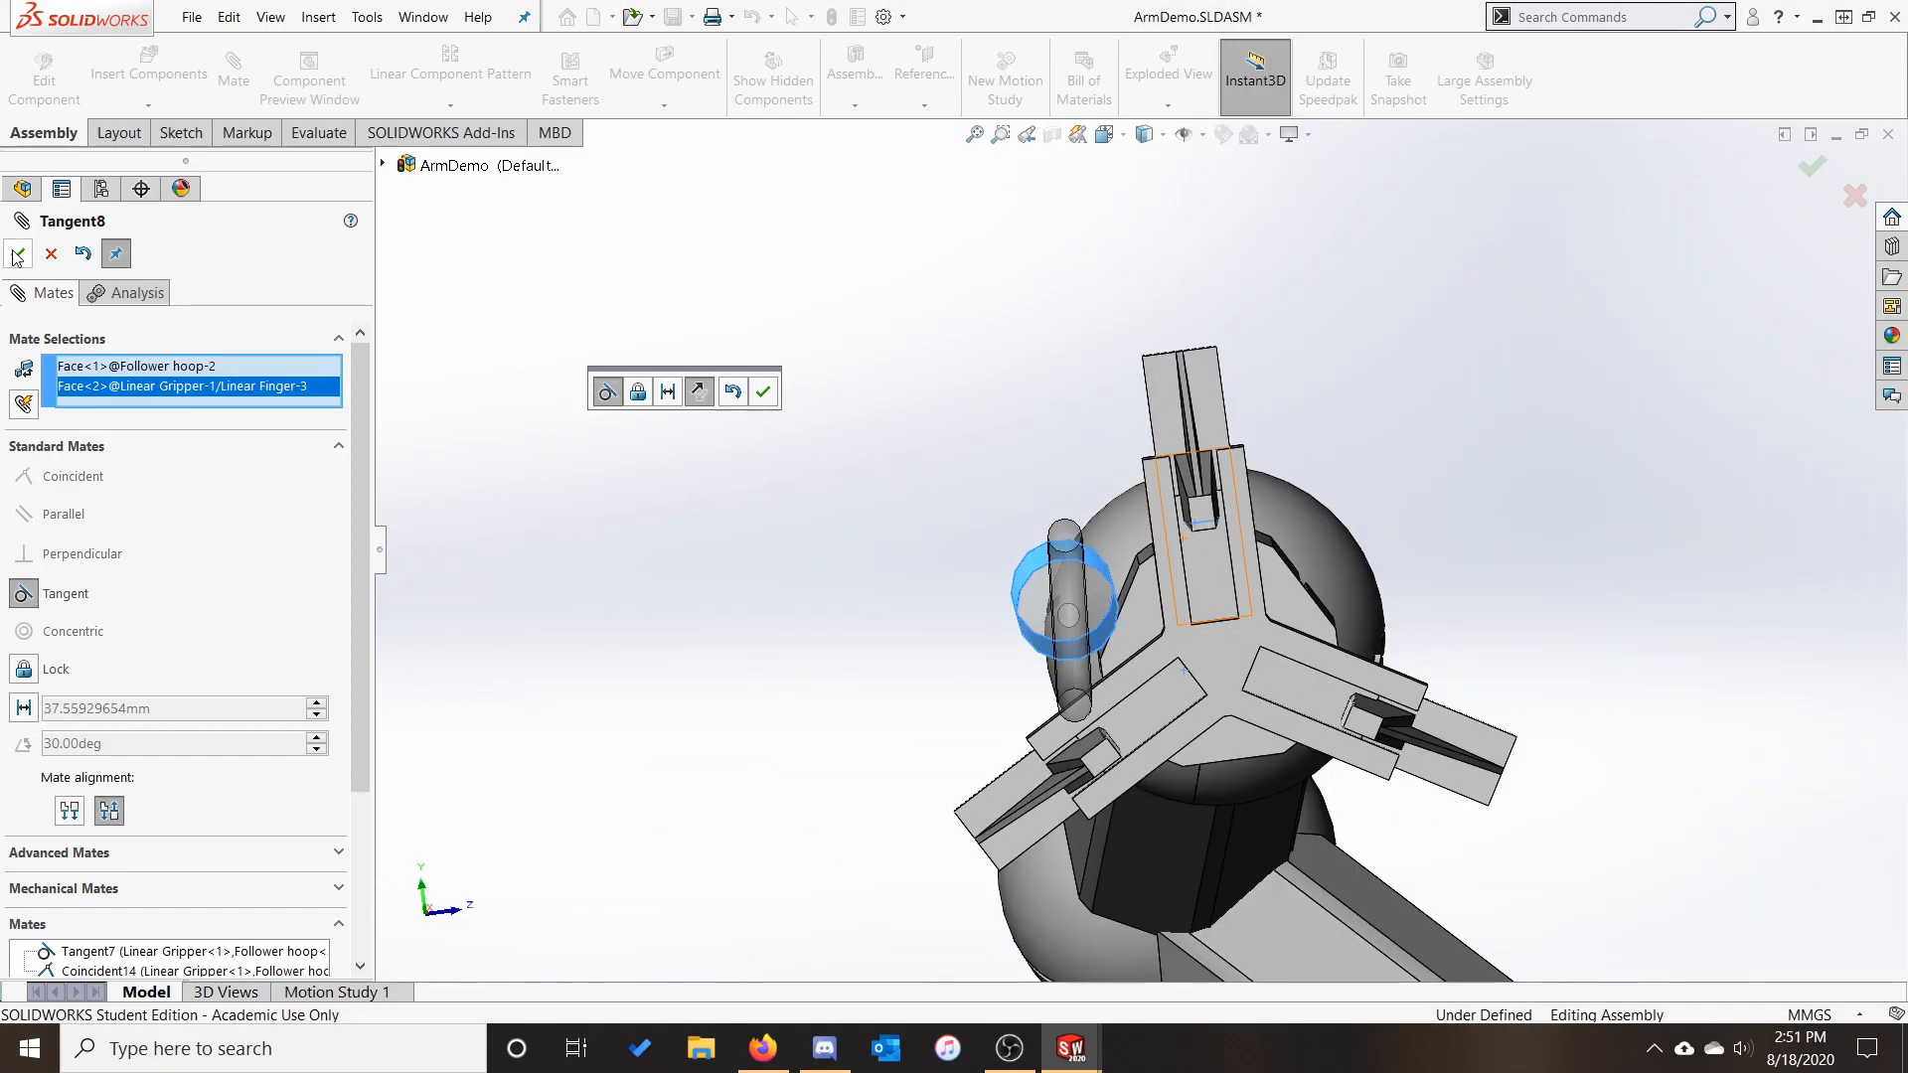
Try to add a tangent mate between Linear Finger-2's innermost gripping face and the Follower hoop's cylindrical handle
{"action": "middle_click_drag", "start_coordinate": [1267, 616], "coordinate": [1574, 612]}
{"action": "scroll", "coordinate": [1436, 741], "scroll_direction": "down", "scroll_amount": 7}
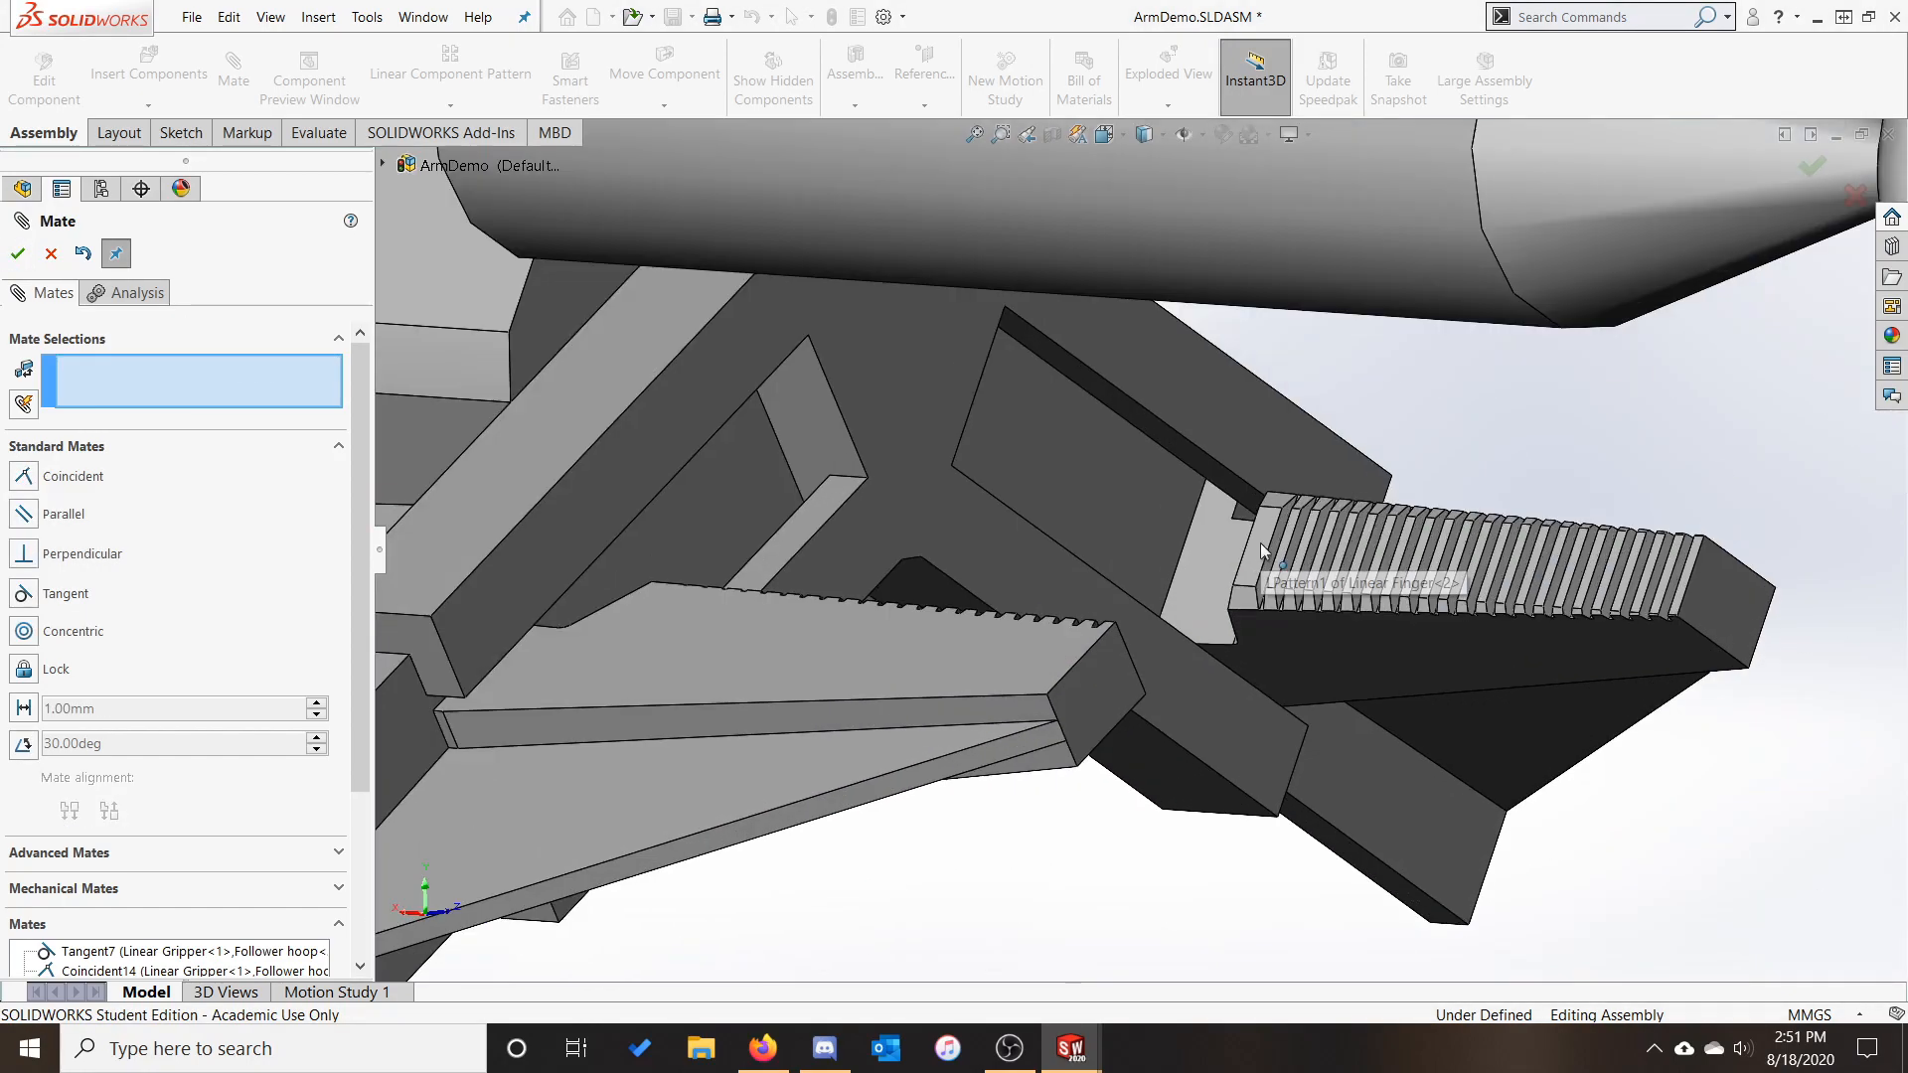
{"action": "left_click", "coordinate": [1262, 550]}
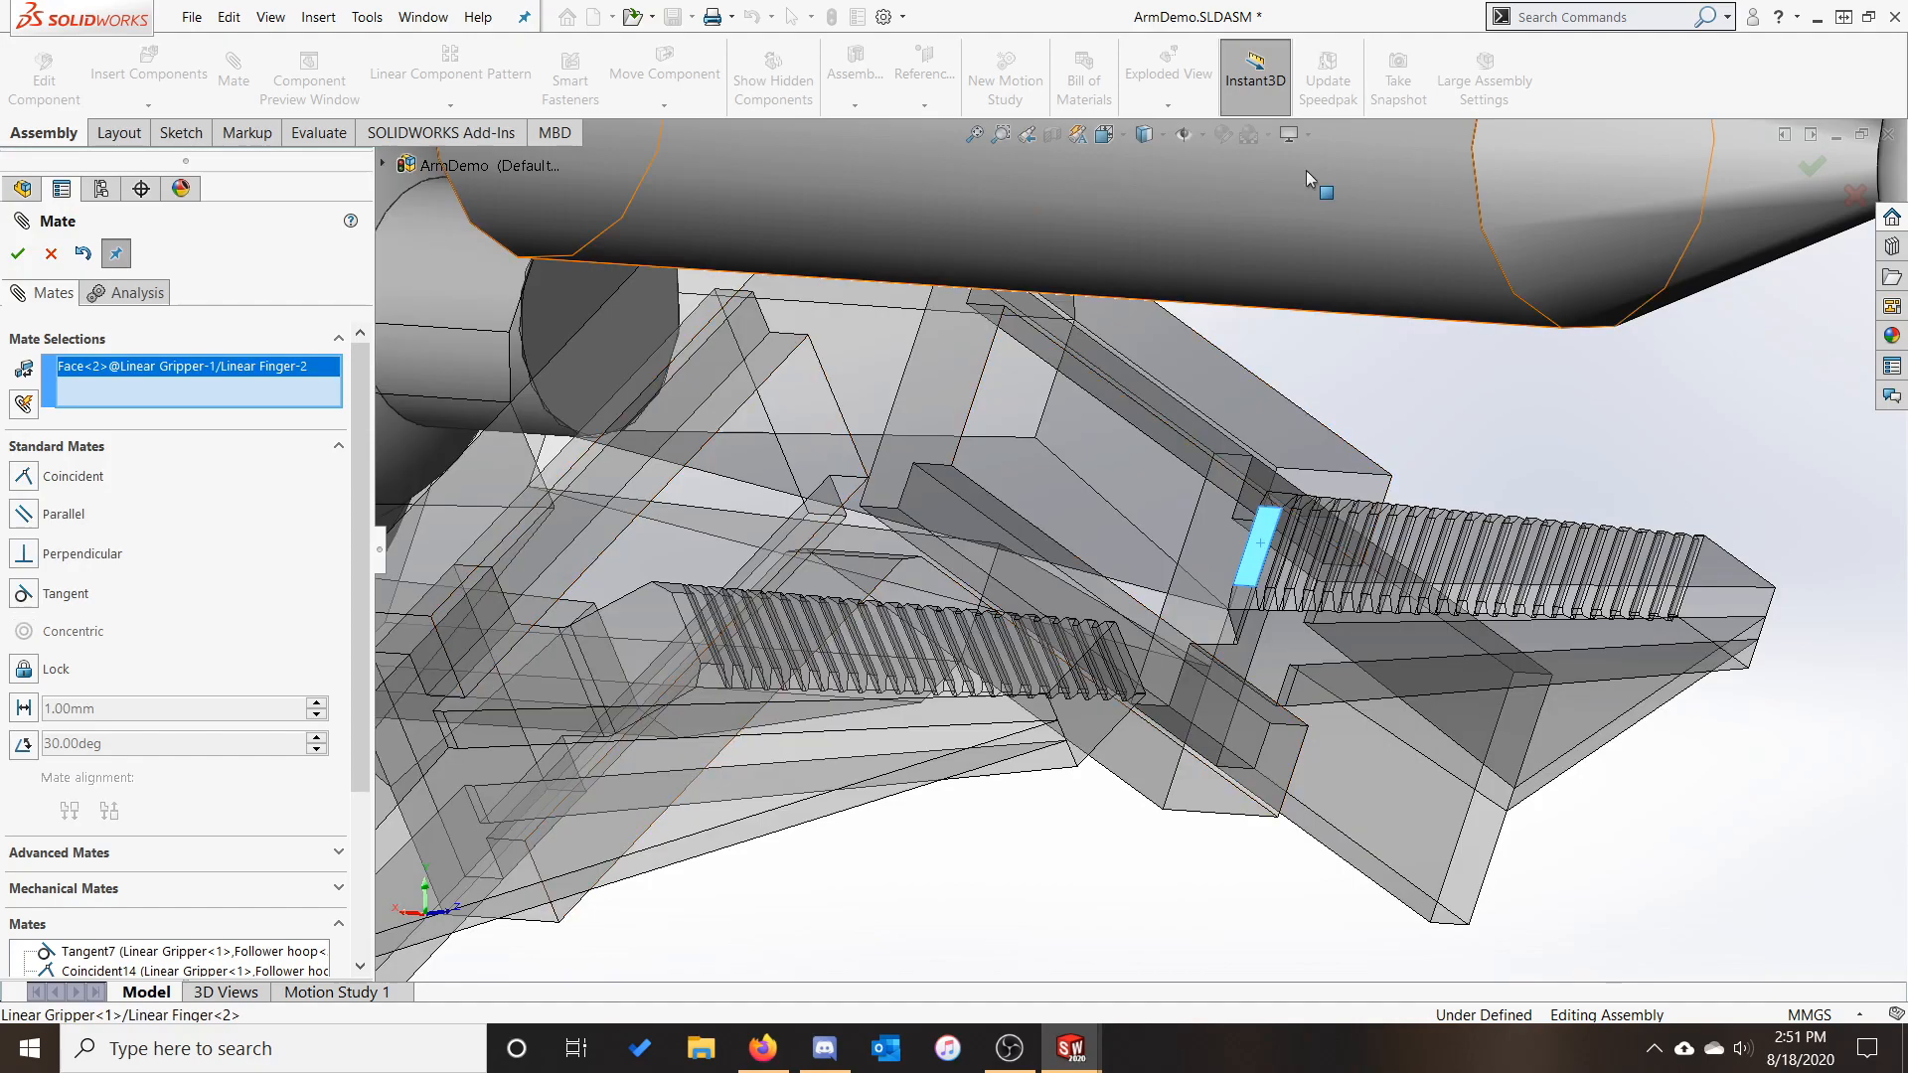
{"action": "left_click", "coordinate": [1345, 239]}
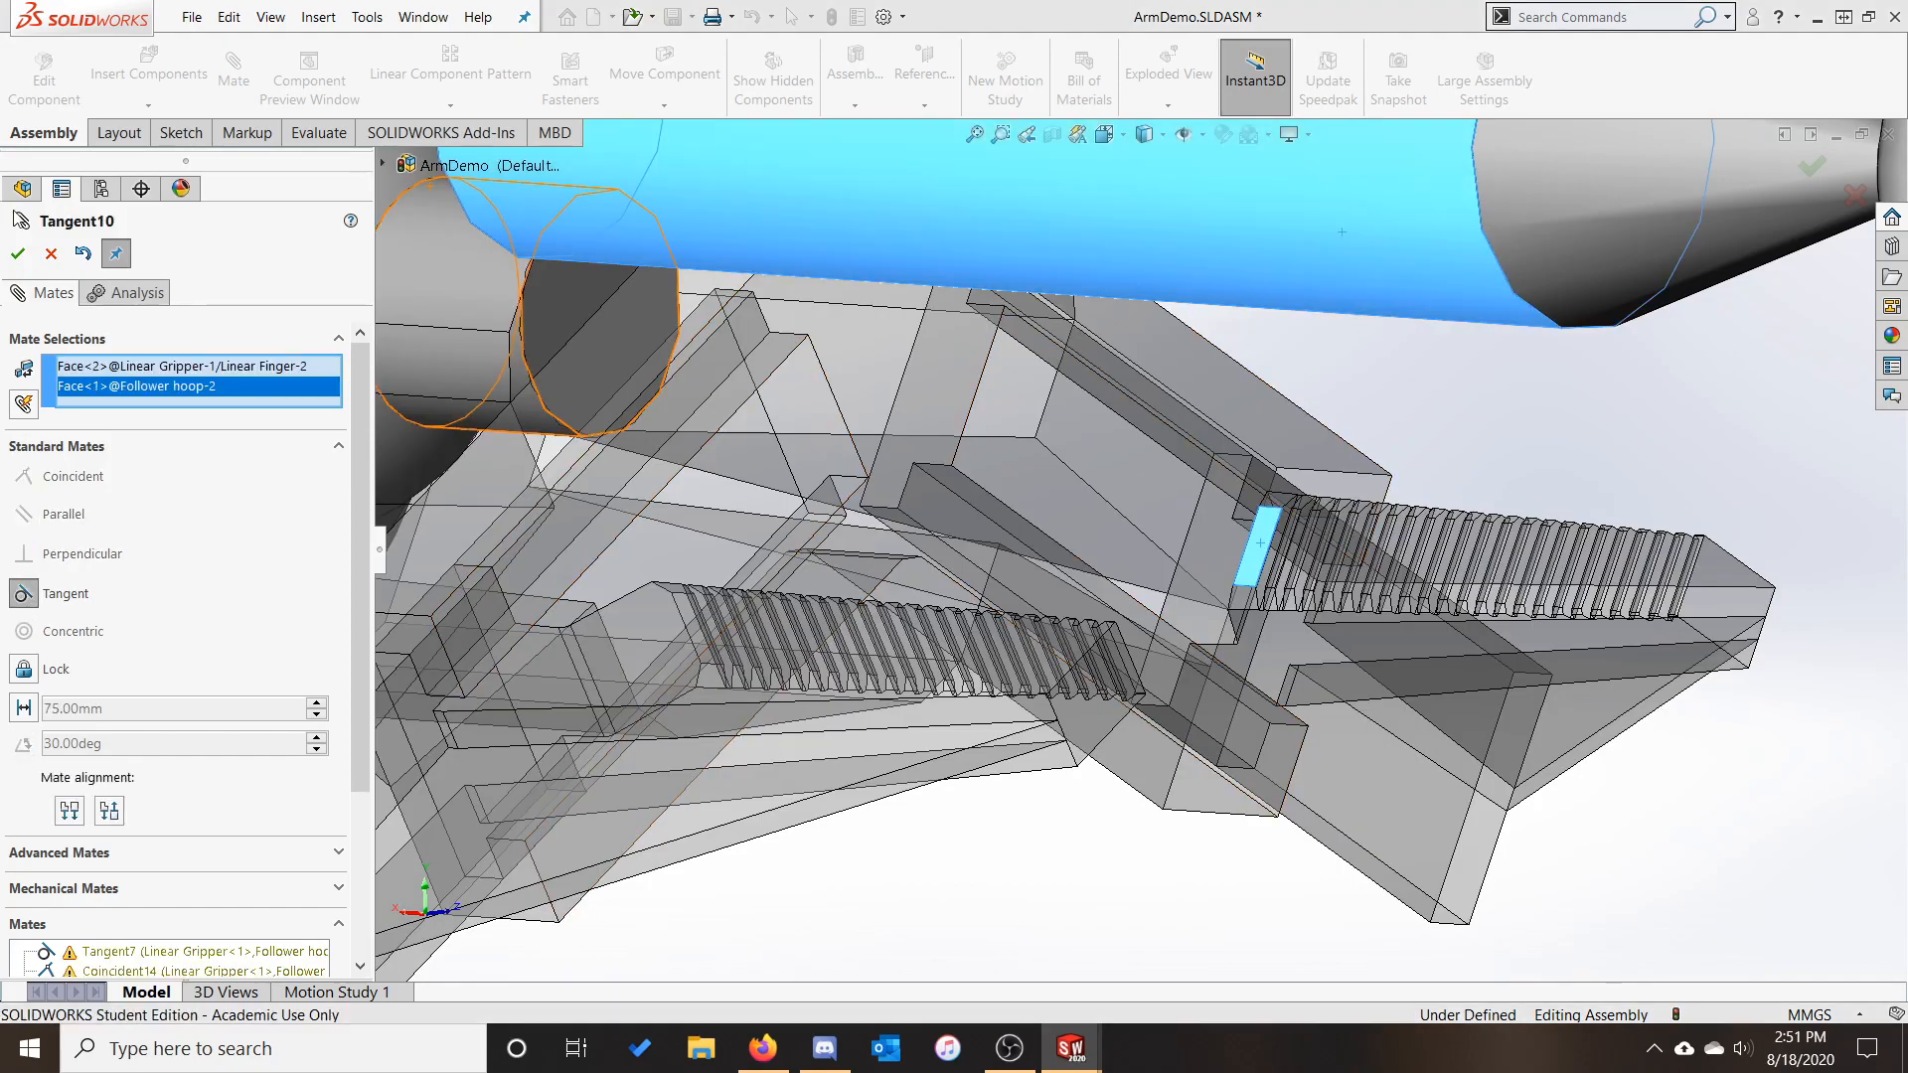
{"action": "left_click", "coordinate": [17, 255]}
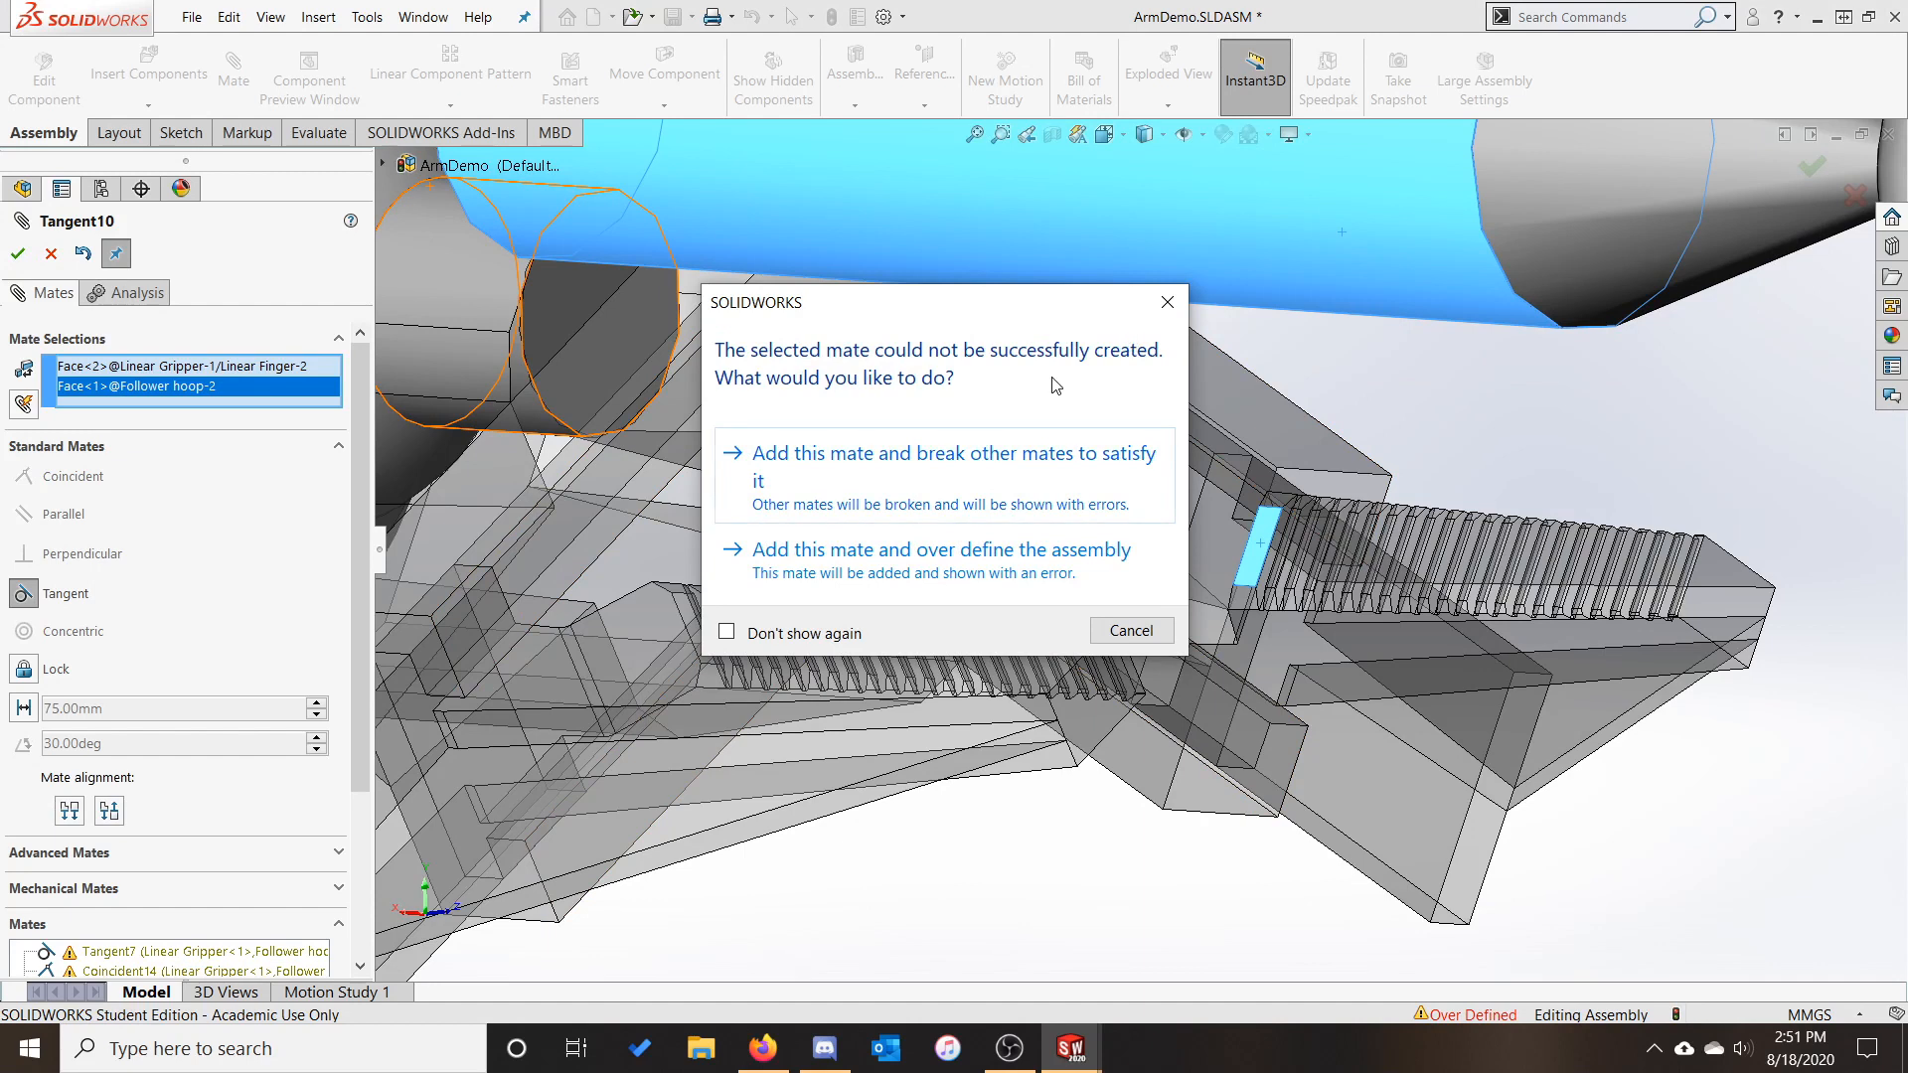
{"action": "left_click", "coordinate": [1168, 302]}
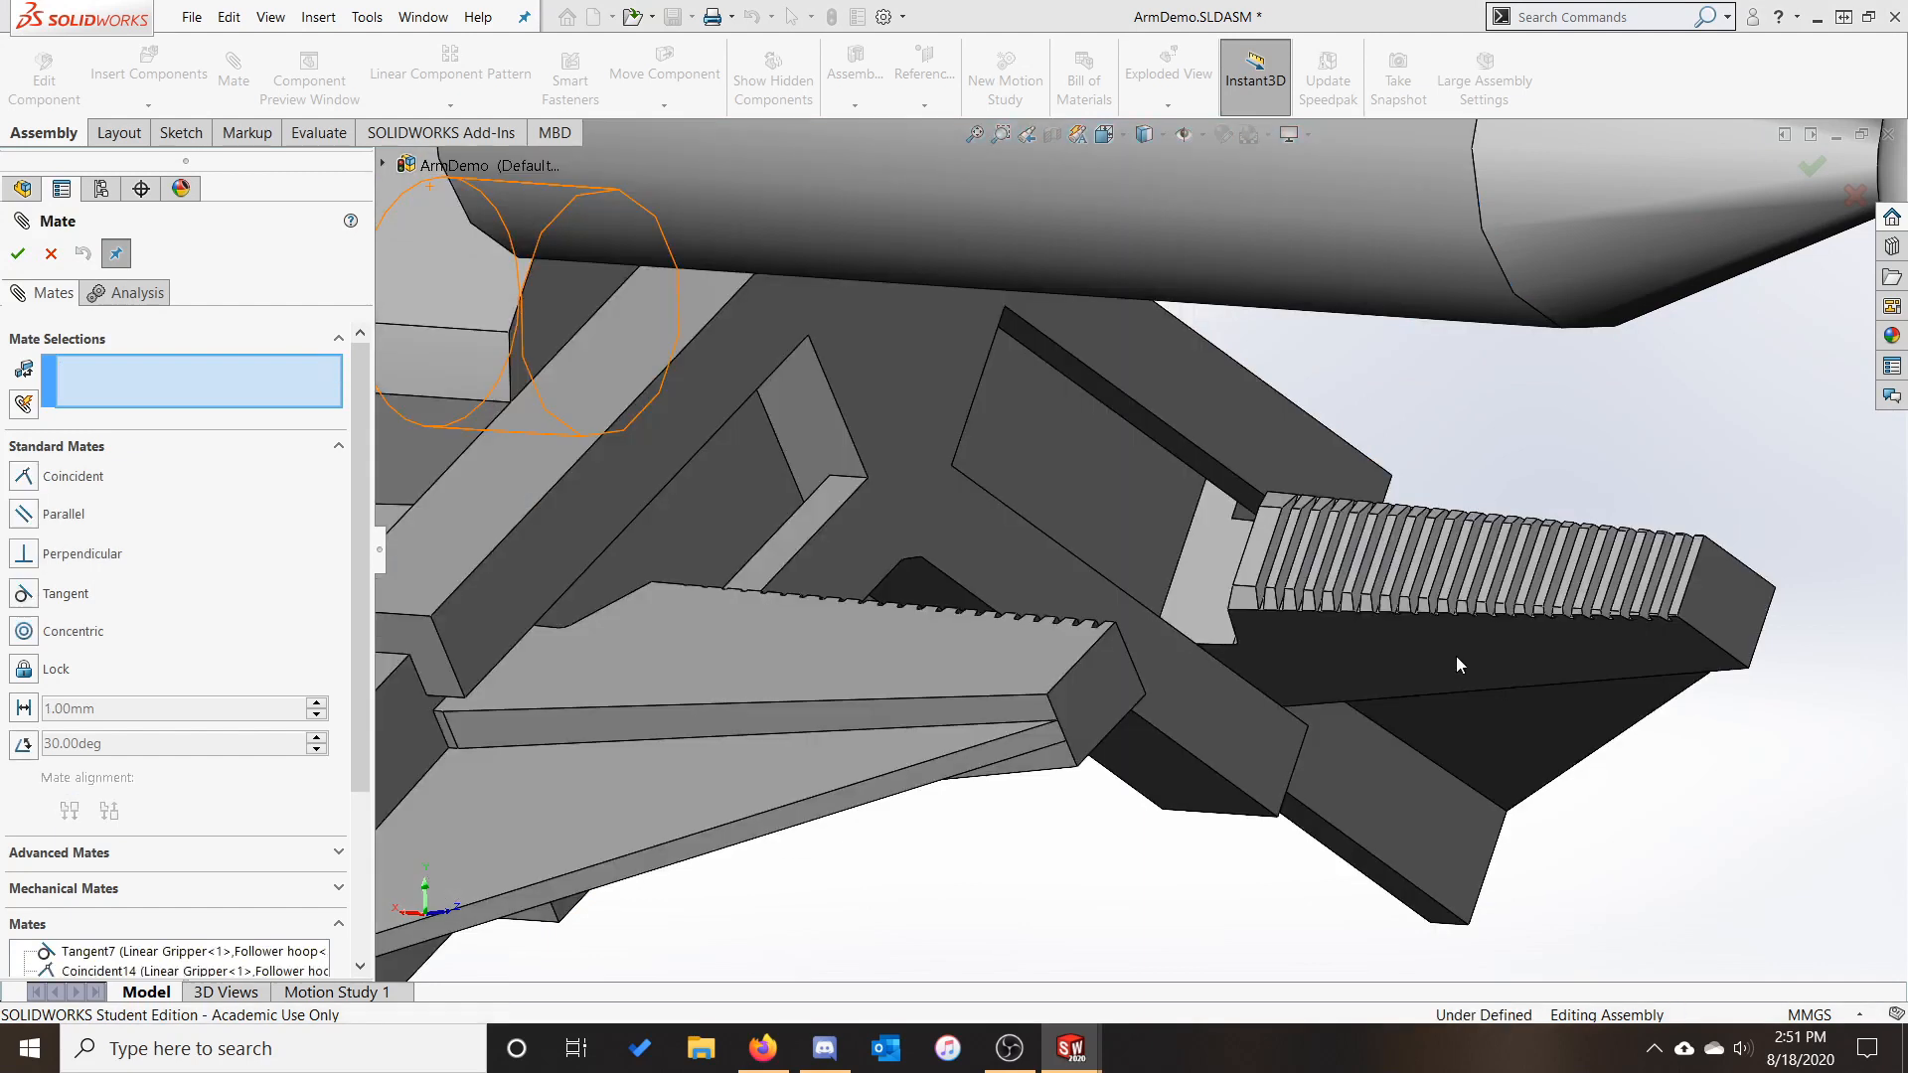
{"action": "left_click", "coordinate": [19, 255]}
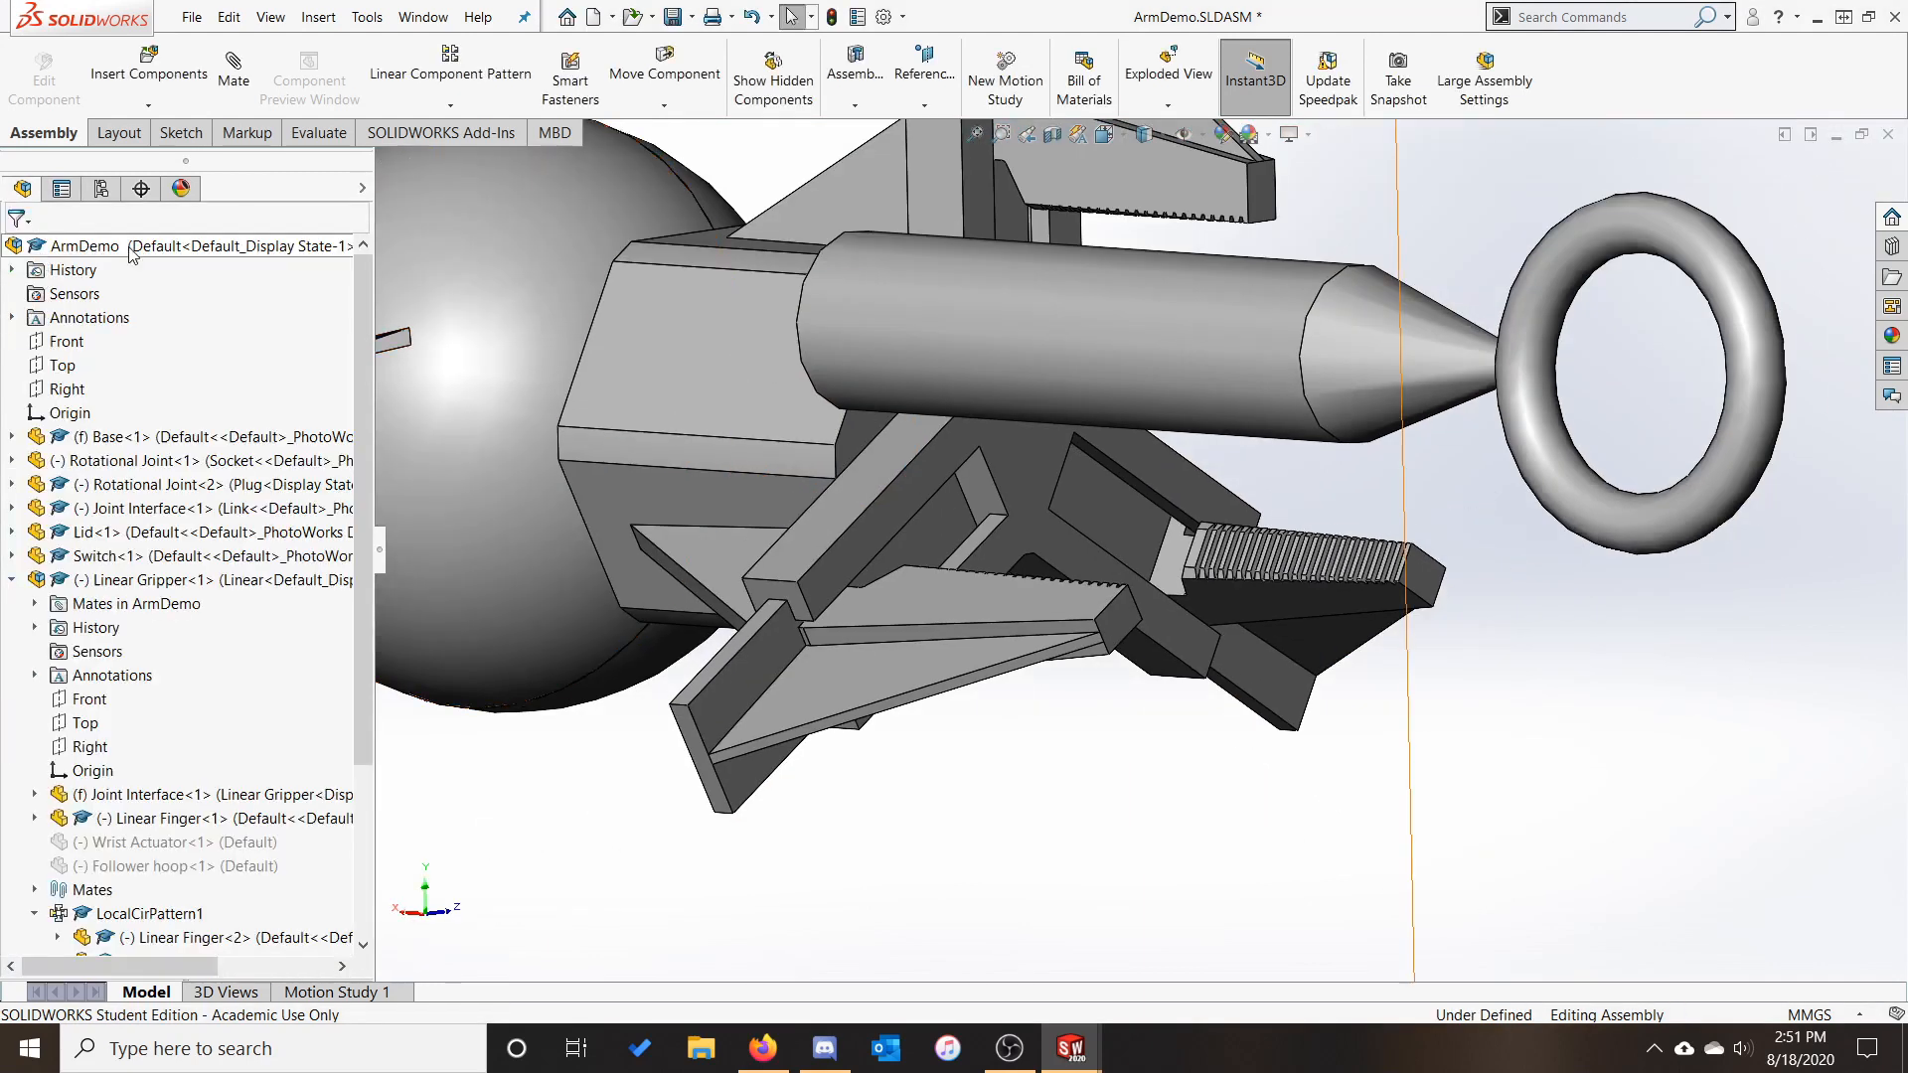
Make the Linear Gripper subassembly flexible within the assembly
{"action": "right_click", "coordinate": [126, 590]}
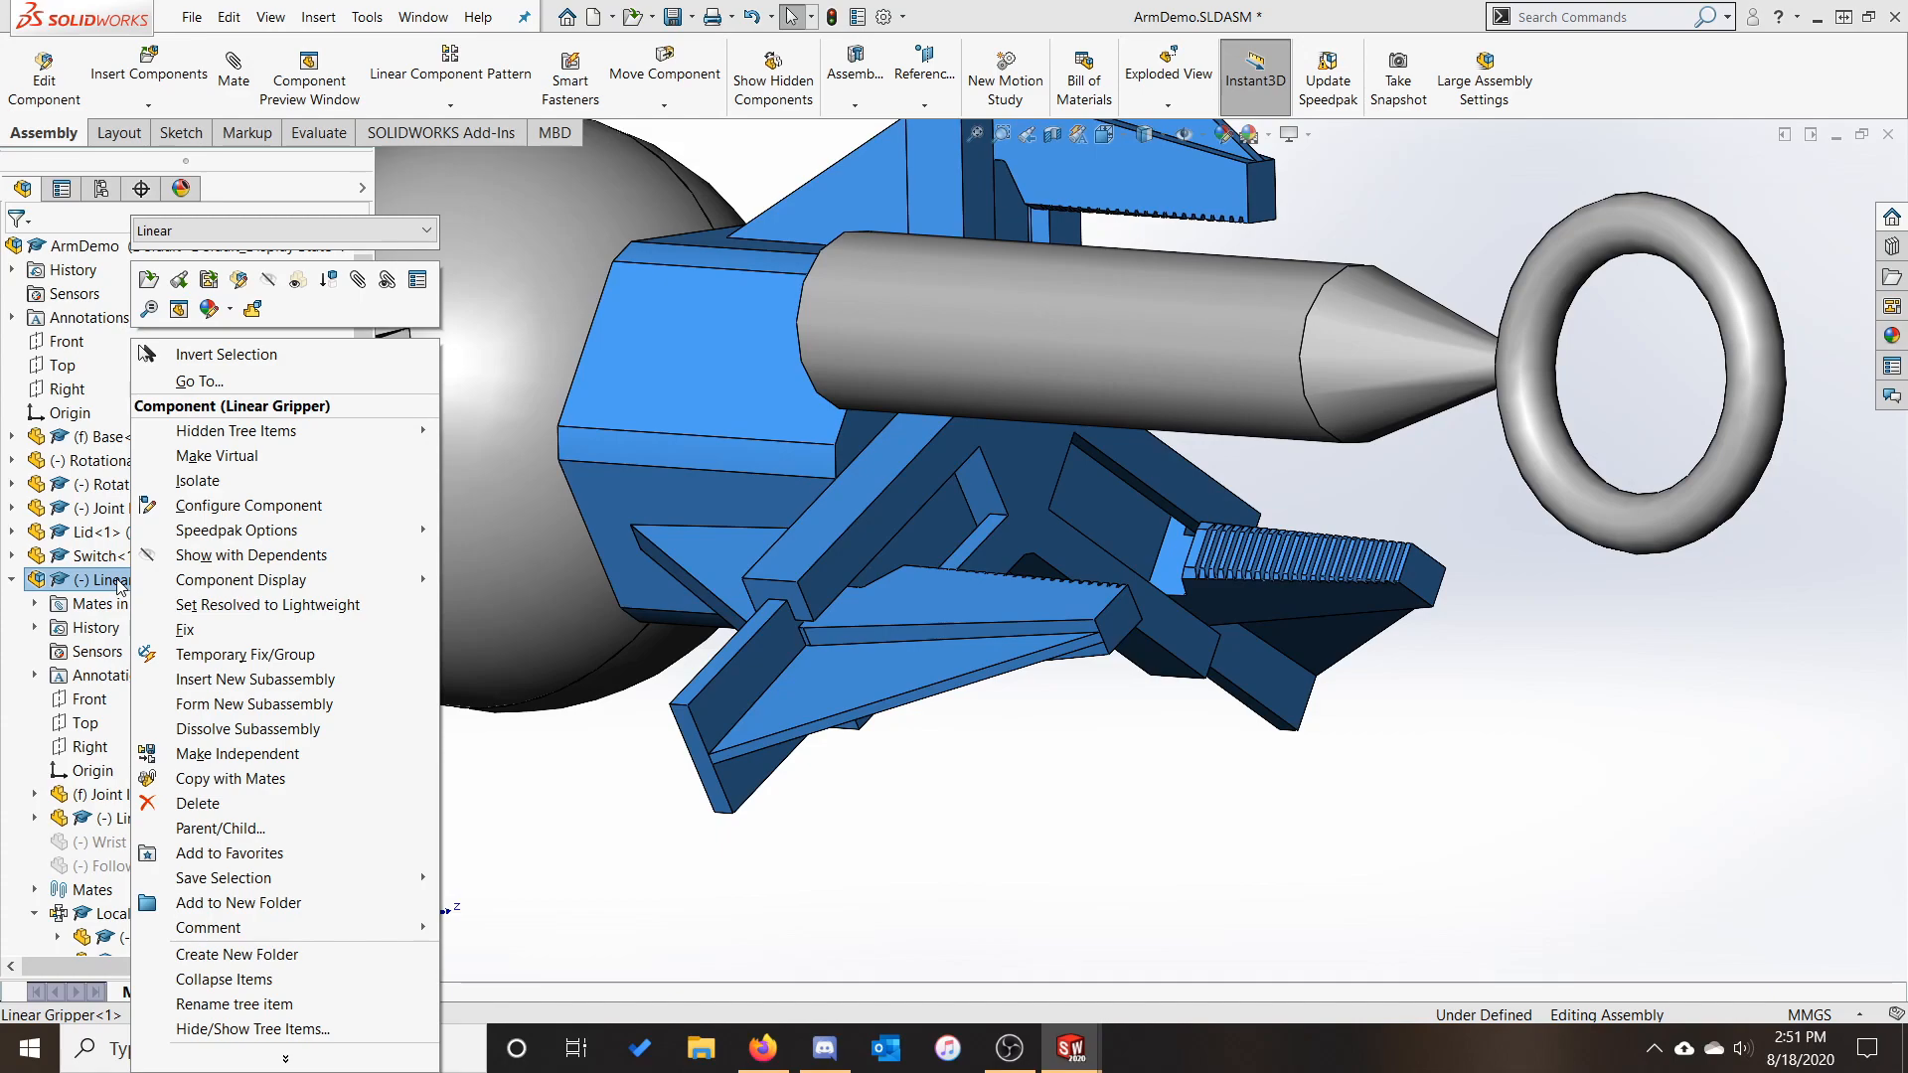
{"action": "left_click", "coordinate": [254, 311]}
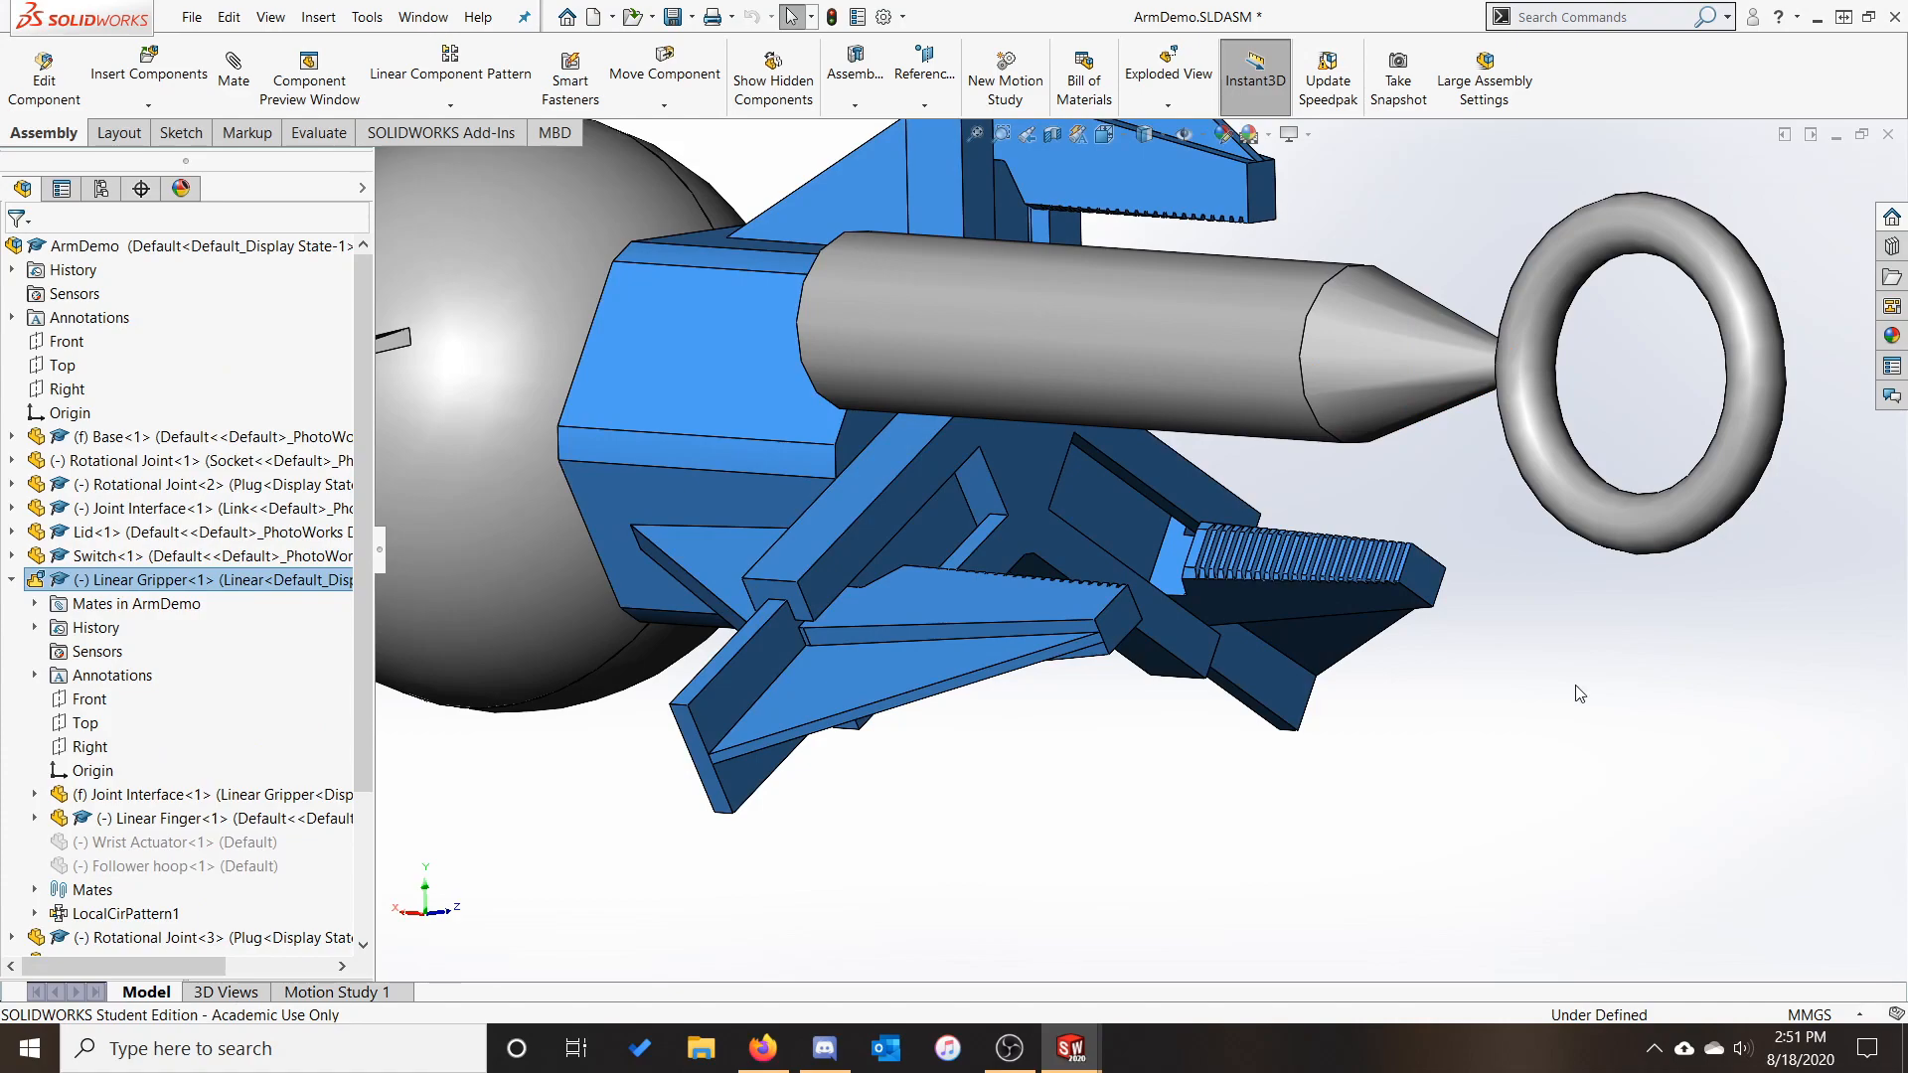
{"action": "left_click", "coordinate": [1540, 745]}
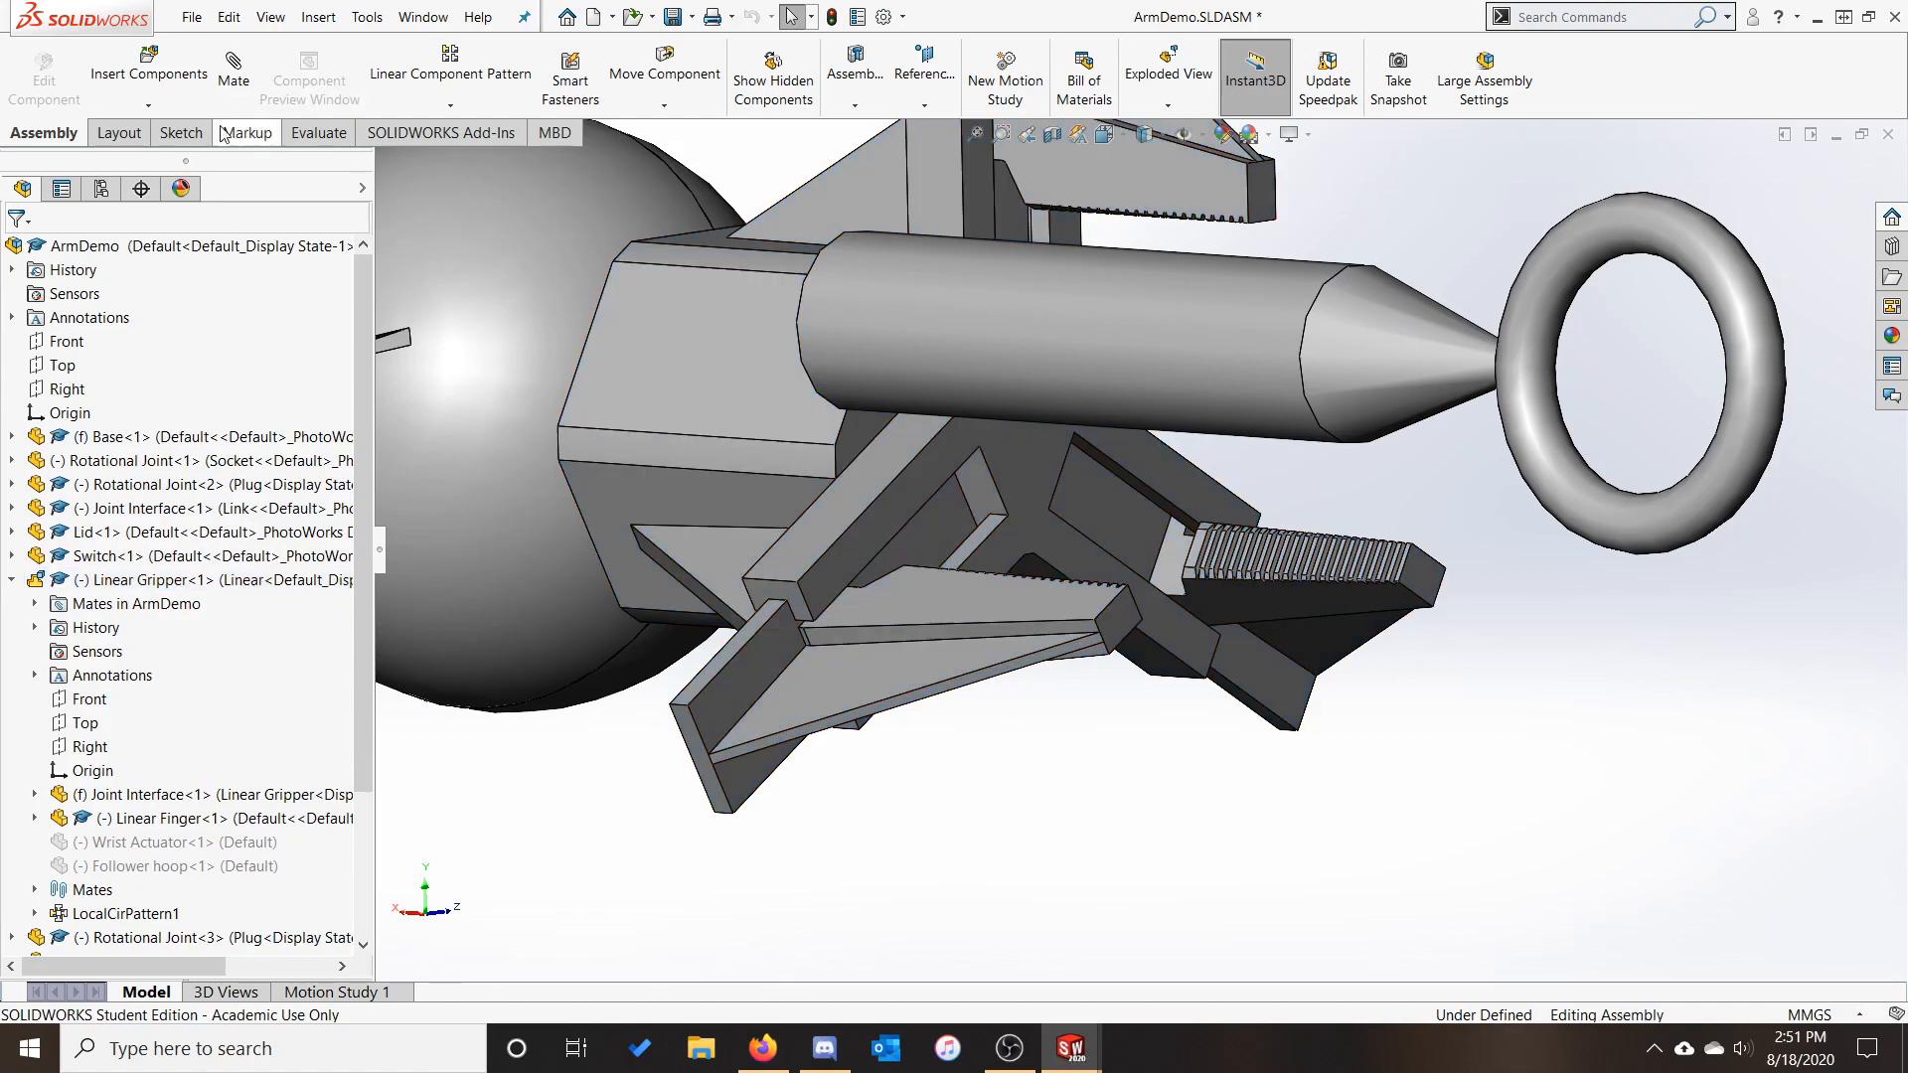
Add a tangent mate between the Follower hoop's cylindrical handle and the innermost gripping face of Linear Finger-2
{"action": "left_click", "coordinate": [234, 88]}
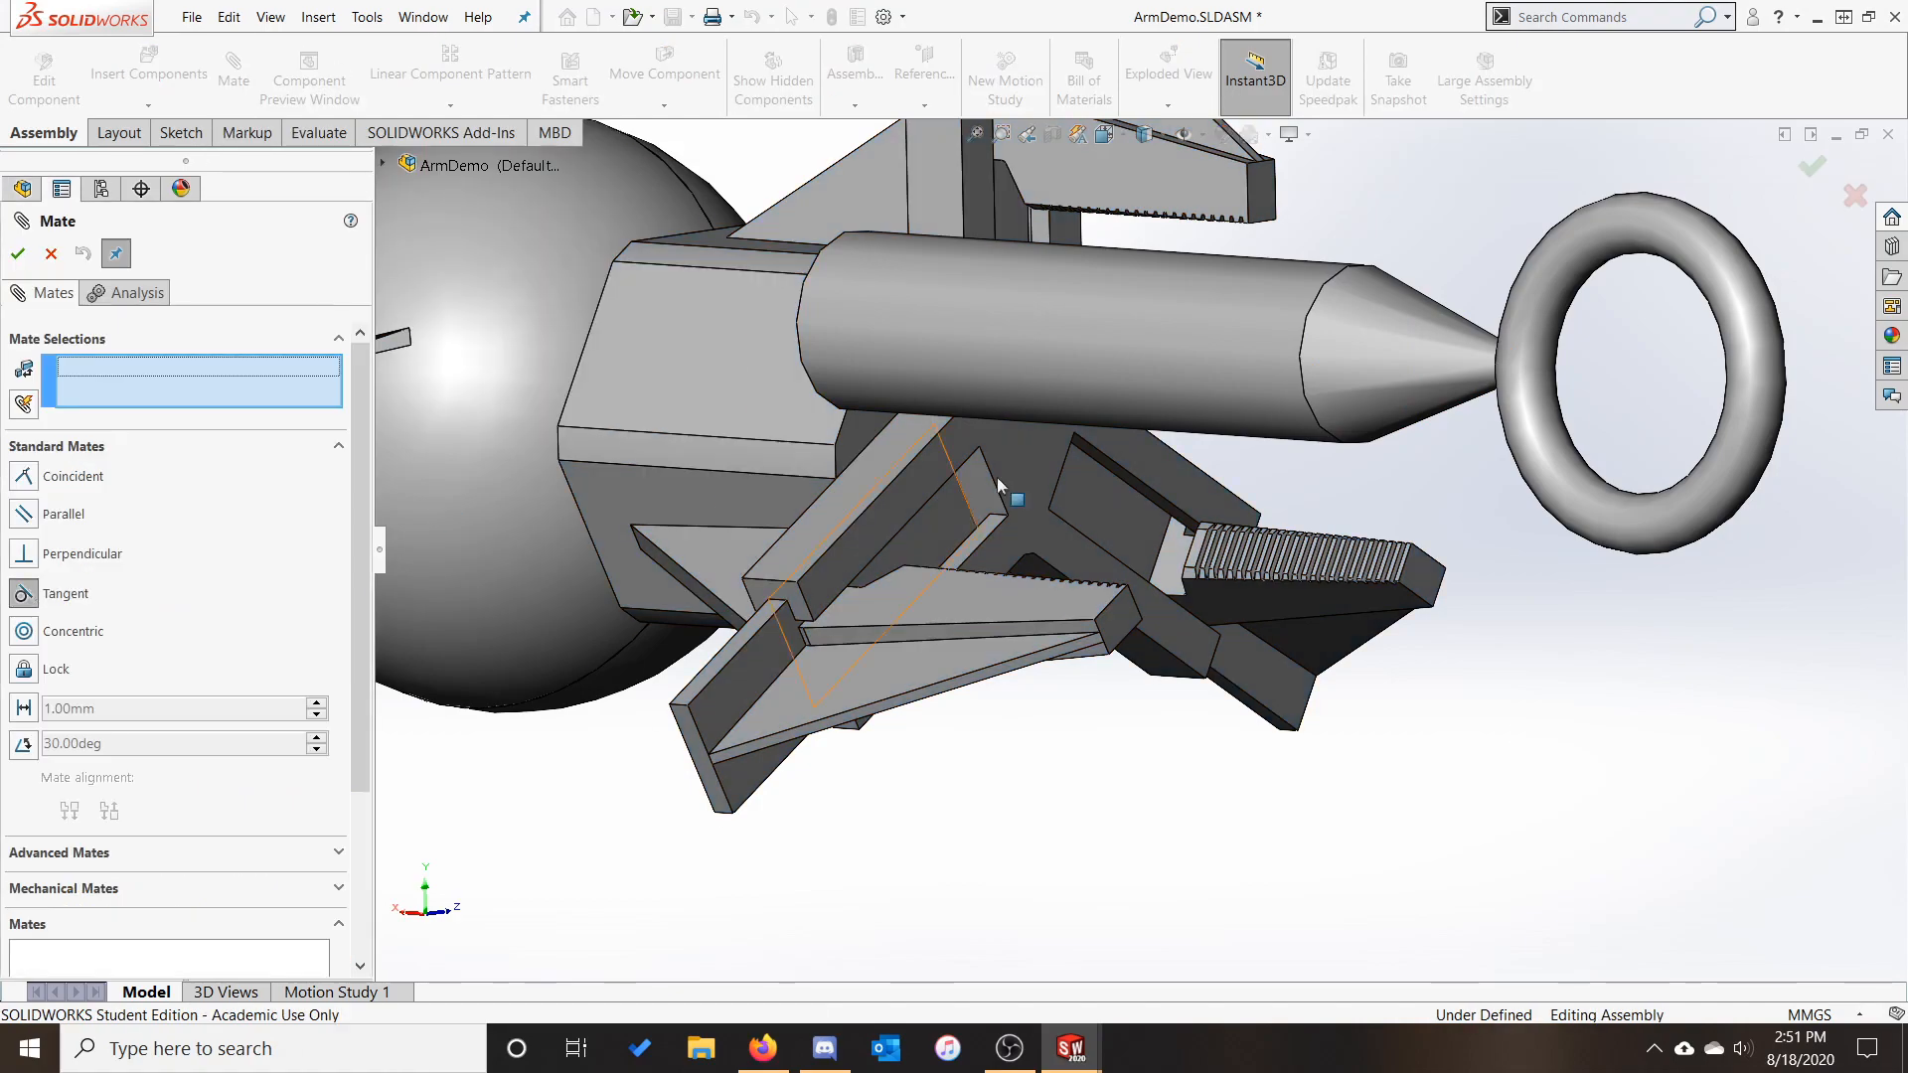
{"action": "left_click", "coordinate": [1148, 396]}
{"action": "scroll", "coordinate": [1161, 479], "scroll_direction": "down", "scroll_amount": 3}
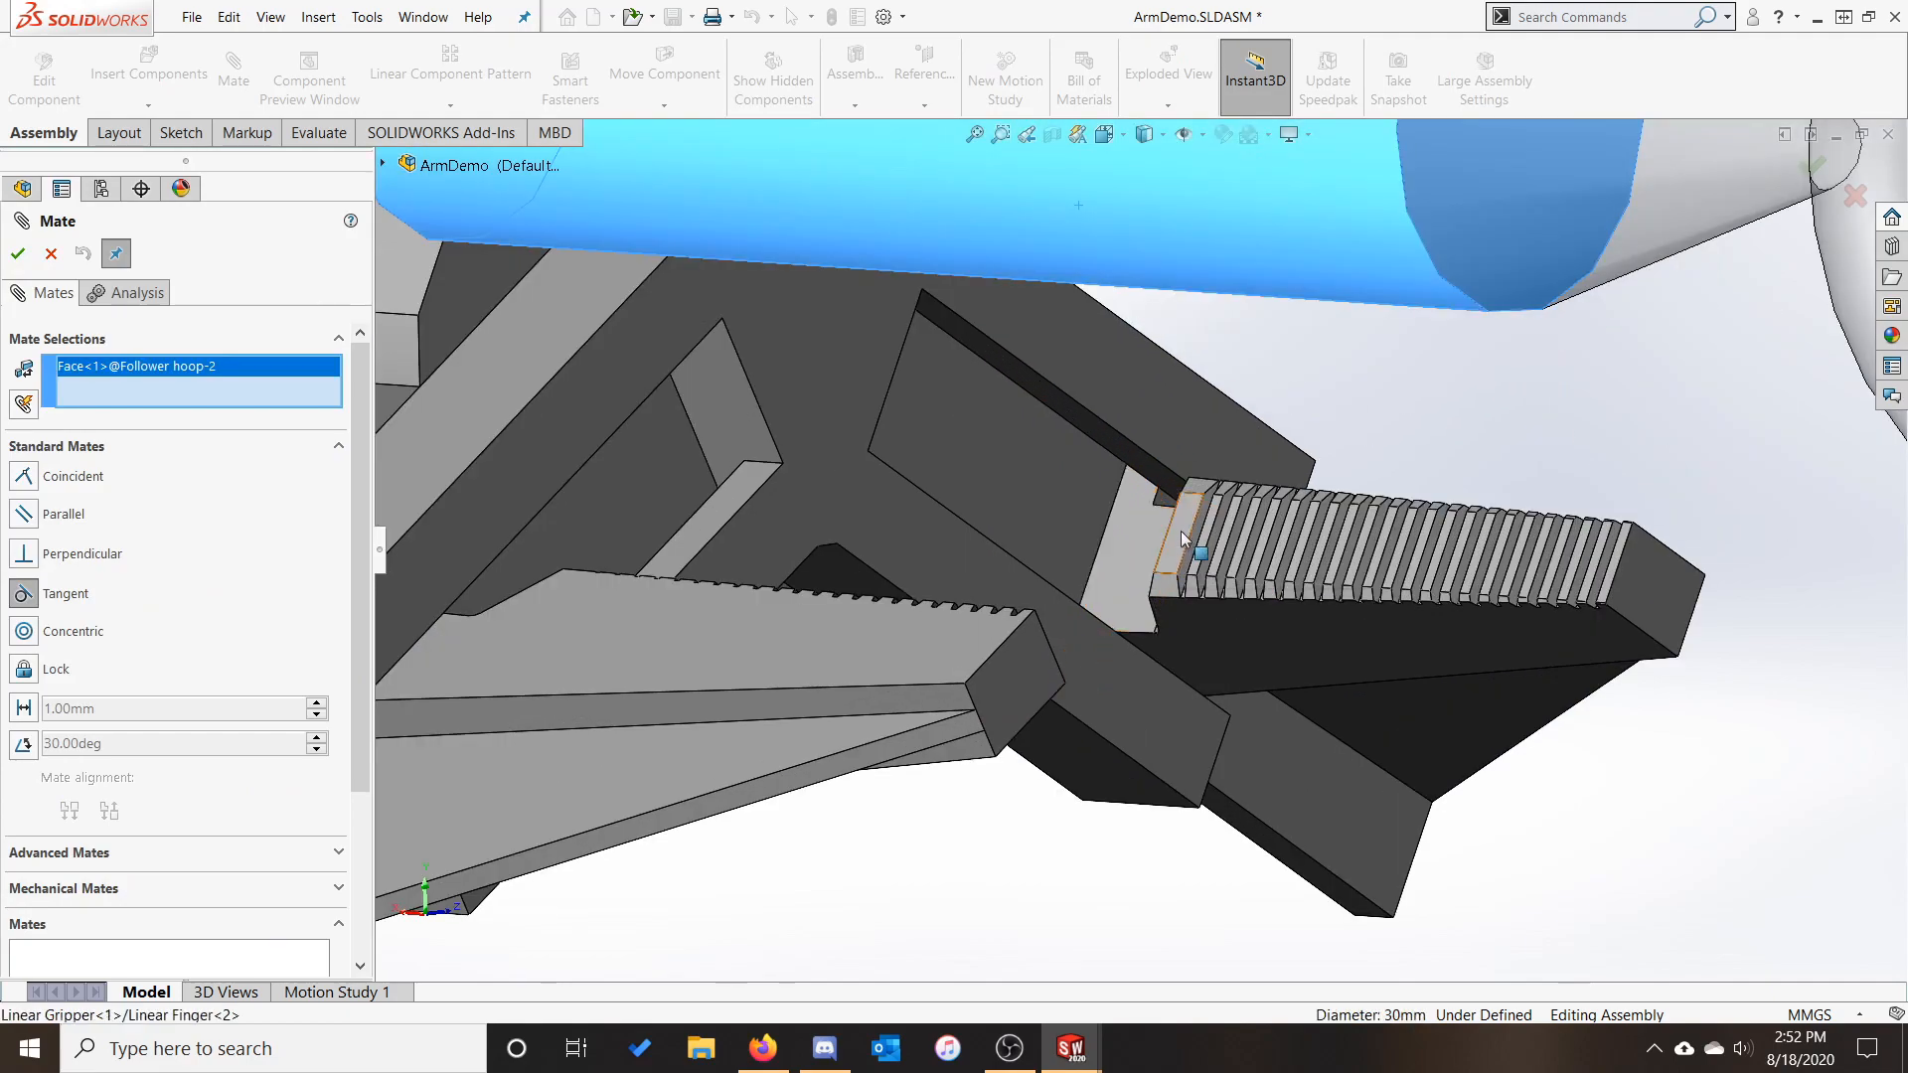
{"action": "left_click", "coordinate": [1183, 540]}
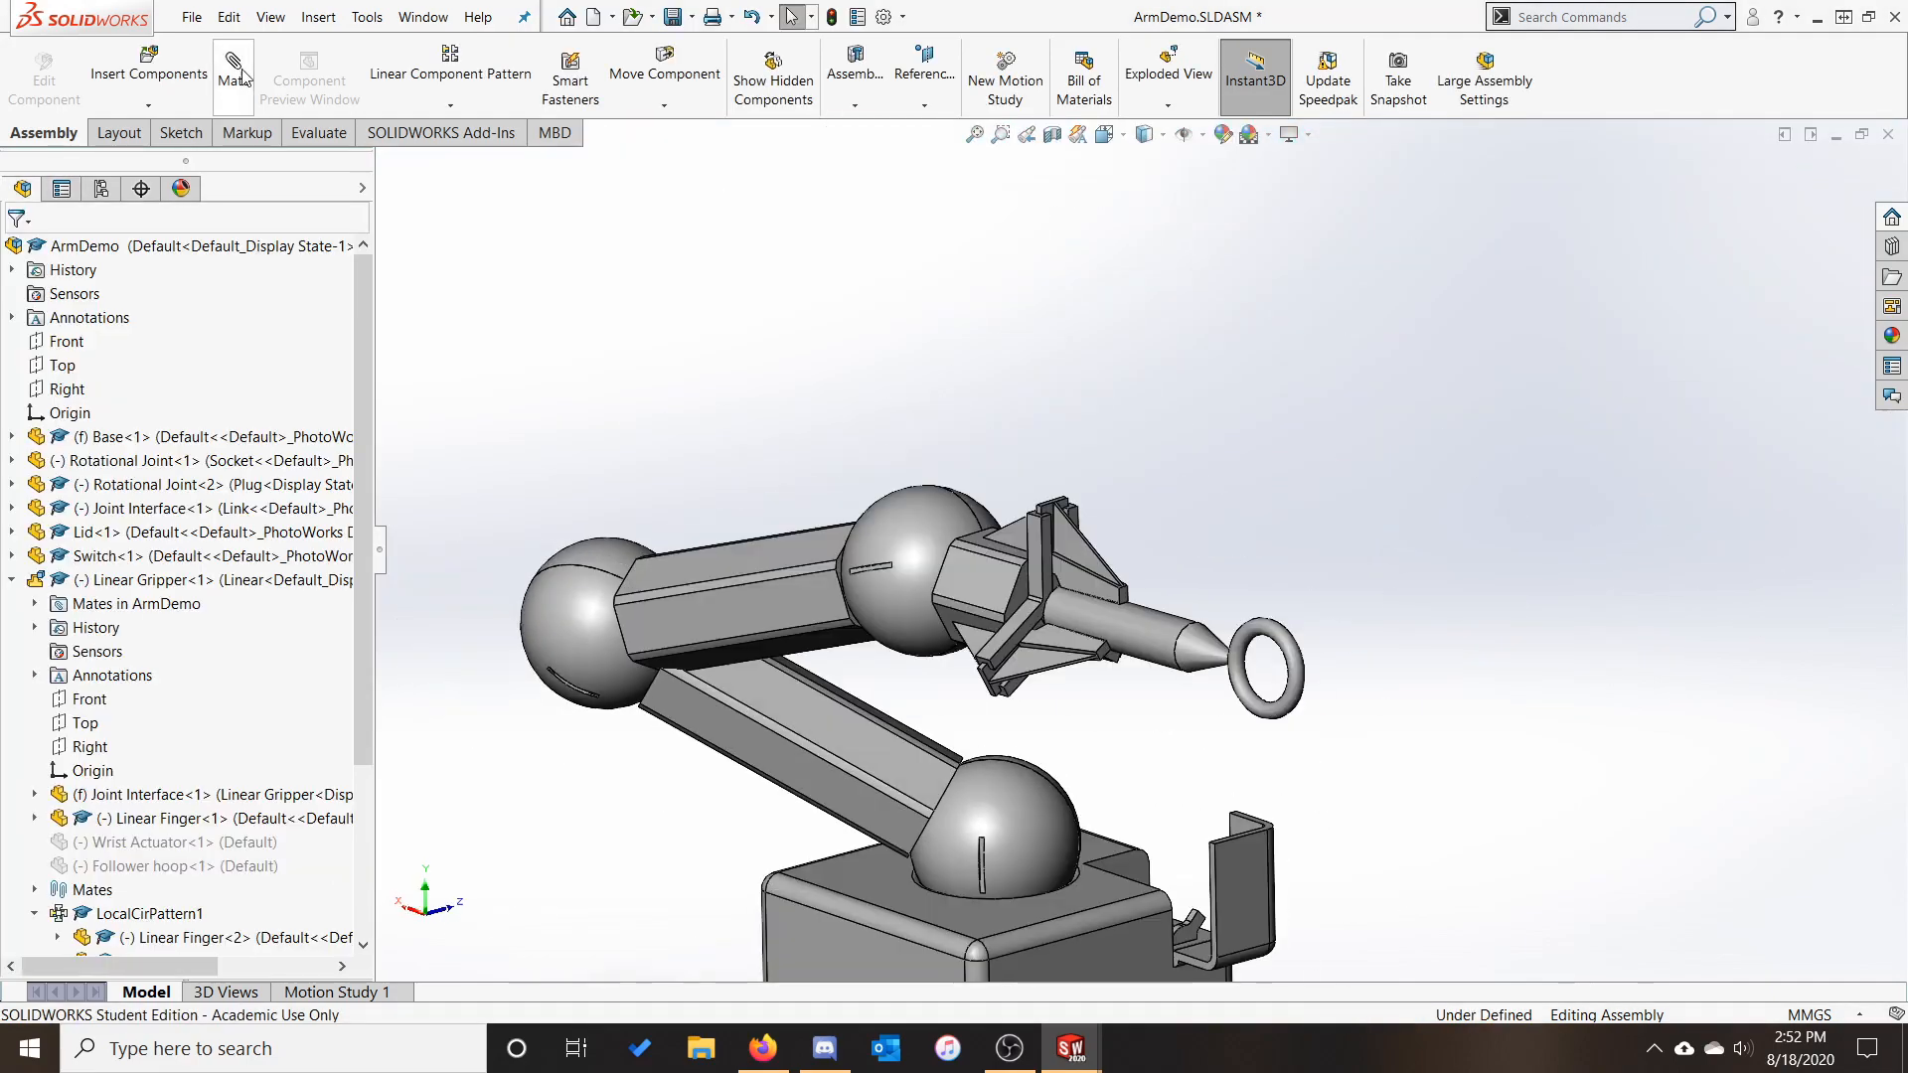
{"action": "left_click", "coordinate": [242, 71]}
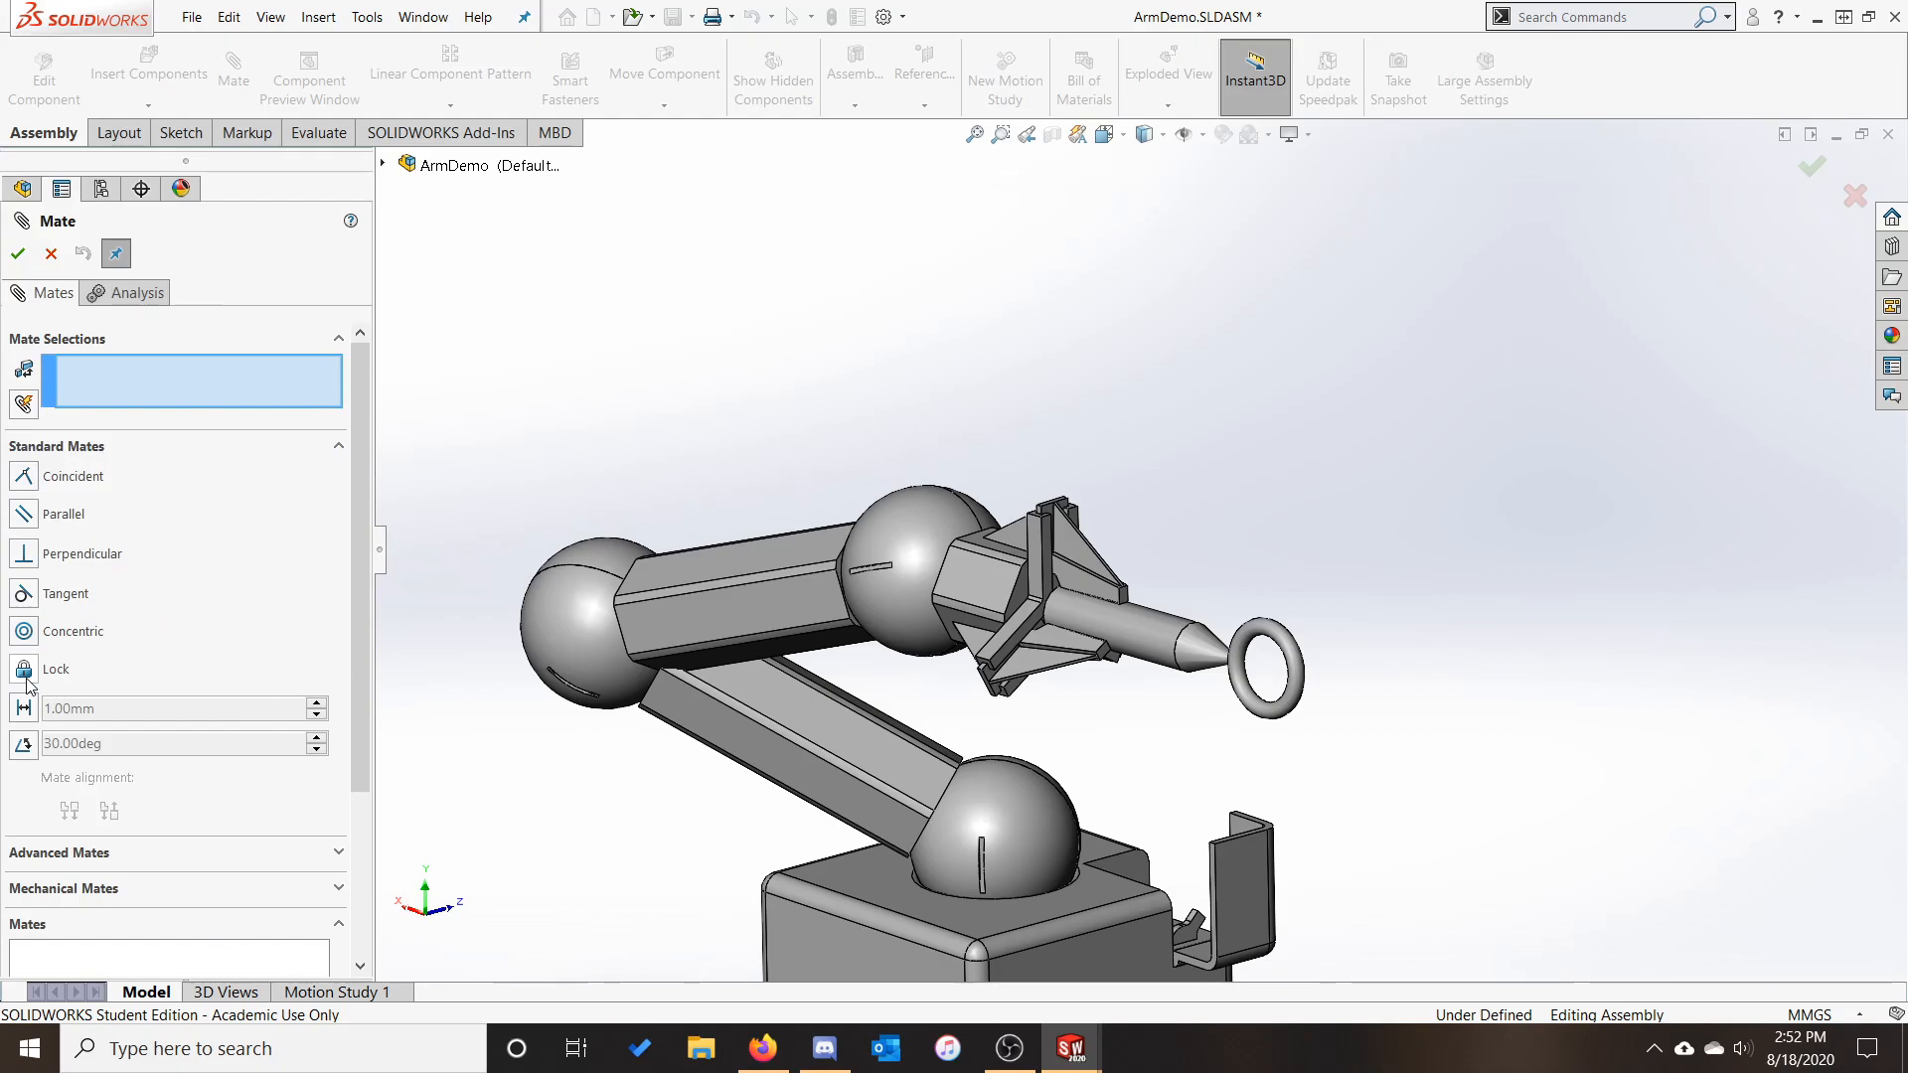
{"action": "key", "text": "Escape"}
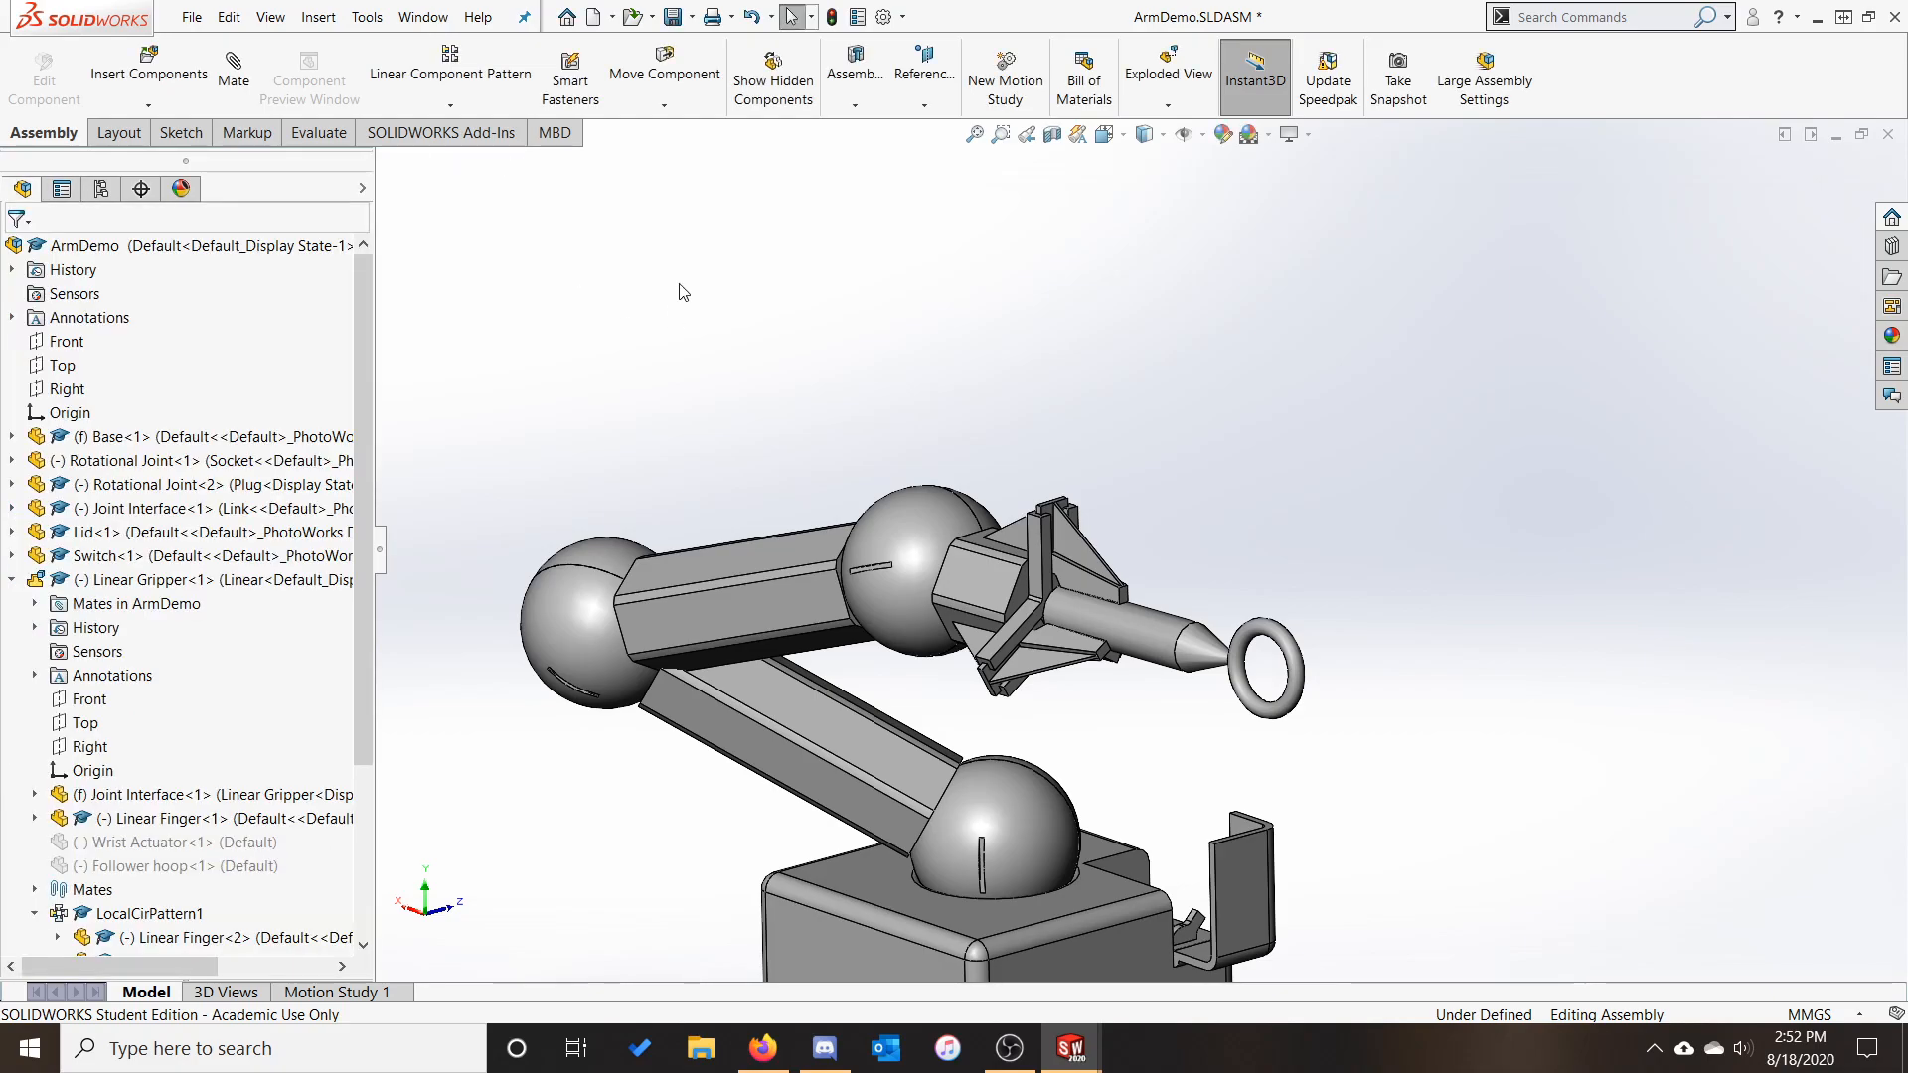
{"action": "scroll", "coordinate": [1192, 686], "scroll_direction": "up", "scroll_amount": 3}
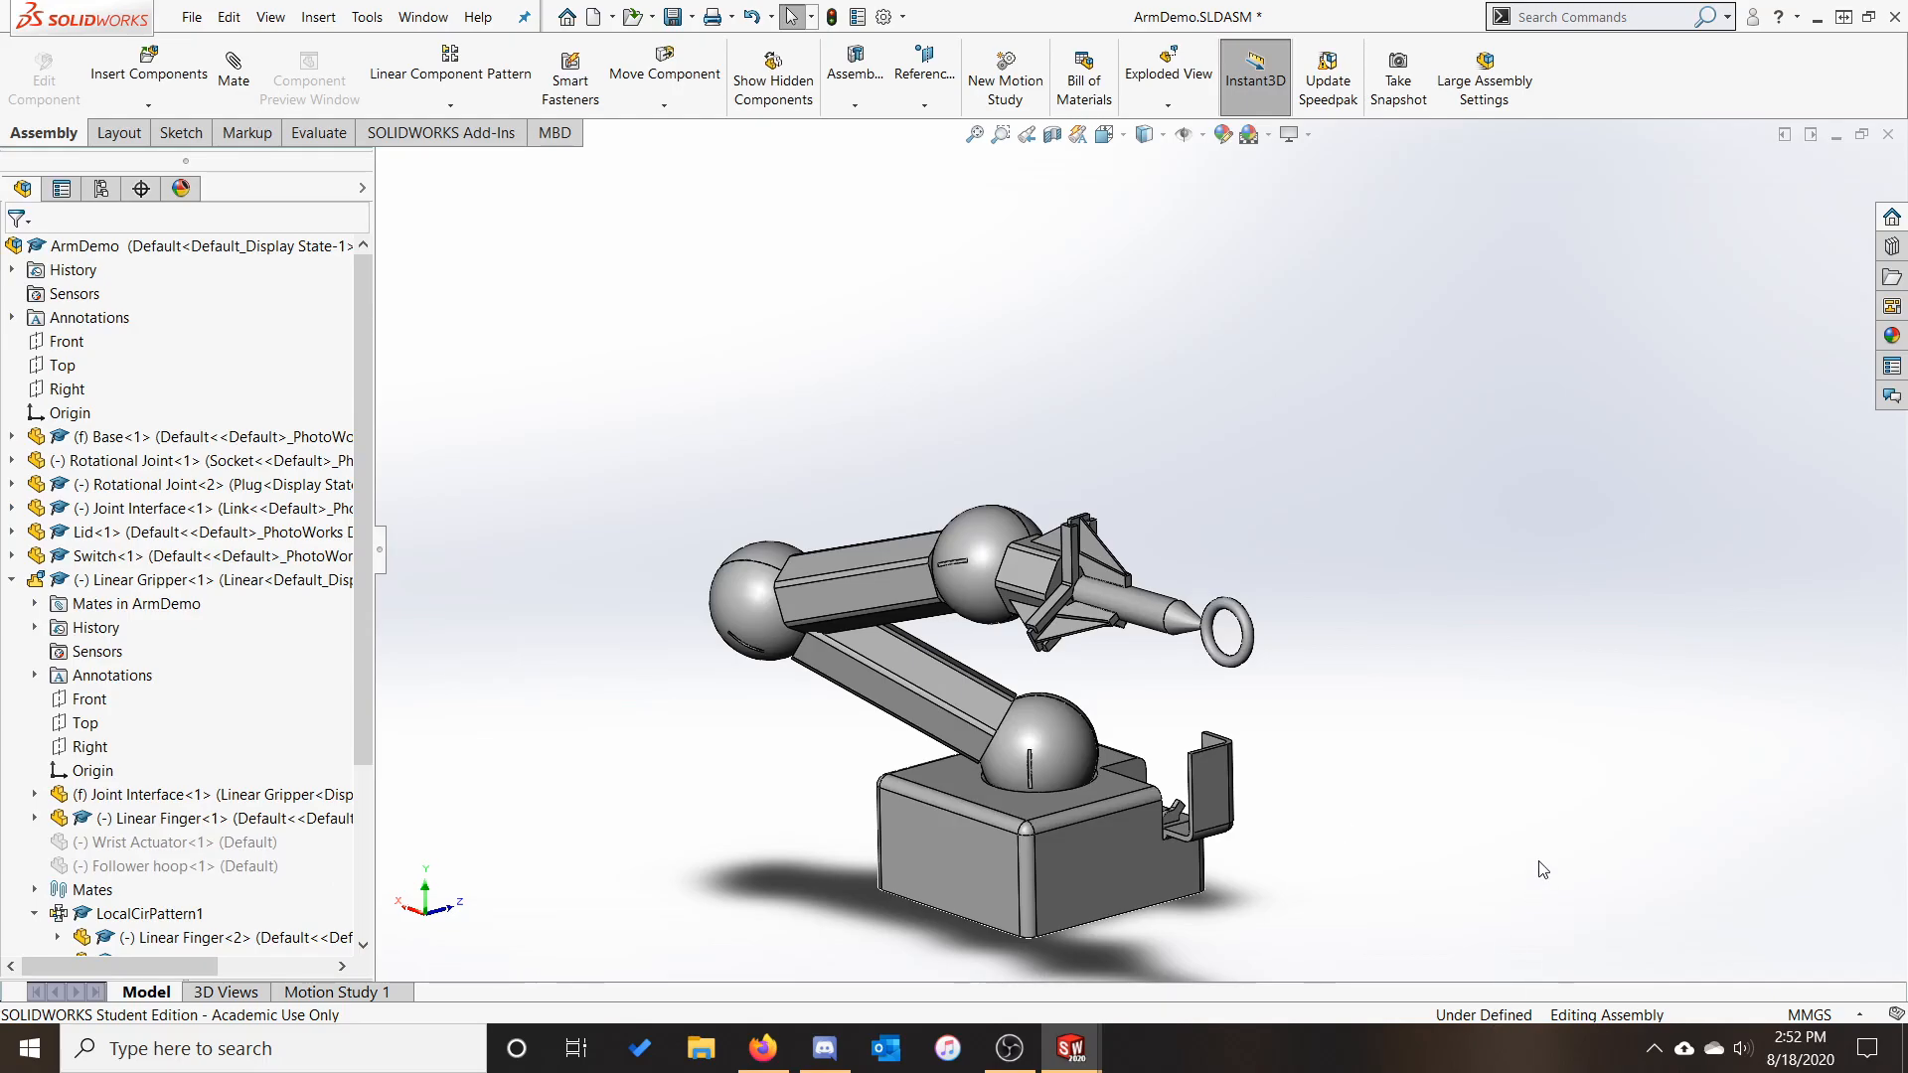
{"action": "key", "text": "ctrl+7"}
{"action": "scroll", "coordinate": [1202, 527], "scroll_direction": "up", "scroll_amount": 2}
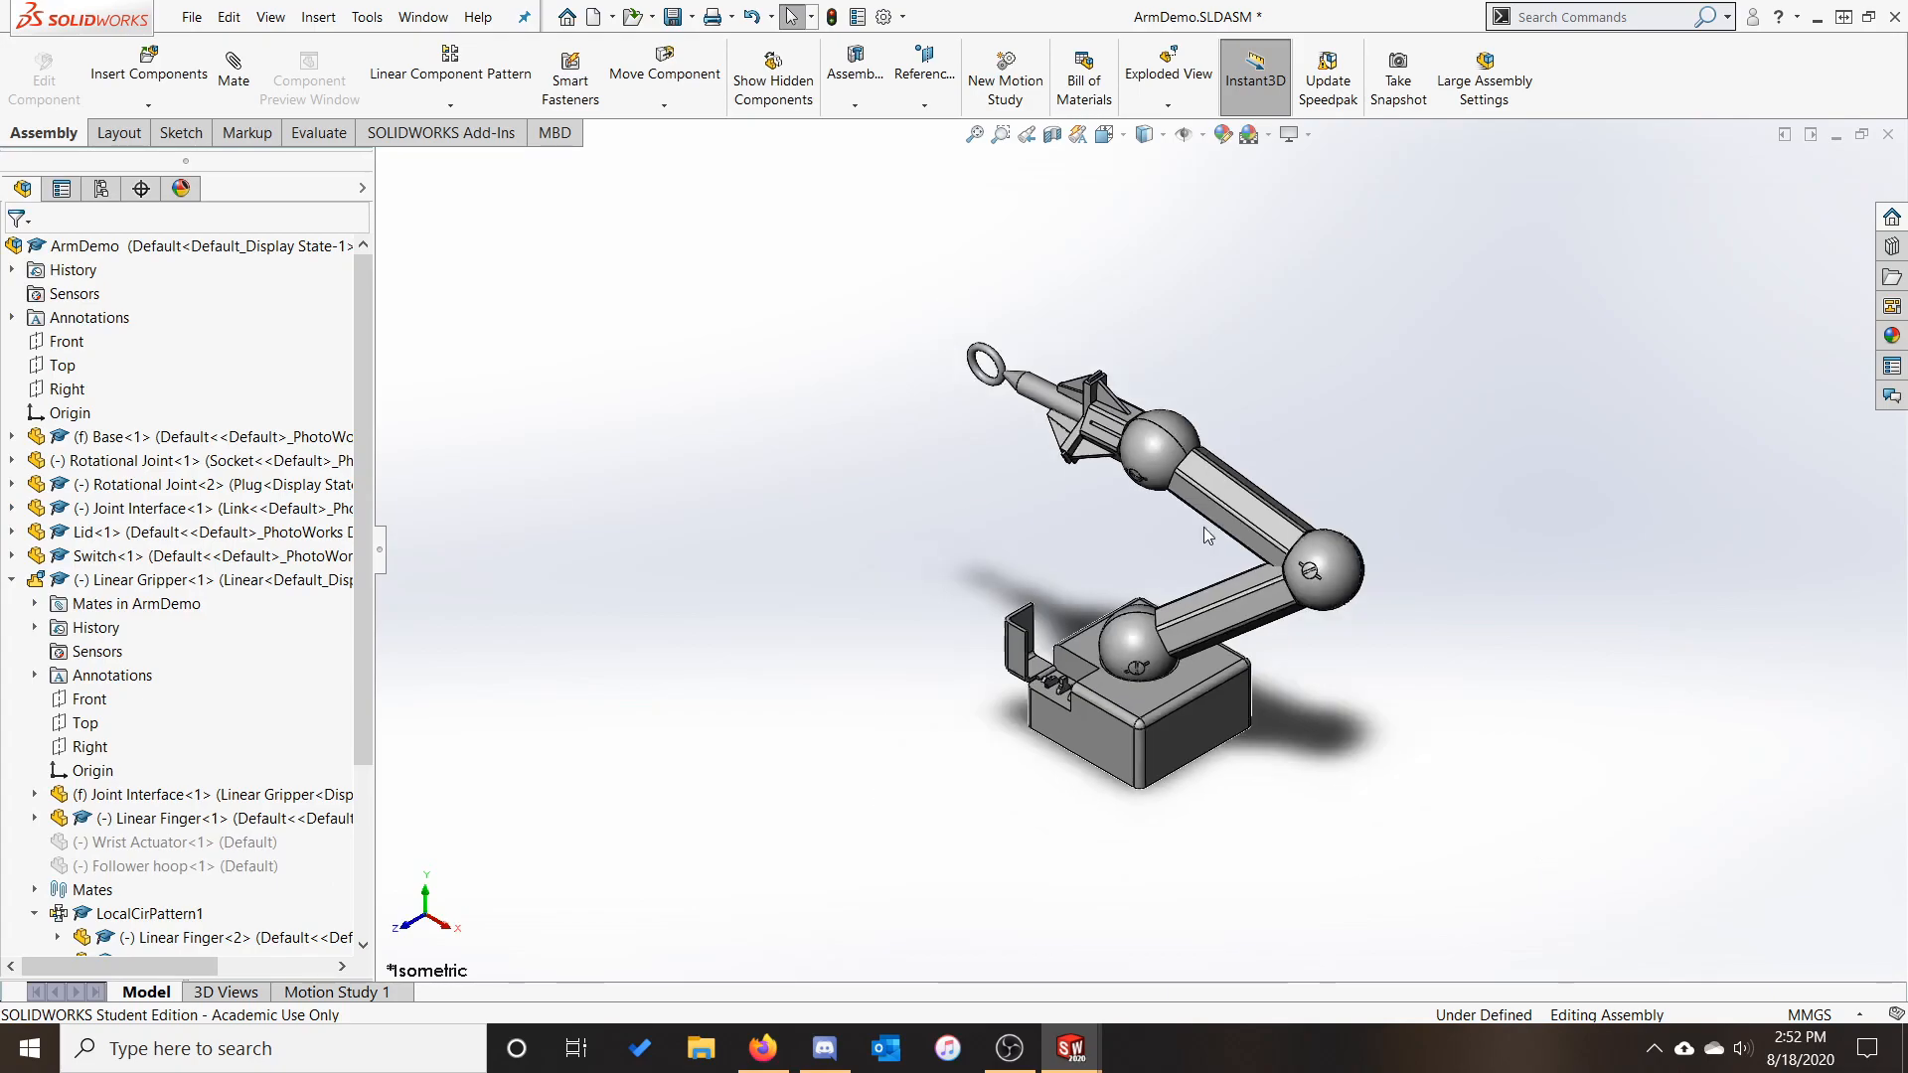
{"action": "scroll", "coordinate": [1202, 527], "scroll_direction": "down", "scroll_amount": 3}
{"action": "scroll", "coordinate": [1232, 546], "scroll_direction": "up", "scroll_amount": 1}
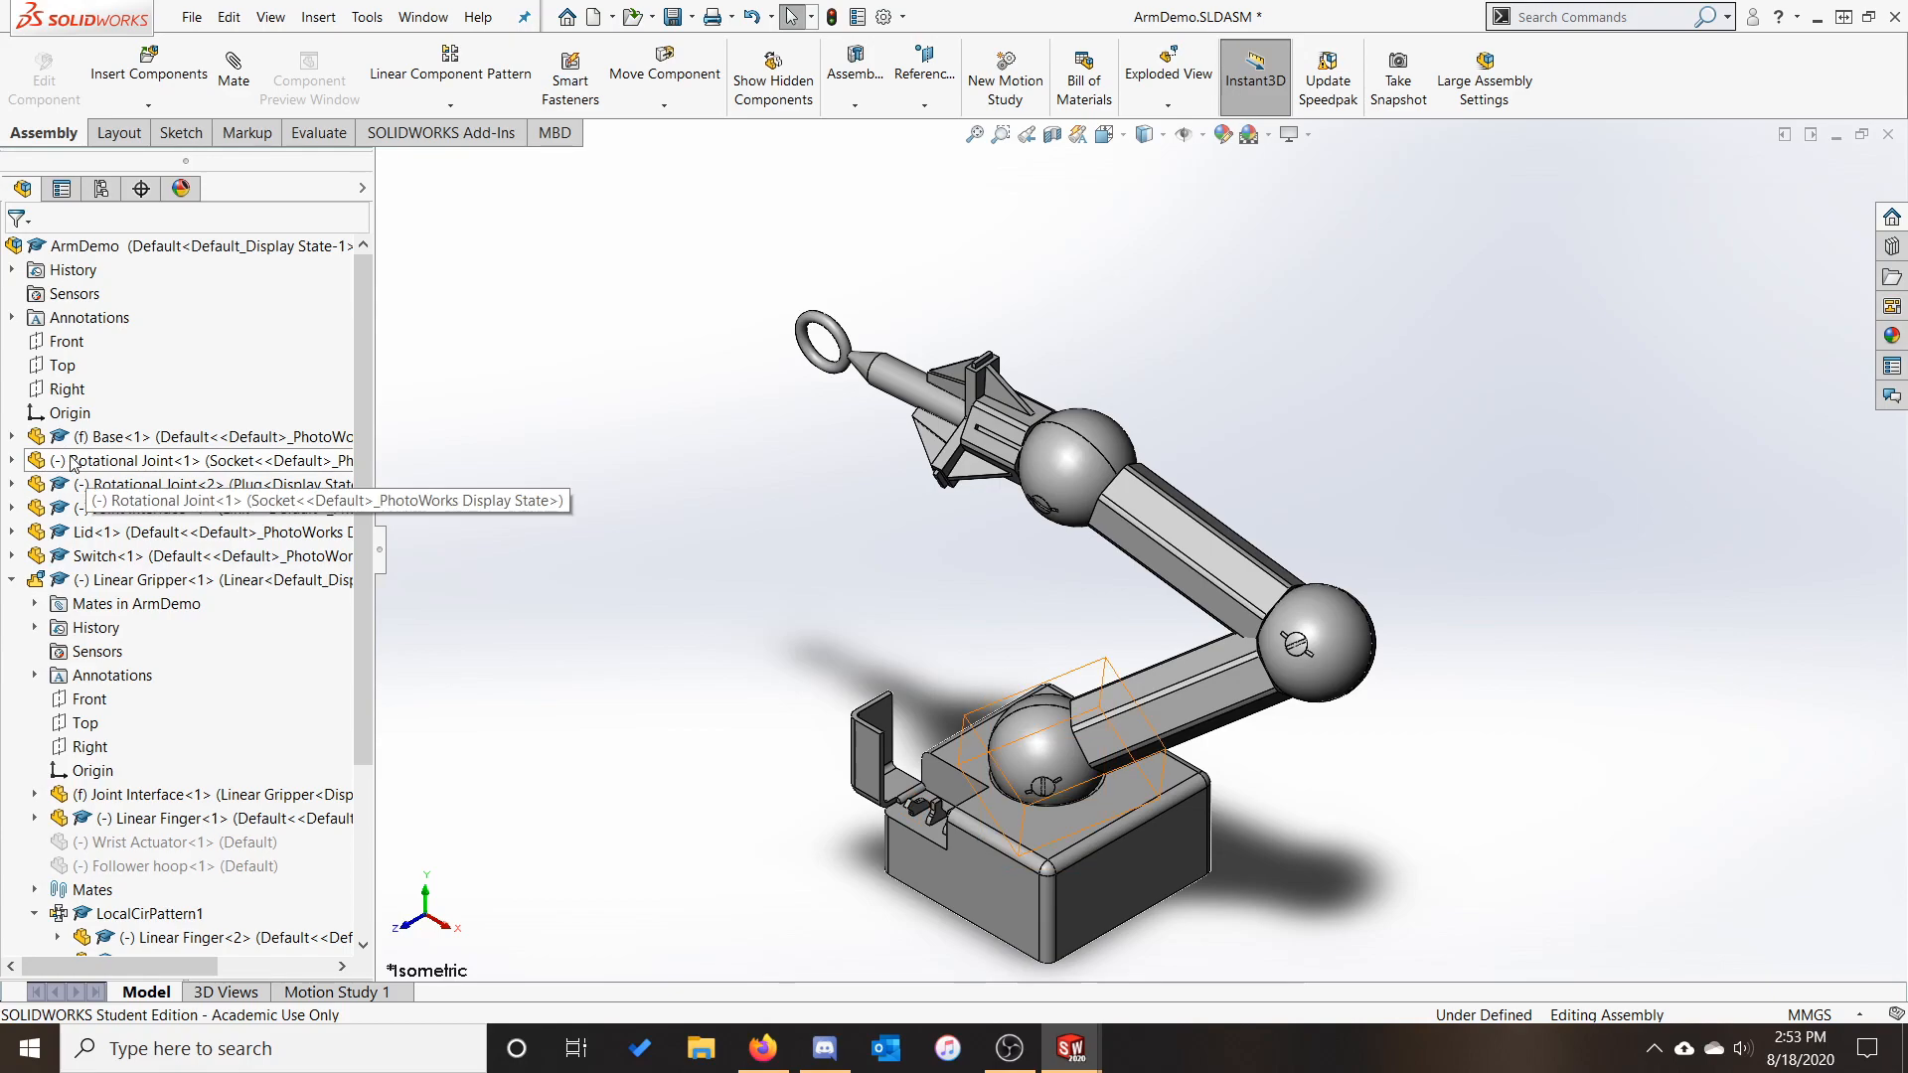
Collapse the Linear Gripper's entries in the feature tree and try to move the fixed Base
{"action": "left_click", "coordinate": [11, 580]}
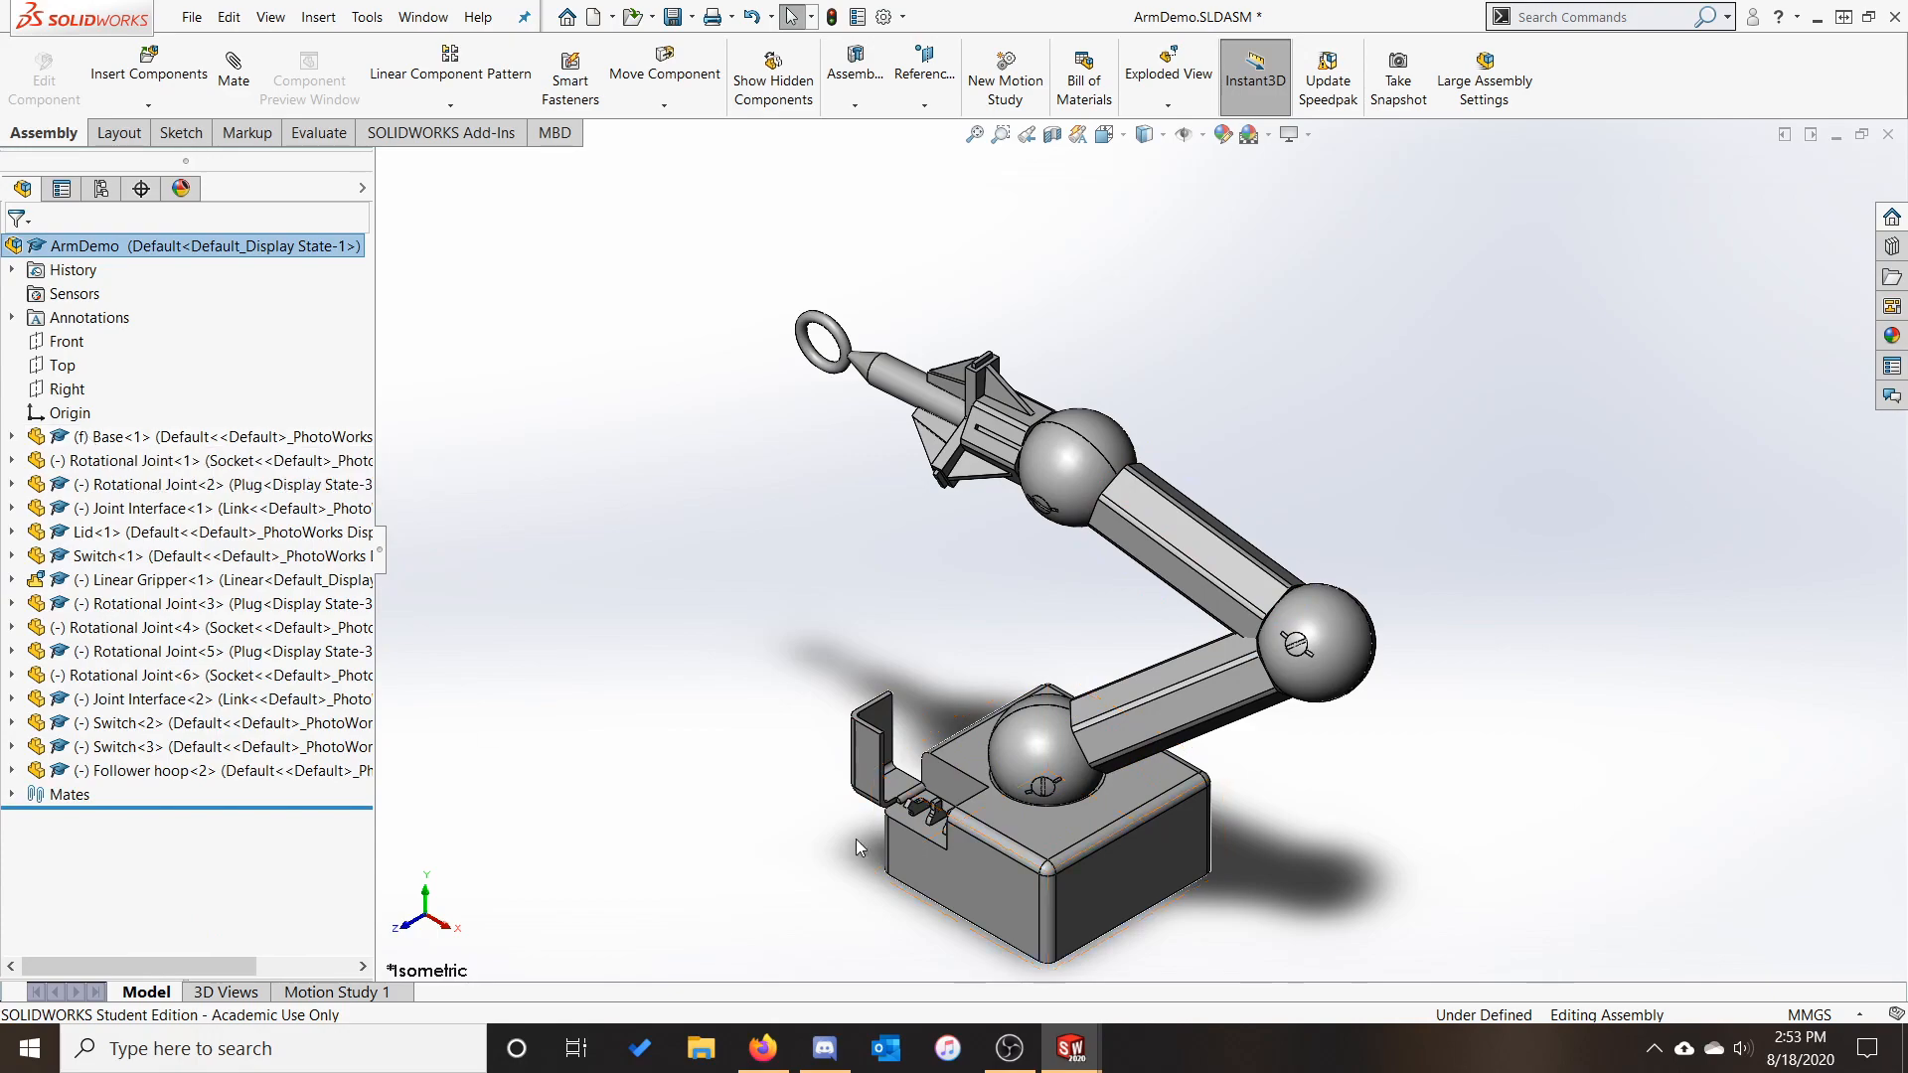
{"action": "mouse_move", "coordinate": [1118, 867]}
{"action": "left_mouse_down"}
{"action": "mouse_move", "coordinate": [1089, 910]}
{"action": "mouse_move", "coordinate": [1143, 874]}
{"action": "left_mouse_up"}
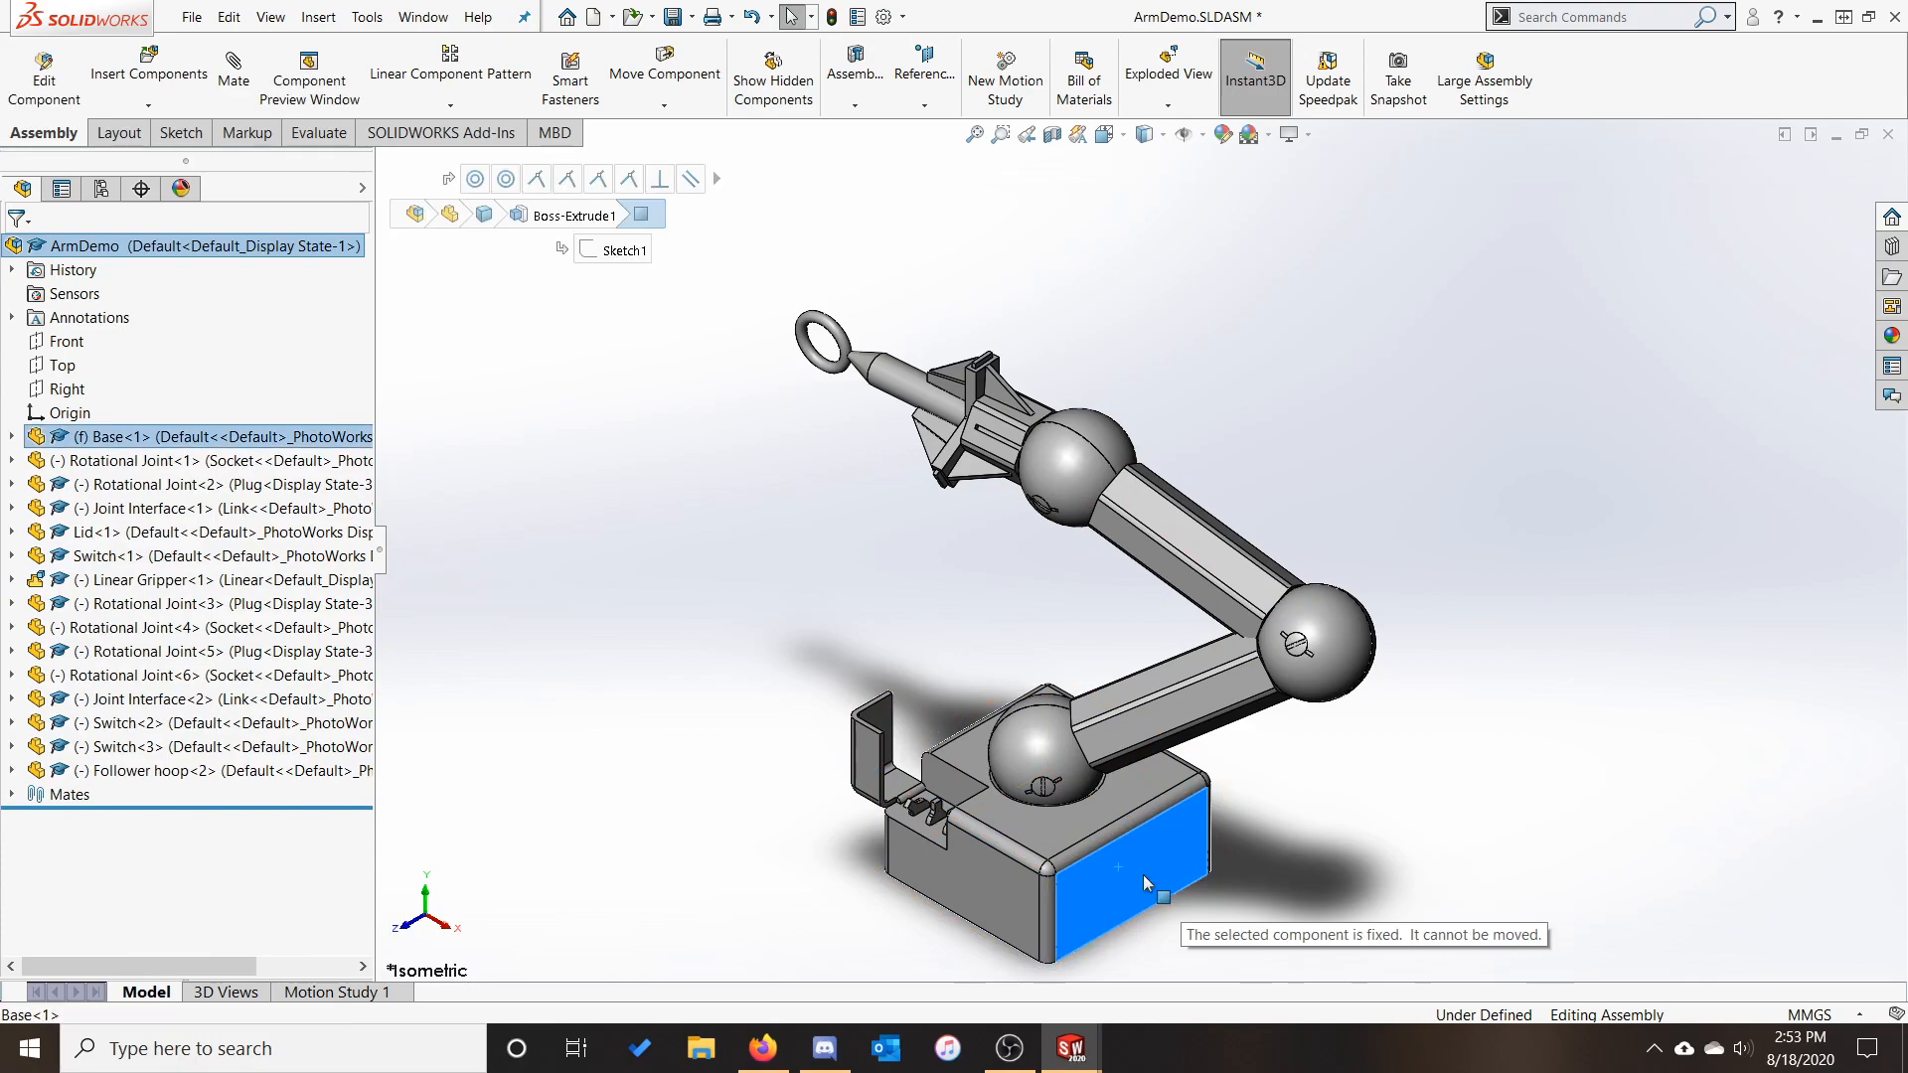
{"action": "left_click_drag", "start_coordinate": [1218, 809], "coordinate": [1223, 817]}
{"action": "left_click", "coordinate": [1226, 829]}
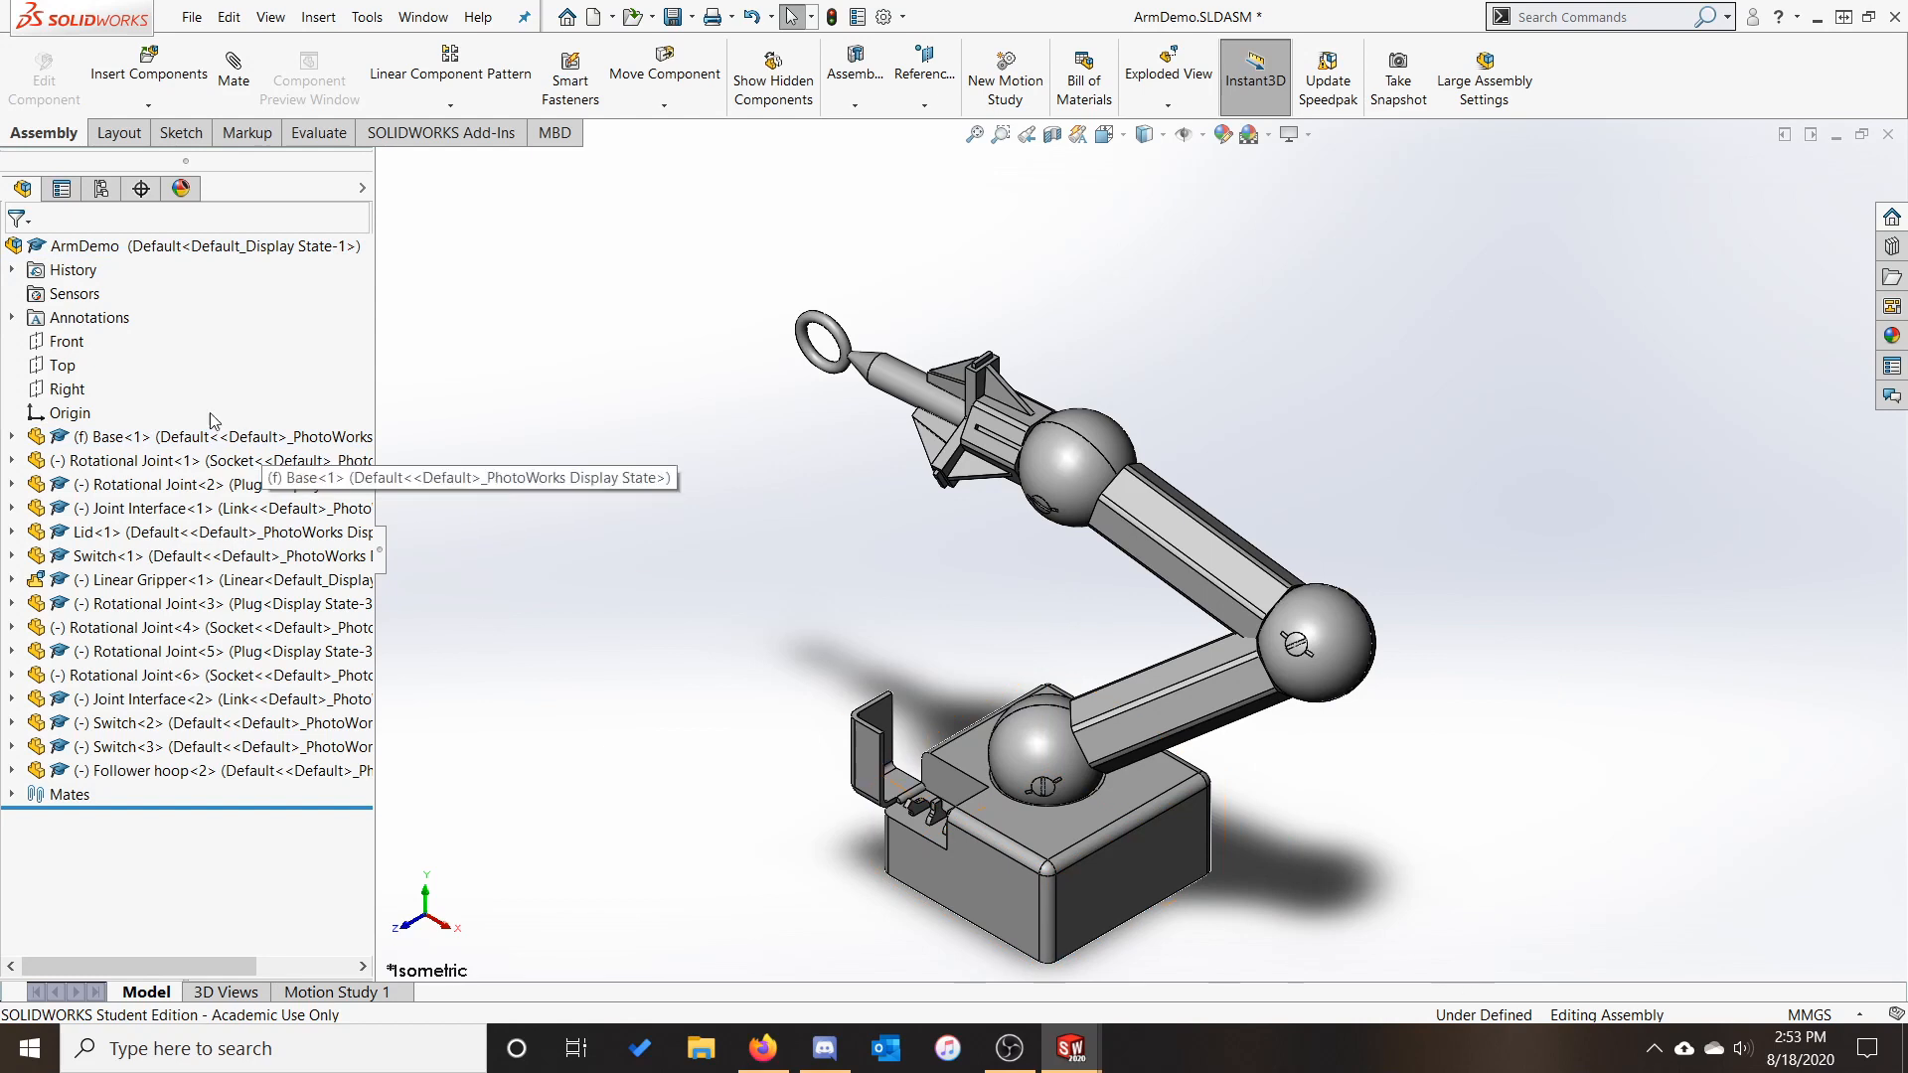
Float the Base component, move it upward as a test and undo the move
{"action": "right_click", "coordinate": [179, 447]}
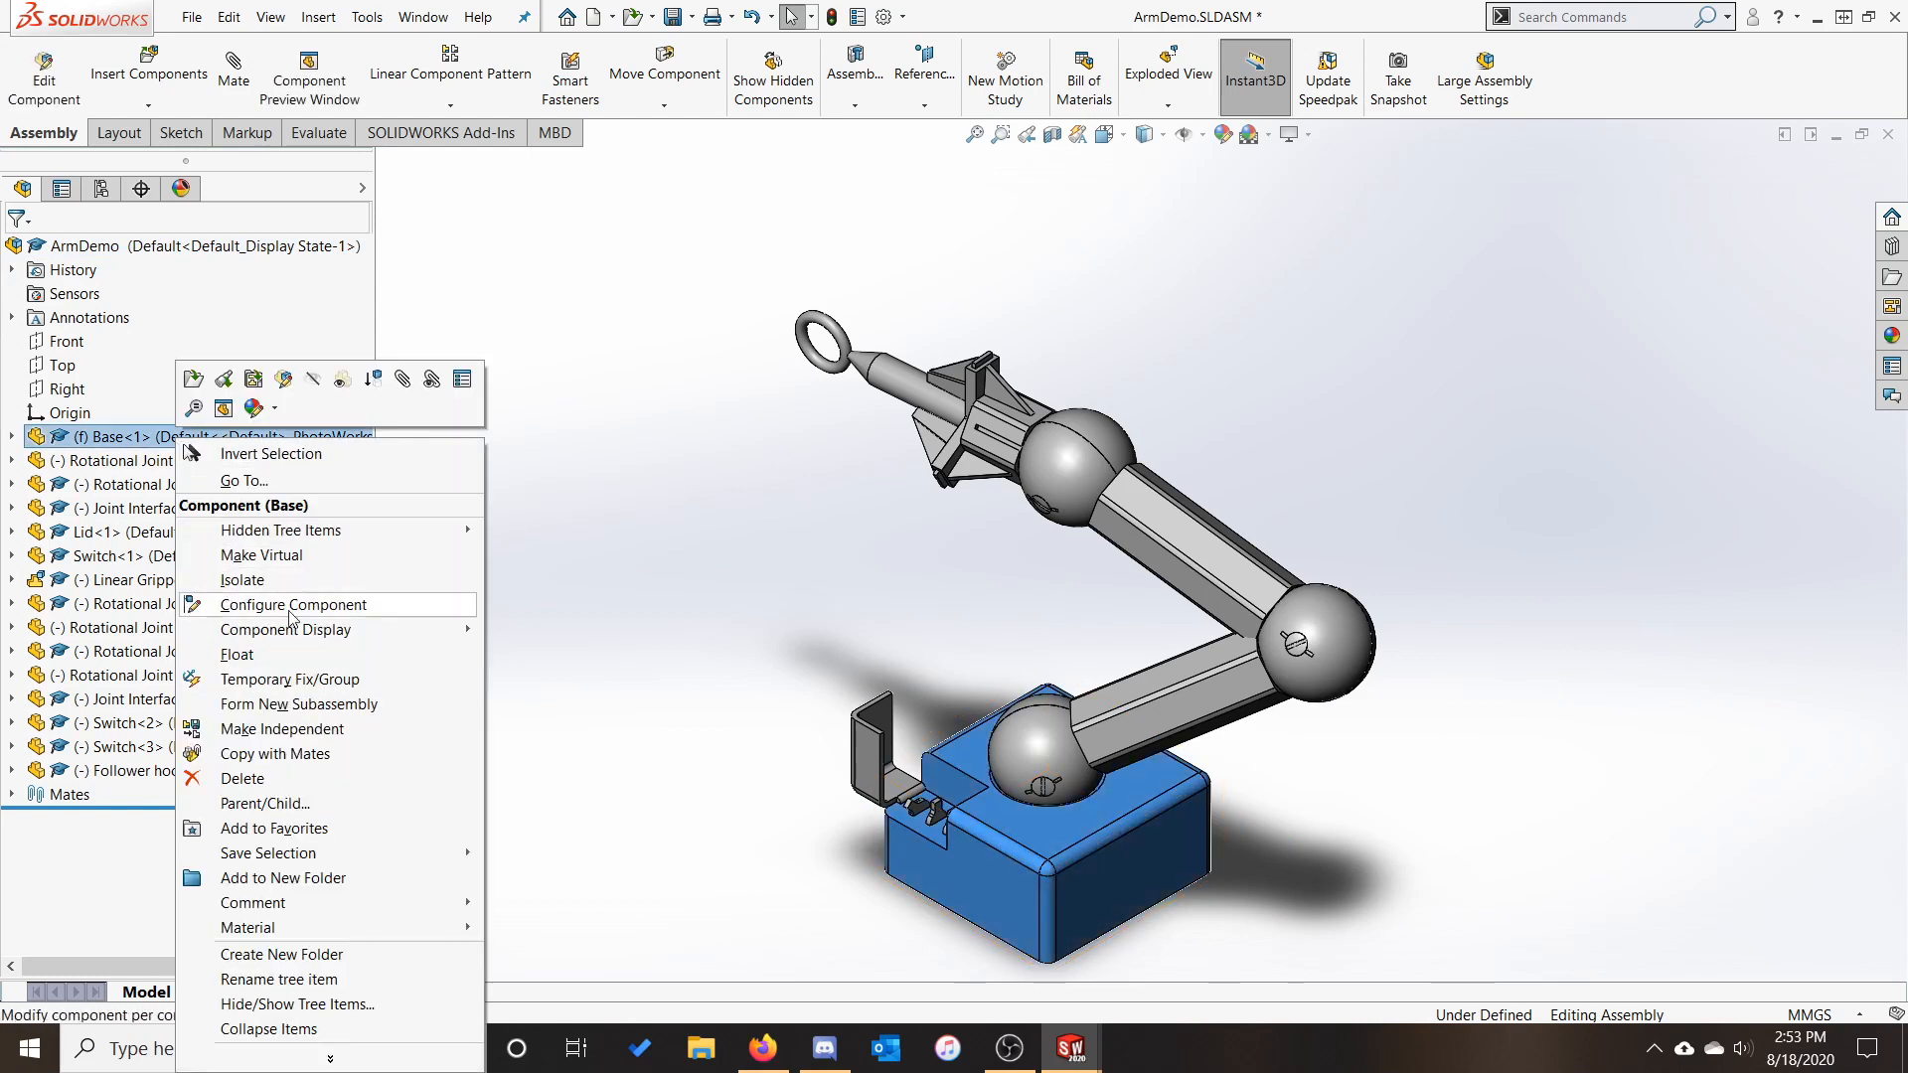
{"action": "left_click", "coordinate": [278, 655]}
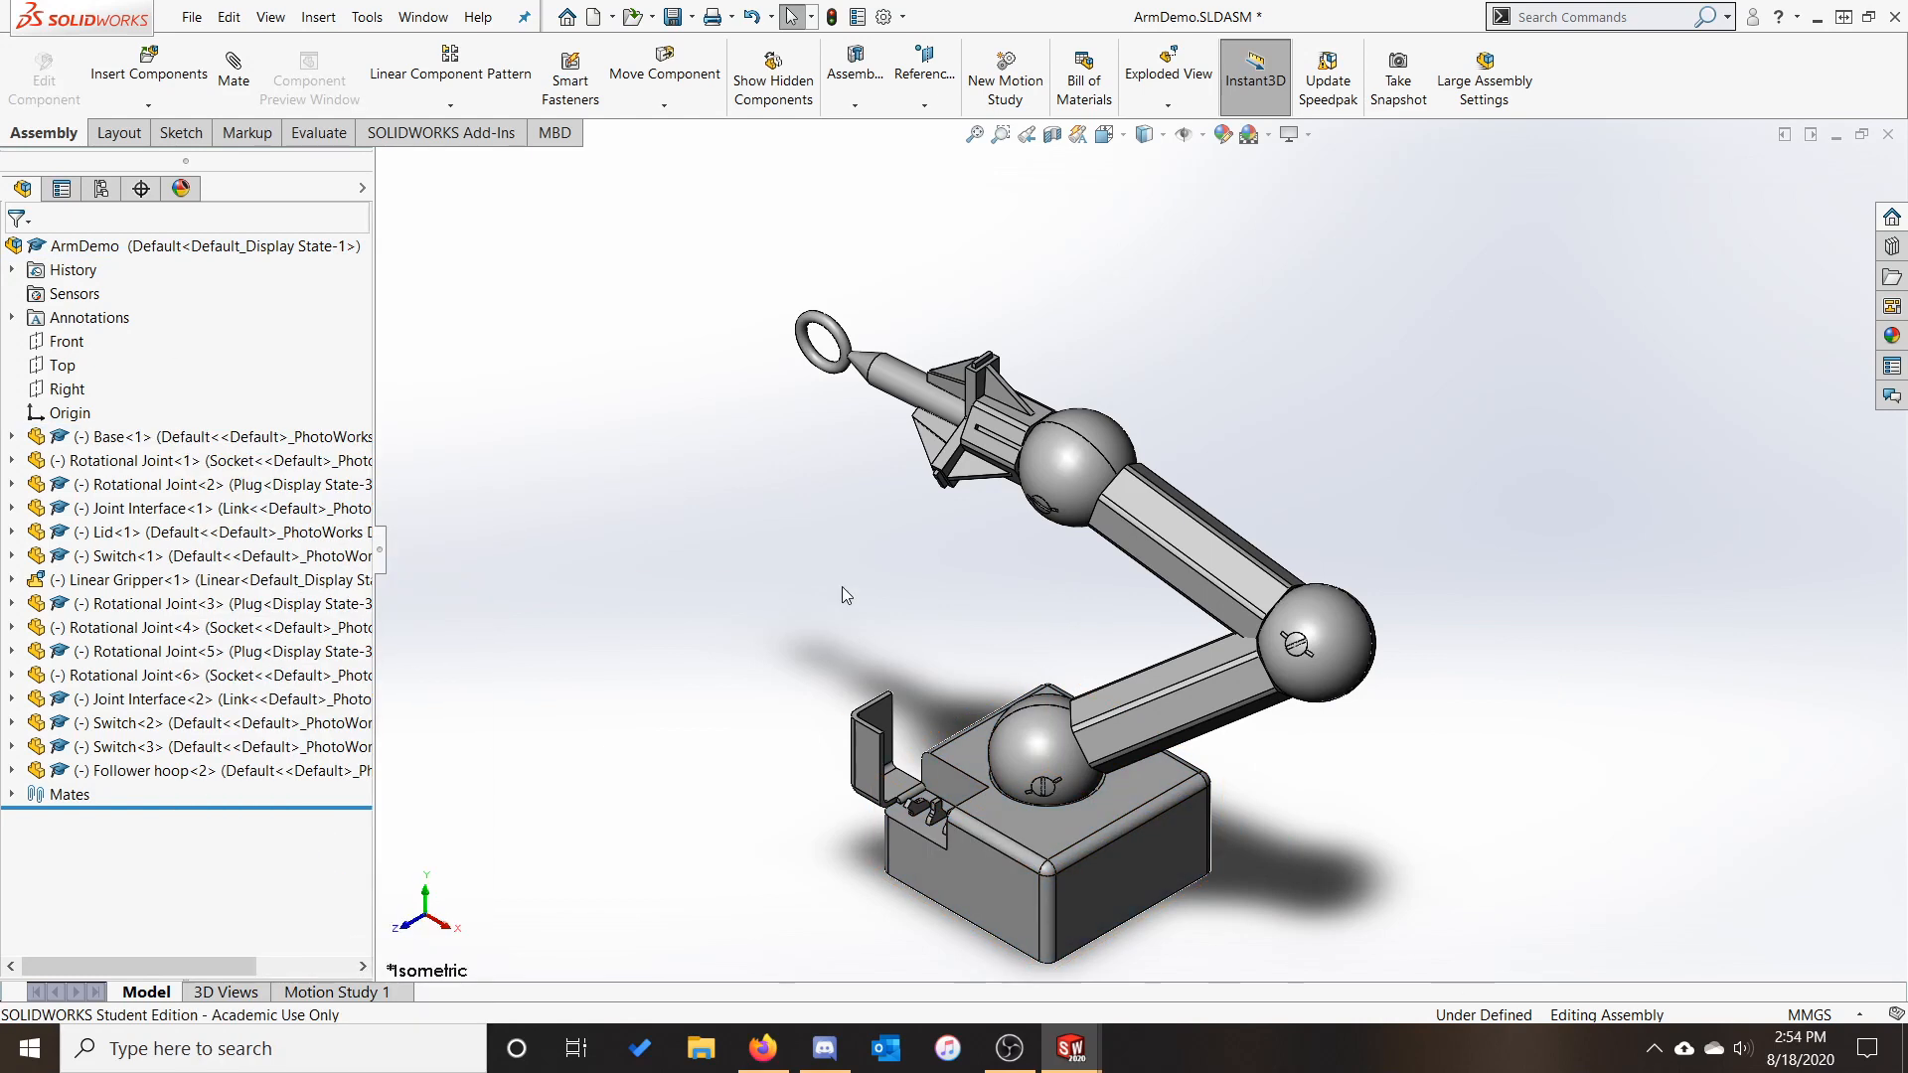
{"action": "left_click_drag", "start_coordinate": [1095, 873], "coordinate": [1125, 602]}
{"action": "key", "text": "ctrl+z"}
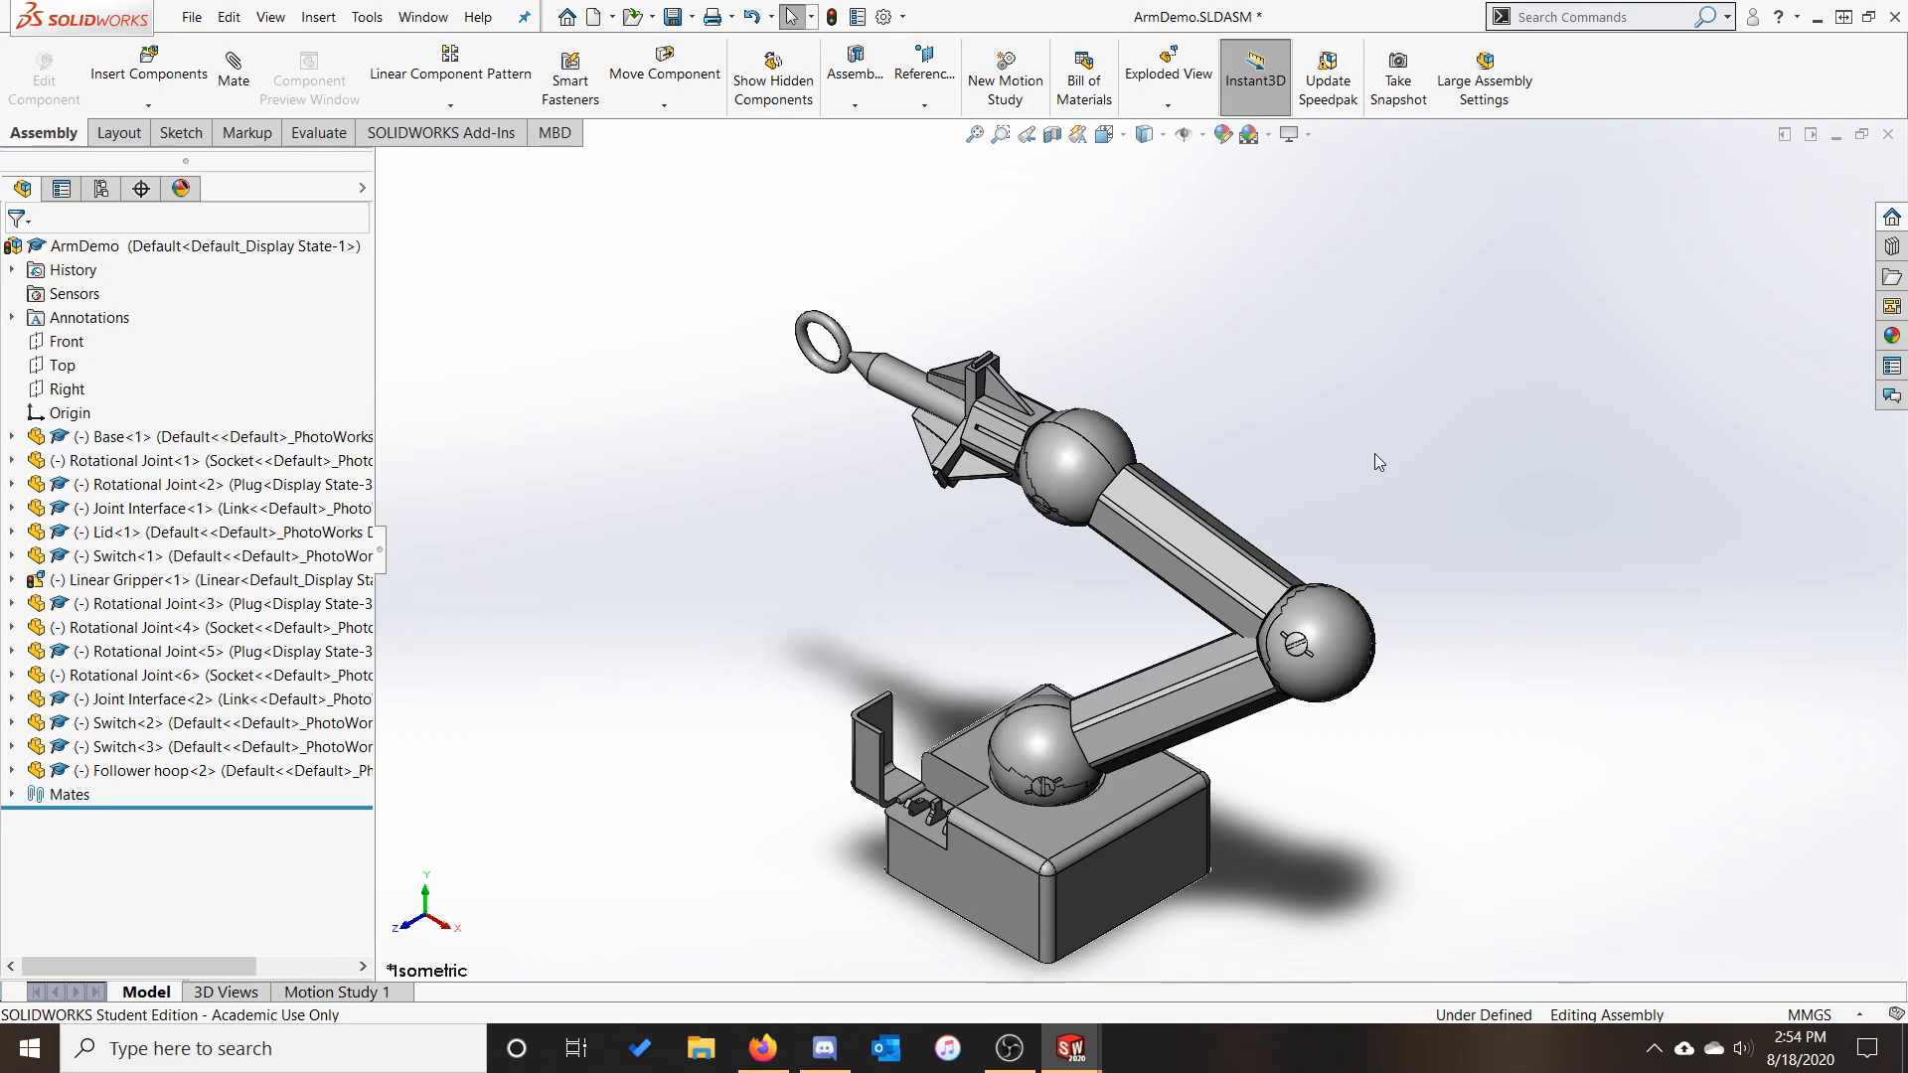
Add a coincident mate between the Base's Front plane and the assembly's Front plane
{"action": "left_click", "coordinate": [234, 67]}
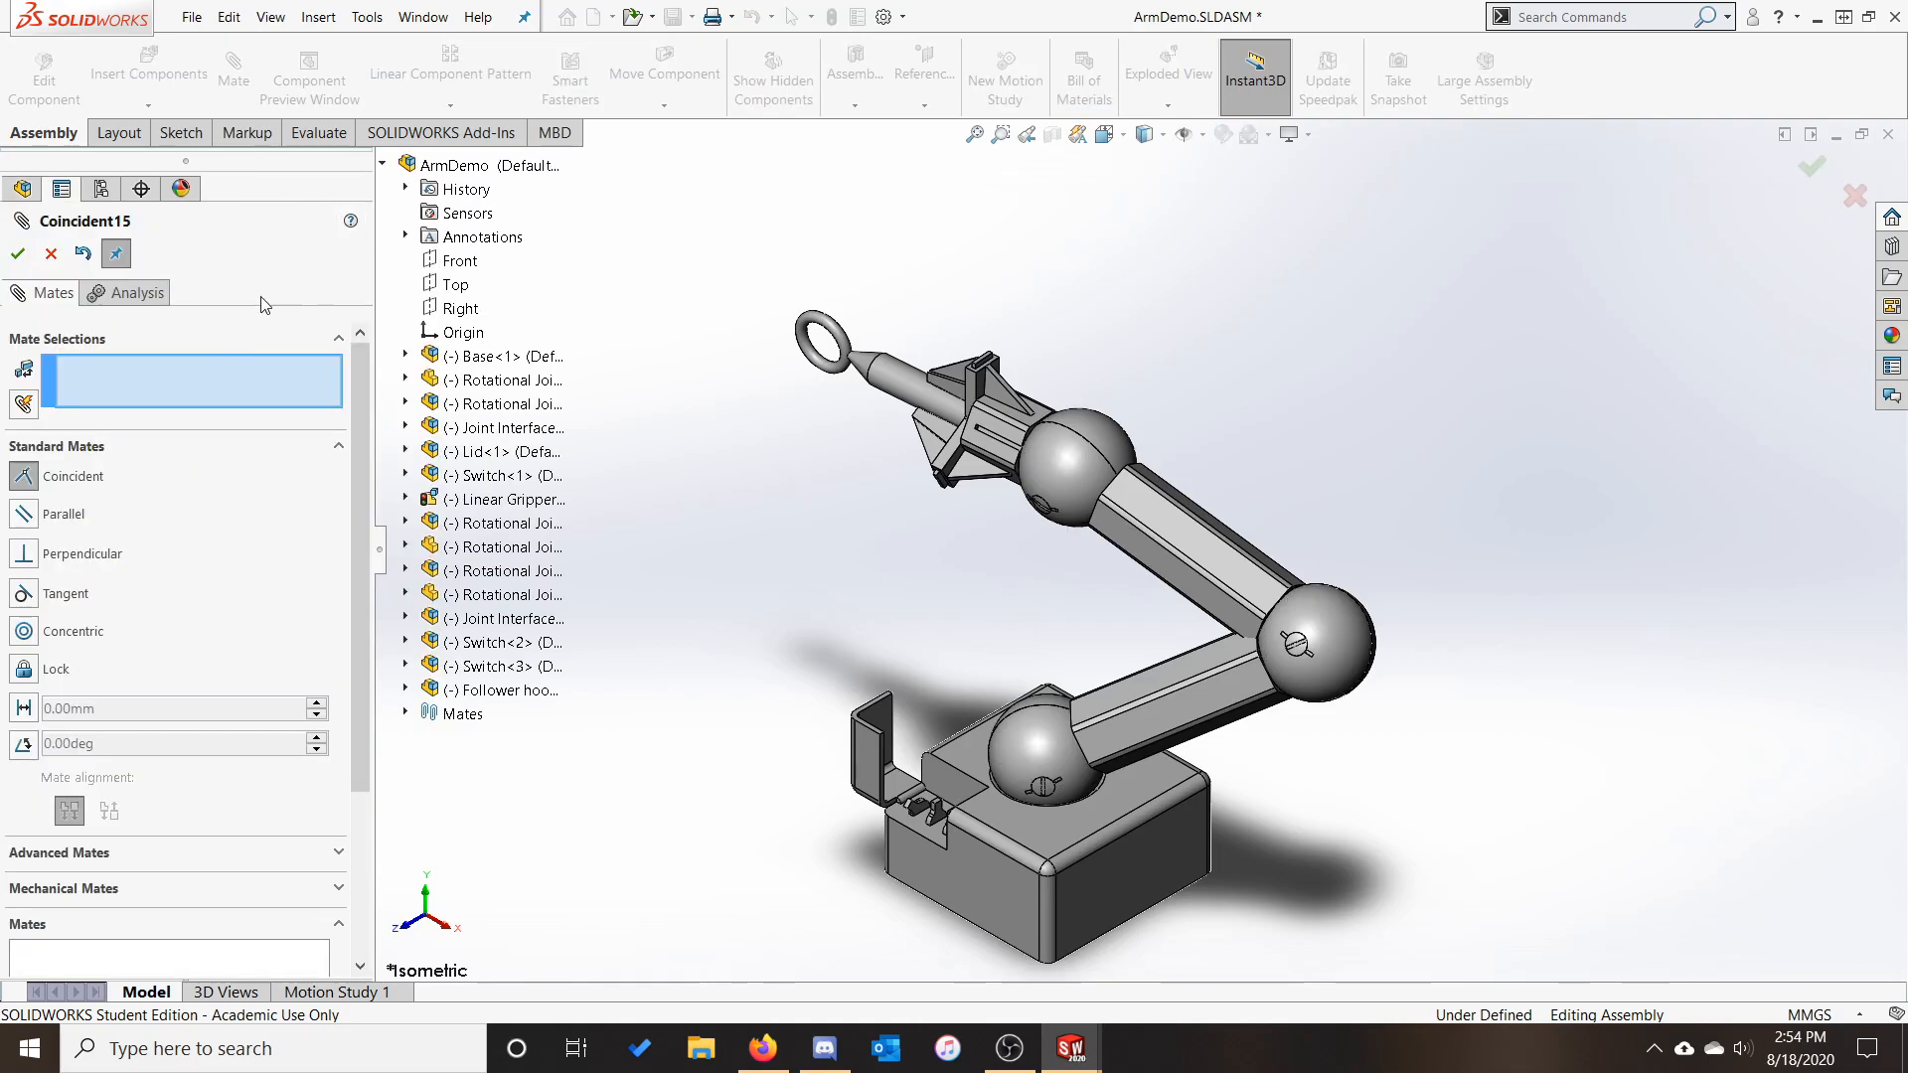
{"action": "left_click", "coordinate": [406, 356]}
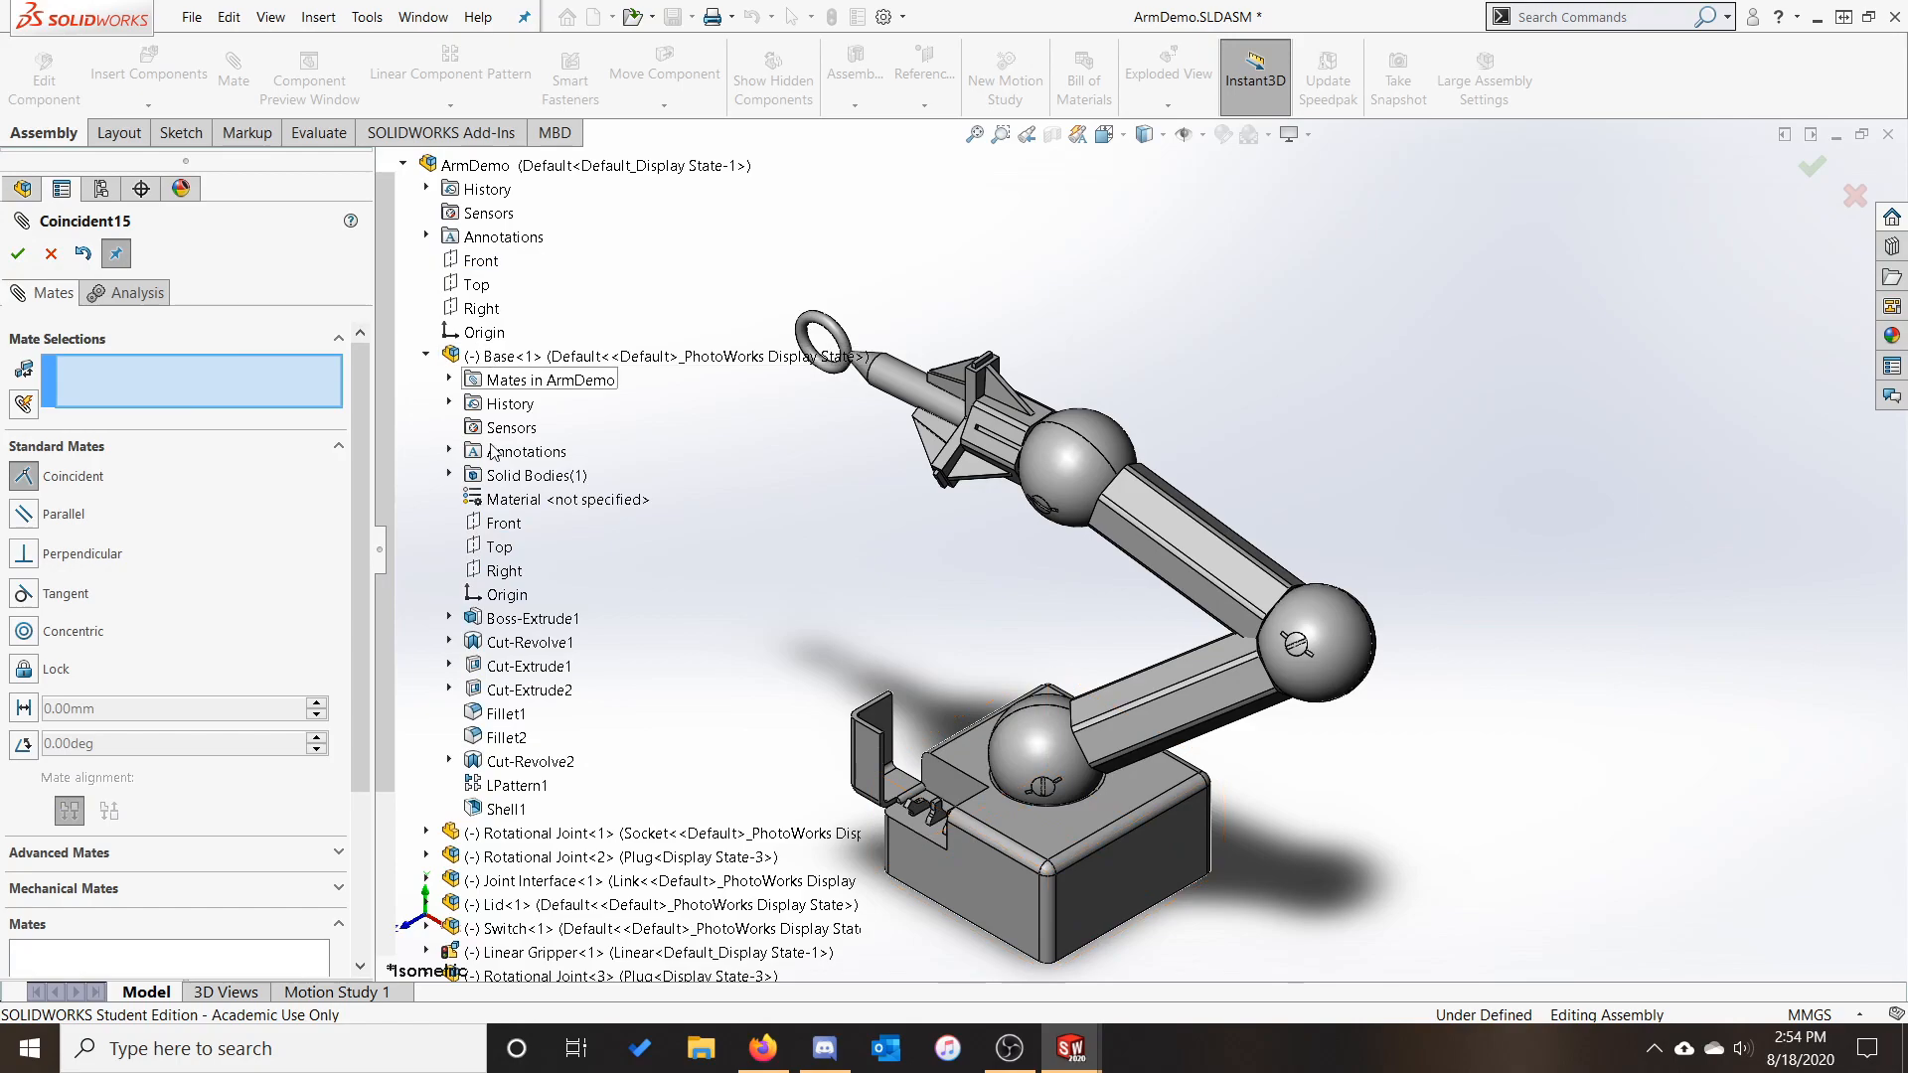
{"action": "left_click", "coordinate": [504, 522]}
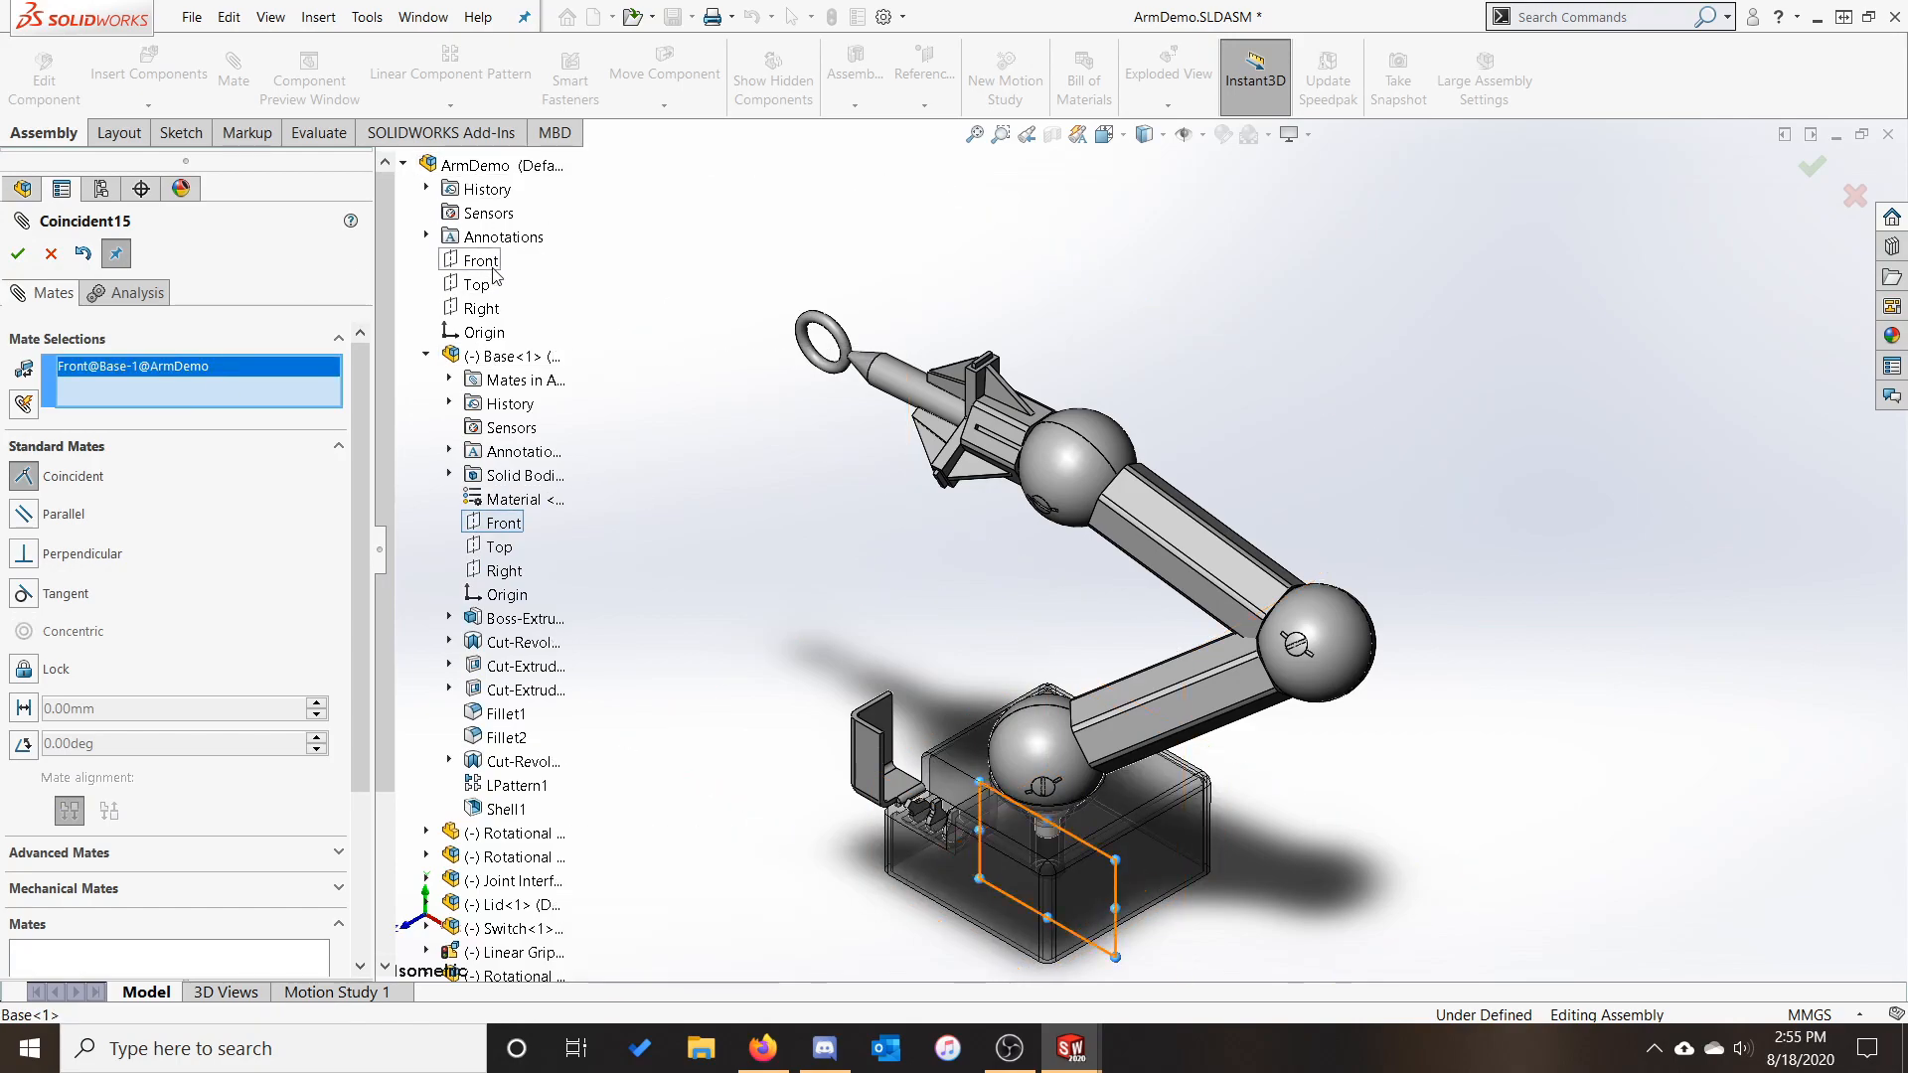
{"action": "left_click", "coordinate": [488, 283]}
{"action": "left_click", "coordinate": [18, 253]}
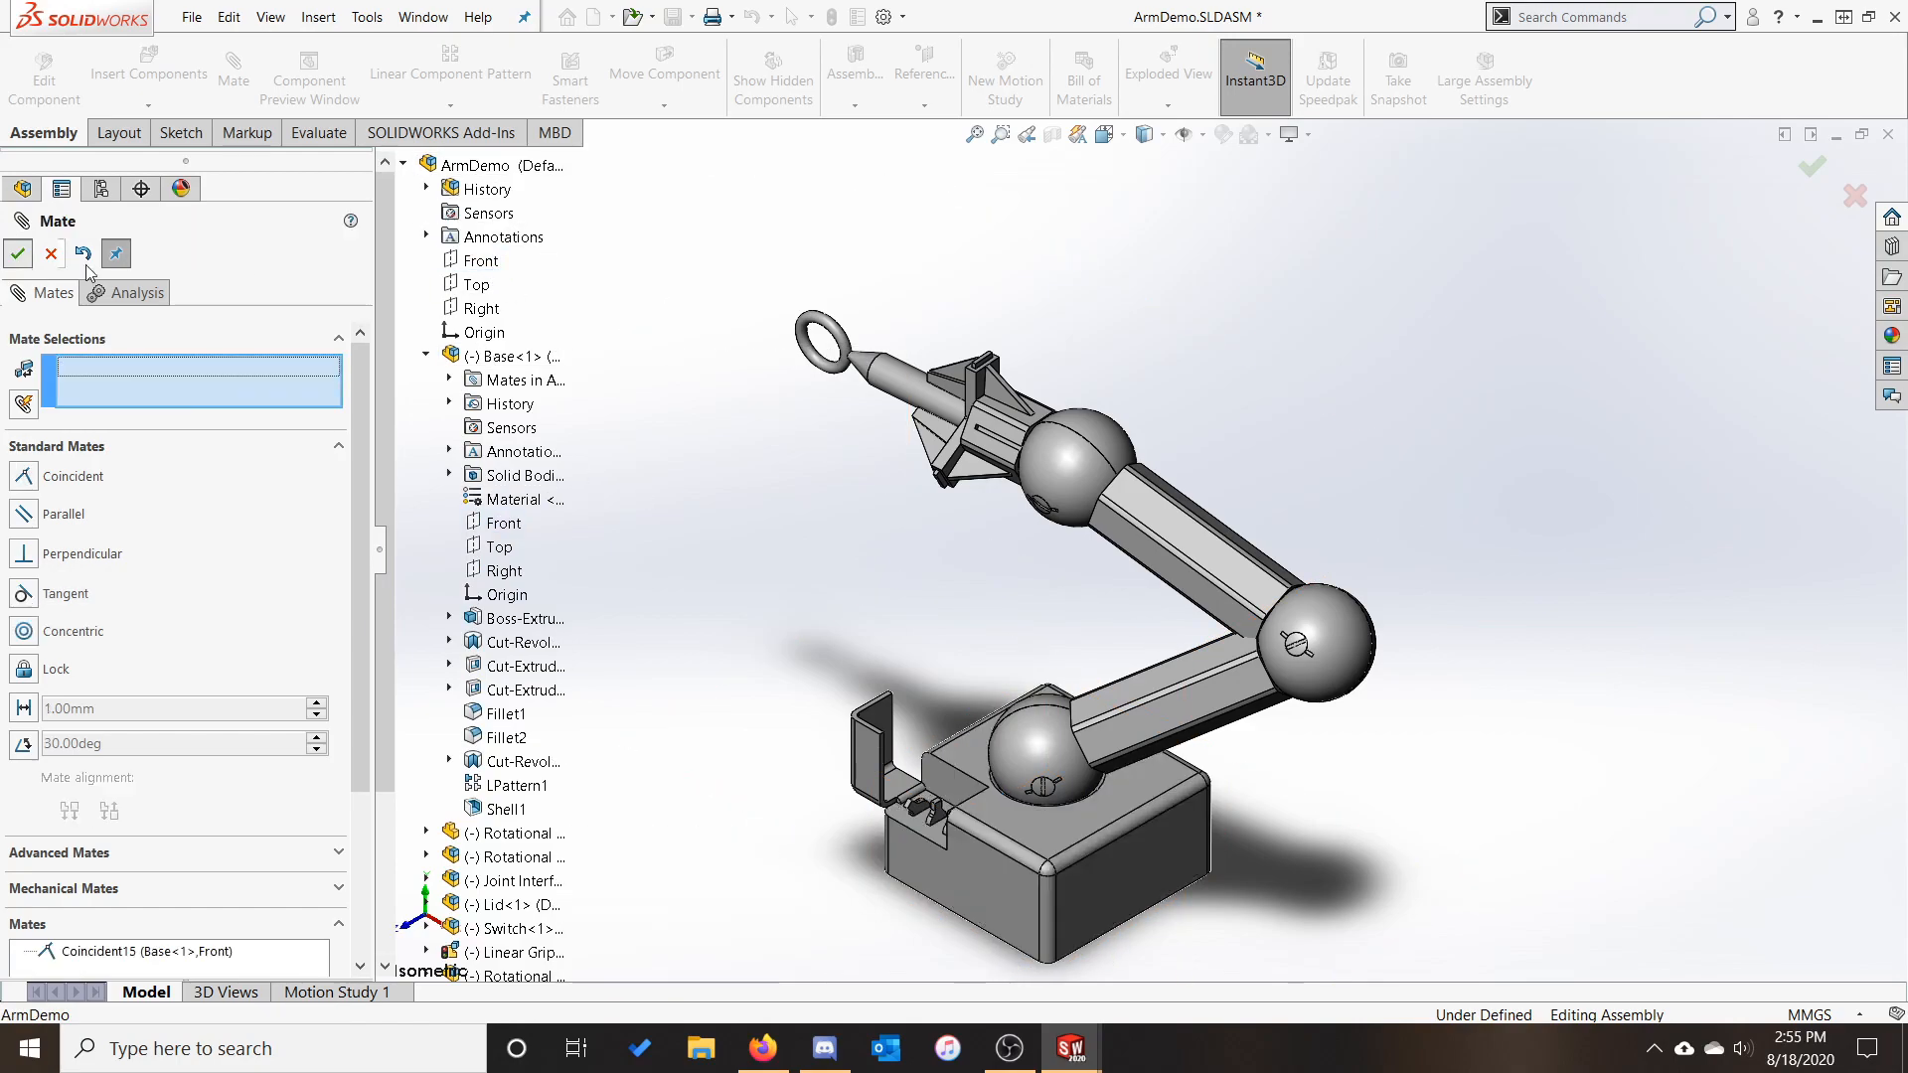
Mate the Base's Top and Right planes coincident with the assembly's Top and Right planes and finish mating
{"action": "left_click", "coordinate": [476, 284]}
{"action": "left_click", "coordinate": [499, 546]}
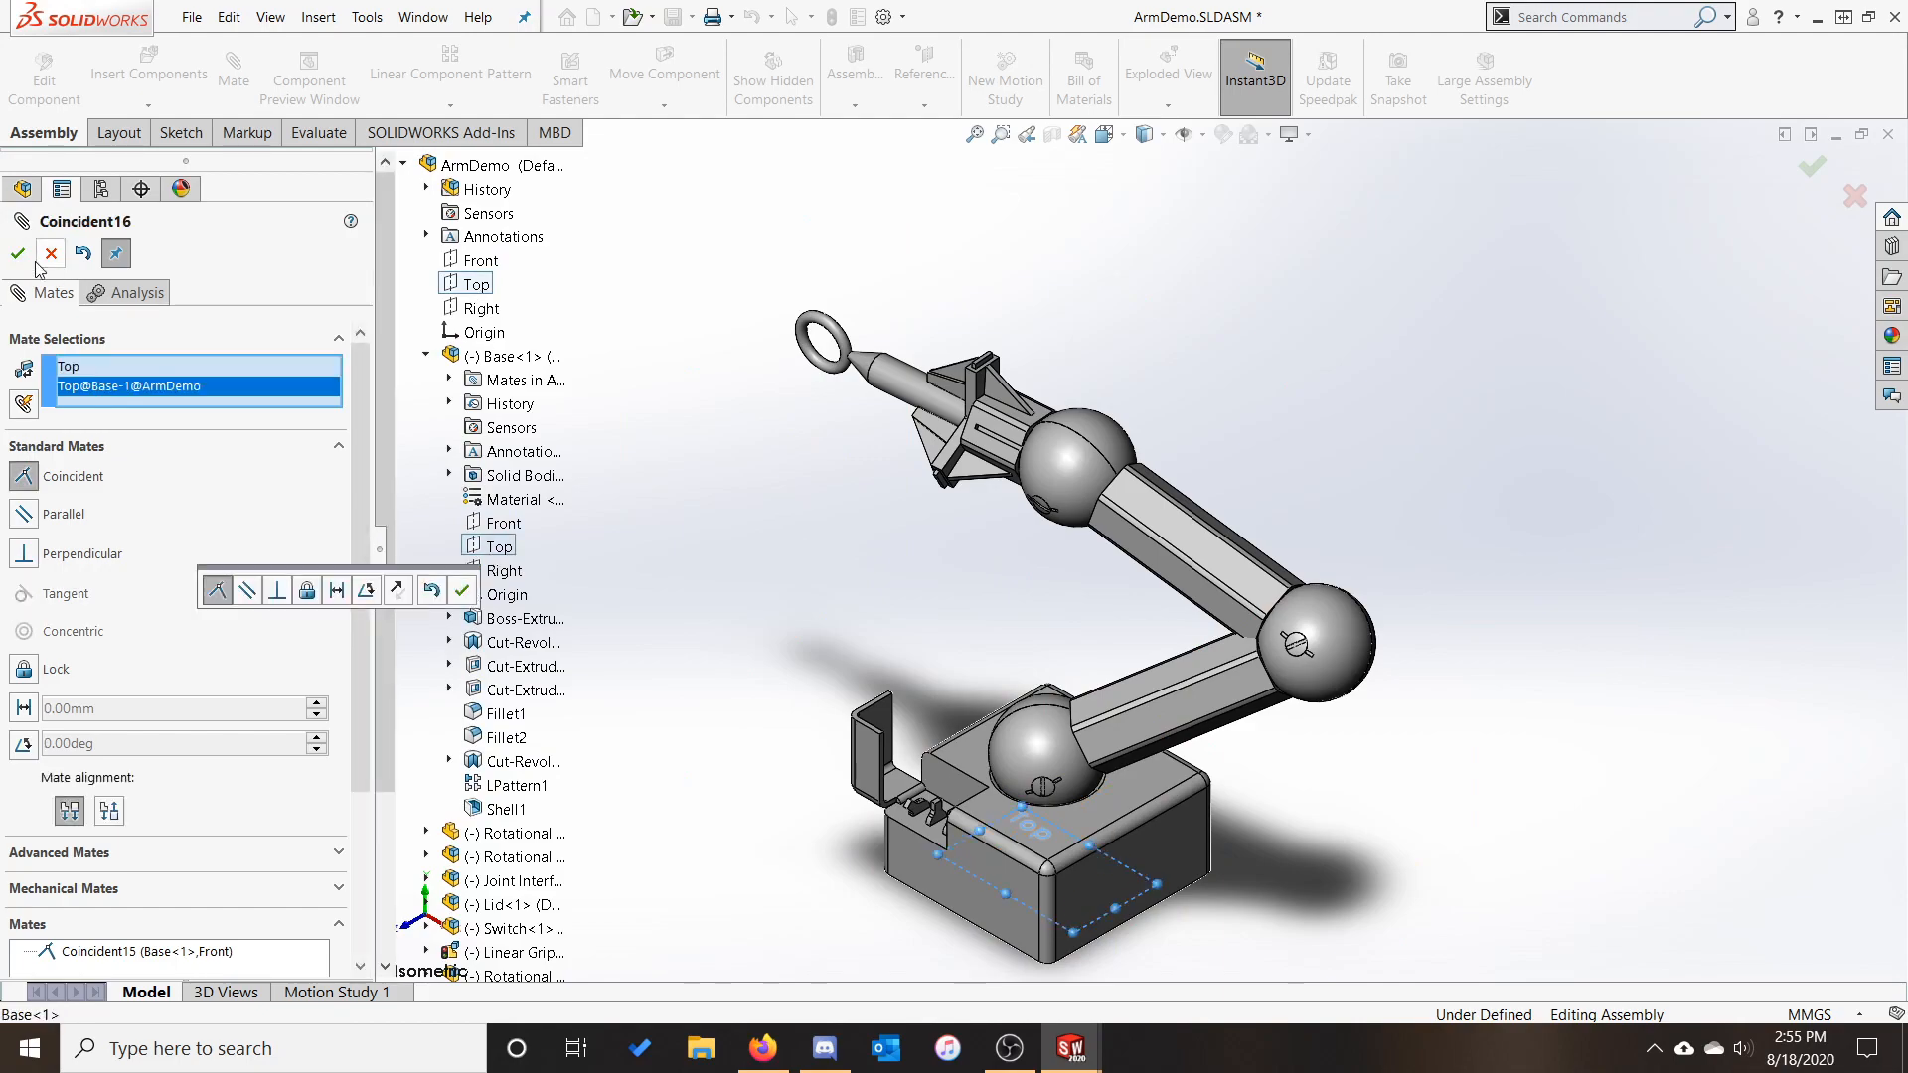
{"action": "left_click", "coordinate": [462, 591]}
{"action": "left_click", "coordinate": [481, 308]}
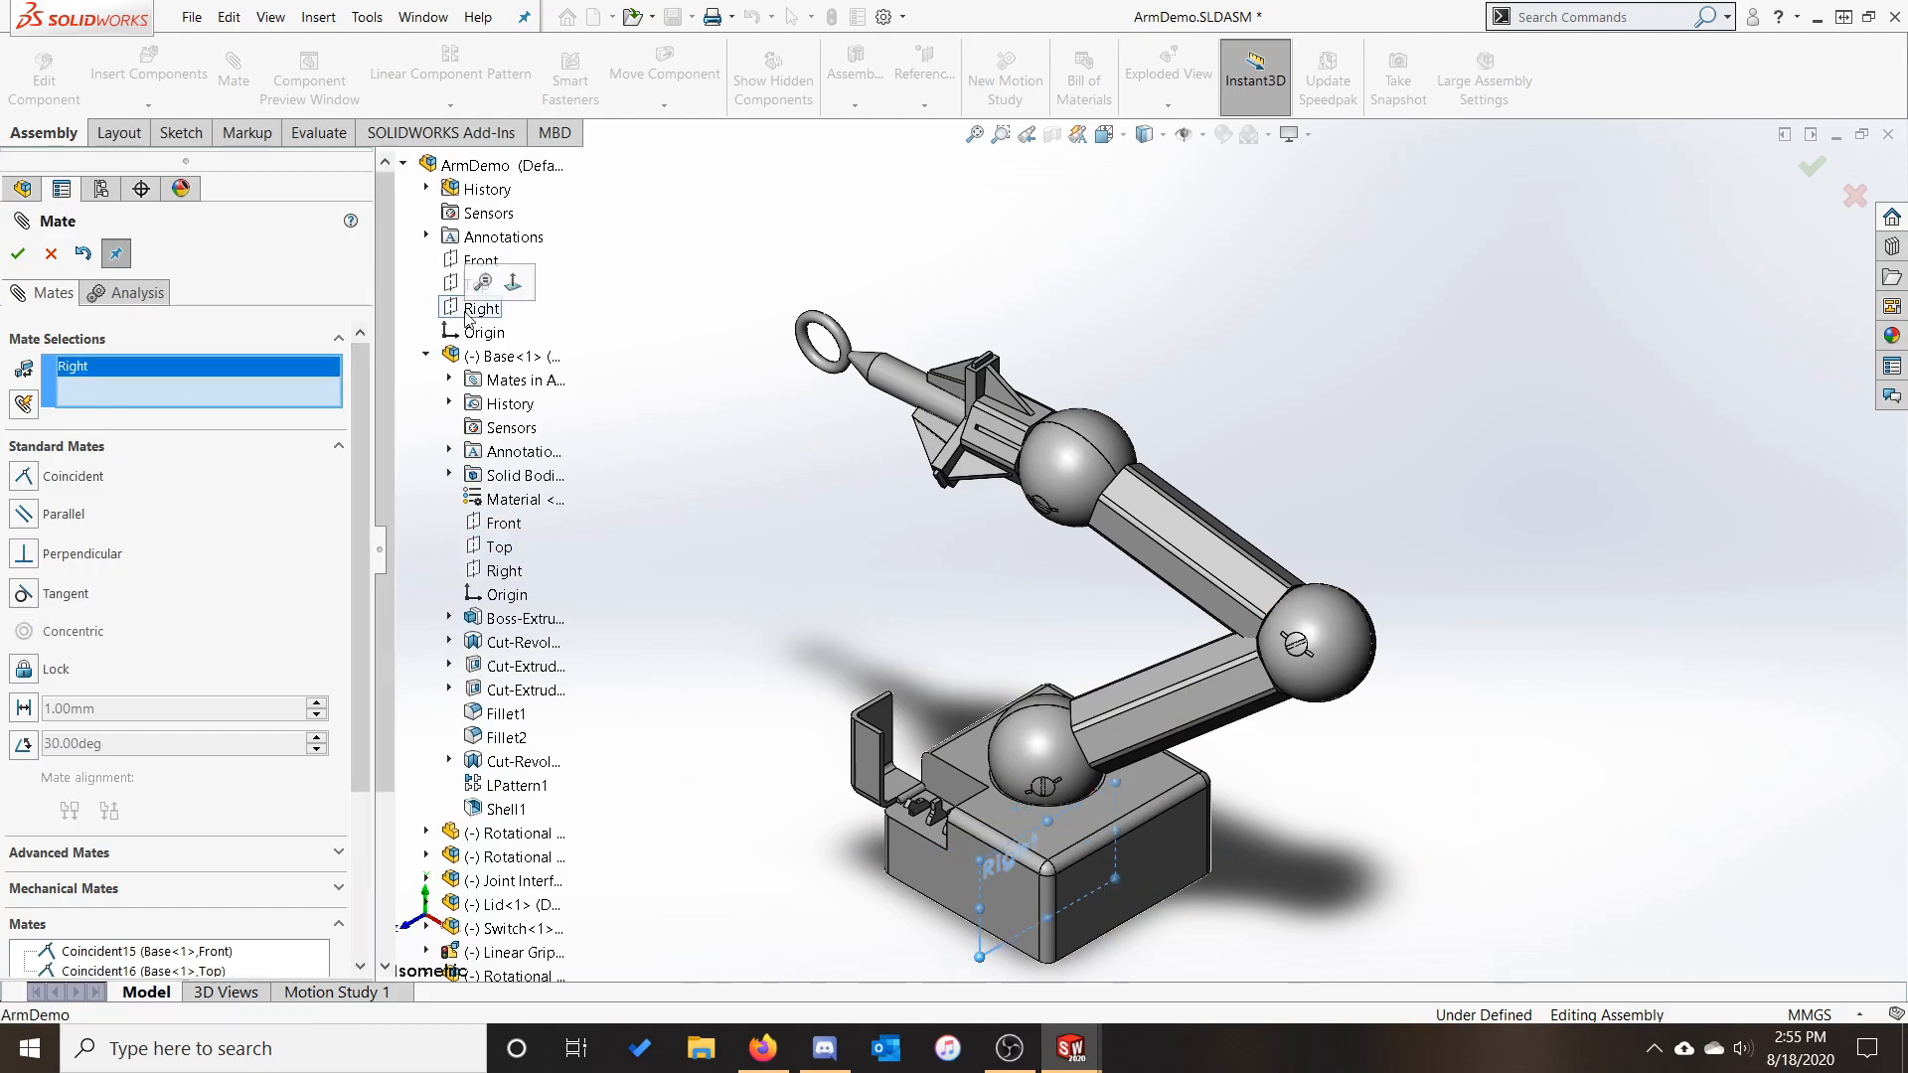
{"action": "left_click", "coordinate": [504, 570]}
{"action": "left_click", "coordinate": [20, 254]}
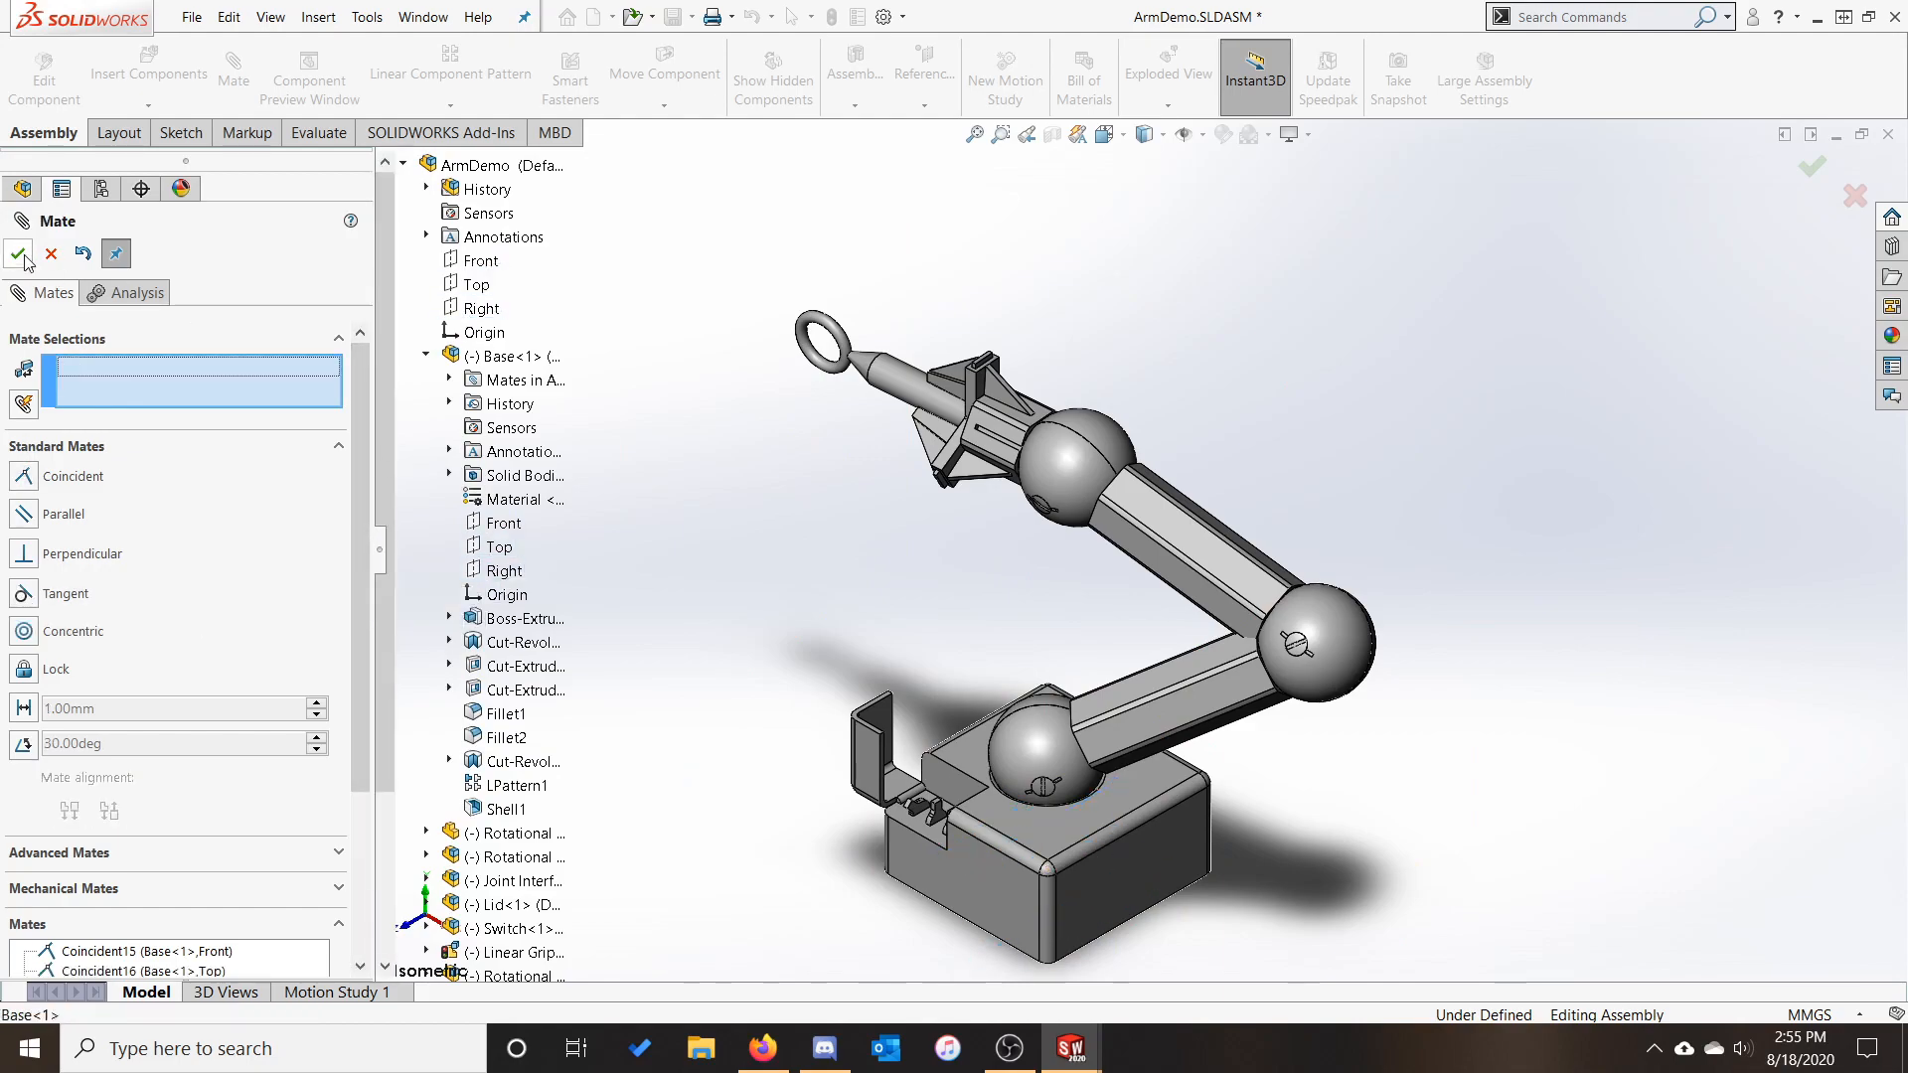
{"action": "left_click", "coordinate": [20, 254]}
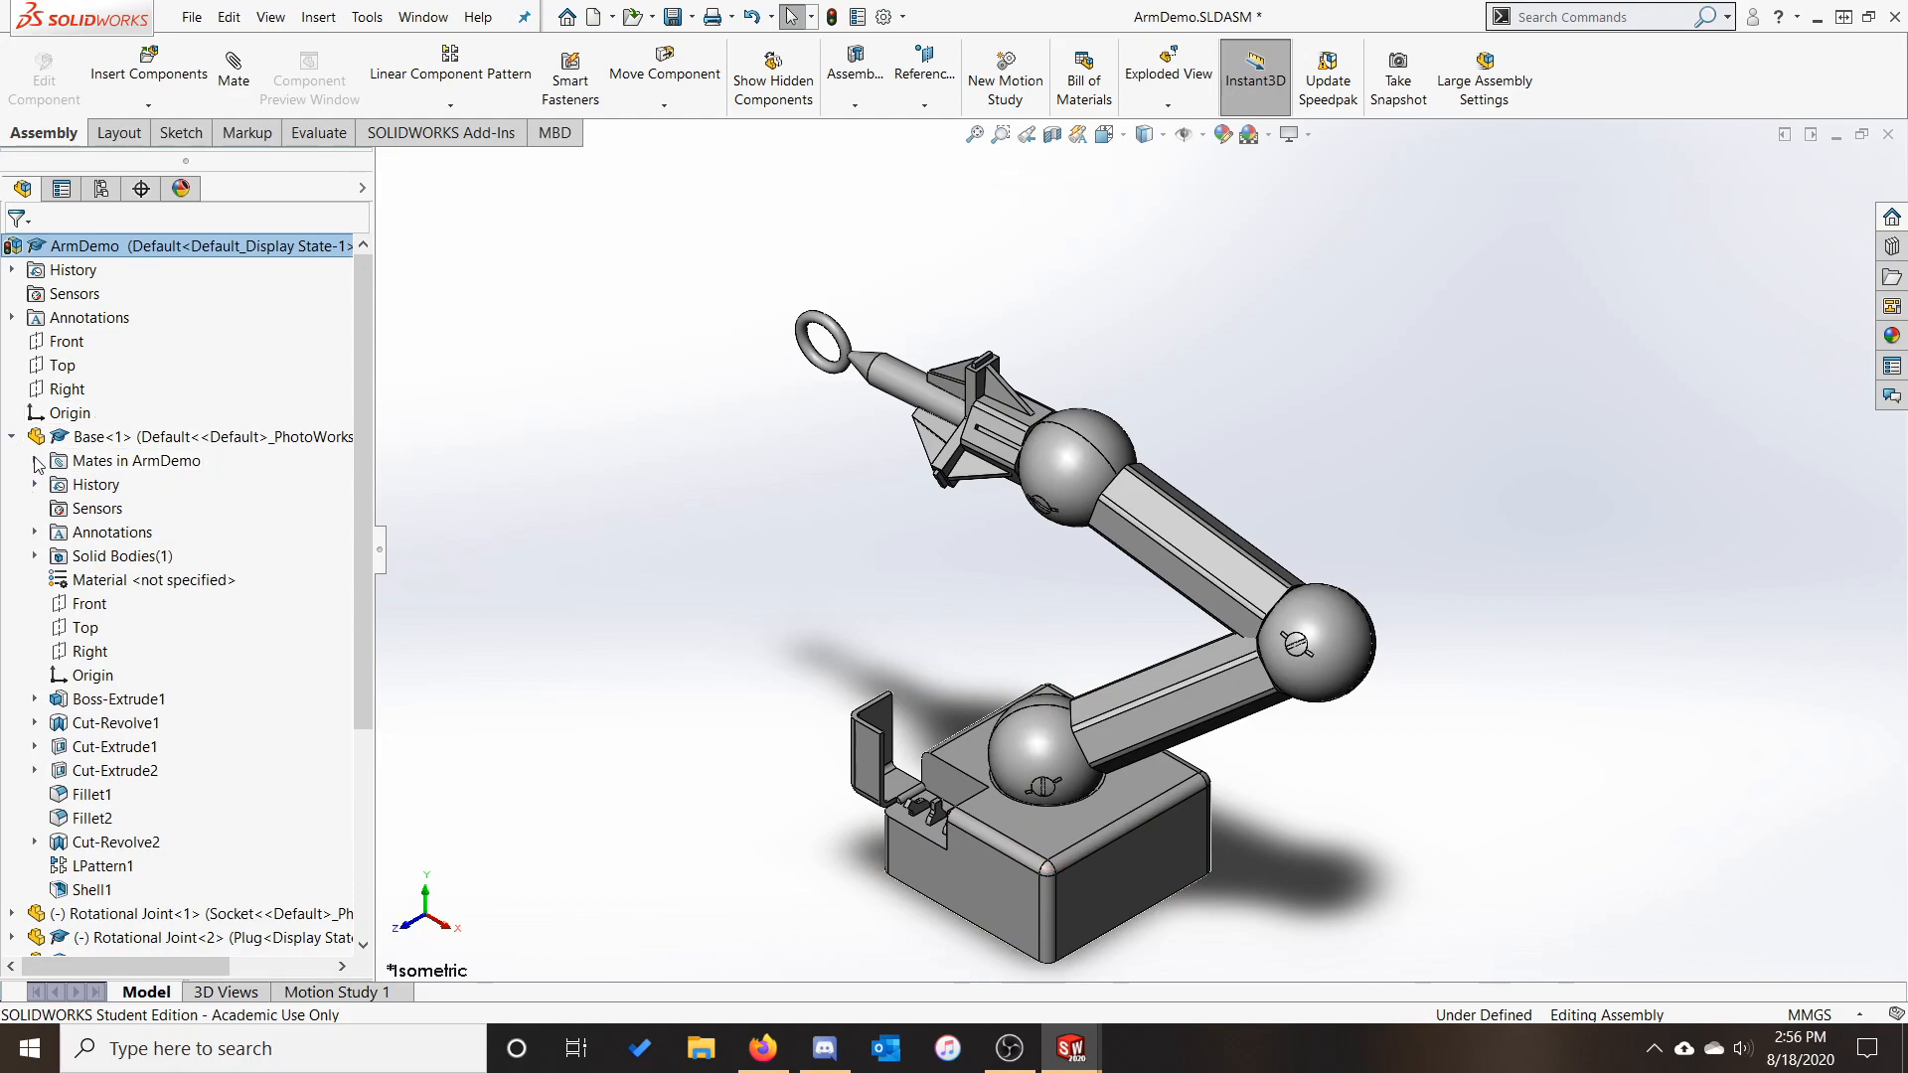
Expand the assembly's list of mates and view the available options for the Concentric3 mate between the Base and Rotational Joint
{"action": "scroll", "coordinate": [35, 462], "scroll_direction": "down", "scroll_amount": 5}
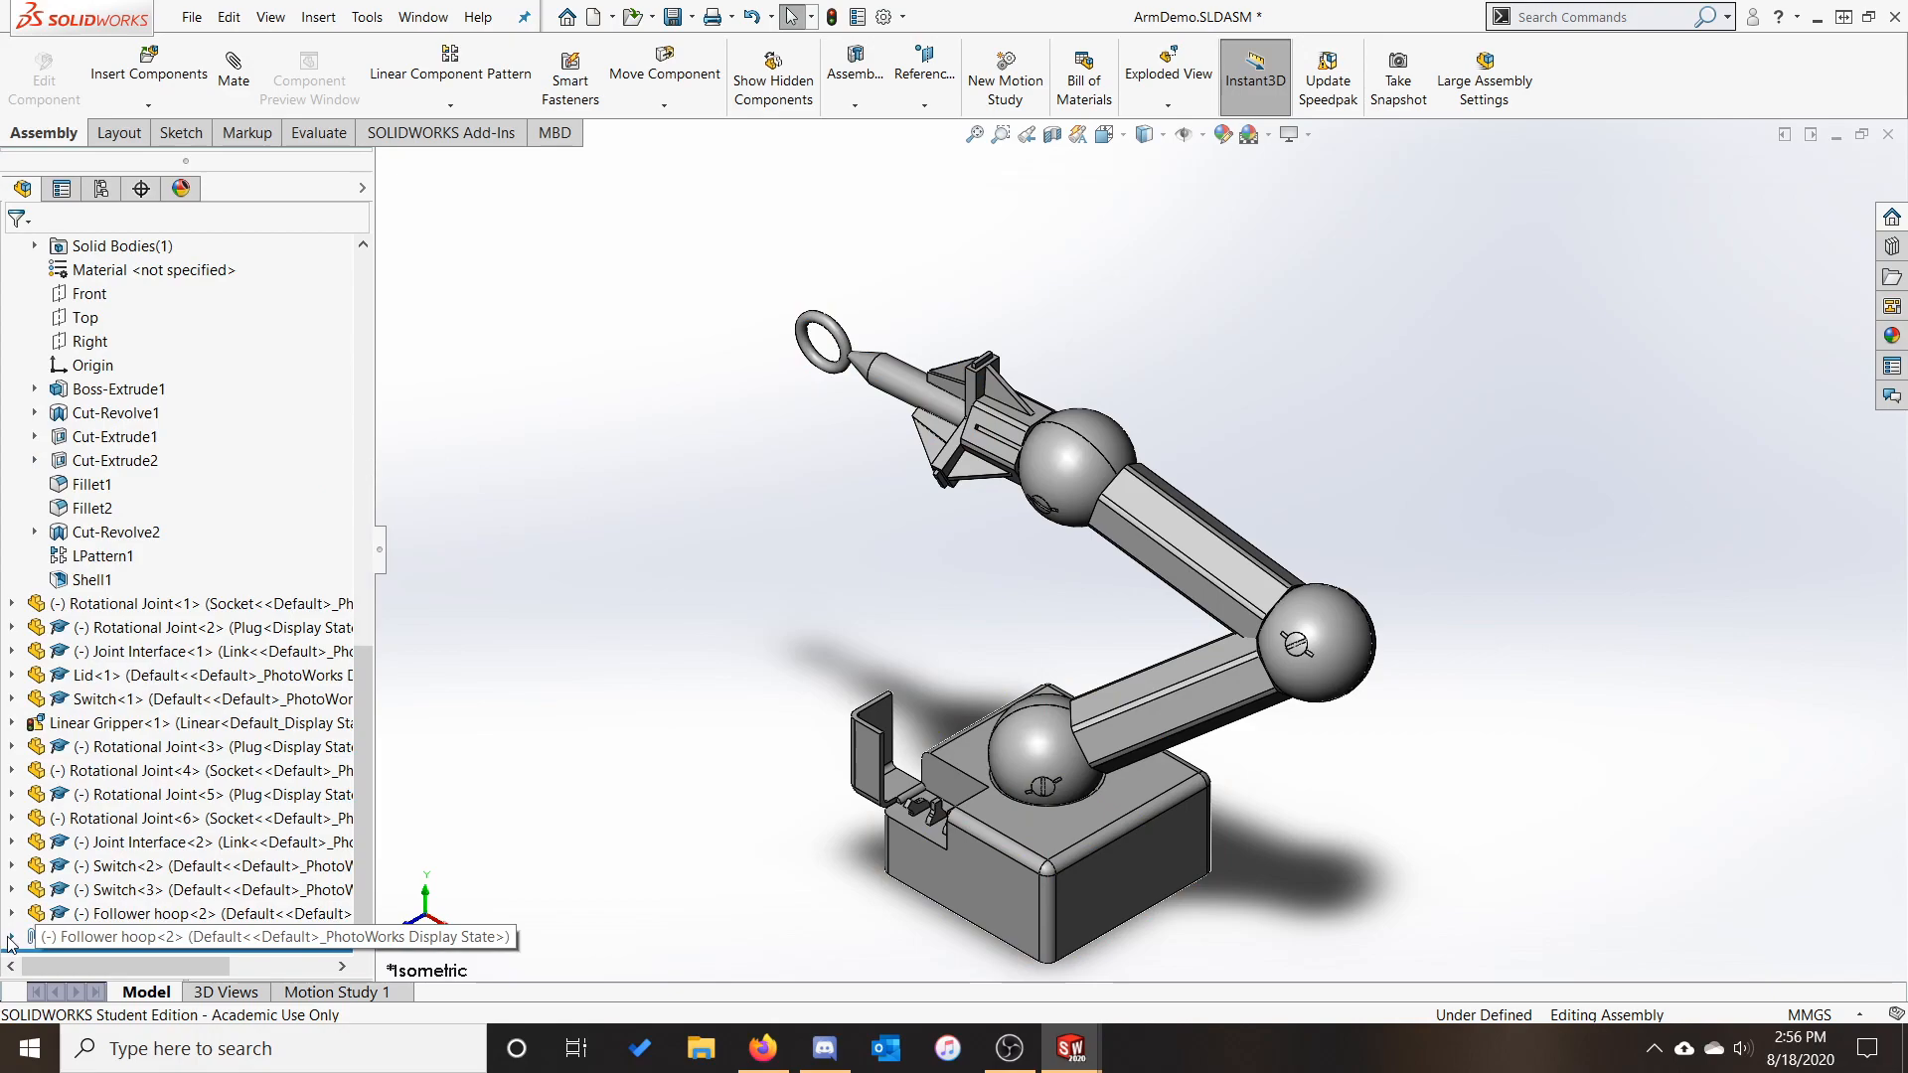
{"action": "left_click", "coordinate": [10, 940]}
{"action": "scroll", "coordinate": [127, 497], "scroll_direction": "up", "scroll_amount": 1}
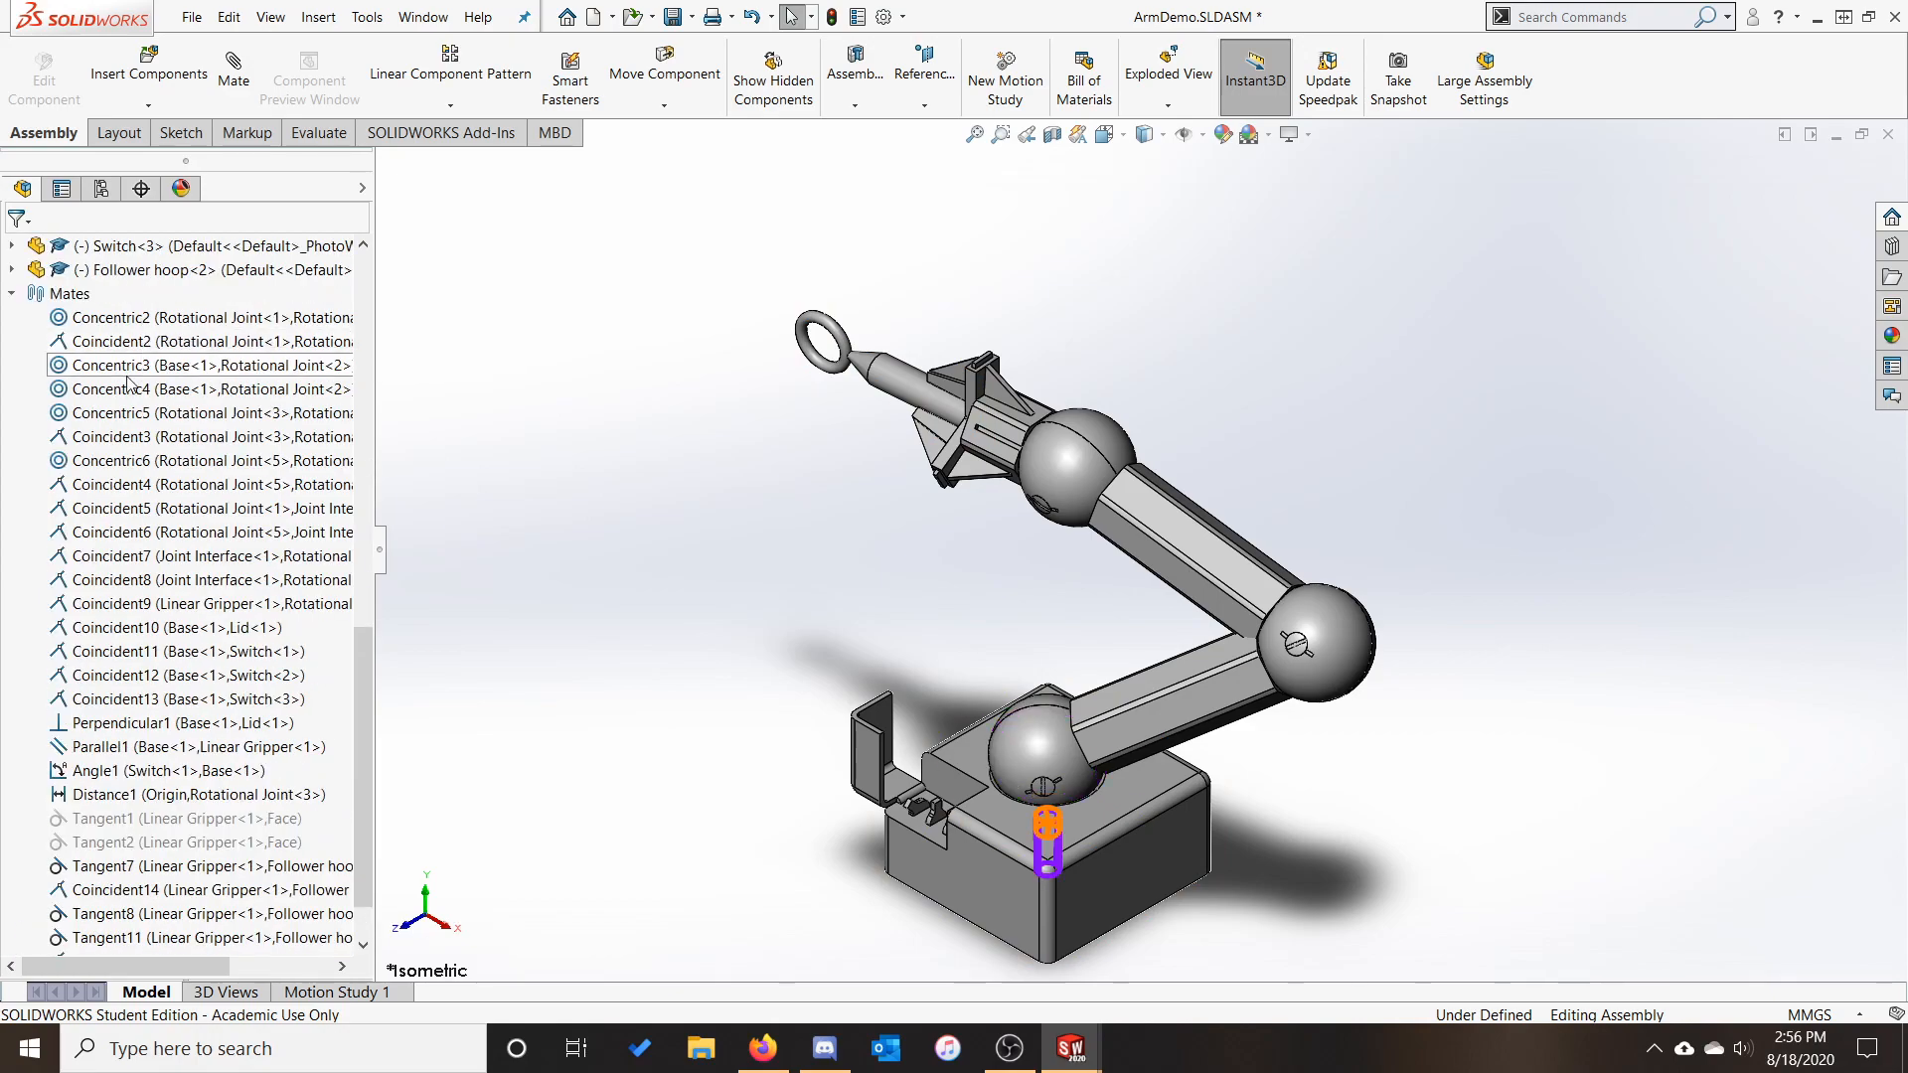
{"action": "right_click", "coordinate": [127, 375]}
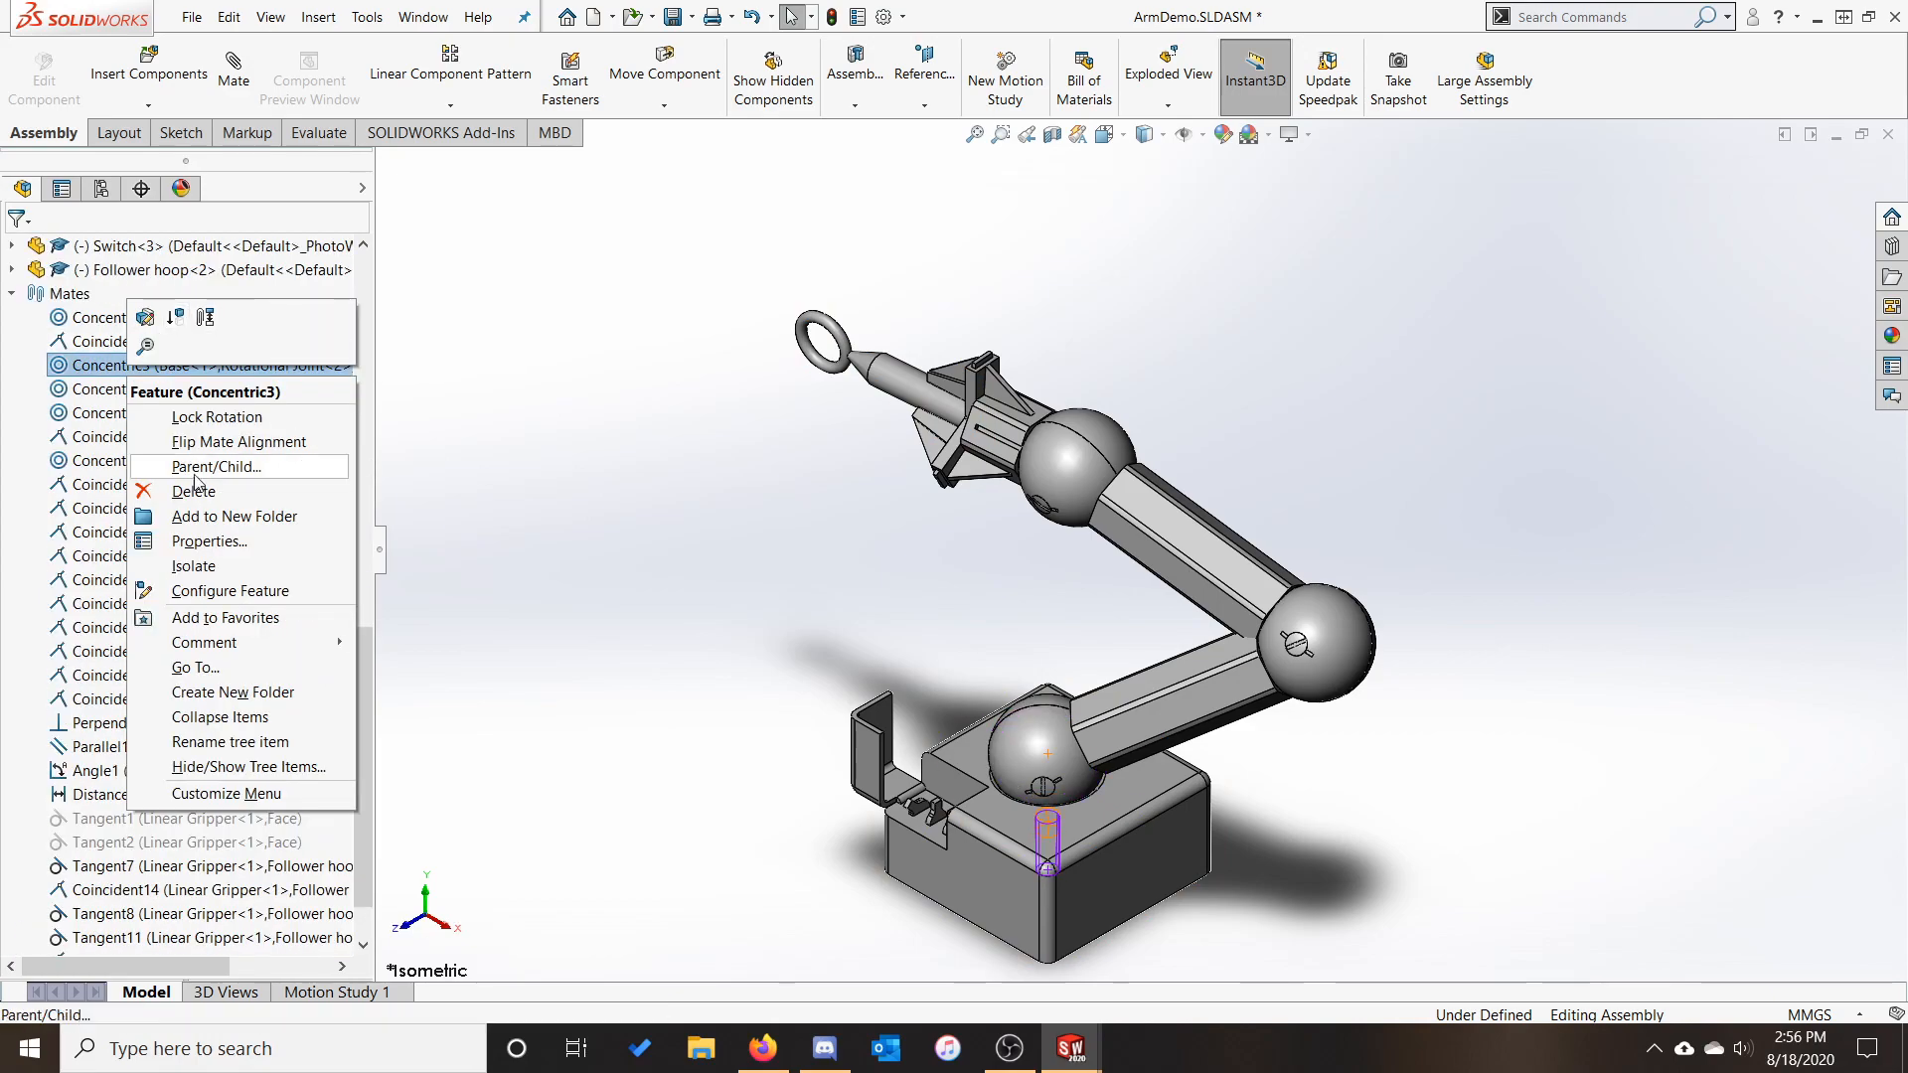
{"action": "left_click", "coordinate": [721, 586]}
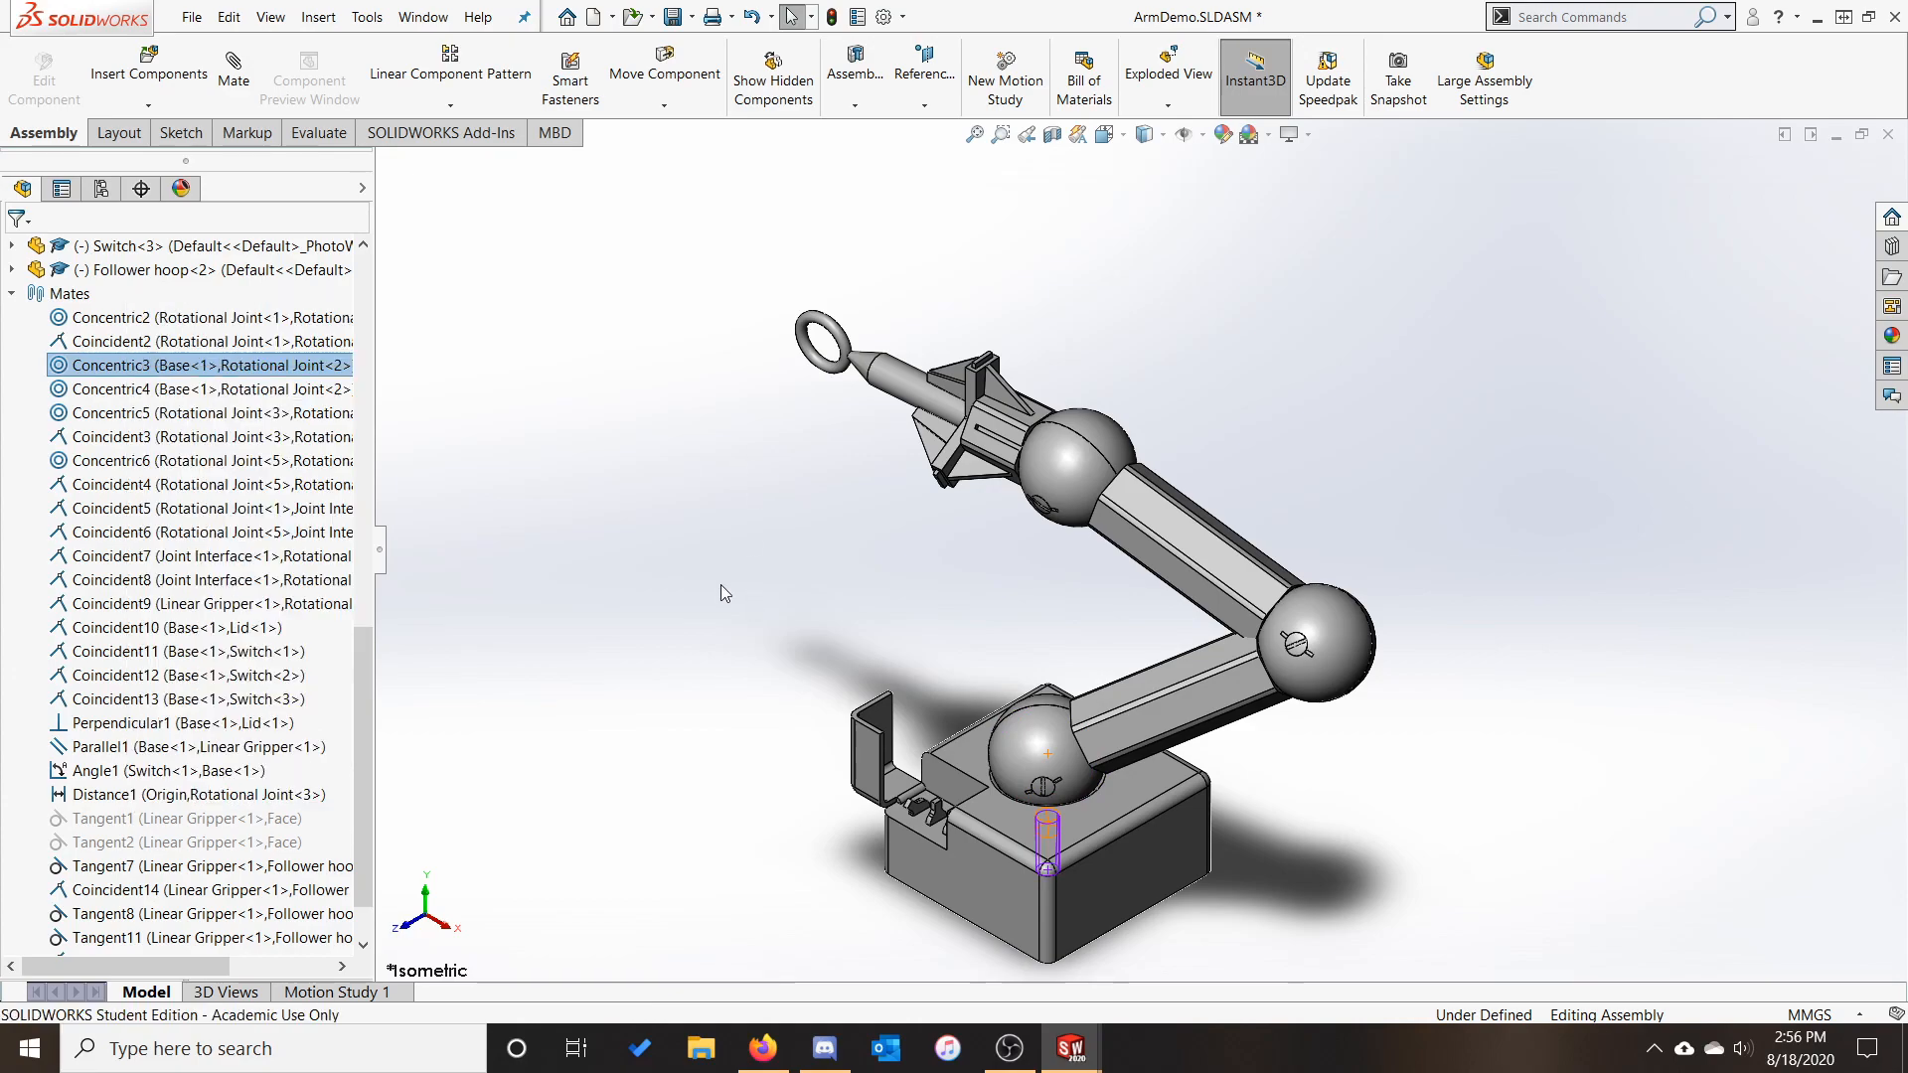
Add a new assembly configuration named Rotational
{"action": "left_click", "coordinate": [12, 293]}
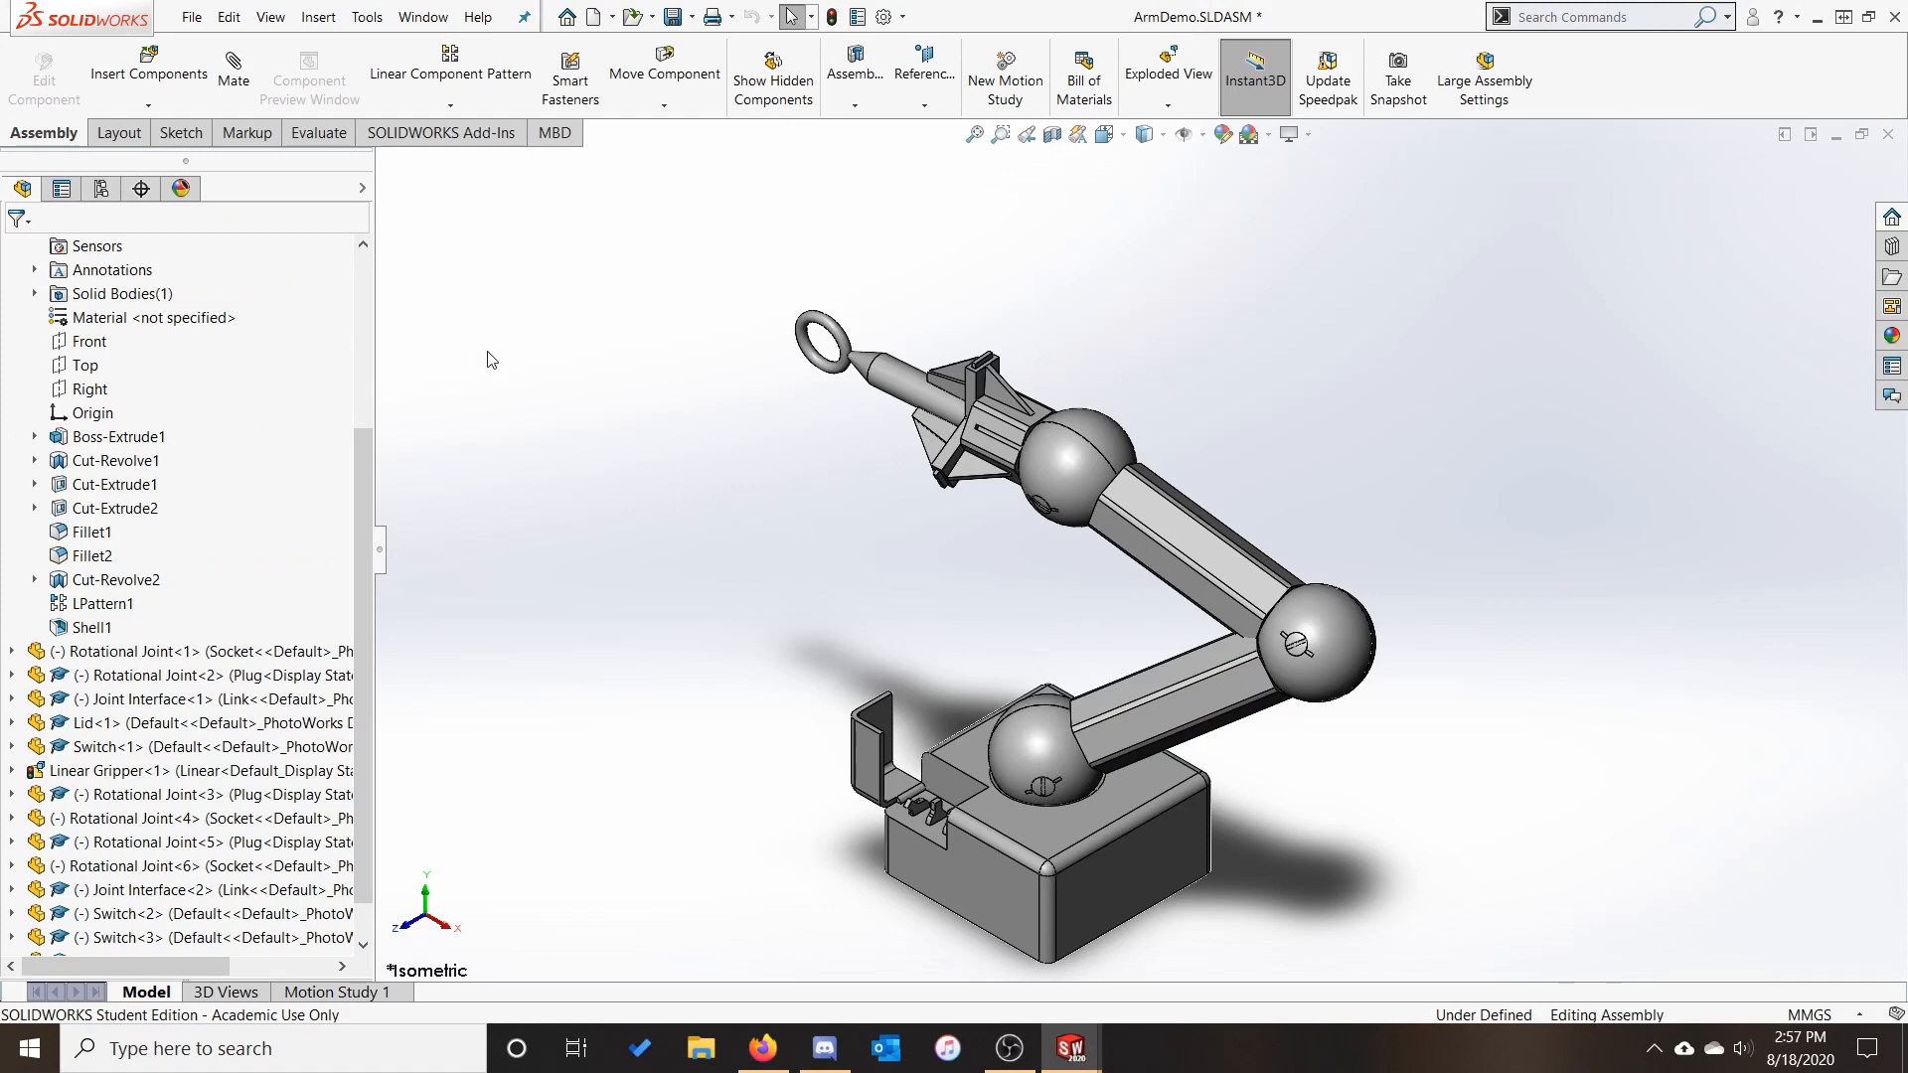
{"action": "left_click", "coordinate": [103, 192]}
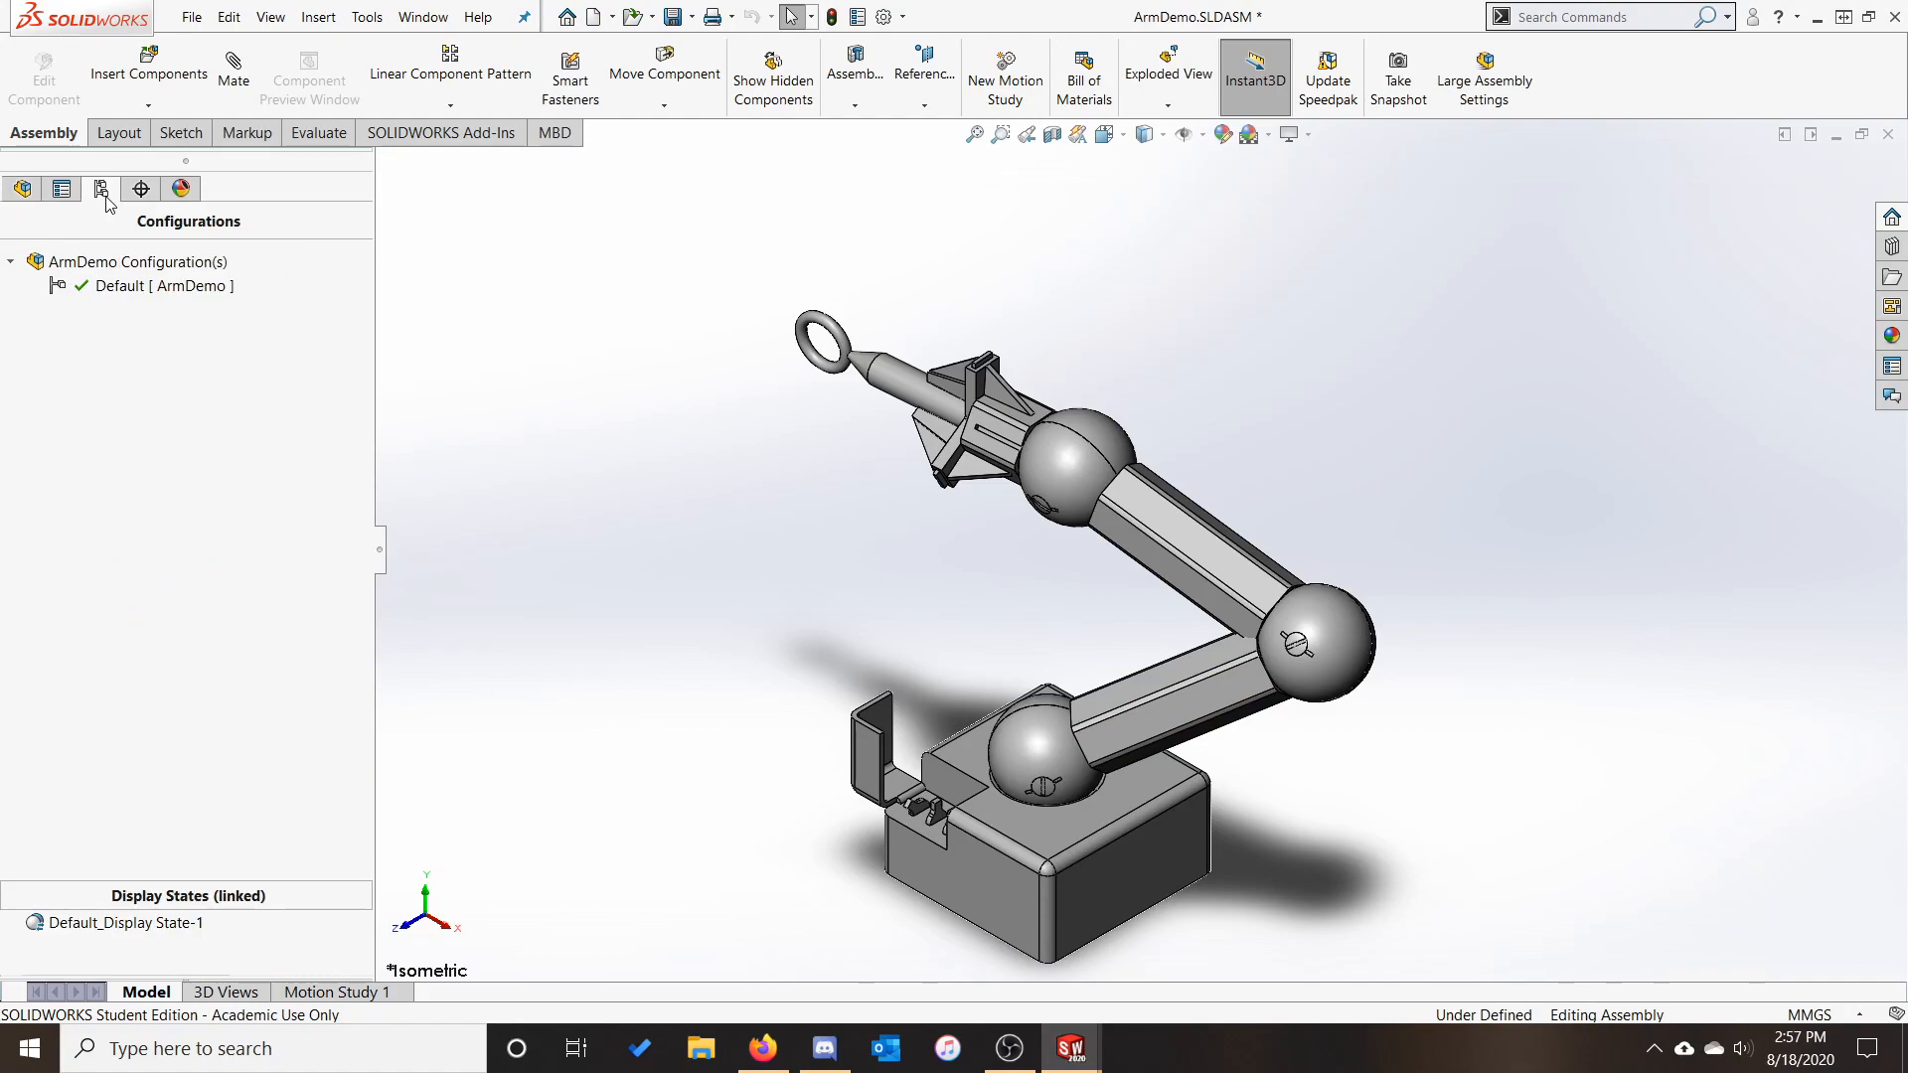
{"action": "right_click", "coordinate": [64, 515]}
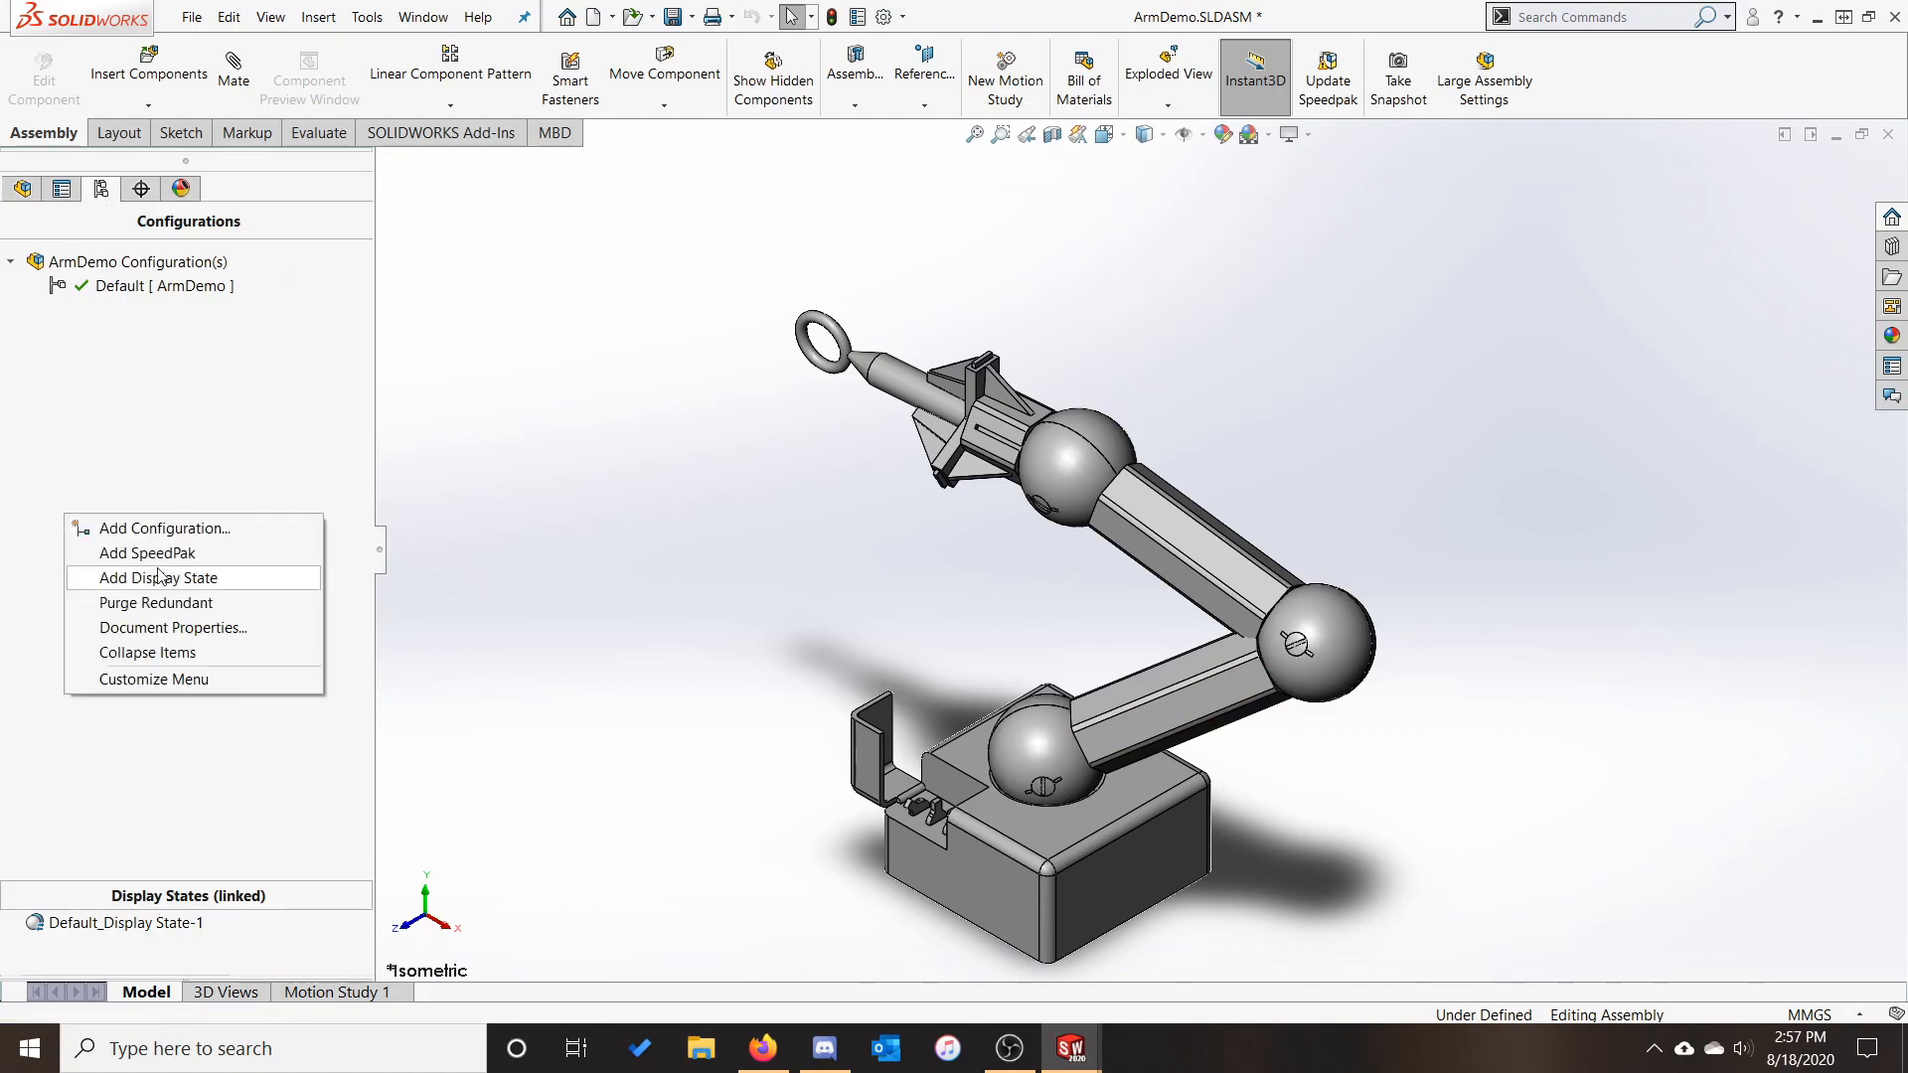
{"action": "left_click", "coordinate": [185, 532]}
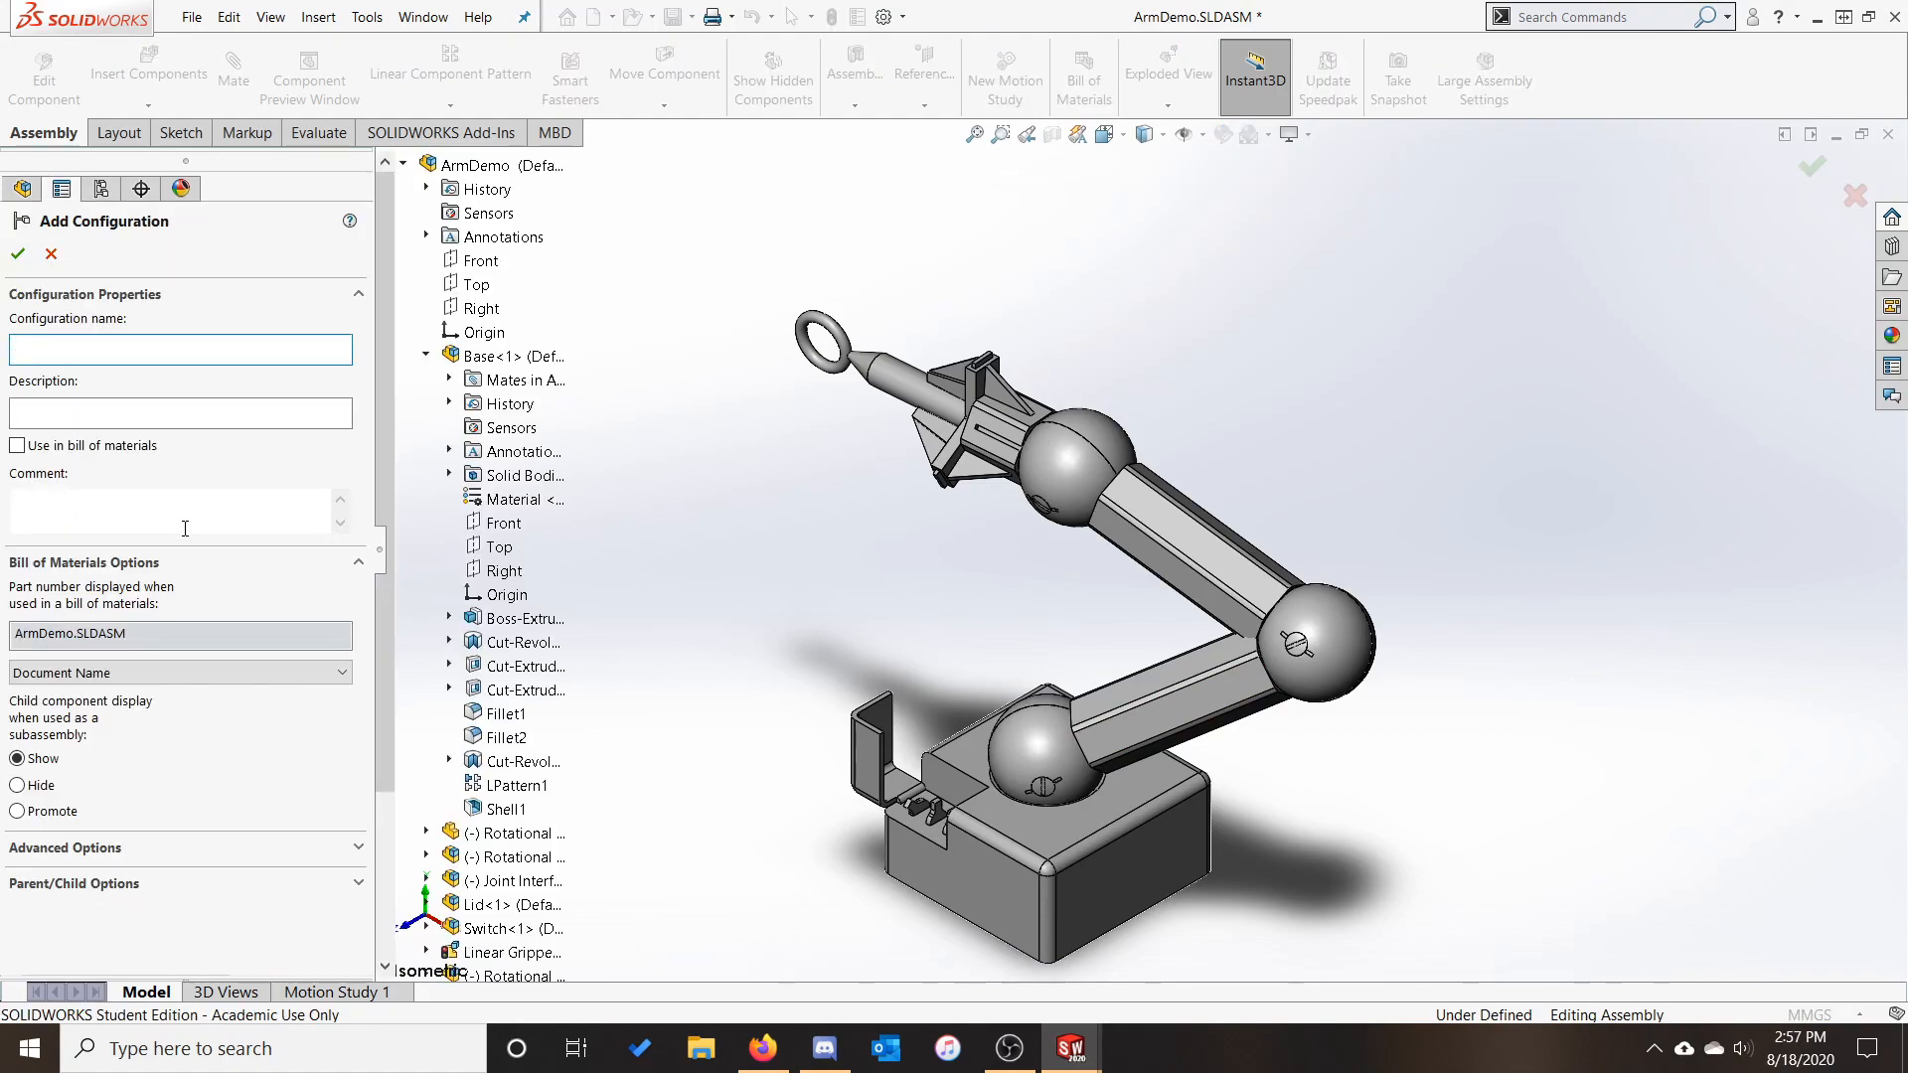
{"action": "type", "text": "Rotational"}
{"action": "key", "text": "Tab"}
{"action": "left_click", "coordinate": [18, 254]}
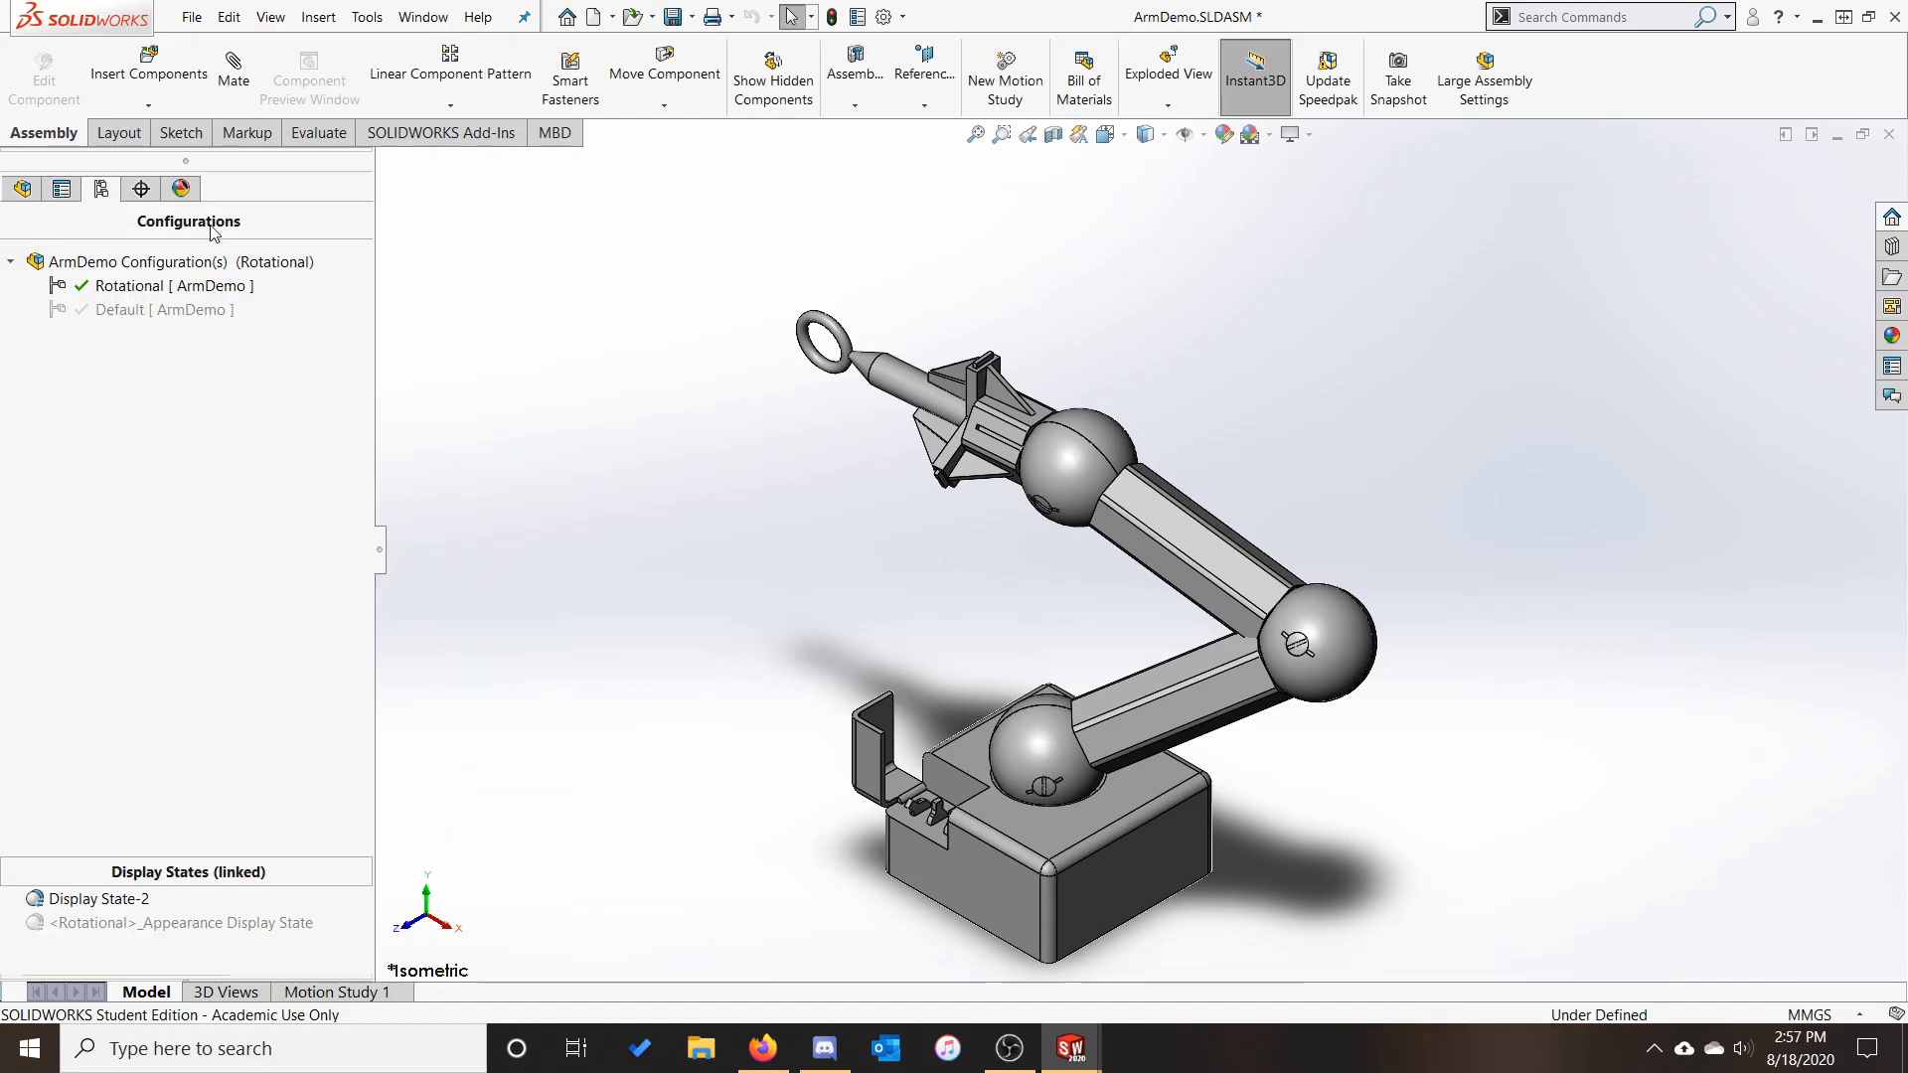
Configure the Linear Gripper and Follower hoop components so that both are suppressed in the Rotational configuration
{"action": "left_click", "coordinate": [22, 187]}
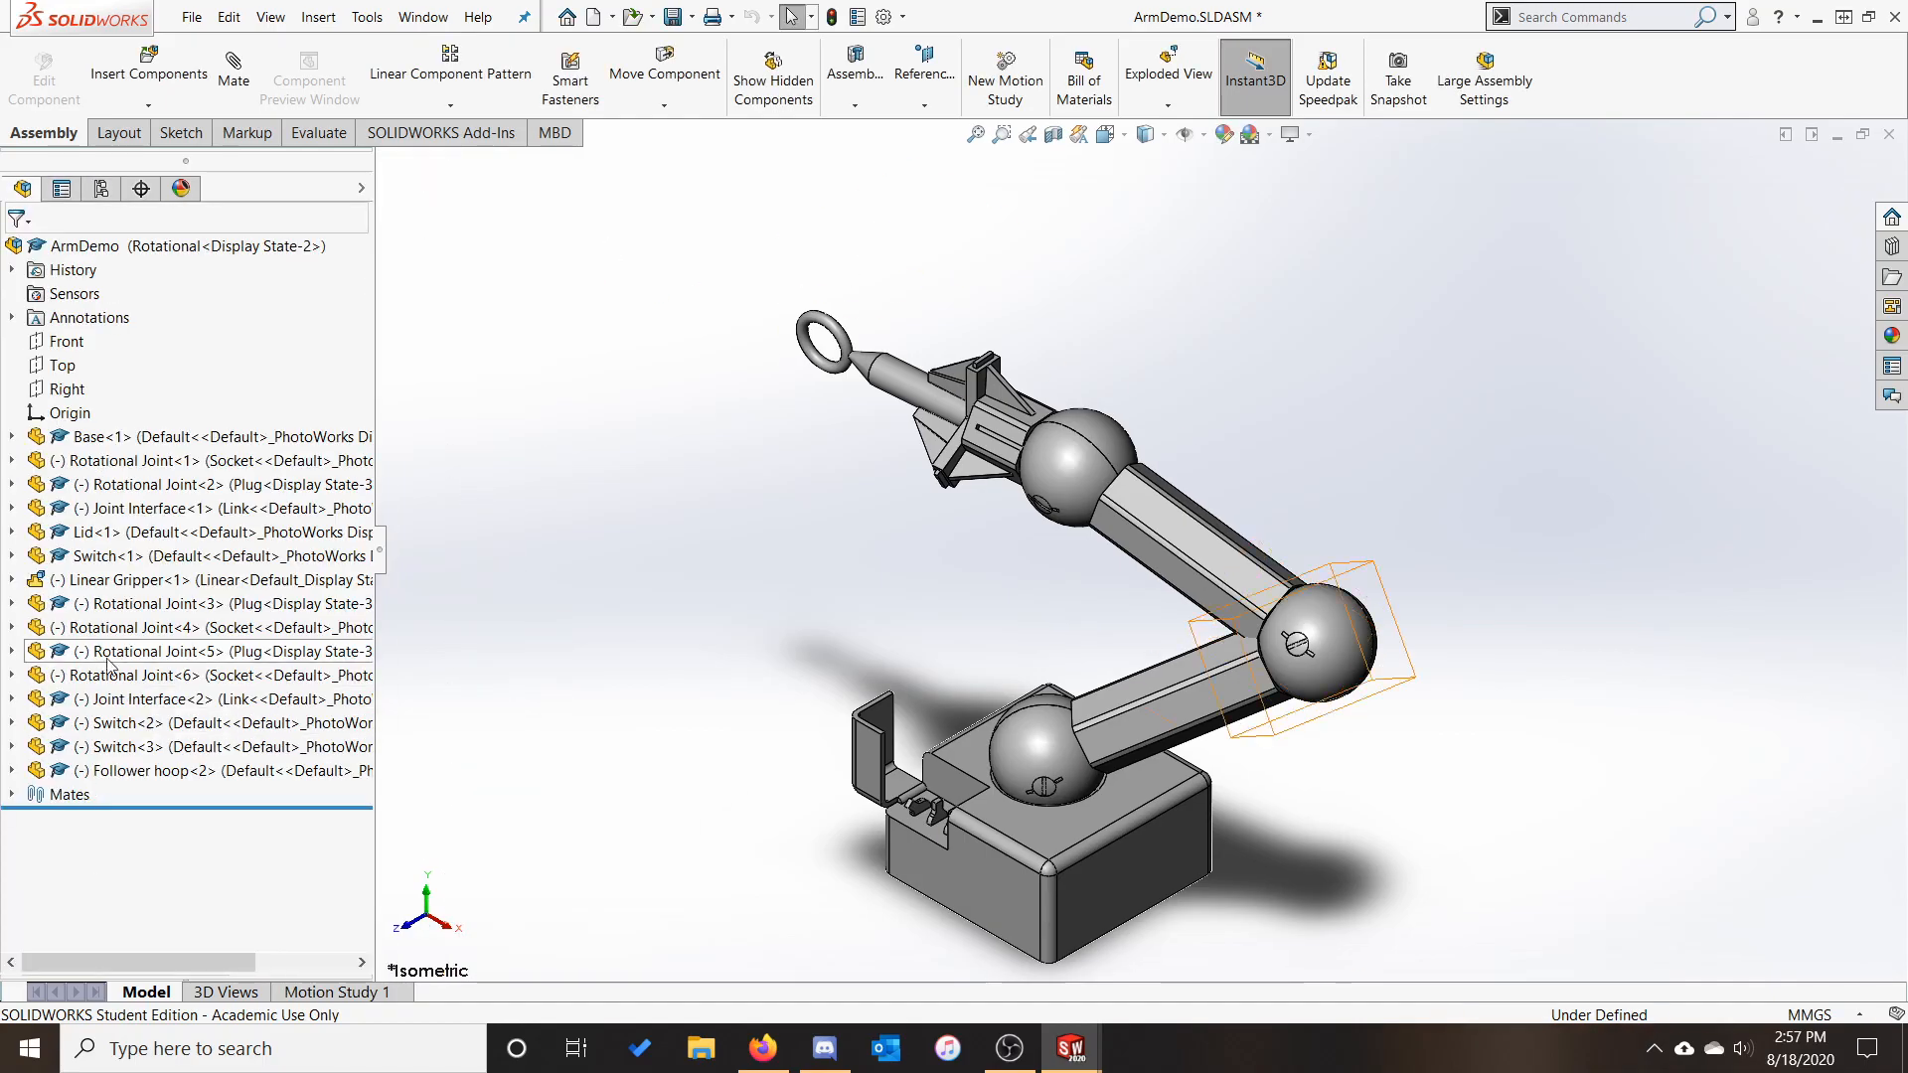
{"action": "left_click", "coordinate": [119, 579]}
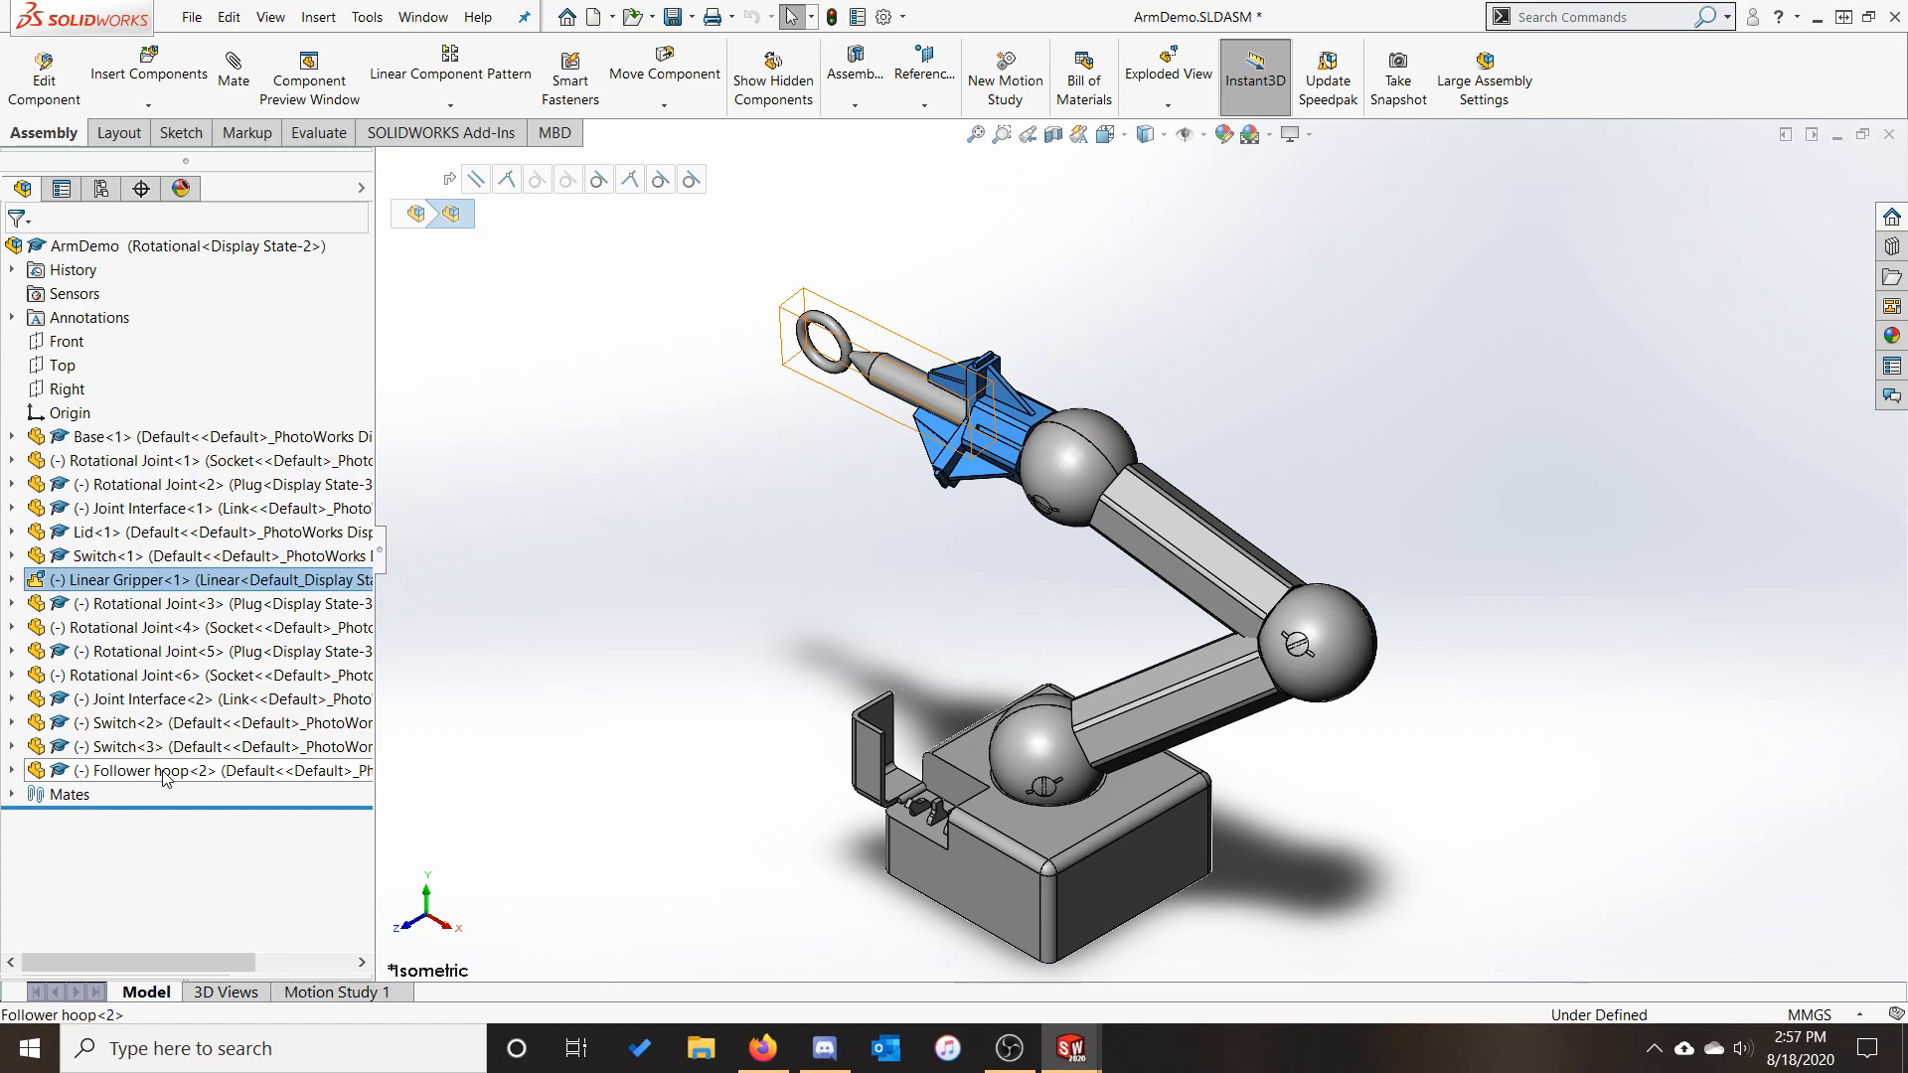
{"action": "left_click", "coordinate": [157, 774], "text": "ctrl"}
{"action": "right_click", "coordinate": [147, 777]}
{"action": "left_click", "coordinate": [322, 606]}
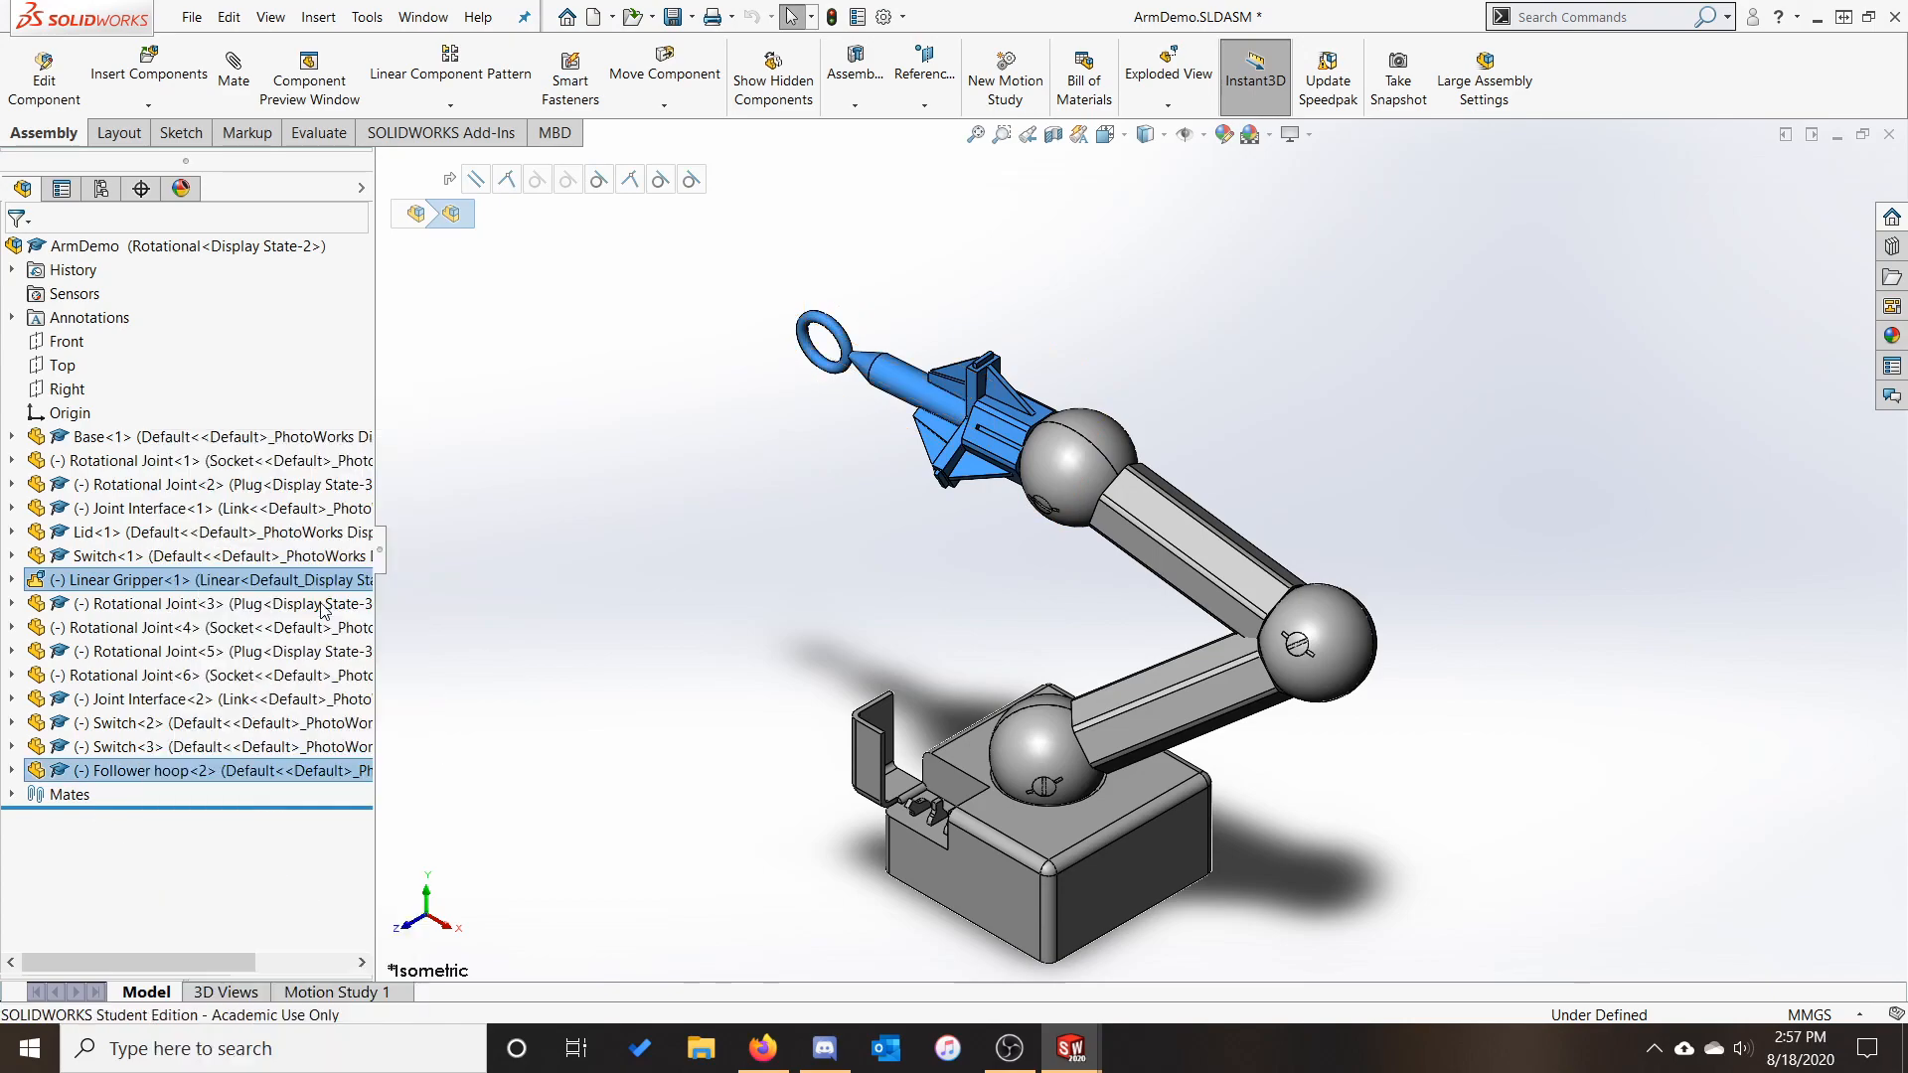
{"action": "left_click", "coordinate": [1138, 566]}
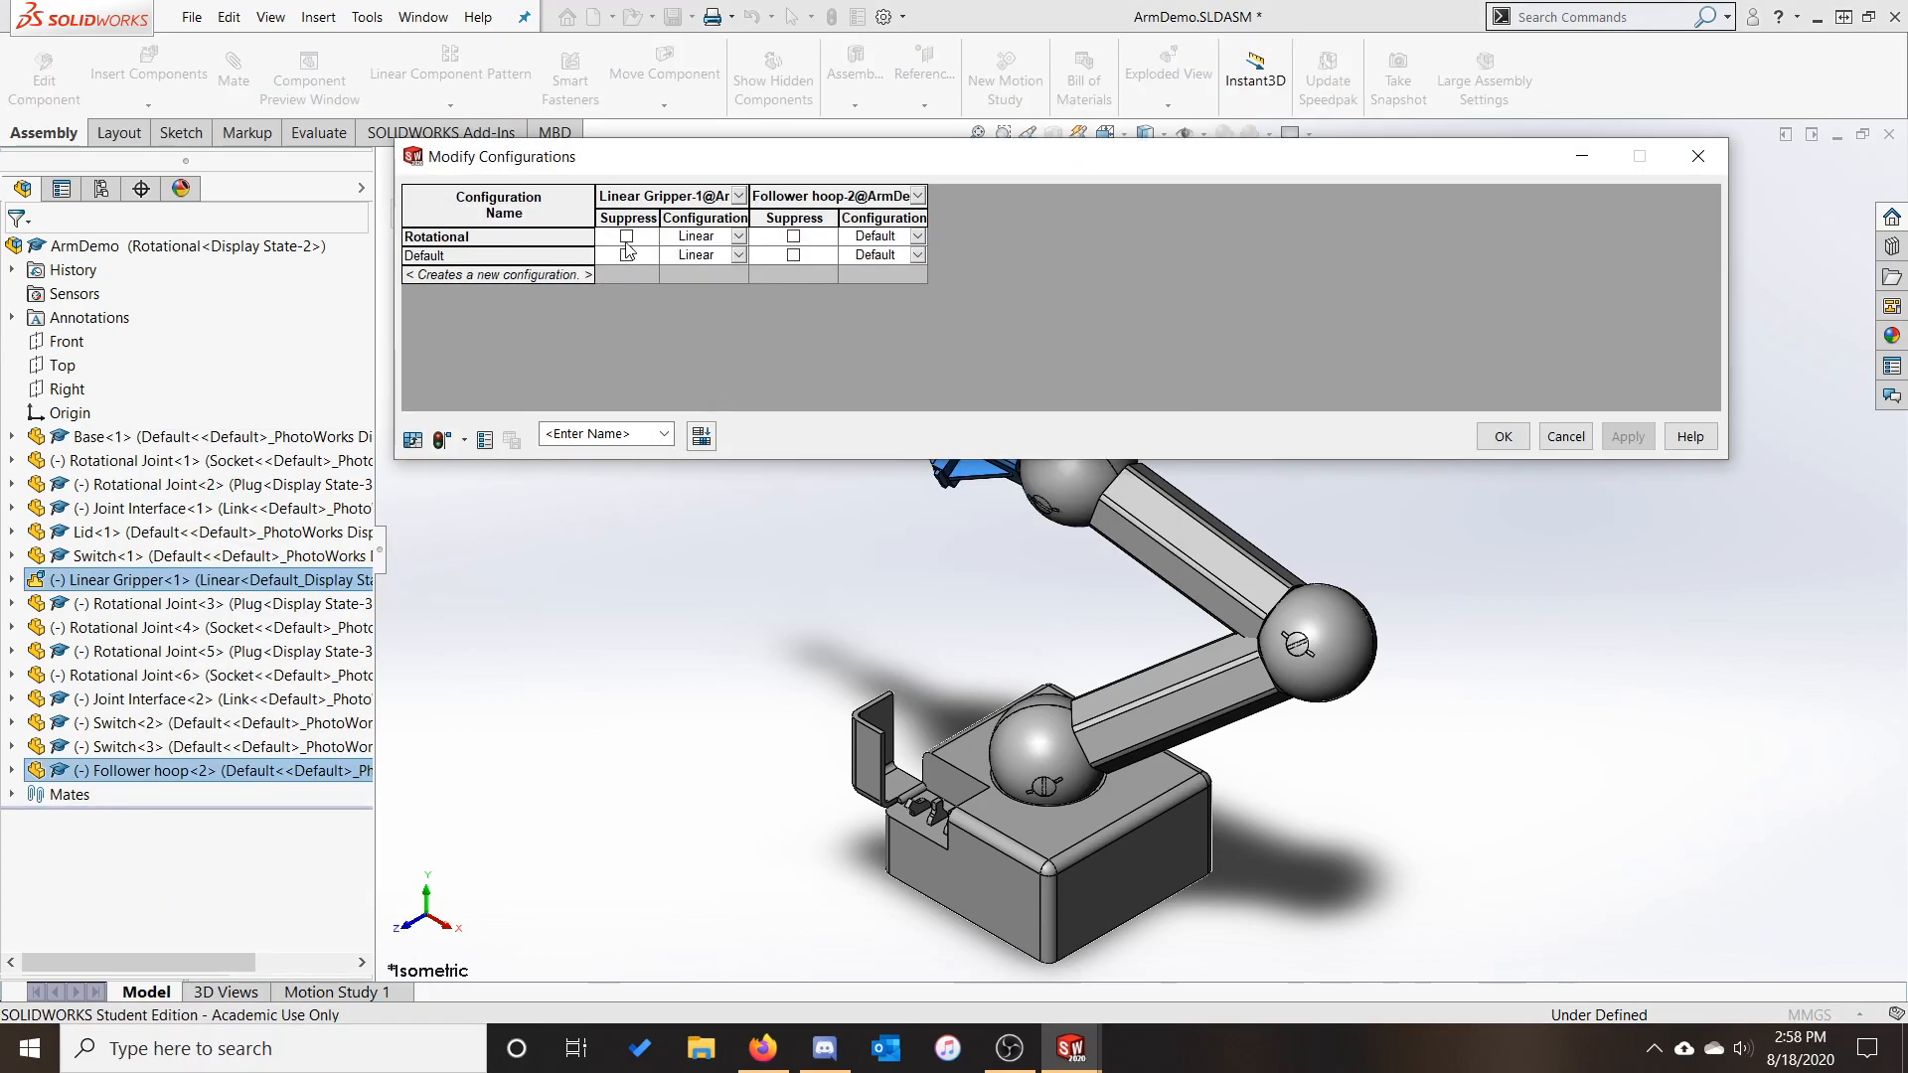
{"action": "left_click", "coordinate": [626, 236]}
{"action": "left_click", "coordinate": [795, 238]}
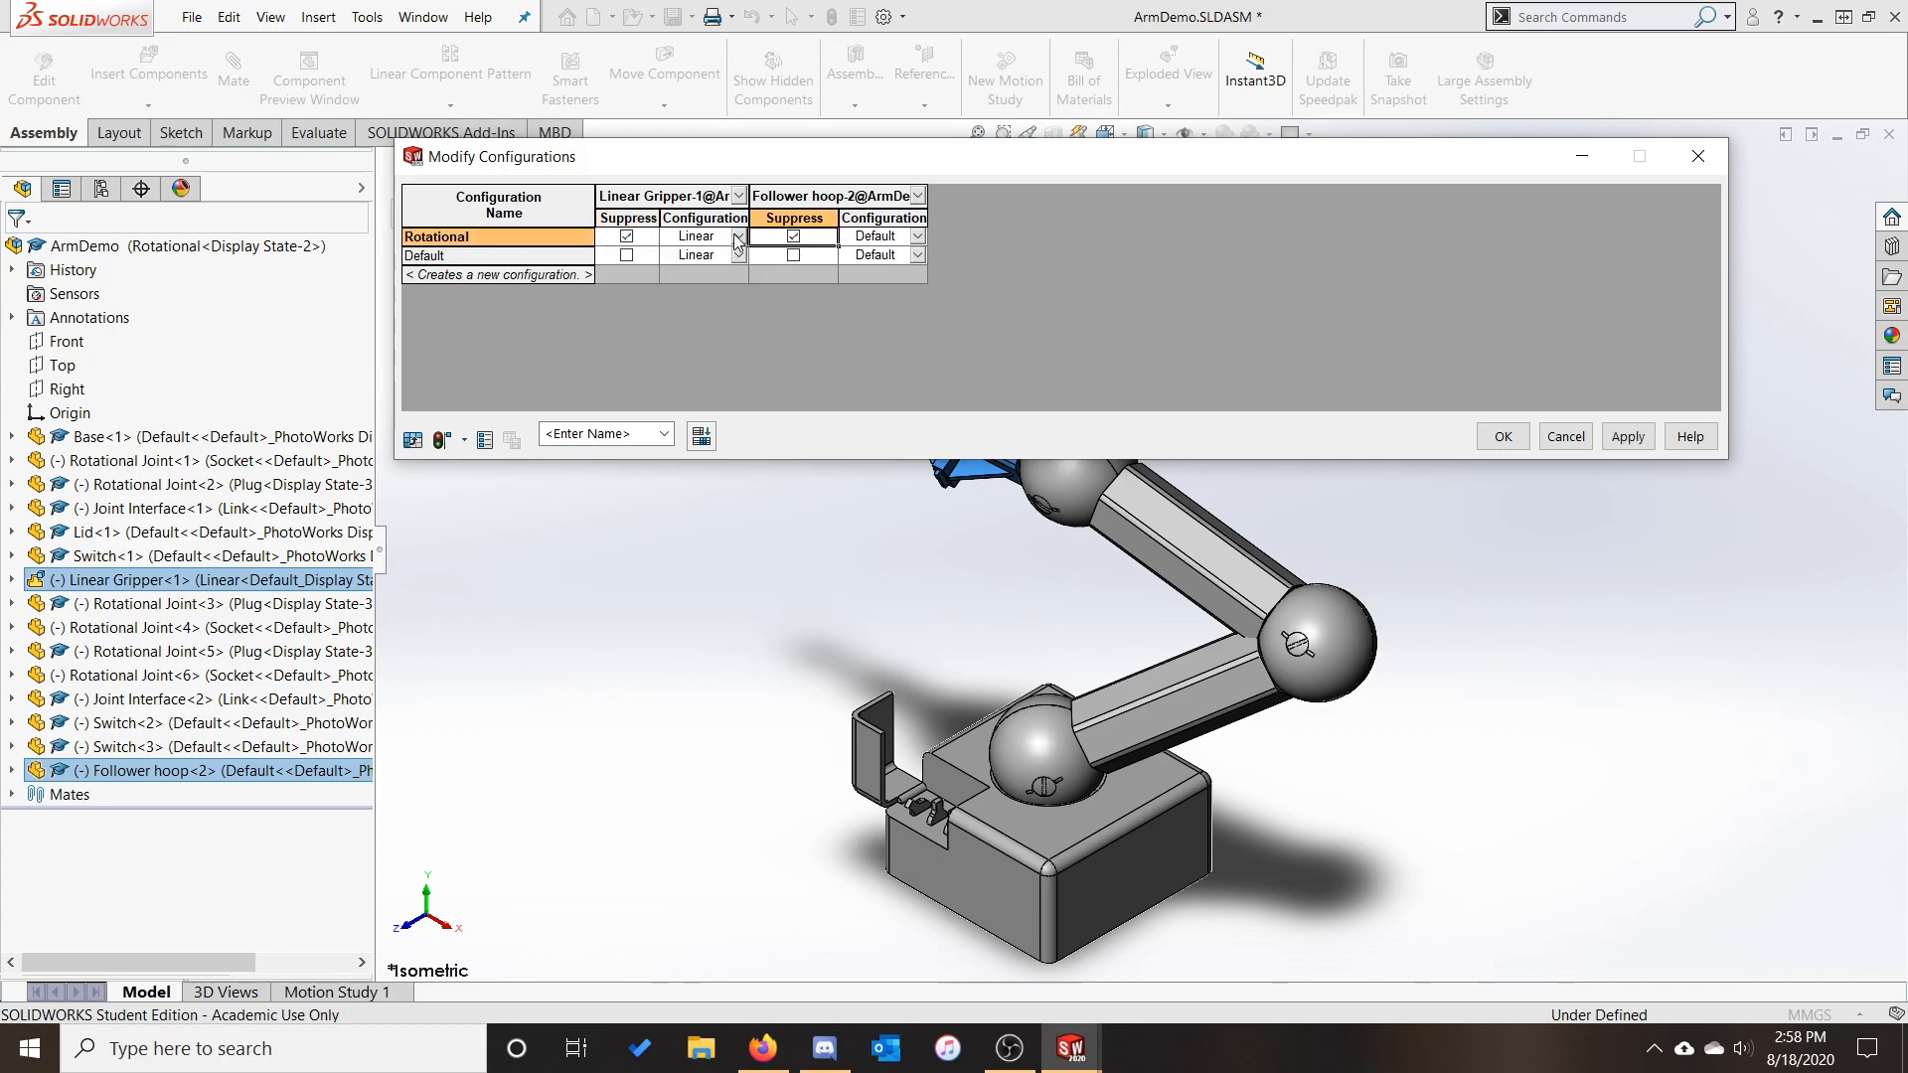
{"action": "left_click", "coordinate": [738, 237]}
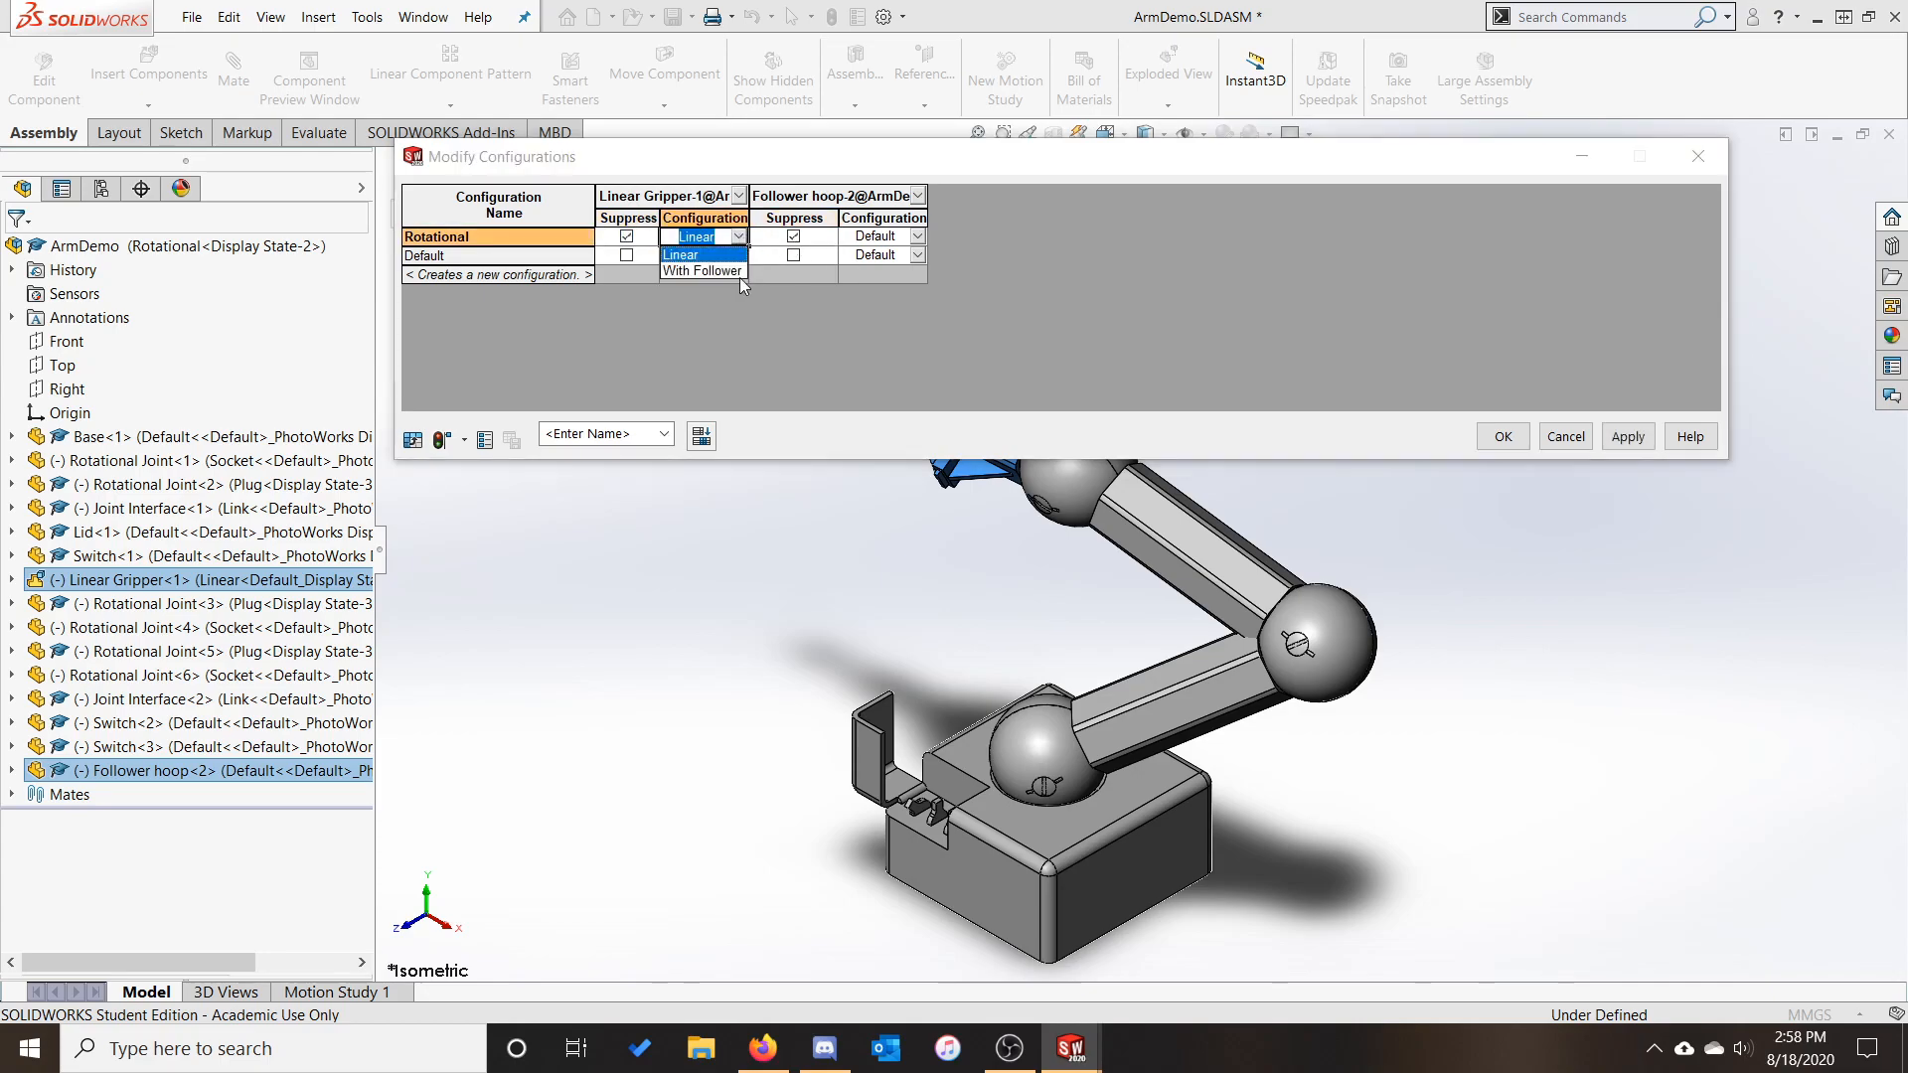
{"action": "left_click", "coordinate": [743, 239]}
{"action": "left_click", "coordinate": [1506, 447]}
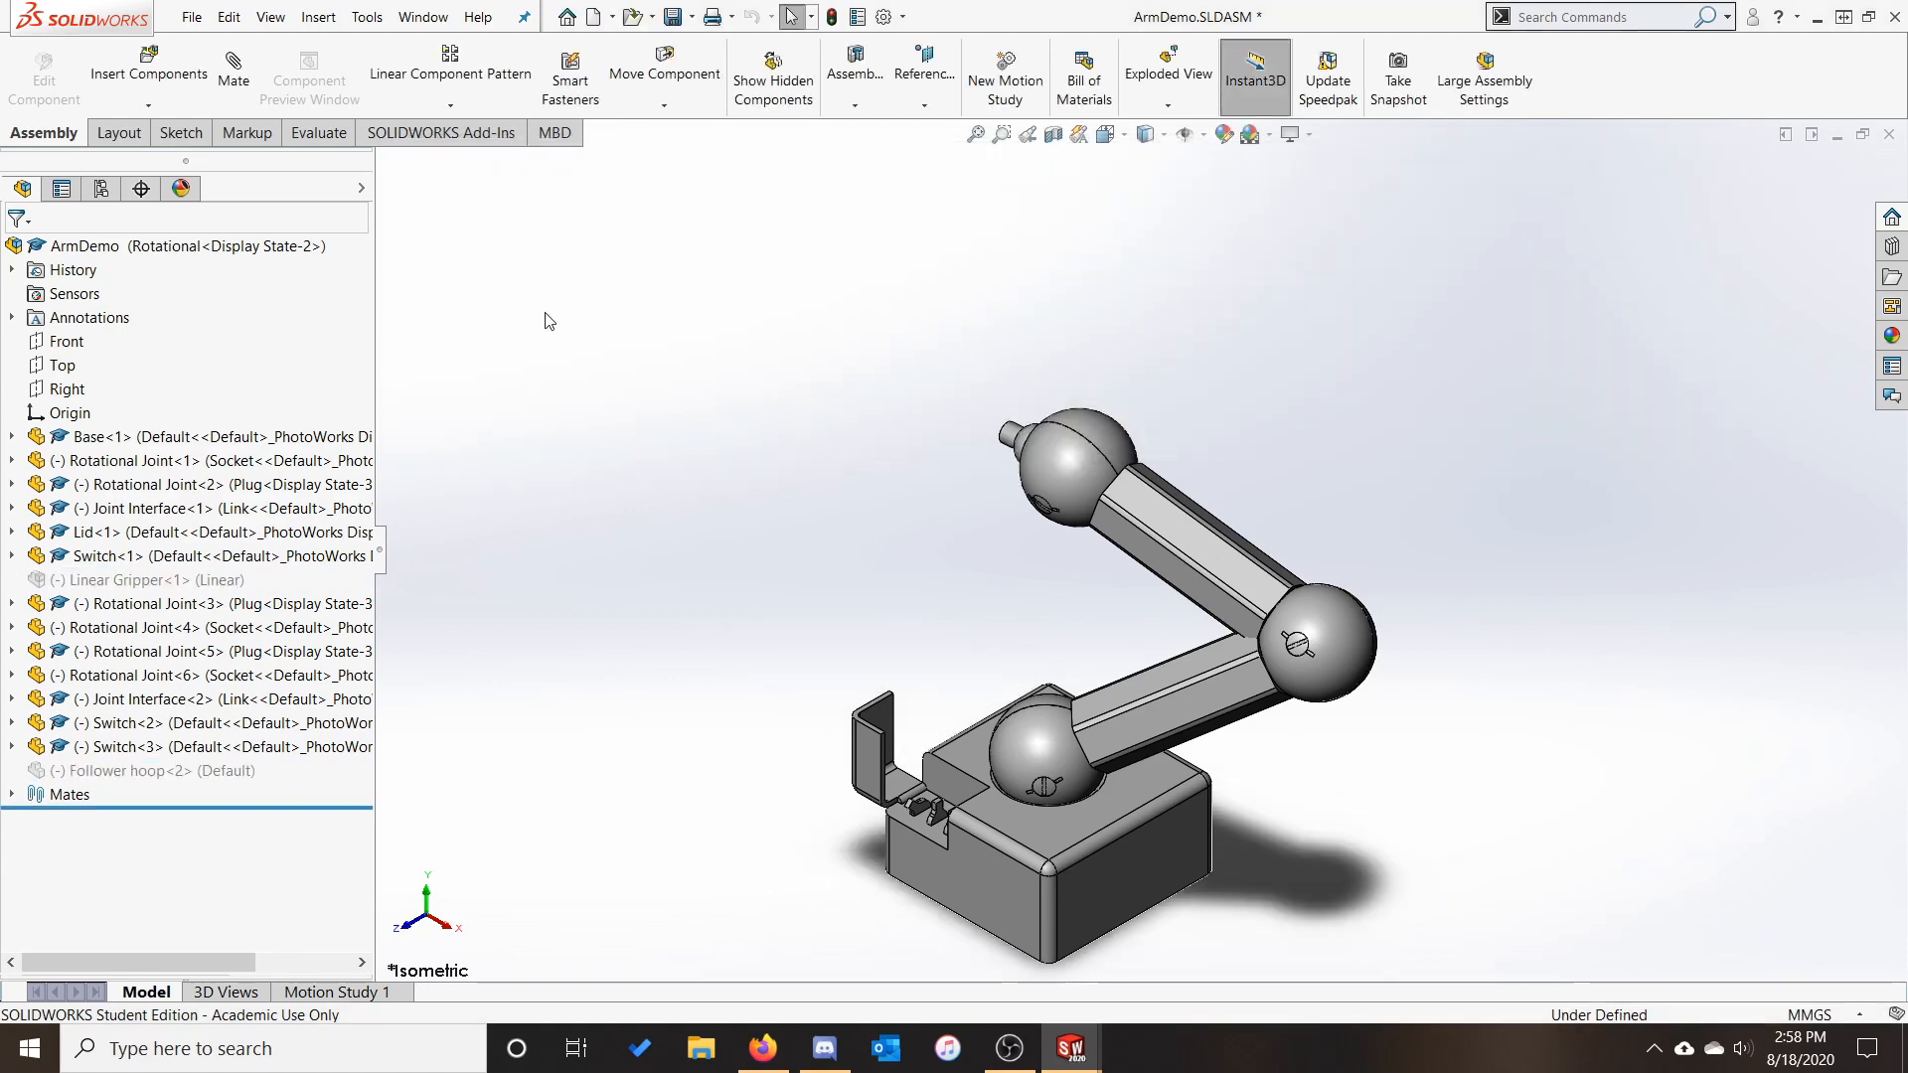
Insert the Rotational Gripper assembly near the arm's free end and mate it to the upper joint
{"action": "left_click", "coordinate": [149, 65]}
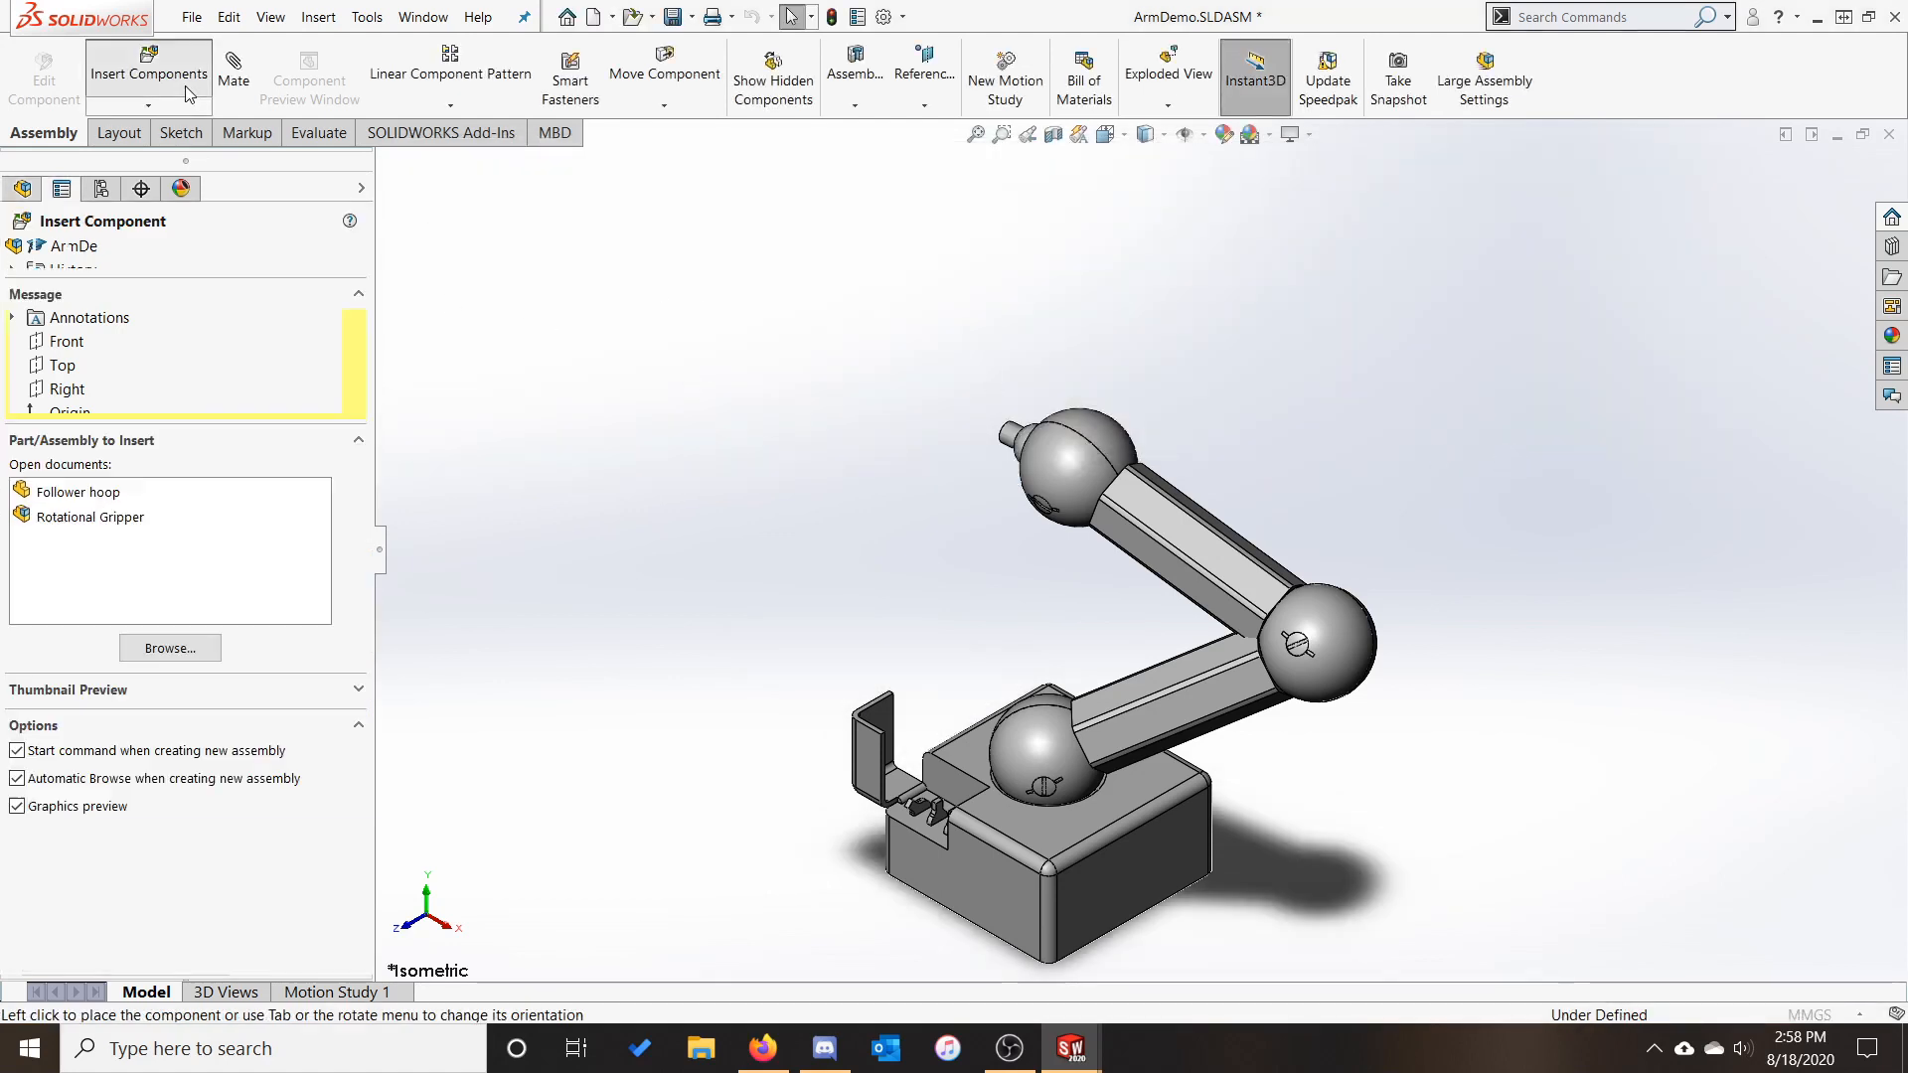
{"action": "left_click", "coordinate": [110, 499]}
{"action": "left_click", "coordinate": [854, 394]}
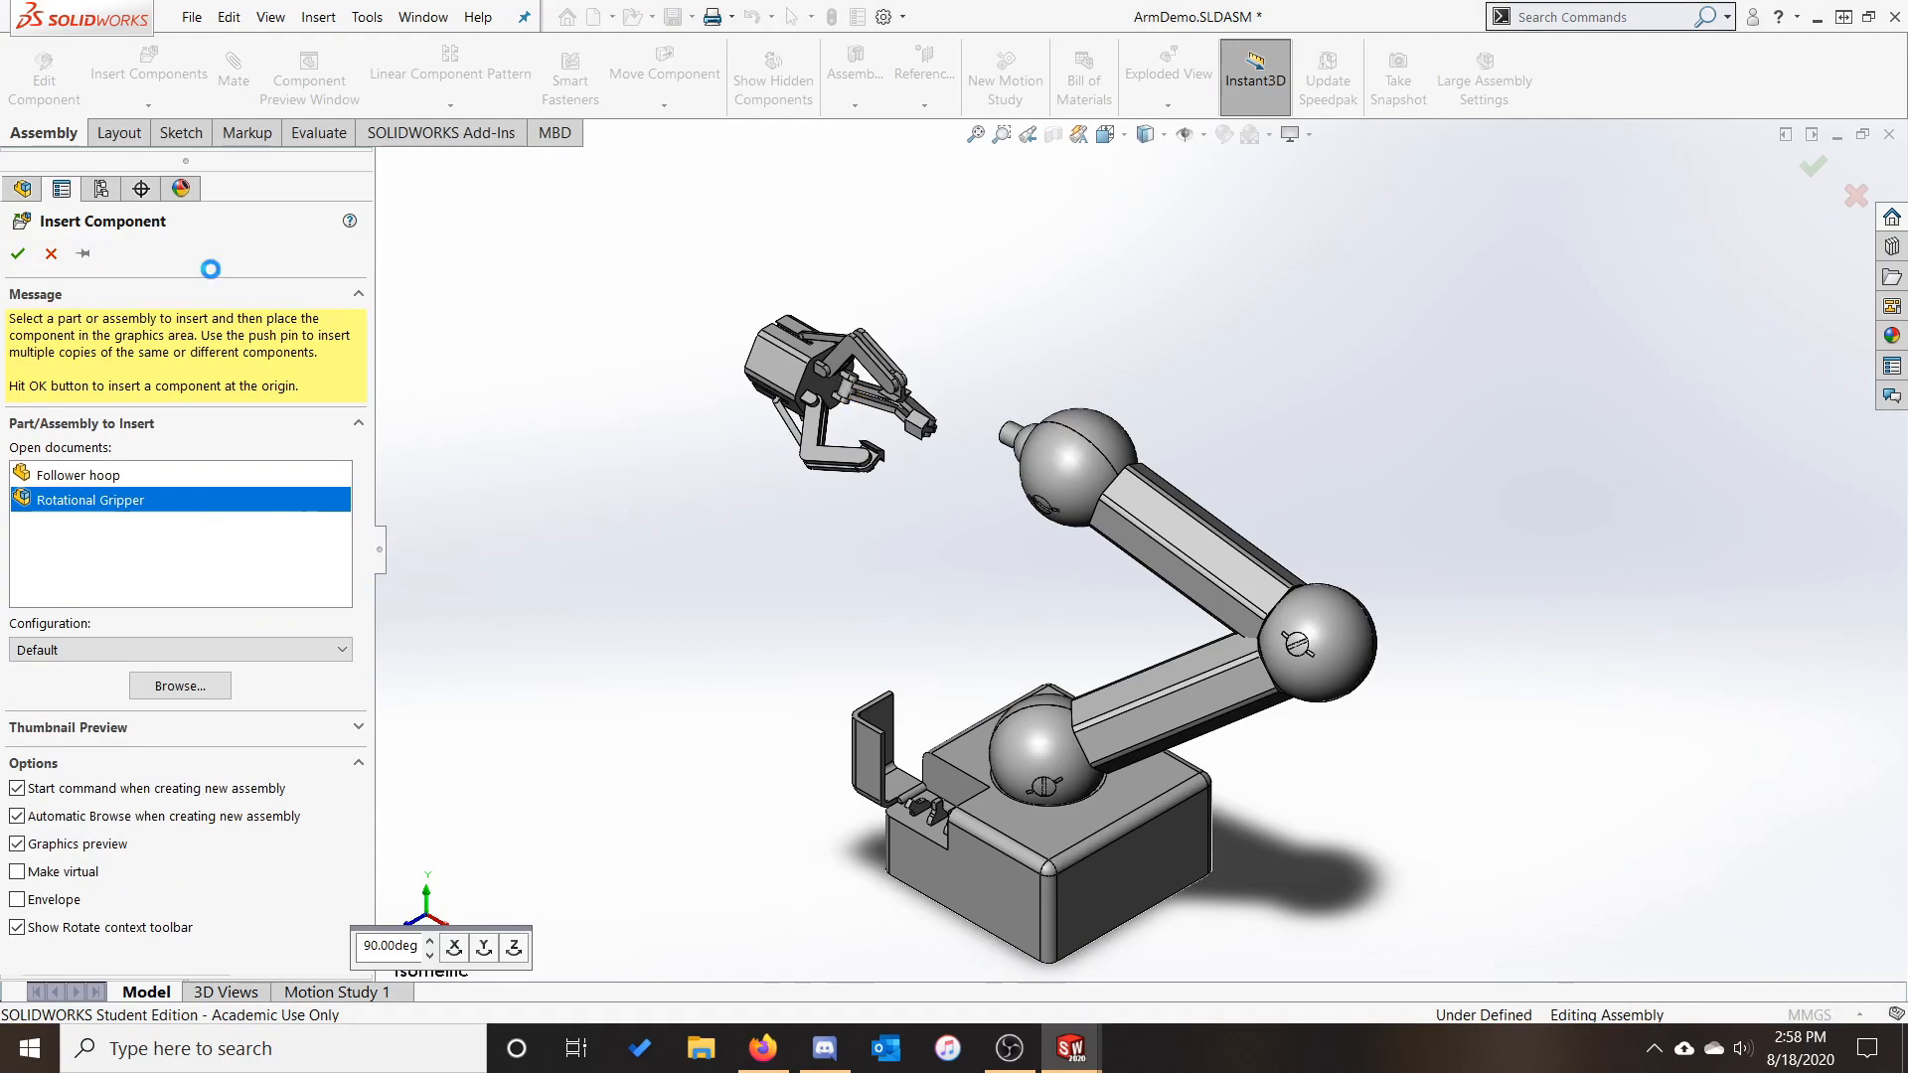
{"action": "left_click", "coordinate": [232, 64]}
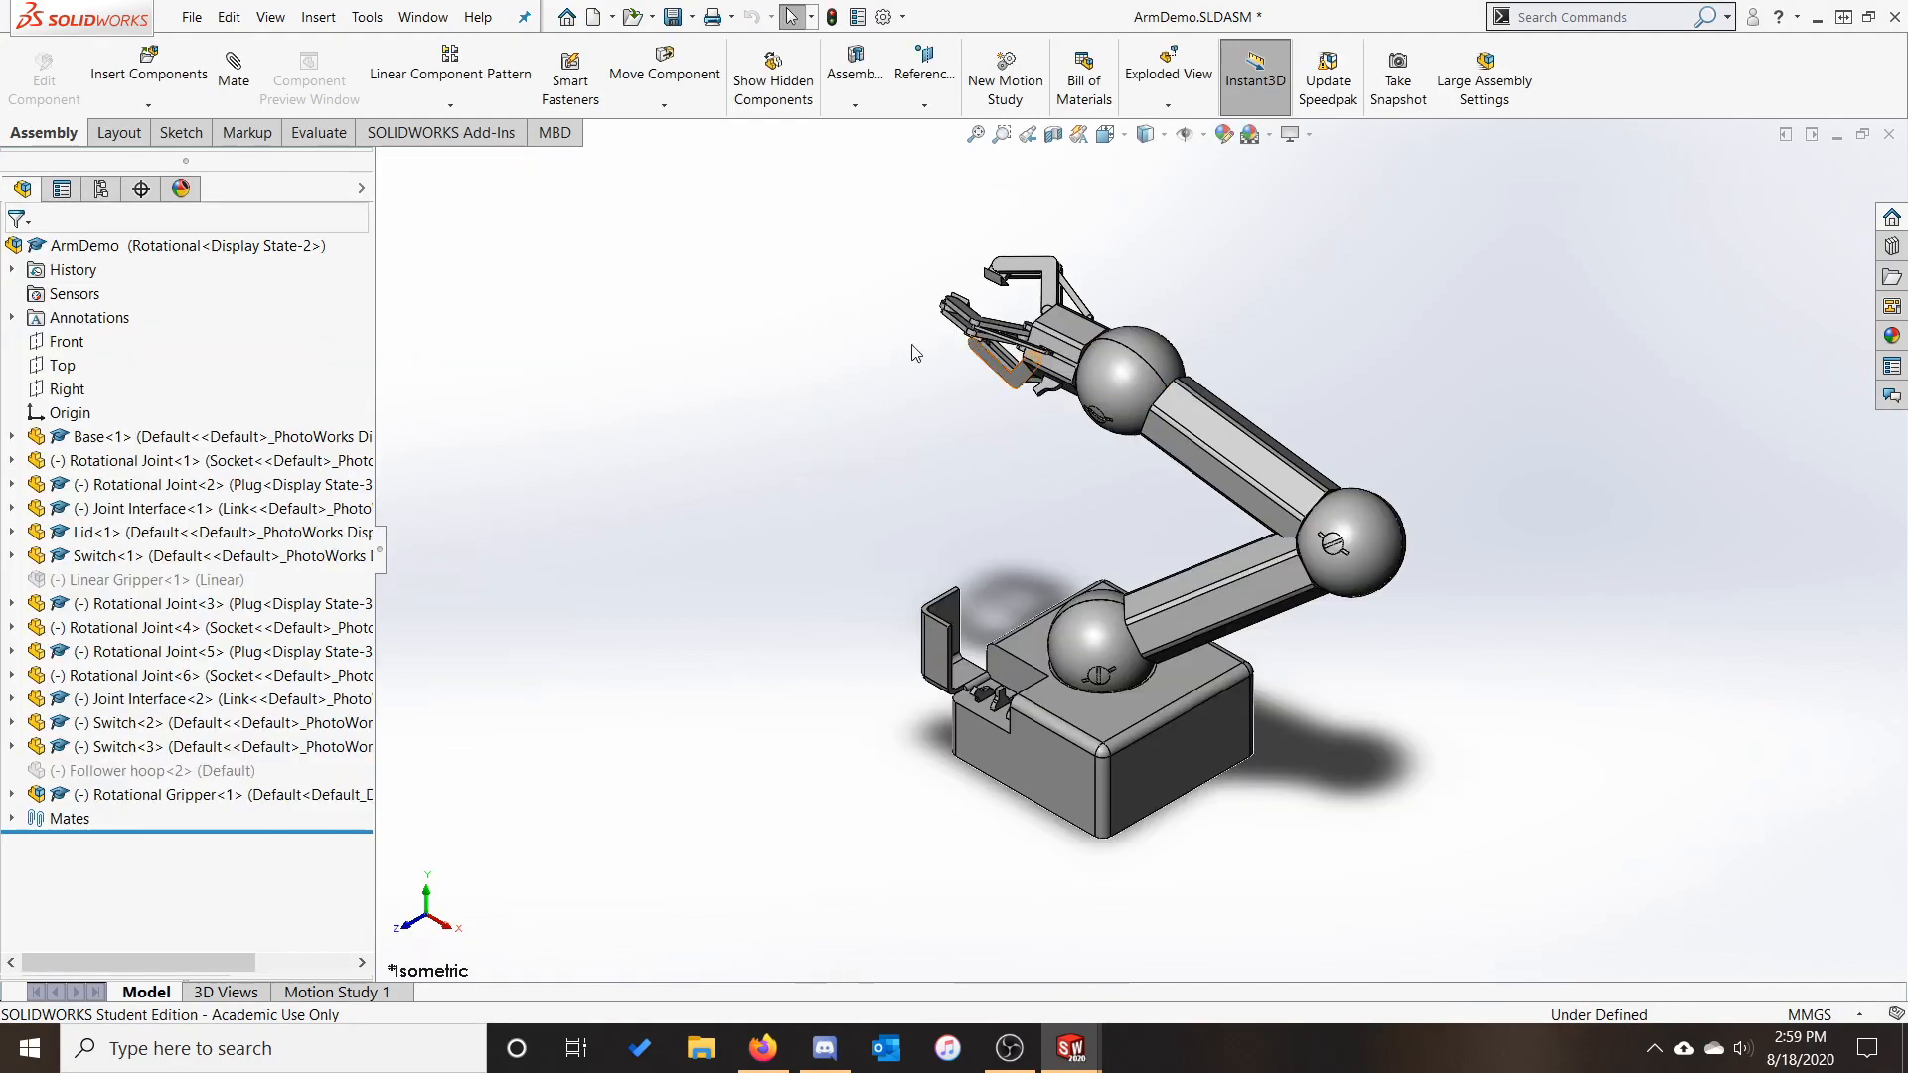
Configure the Rotational Gripper component so that it is suppressed in the Default configuration
{"action": "right_click", "coordinate": [182, 798]}
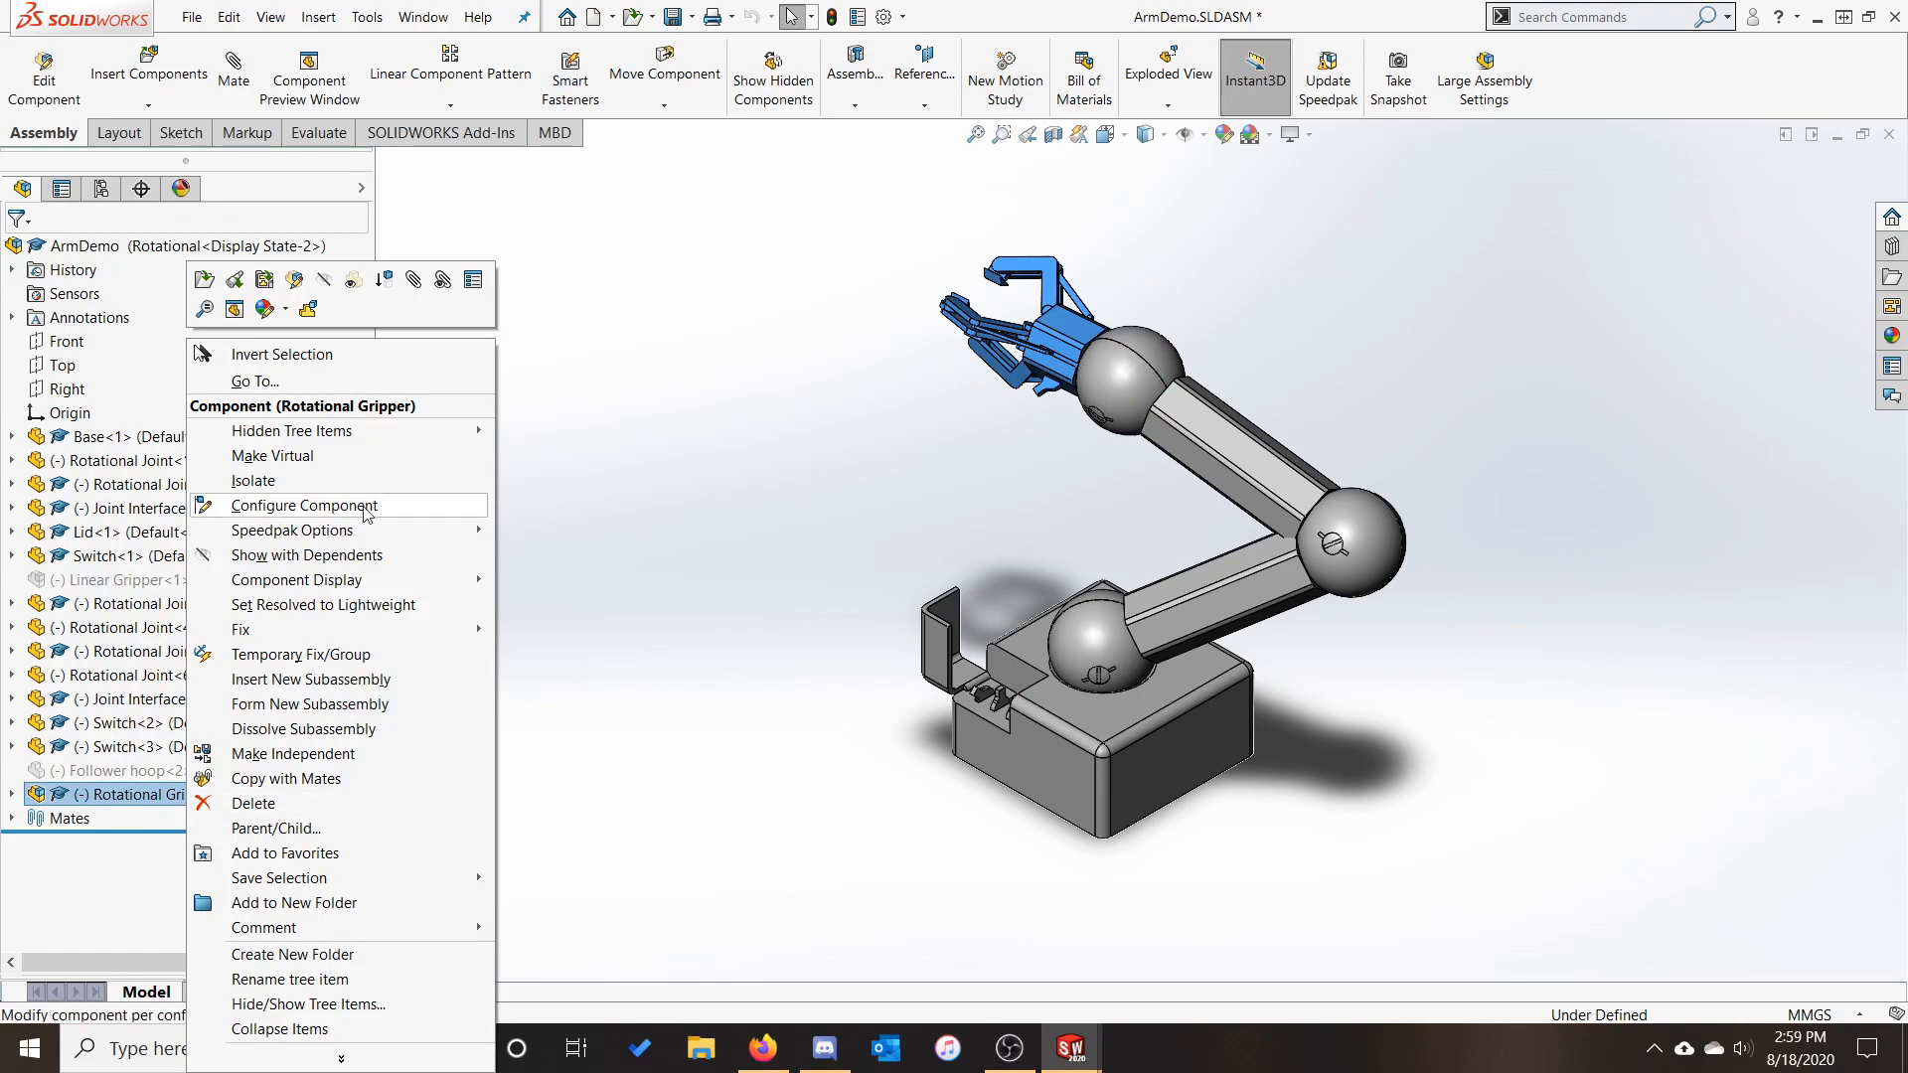
{"action": "left_click", "coordinate": [298, 506]}
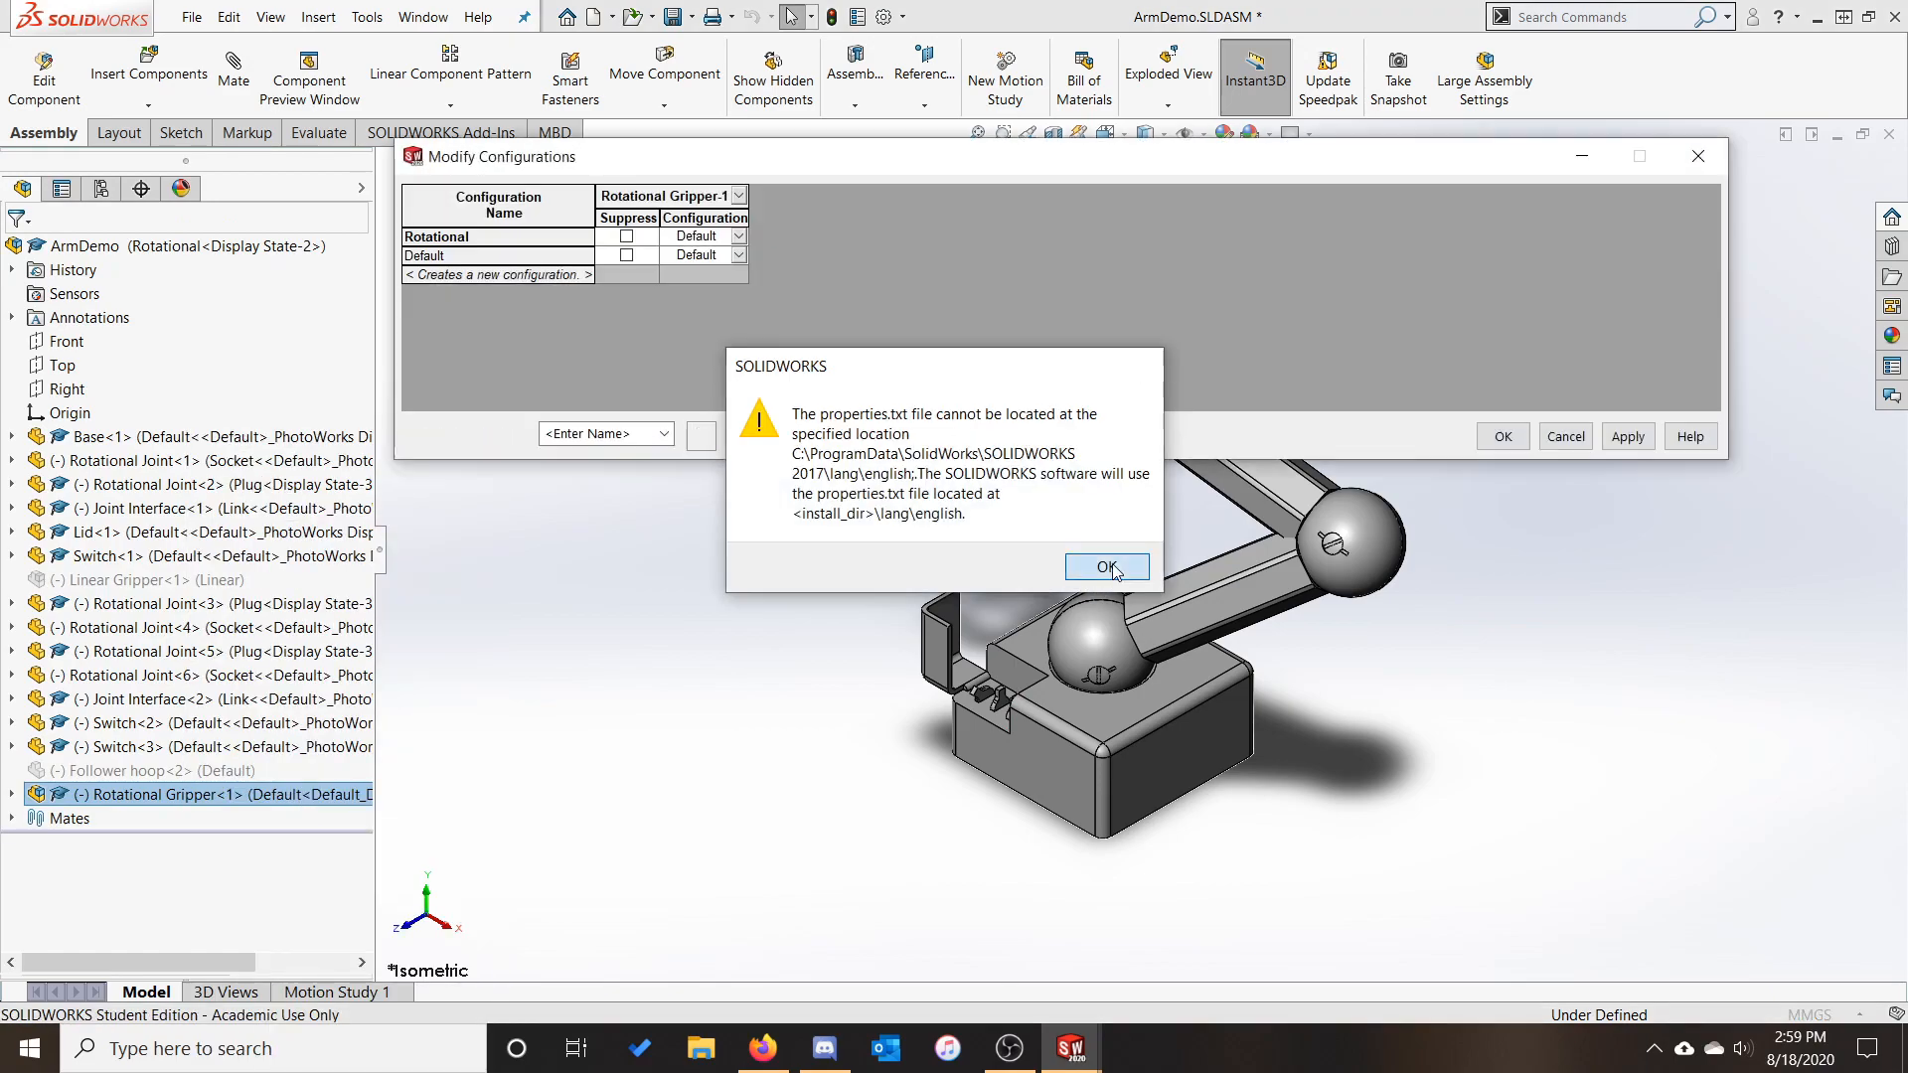
{"action": "left_click", "coordinate": [1099, 563]}
{"action": "left_click", "coordinate": [626, 256]}
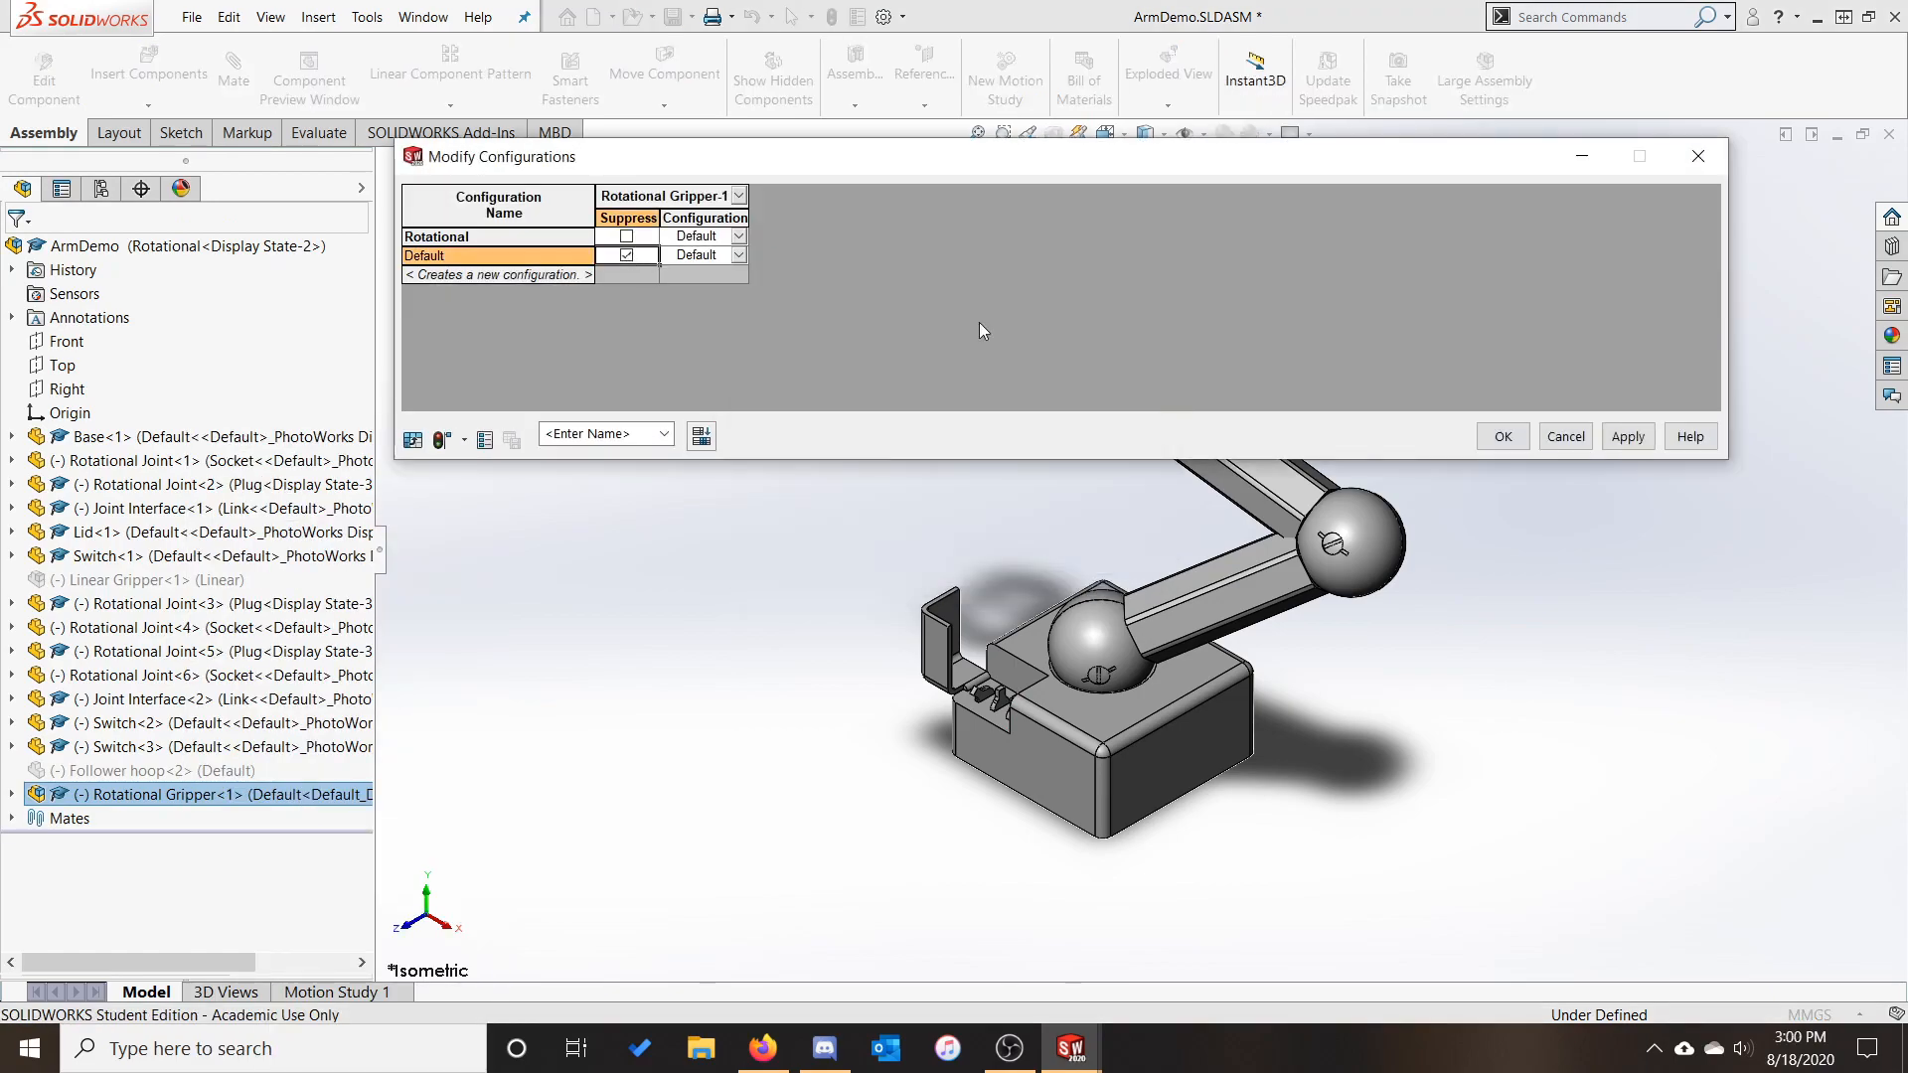
{"action": "left_click", "coordinate": [1509, 437]}
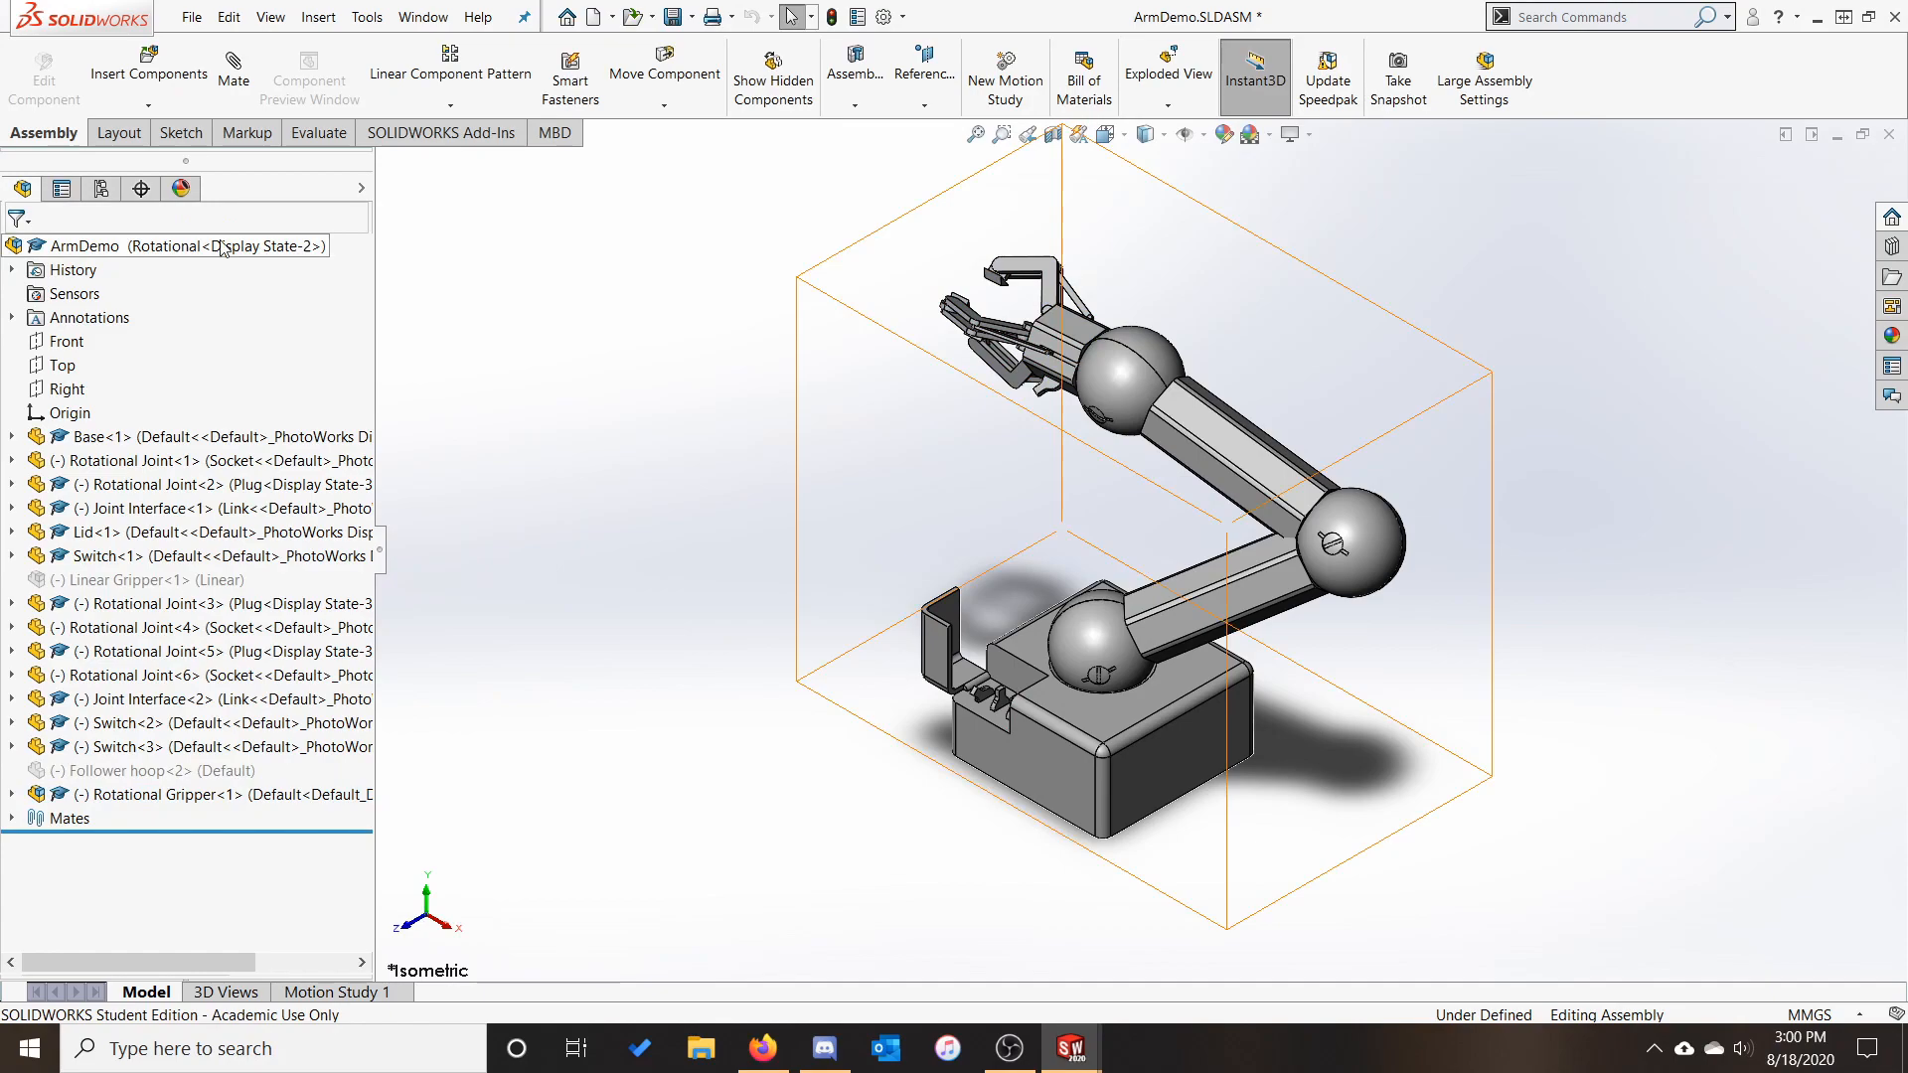
Activate the Default configuration to check it, and return to the Rotational configuration
{"action": "left_click", "coordinate": [101, 189]}
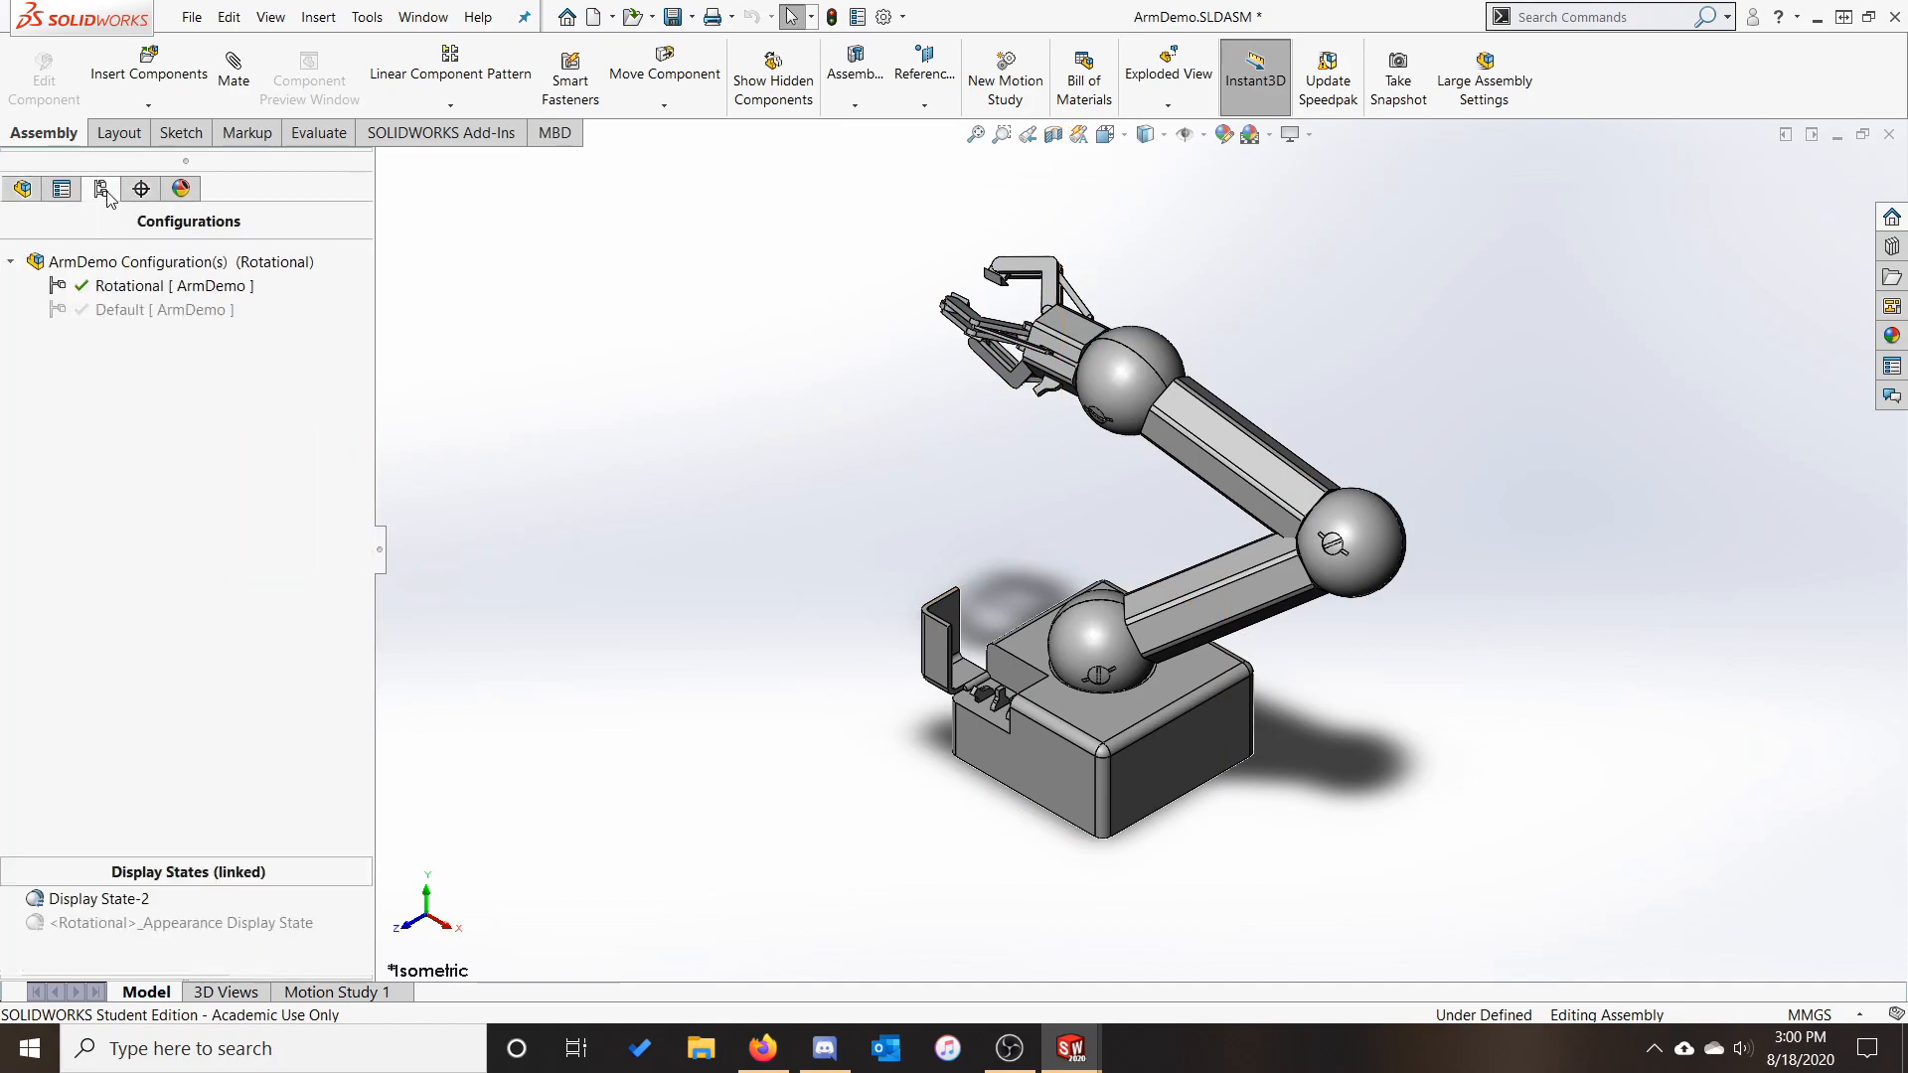
{"action": "double_click", "coordinate": [161, 311]}
{"action": "double_click", "coordinate": [171, 287]}
Apply a standard blue color to the upper Joint Interface link, changing from component level to part document level
{"action": "left_click", "coordinate": [1222, 133]}
{"action": "left_click", "coordinate": [1242, 447]}
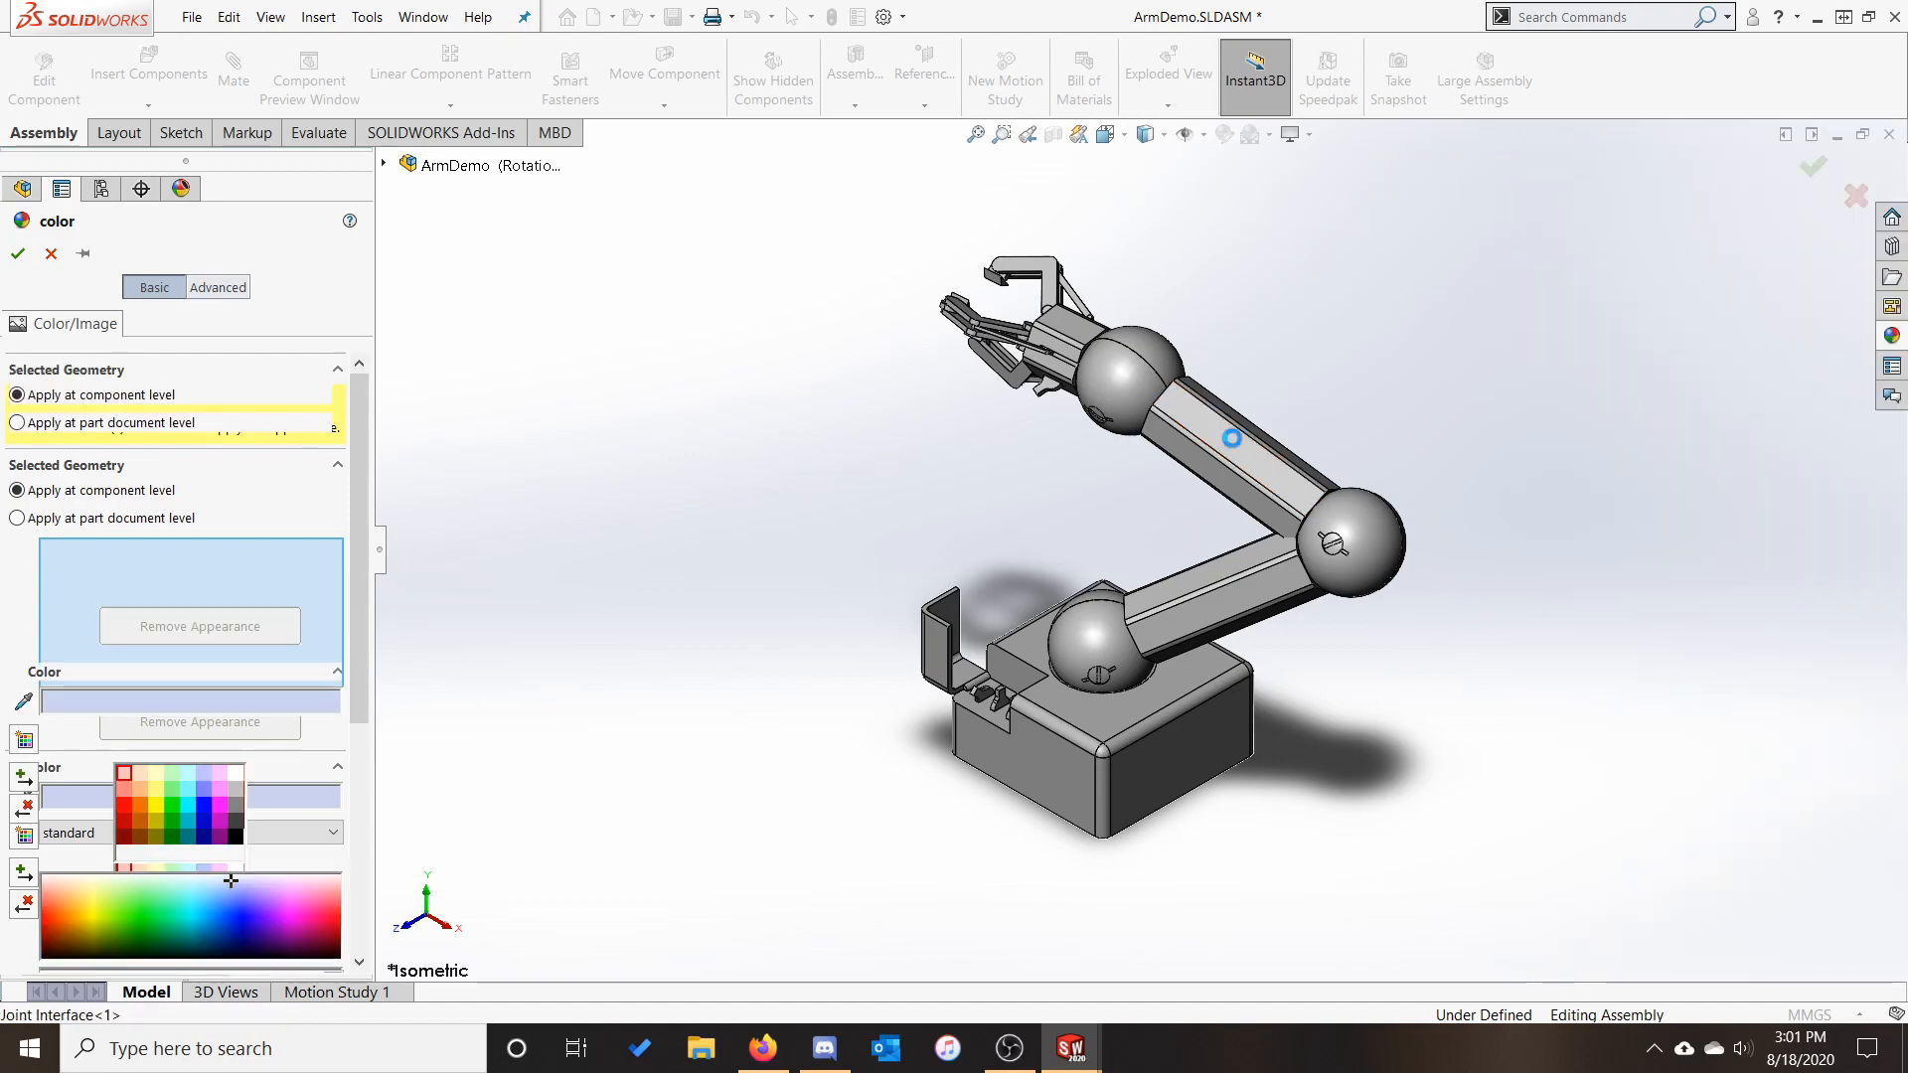
{"action": "left_click", "coordinate": [206, 805]}
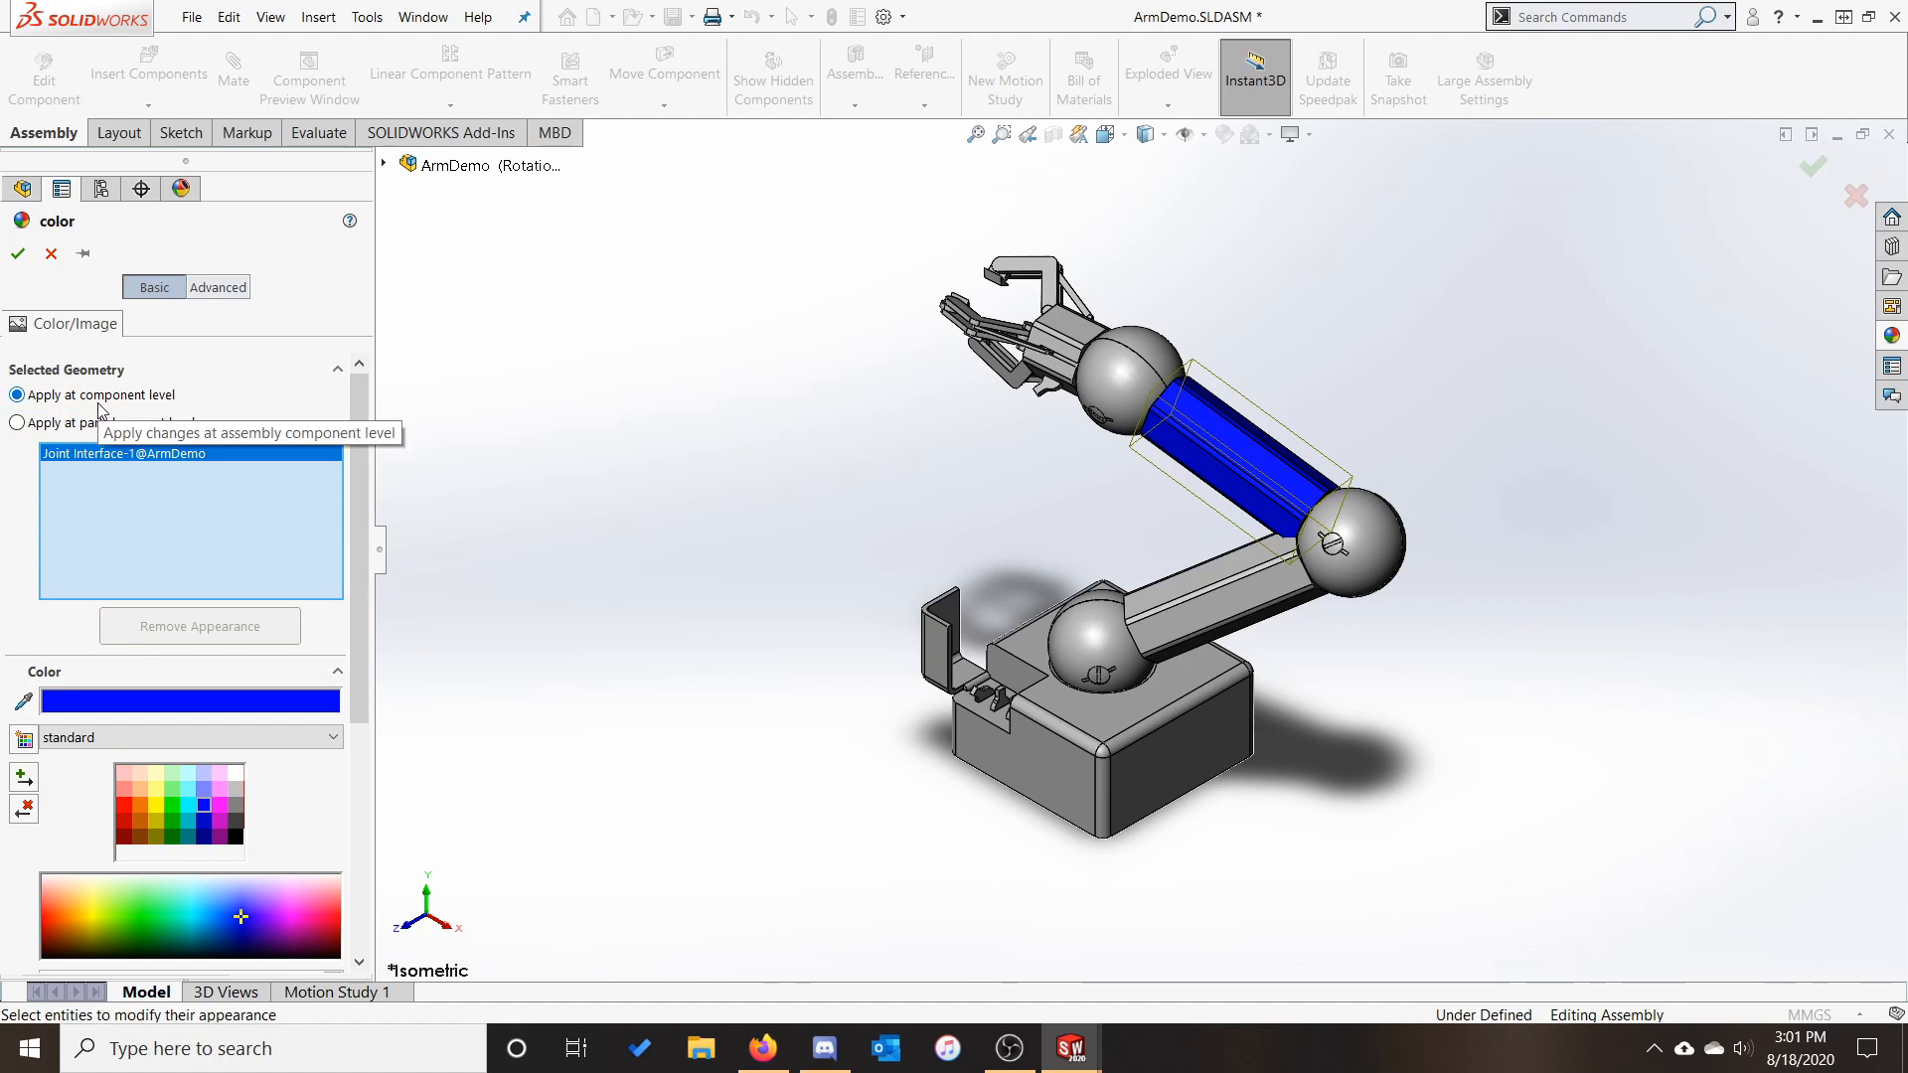
{"action": "left_click", "coordinate": [64, 427]}
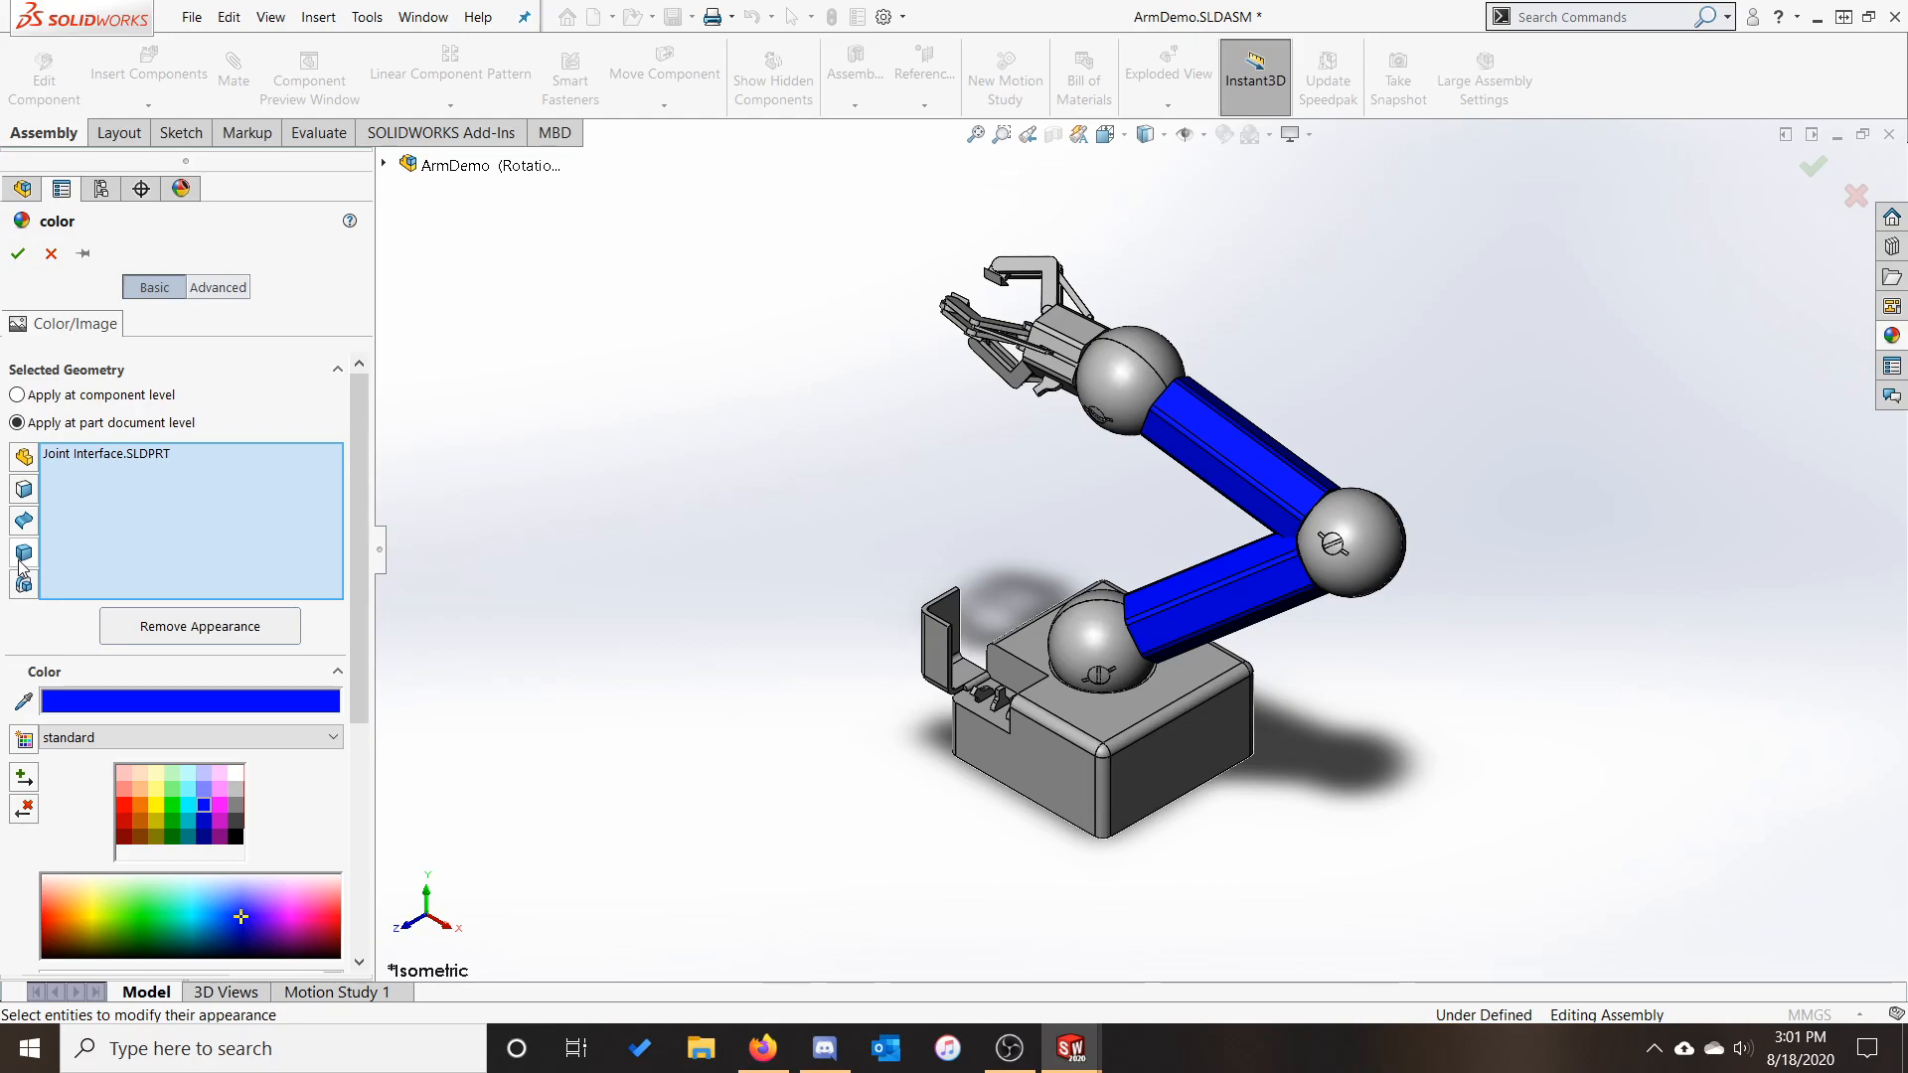
Clear the whole-part selection and apply the blue to only the upper long face of the upper Joint Interface link
{"action": "left_click", "coordinate": [24, 490]}
{"action": "right_click", "coordinate": [177, 539]}
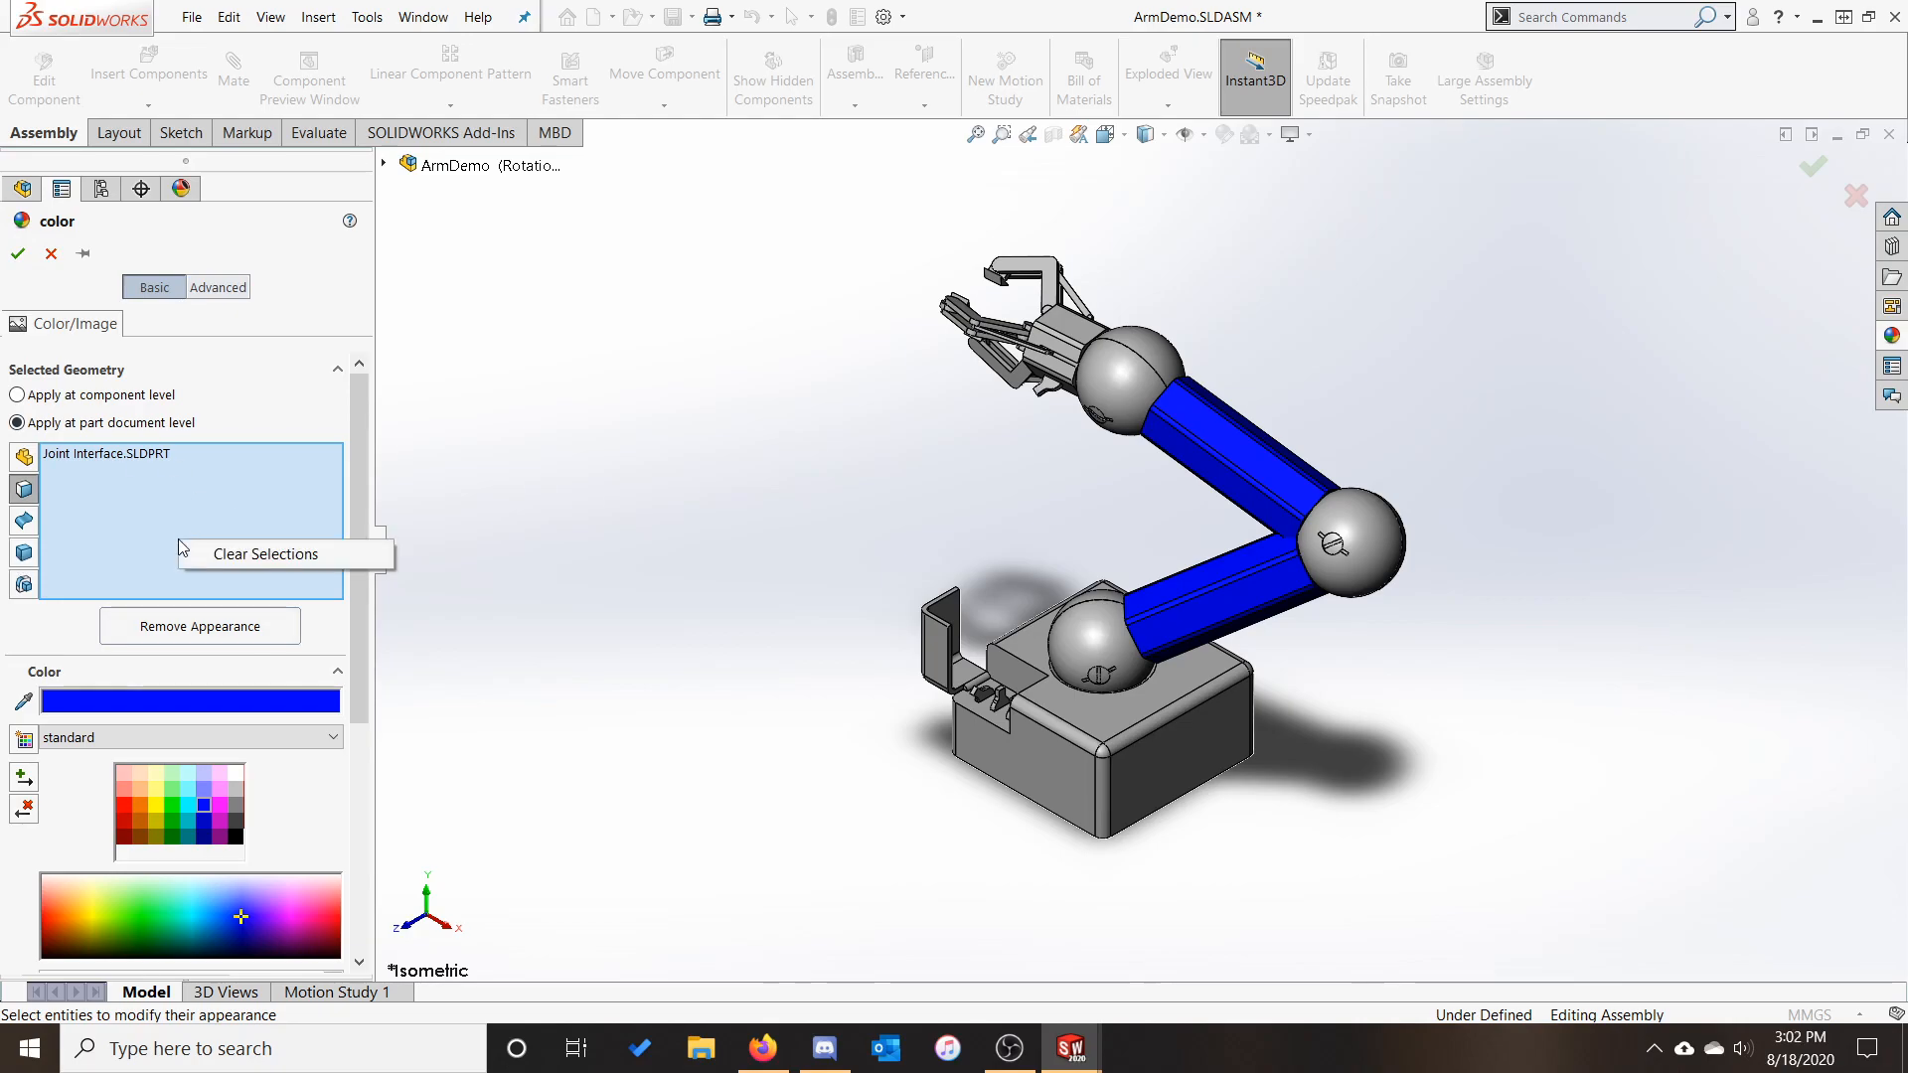
{"action": "left_click", "coordinate": [249, 562]}
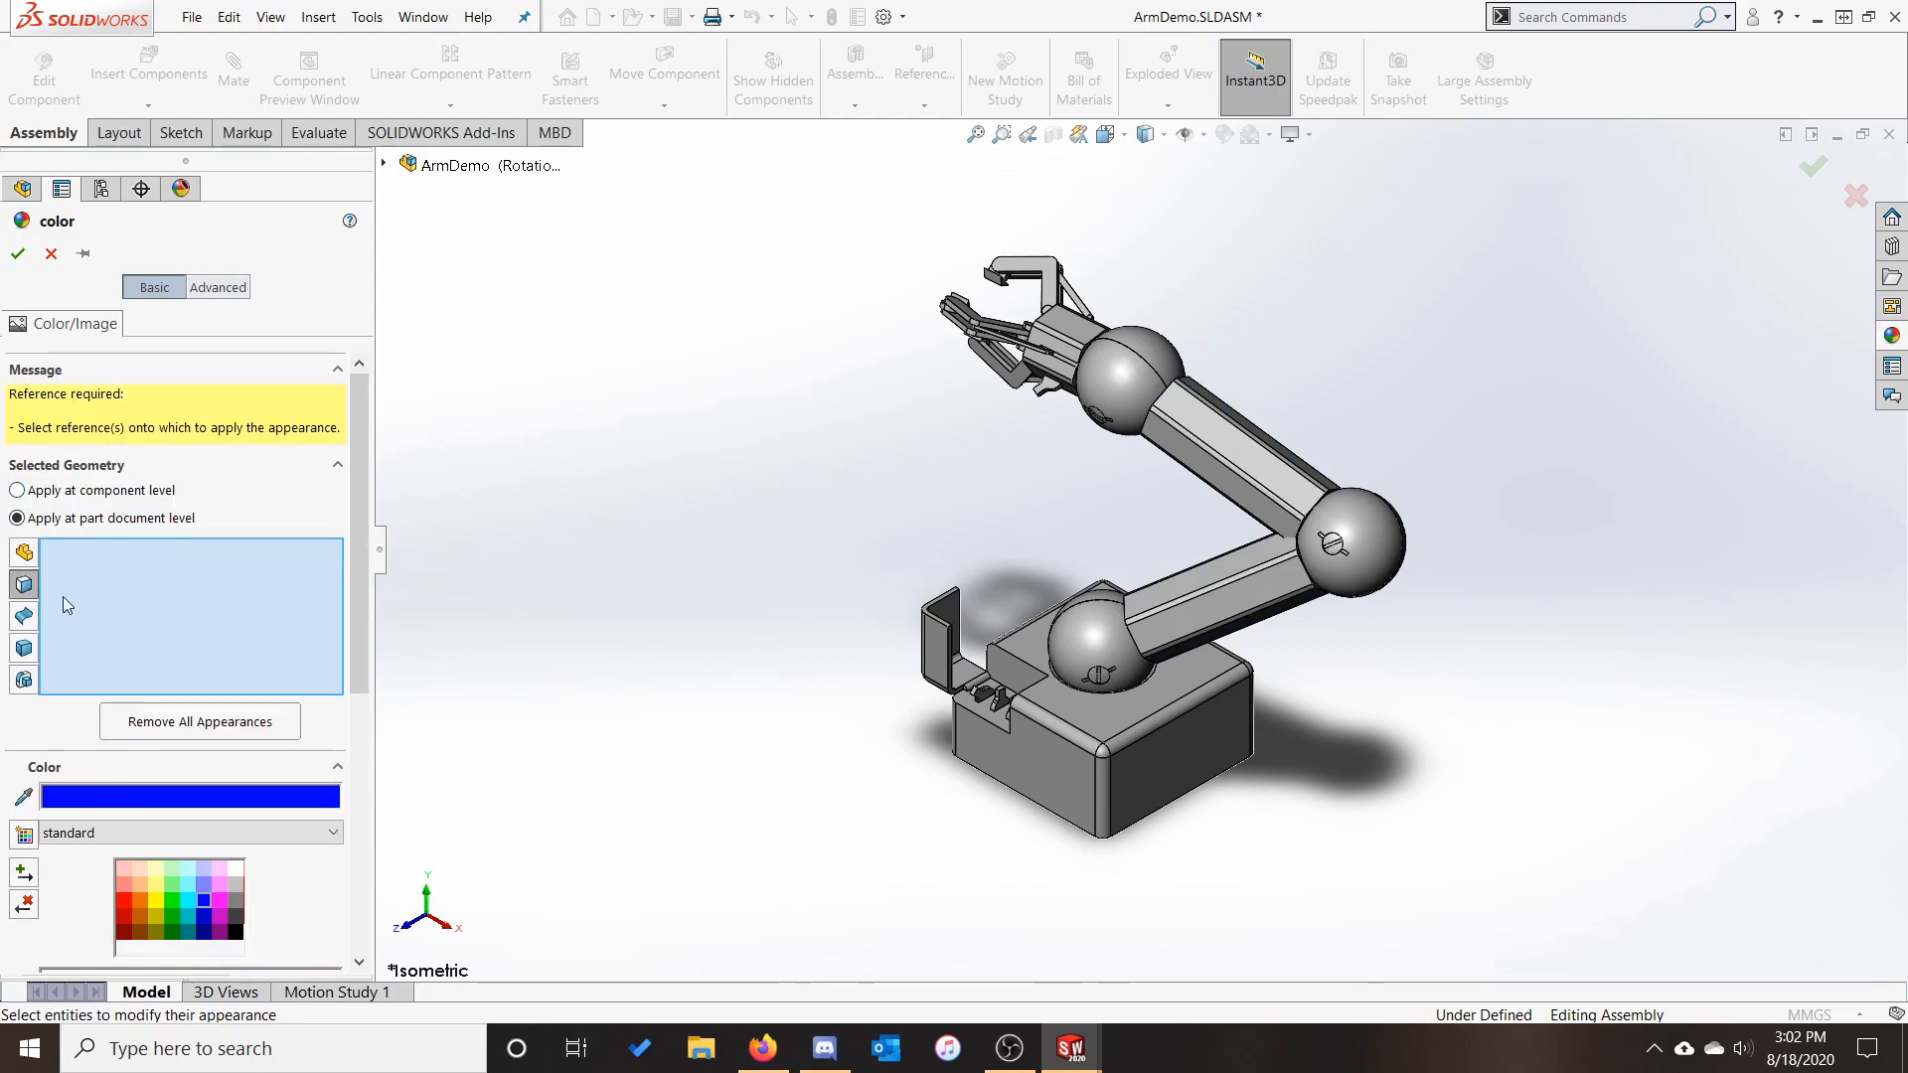
{"action": "left_click", "coordinate": [1251, 484]}
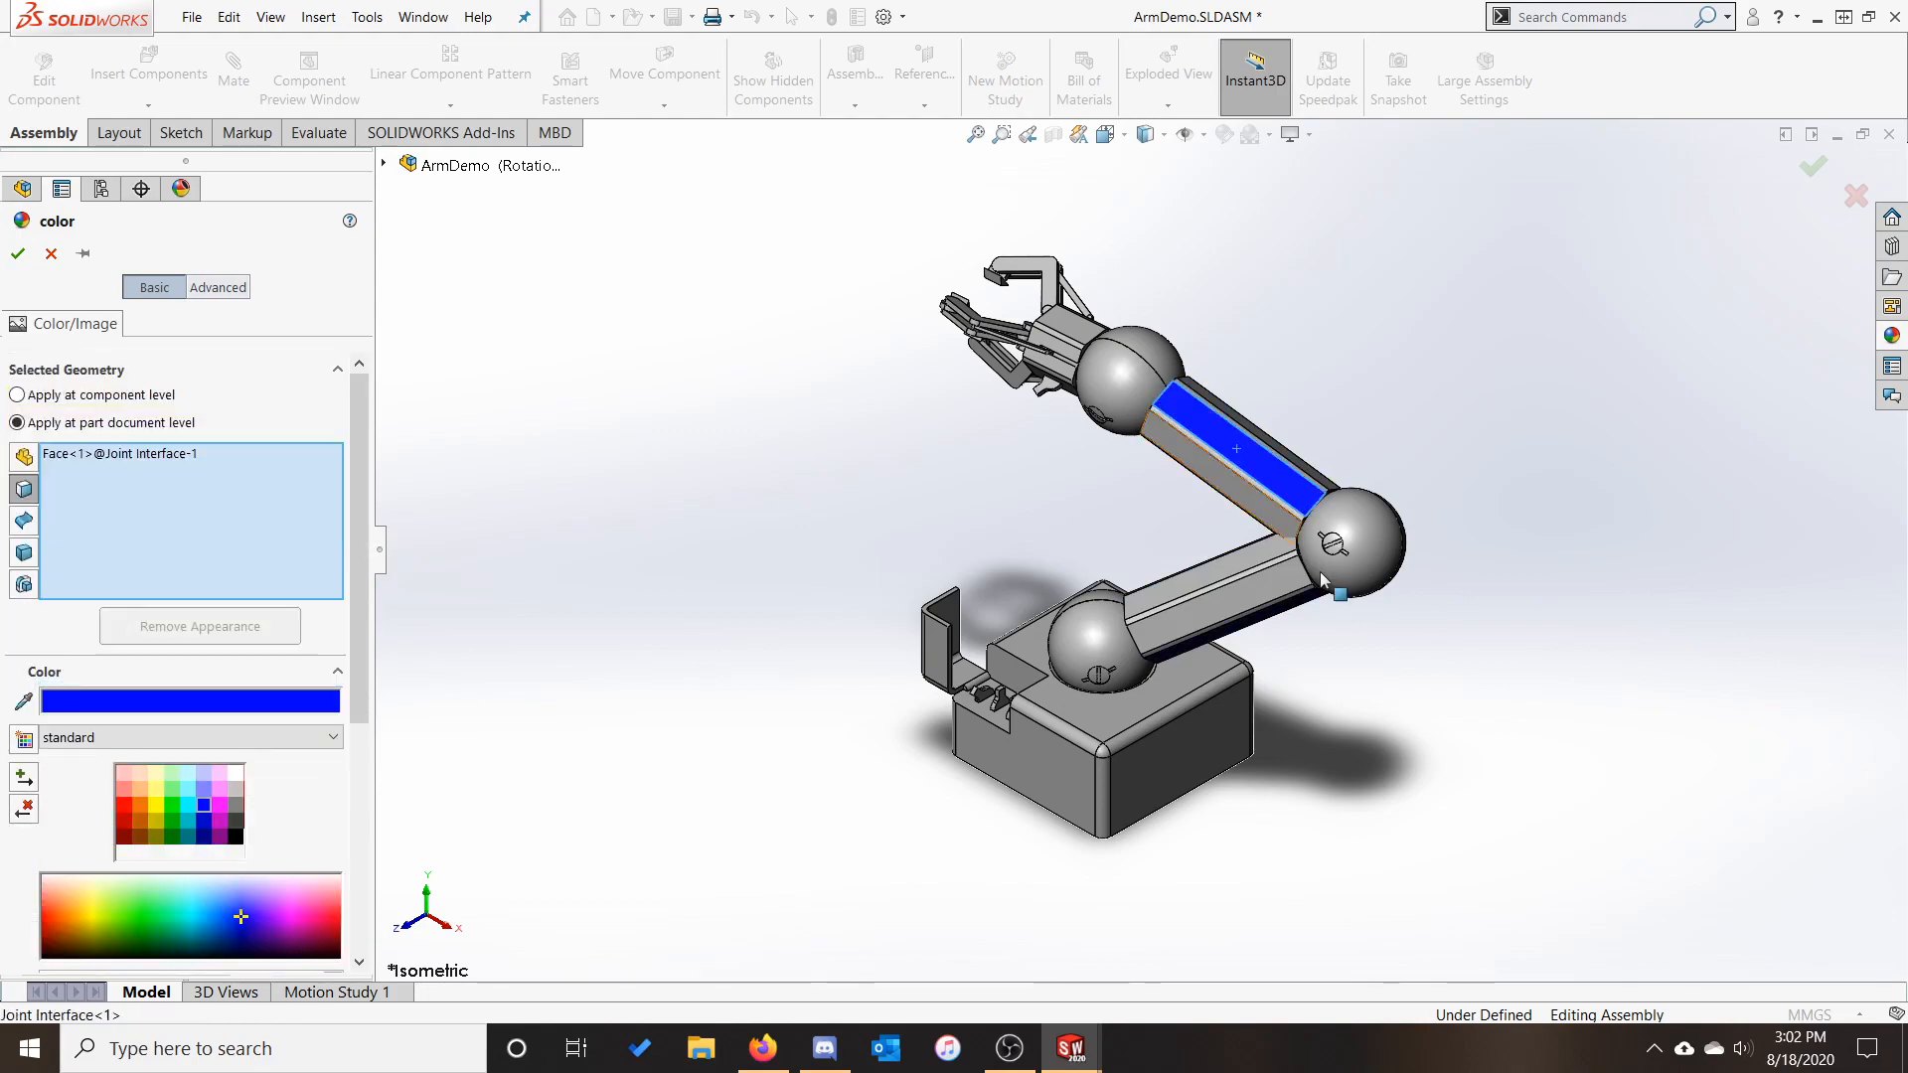
{"action": "middle_click_drag", "start_coordinate": [1487, 710], "coordinate": [1281, 712]}
{"action": "scroll", "coordinate": [1085, 492], "scroll_direction": "down", "scroll_amount": 1}
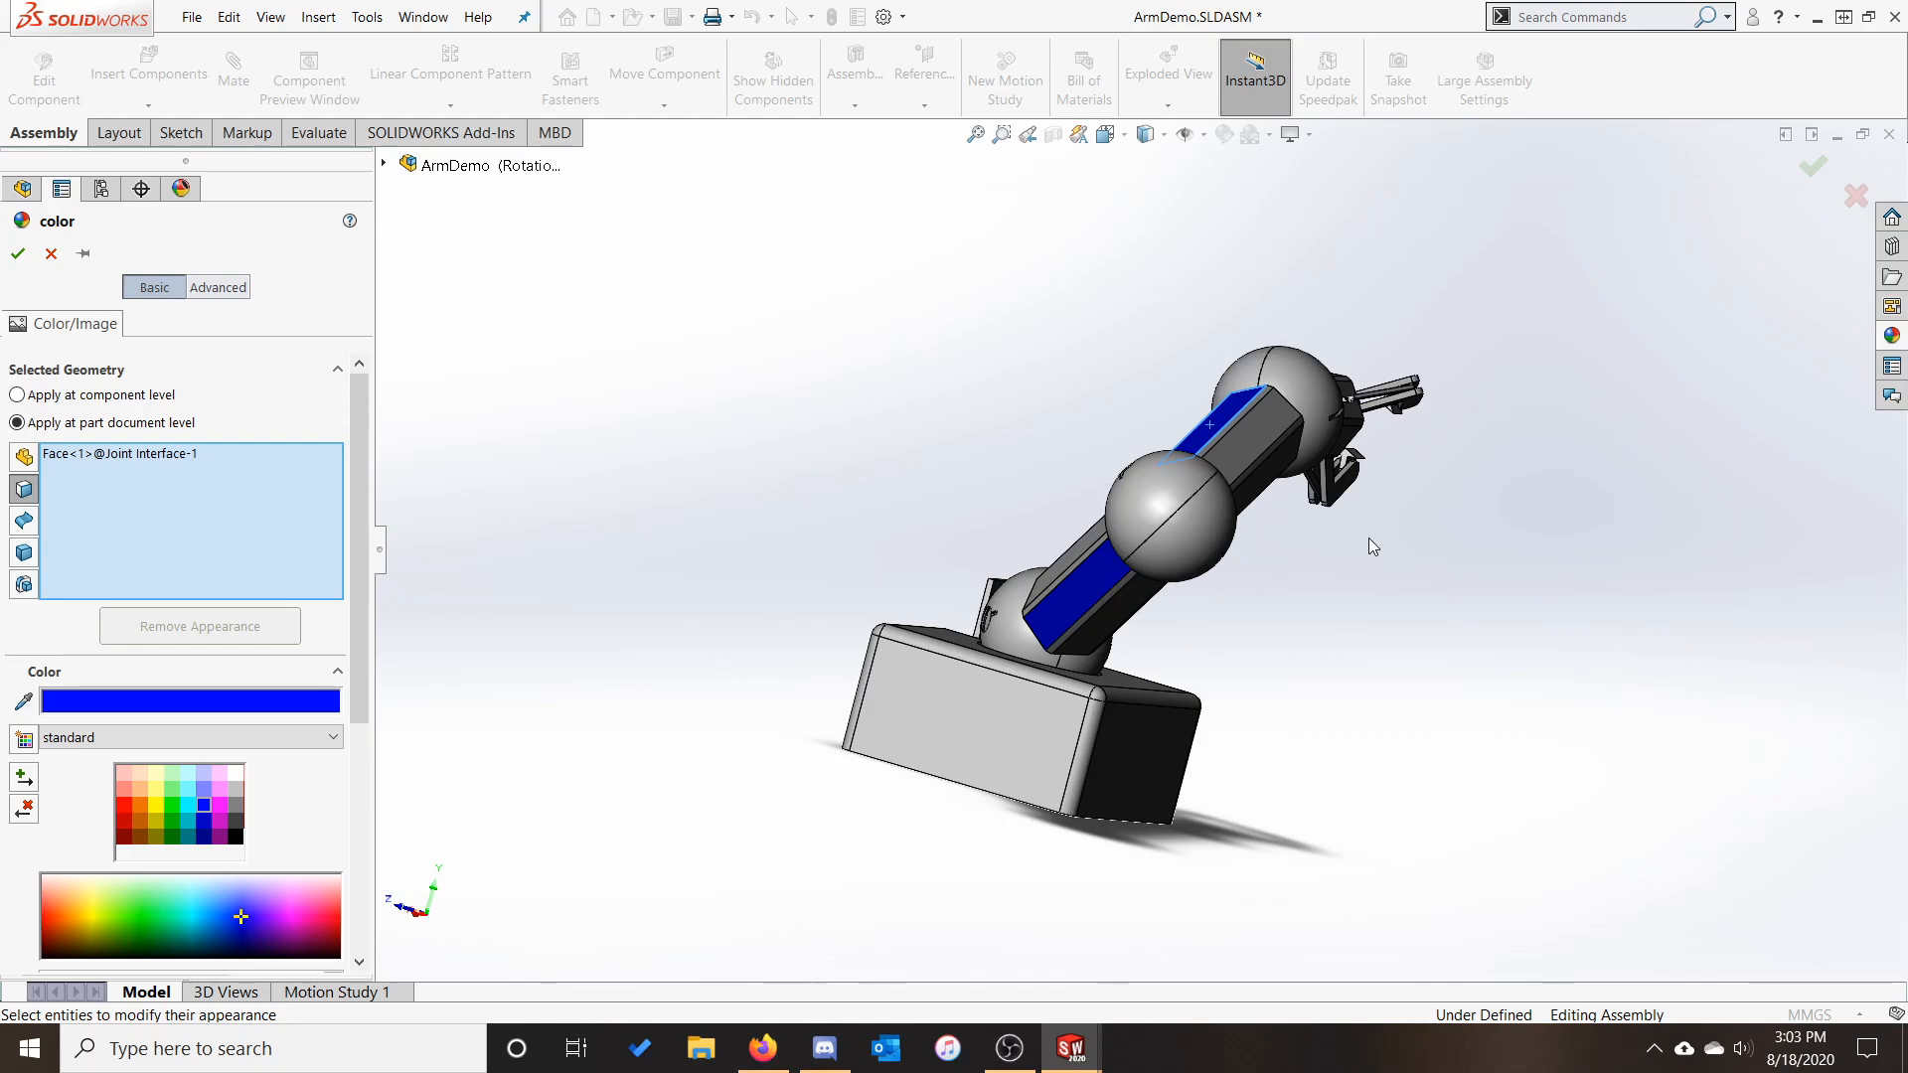
{"action": "key", "text": "ctrl+7"}
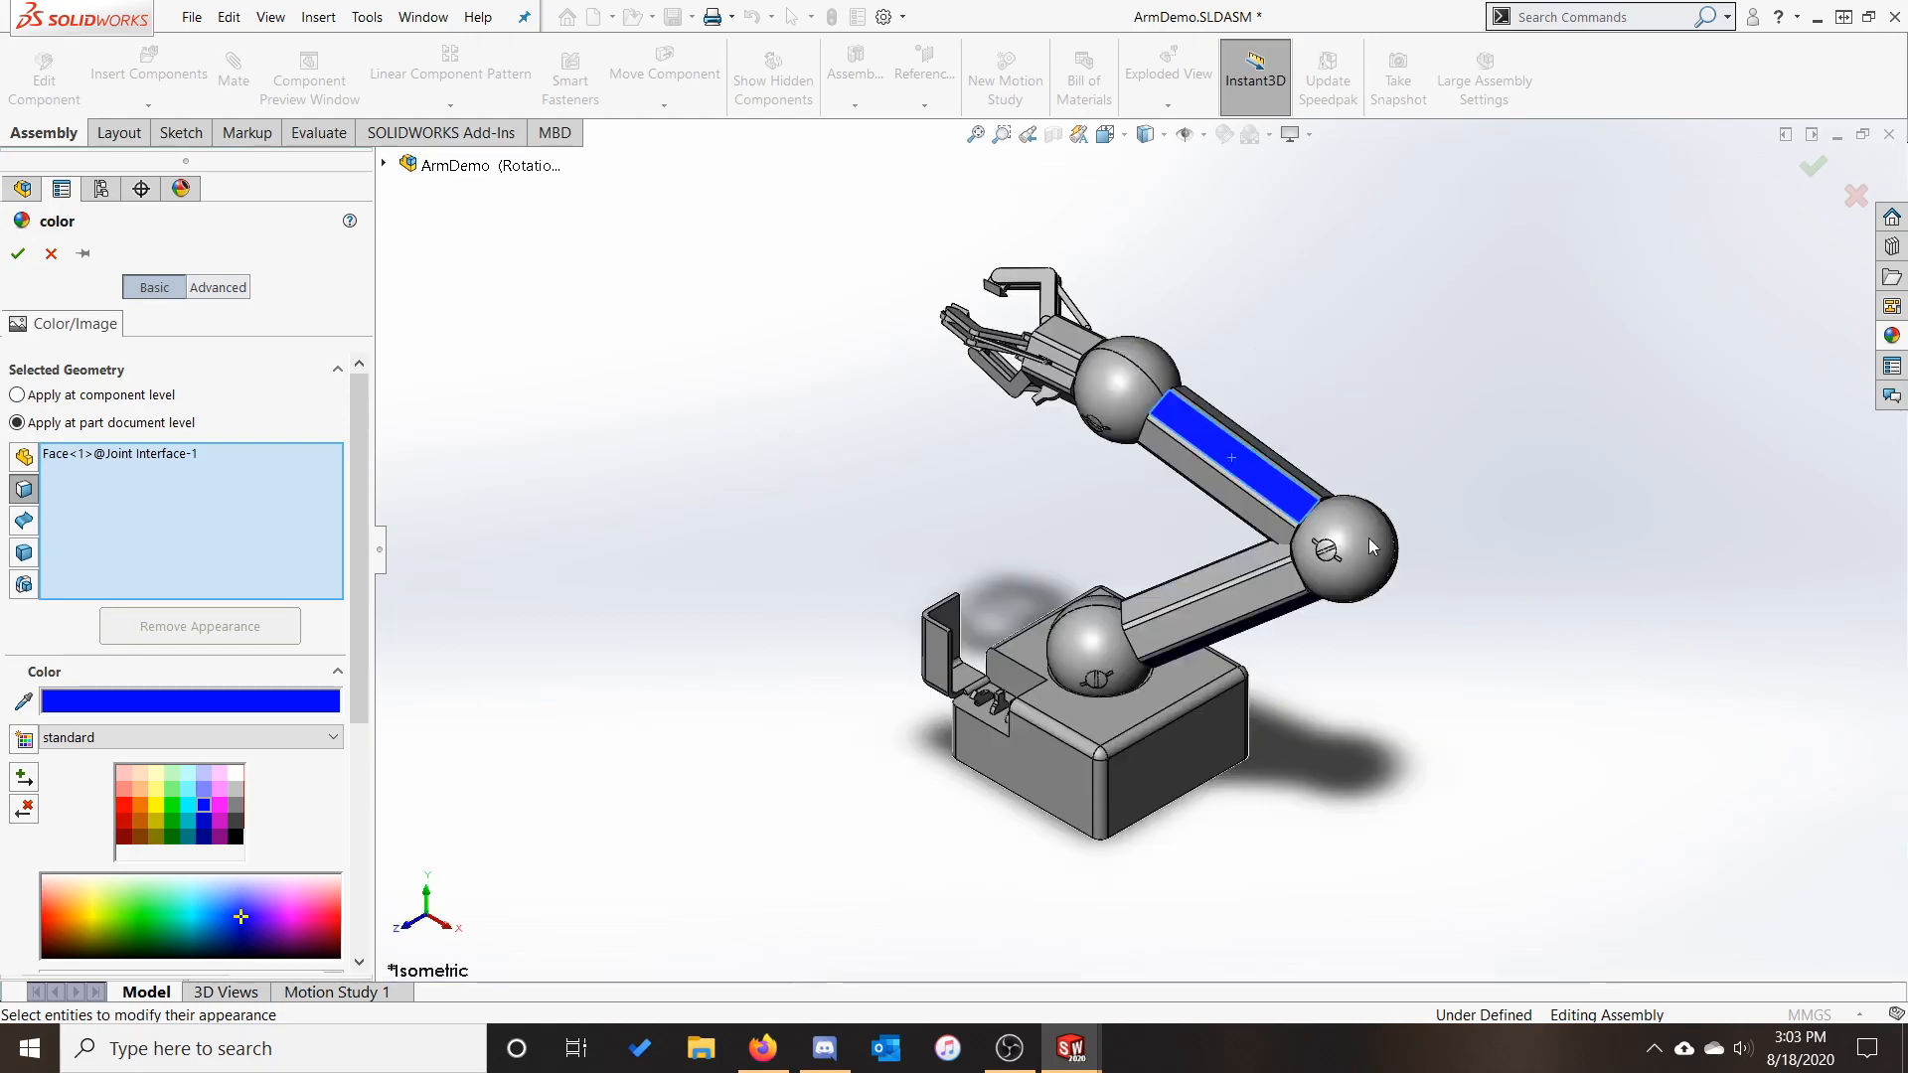